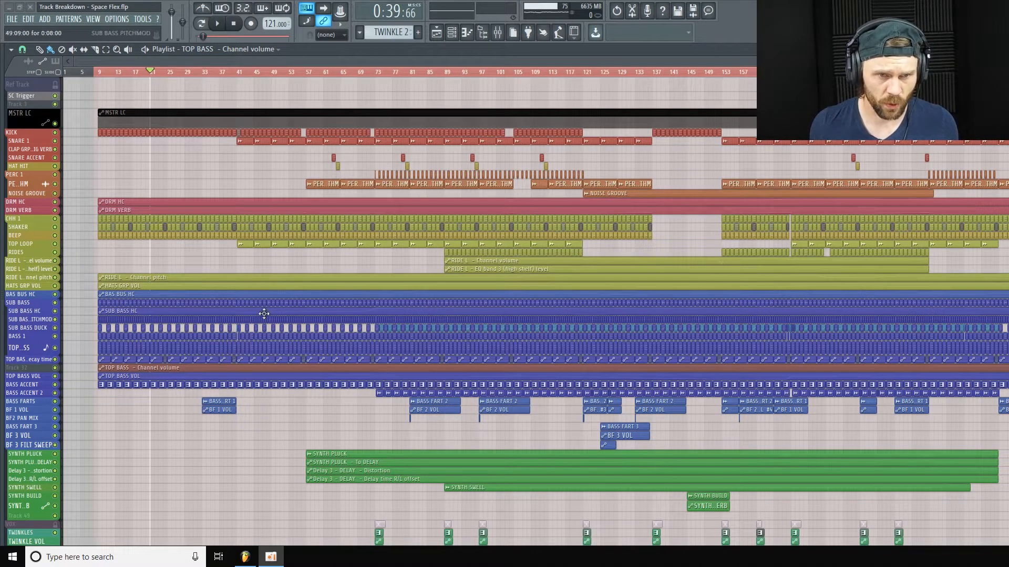
Look through the playlist's full arrangement, from the drum tracks down to the FX tracks and back
scroll(530, 261, "down", 4)
scroll(530, 260, "down", 10)
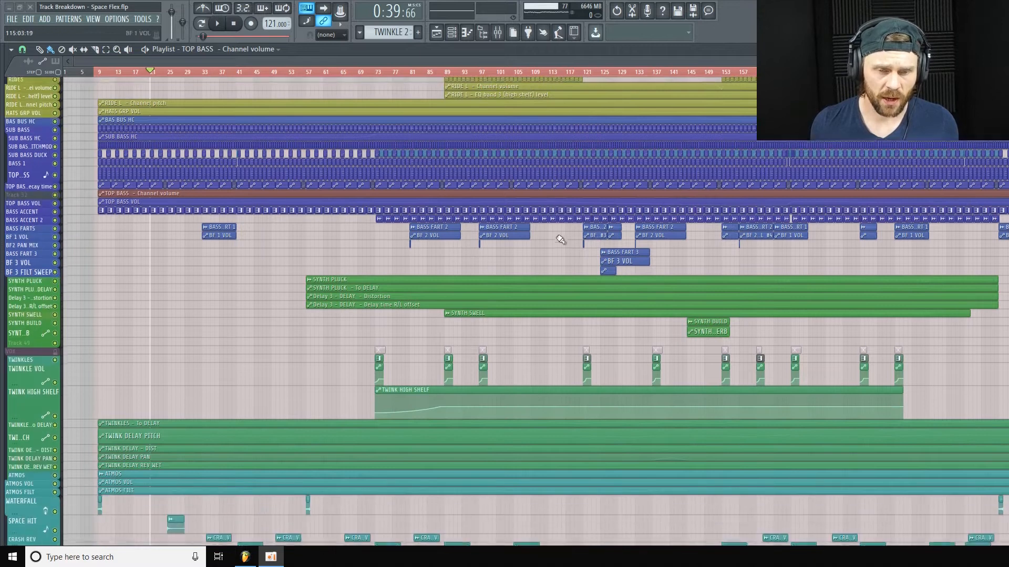
scroll(441, 355, "down", 10)
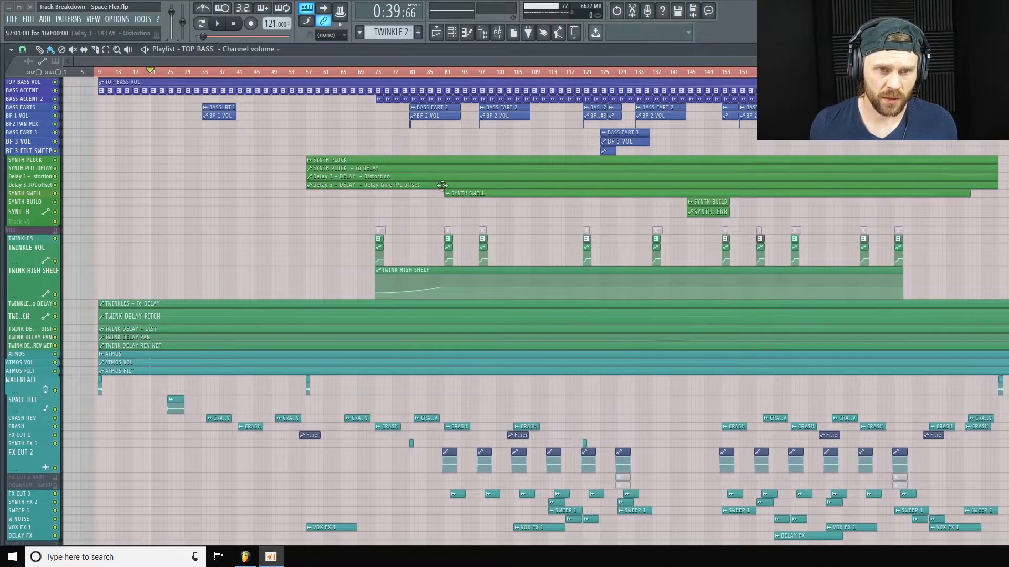
scroll(415, 402, "down", 3)
scroll(410, 398, "up", 19)
scroll(409, 397, "up", 8)
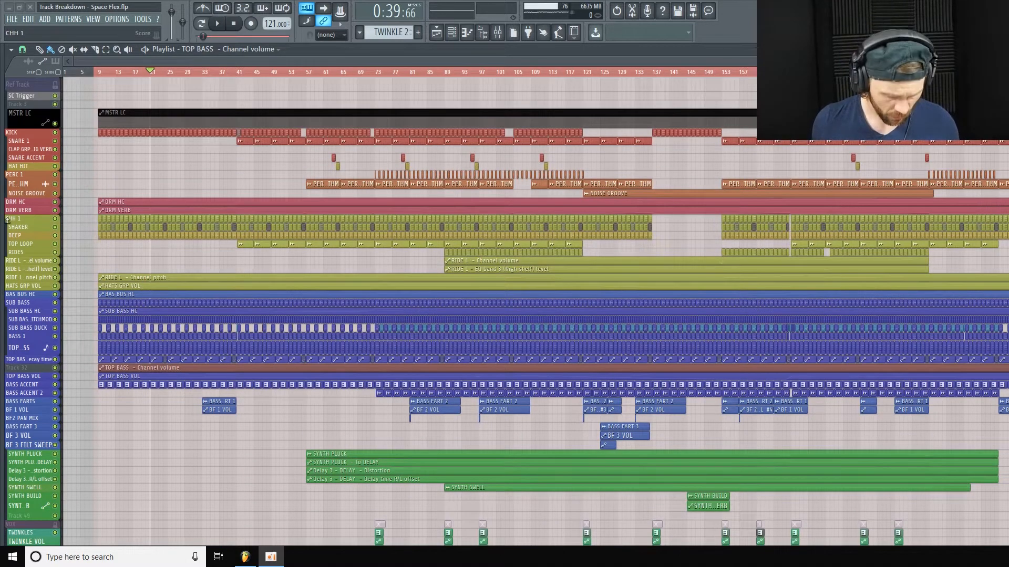
Solo the KICK playlist track, make the MSTR LC track taller, and audition the kick with the mixer shown
right_click(58, 134)
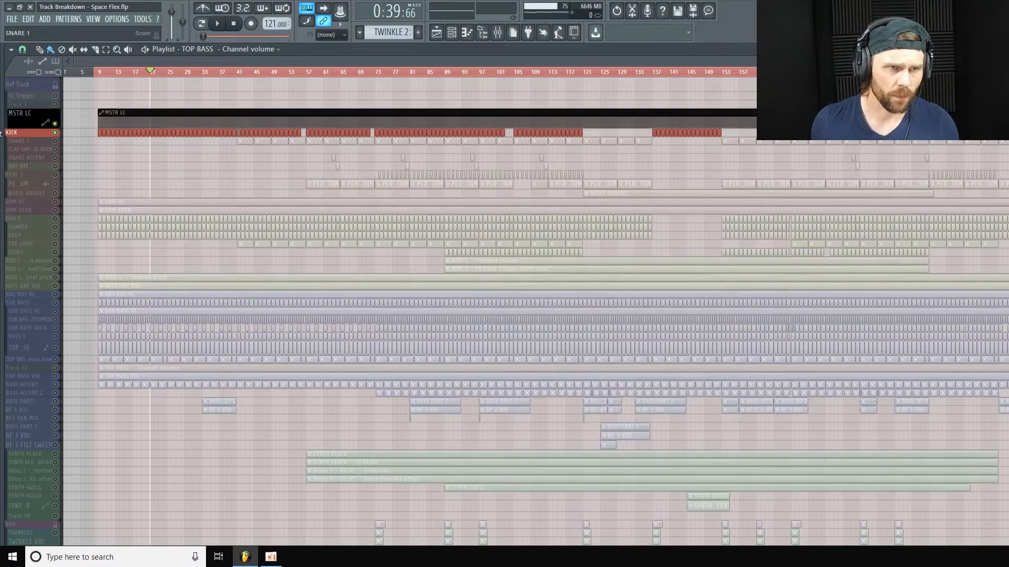
left_click_drag(27, 129, 26, 156)
key("space")
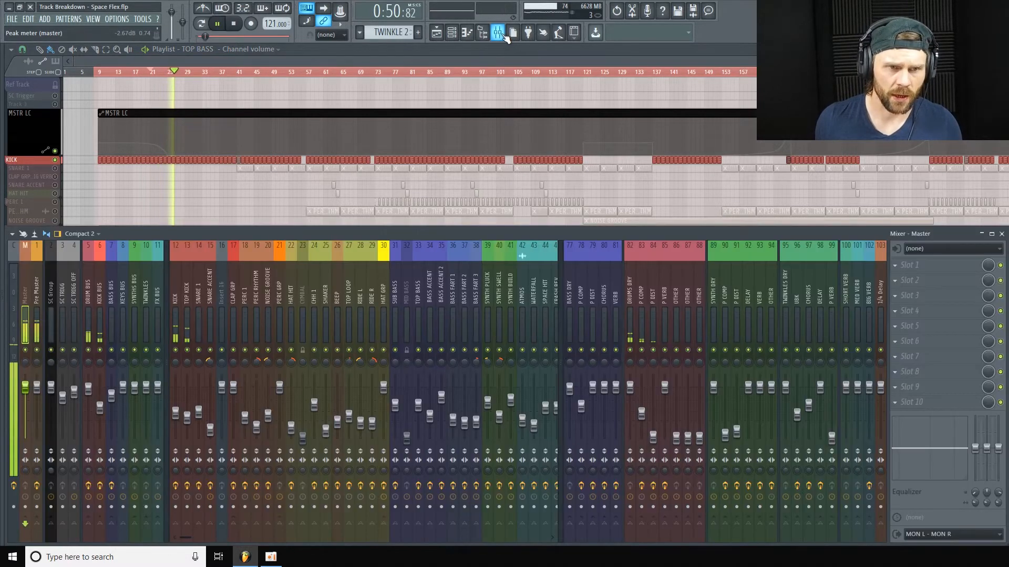
left_click(498, 32)
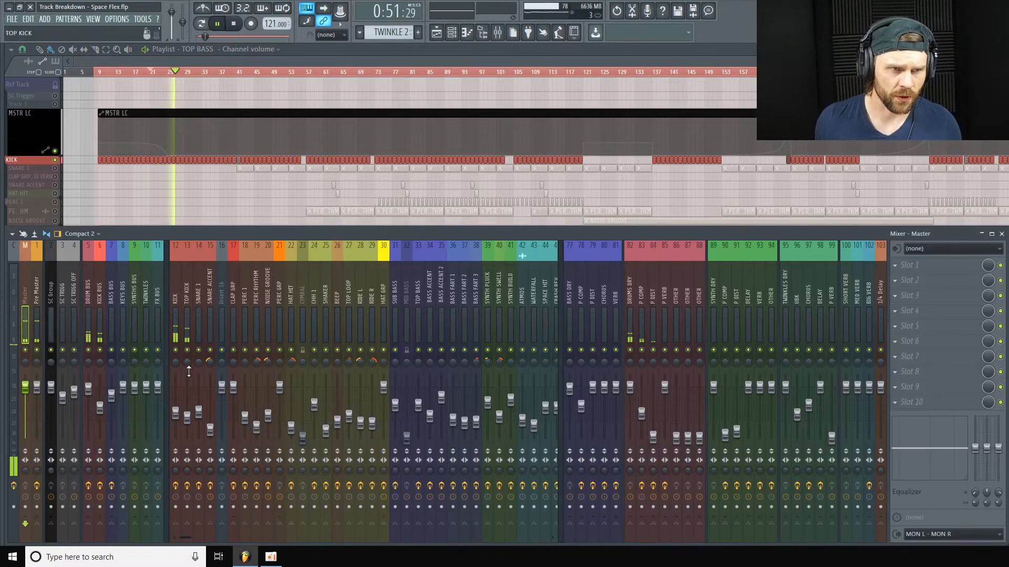
key("space")
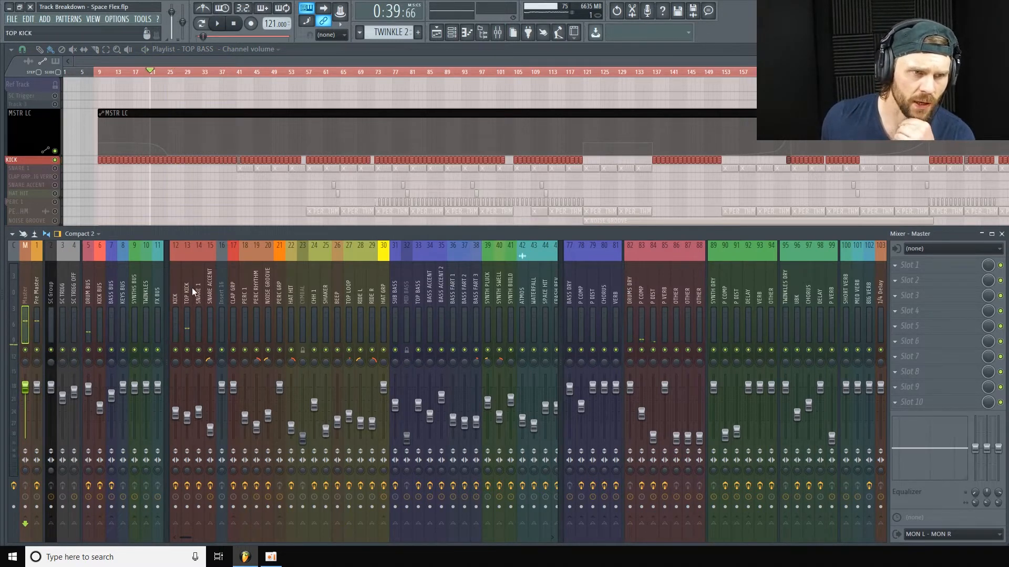
Mute the TOP KICK mixer channel and play the KICK channel with its Fruity parametric EQ 2 open
left_click(176, 294)
left_click(187, 350)
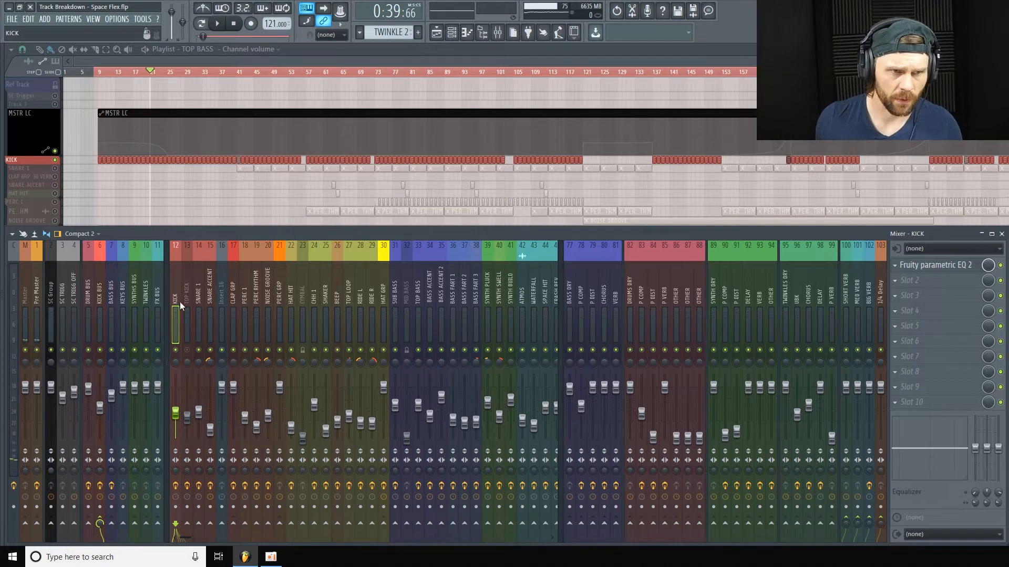
key("space")
left_click(944, 266)
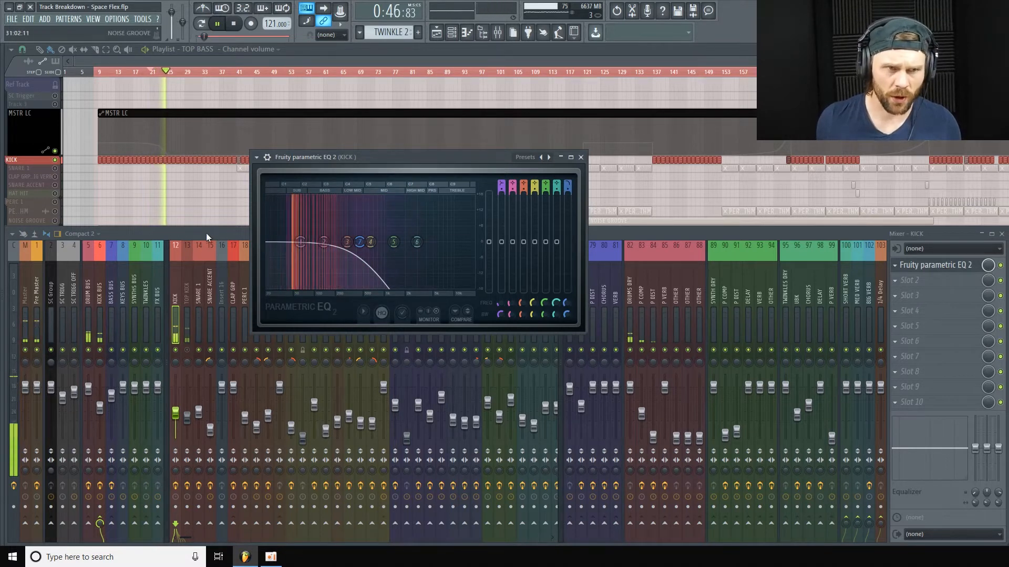
Bring the TOP KICK channel back, select it, and compare playback with the KICK channel muted and unmuted
left_click(201, 317)
left_click(190, 284)
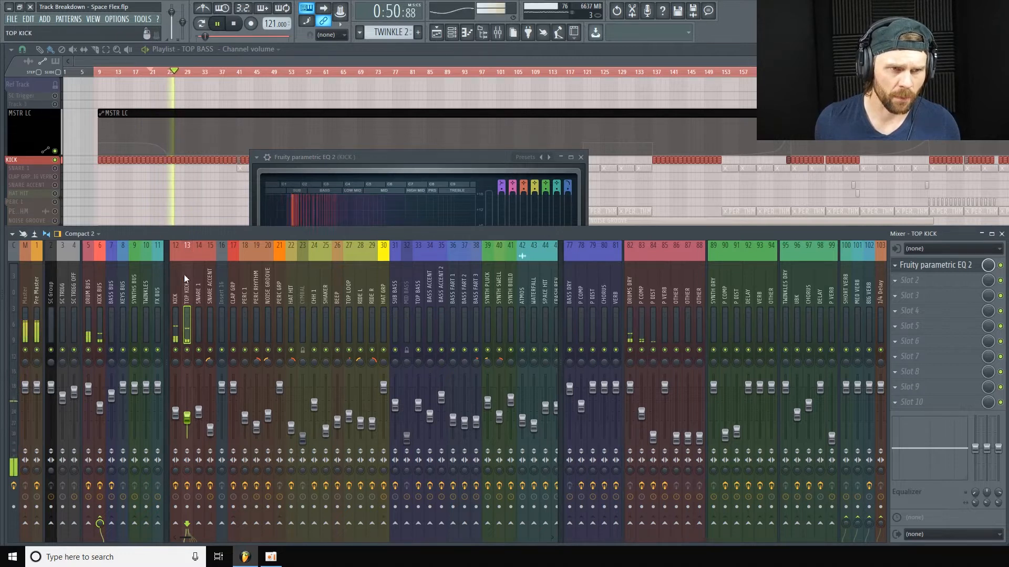
left_click(176, 350)
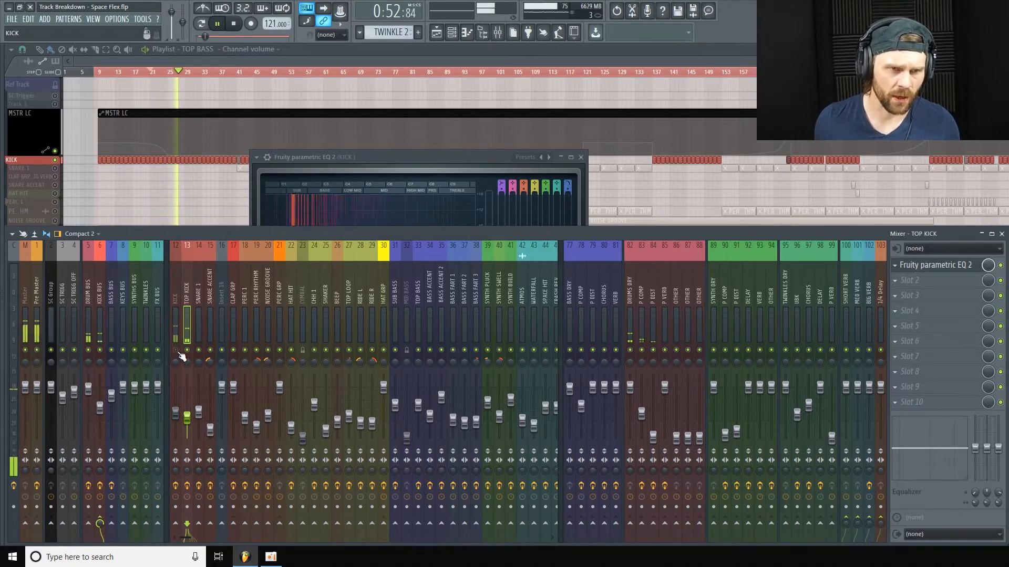
left_click(176, 350)
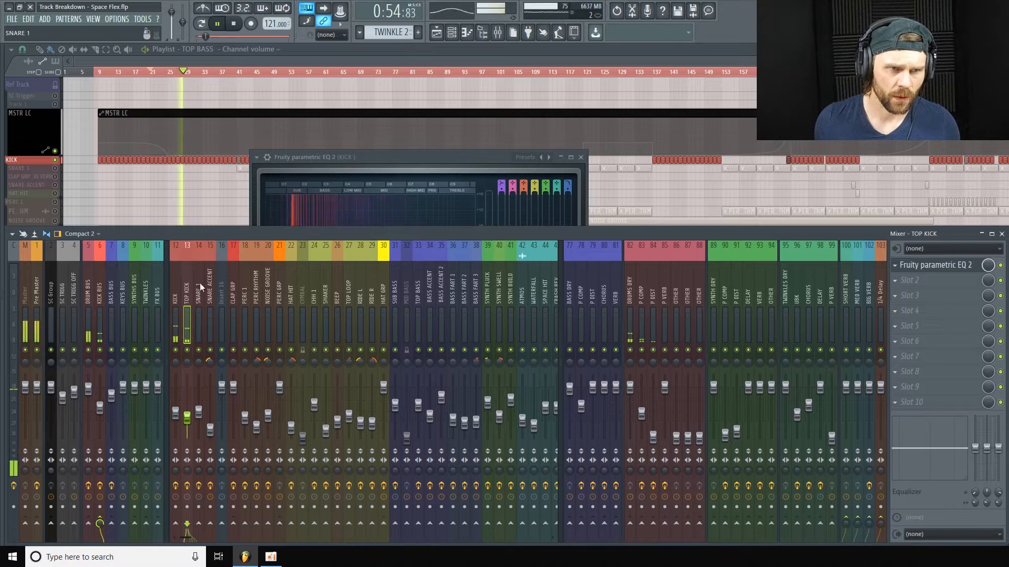
Open the TOP KICK channel's Fruity parametric EQ 2, move its window clear of the mixer, and audition the kick layers
left_click(933, 265)
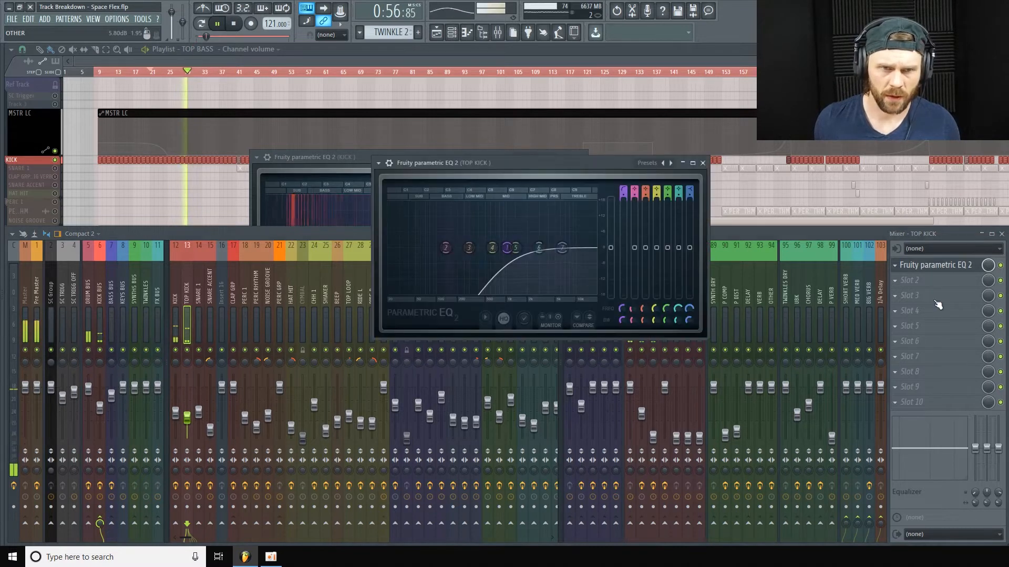
left_click_drag(560, 158, 530, 83)
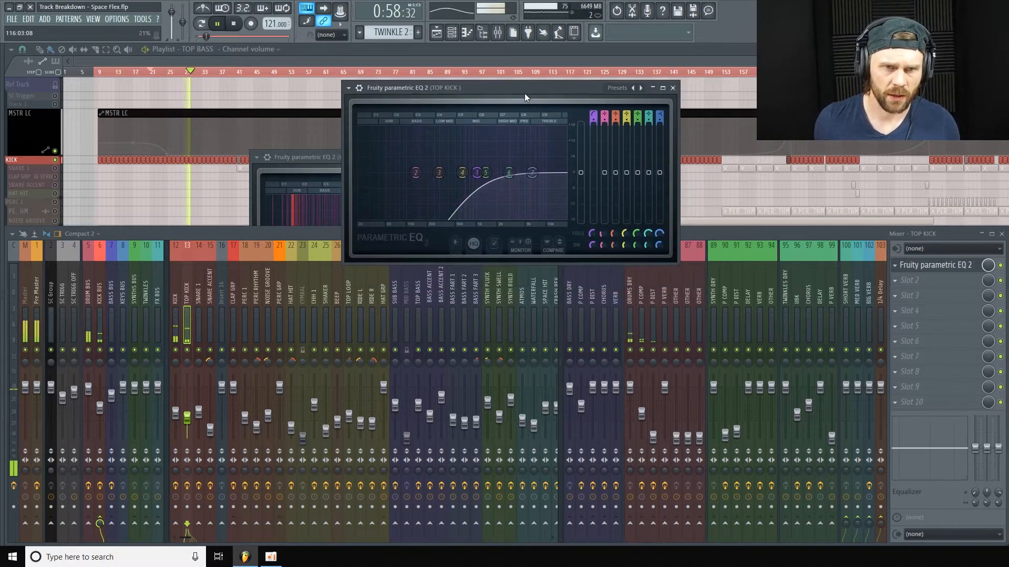
left_click(176, 350)
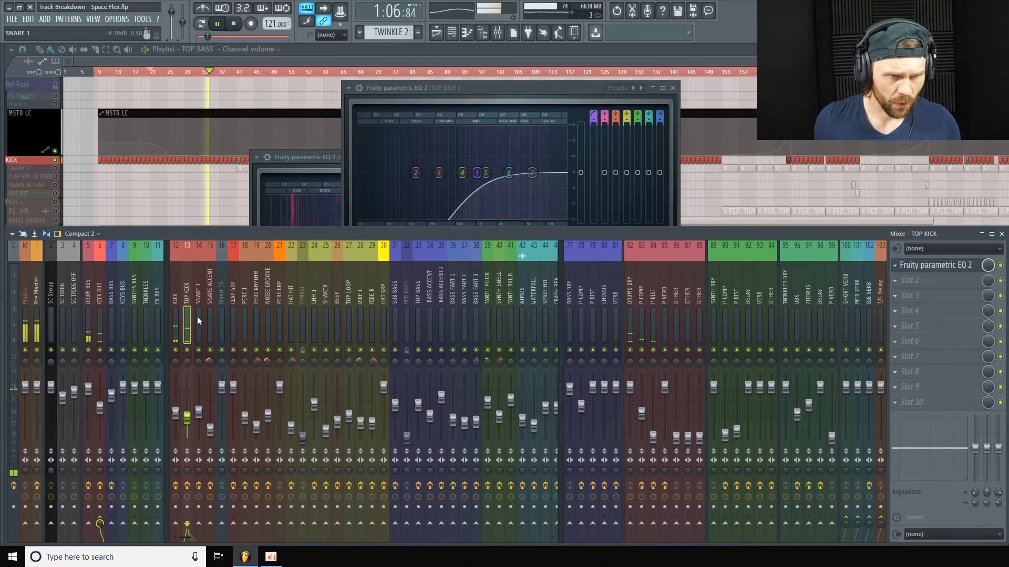
key("space")
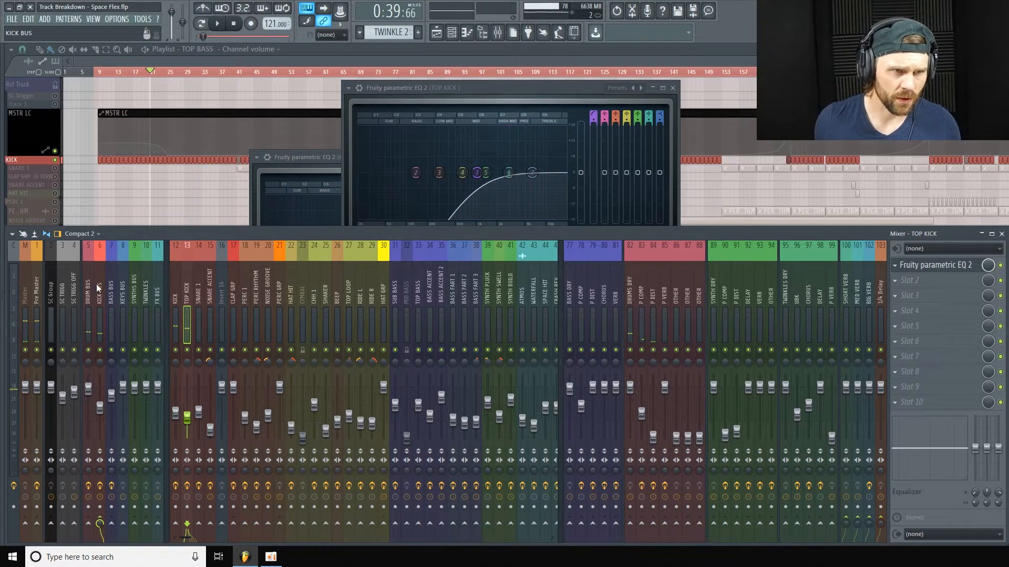
Open Omega N on the KICK BUS and compare the kick with the effect enabled and bypassed during playback
left_click(99, 288)
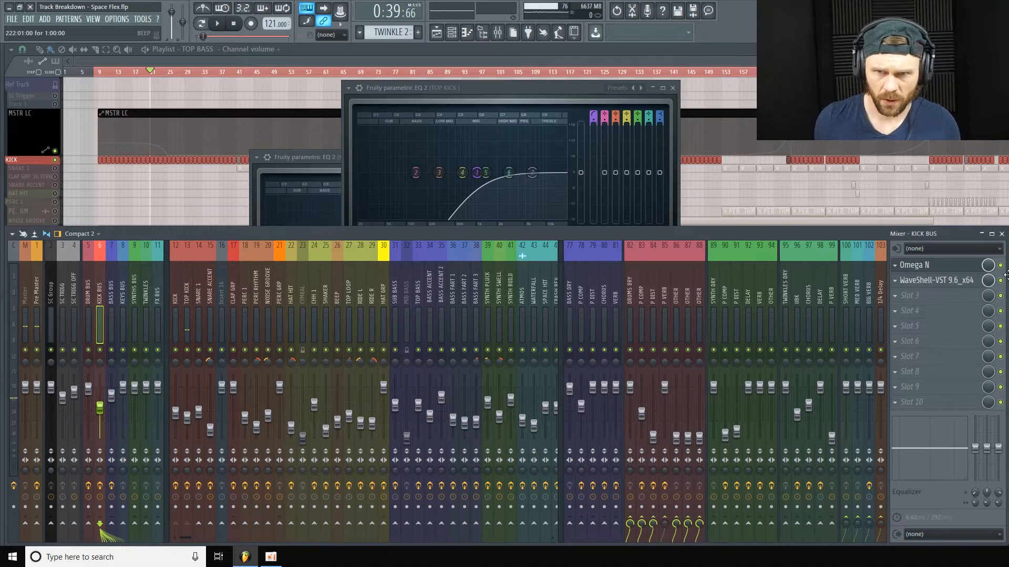
left_click(948, 270)
left_click_drag(494, 191, 363, 100)
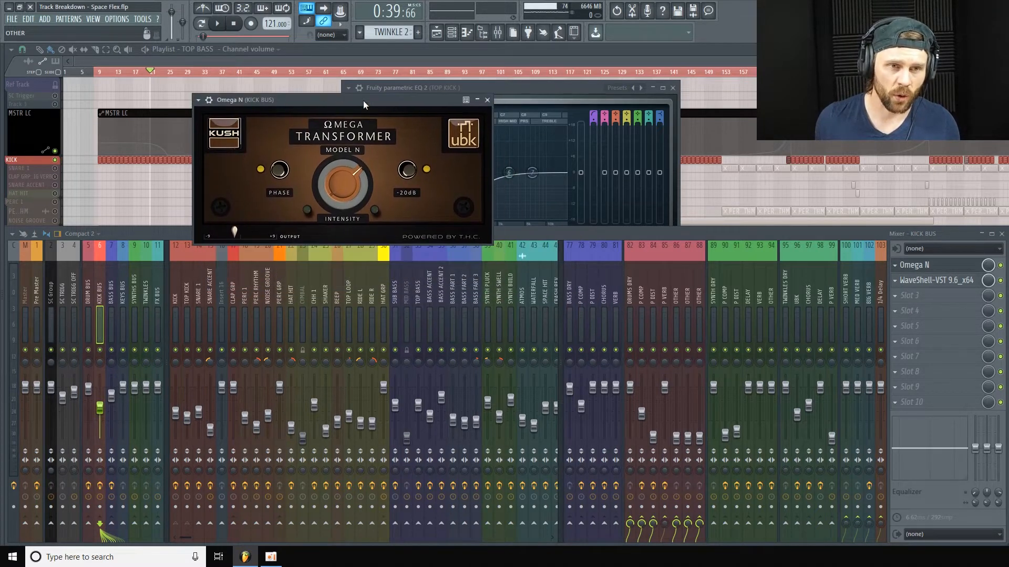
key("space")
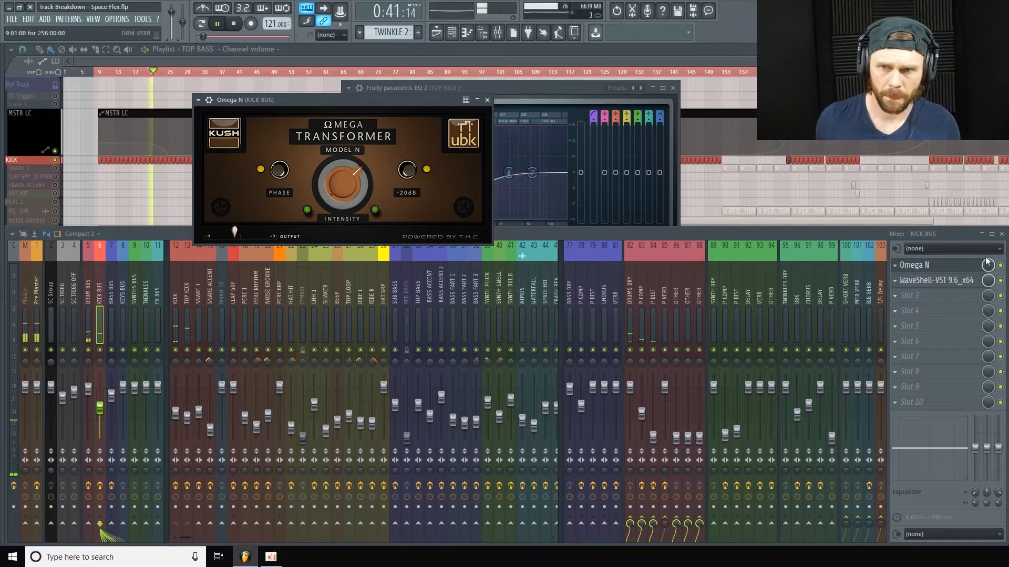
left_click(1001, 267)
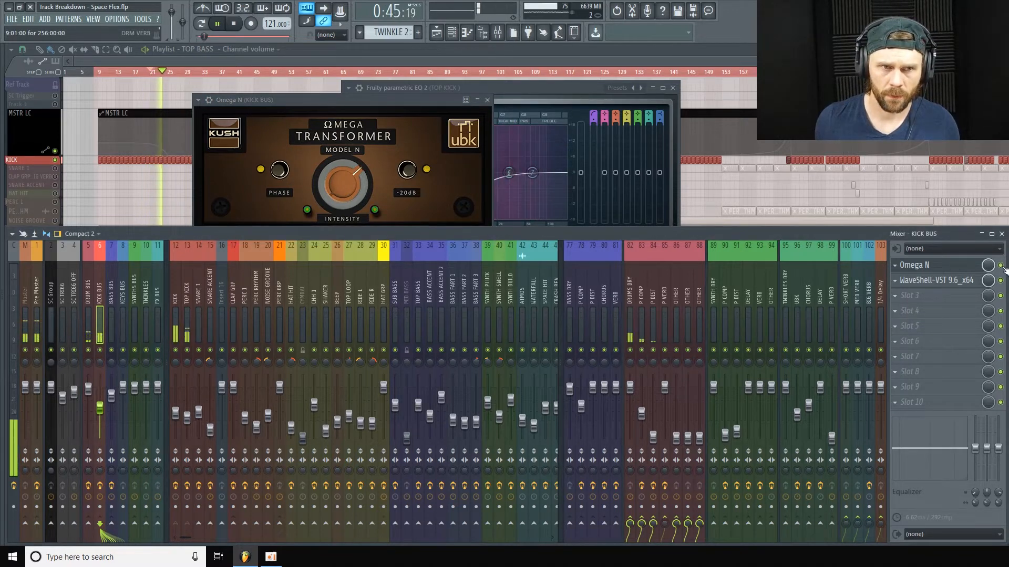
key("space")
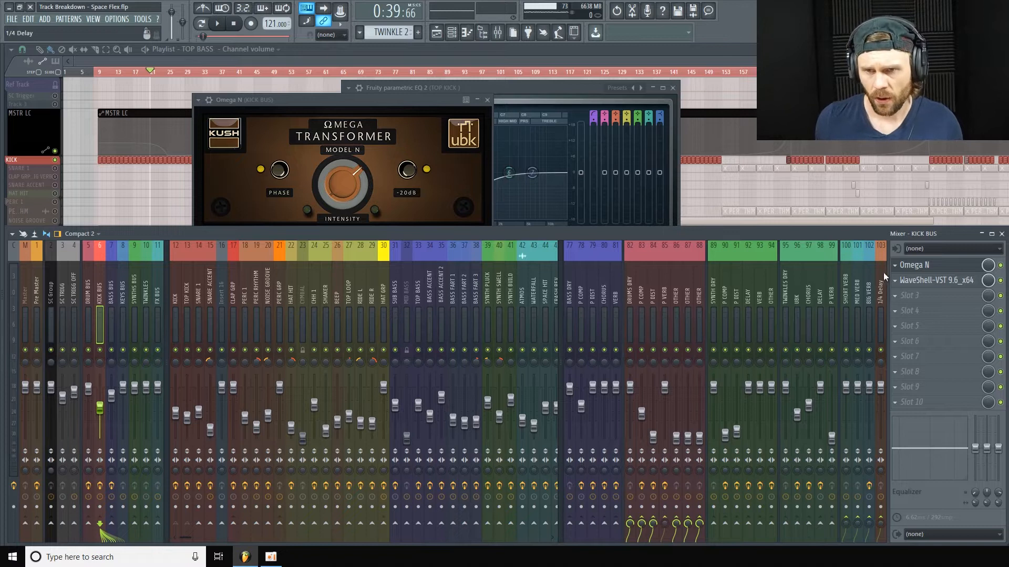
Open the WaveShell HEQ equalizer on the KICK BUS and compare its low-pass filter off and on during playback
left_click(946, 286)
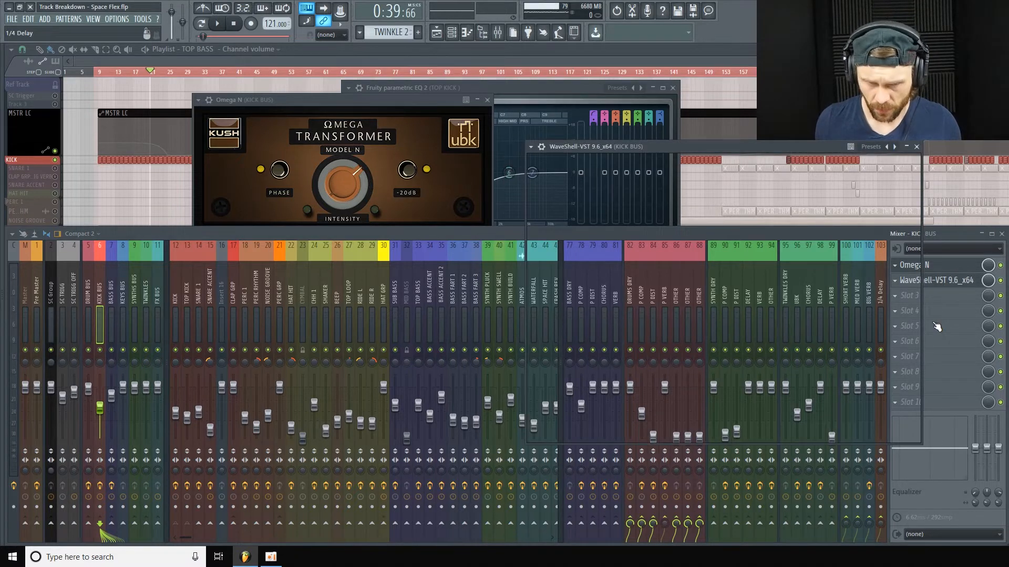
left_click_drag(777, 149, 443, 66)
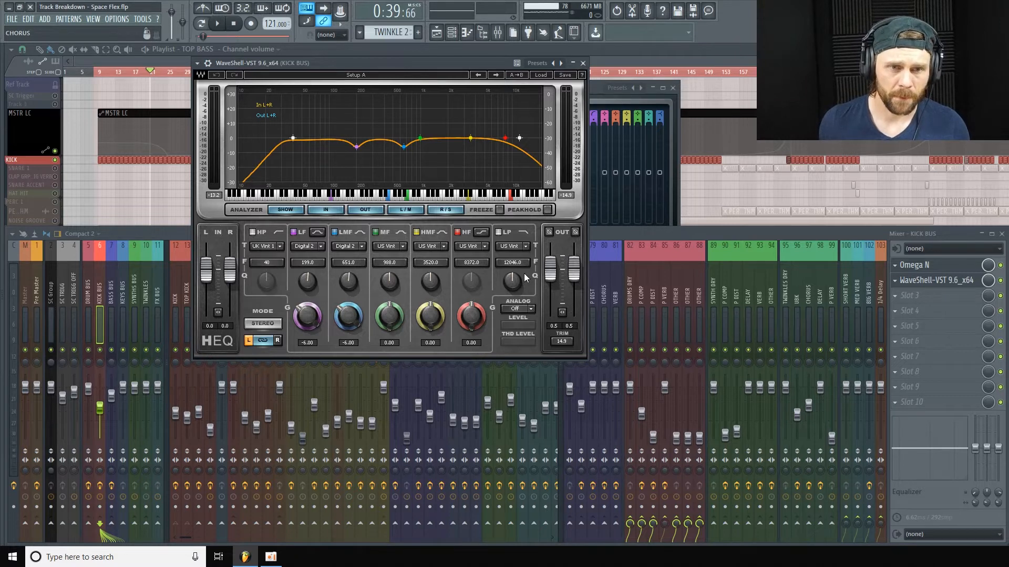
left_click(498, 232)
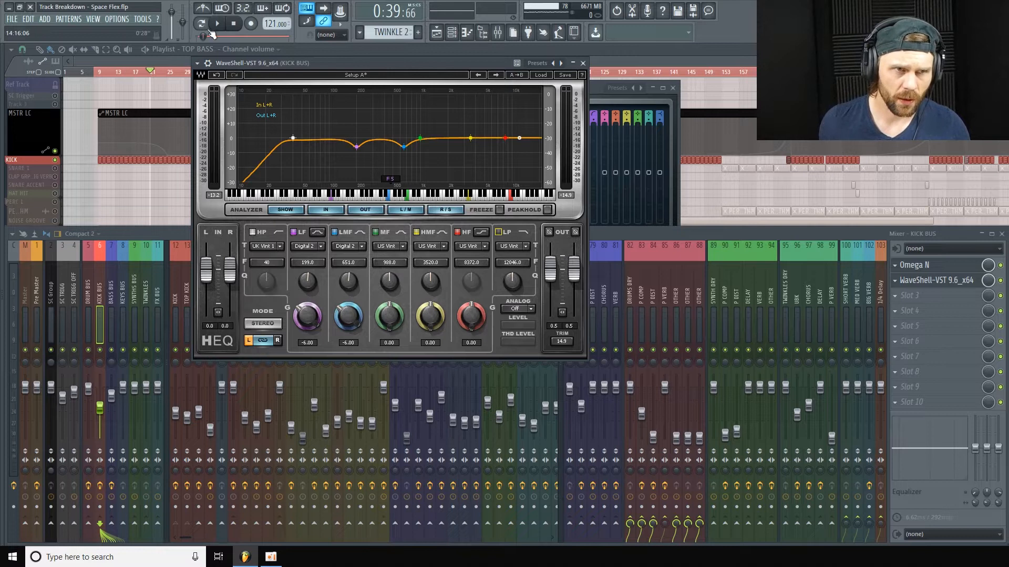
left_click(217, 24)
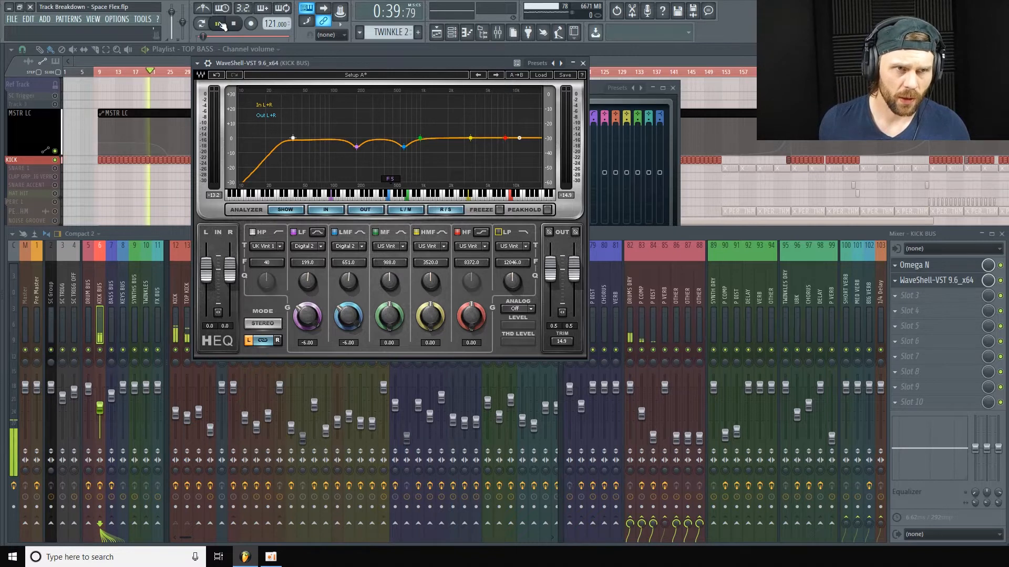
left_click(498, 232)
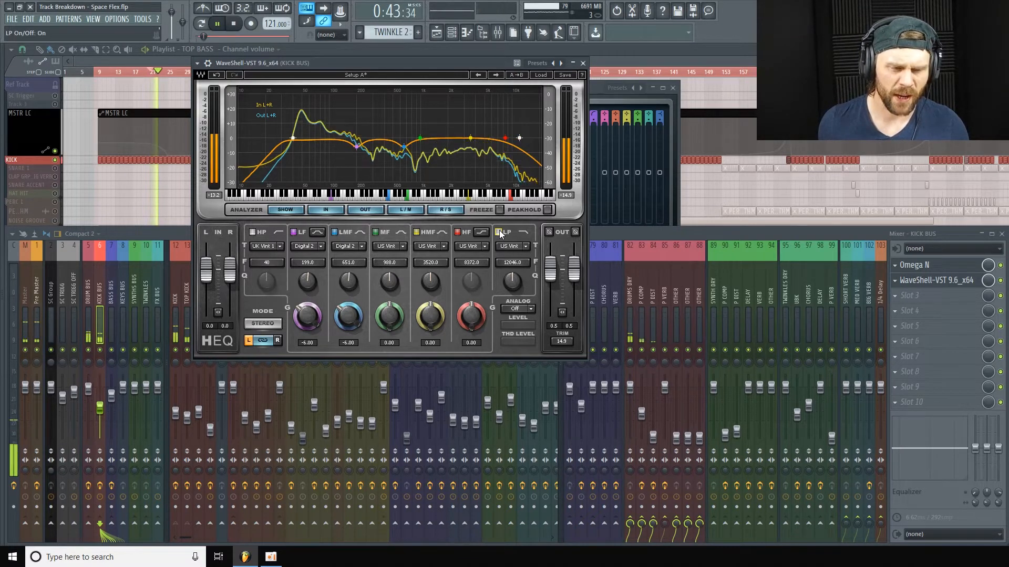
left_click(499, 231)
left_click(498, 232)
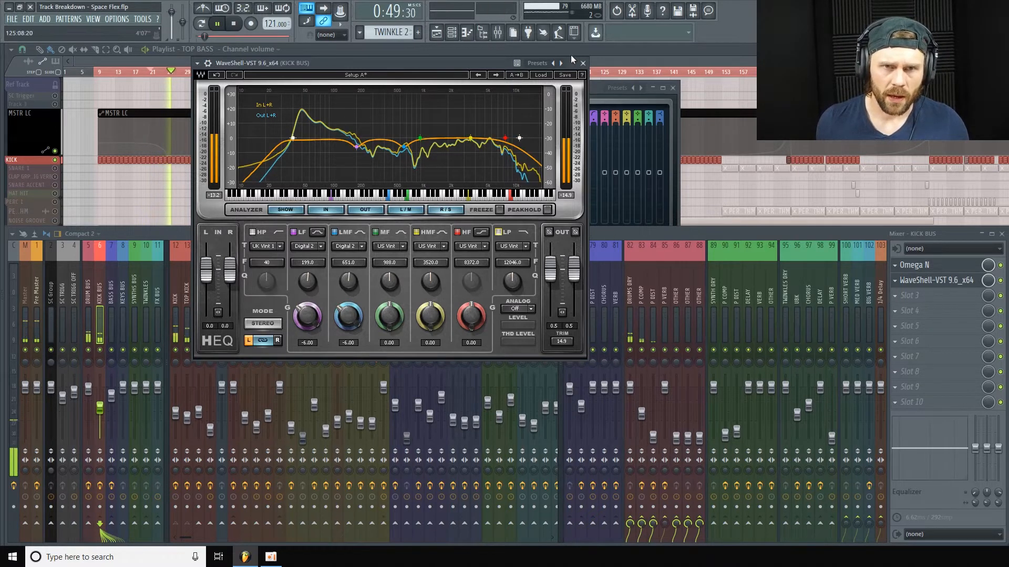
key("space")
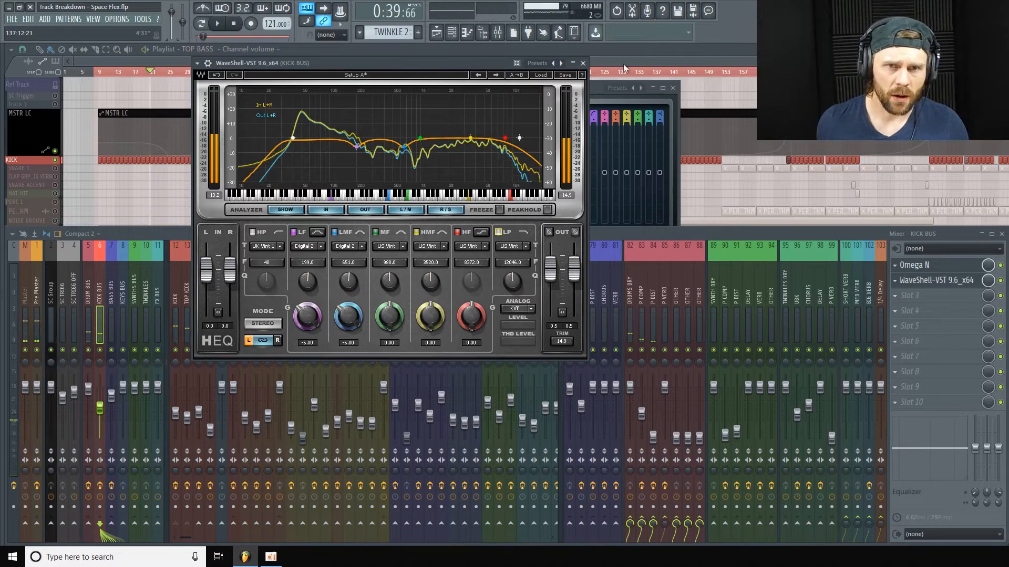
left_click(583, 64)
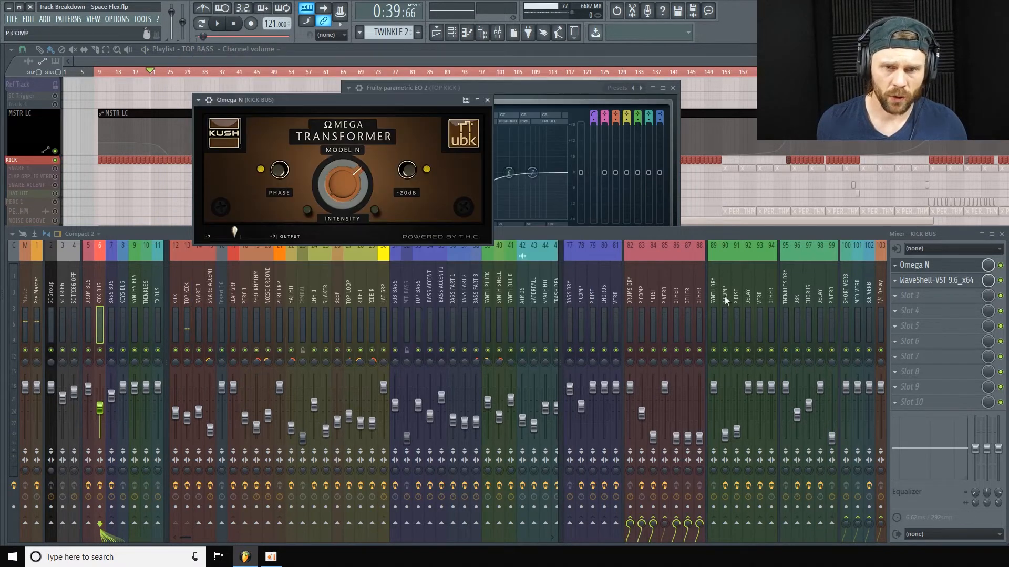
Inspect the UAD Helios Type 69 Legacy and UAD SSL G Bus Compressor on the drums' P COMP channel
left_click(642, 300)
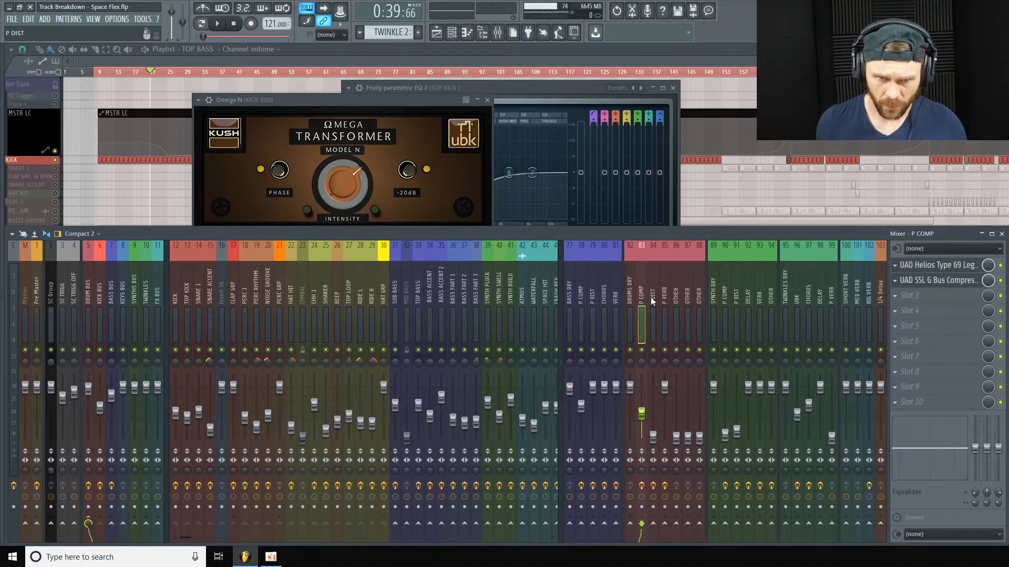
left_click(957, 277)
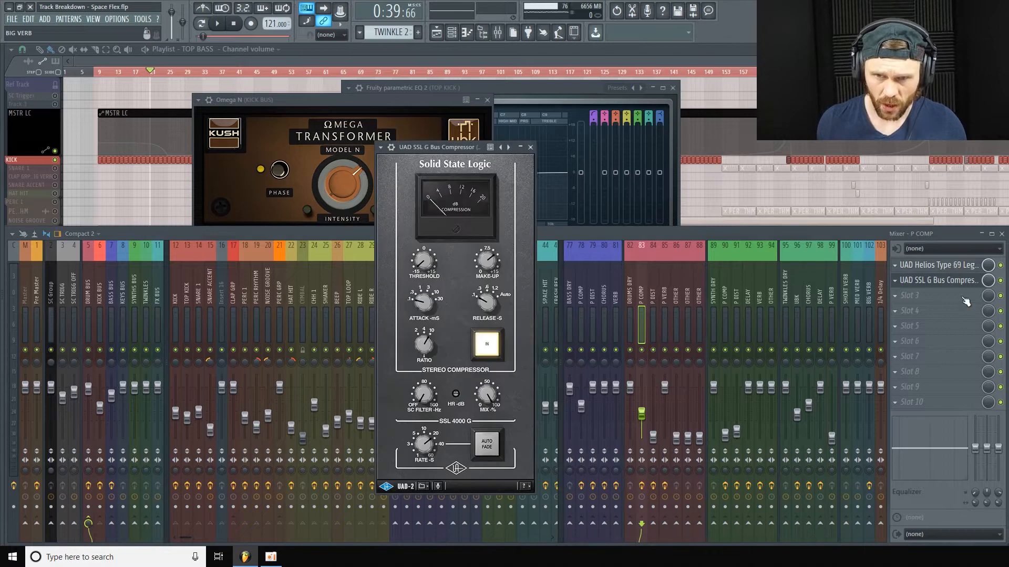
left_click(953, 270)
left_click_drag(542, 254, 348, 88)
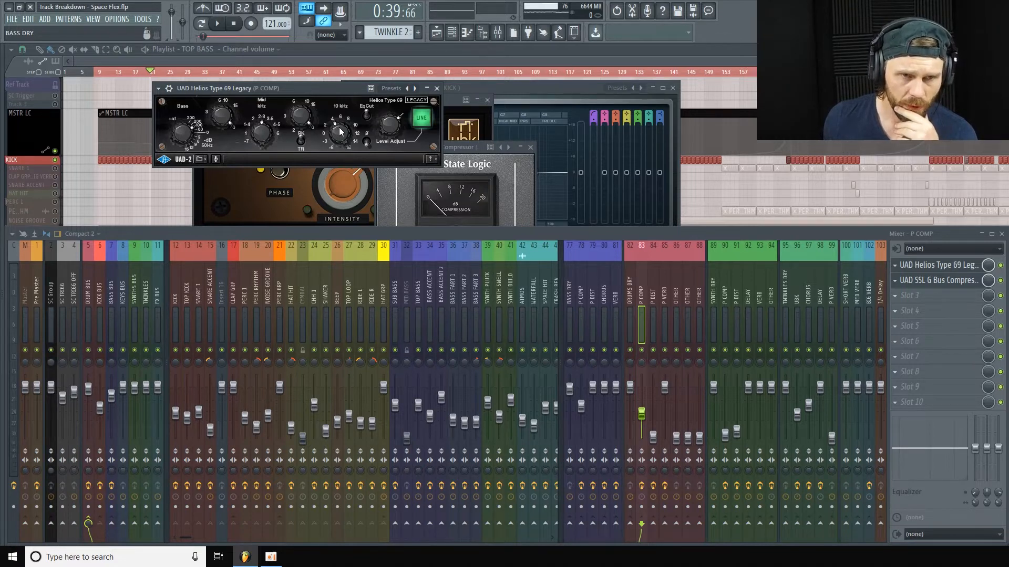
left_click(958, 286)
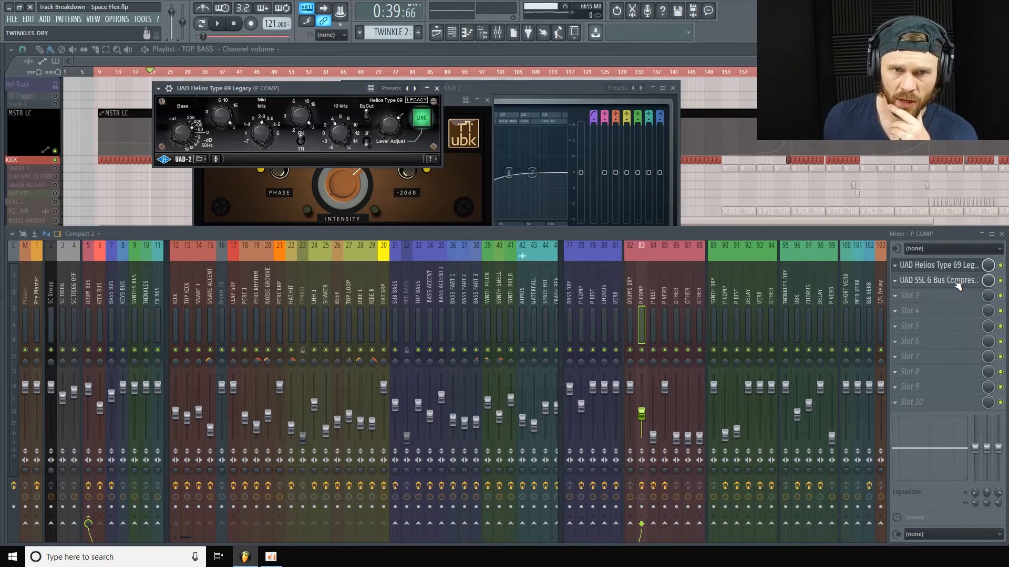
left_click_drag(465, 147, 269, 88)
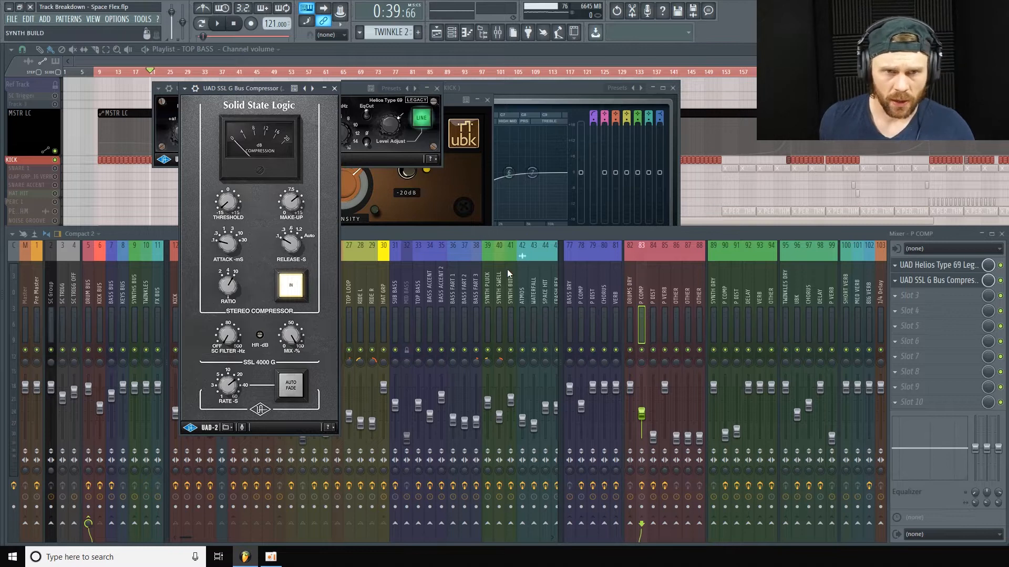
Compare the kick with the drums' P COMP channel muted and unmuted during playback
key("space")
left_click(642, 350)
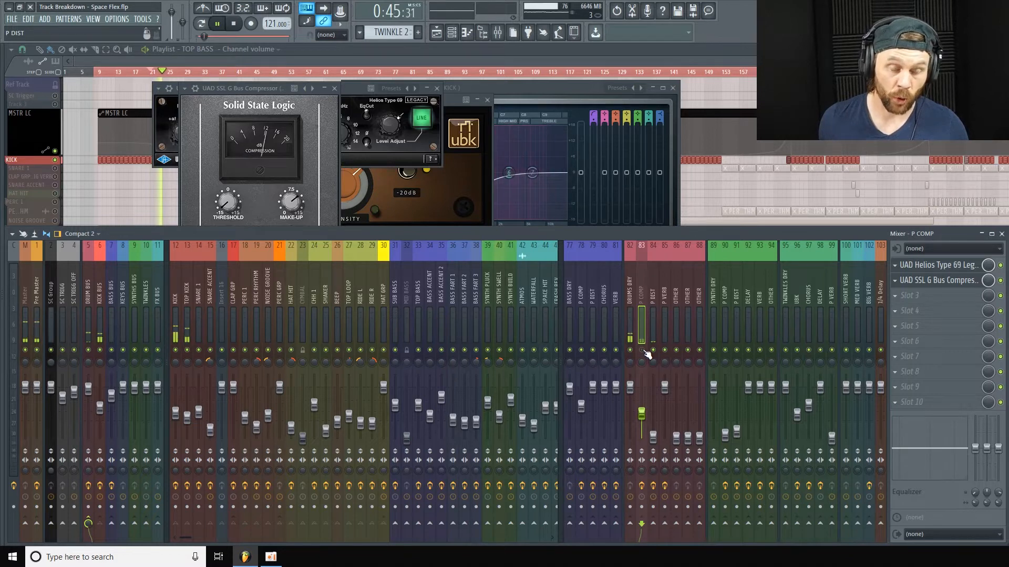
left_click(646, 351)
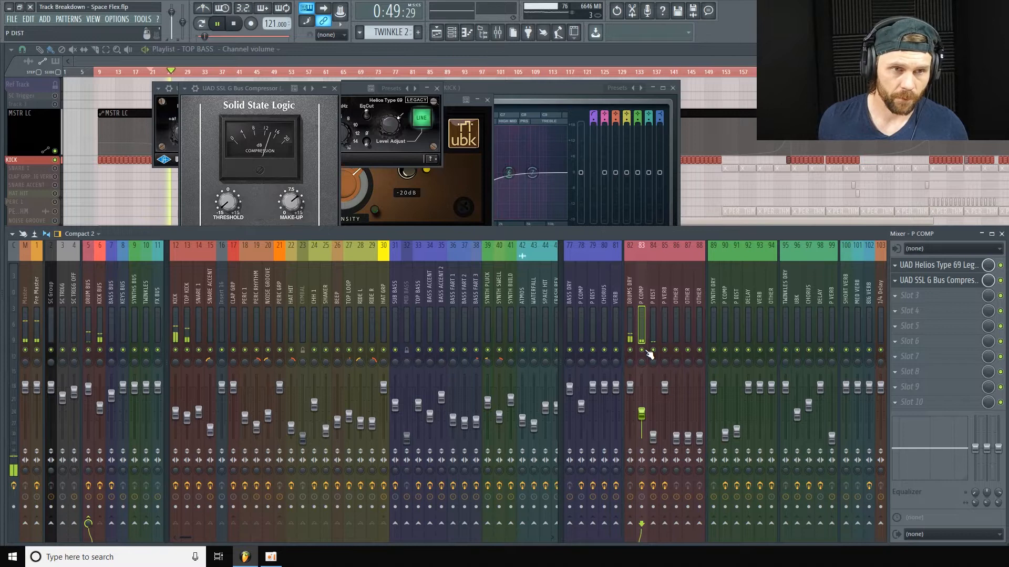
left_click(646, 351)
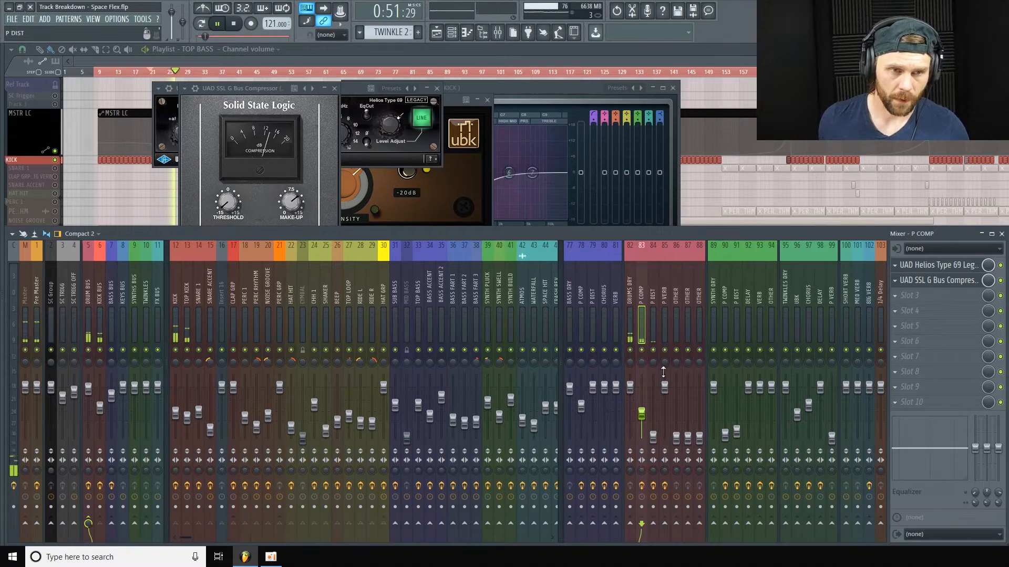
key("space")
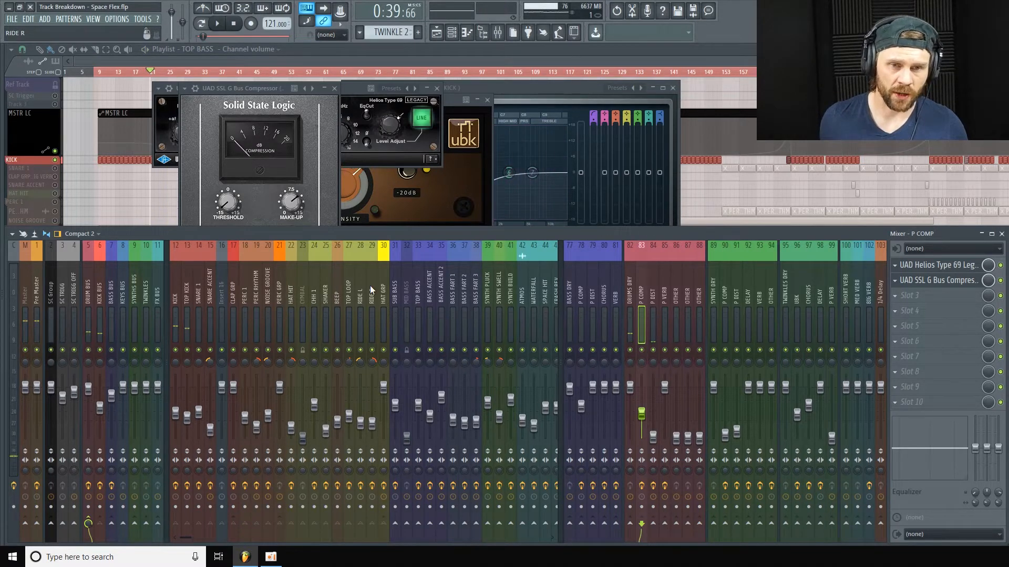
Open Devil-Loc and Fruity parametric EQ 2 on the drums' P DIST channel and arrange their windows so both can be seen
left_click(654, 294)
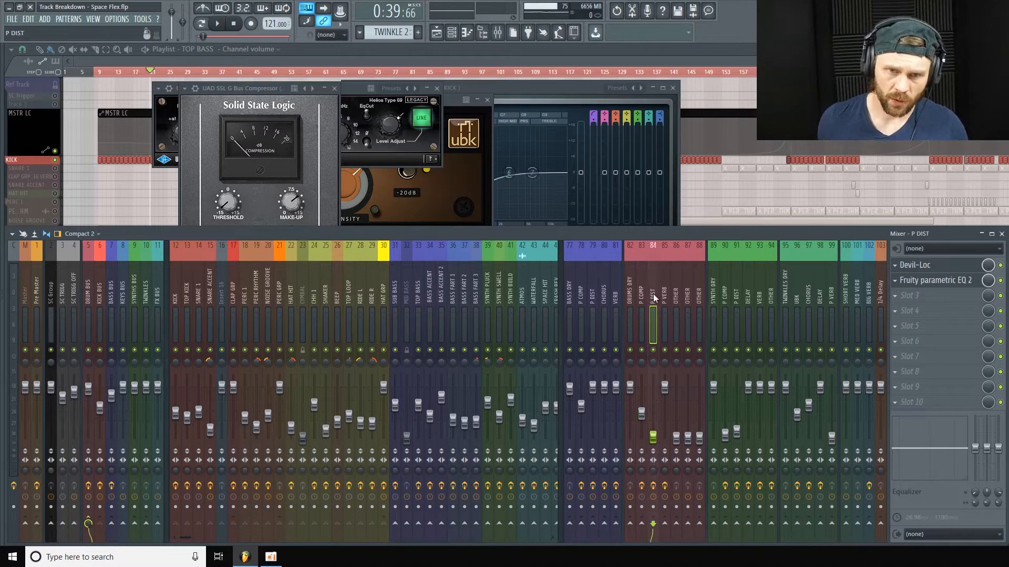
left_click(941, 280)
left_click(924, 265)
left_click_drag(451, 232, 483, 98)
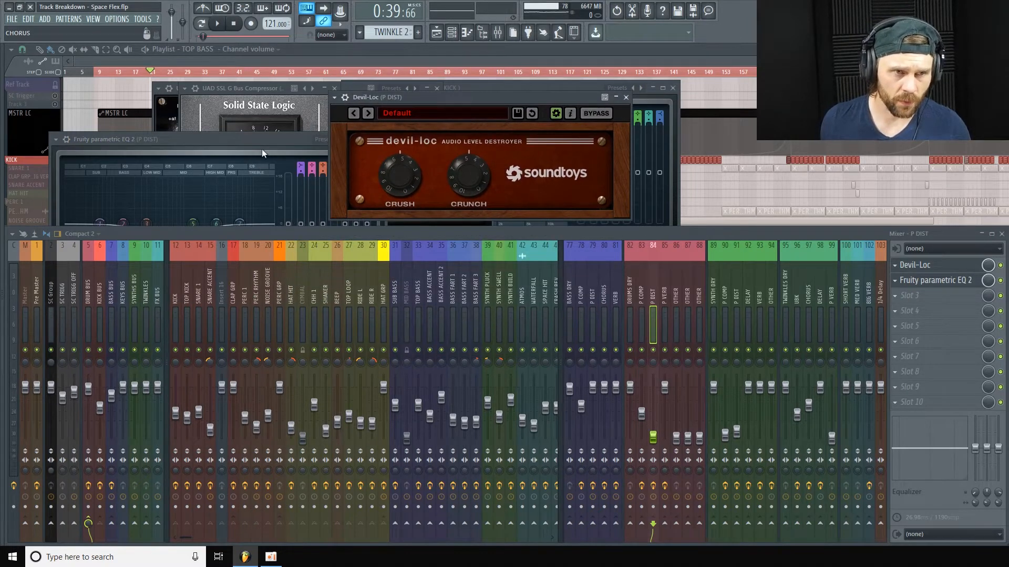
left_click_drag(247, 141, 238, 163)
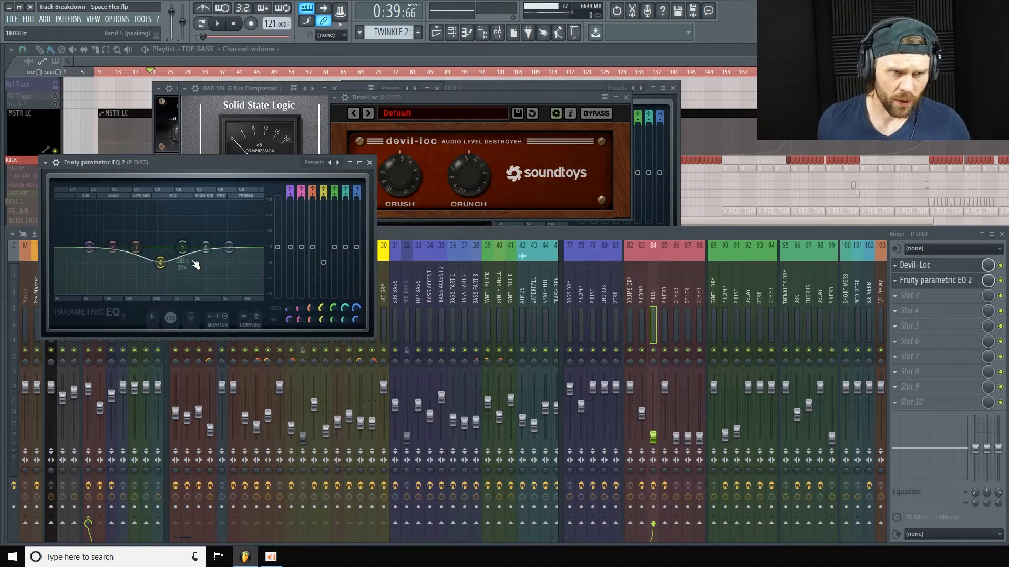
Audition the kick's parallel distortion while toggling the drums' P COMP channel during playback
key("space")
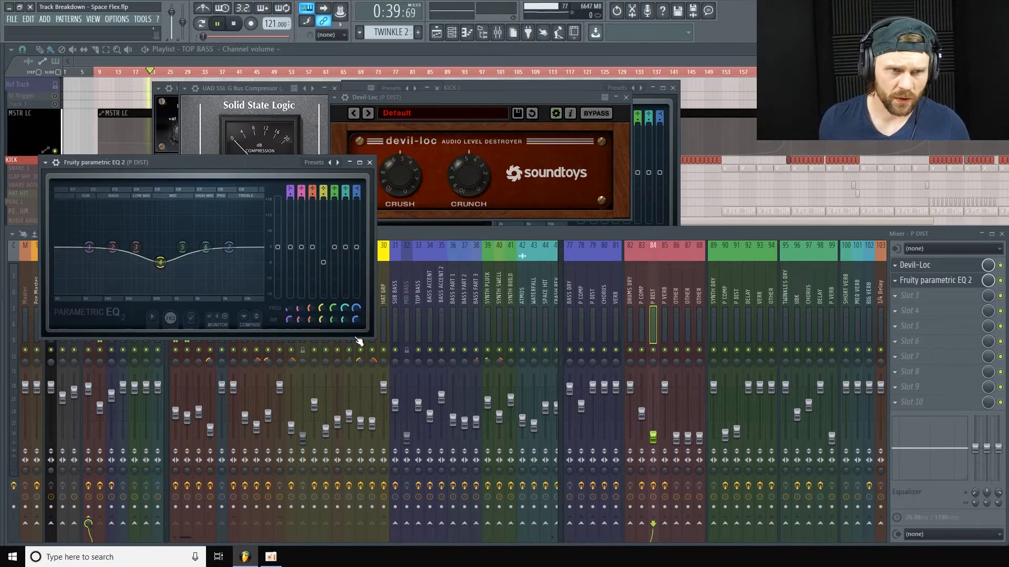
left_click(641, 350)
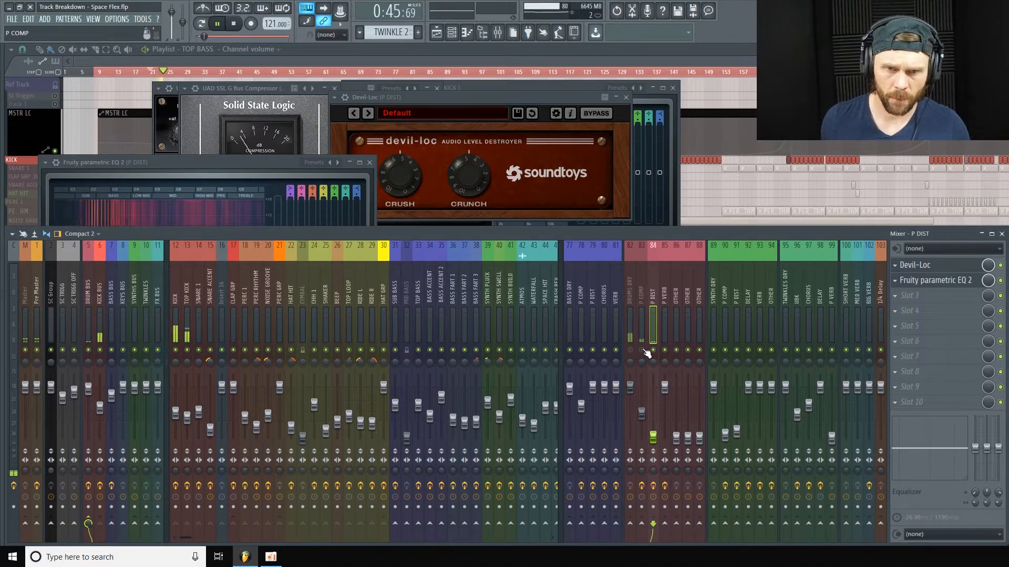
left_click(641, 350)
left_click(235, 24)
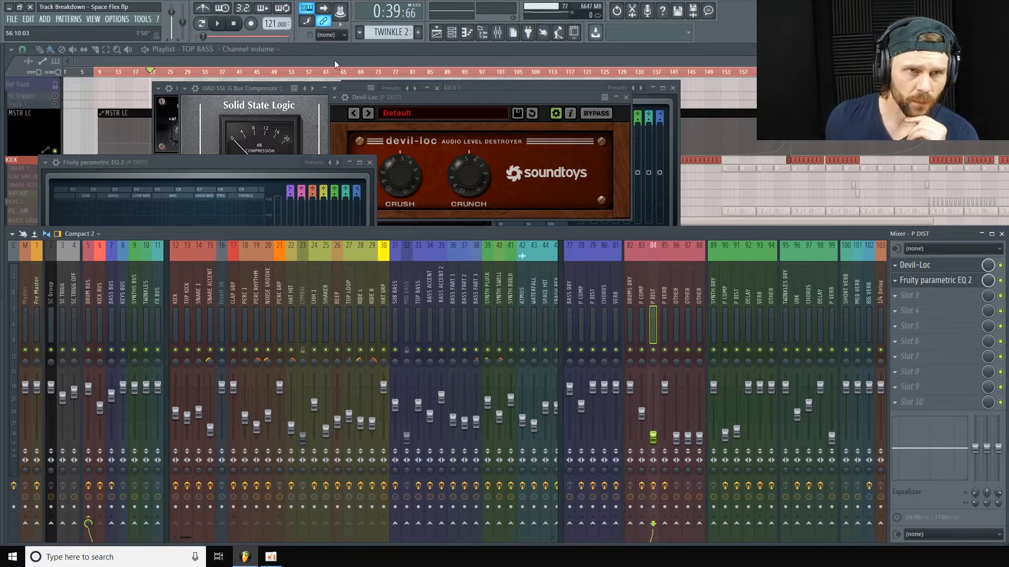
Enable the DRM HC, DRM VERB and CHH 1 tracks in the playlist, enlarge CHH 1, and play them with the kick from about bar 25
left_click(369, 61)
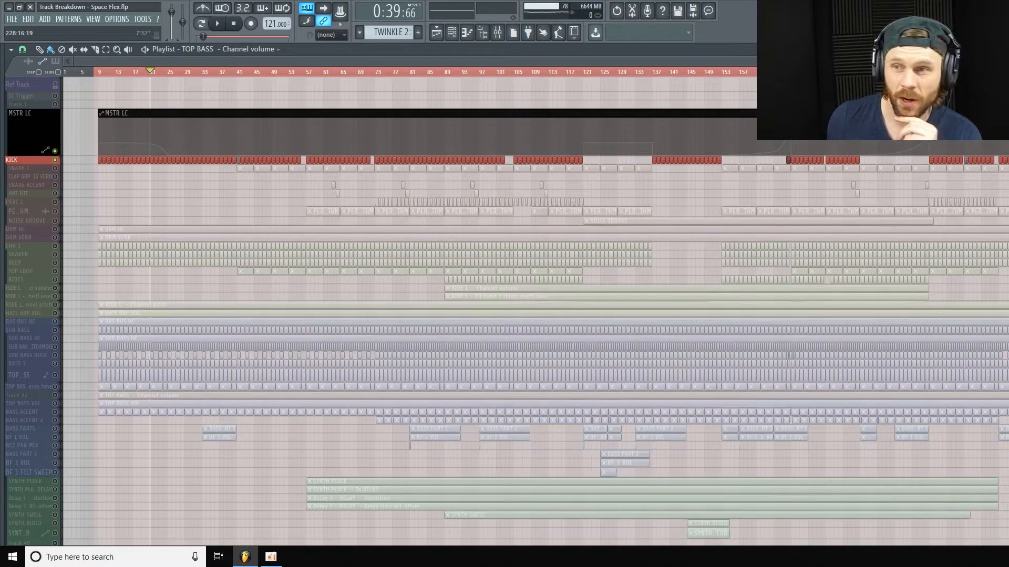
key("Page_Up")
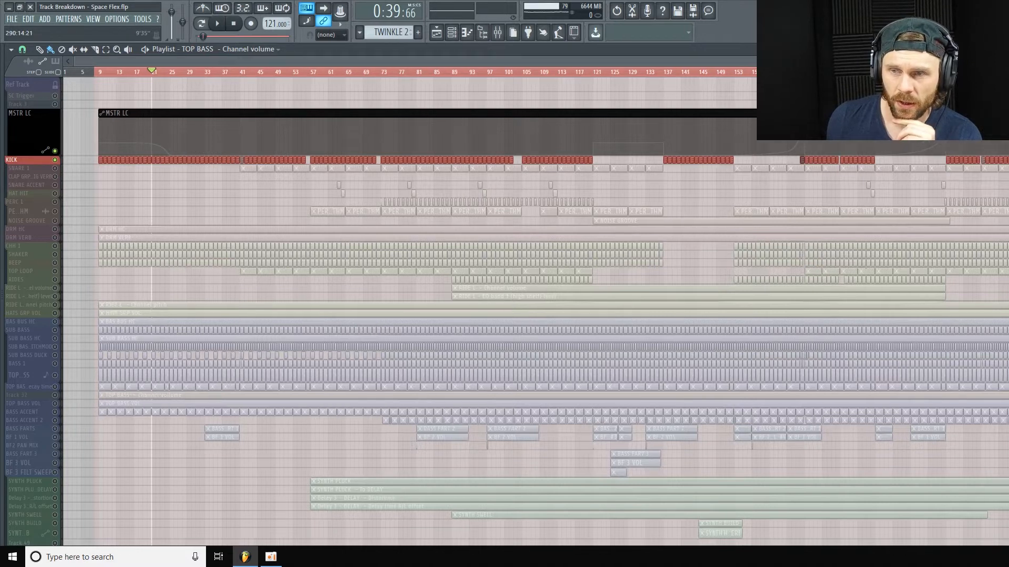
left_click_drag(69, 232, 35, 264)
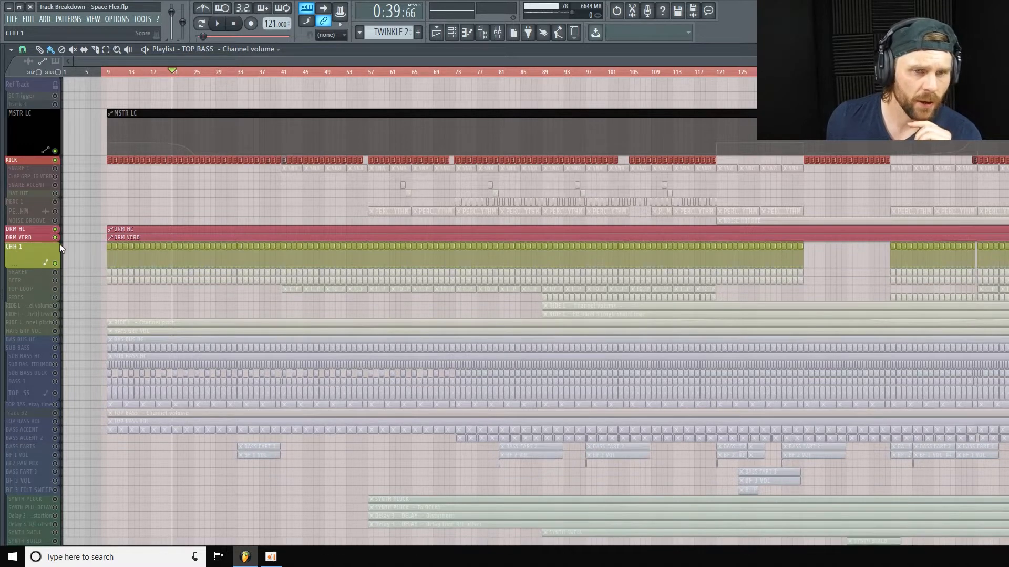
key("space")
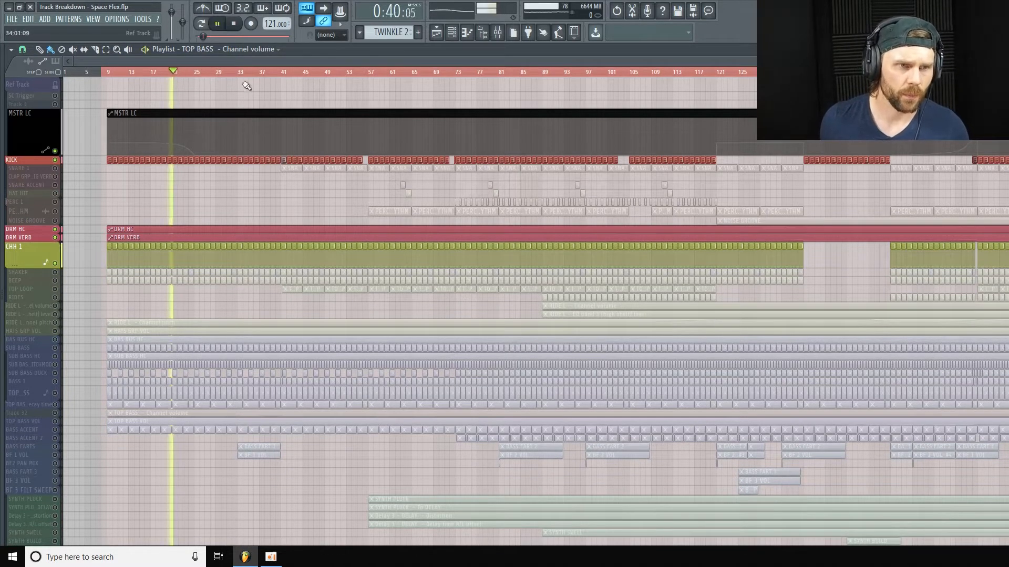
left_click(203, 74)
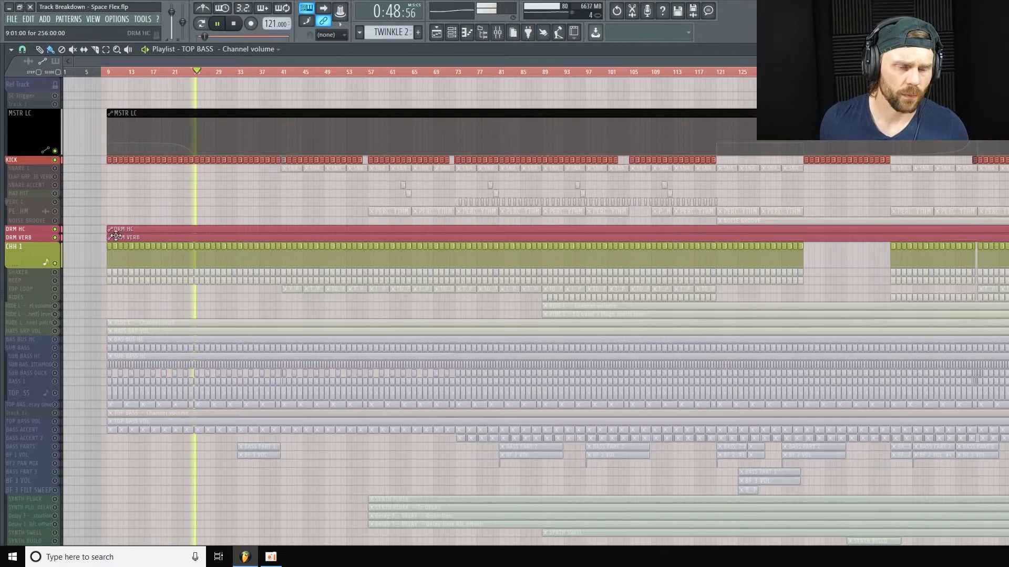
key("space")
Open Fruity parametric EQ 2 on the CHH 1 mixer channel and examine its curve during playback
left_click(498, 35)
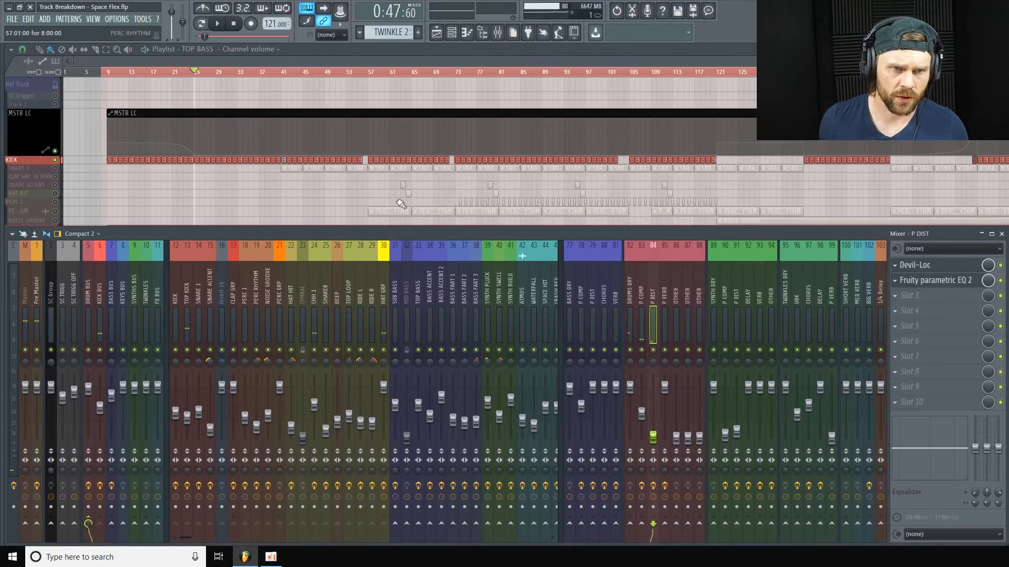
left_click(314, 298)
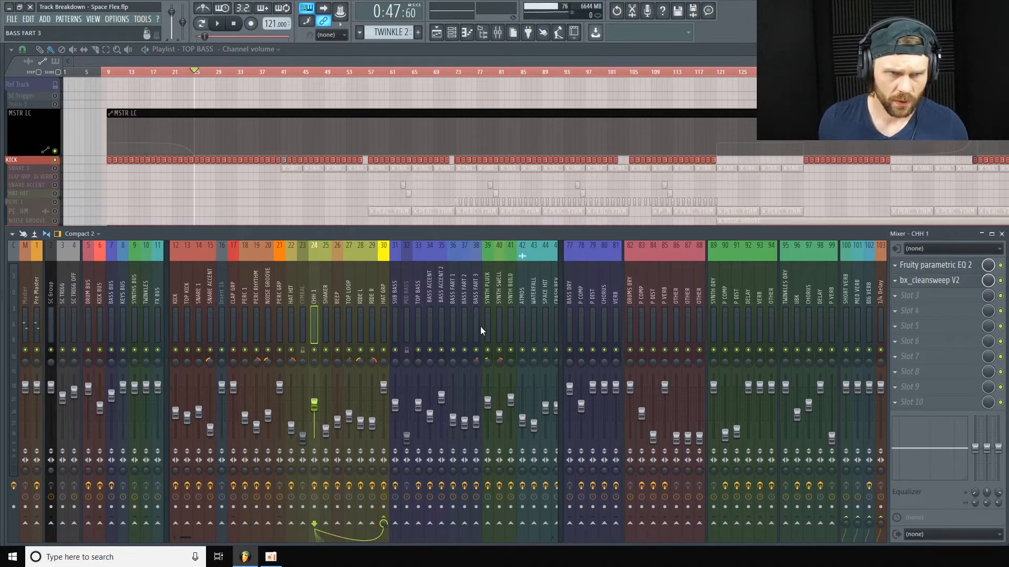
left_click(959, 270)
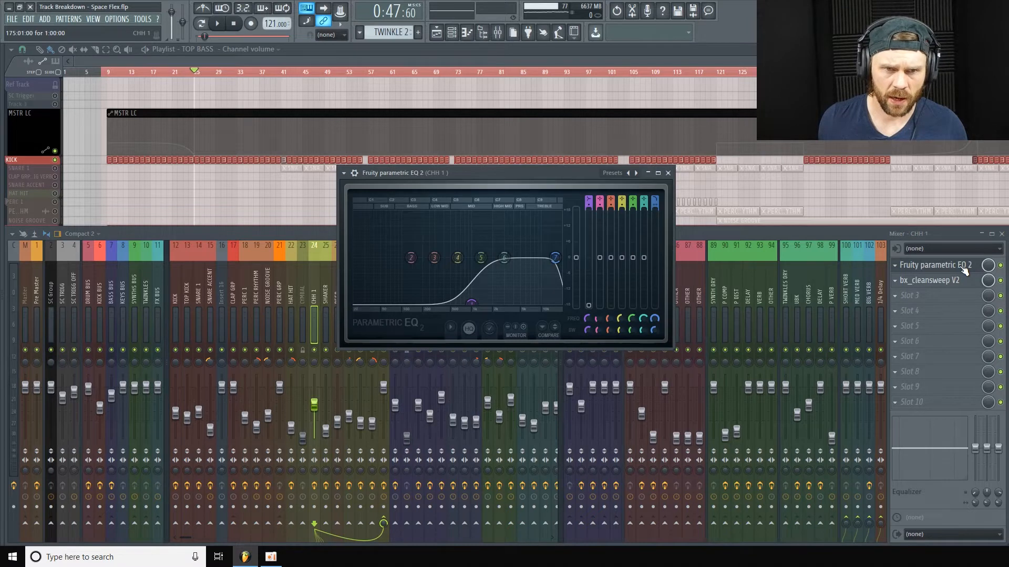
key("space")
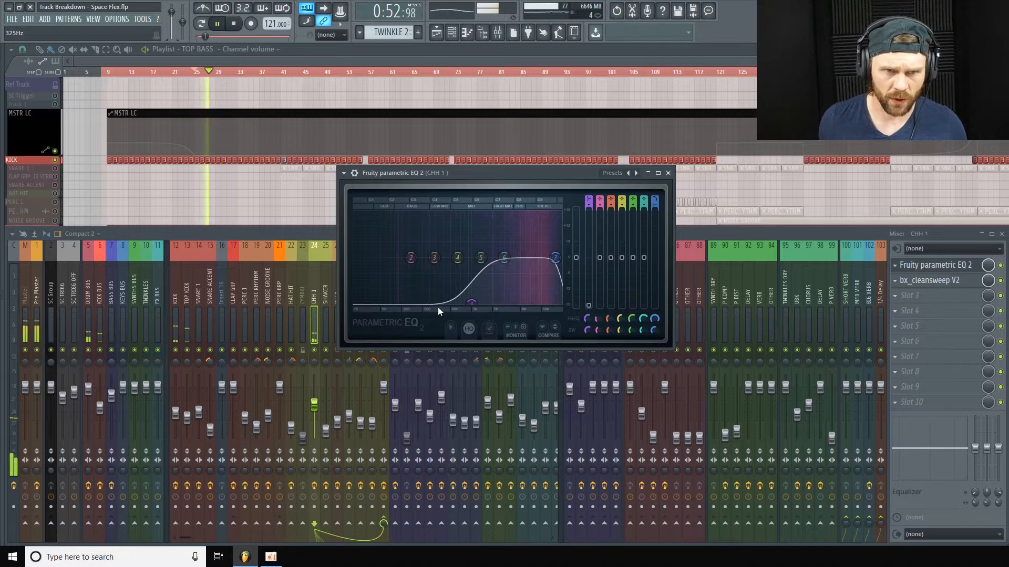
Open bx_cleansweep V2 on the CHH 1 channel, move its window clear of the mixer, and audition the hi-hat's filtering
left_click(914, 280)
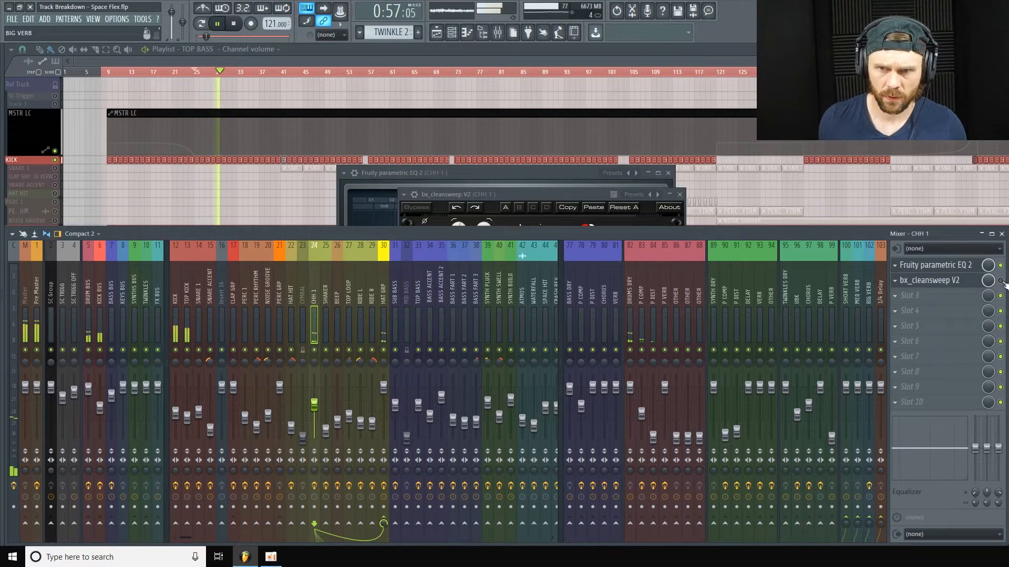
left_click_drag(566, 193, 520, 142)
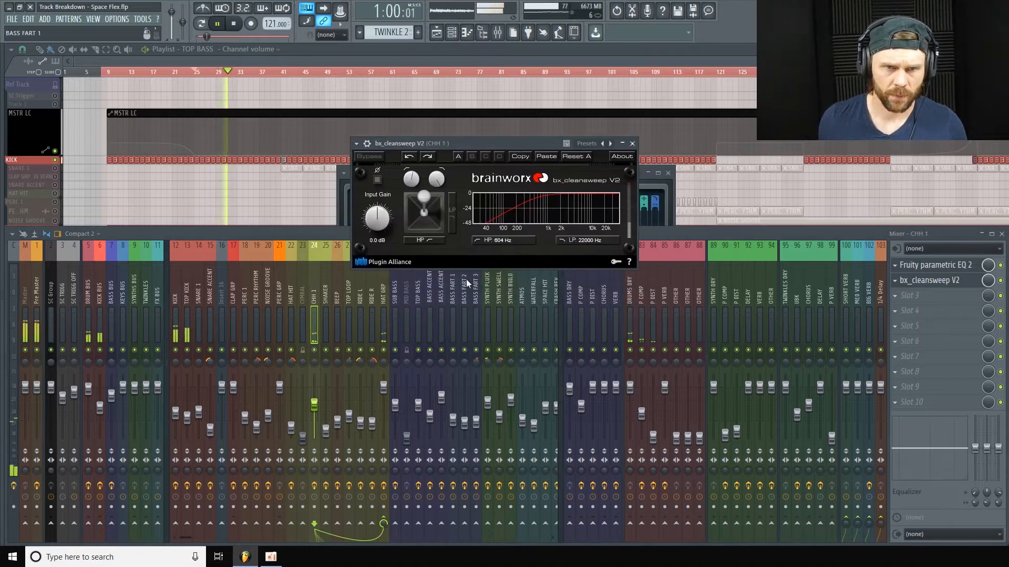
key("space")
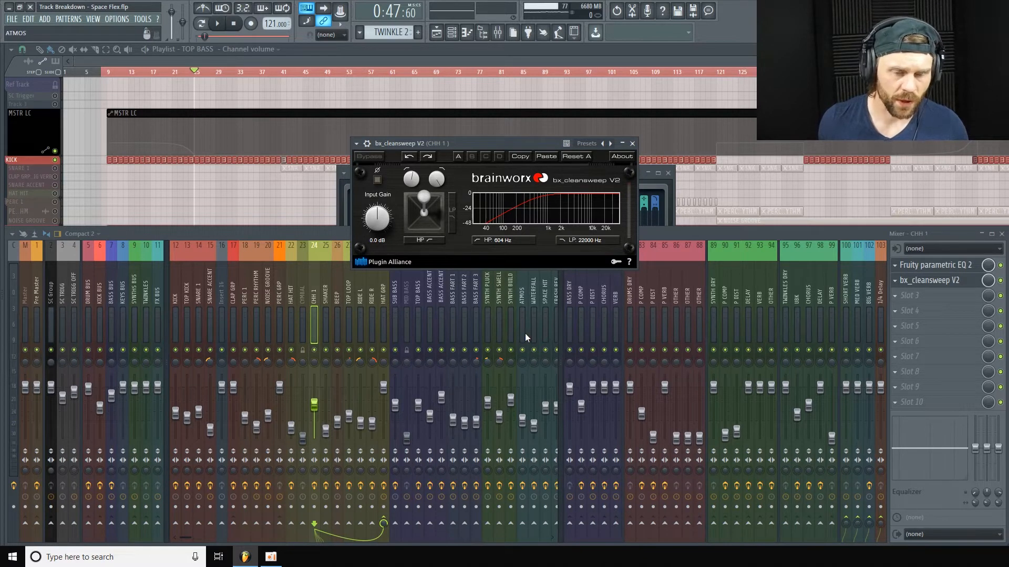
key("space")
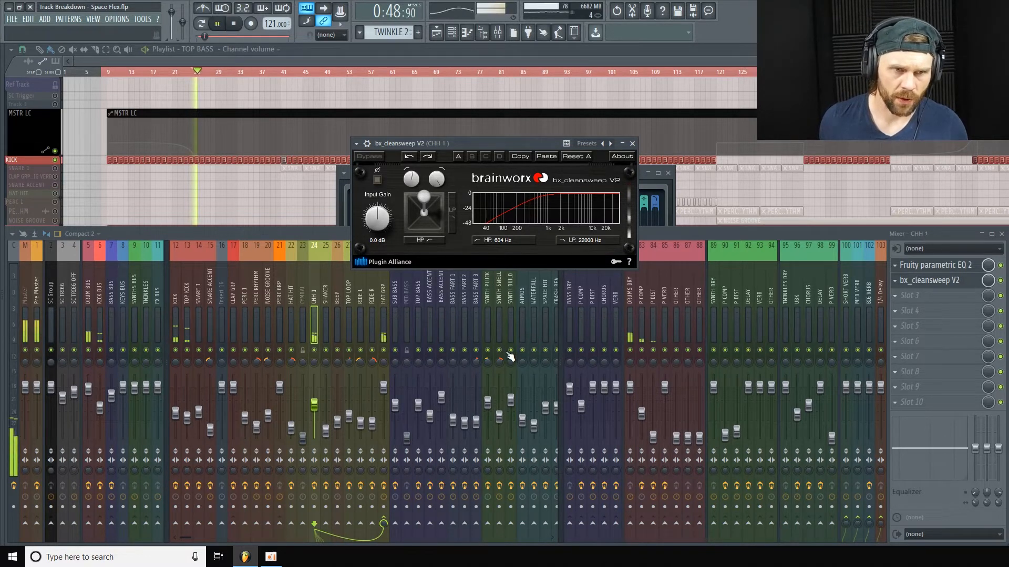
key("space")
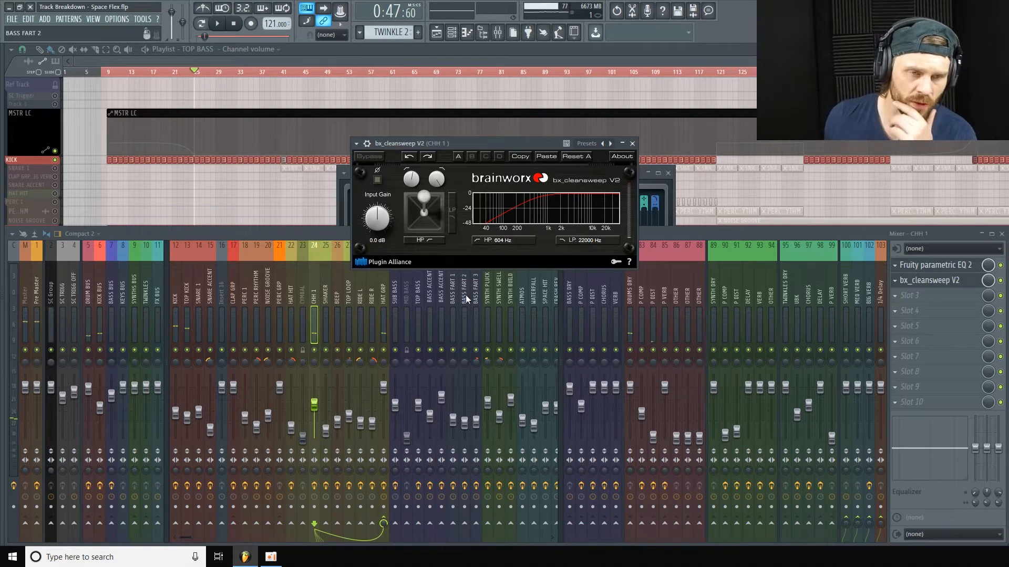
Enable and enlarge the SHAKER track in the playlist and audition it together with the kick and CHH 1
key("F5")
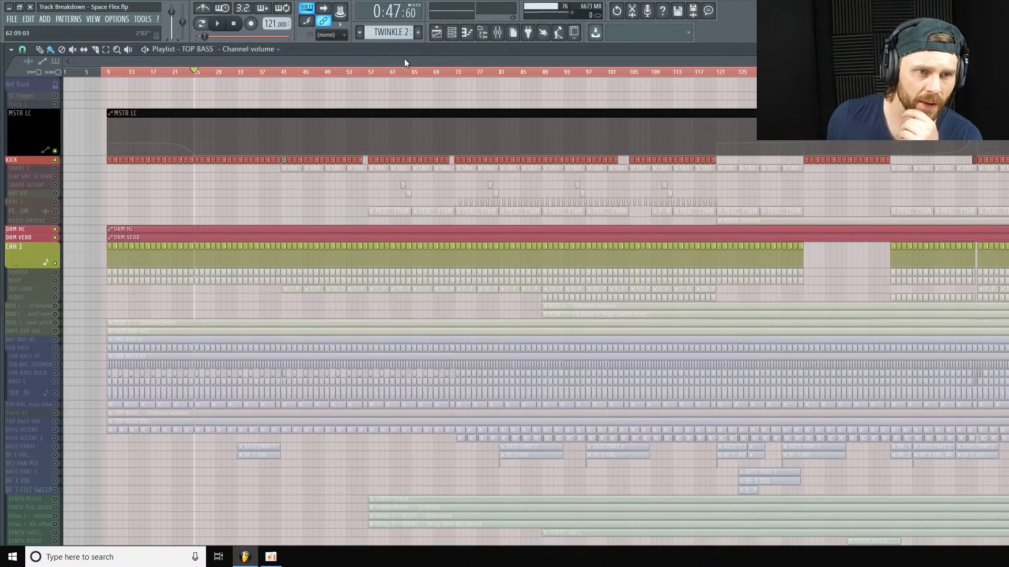
scroll(47, 223, "down", 3)
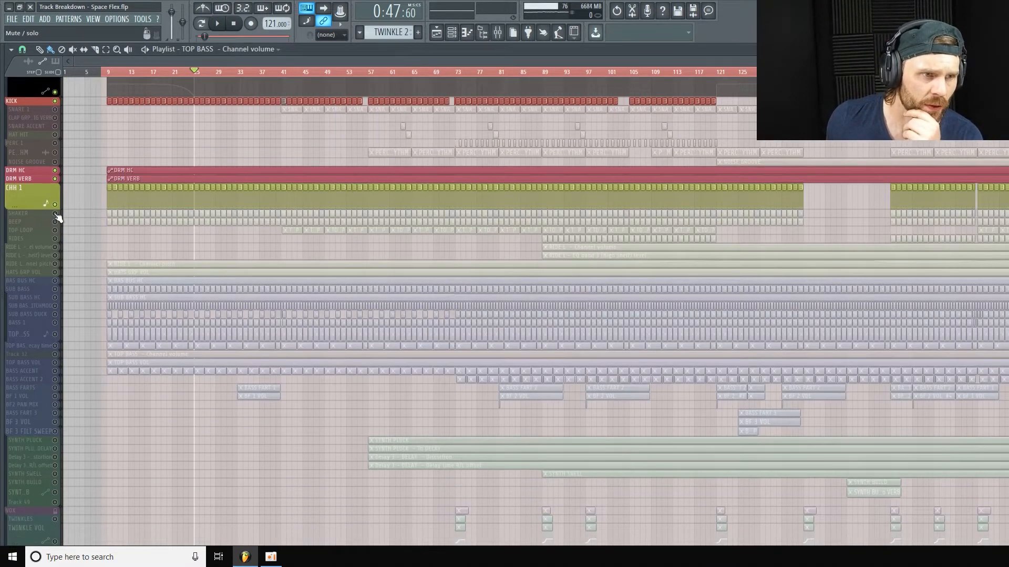
left_click(29, 213)
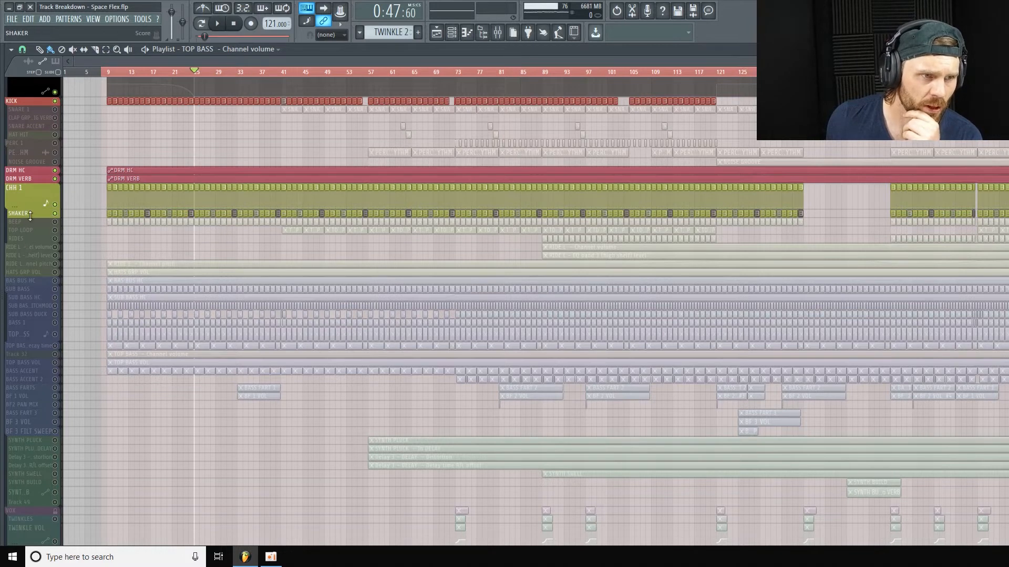
left_click_drag(29, 225, 30, 248)
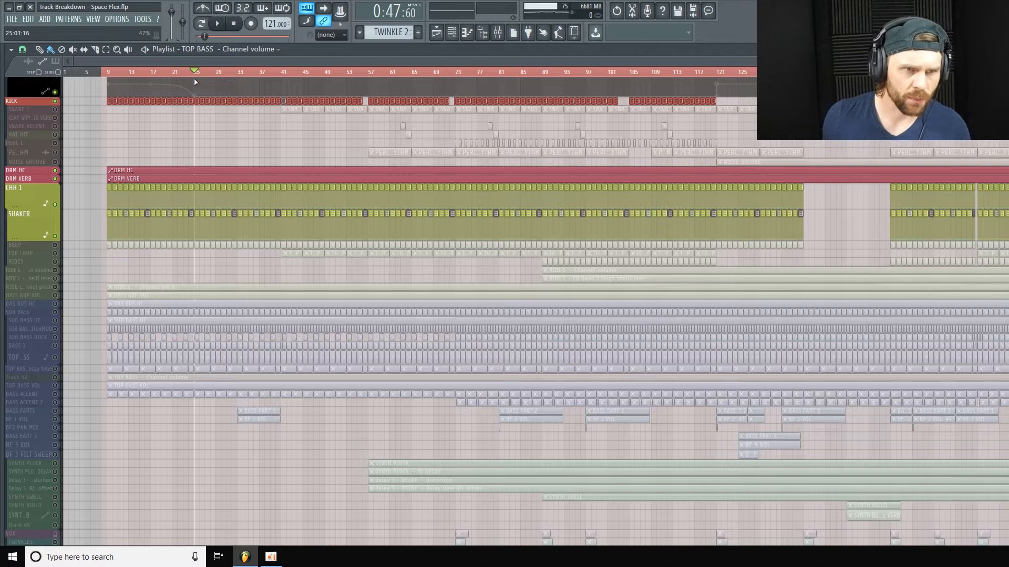
key("space")
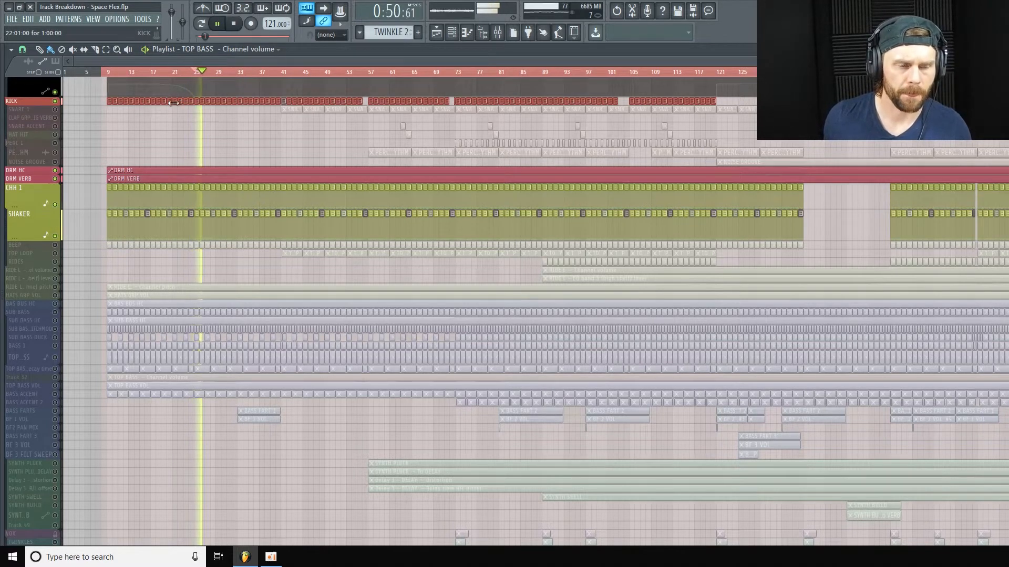
left_click_drag(34, 236, 39, 233)
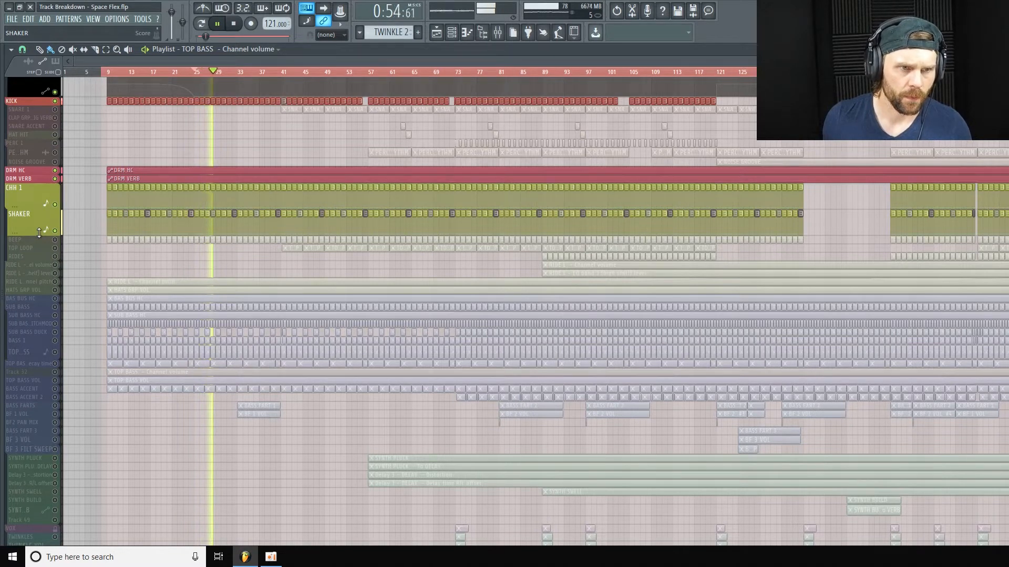
key("space")
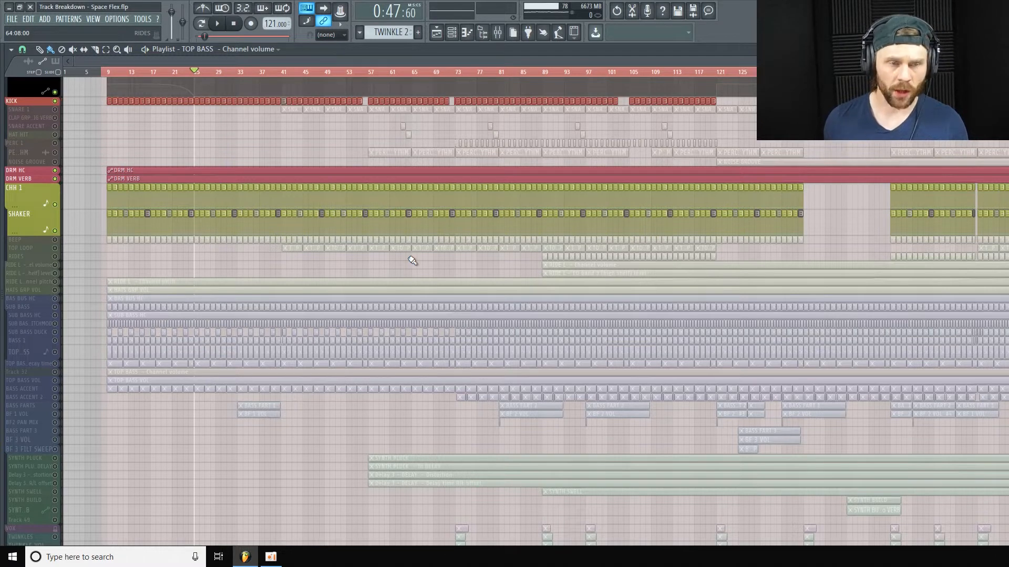
Open Defacer and Fruity parametric EQ 2 on the SHAKER mixer channel and move the equalizer aside to inspect its curve
scroll(366, 122, "up", 2)
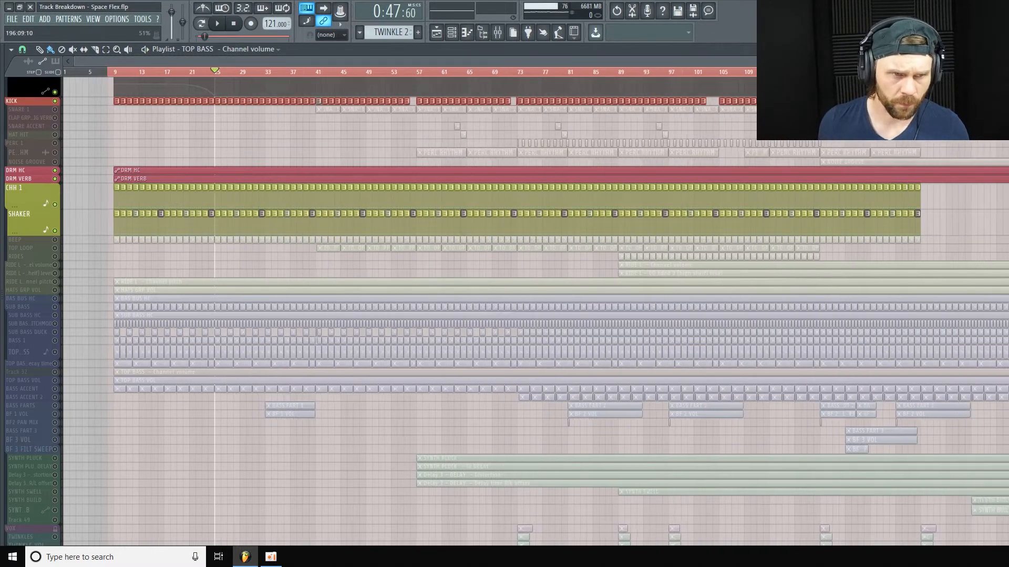
left_click(514, 34)
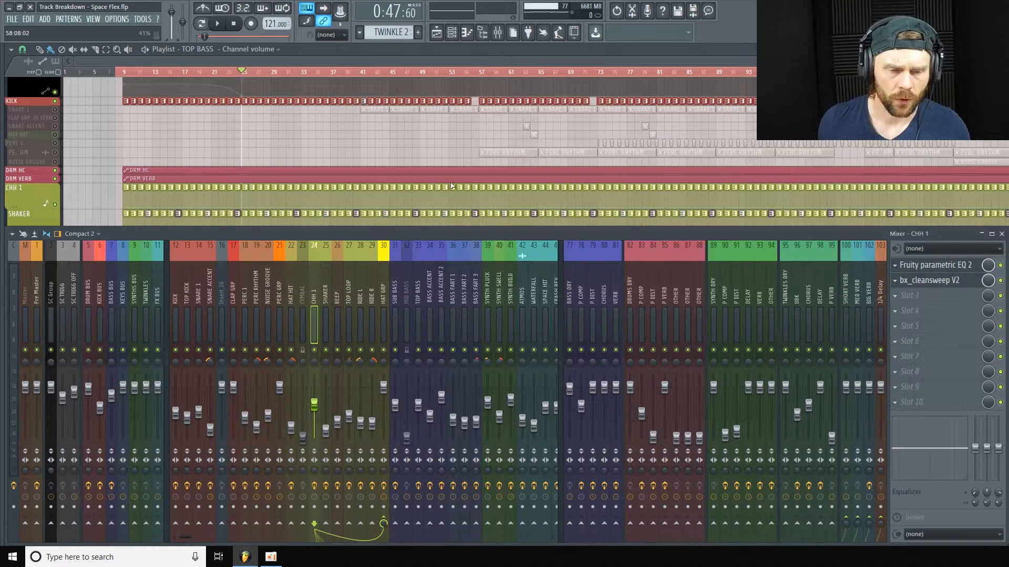
left_click(326, 294)
left_click(935, 281)
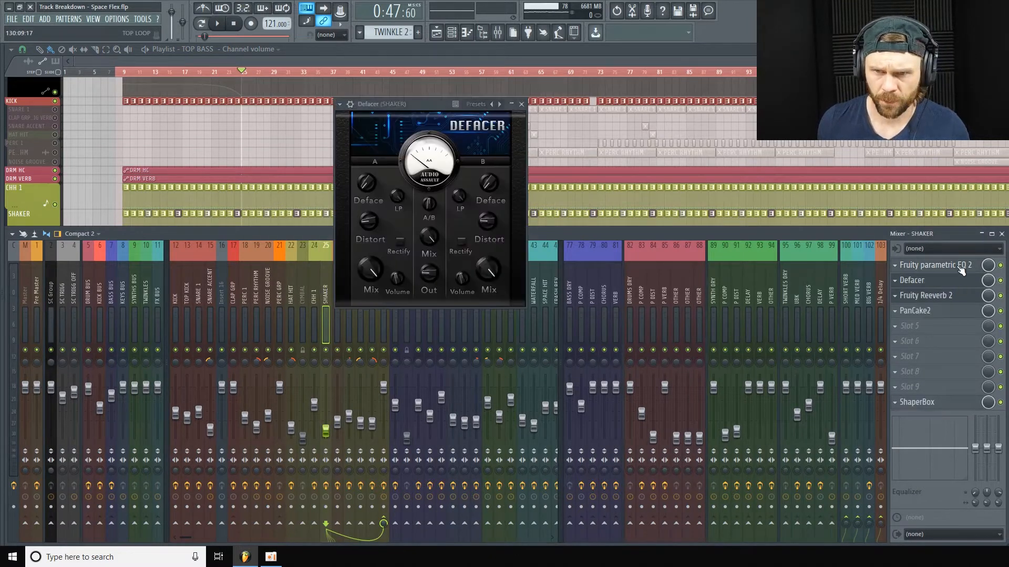
left_click(939, 267)
left_click_drag(537, 155, 357, 105)
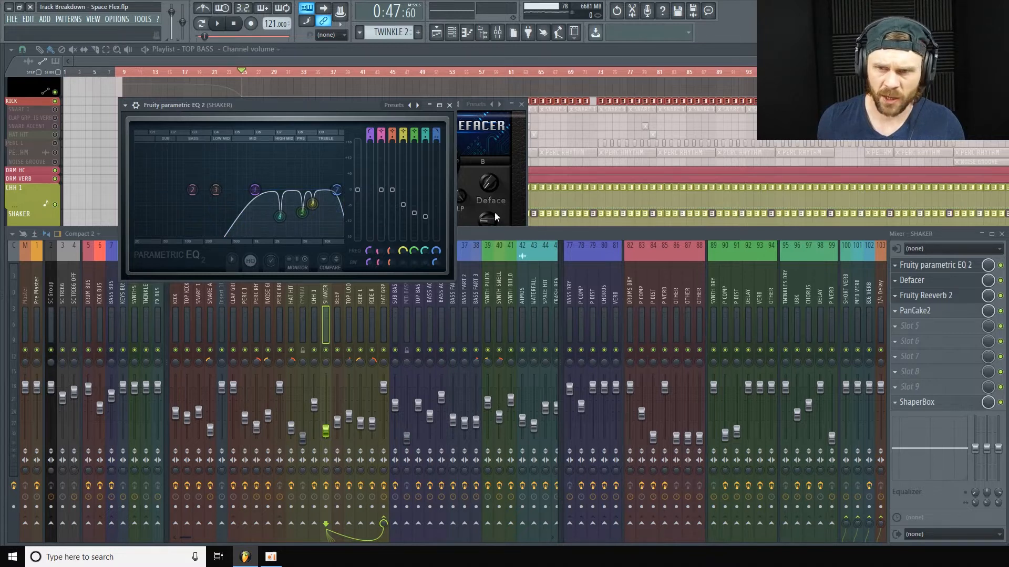
Toggle Fruity parametric EQ 2 on the SHAKER channel and audition the difference during playback
left_click(1002, 266)
key("space")
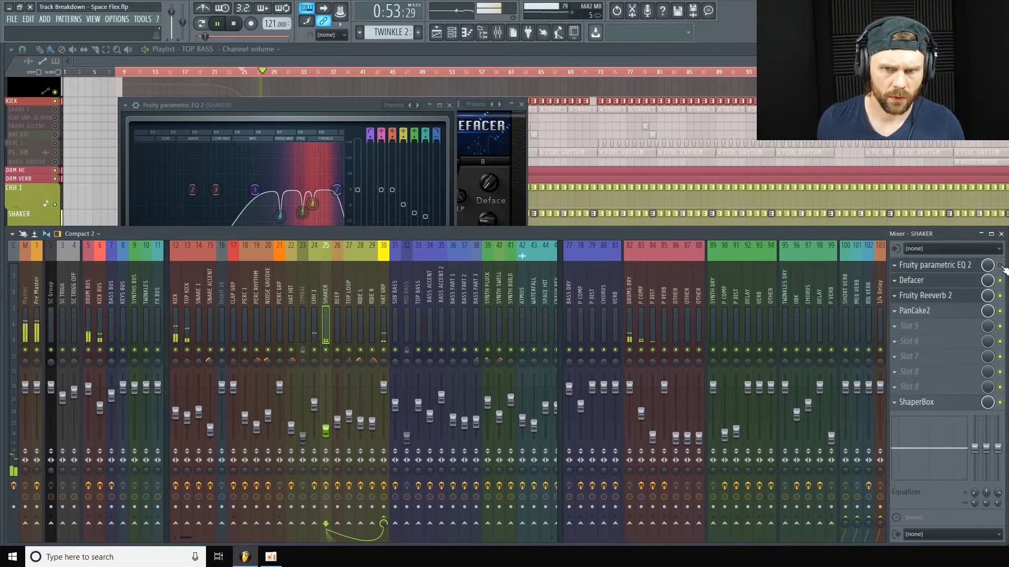
key("space")
Bring up Fruity Reeverb 2 and Defacer on the SHAKER channel, and move the reverb window over the equalizer
left_click(956, 291)
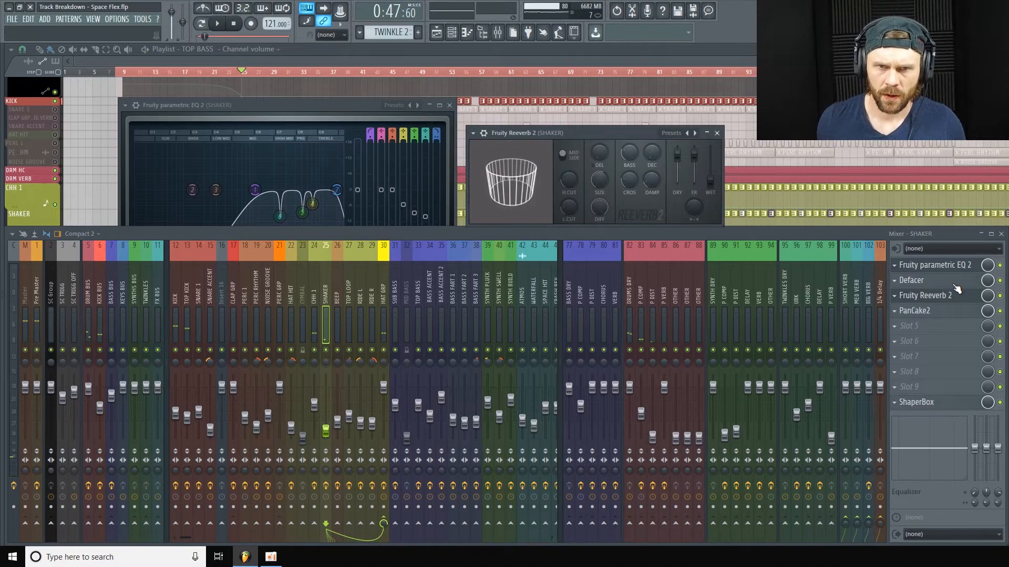
left_click(955, 286)
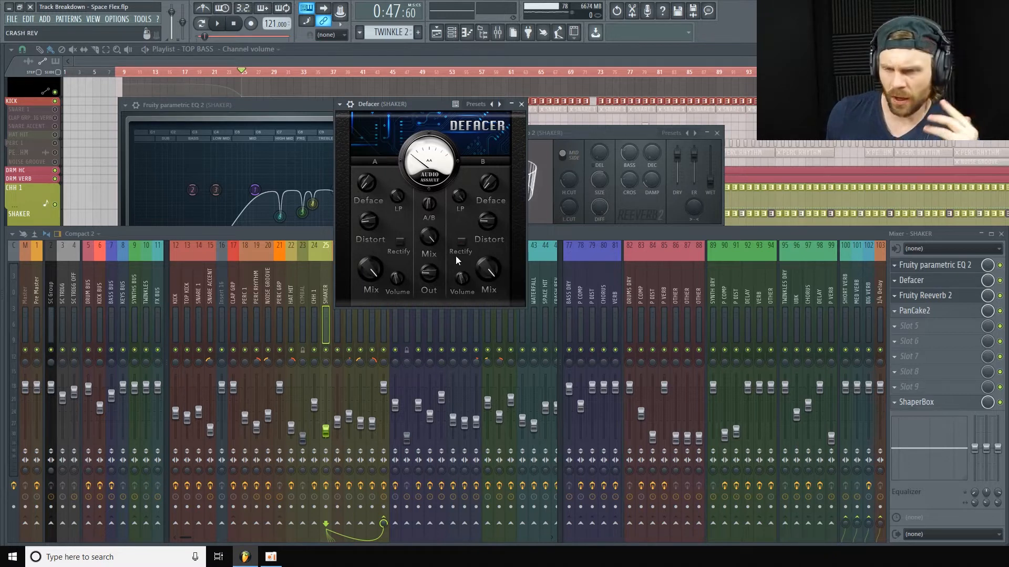
left_click(624, 136)
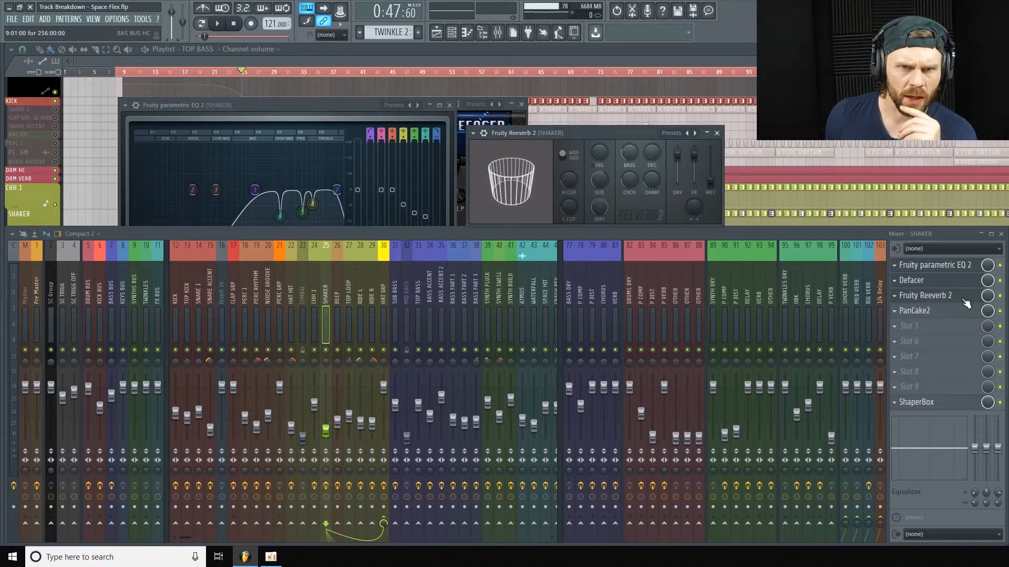
left_click_drag(624, 137, 365, 103)
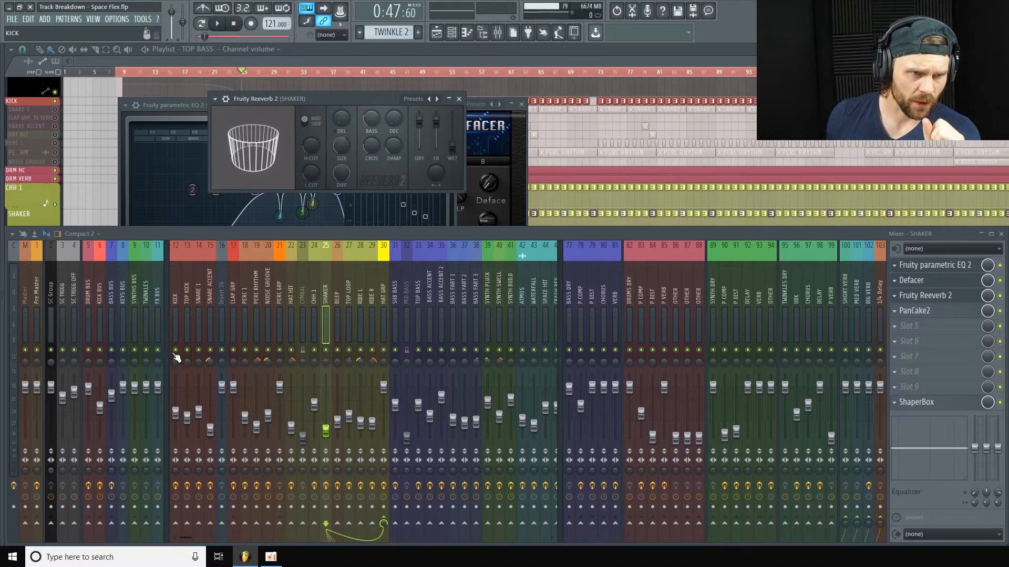
Mute KICK BUS and CHH 1 to audition the SHAKER's reverb while adjusting its wet level, and close Fruity Reeverb 2
left_click(100, 351)
left_click(314, 350)
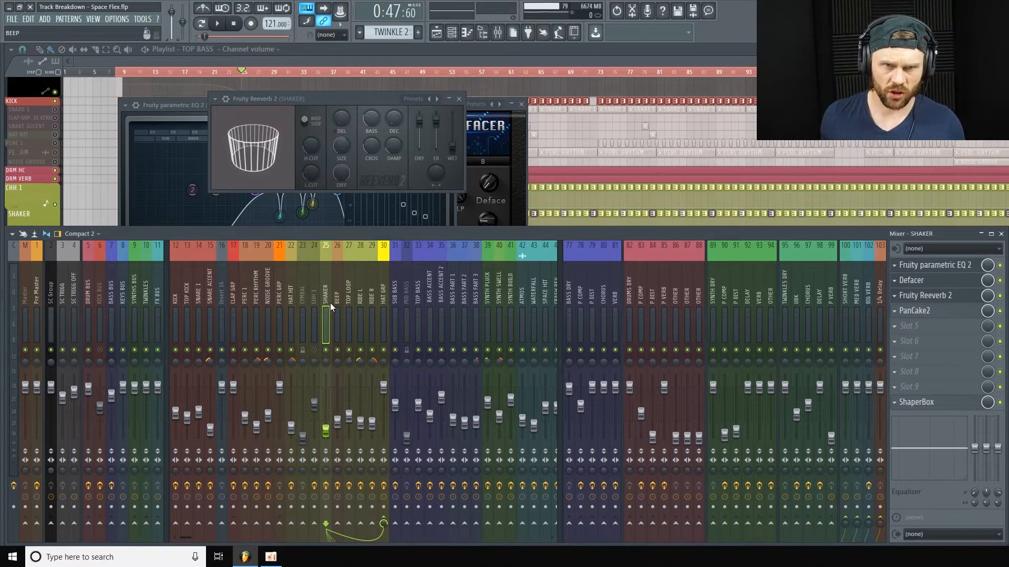
key("space")
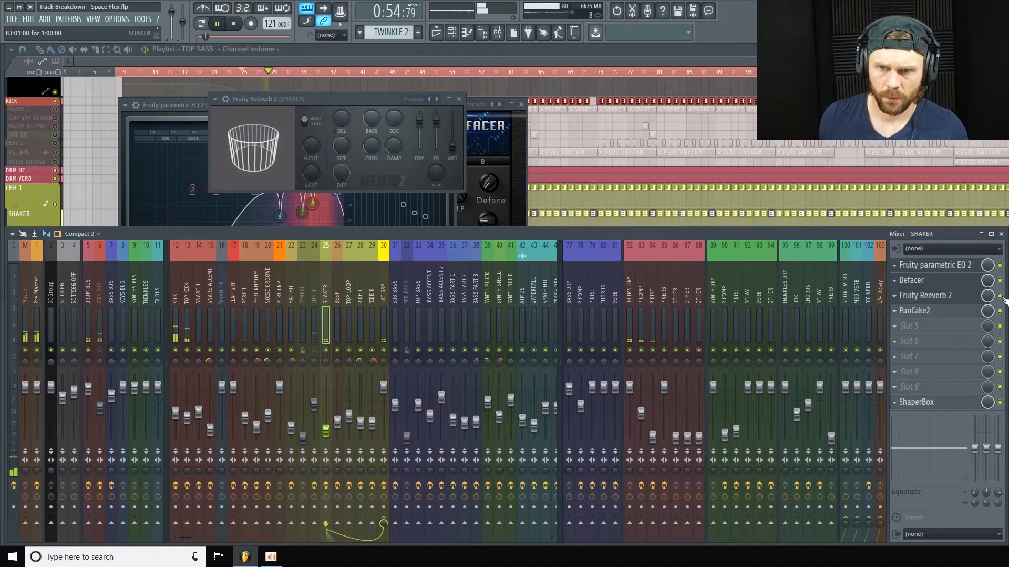
mouse_move(452, 148)
left_mouse_down()
mouse_move(452, 116)
mouse_move(451, 145)
left_mouse_up()
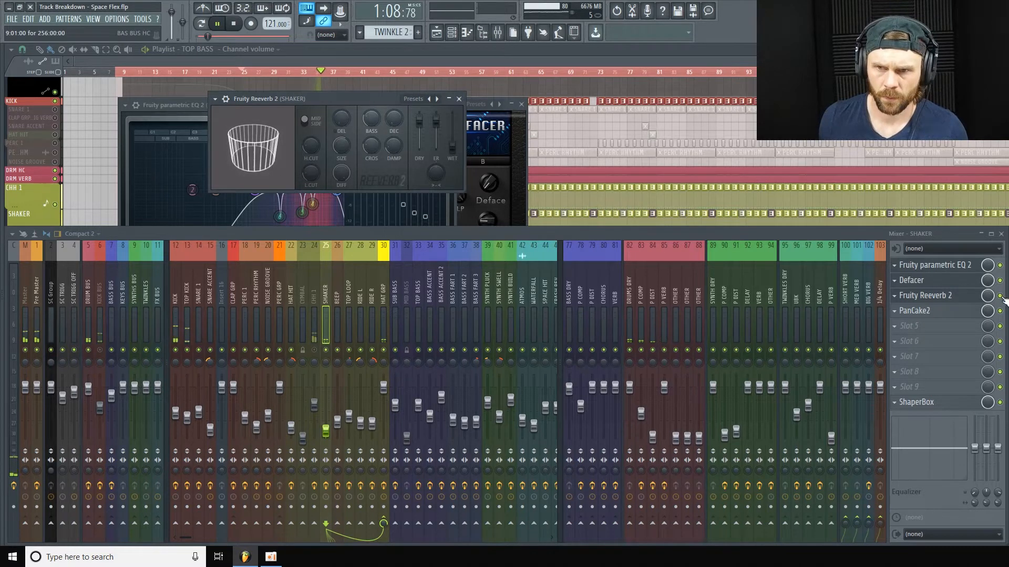
key("space")
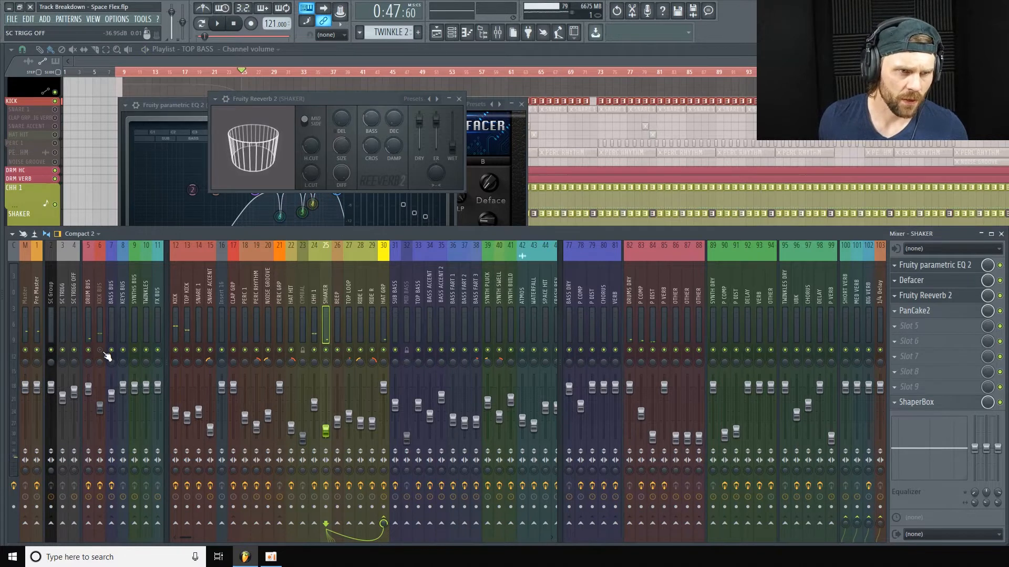
left_click(460, 99)
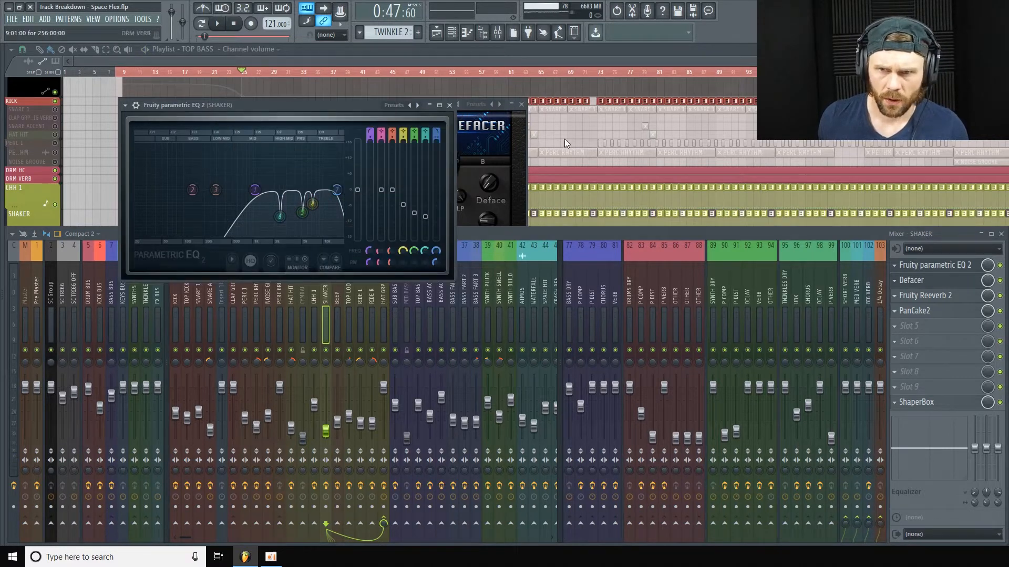
Open PanCake2 on the SHAKER channel, move its window clear of the equalizer, and examine its panning wave during playback
left_click(949, 312)
left_click_drag(561, 125, 542, 93)
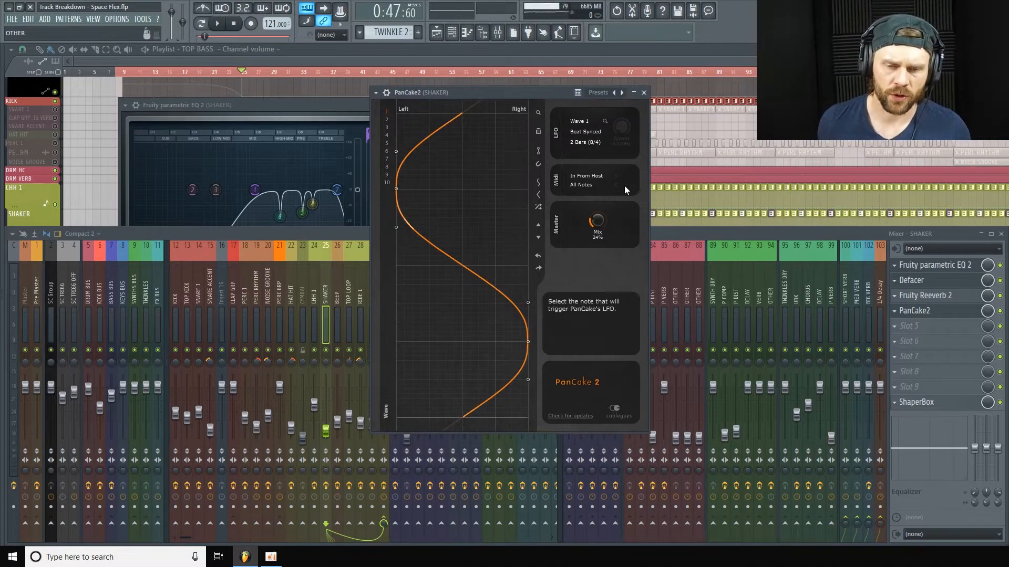
left_click_drag(516, 90, 605, 75)
key("space")
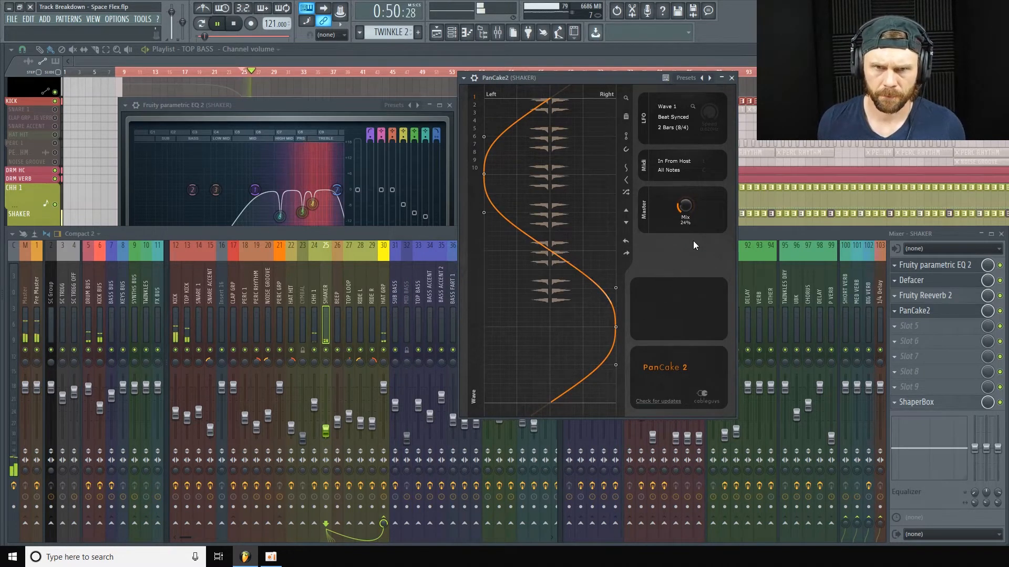
Examine ShaperBox's volume curve on the SHAKER channel during playback, and close all open plug-in windows and the mixer
left_click(957, 404)
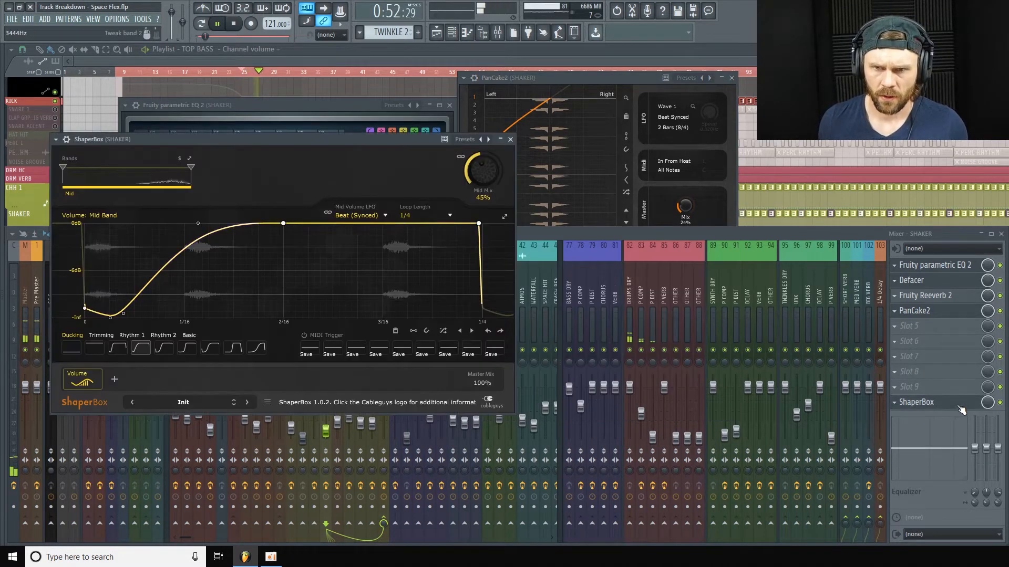
key("space")
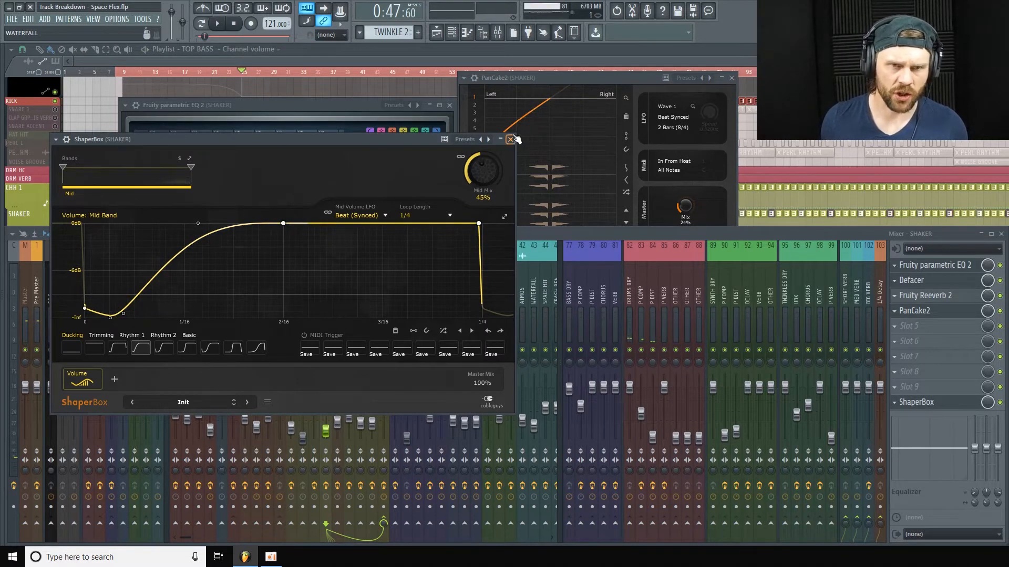
left_click(204, 135)
left_click(731, 78)
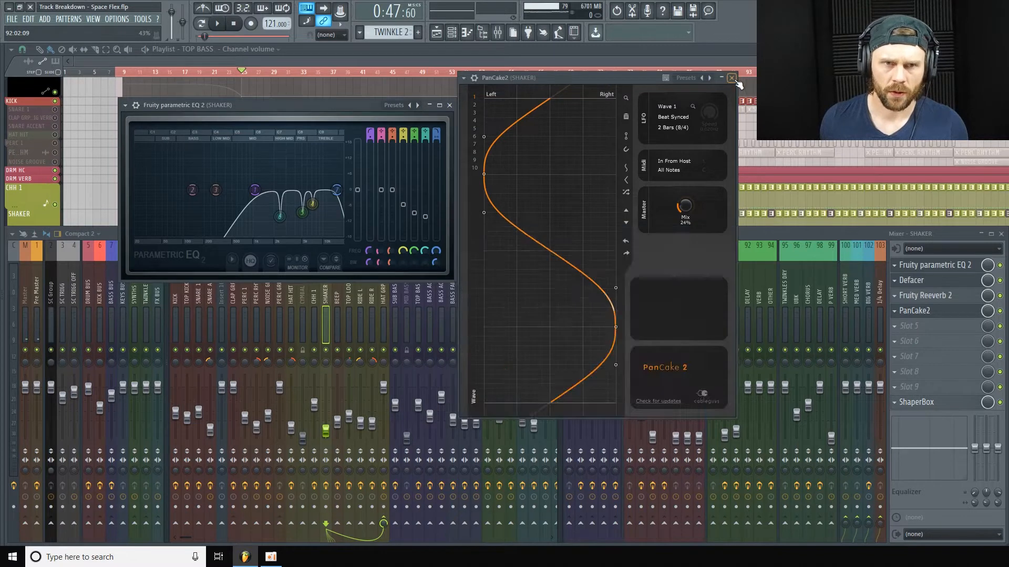
left_click(449, 105)
key("F12")
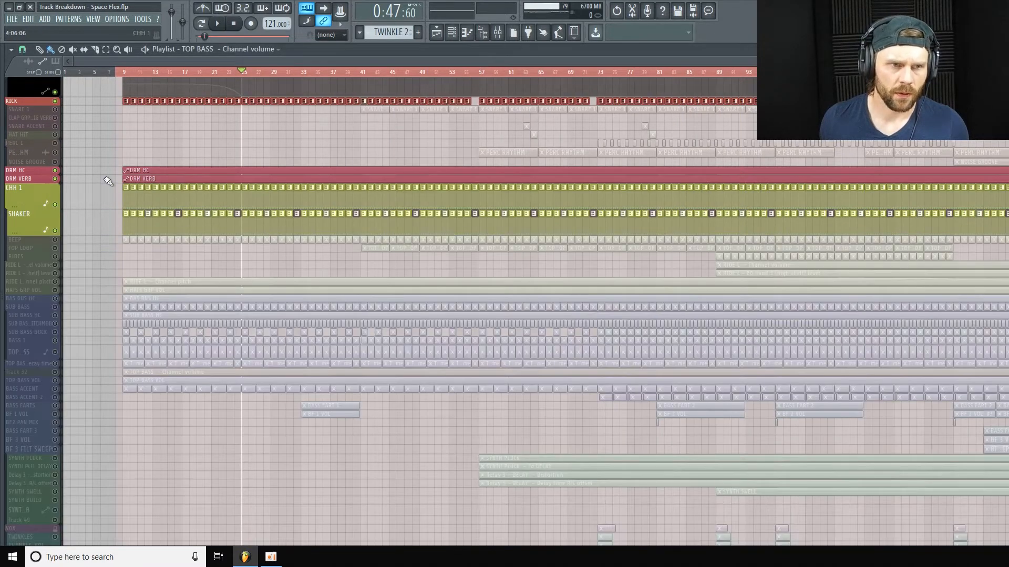
Enable and enlarge the BEEP track in the playlist and audition it with the other drums
scroll(18, 175, "down", 3)
left_click_drag(29, 176, 32, 198)
left_click(54, 194)
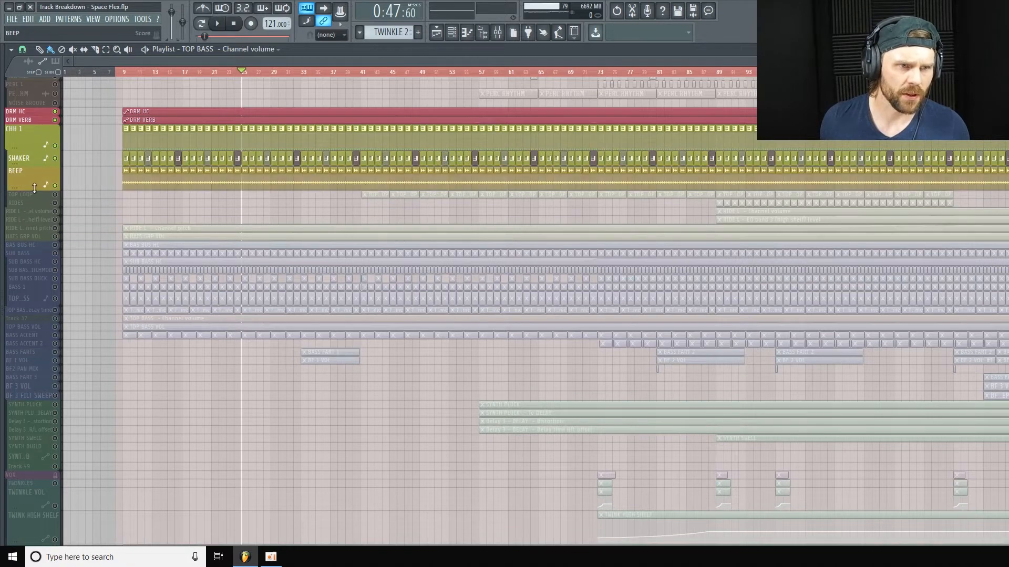
key("space")
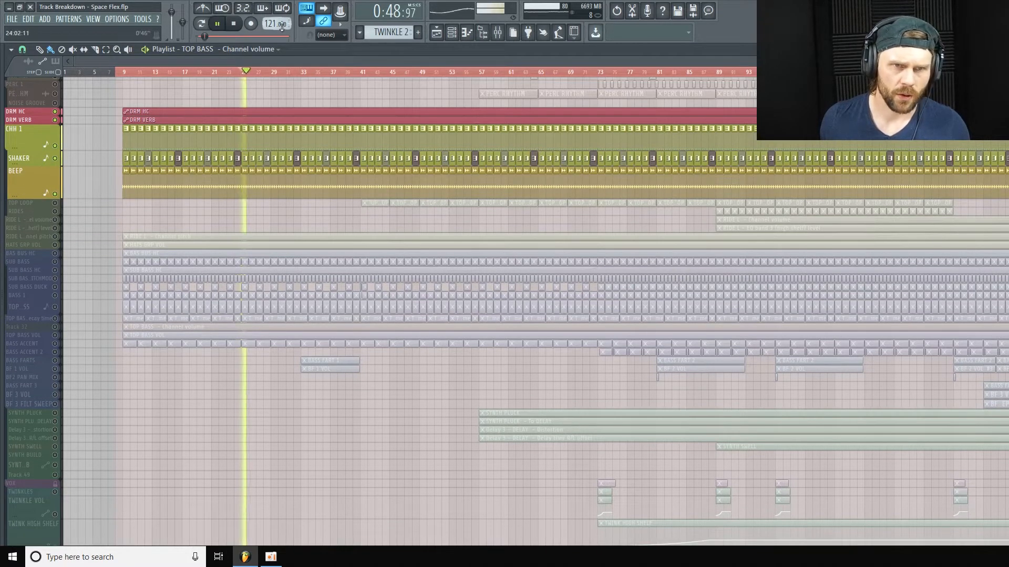
key("space")
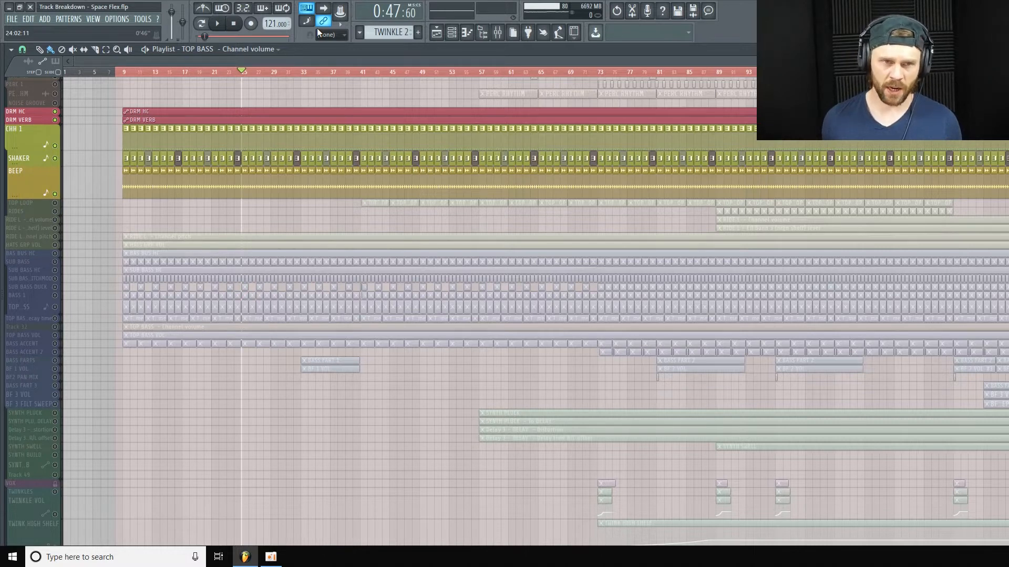
Select the BEEP mixer channel and audition it with SHAKER, CHH 1, KICK and TOP KICK muted
left_click(498, 33)
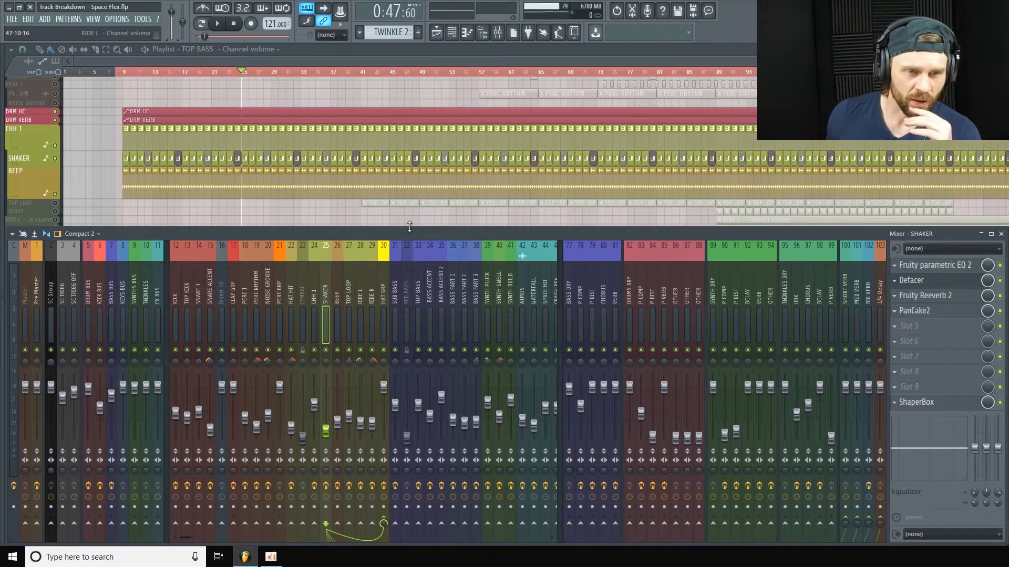
left_click(337, 294)
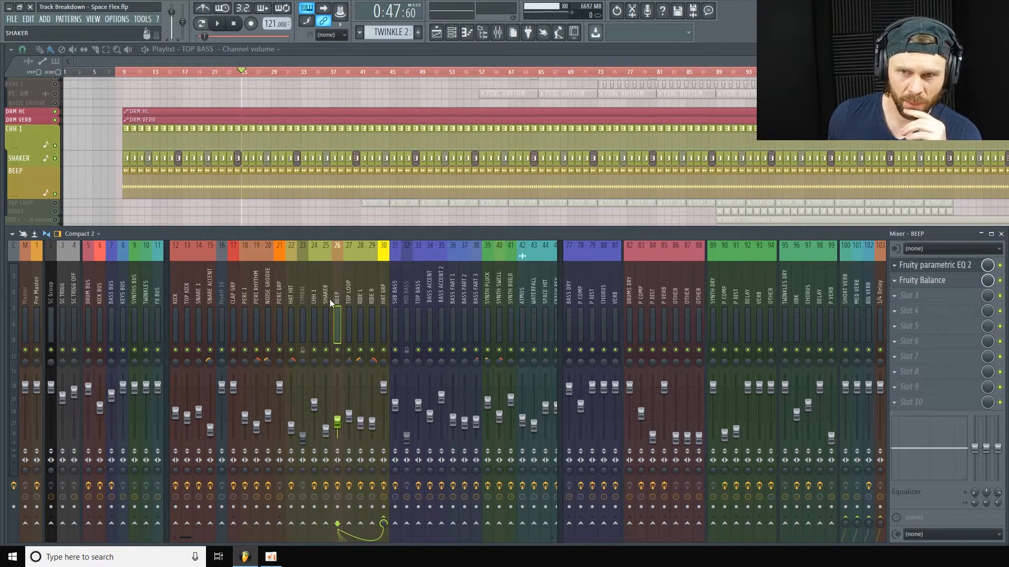
left_click(326, 350)
left_click(314, 350)
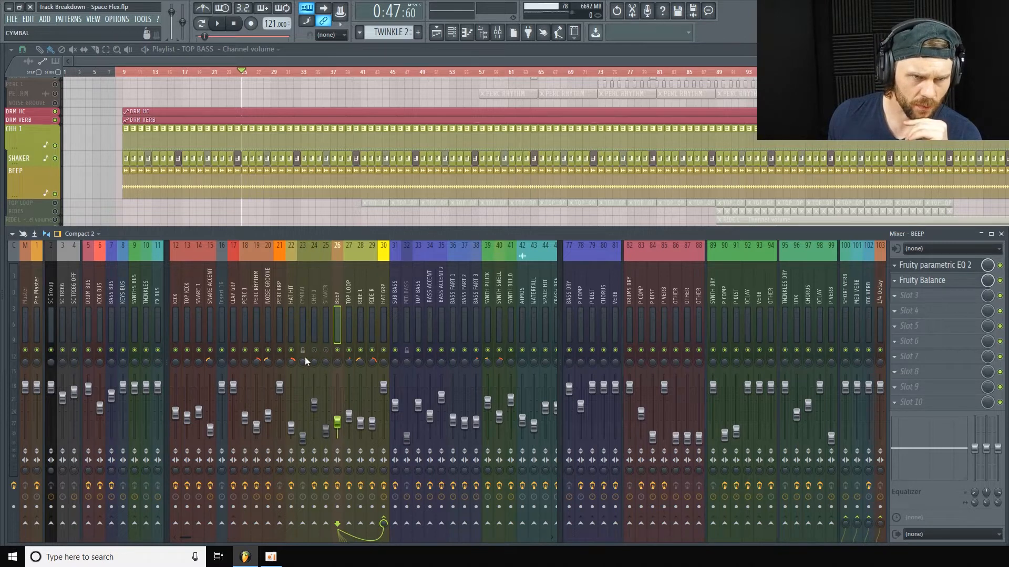
left_click(175, 350)
left_click(187, 350)
key("space")
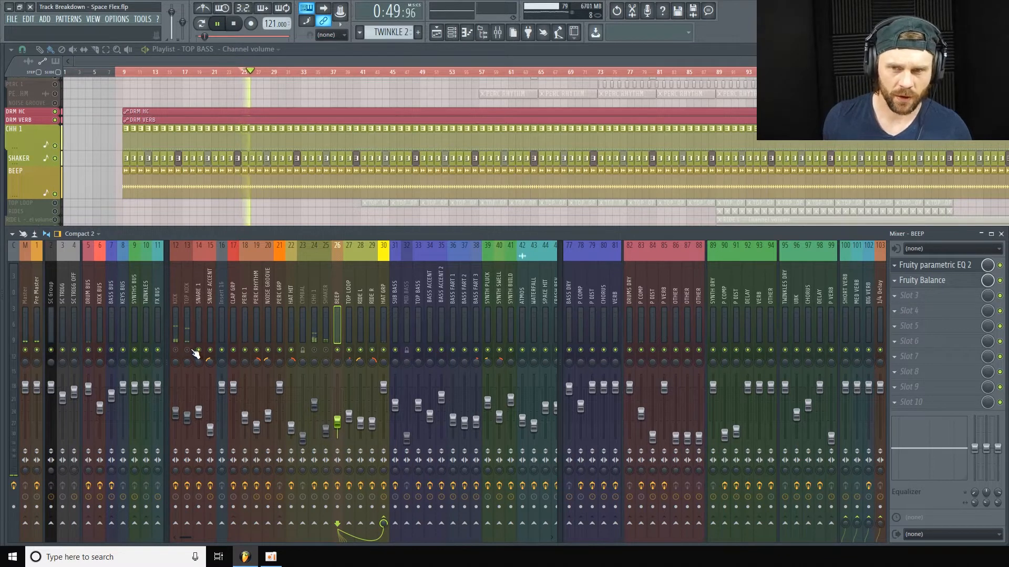
Open Fruity parametric EQ 2 on the BEEP channel, examine its curve during playback, and close it
left_click(965, 269)
left_click_drag(338, 321, 345, 147)
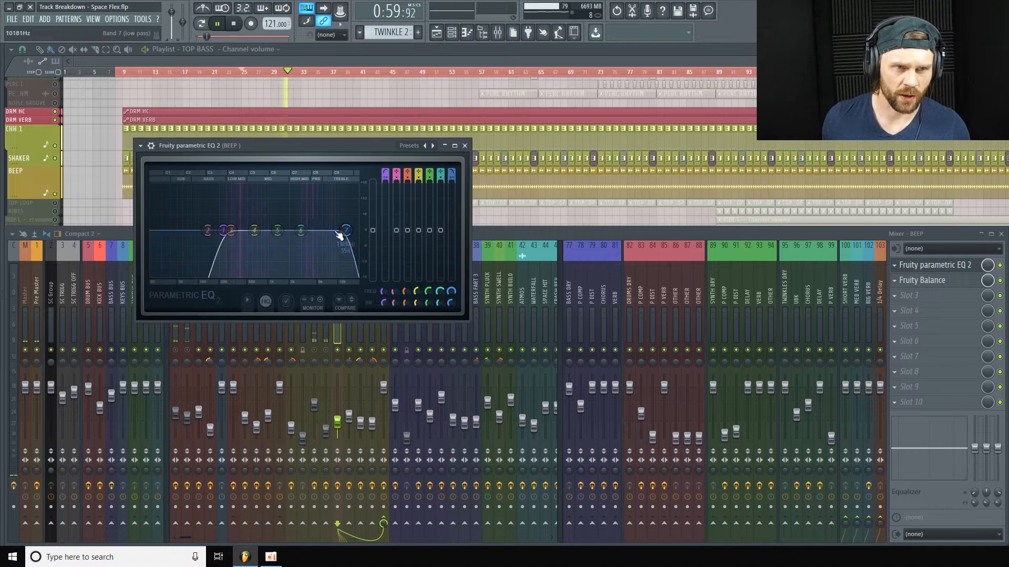
key("space")
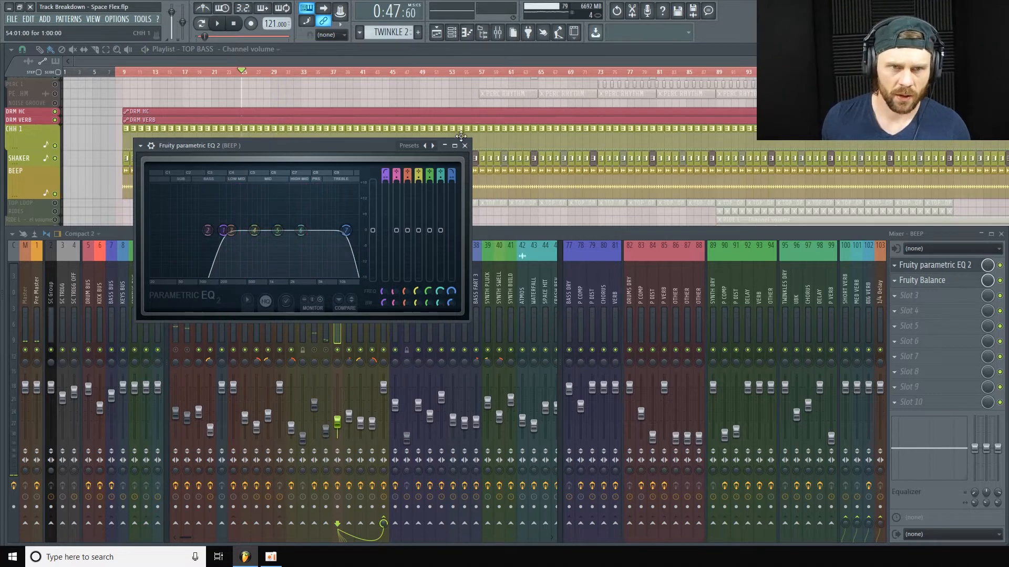
left_click(464, 146)
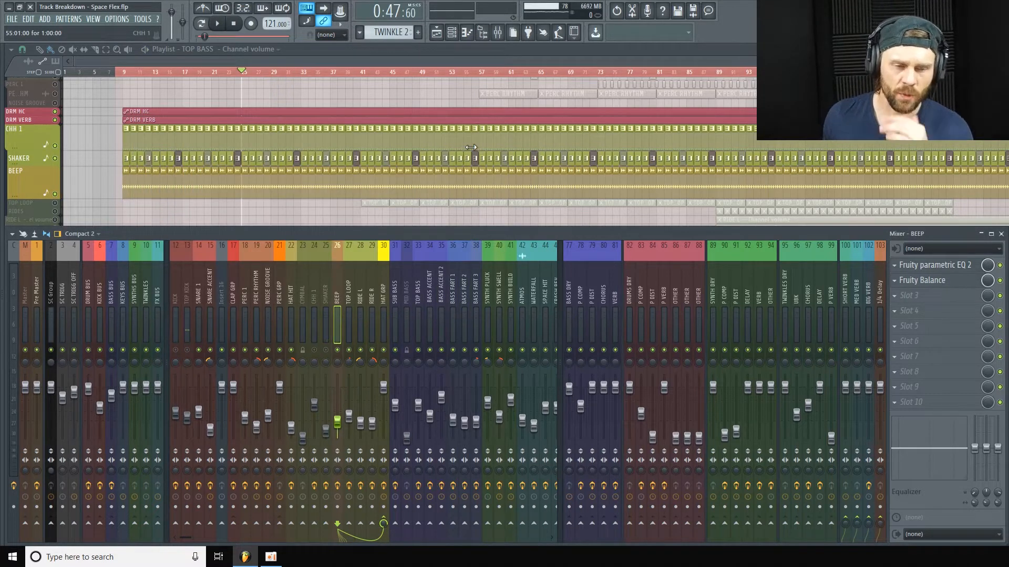
scroll(526, 130, "down", 2)
scroll(523, 134, "up", 2)
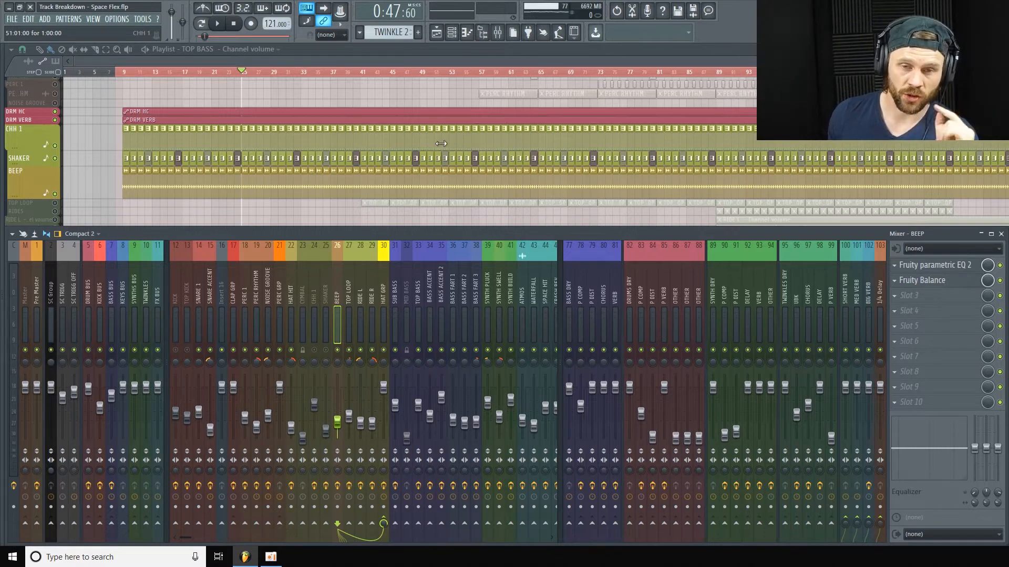
Enable and enlarge the TOP LOOP track in the playlist, and move the playhead to just before its first clip
key("F9")
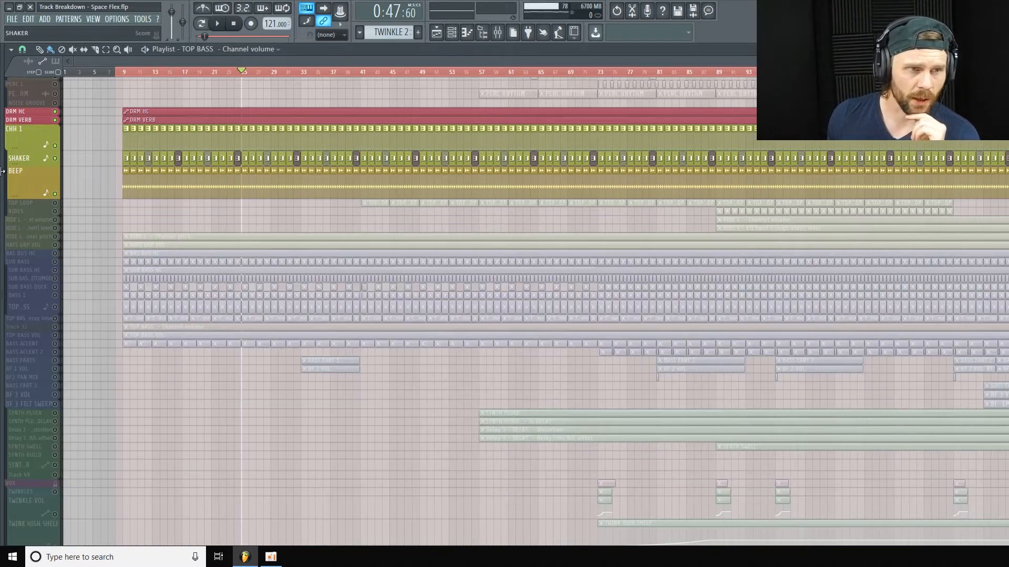
left_click_drag(38, 191, 60, 210)
scroll(59, 162, "up", 3)
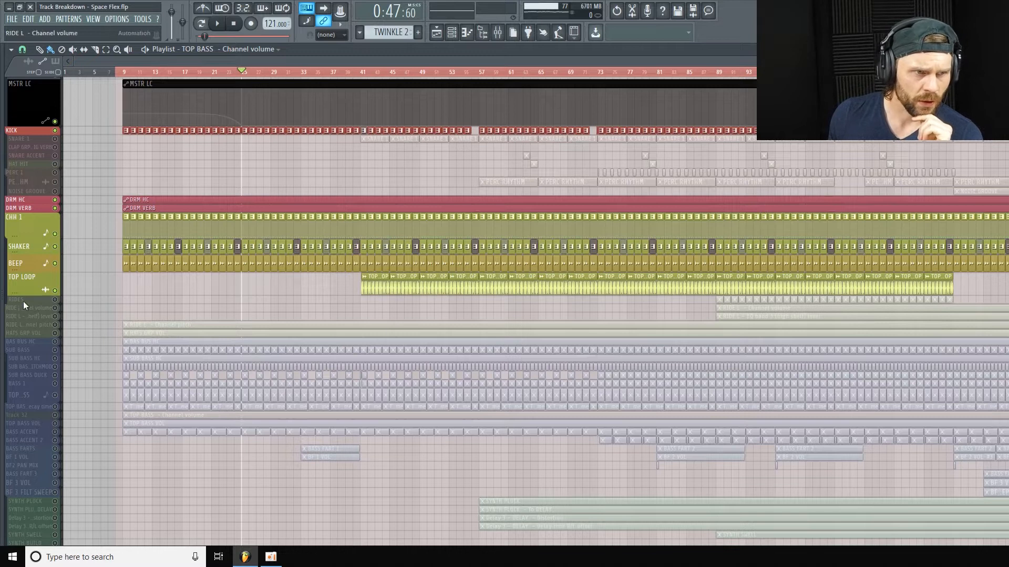
left_click_drag(243, 73, 349, 72)
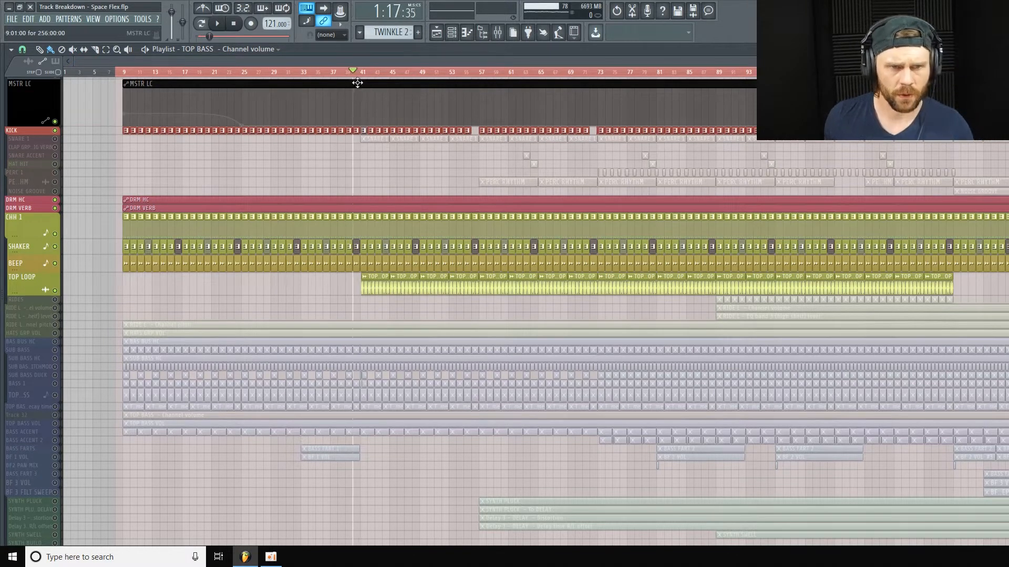
key("space")
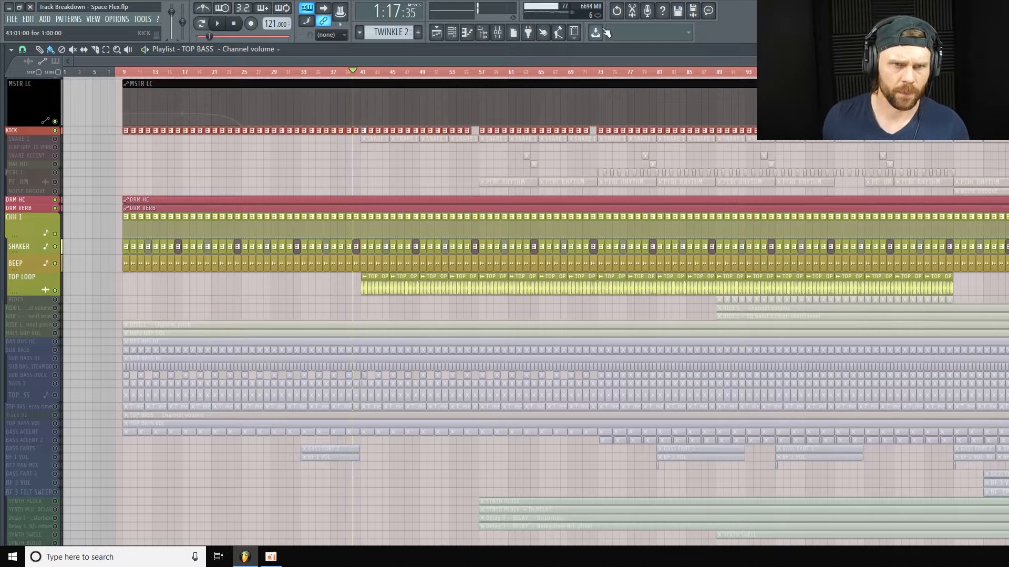
Audition TOP LOOP with the other drums from just before its first clip, and select the TOP LOOP mixer channel
left_click(489, 35)
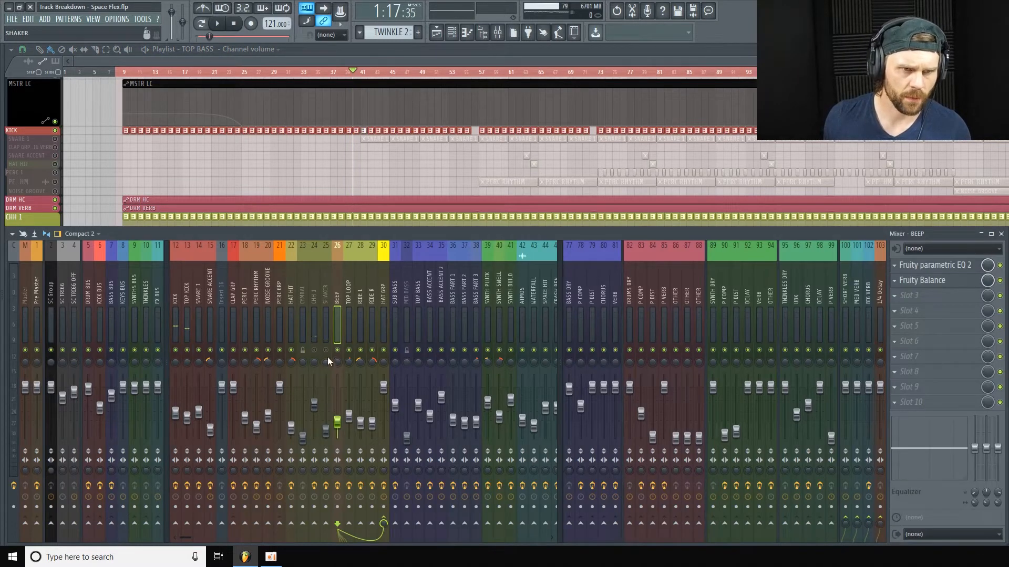
key("space")
left_click(451, 57)
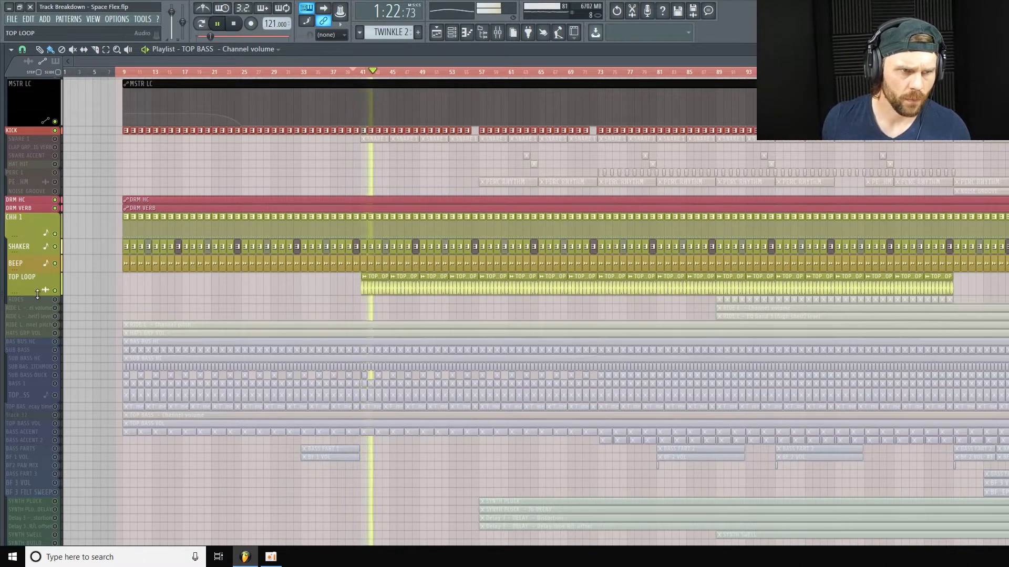
scroll(168, 246, "down", 2)
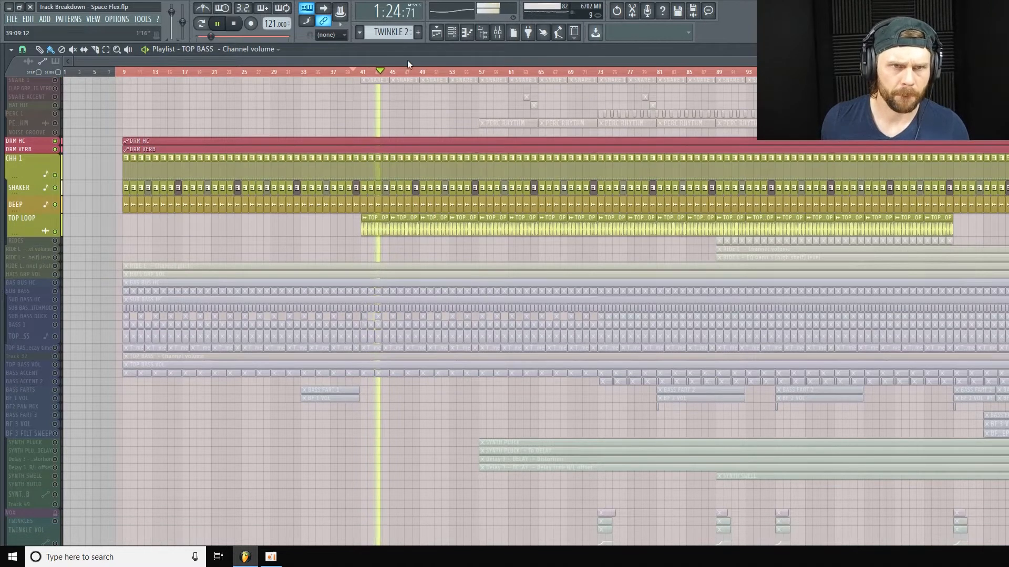
left_click(498, 33)
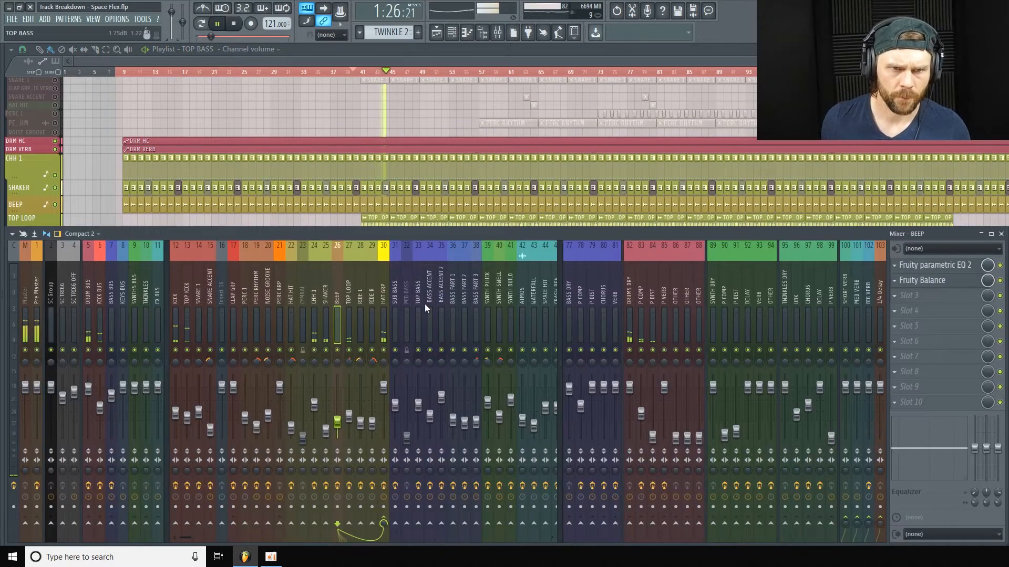
left_click(349, 294)
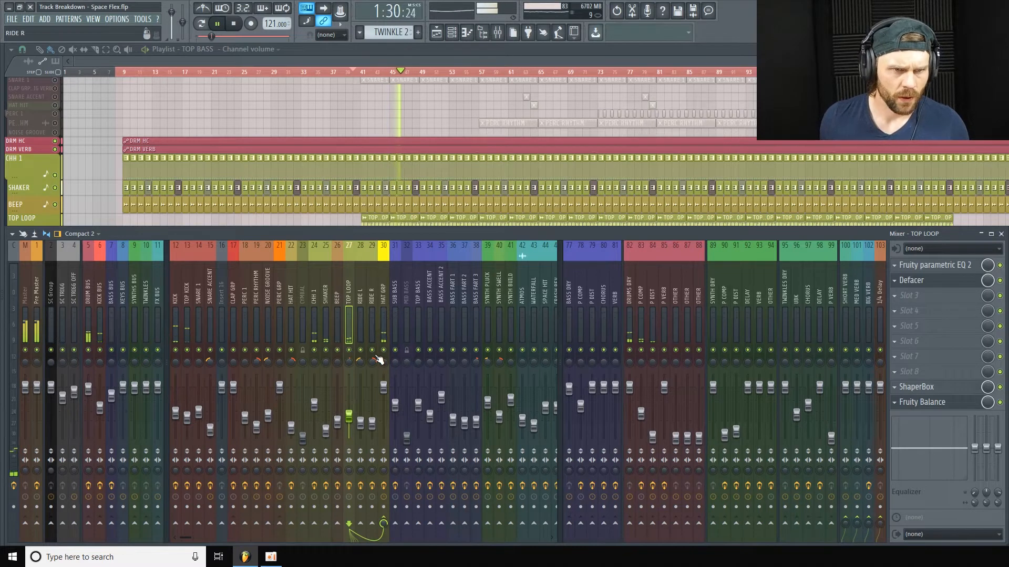
key("space")
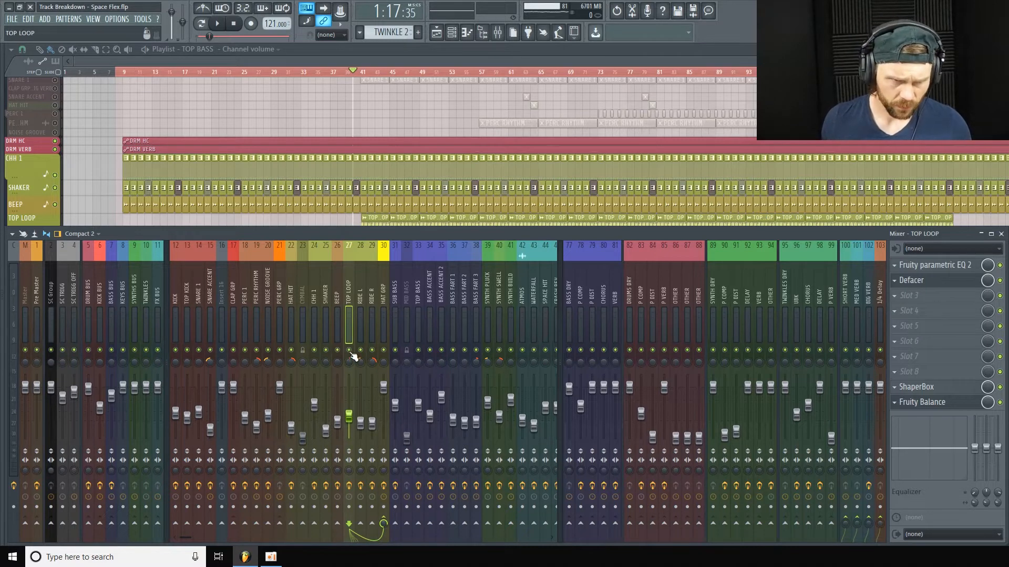
Solo TOP LOOP and examine its Fruity parametric EQ 2 curve during playback, comparing the sound with the EQ bypassed and active
key("space")
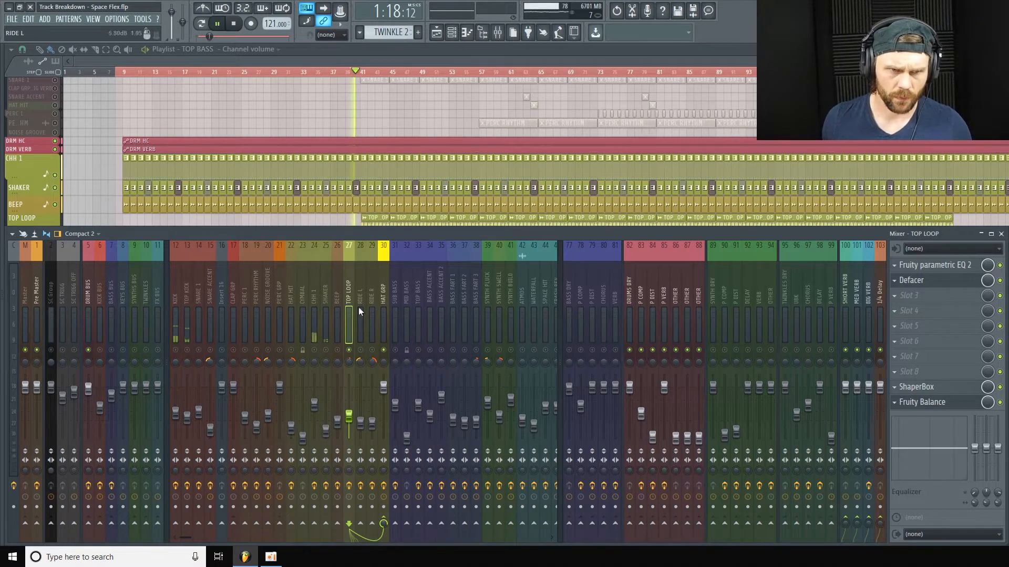
left_click(950, 267)
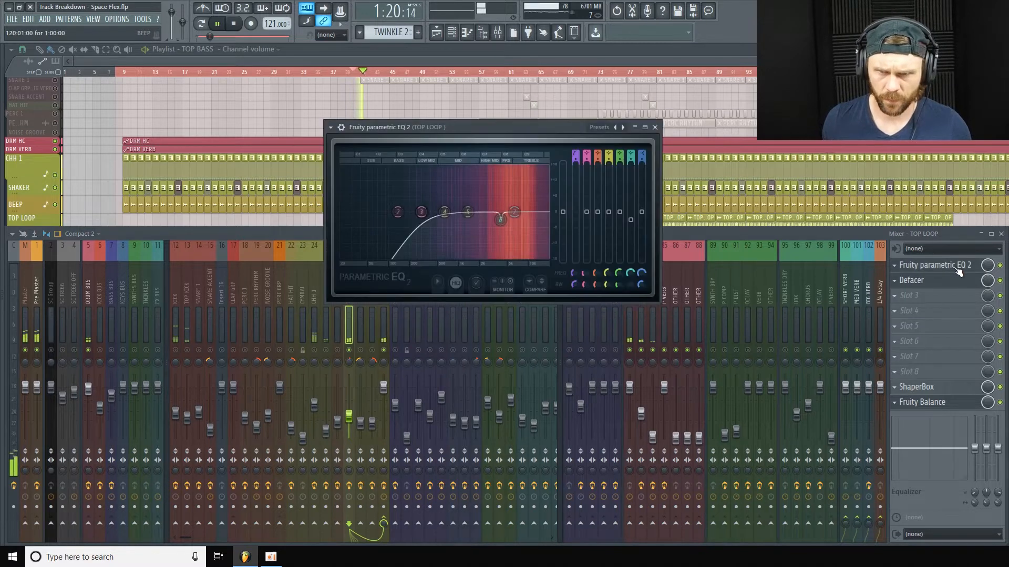
left_click_drag(517, 136, 564, 135)
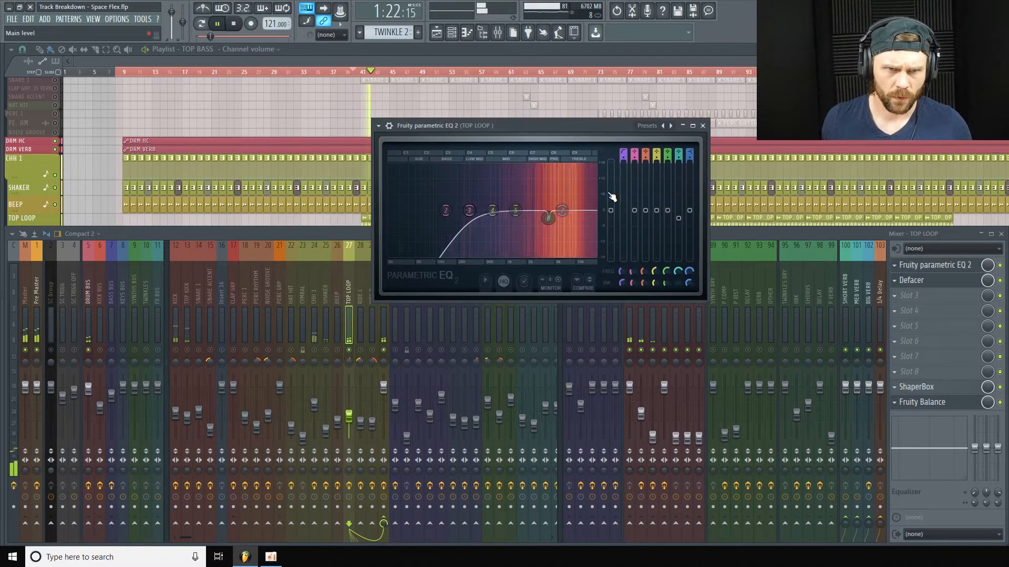
left_click(1003, 269)
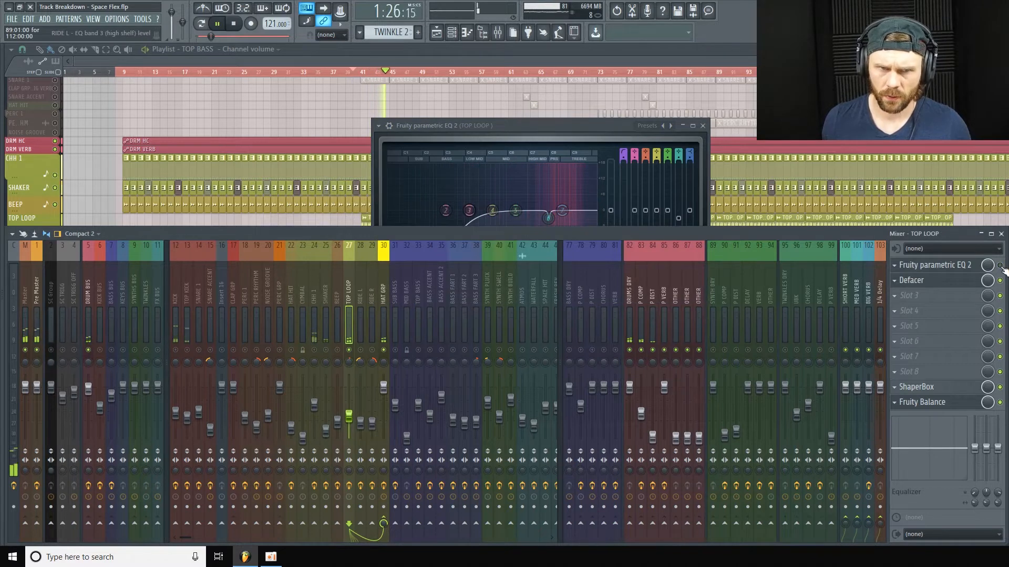
left_click_drag(608, 127, 608, 122)
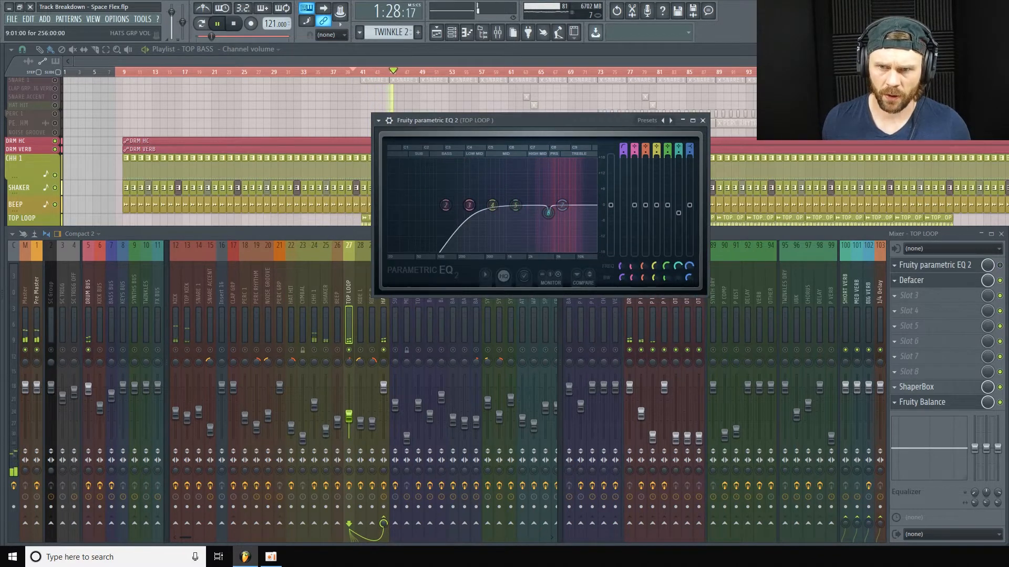
left_click_drag(555, 121, 535, 104)
scroll(528, 198, "up", 3)
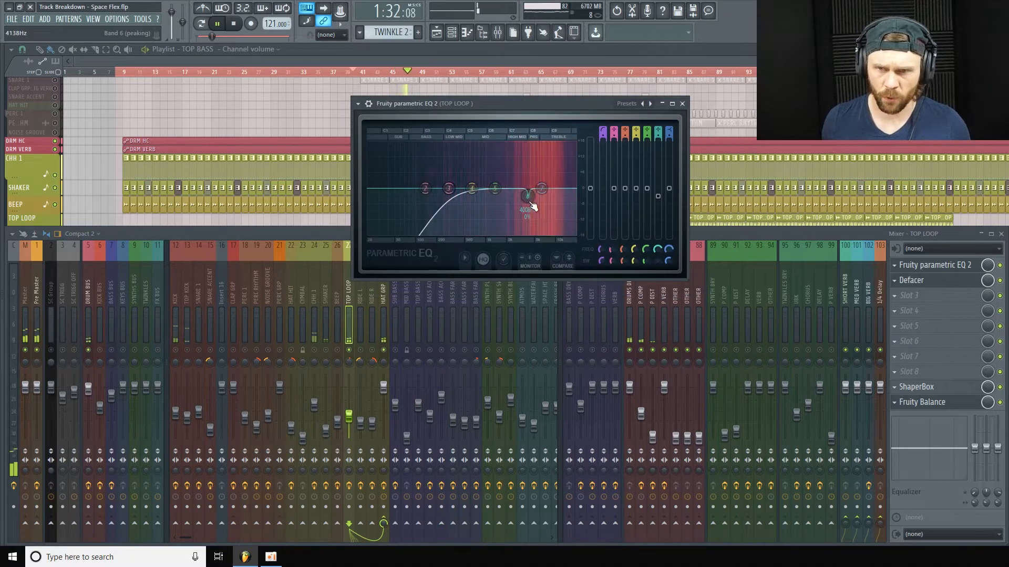
Inspect the Defacer, ShaperBox and Fruity Balance settings on the TOP LOOP channel, and close the open plugin windows
left_click(957, 285)
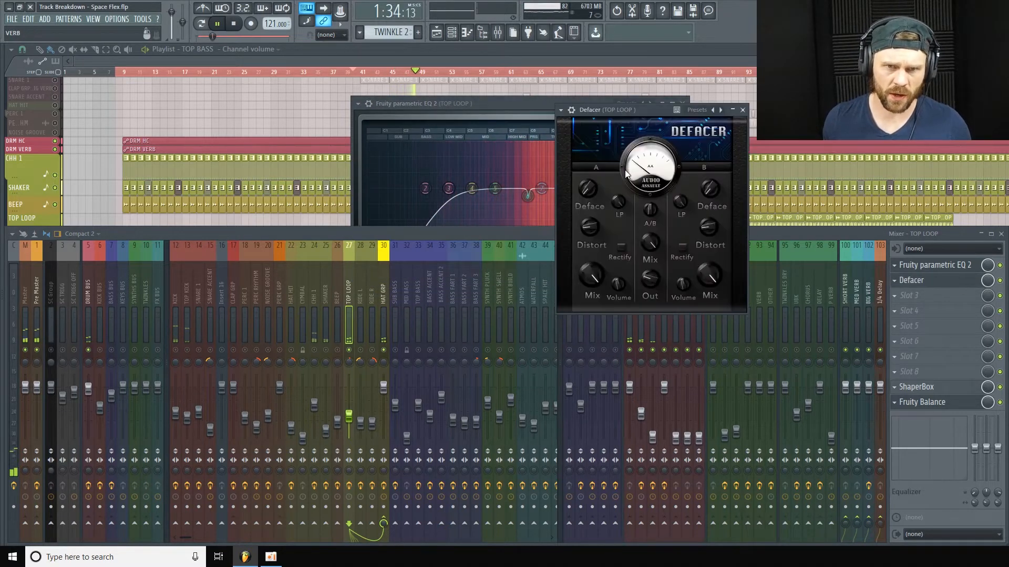
key("space")
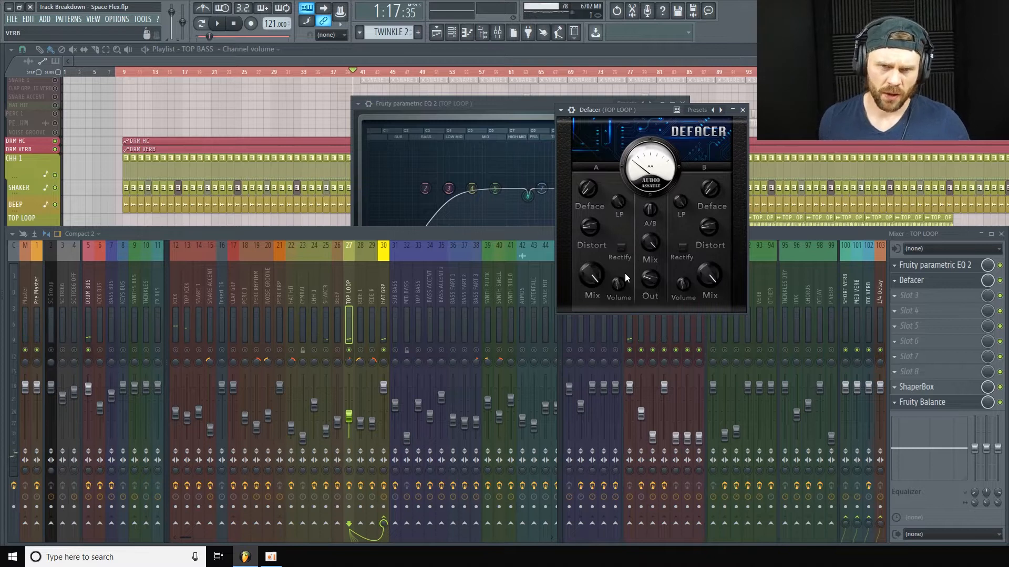
left_click(959, 391)
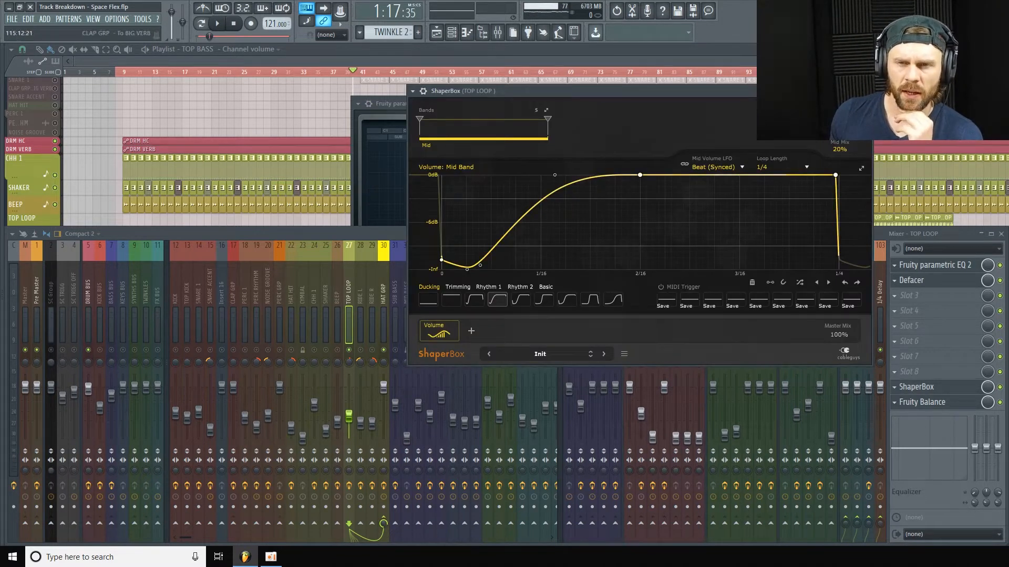
left_click(946, 402)
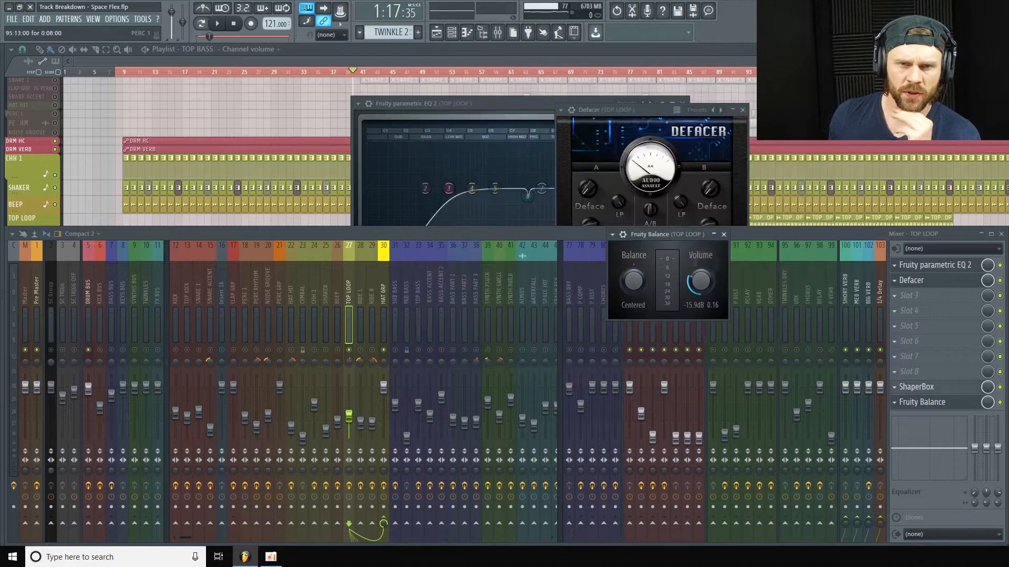
left_click(742, 110)
left_click(683, 102)
left_click(724, 235)
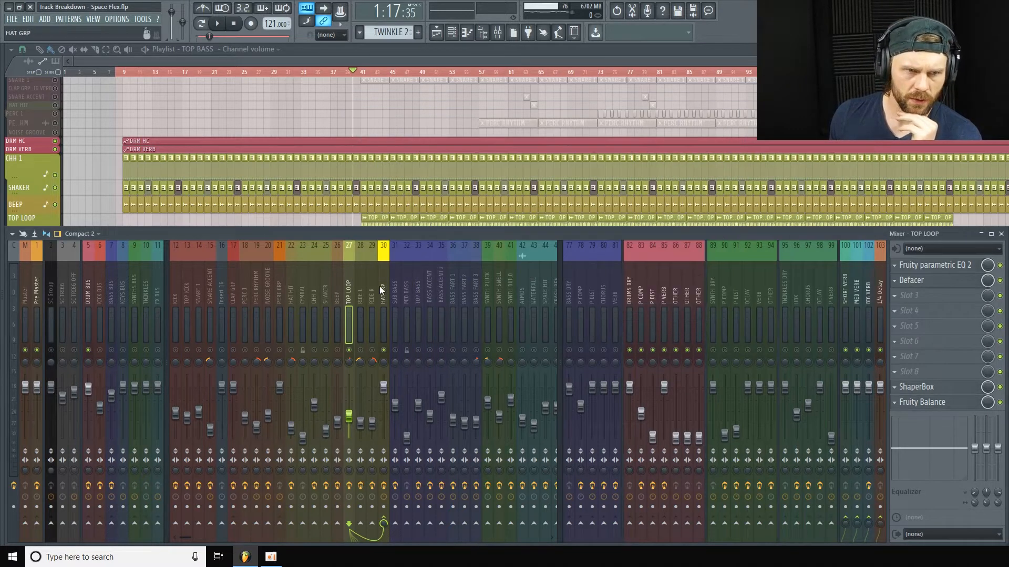
Enable the SNARE 1 track in the playlist and play it briefly
key("F9")
scroll(65, 161, "up", 2)
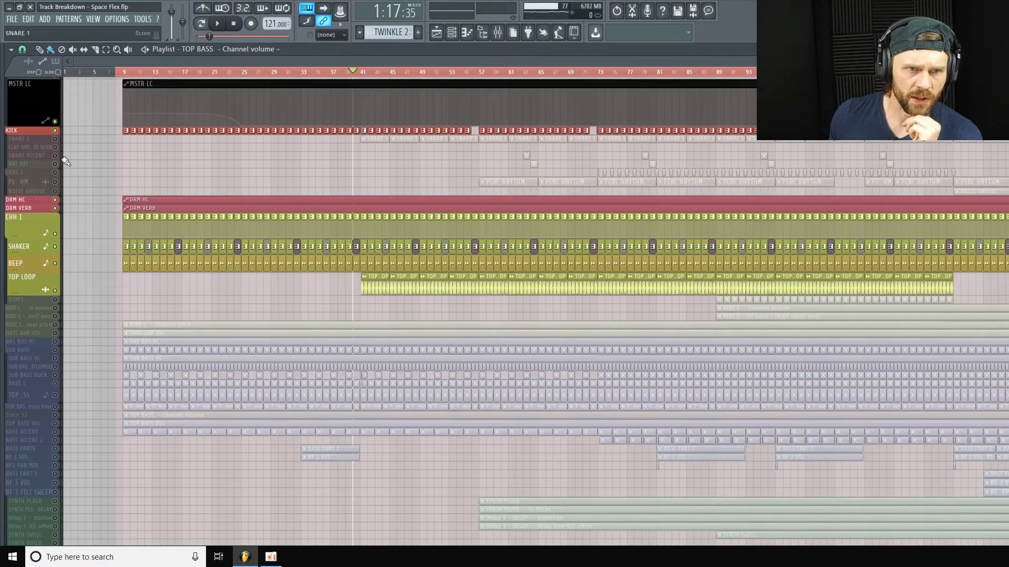
left_click(54, 139)
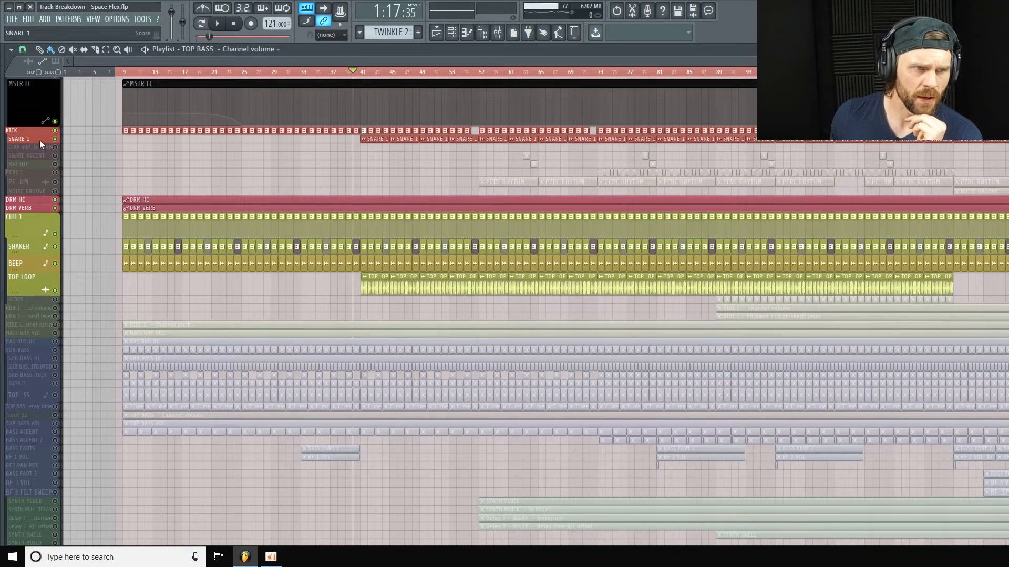
key("space")
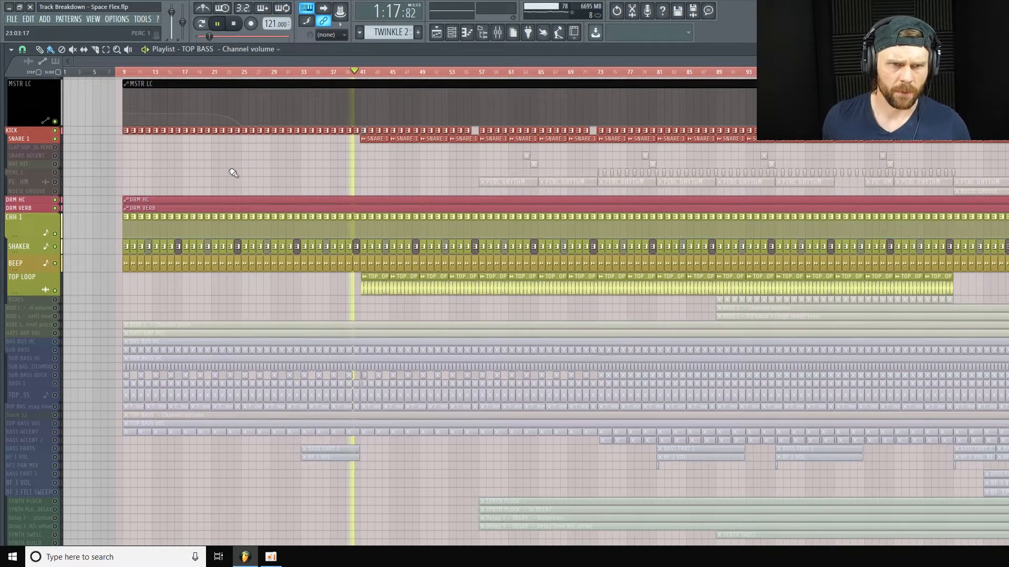
key("space")
Take TOP LOOP out of solo to audition SNARE 1 with all the drums, and enlarge the SNARE 1 playlist track
key("F9")
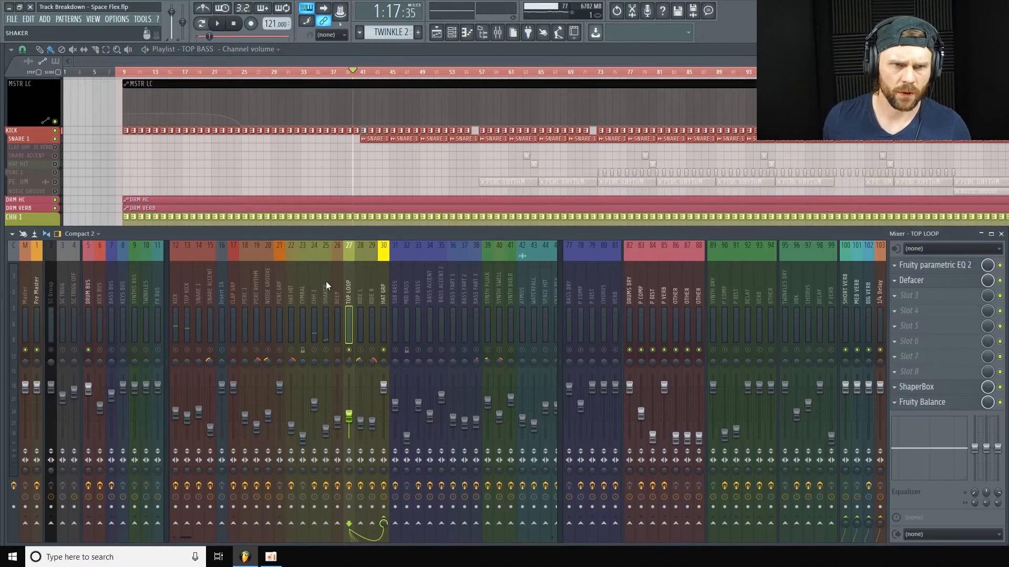
key("space")
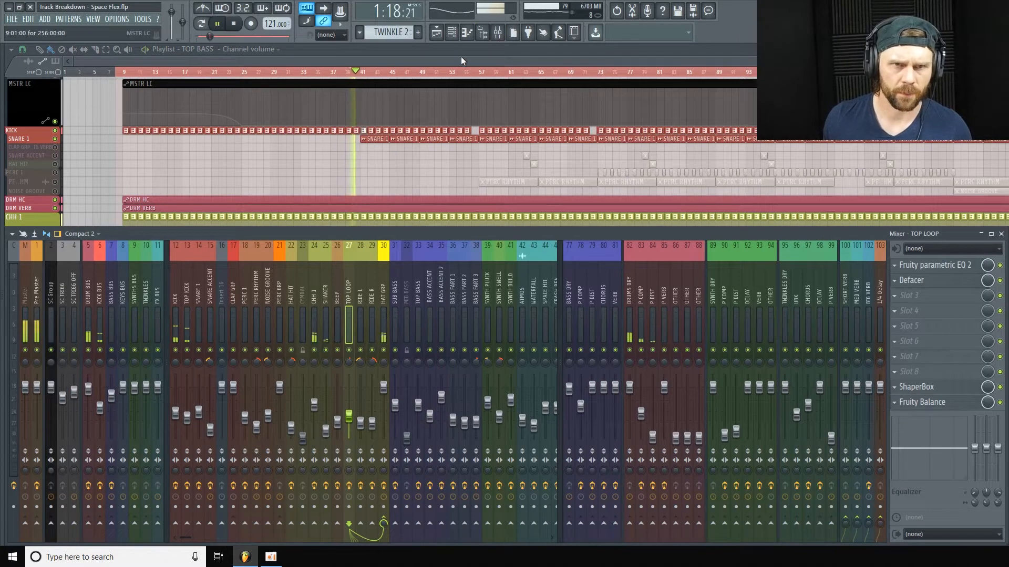
key("F9")
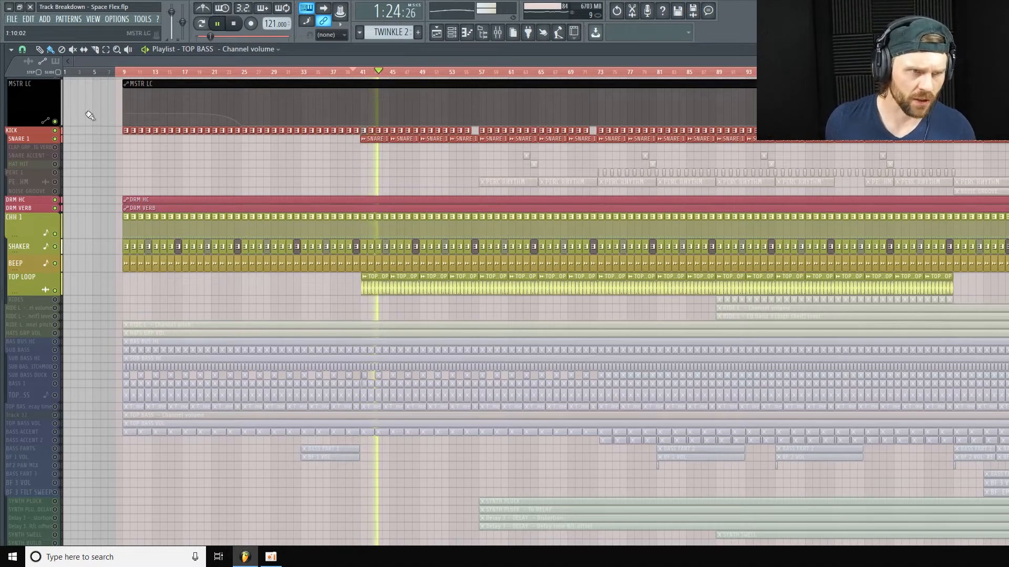
left_click_drag(37, 143, 36, 154)
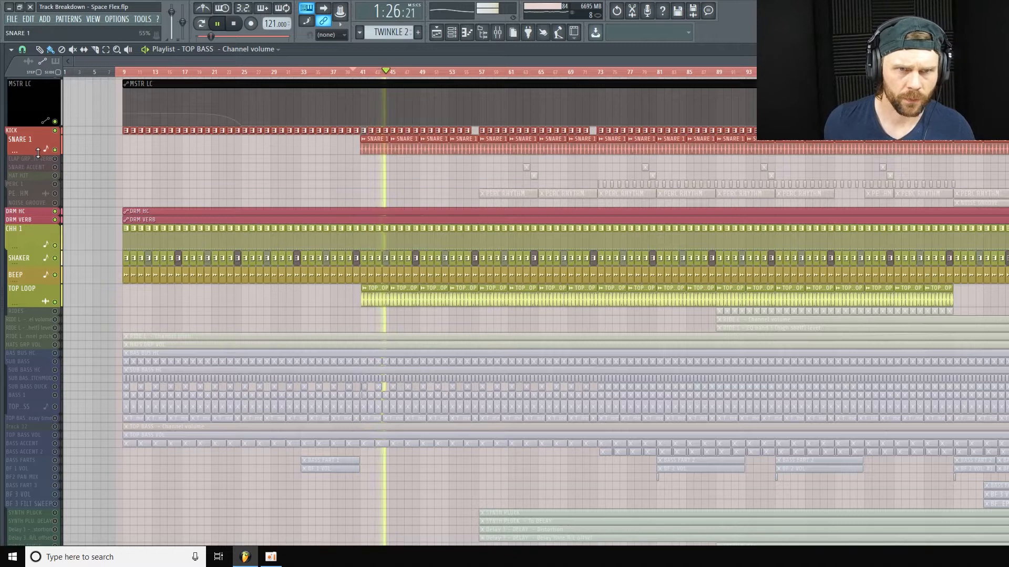
key("space")
Select the SNARE 1 mixer channel and open UAD SPL Transient Designer in clear view to examine its attack and sustain settings
key("F9")
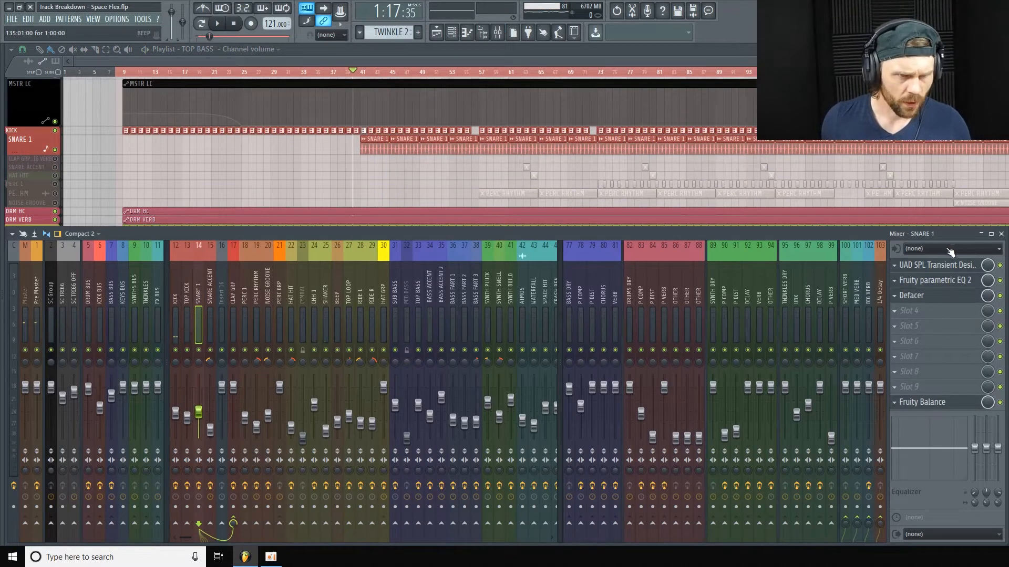
left_click(959, 273)
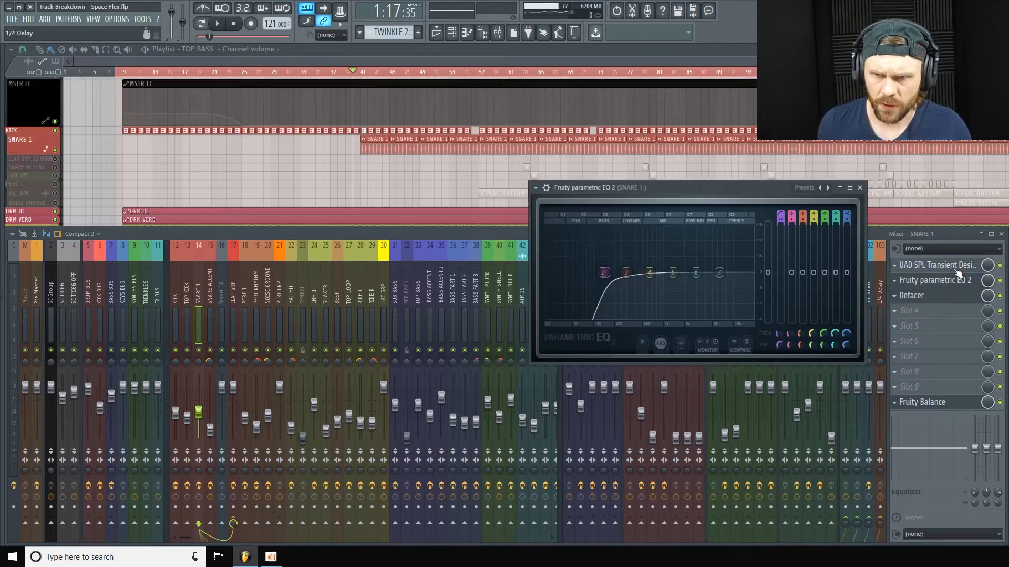
left_click(955, 266)
left_click(941, 269)
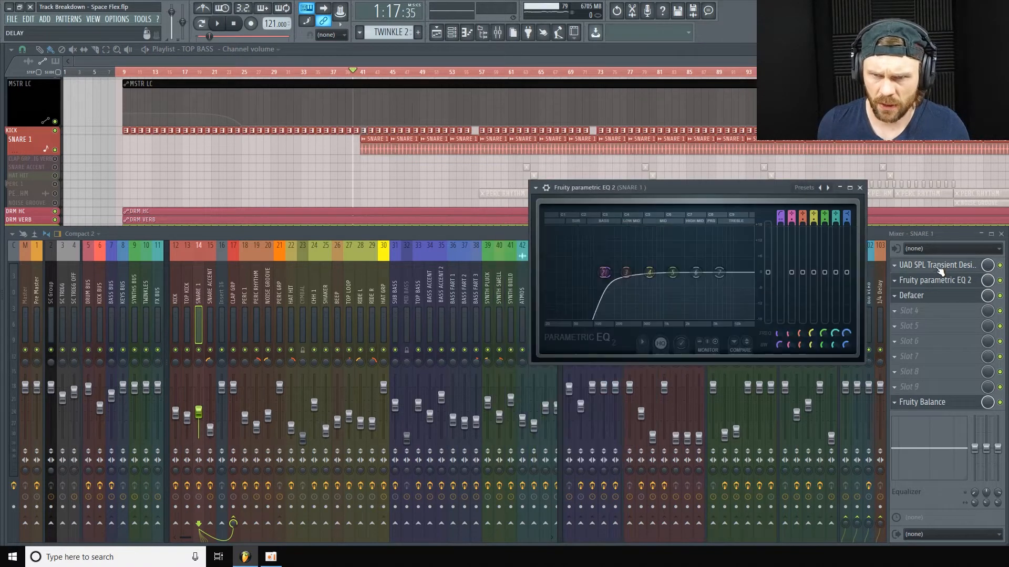
left_click(941, 270)
left_click_drag(593, 233, 426, 126)
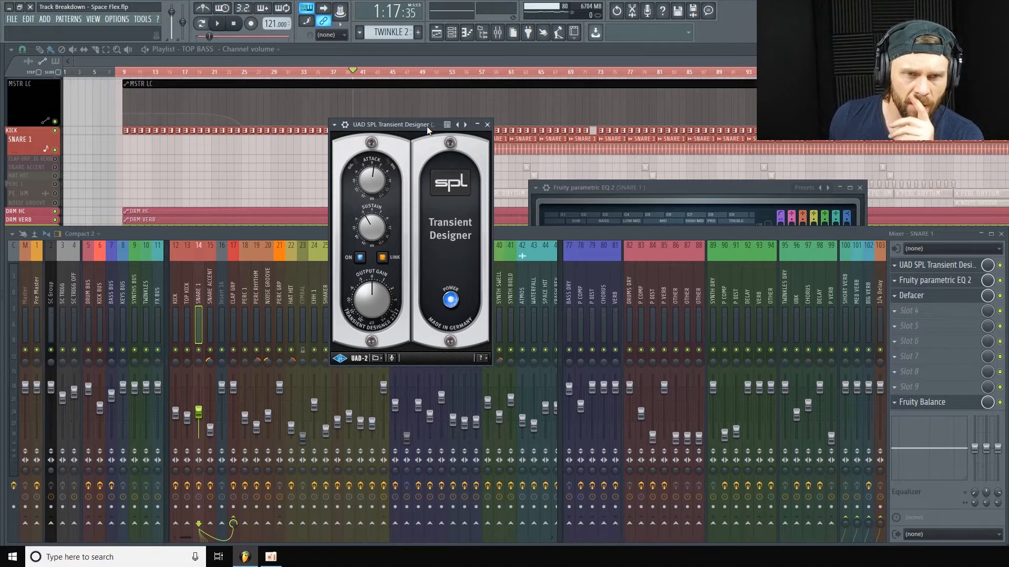
left_click_drag(426, 126, 422, 112)
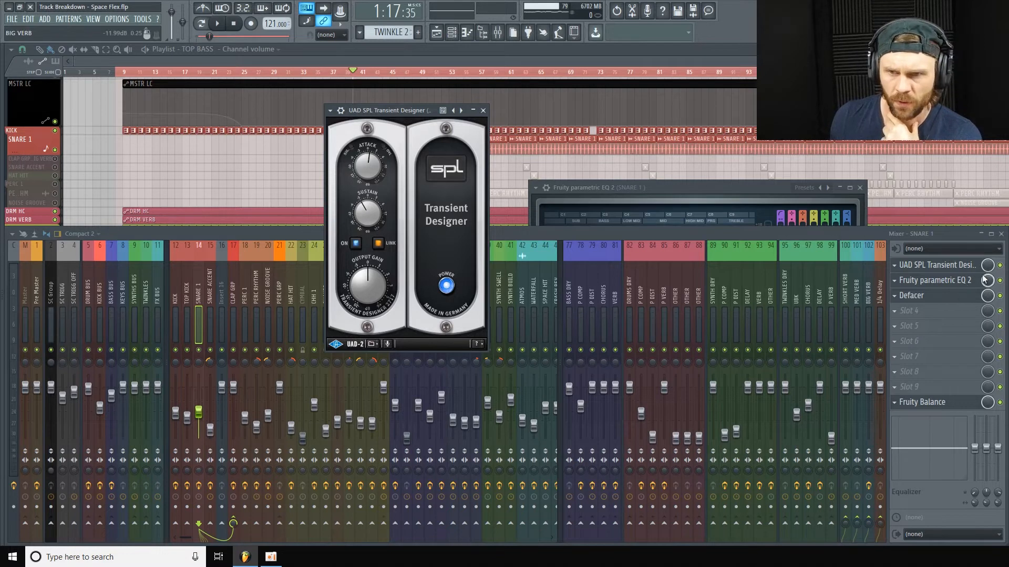
Examine the Fruity parametric EQ 2 curve and the Defacer settings on SNARE 1, arranging both windows above the mixer
left_click(966, 292)
left_click(964, 297)
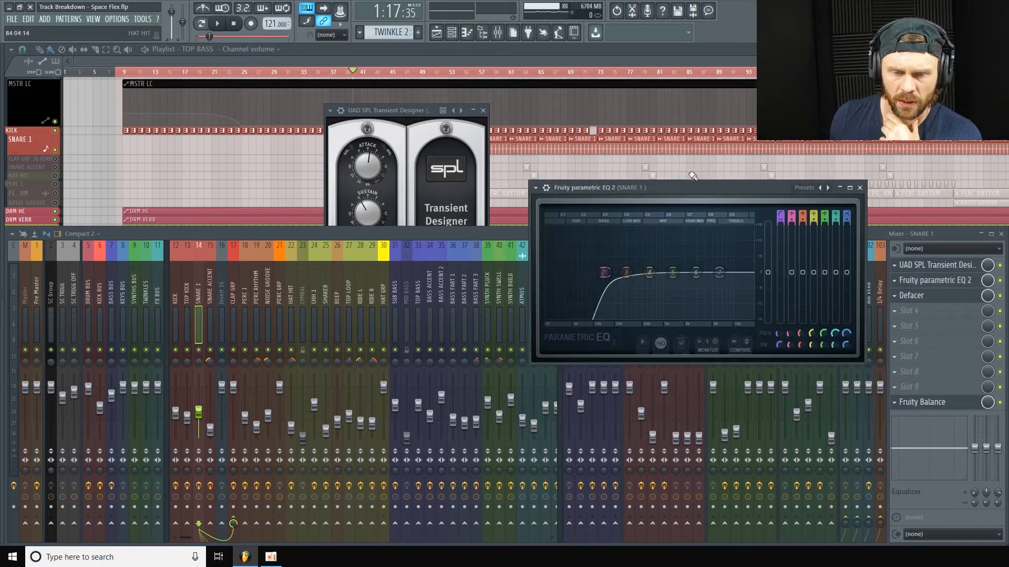
left_click_drag(729, 187, 583, 120)
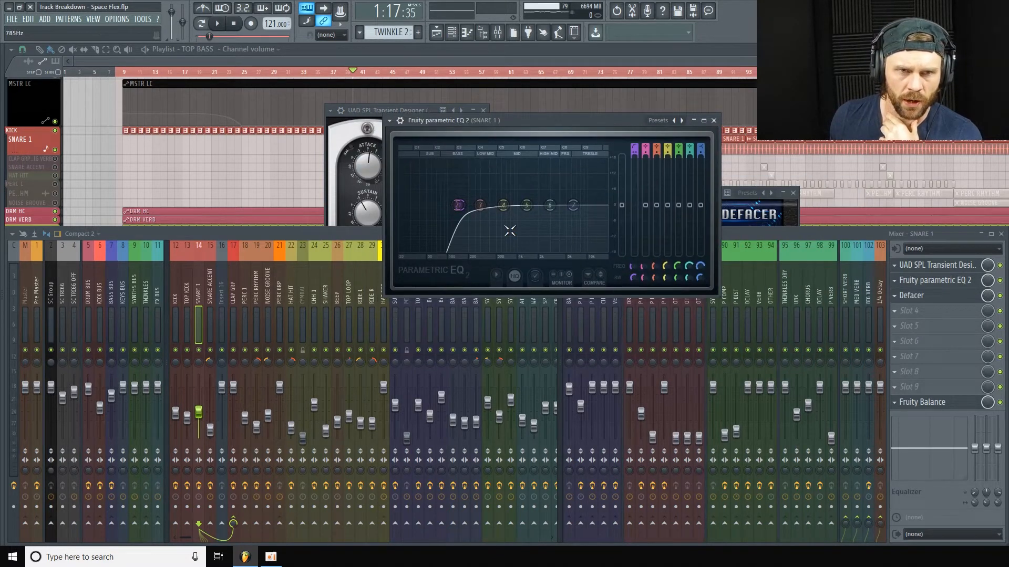
left_click(954, 296)
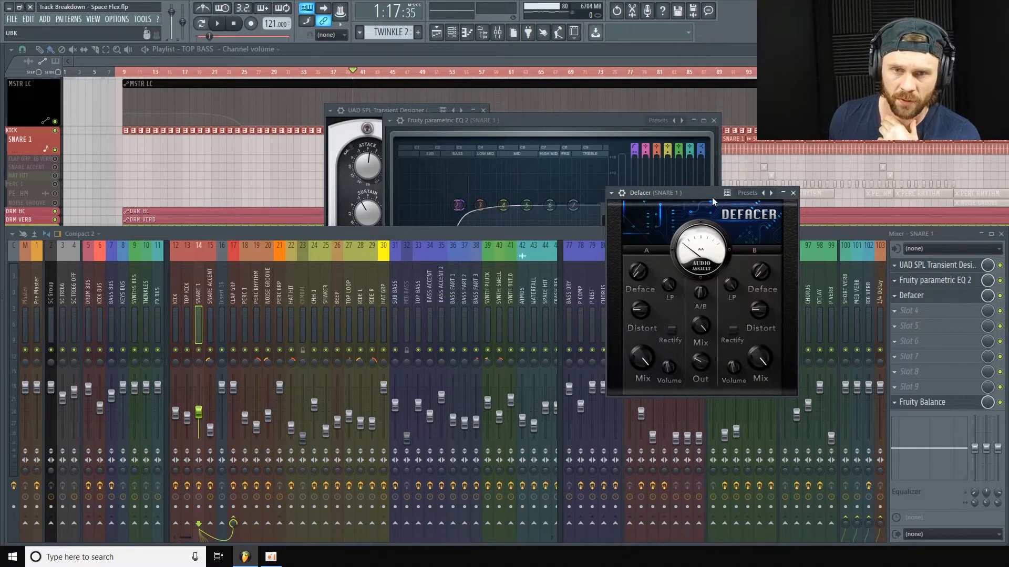
left_click_drag(712, 197, 617, 85)
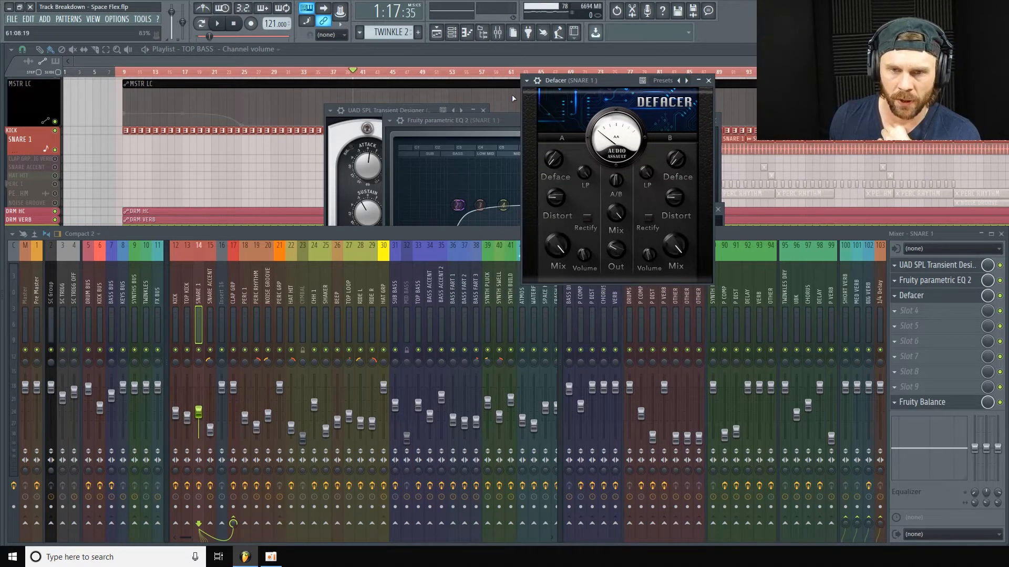
Play the drums and compare SNARE 1 with Defacer, Fruity parametric EQ 2 and Transient Designer bypassed, and re-enable all three
key("space")
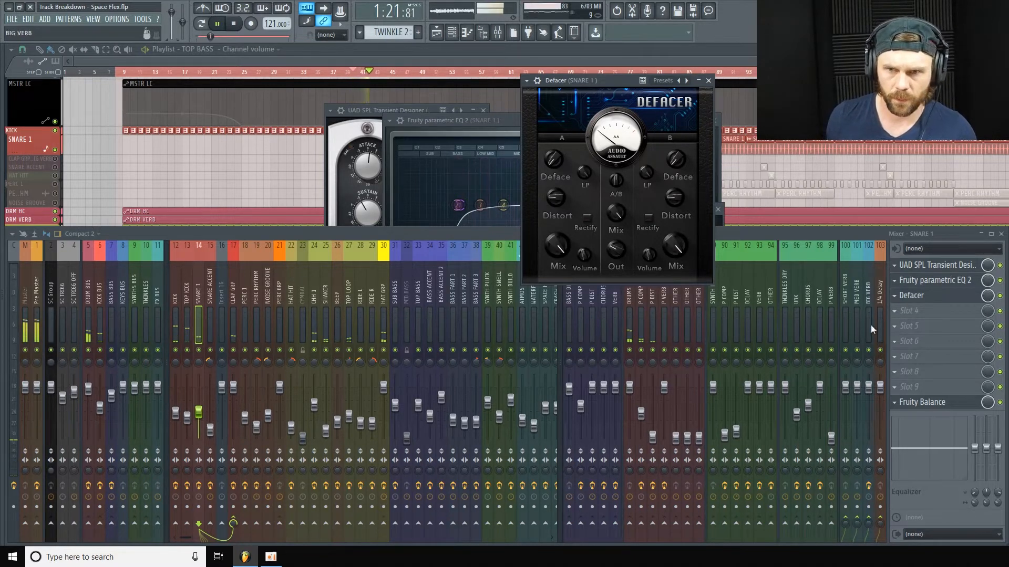
left_click(1000, 295)
left_click(1000, 280)
left_click(1000, 266)
left_click(1000, 266)
left_click(1000, 280)
left_click(1000, 296)
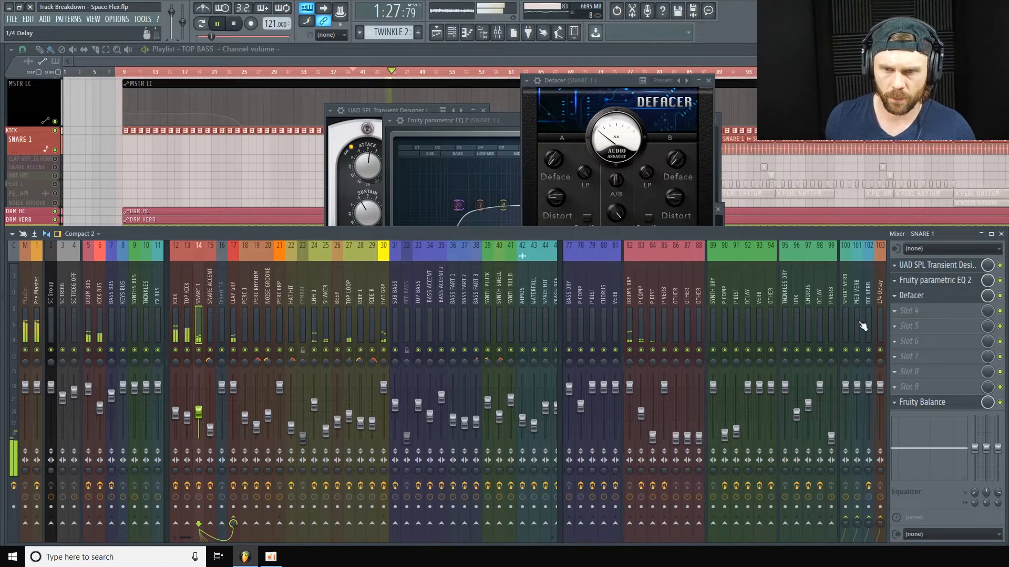
Stop playback and enlarge the SNARE 1 track in the playlist to examine its clips from bar 41 onward
key("space")
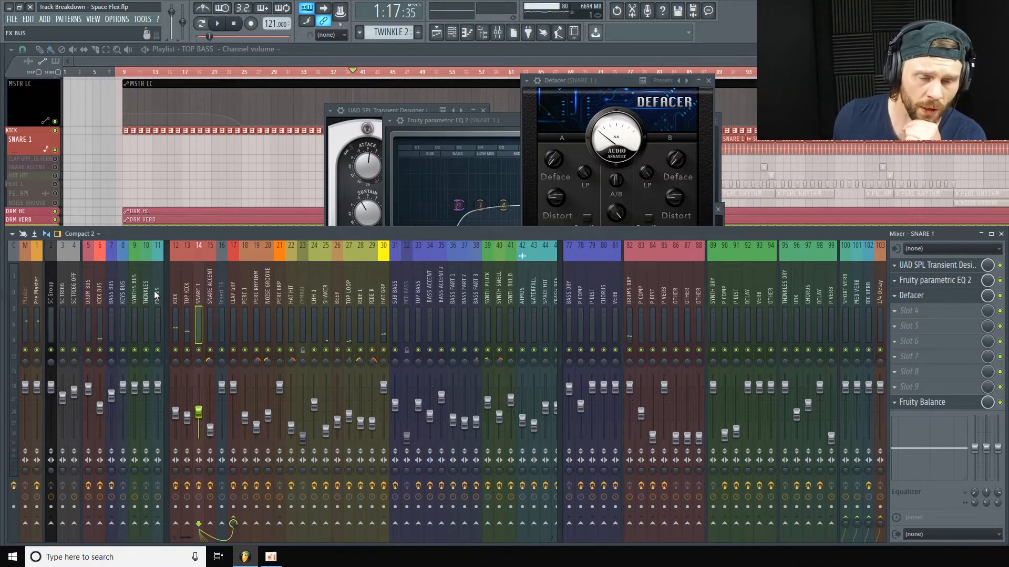
double_click(468, 61)
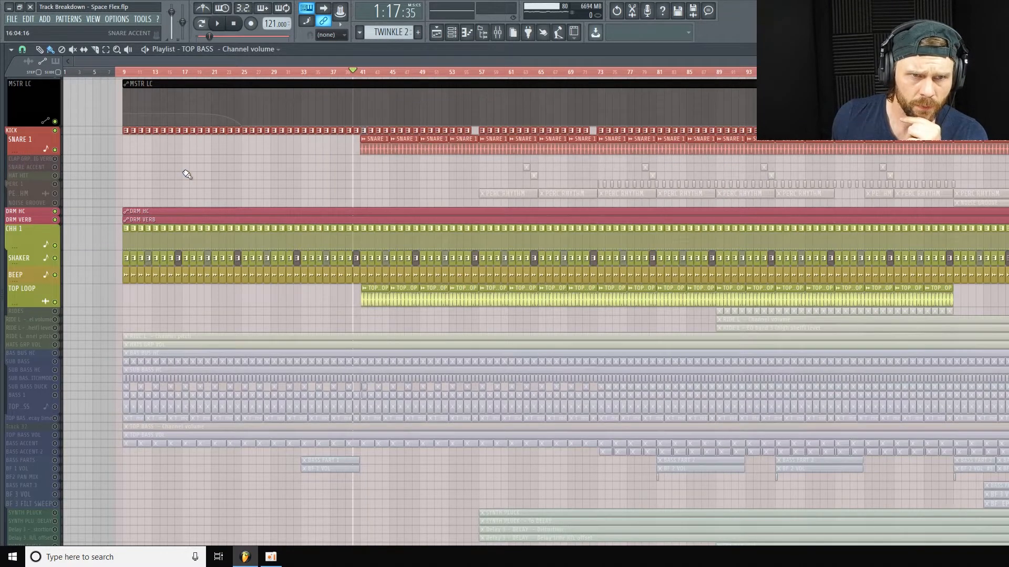
left_click_drag(21, 155, 20, 212)
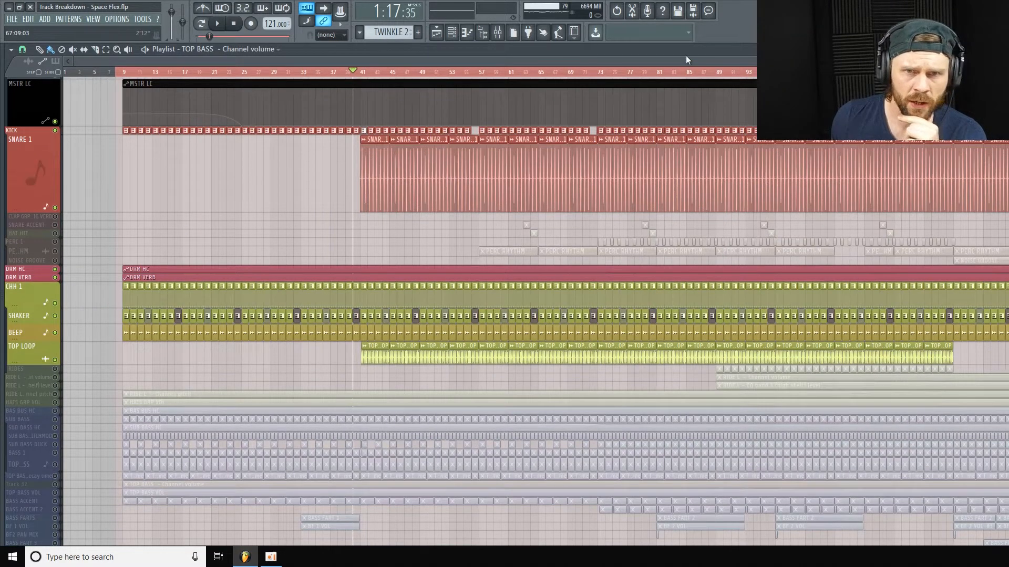
scroll(473, 316, "right", 3)
left_click_drag(863, 61, 408, 50)
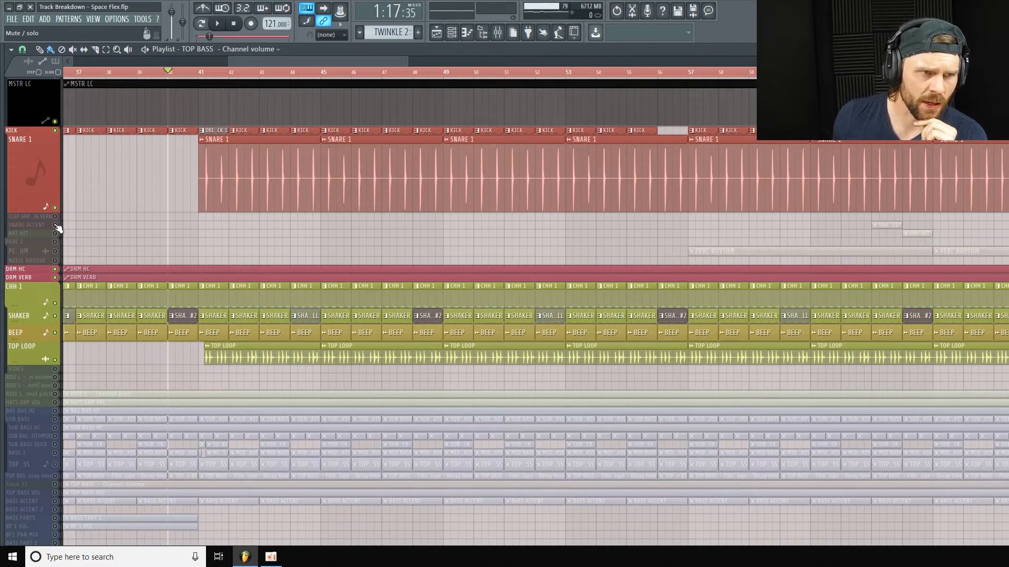
left_click_drag(16, 209, 43, 207)
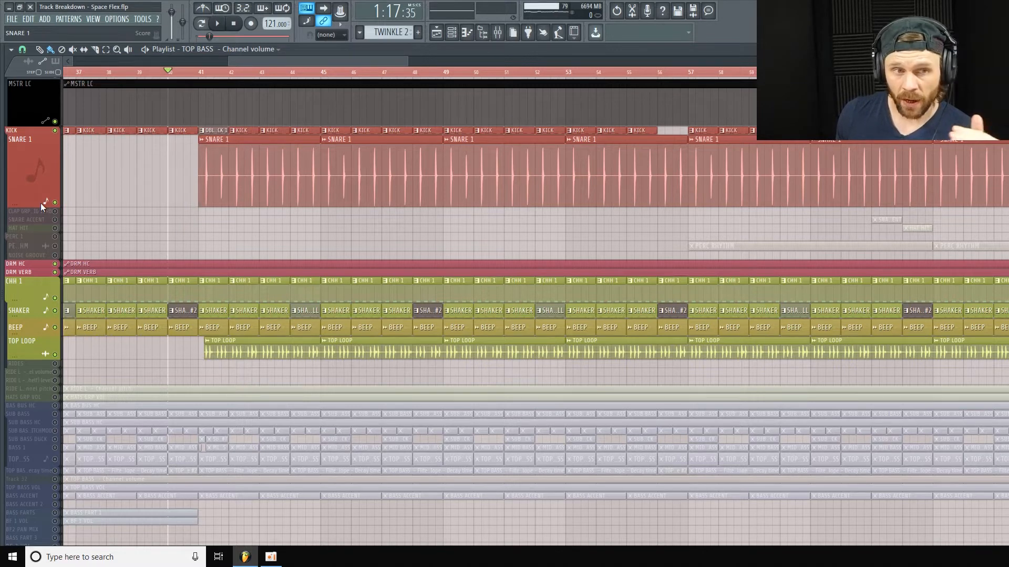
left_click_drag(33, 208, 33, 206)
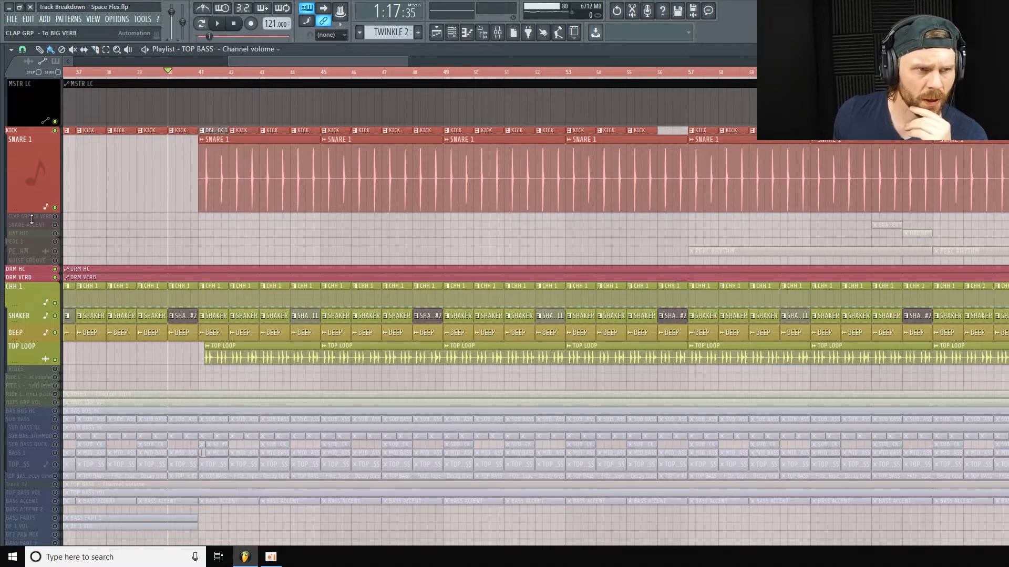
mouse_move(33, 207)
left_mouse_down()
mouse_move(48, 165)
mouse_move(48, 207)
mouse_move(50, 197)
left_mouse_up()
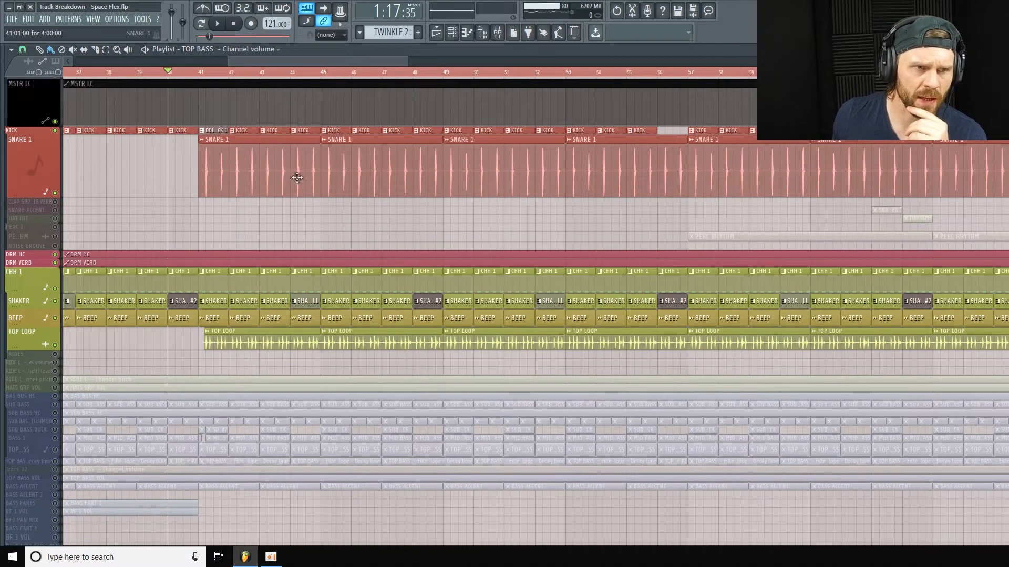
Shrink the SNARE 1 playlist track to its minimum height
left_click_drag(31, 197, 41, 141)
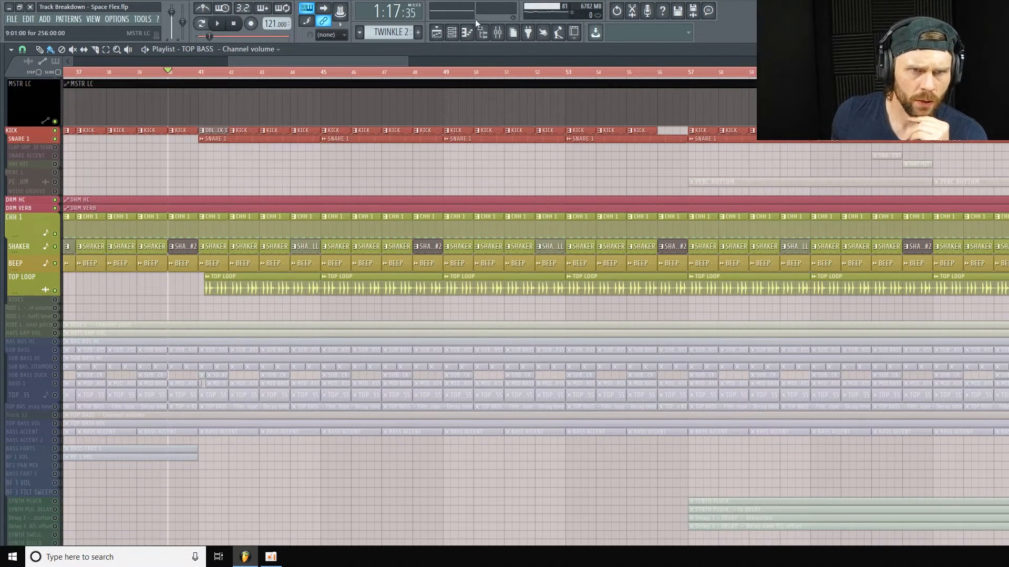
left_click_drag(408, 62, 686, 62)
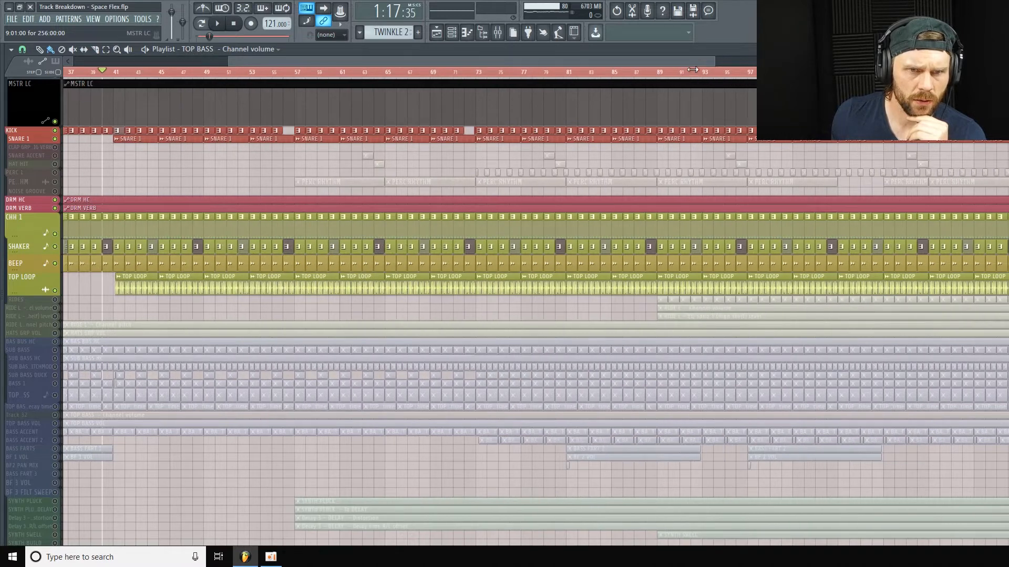
left_click_drag(428, 59, 397, 61)
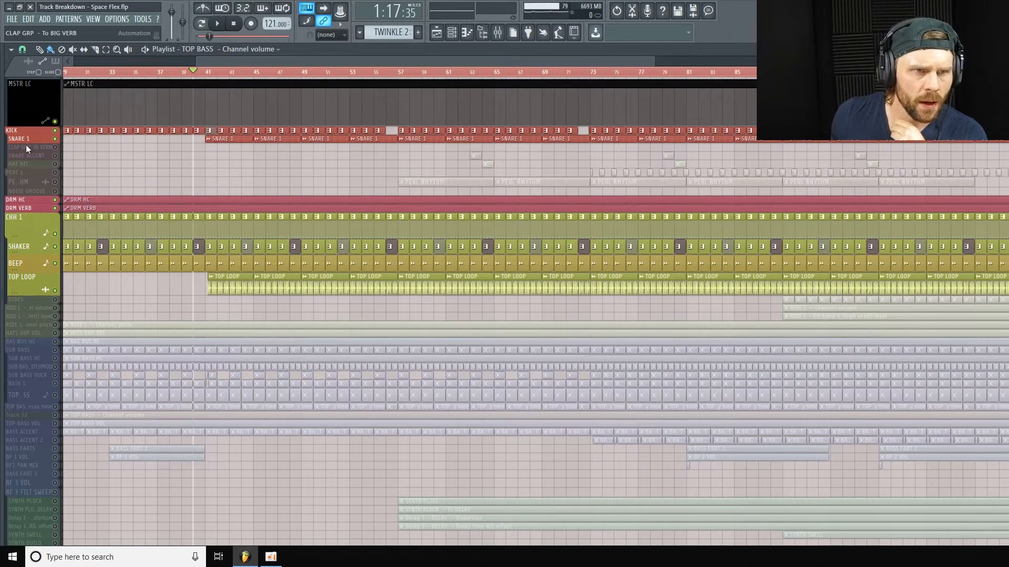
Unmute the CLAP GRP - To BIG VERB, SNARE ACCENT and HAT HIT playlist tracks, and enlarge SNARE ACCENT and HAT HIT
left_click(56, 147)
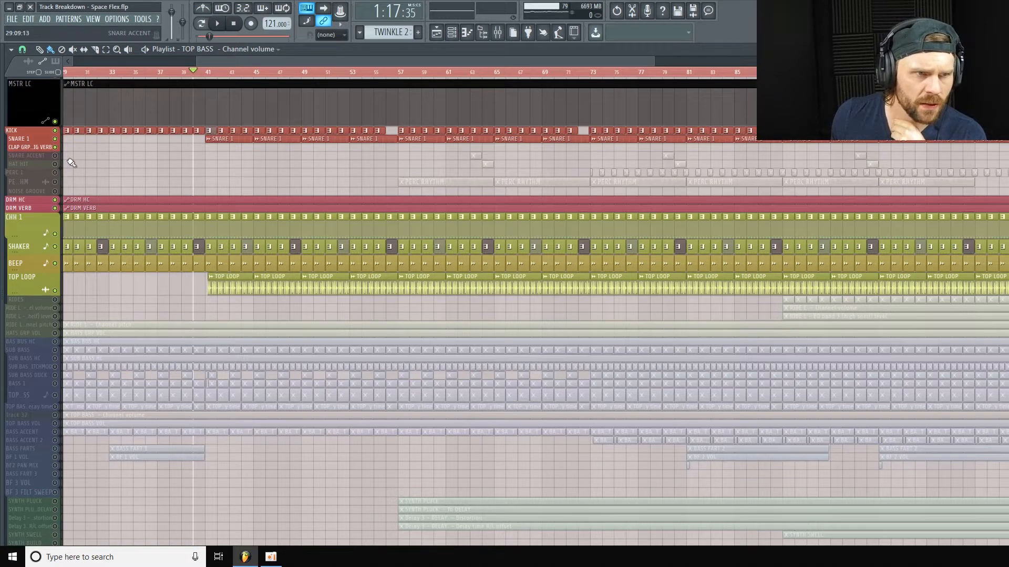
left_click(54, 156)
left_click(54, 164)
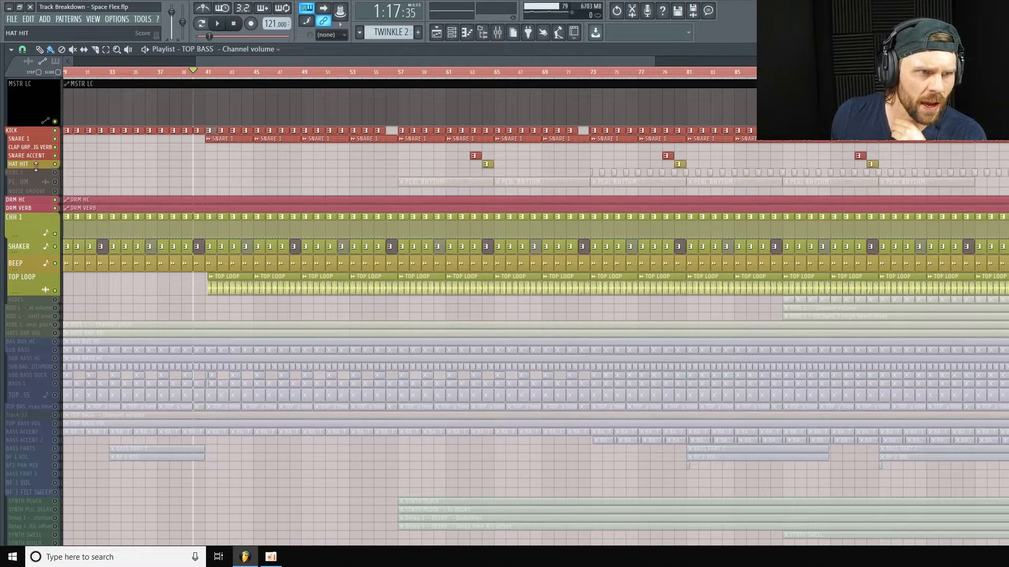
left_click_drag(36, 167, 35, 196)
left_click_drag(39, 158, 39, 177)
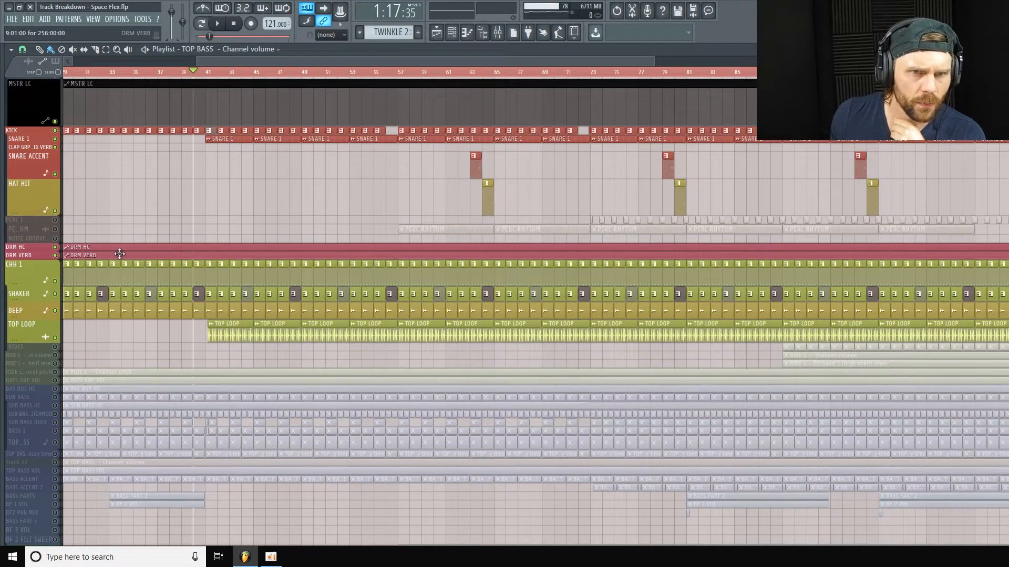
Play the drums from bar 63 to audition SNARE ACCENT and HAT HIT in context, with the mixer in view
left_click(480, 78)
key("space")
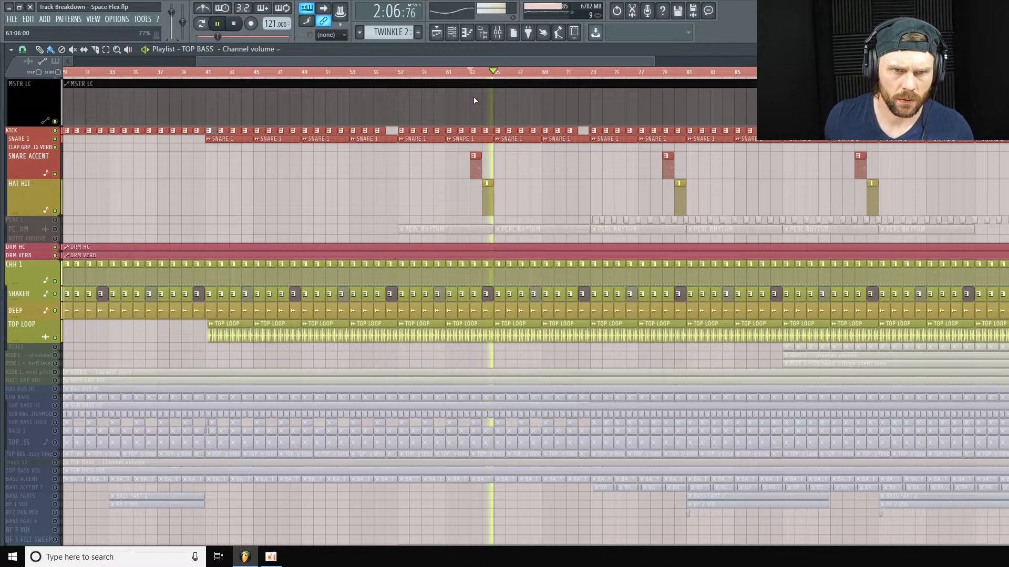
key("F9")
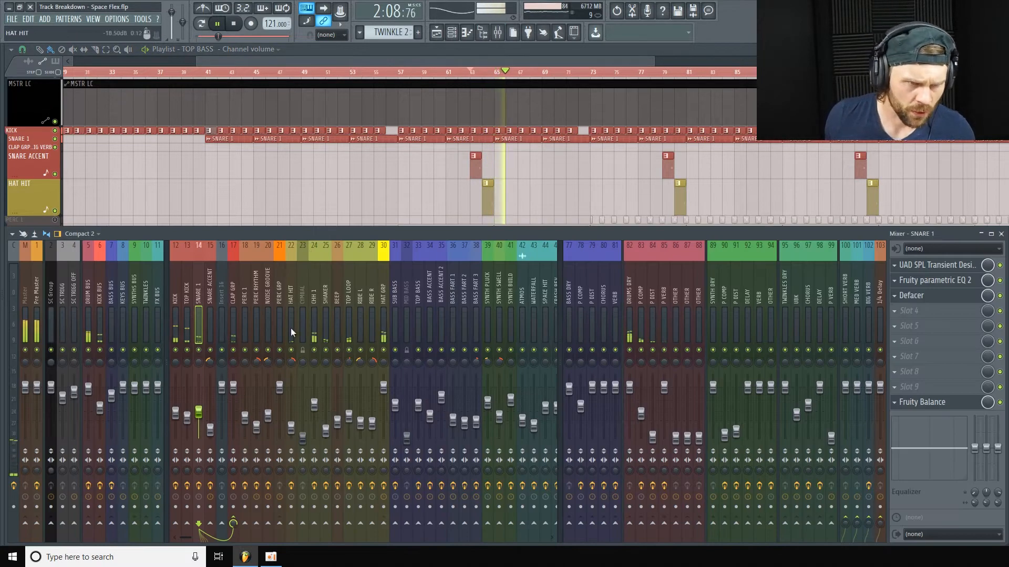
key("space")
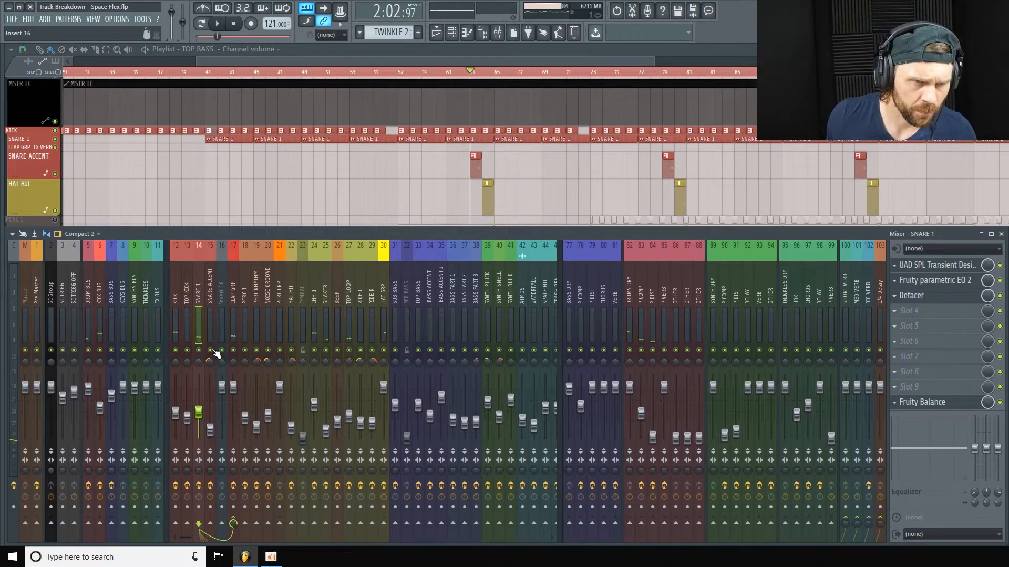
Solo SNARE ACCENT in the mixer, unmute HAT HIT and HAT GRP alongside it, and play the two accents on their own
right_click(214, 351)
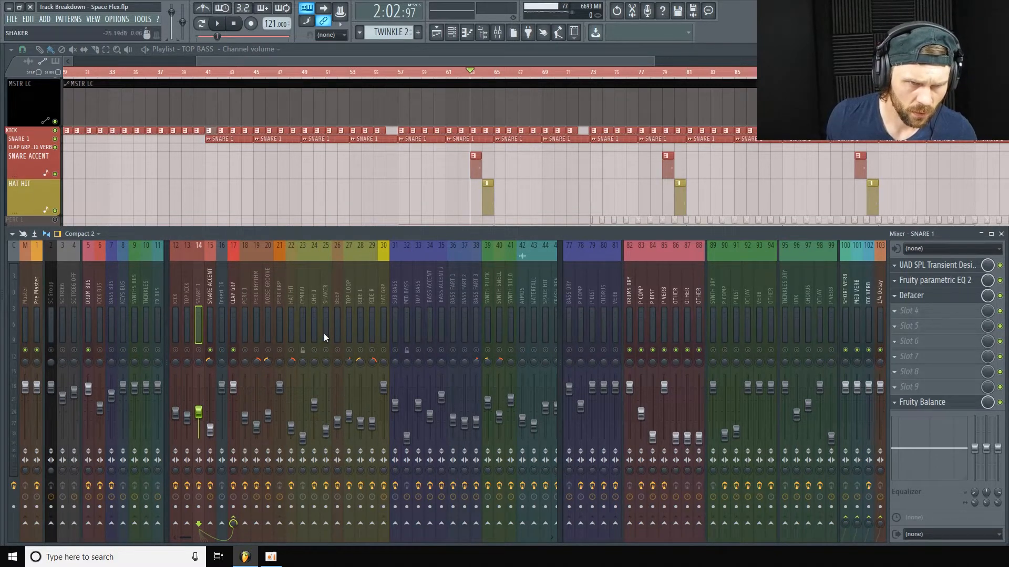
left_click(291, 350)
key("space")
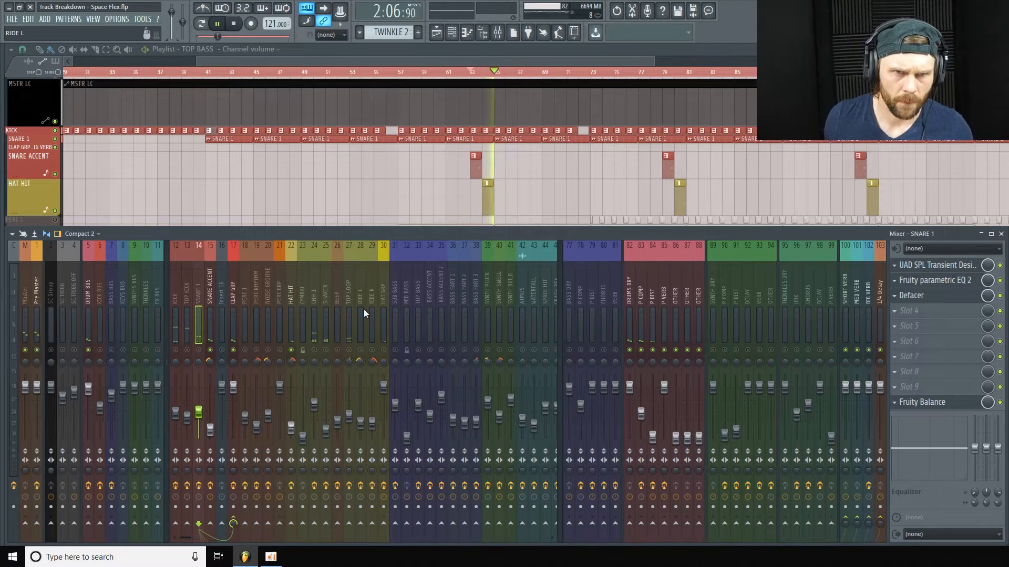
key("space")
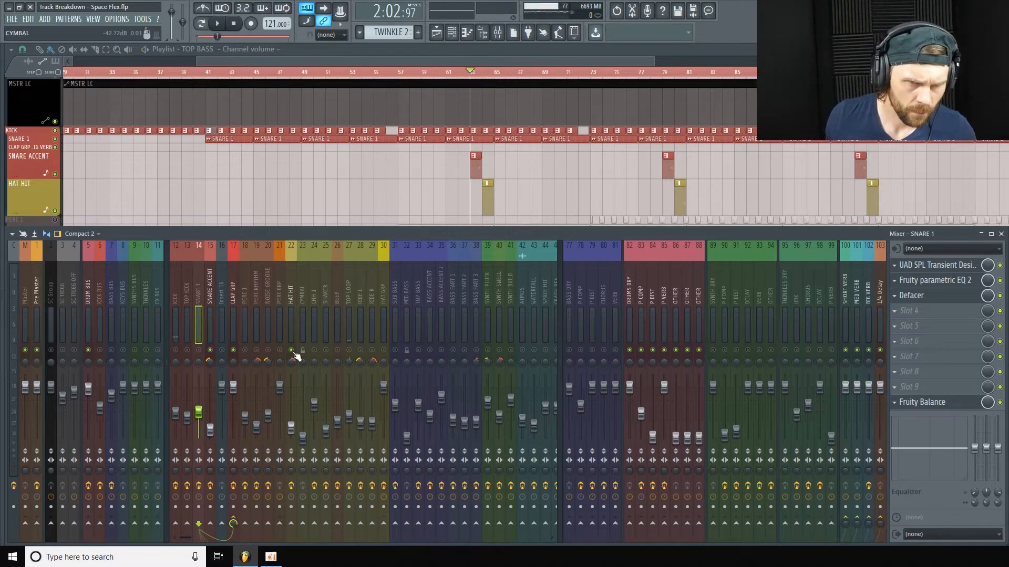
key("space")
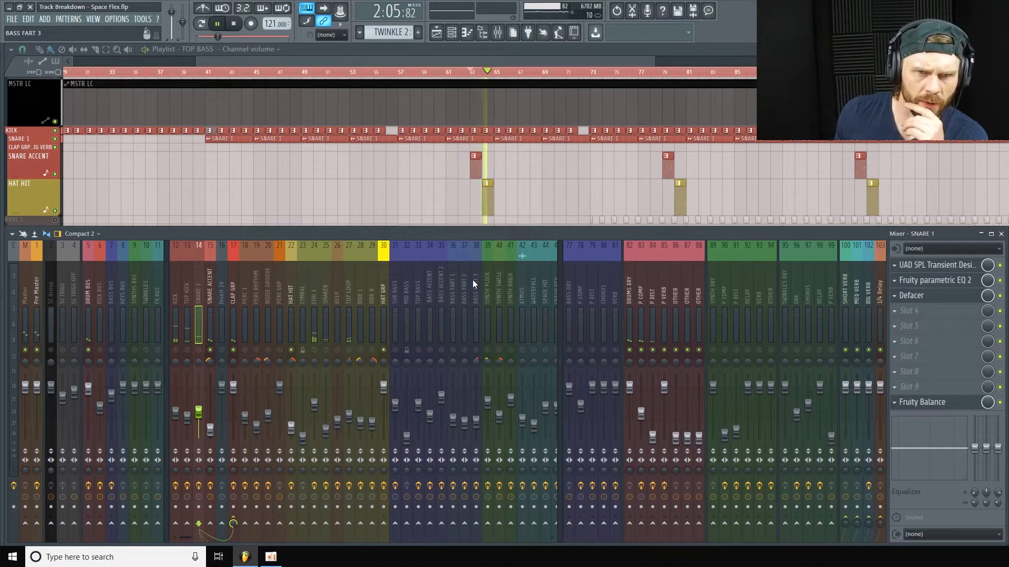
key("space")
Select the SNARE ACCENT mixer channel and examine its Fruity parametric EQ 2, Fruity WaveShaper and Civic Hall (Left-Front) convolver settings
left_click(211, 295)
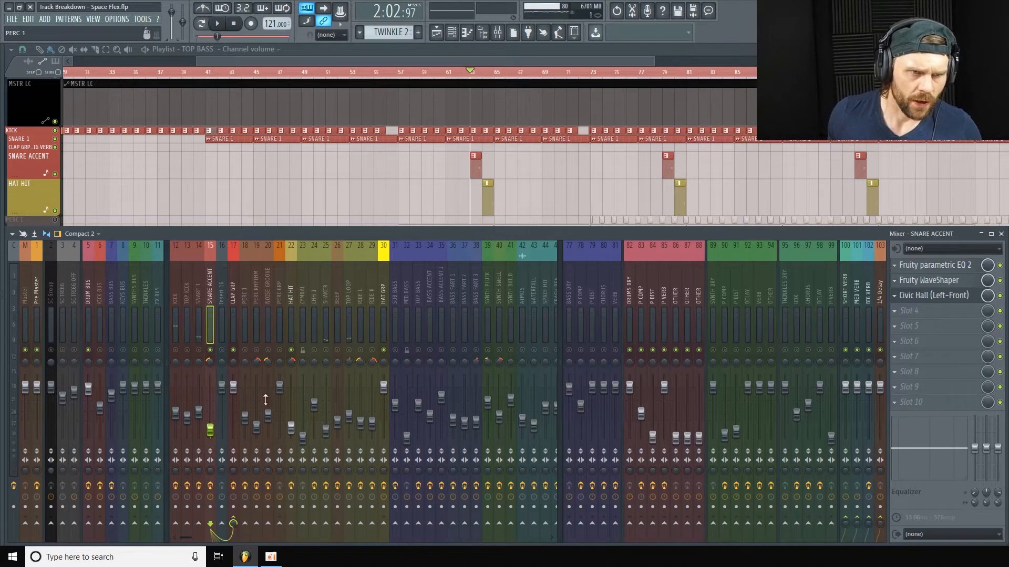
left_click(943, 267)
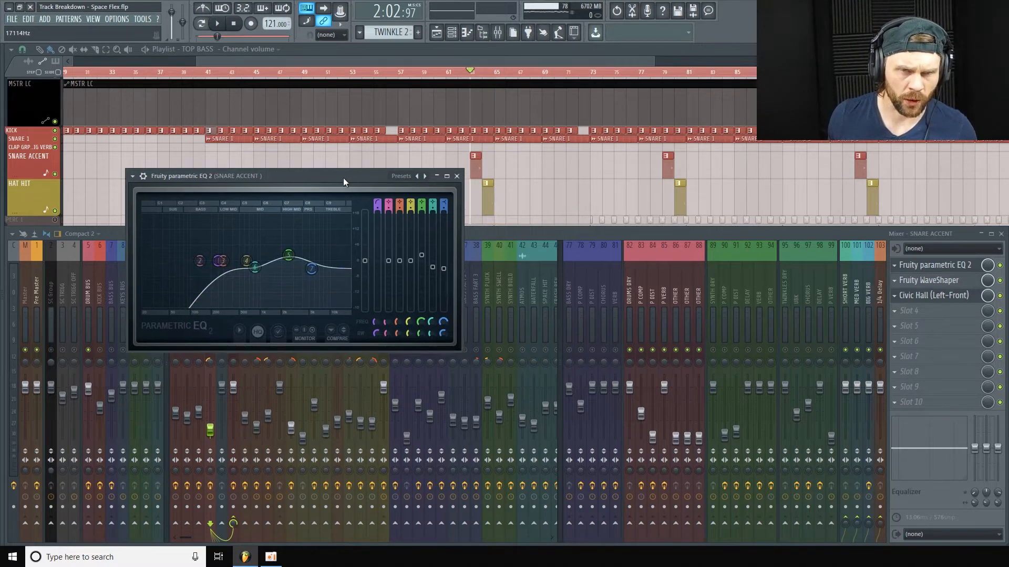
left_click_drag(343, 179, 327, 159)
left_click(972, 281)
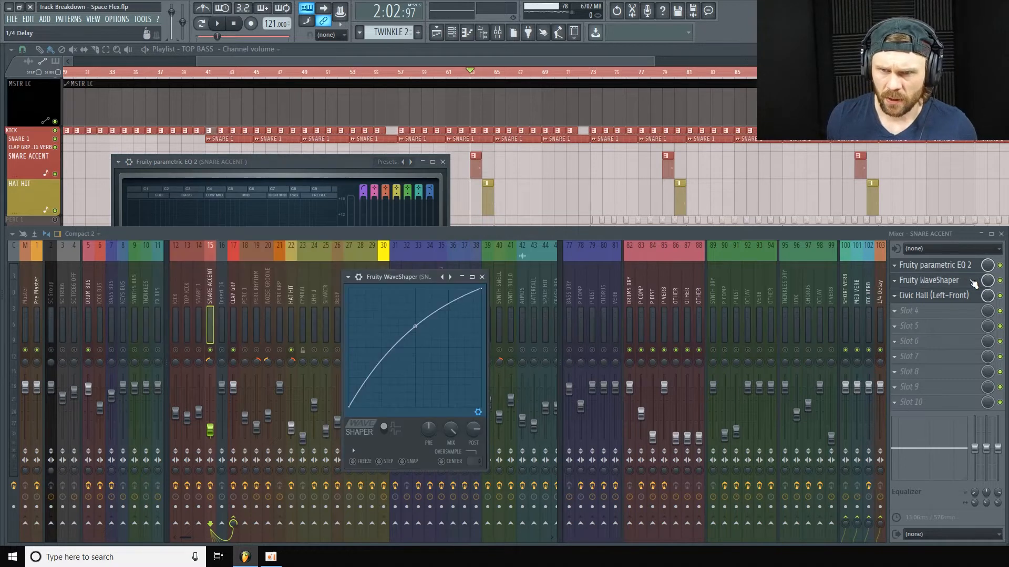
left_click_drag(433, 283, 353, 133)
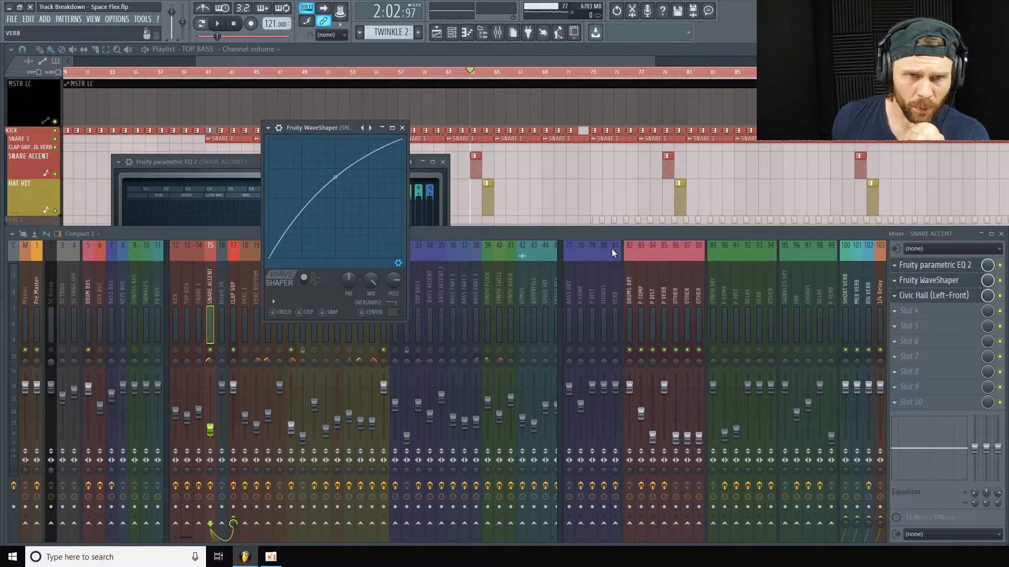
left_click(957, 297)
left_click_drag(653, 156, 480, 164)
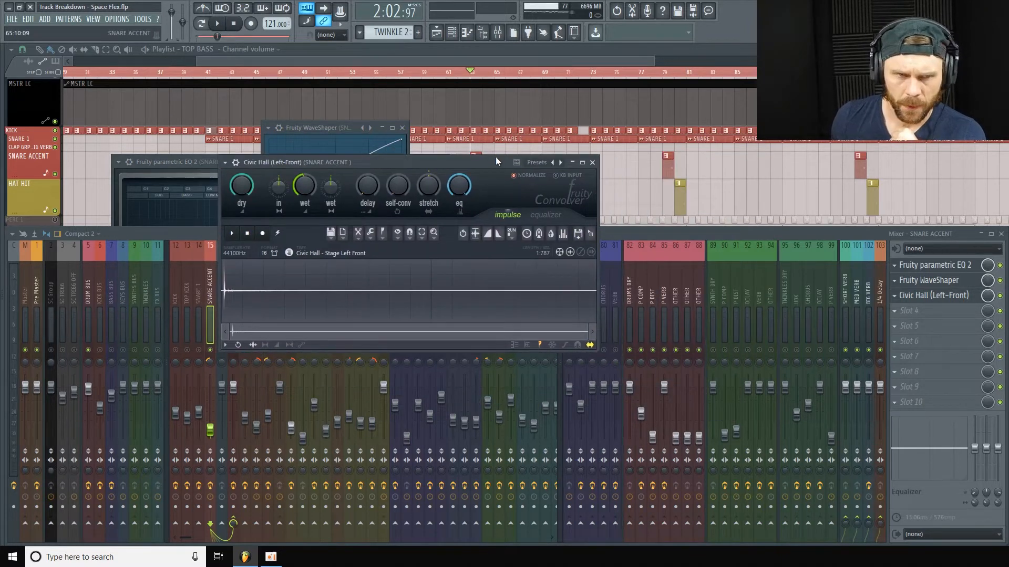
left_click(680, 233)
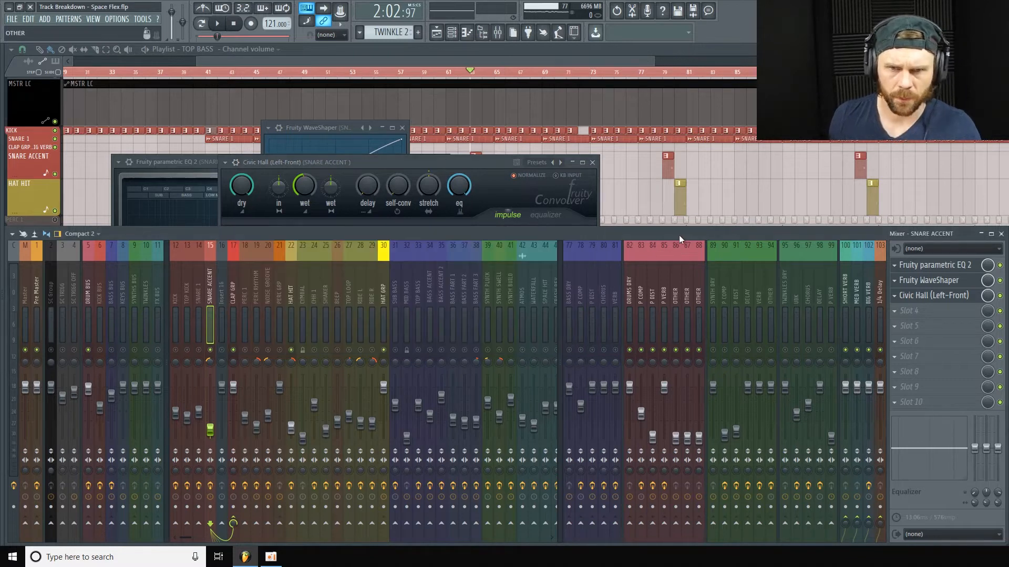
Select the HAT HIT mixer channel and examine its Fruity parametric EQ 2 curve and Fruity Balance settings
left_click(292, 295)
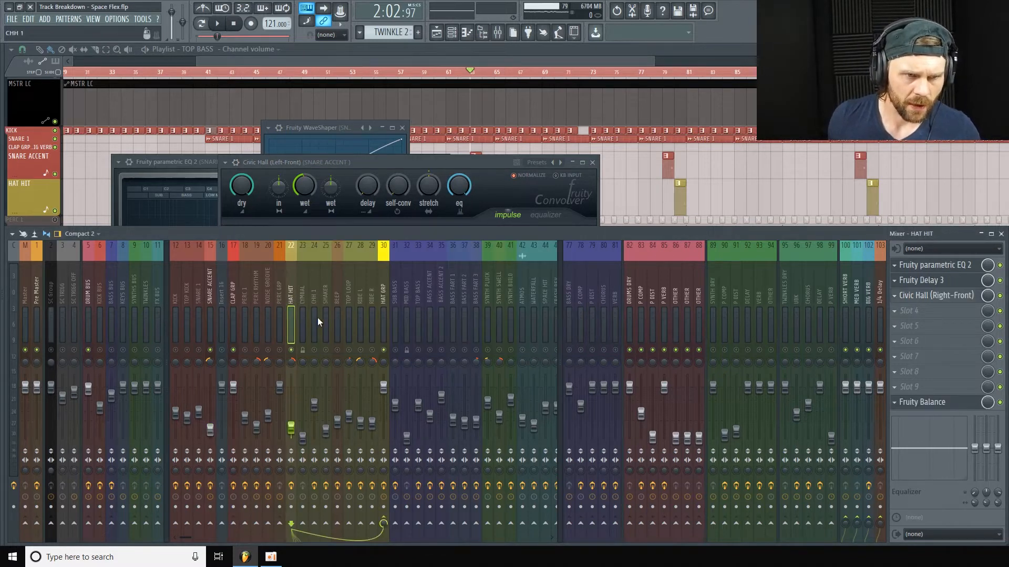
left_click(944, 280)
left_click(951, 267)
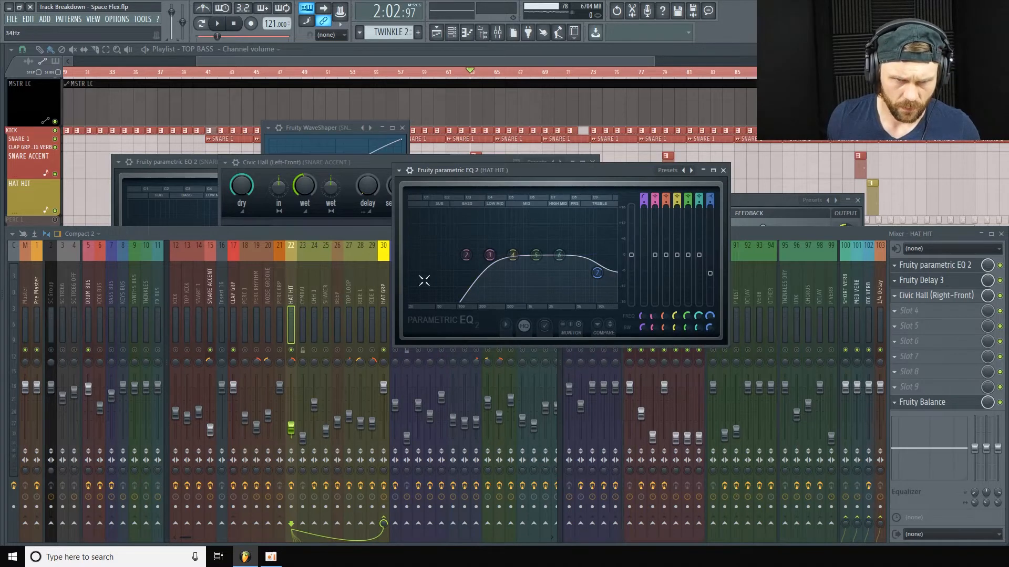
left_click(958, 284)
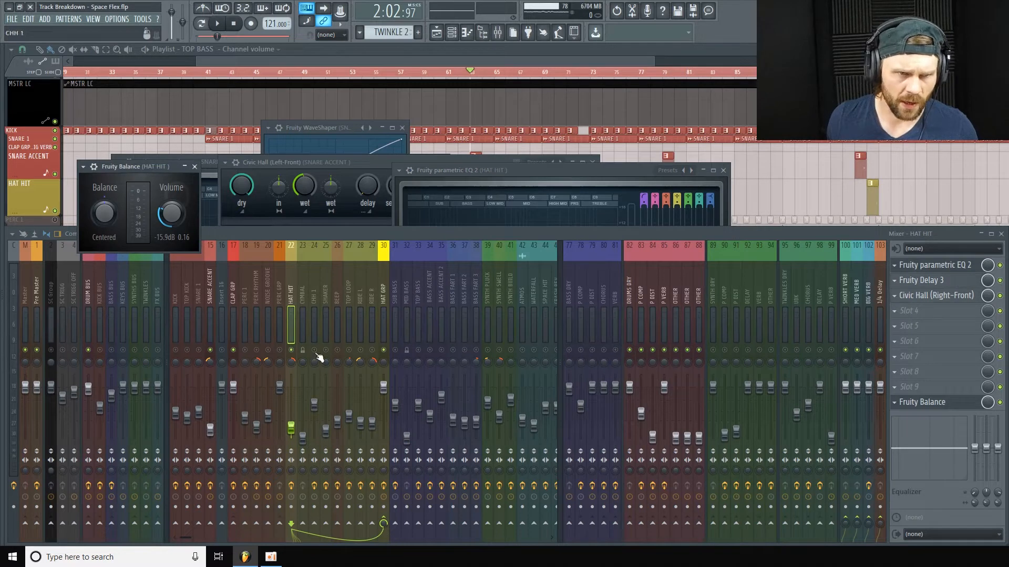
Play SNARE ACCENT and HAT HIT with Fruity Delay 3 enabled on HAT HIT, and compare with the delay bypassed
left_click(486, 57)
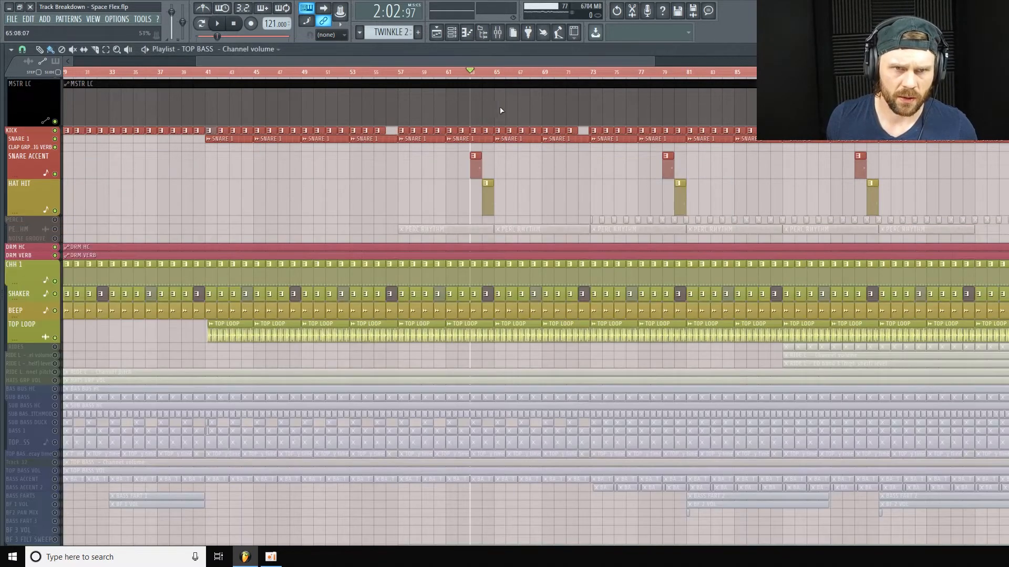
left_click(504, 35)
left_click(965, 284)
left_click(965, 283)
key("space")
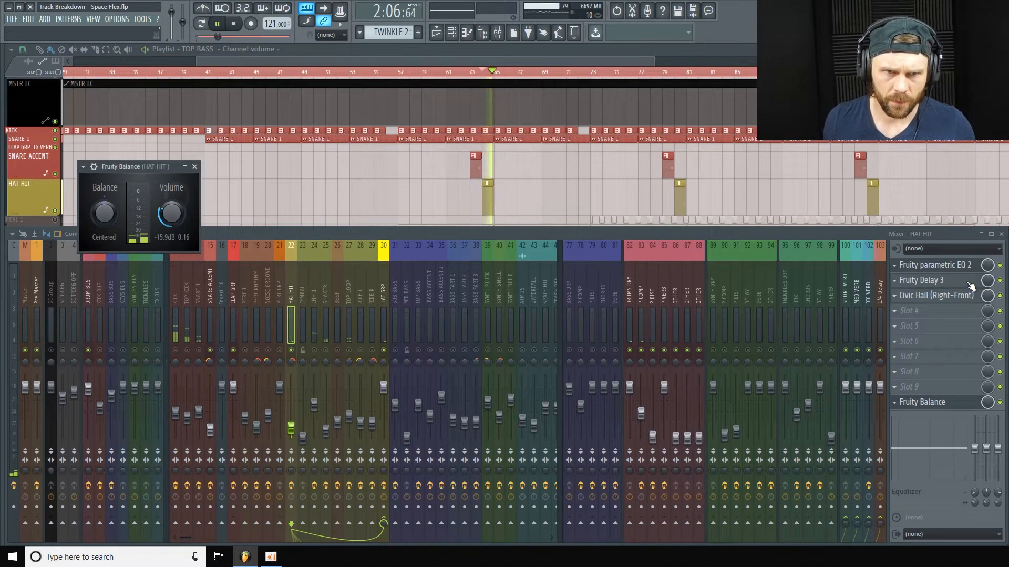
key("space")
left_click(1002, 287)
key("space")
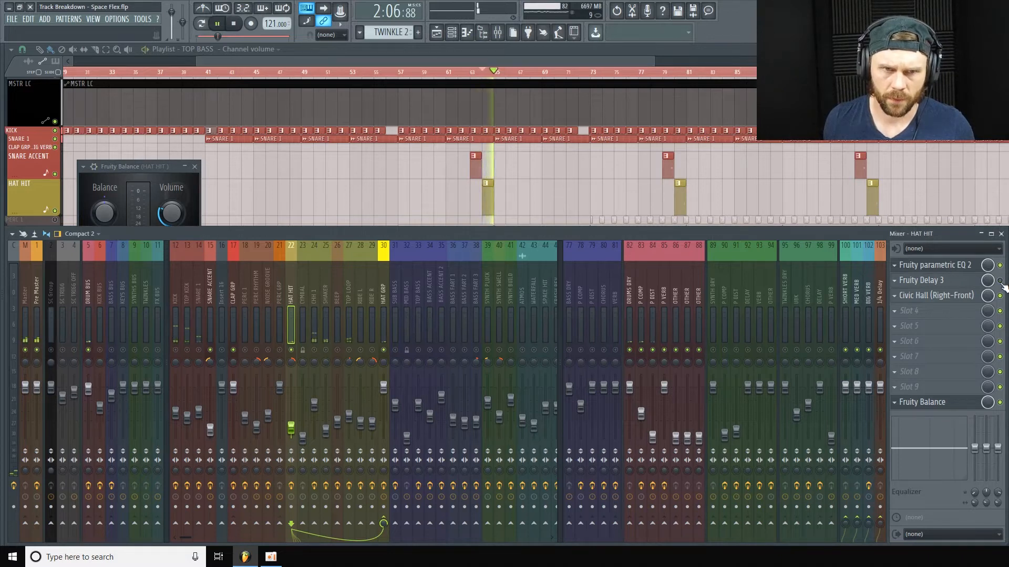
key("space")
Examine the Fruity Delay 3 and Civic Hall (Right-Front) convolver settings on the HAT HIT mixer channel
left_click(962, 288)
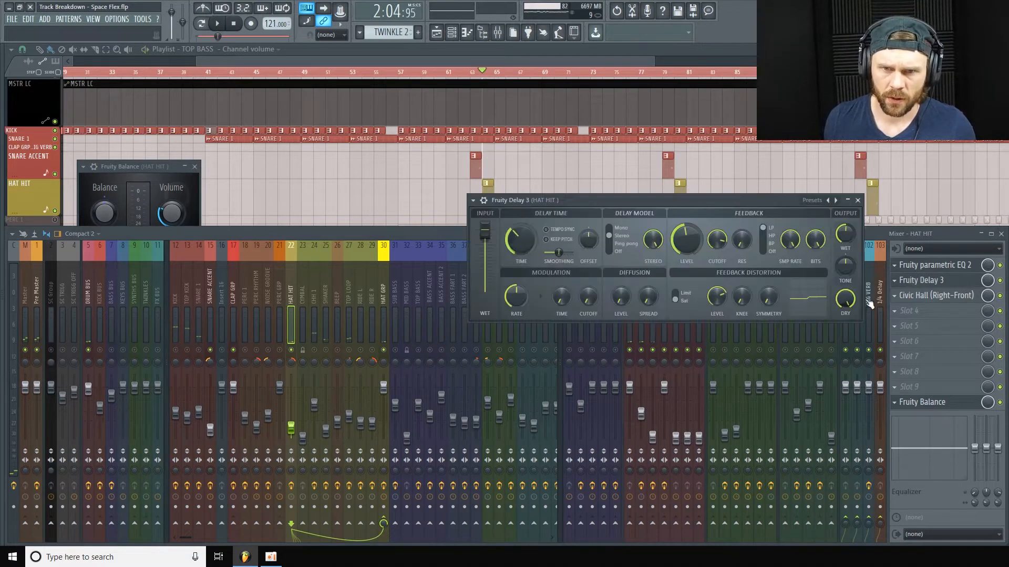
left_click_drag(630, 212, 455, 142)
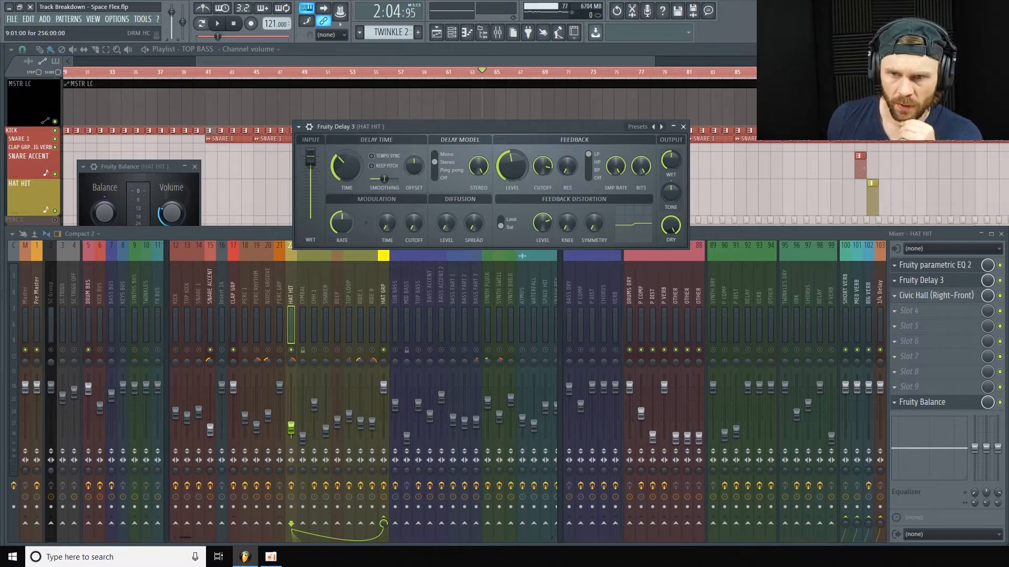
left_click(957, 301)
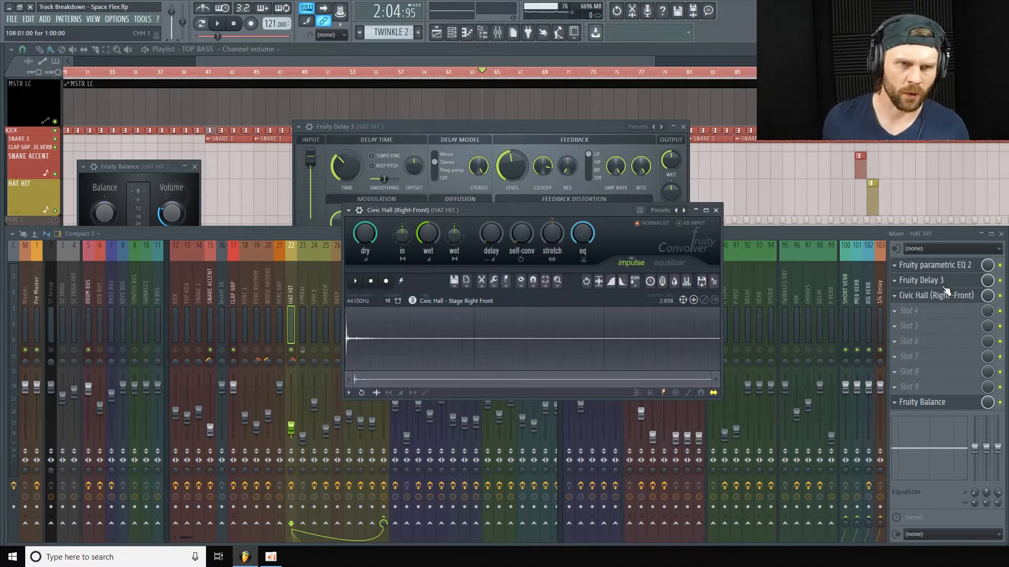
left_click(636, 61)
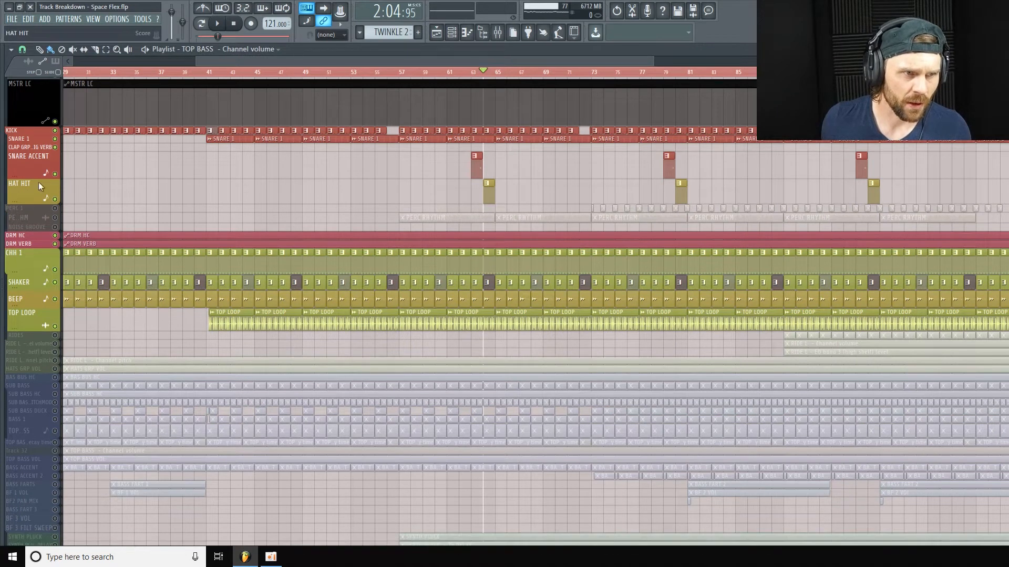
Enlarge and unmute the PERC RHYTHM track in the playlist, and play the arrangement from bar 57 with the mixer open
left_click_drag(38, 214, 38, 203)
left_click_drag(38, 178, 38, 171)
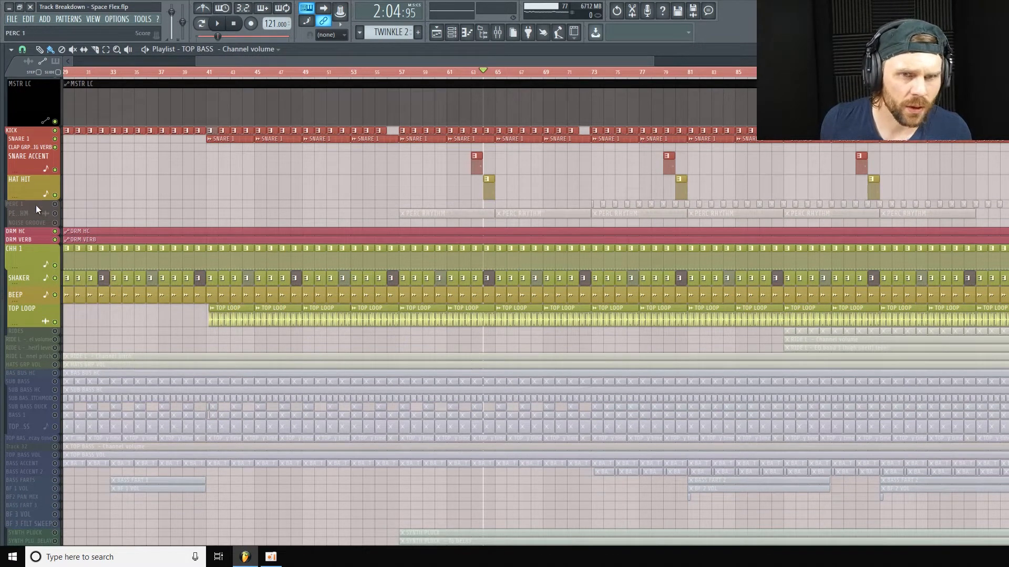
left_click_drag(34, 216, 33, 226)
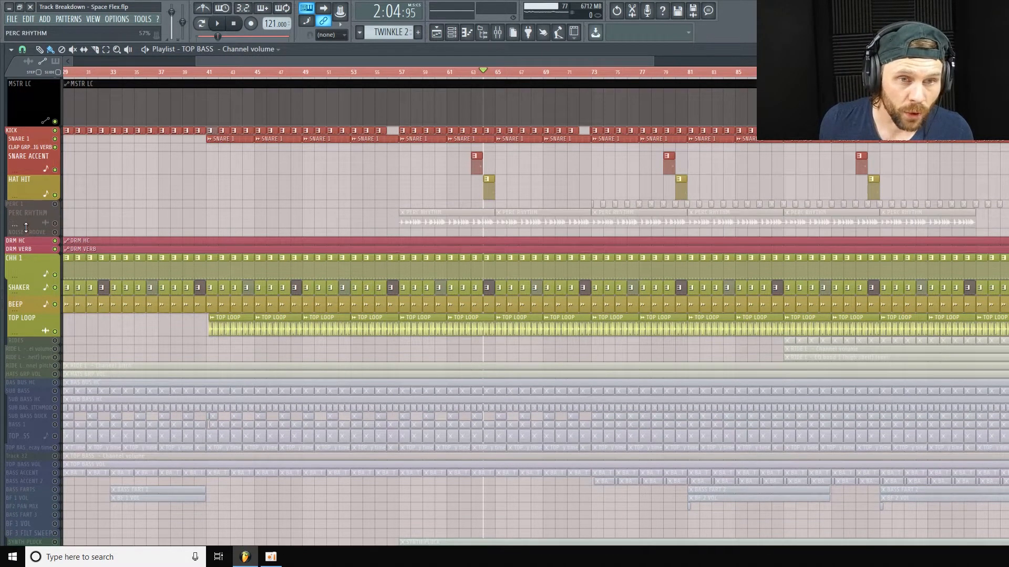
left_click(55, 223)
left_click(388, 72)
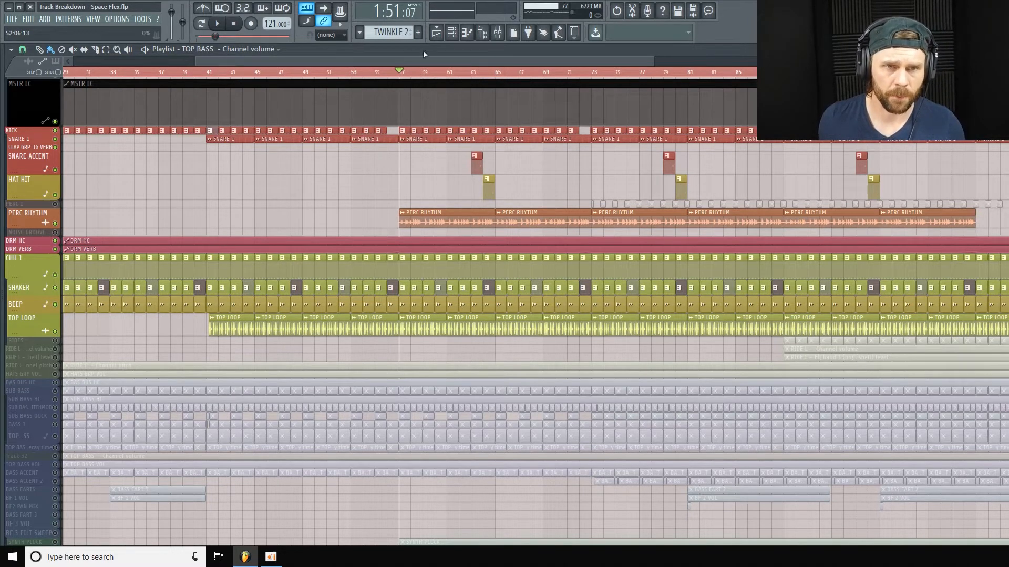
left_click(498, 33)
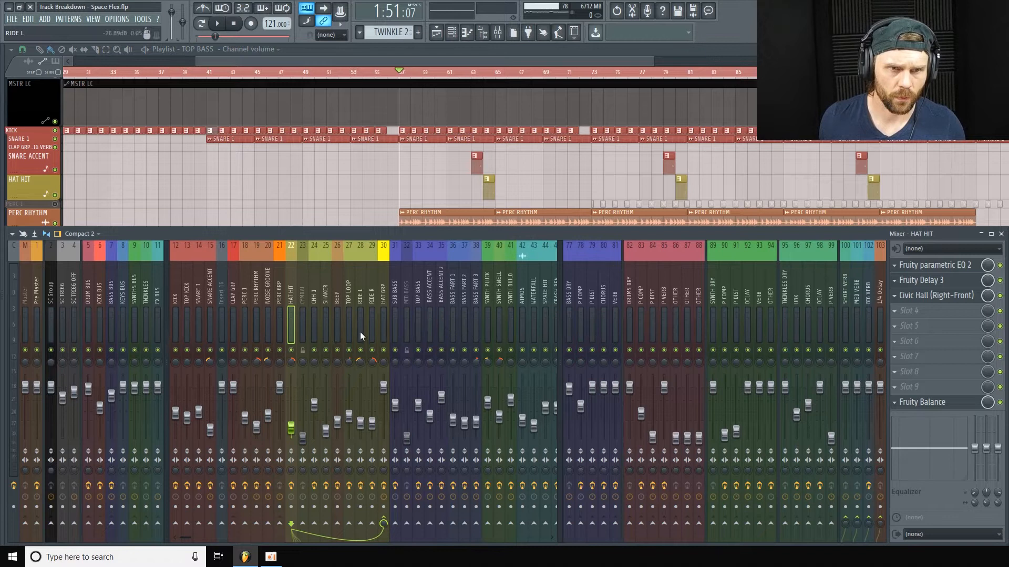
key("space")
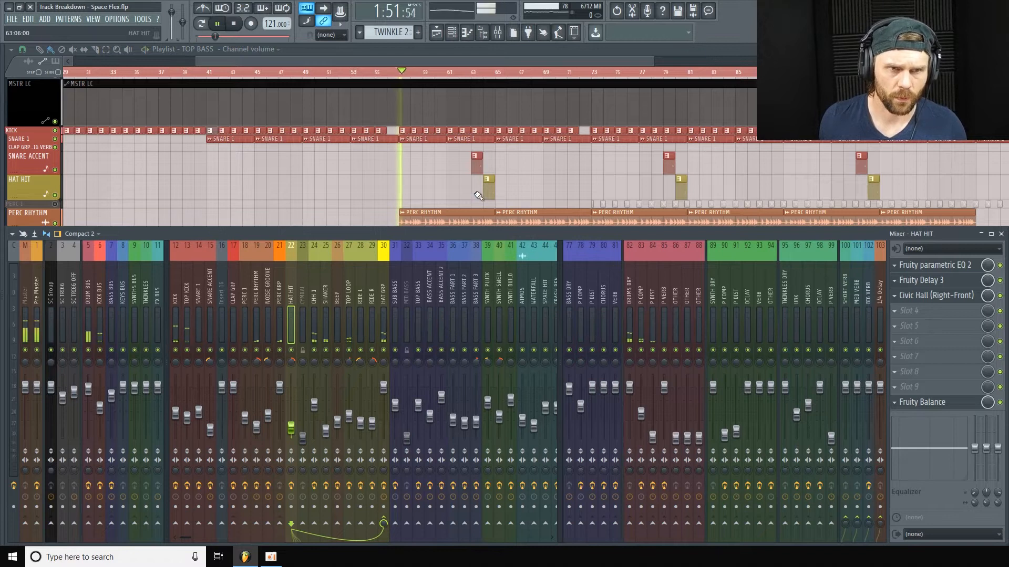
Select the PERC RHYTHM mixer channel, stop playback, and examine its Fruity Balance and Fruity parametric EQ 2 settings
left_click(257, 292)
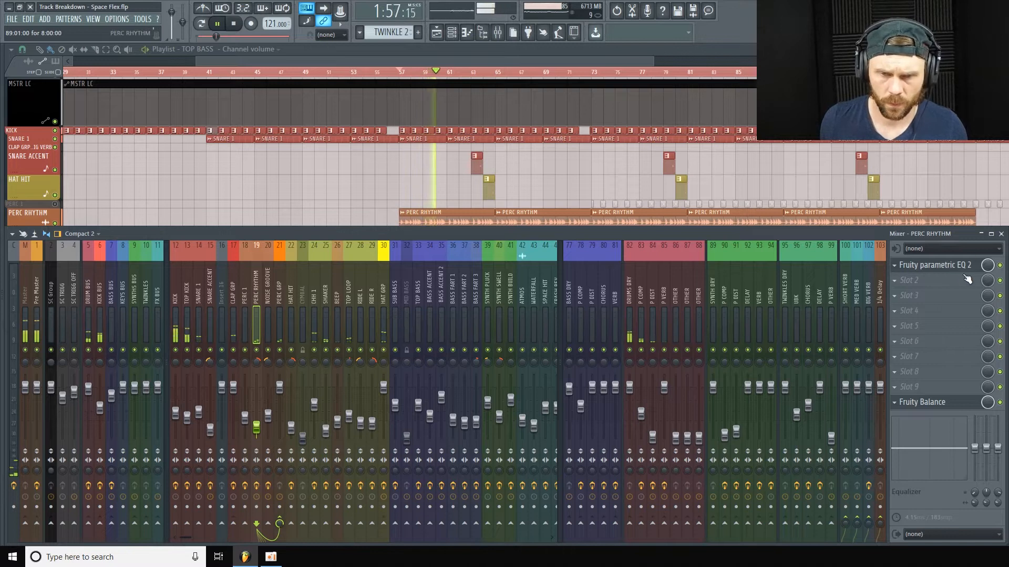
key("space")
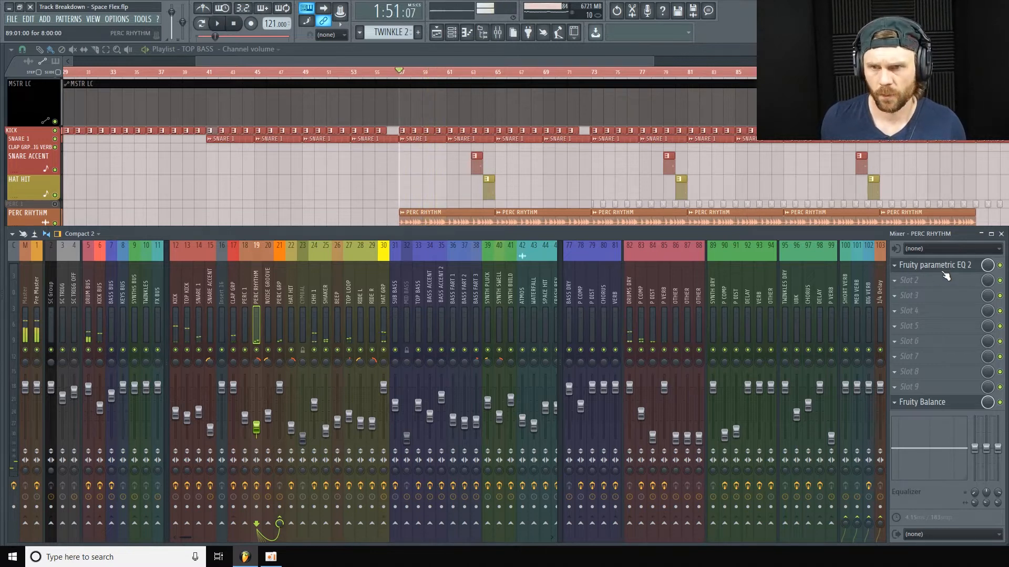
left_click(946, 272)
left_click(944, 268)
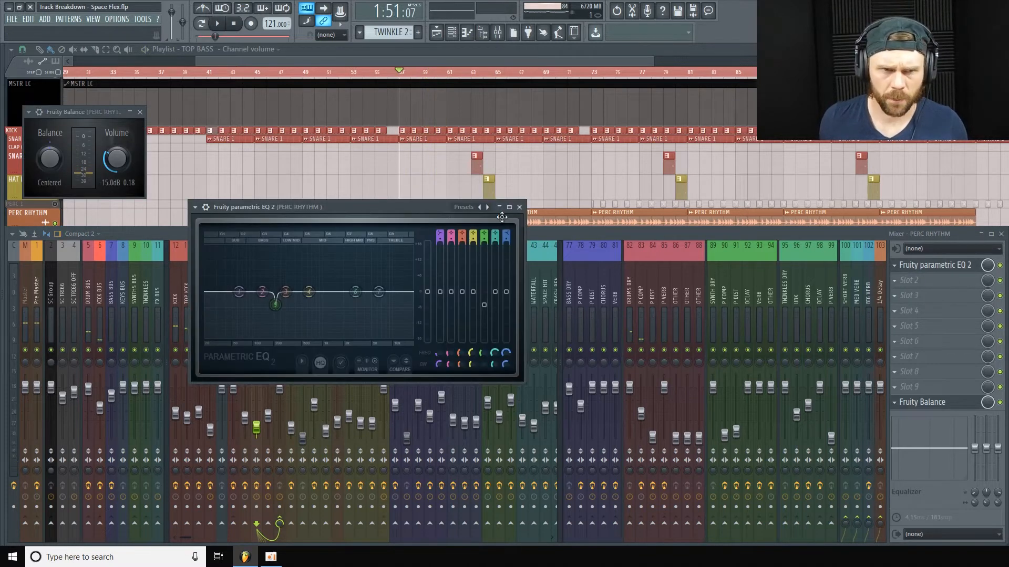
left_click_drag(405, 201, 486, 150)
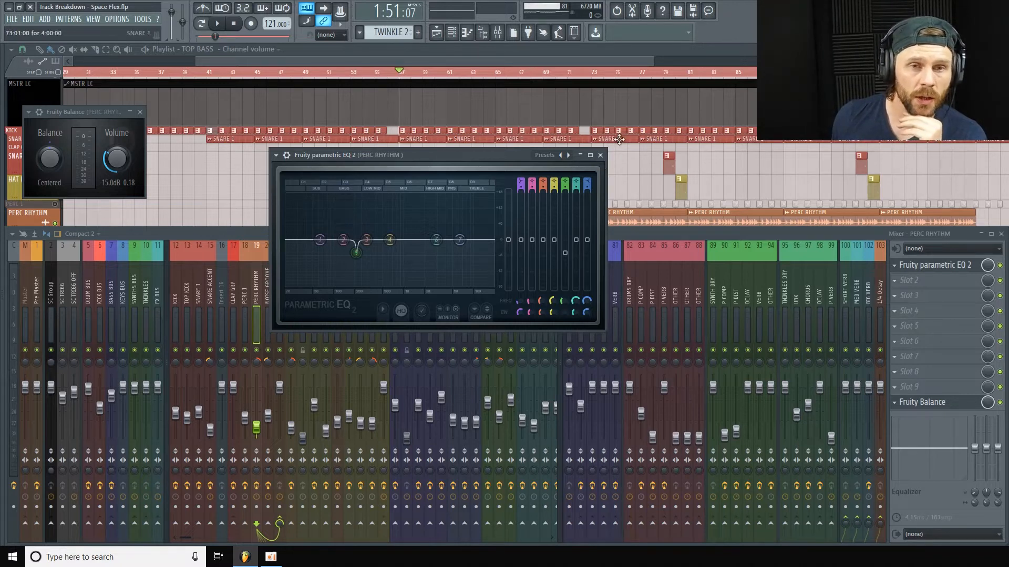
left_click(601, 155)
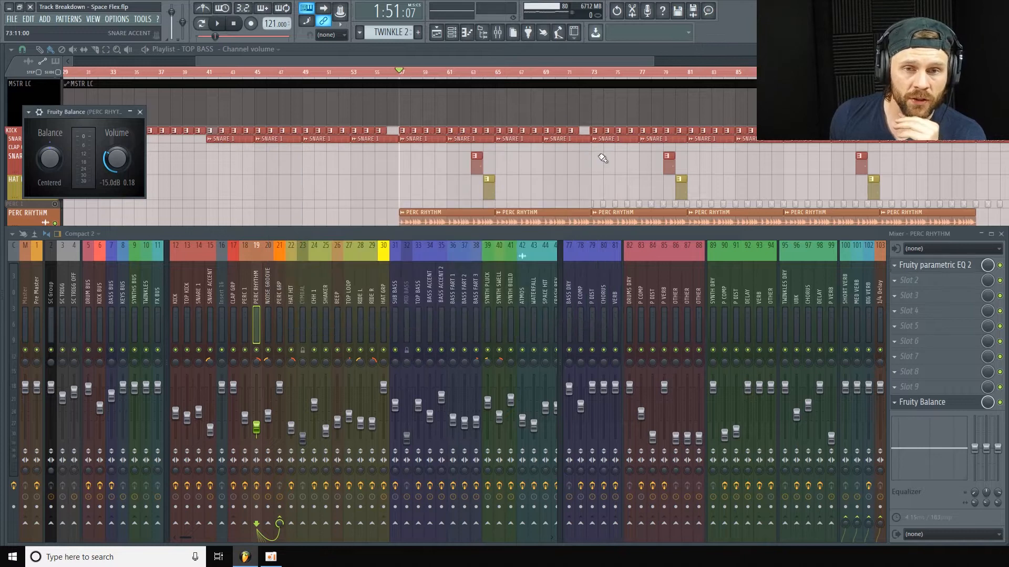
left_click(507, 62)
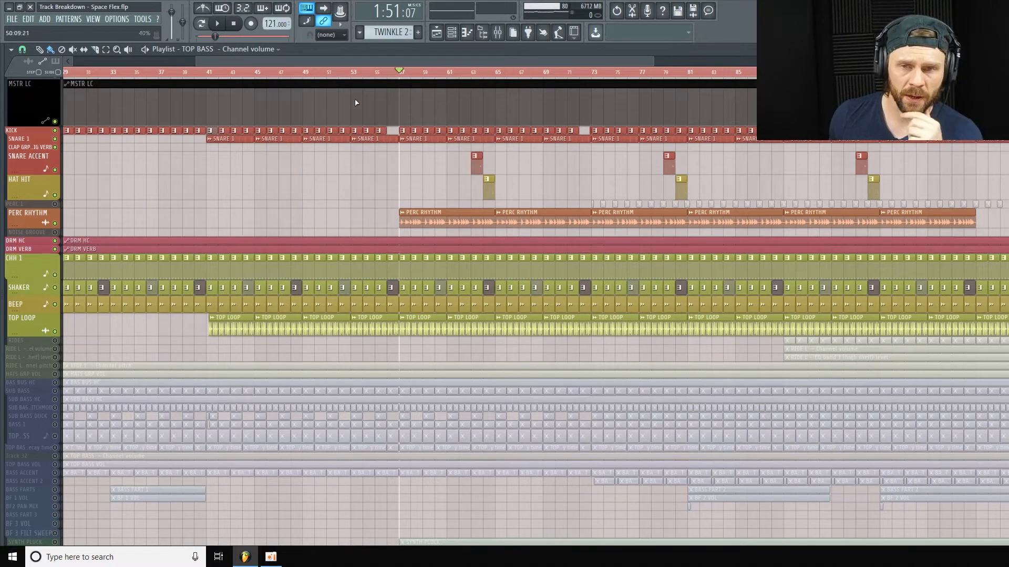
Enlarge the PERC RHYTHM and PERC 1 tracks, unmute PERC 1, and play the arrangement from bar 71
left_click_drag(32, 227, 33, 242)
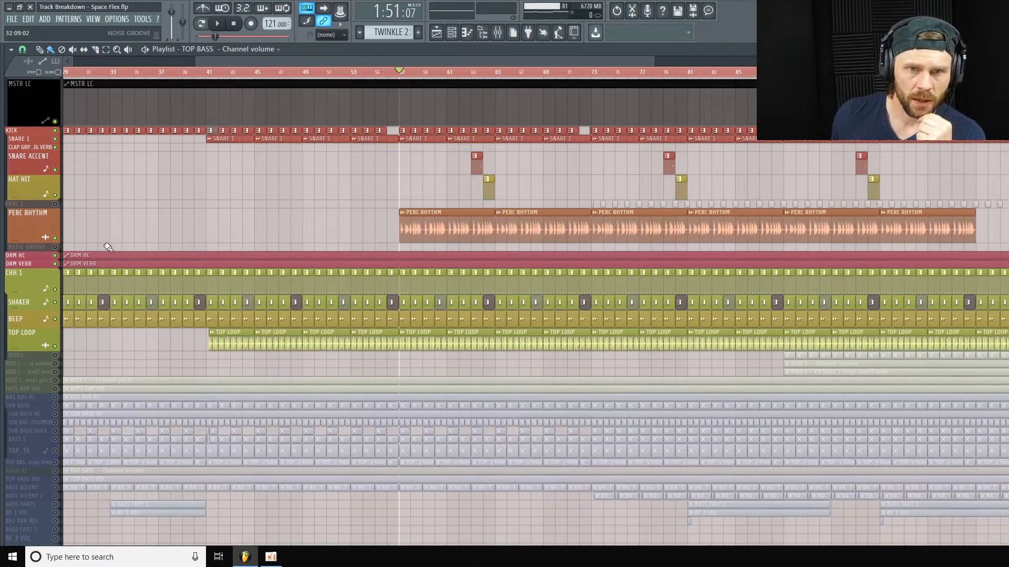
left_click_drag(26, 206, 28, 223)
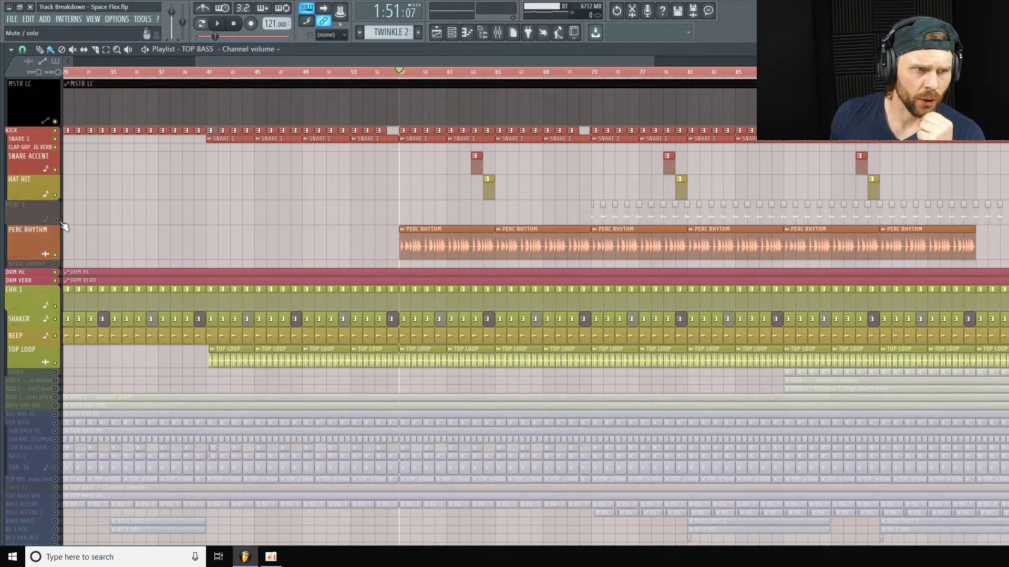
left_click_drag(619, 75, 578, 104)
key("space")
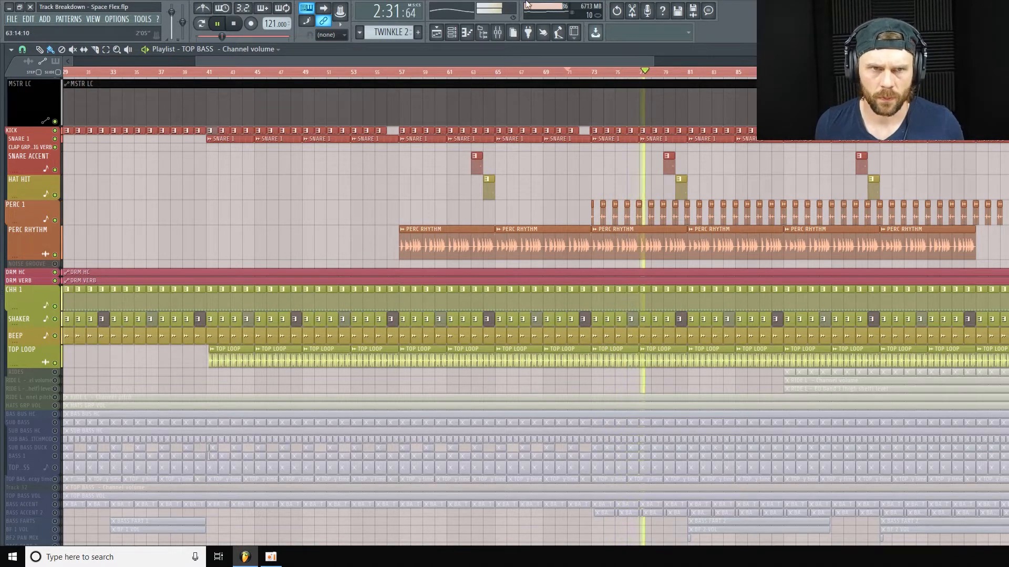
key("space")
Select the PERC 1 mixer channel and examine its TDR VOS SlickEQ settings
left_click(510, 35)
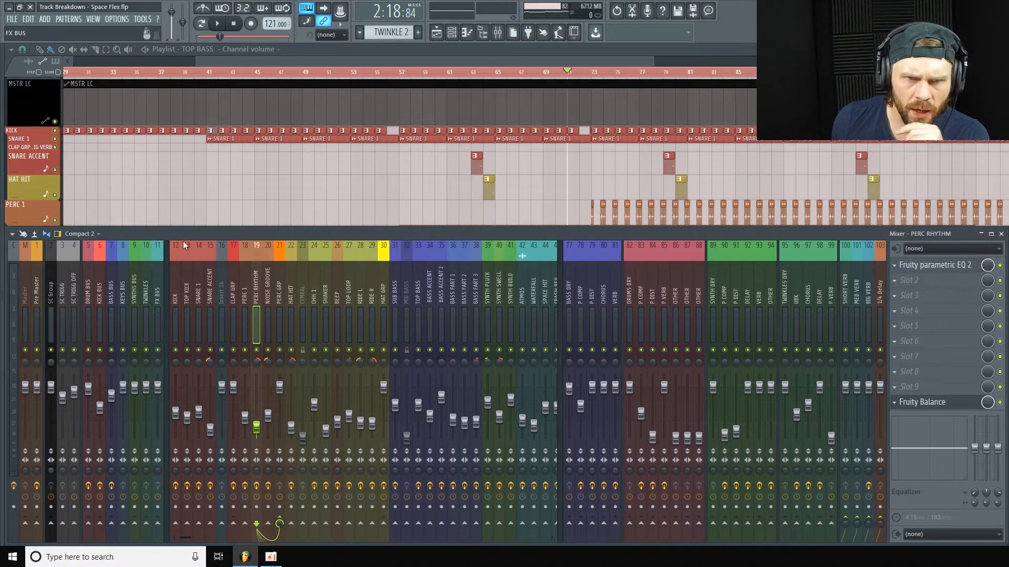
left_click(248, 296)
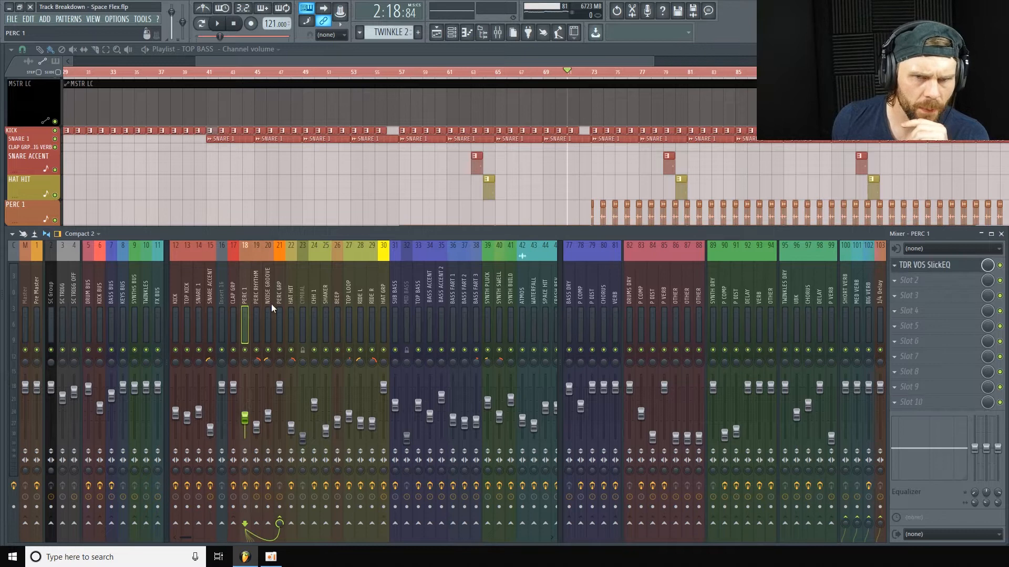
left_click(970, 269)
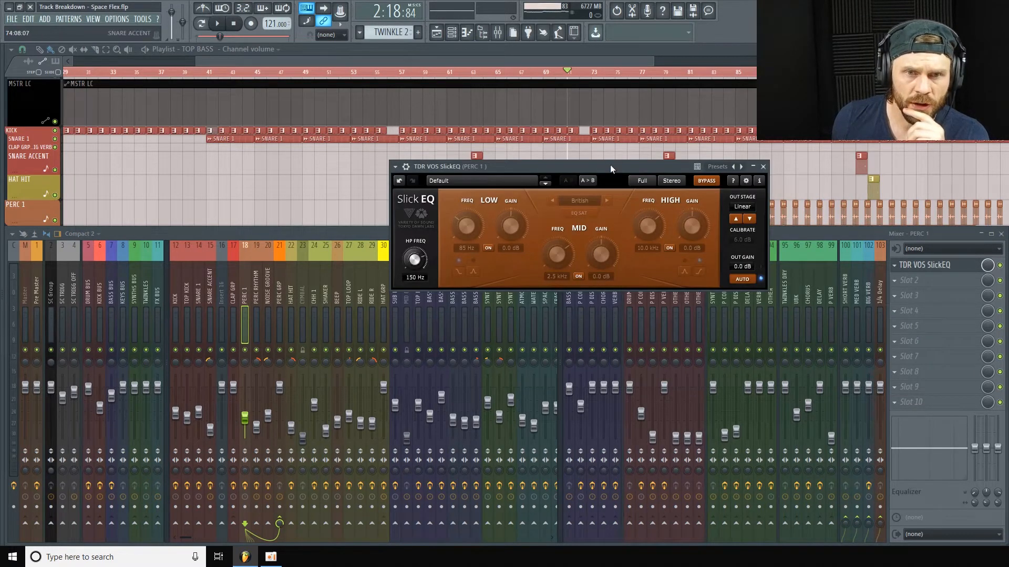
left_click_drag(610, 165, 550, 159)
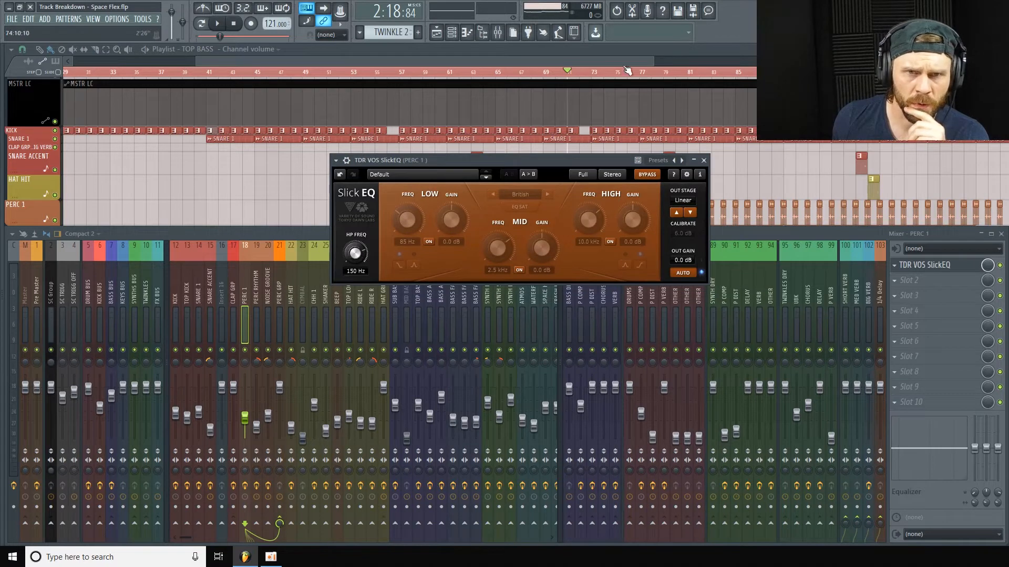
left_click(583, 59)
Inspect the PERC 1 clip pattern in an enlarged playlist track, and play its entry briefly from bar 71
scroll(733, 71, "right", 6)
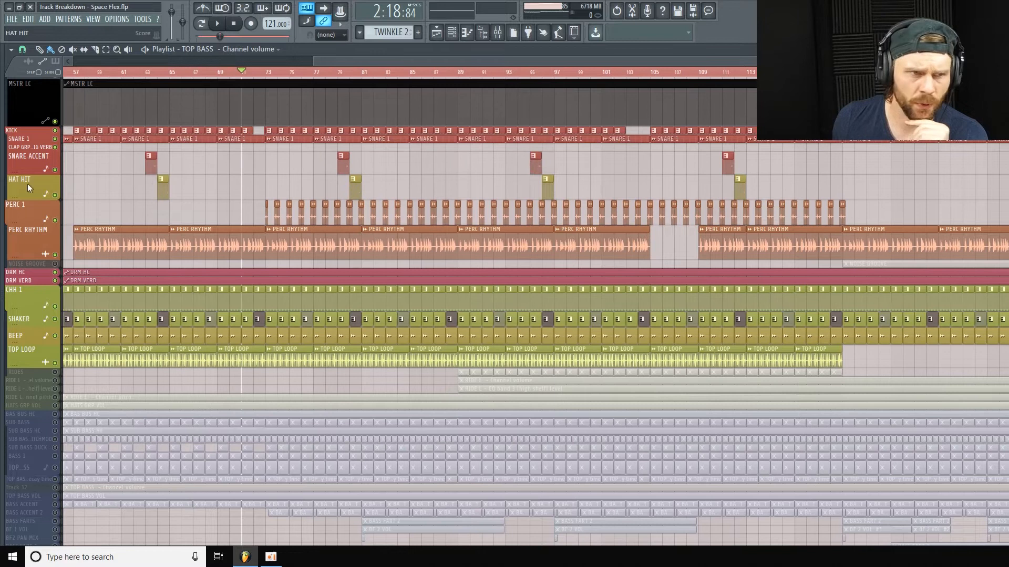
left_click_drag(29, 220, 23, 247)
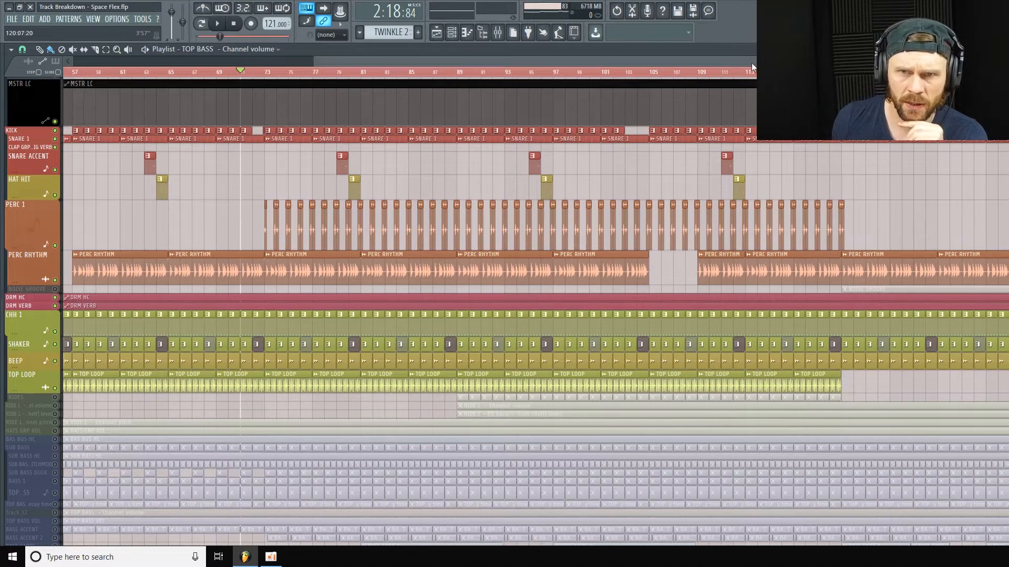
left_click_drag(738, 62, 624, 59)
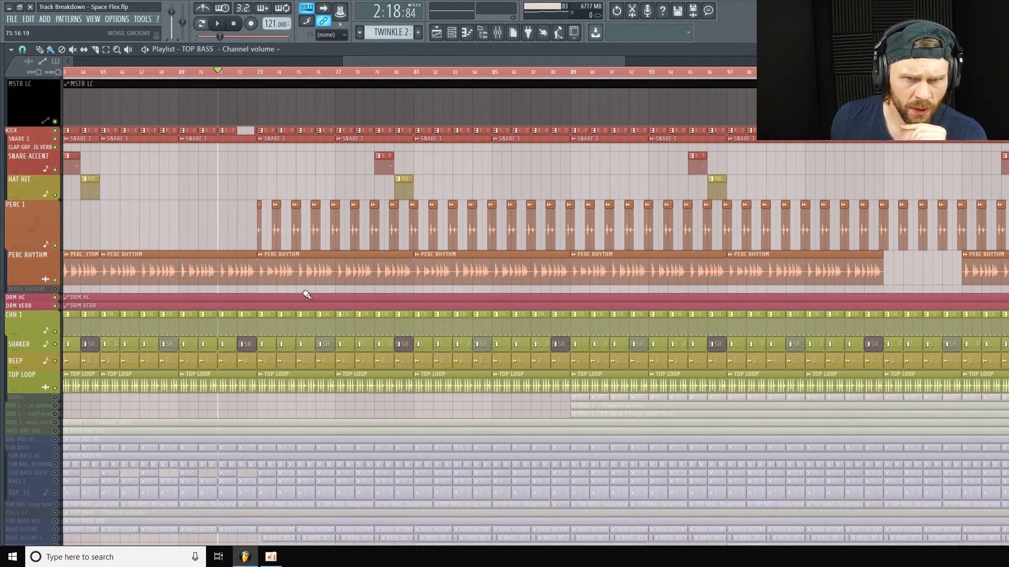
left_click_drag(24, 250, 56, 261)
left_click_drag(624, 60, 653, 56)
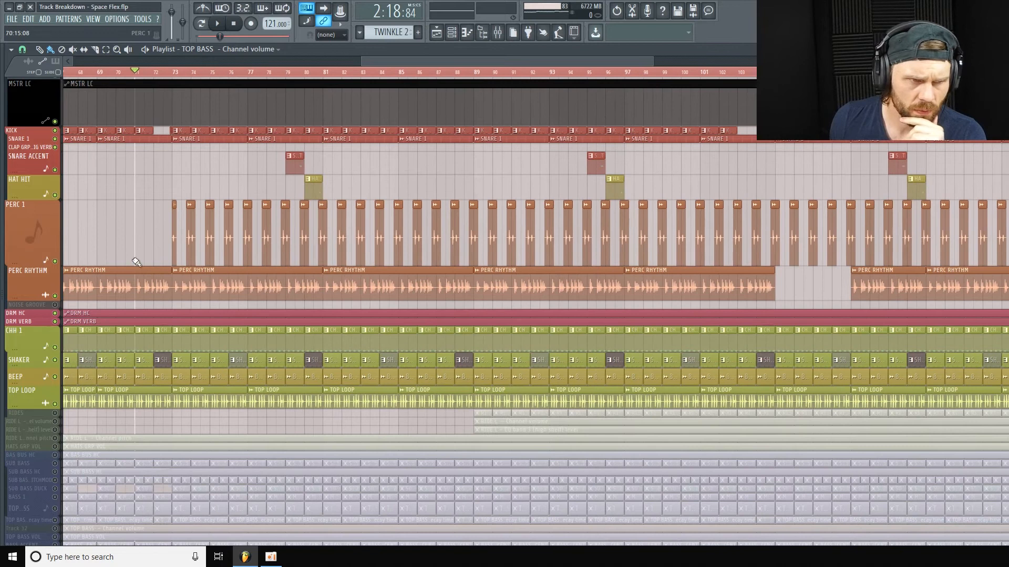
left_click_drag(29, 258, 36, 228)
key("space")
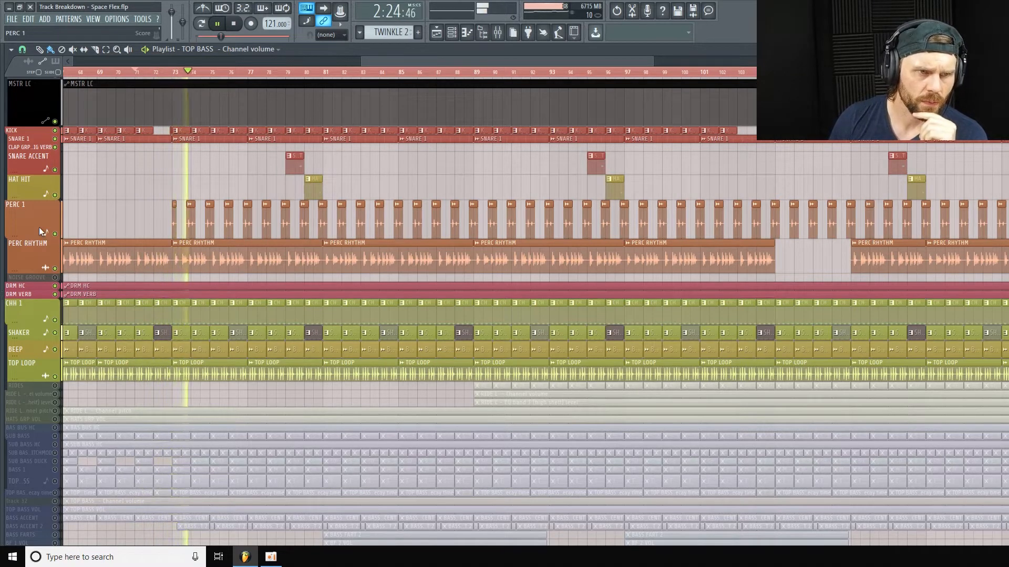
key("space")
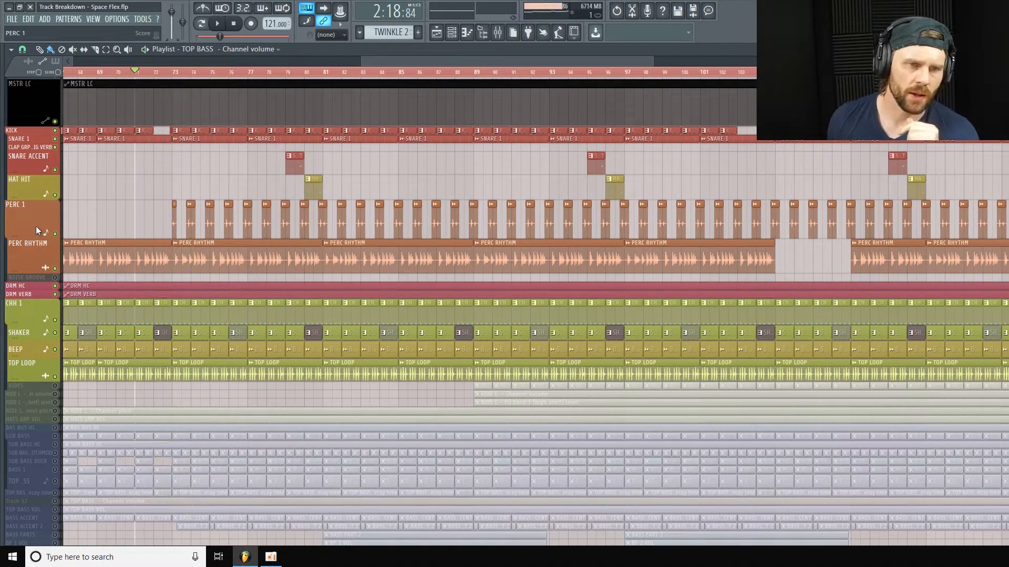
Reduce the heights of the PERC 1 and PERC RHYTHM tracks in the playlist
left_click_drag(41, 230, 40, 221)
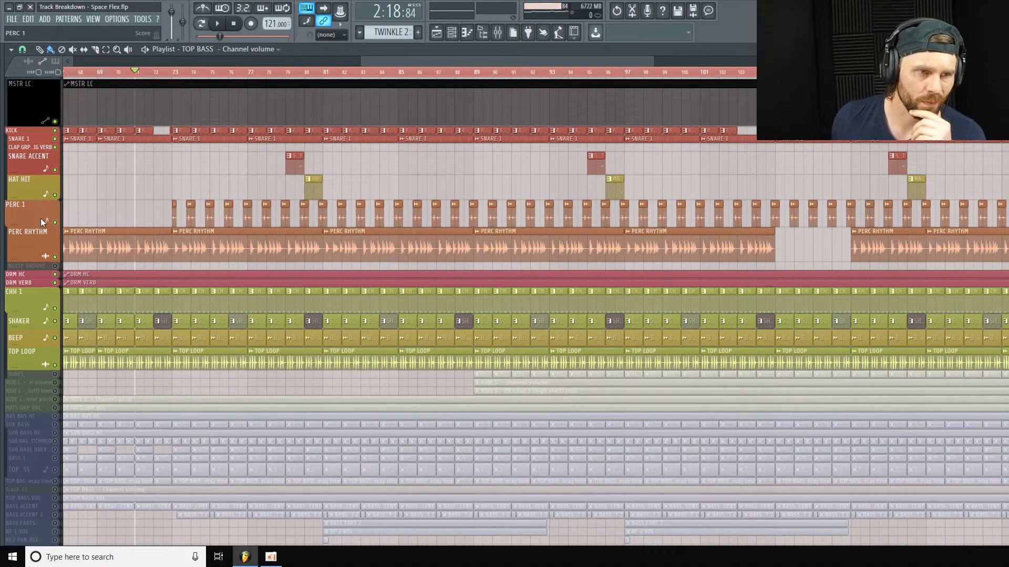
left_click_drag(28, 262, 29, 225)
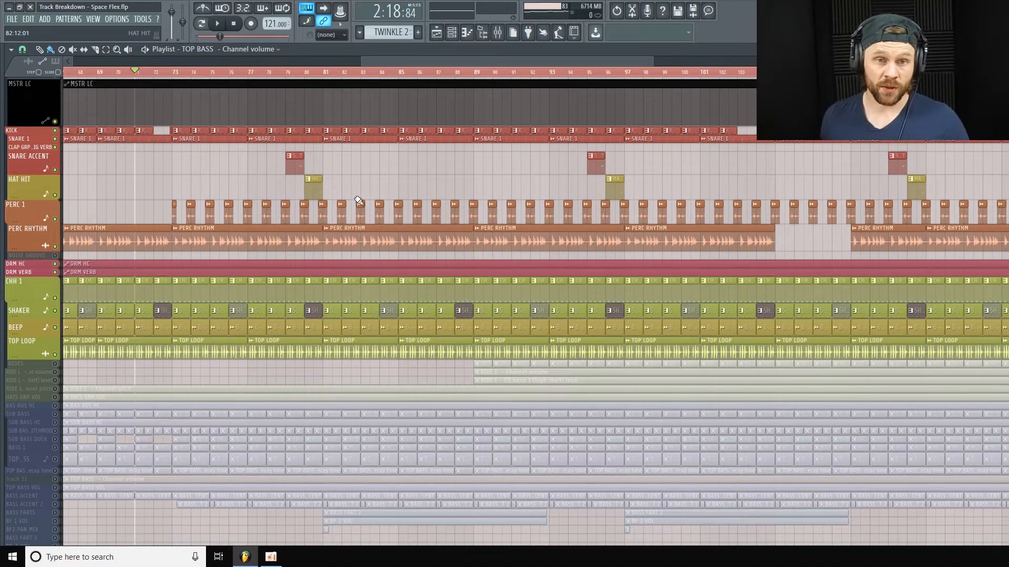
left_click_drag(653, 59, 525, 59)
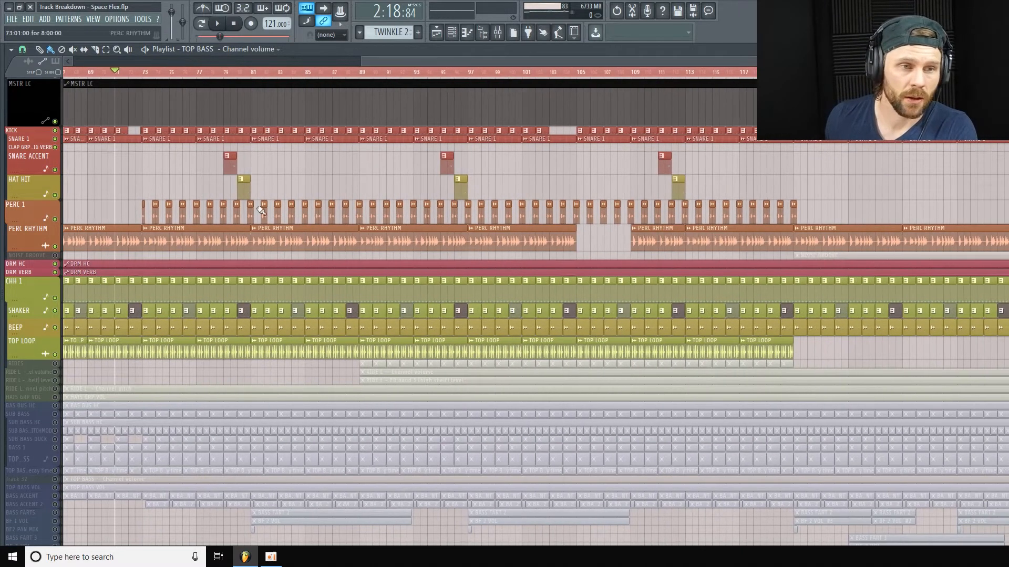
Unmute the RIDES track and the three RIDE L automation tracks for channel volume, EQ high shelf level and channel pitch
scroll(181, 201, "left", 5)
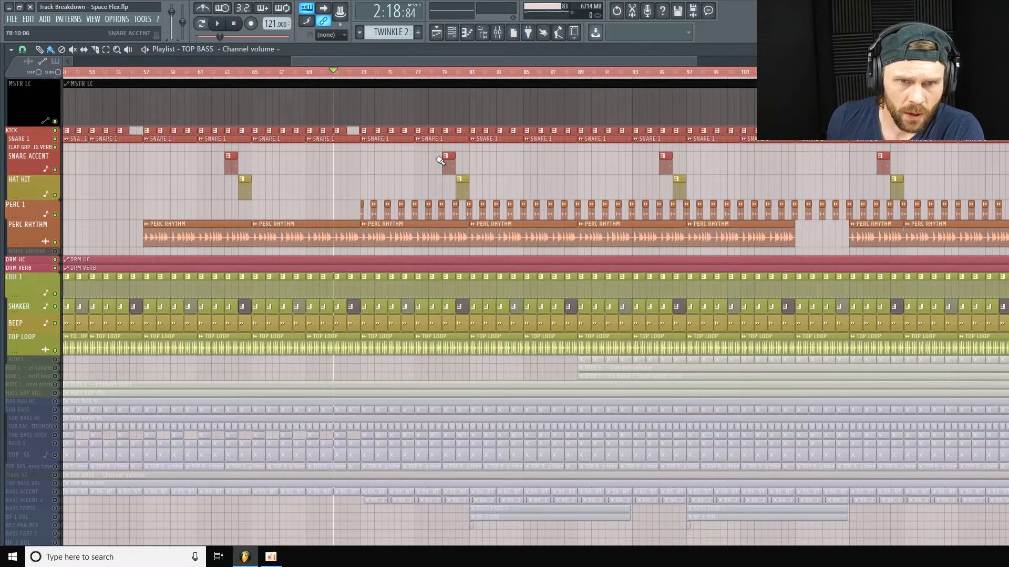
scroll(451, 202, "down", 2)
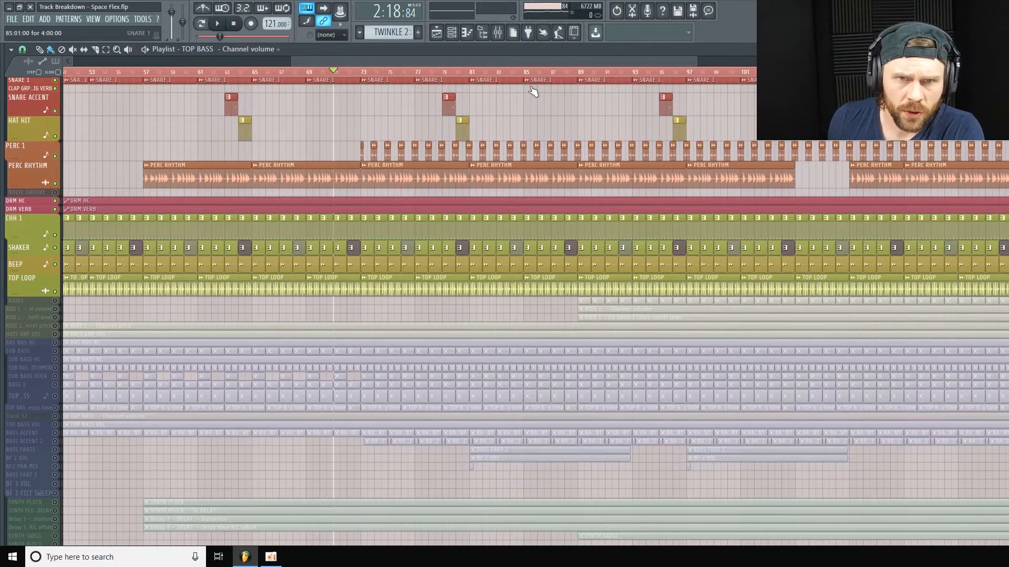
scroll(531, 84, "up", 2)
scroll(578, 153, "right", 4)
scroll(401, 191, "down", 5)
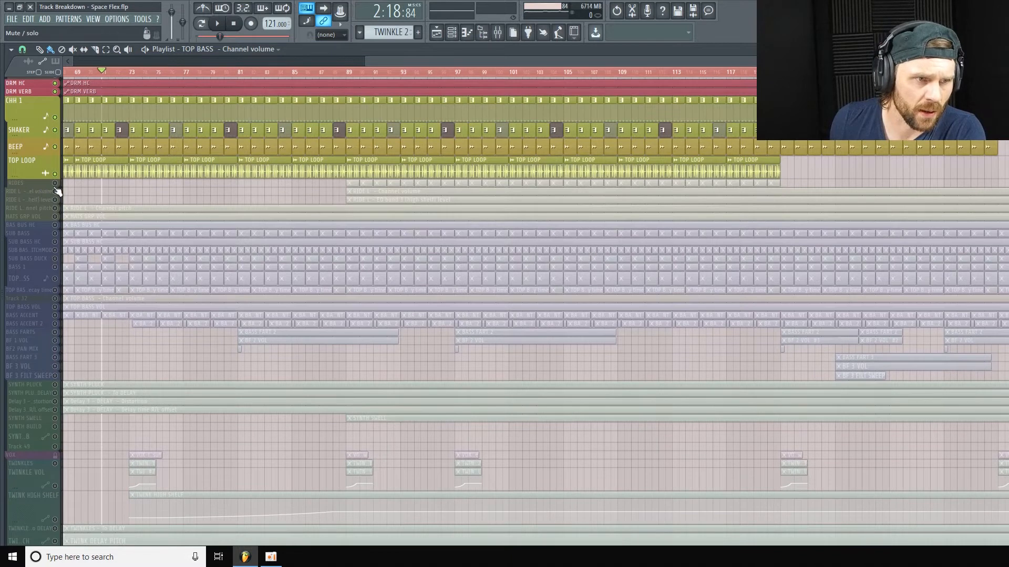
left_click(55, 183)
left_click(55, 191)
left_click(55, 200)
left_click(55, 208)
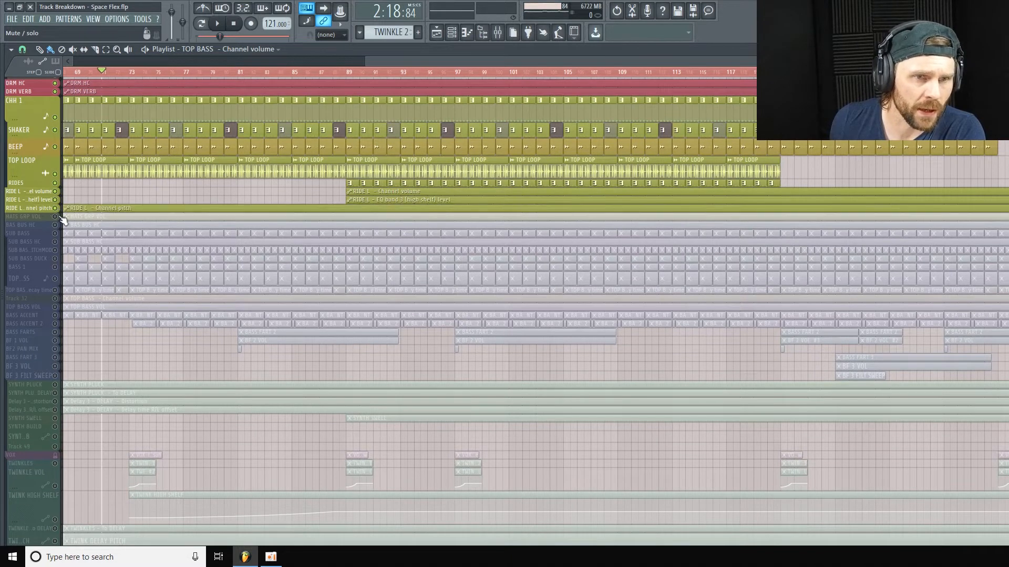
Unmute the HATS GRP VOL automation track and play the entry of the rides from bar 88
left_click(54, 216)
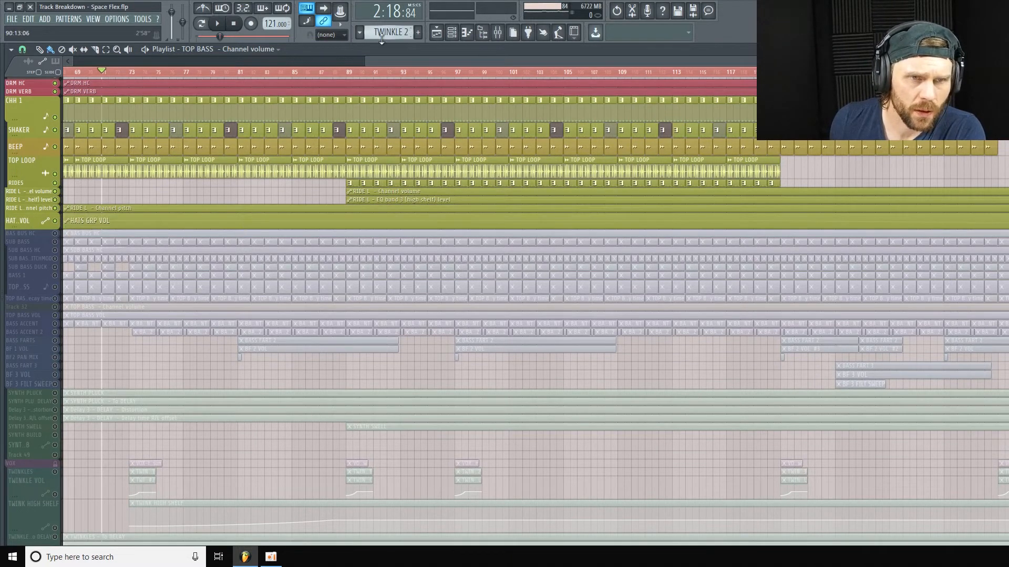
left_click(374, 73)
left_click_drag(374, 75, 346, 74)
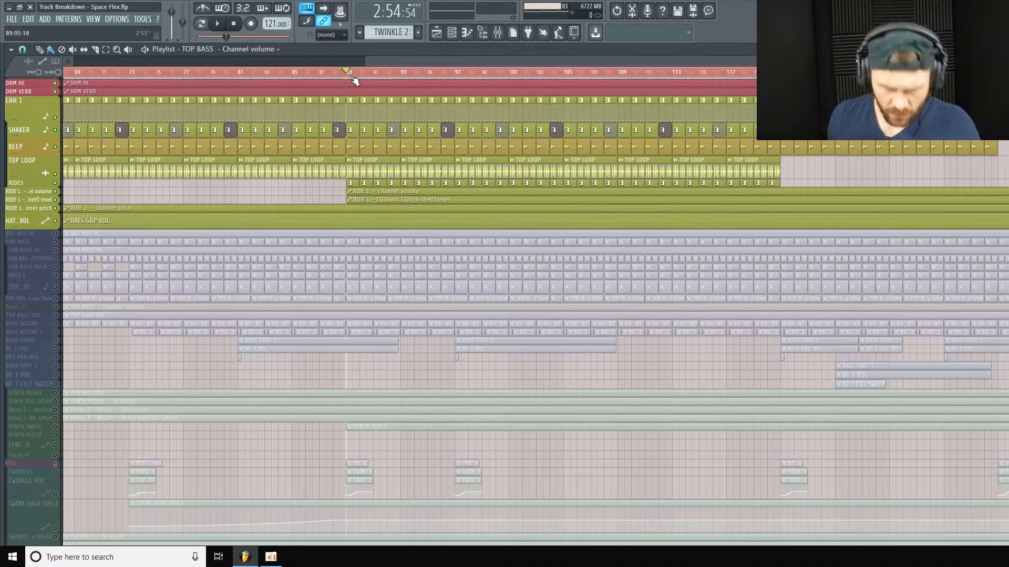
left_click(337, 74)
key("space")
scroll(317, 87, "up", 6)
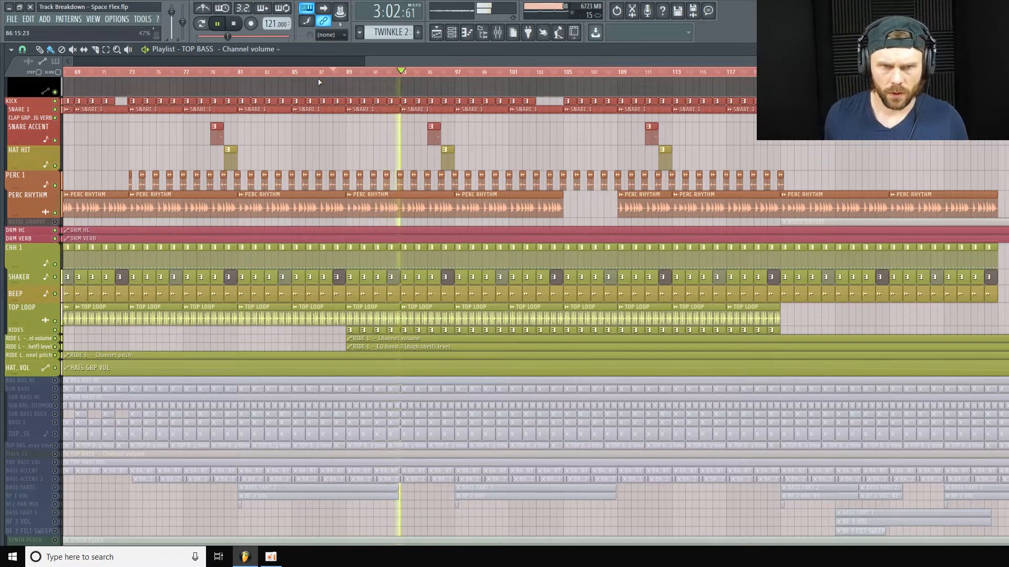
key("space")
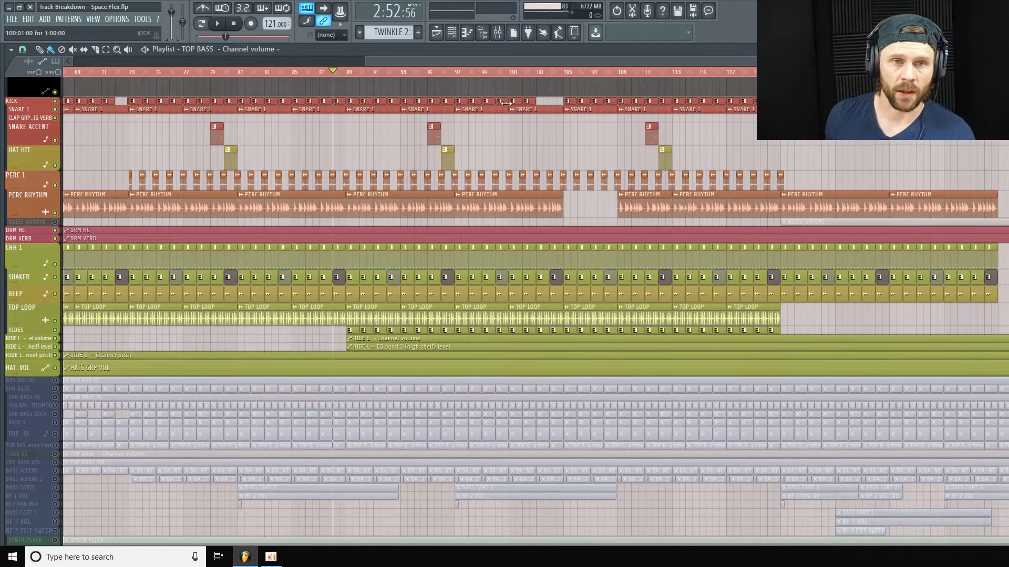
Select the RIDE L mixer channel and examine its Fruity parametric EQ 2 curve
key("F9")
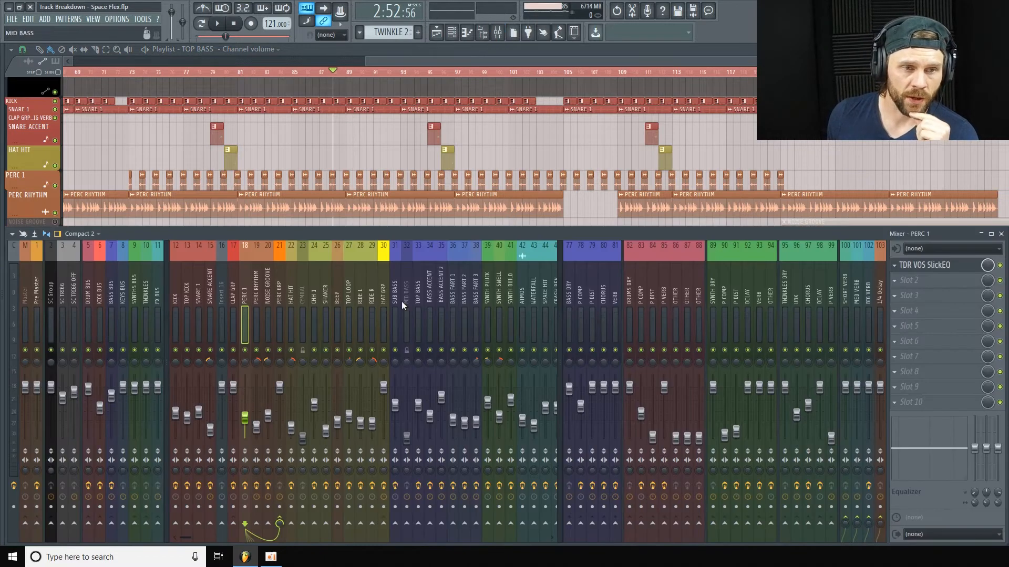
left_click(358, 302)
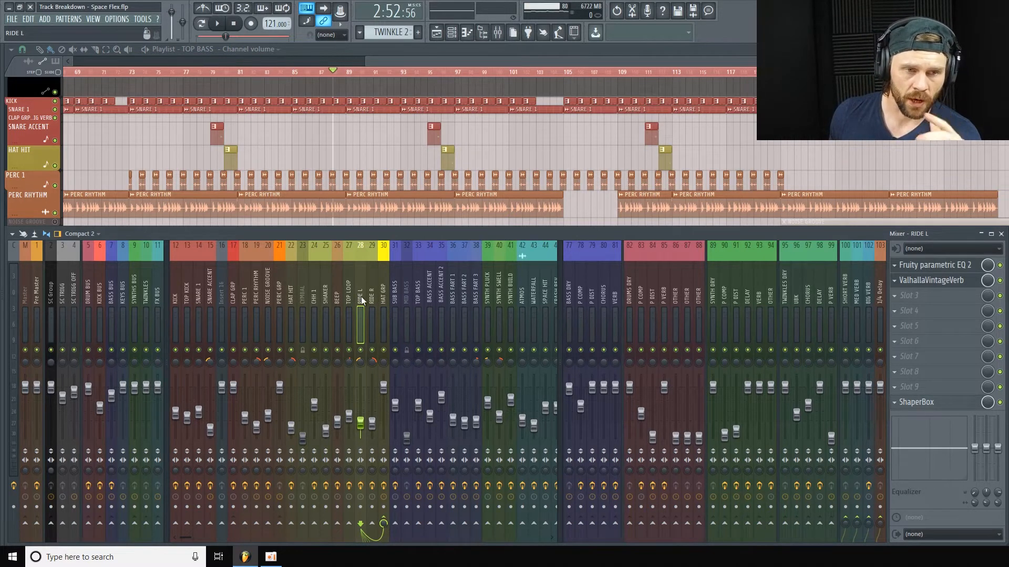
left_click(966, 278)
left_click(966, 266)
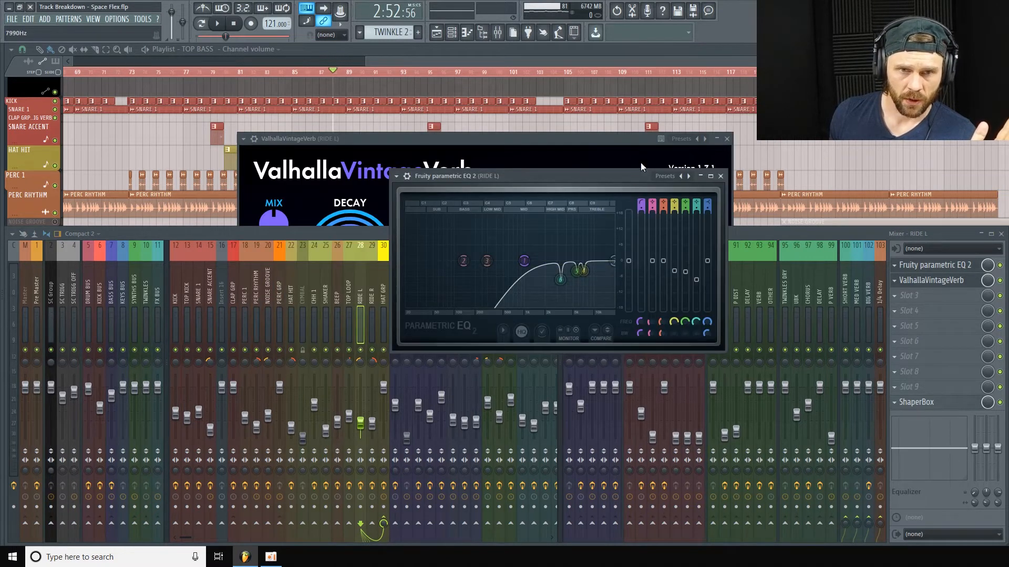
left_click_drag(558, 151, 553, 151)
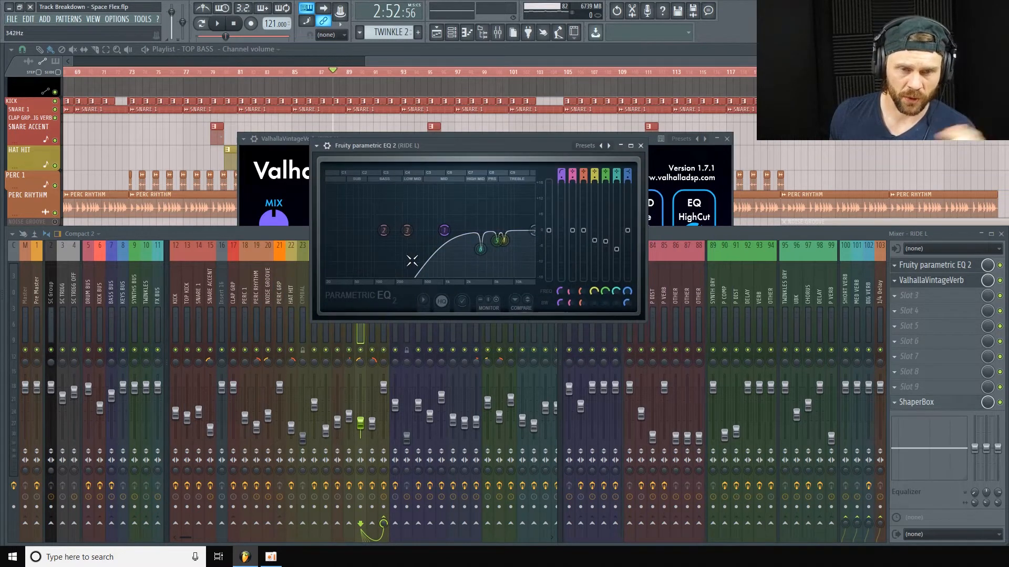
left_click_drag(501, 156, 563, 141)
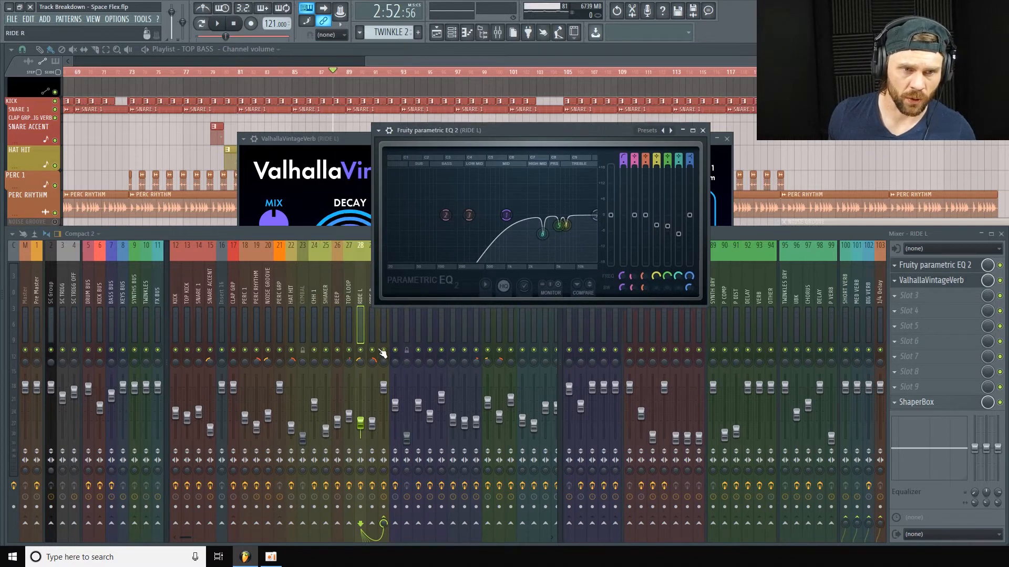
Solo the RIDE L mixer channel and play it while watching its EQ spectrum
left_click(382, 353)
right_click(361, 349)
left_click_drag(517, 137, 483, 116)
key("space")
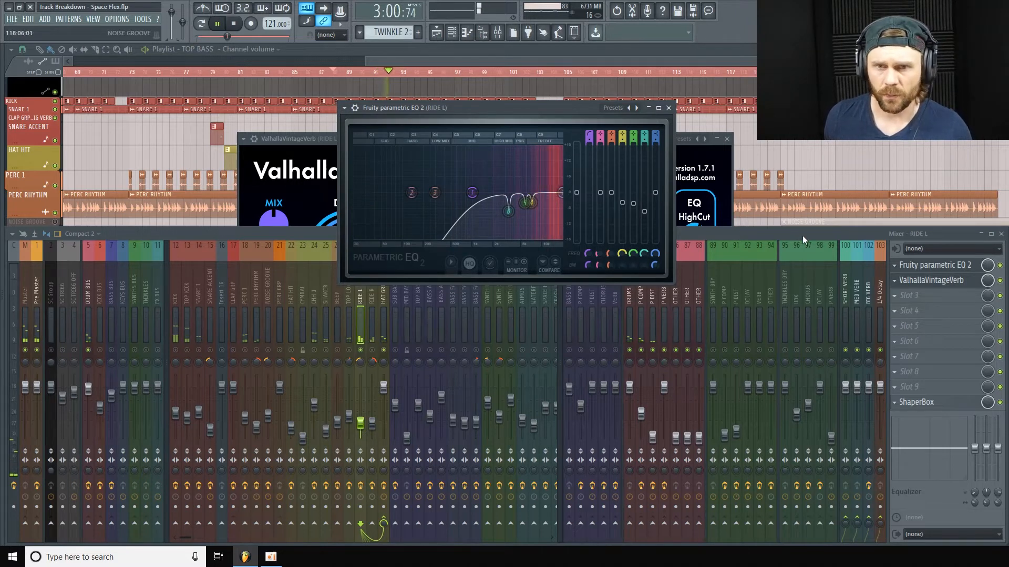
left_click(802, 236)
key("space")
Examine the ValhallaVintageVerb settings and the ShaperBox volume curve on RIDE L
left_click(952, 284)
left_click(952, 284)
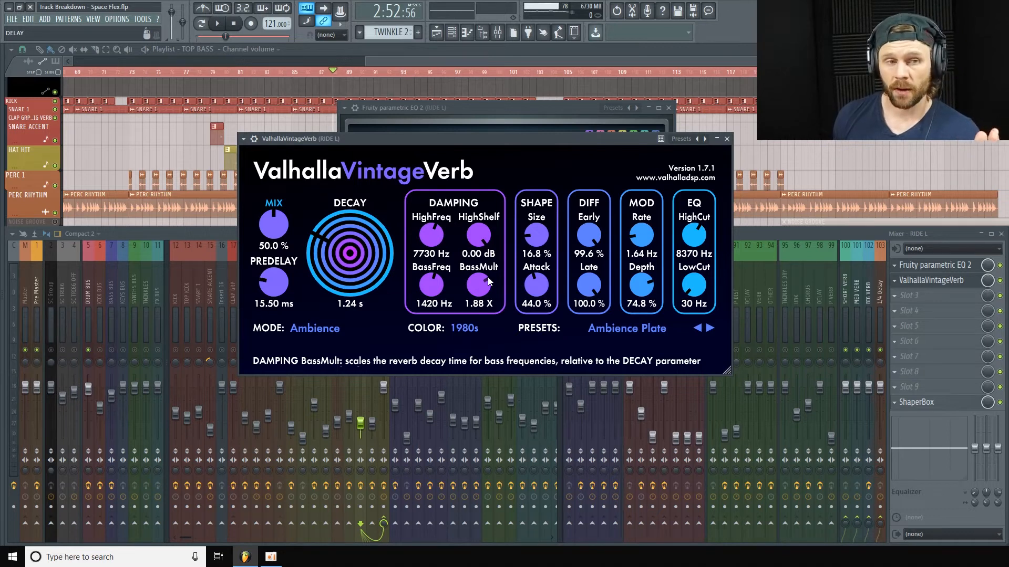
left_click(946, 404)
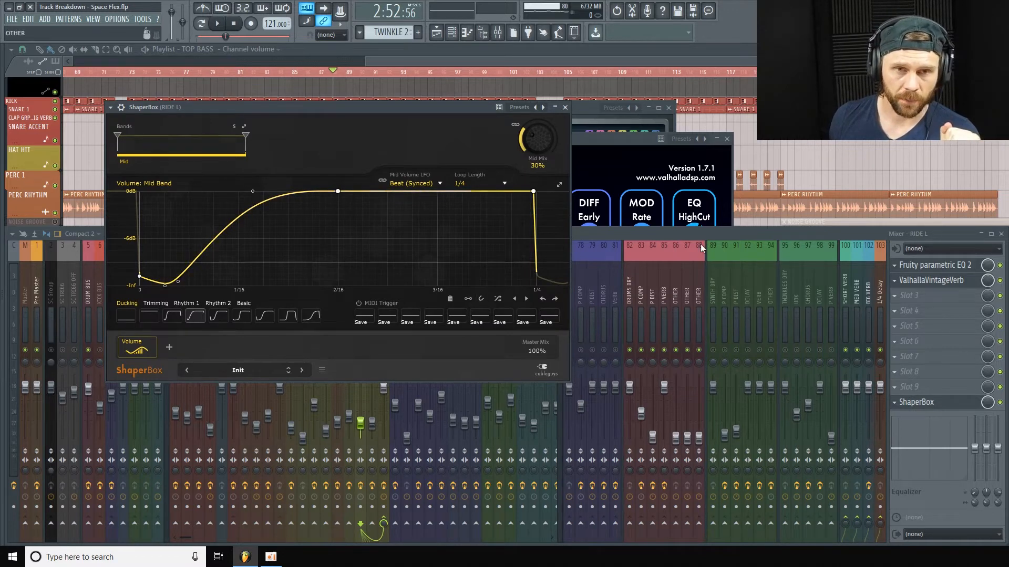
left_click(566, 107)
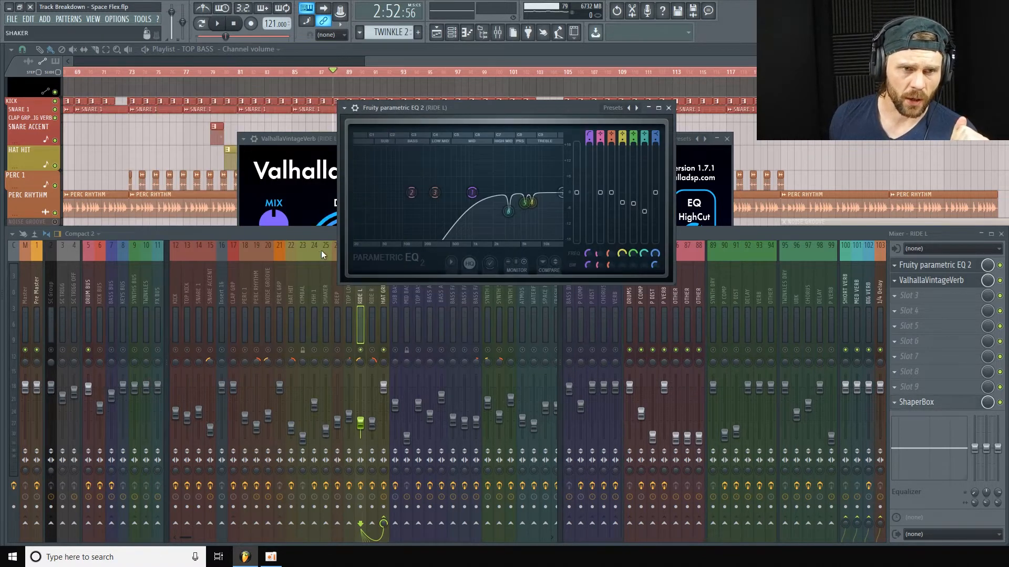
Select the RIDE R mixer channel, compare its Fruity parametric EQ 2 curve with that of RIDE L, and close both equalizers
left_click(371, 295)
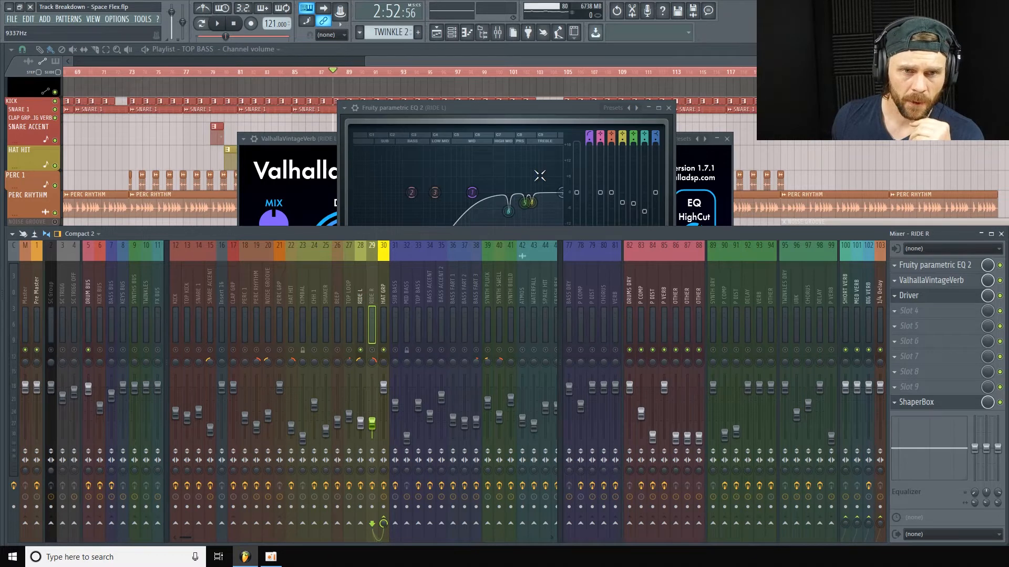
left_click_drag(557, 112, 523, 104)
left_click(372, 305)
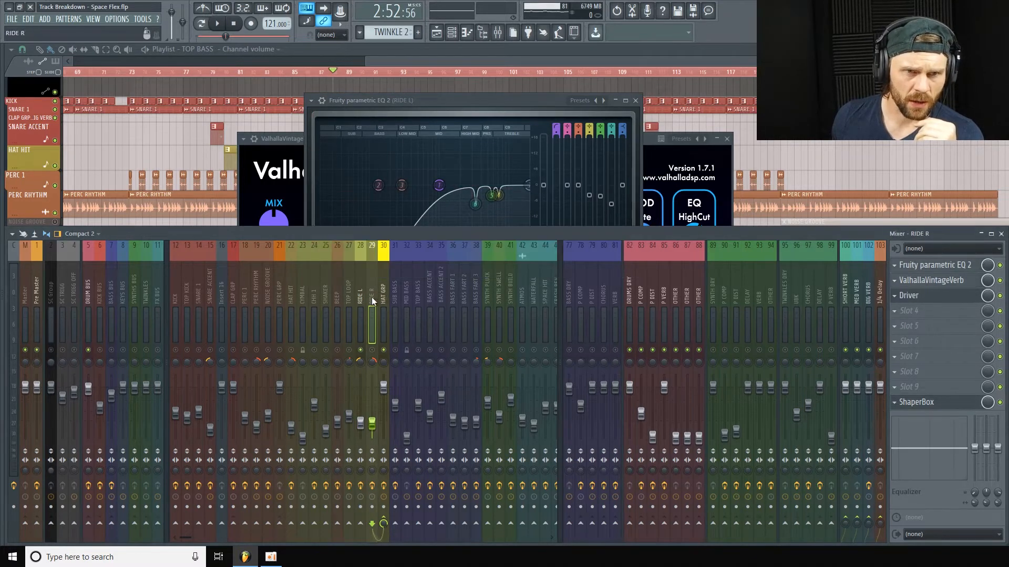
left_click(941, 265)
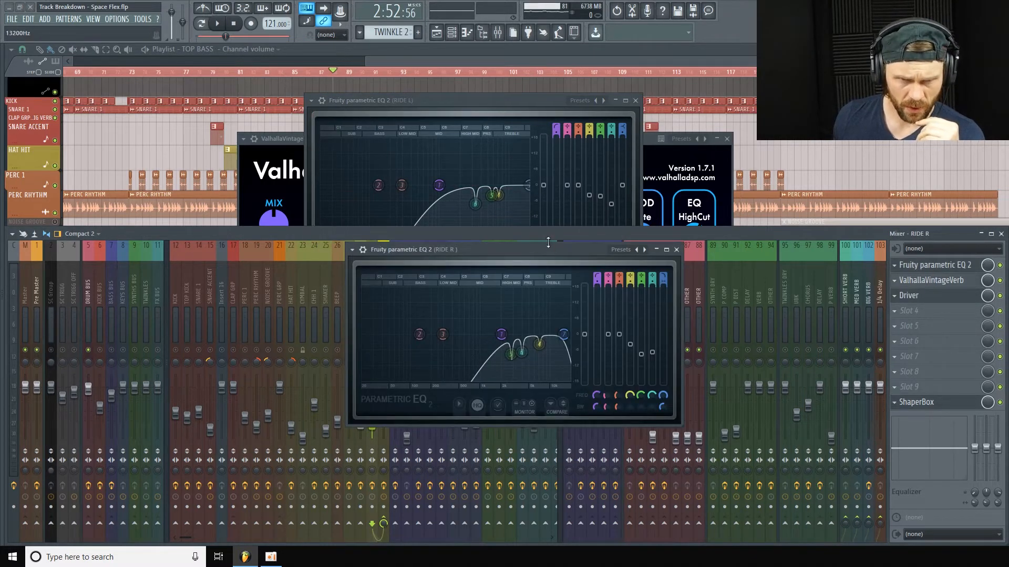
left_click_drag(551, 252, 377, 146)
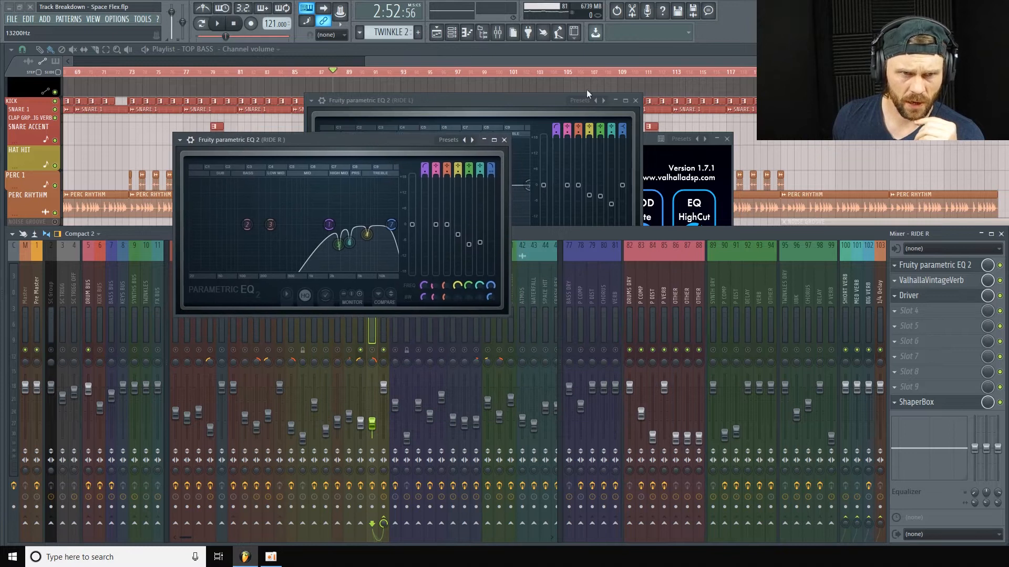
left_click(635, 100)
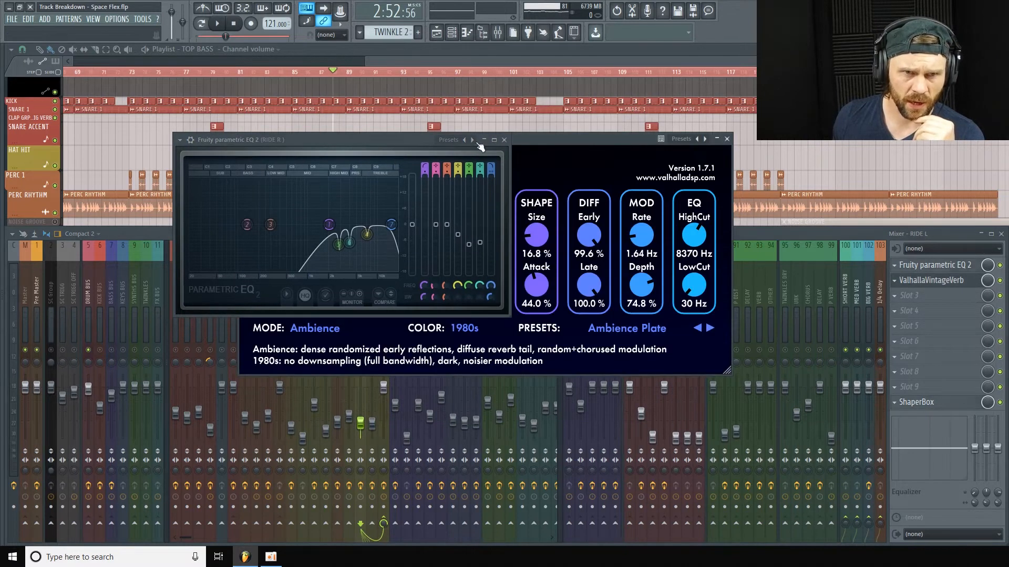
left_click_drag(411, 140, 352, 152)
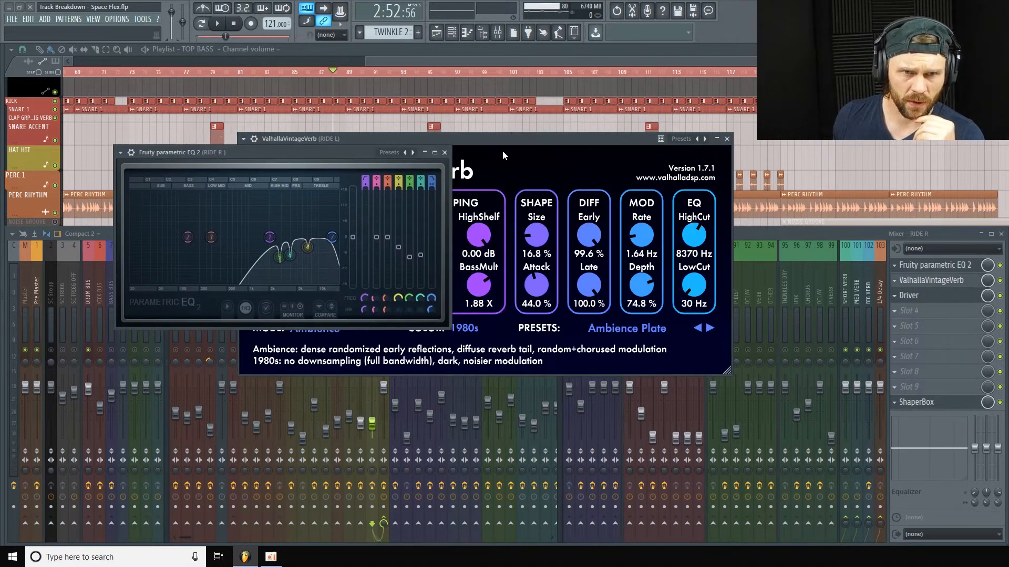
left_click(444, 152)
Close the RIDE L reverb and examine the ValhallaVintageVerb settings on the RIDE R channel
left_click_drag(485, 139, 525, 75)
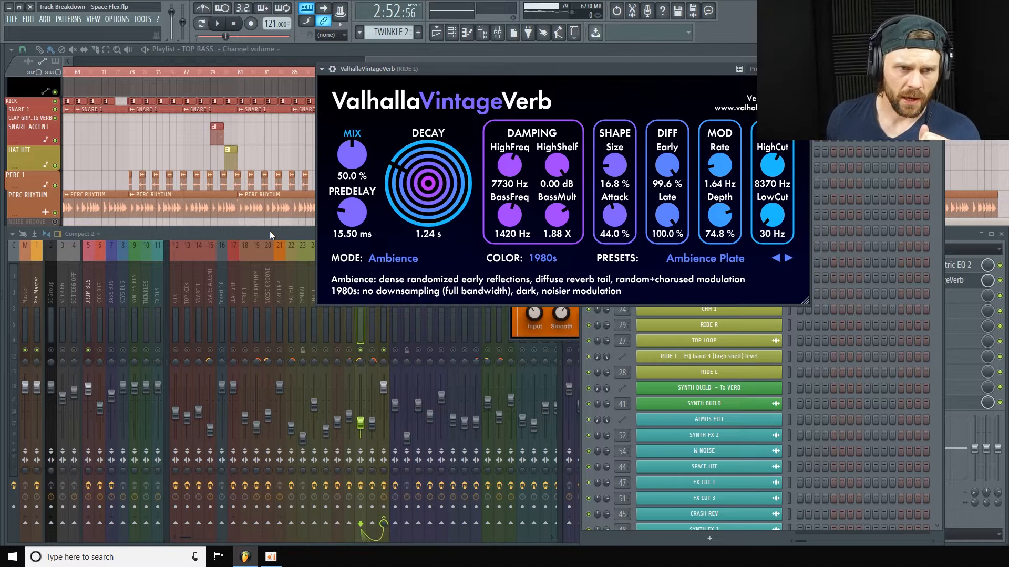
key("F9")
left_click(931, 280)
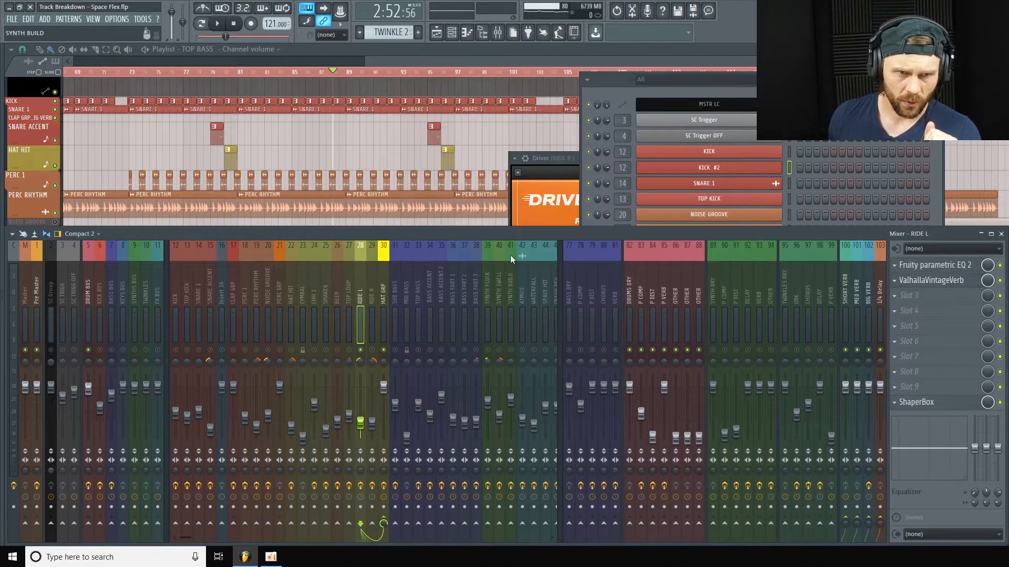
left_click(372, 299)
left_click(953, 284)
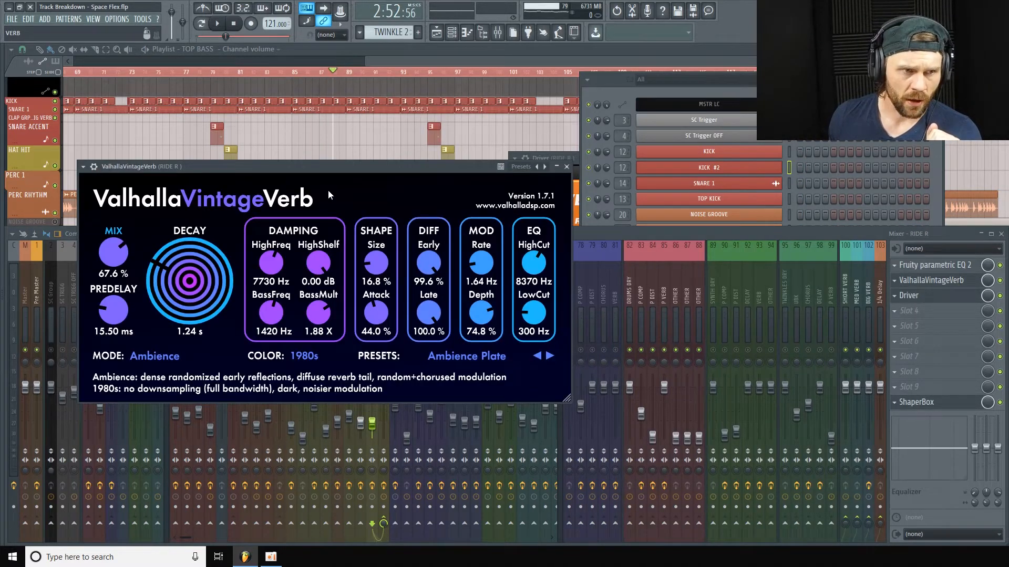
left_click_drag(338, 173, 355, 137)
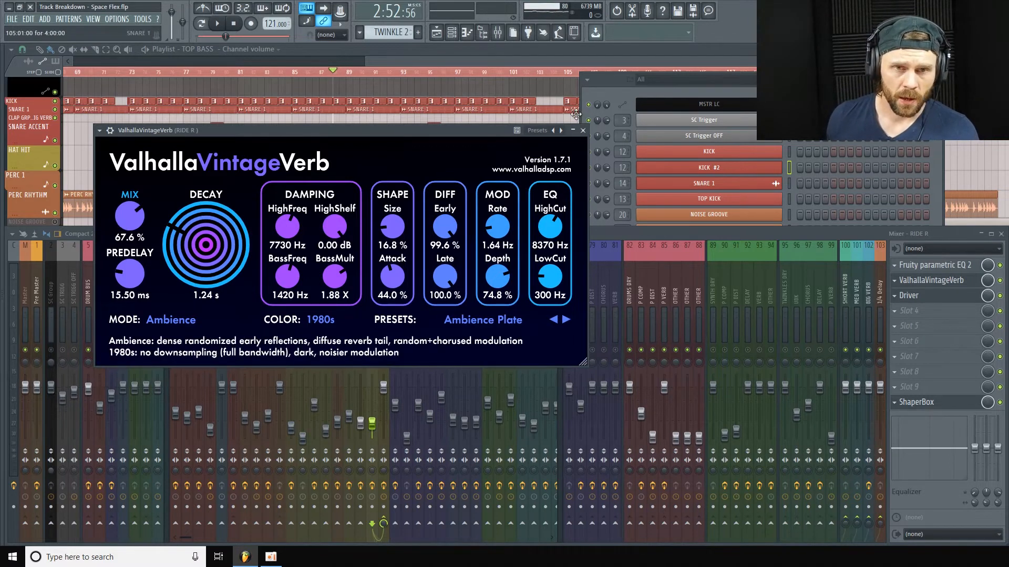
left_click_drag(506, 129, 639, 81)
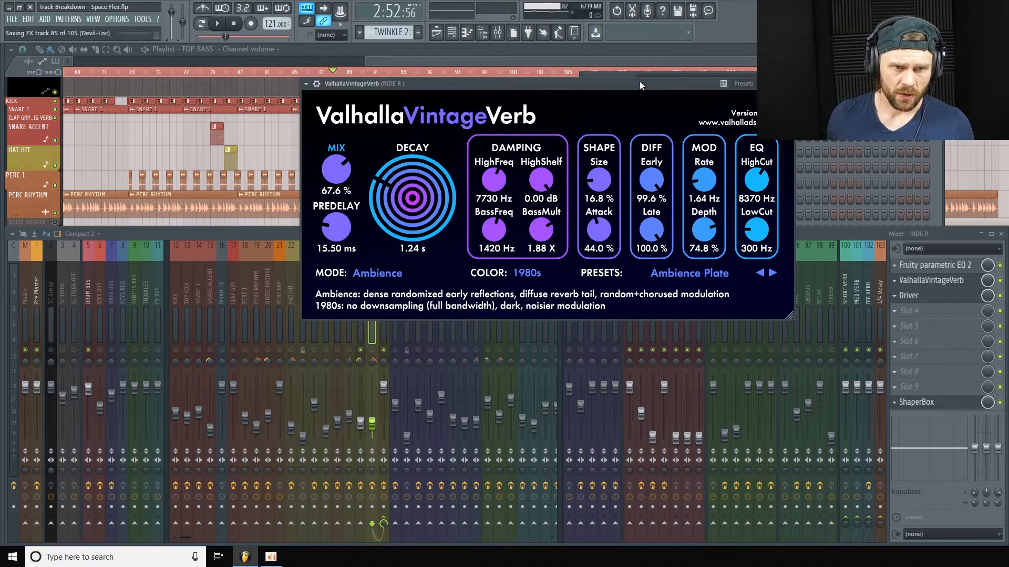
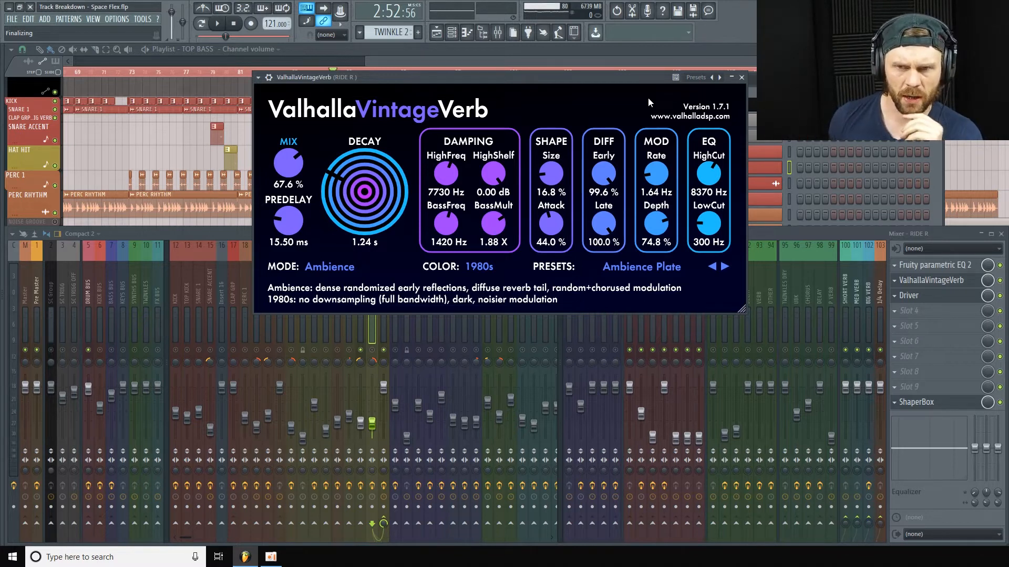
Examine the Driver distortion settings and the ShaperBox mid-band volume curve on RIDE R
left_click(952, 297)
left_click(996, 250)
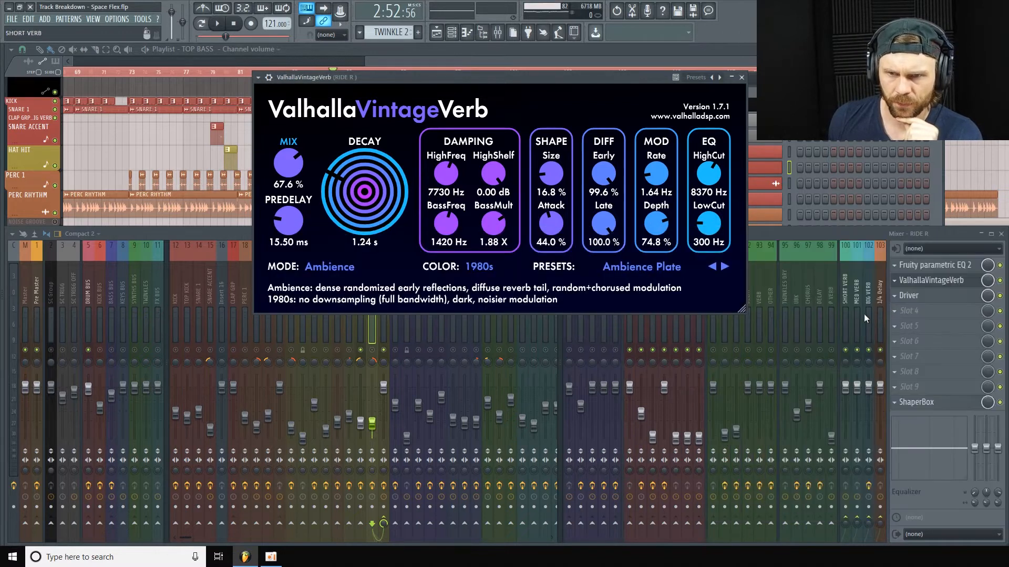
left_click(944, 298)
left_click_drag(681, 157, 585, 105)
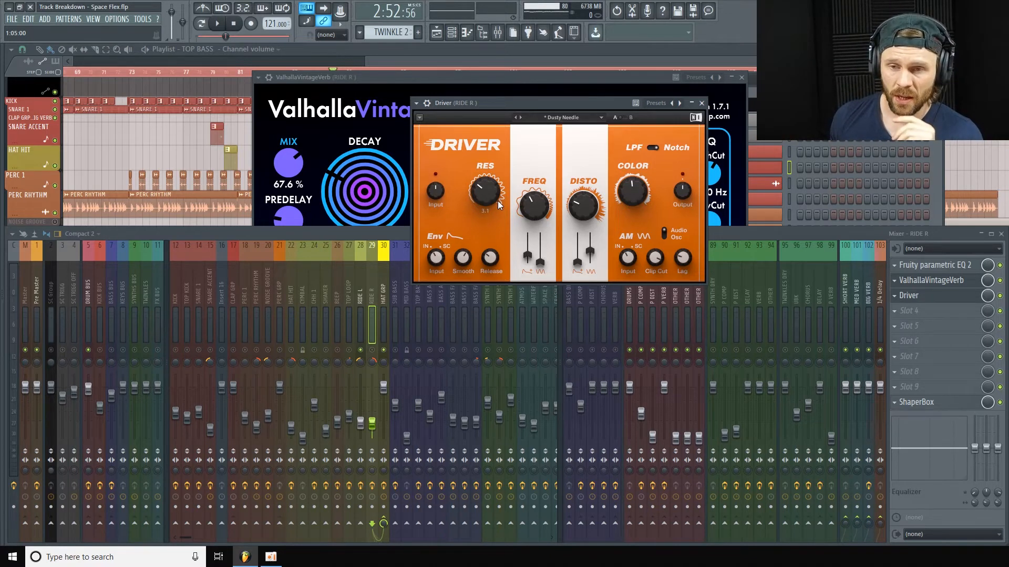
left_click(960, 409)
left_click_drag(949, 244, 629, 130)
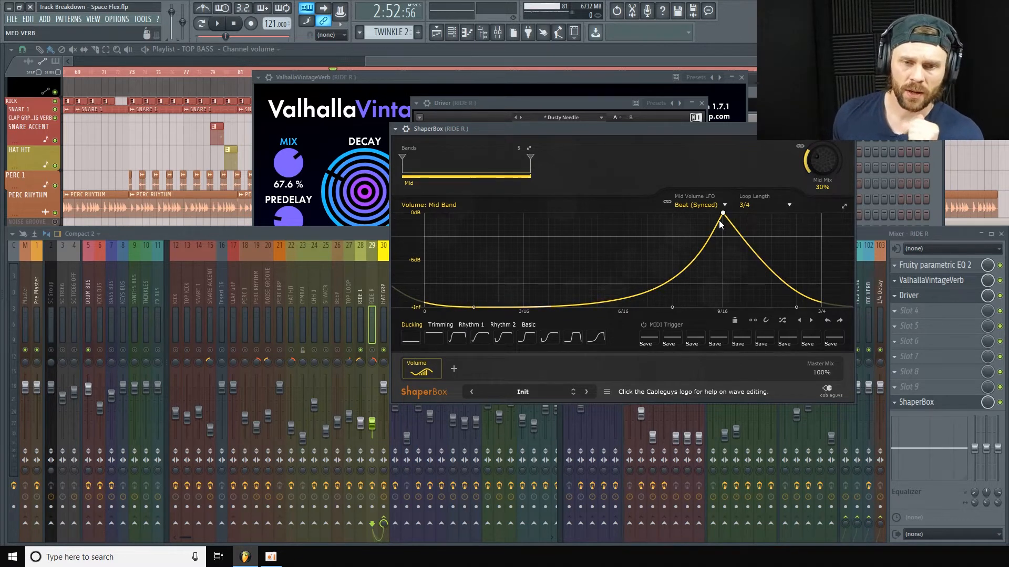
left_click_drag(709, 128, 699, 100)
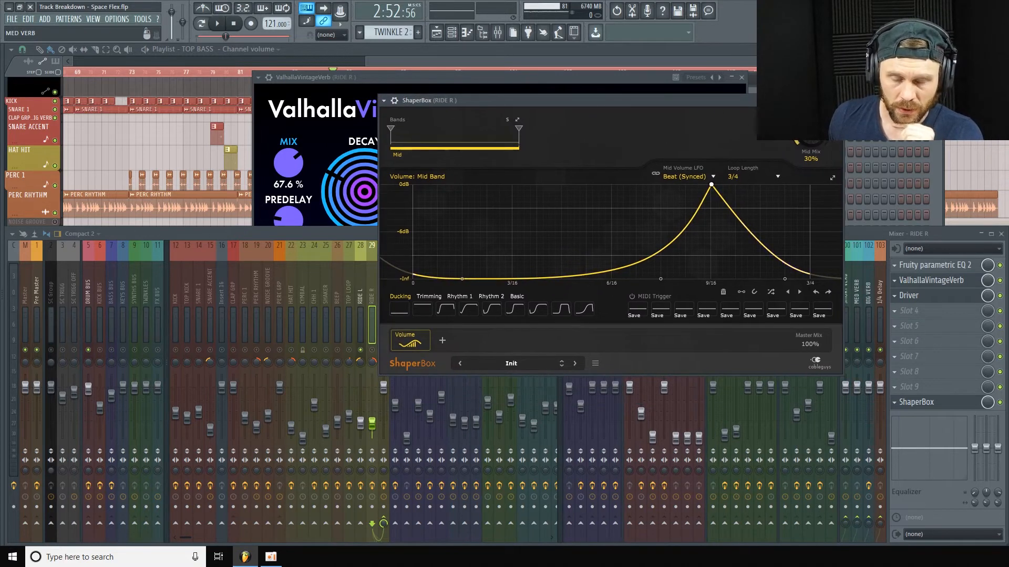
Hide and reopen the mixer, and examine the ShaperBox mid-band volume curve on RIDE R again
left_click(374, 359)
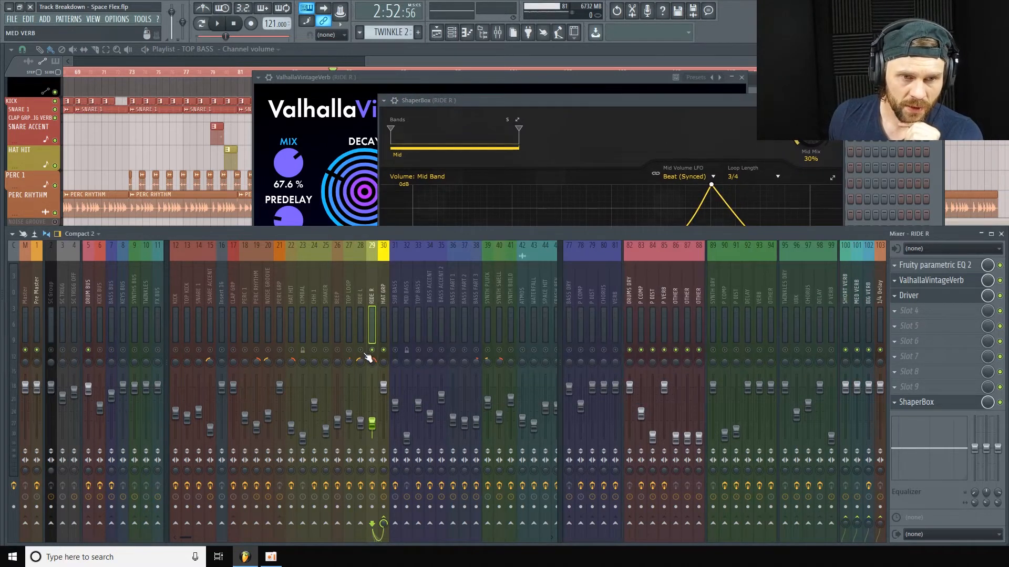
left_click(496, 56)
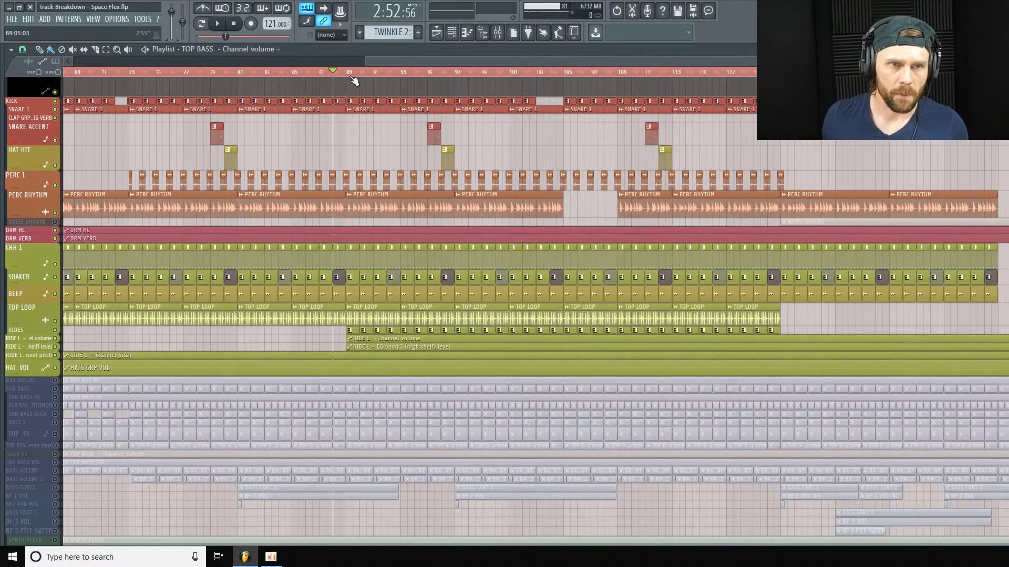
left_click(497, 33)
left_click(944, 409)
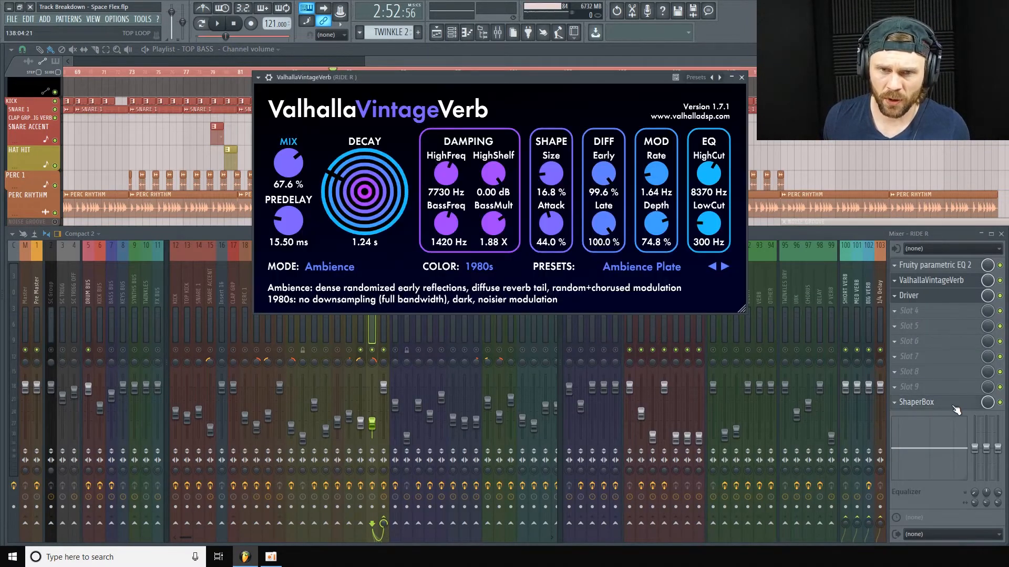
left_click(951, 410)
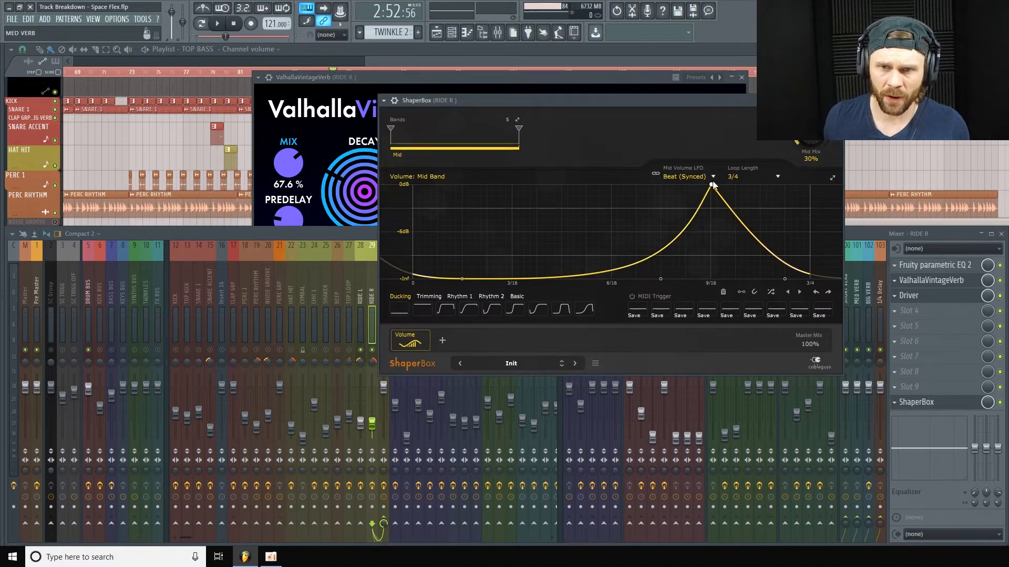
Play the arrangement from bar 89 and show the RIDE R channel's ShaperBox during playback
left_click(544, 60)
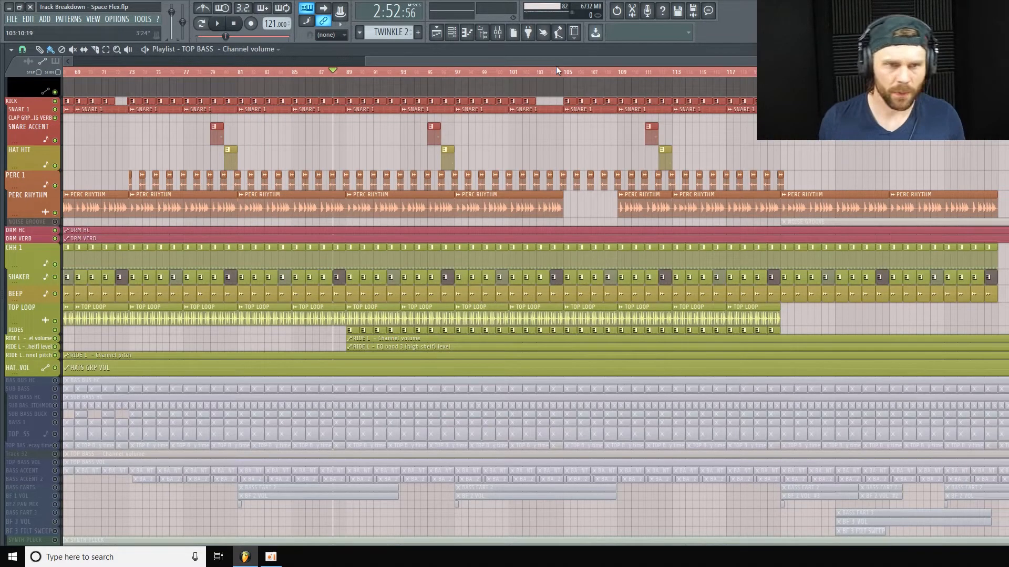
left_click(346, 72)
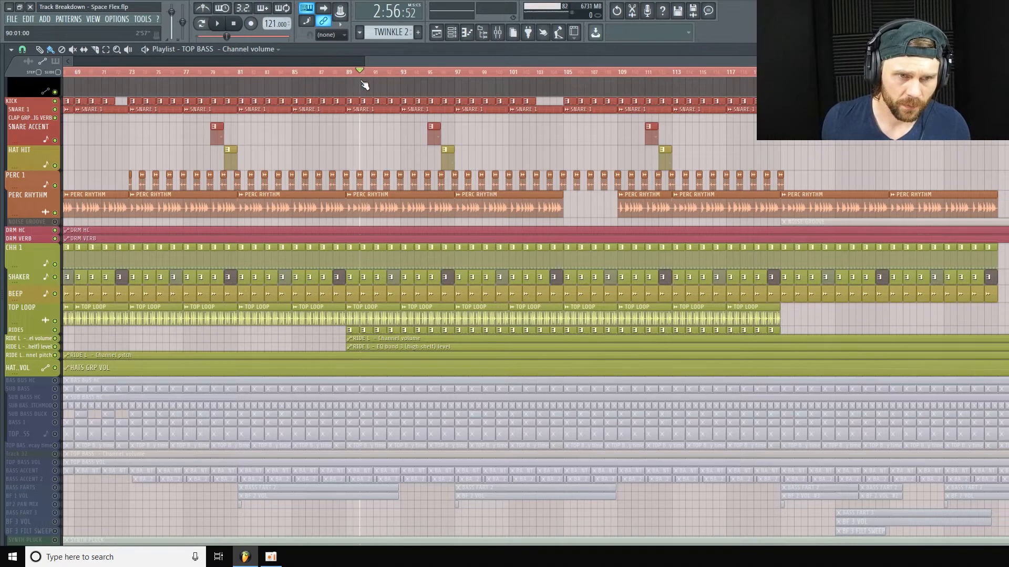
key("space")
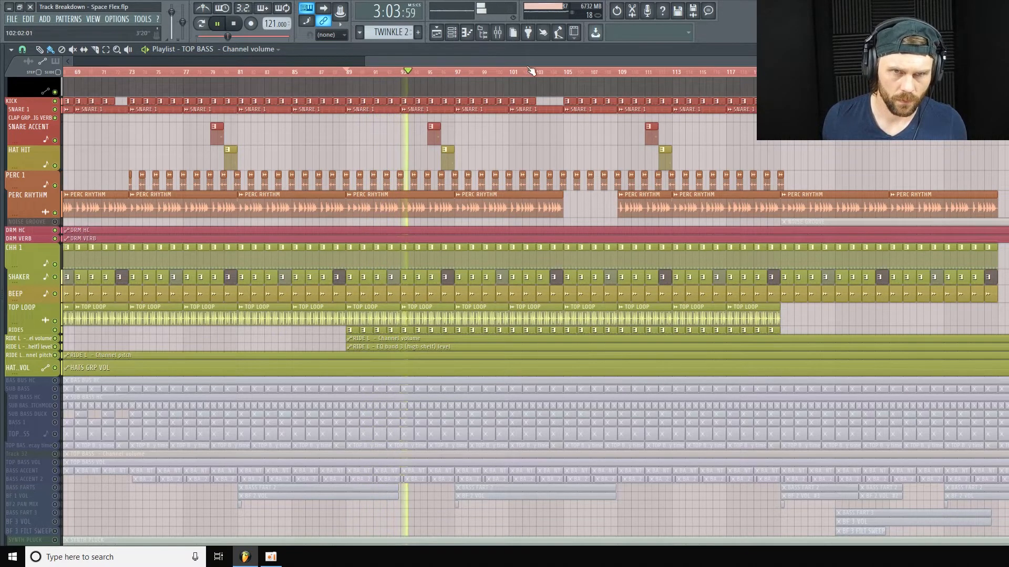
left_click(513, 33)
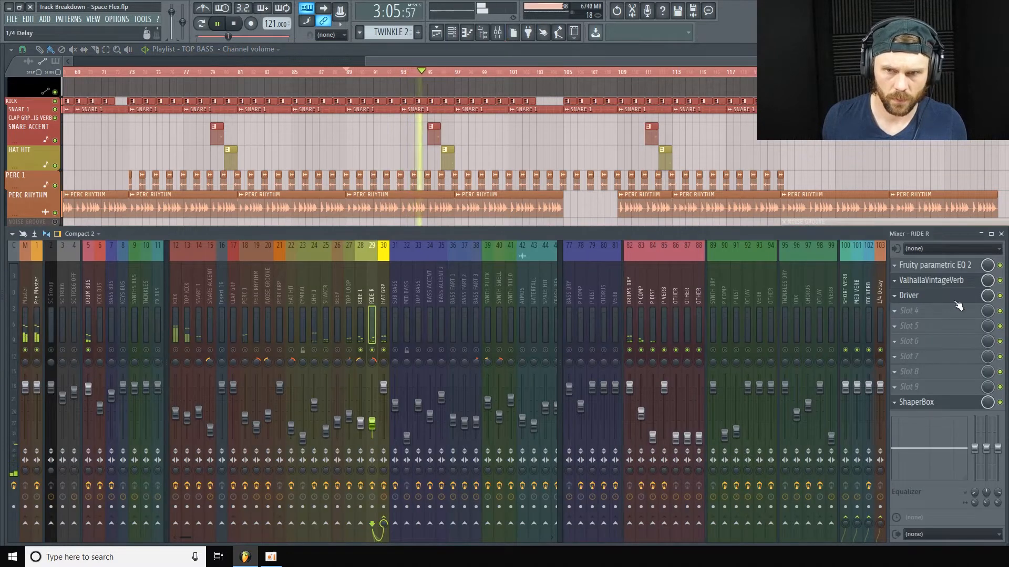
left_click(953, 403)
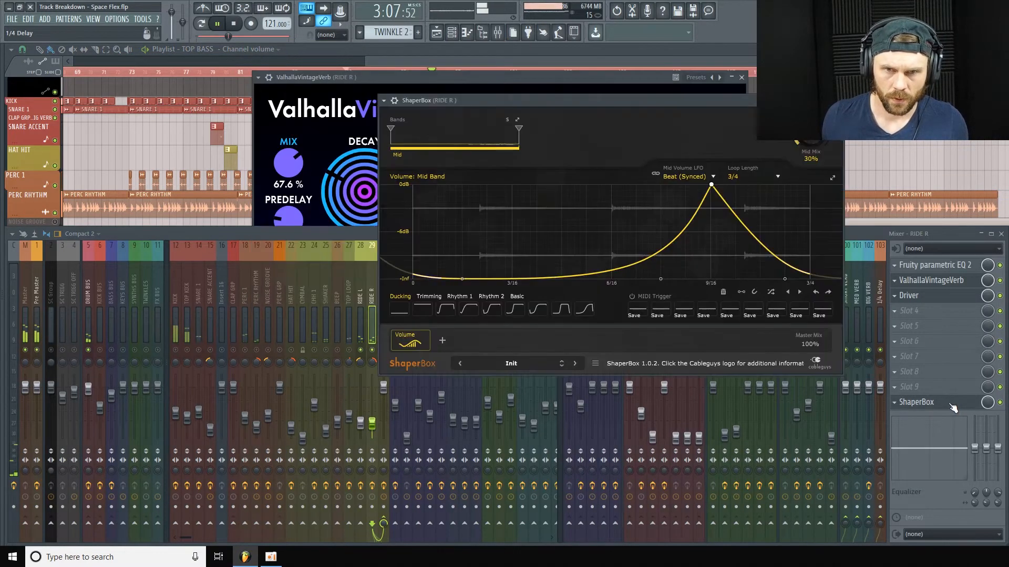
Audition the RIDE R ShaperBox Mid Mix at 100%, return it to 30%, and stop playback with the plugins closed
left_click_drag(814, 141, 816, 142)
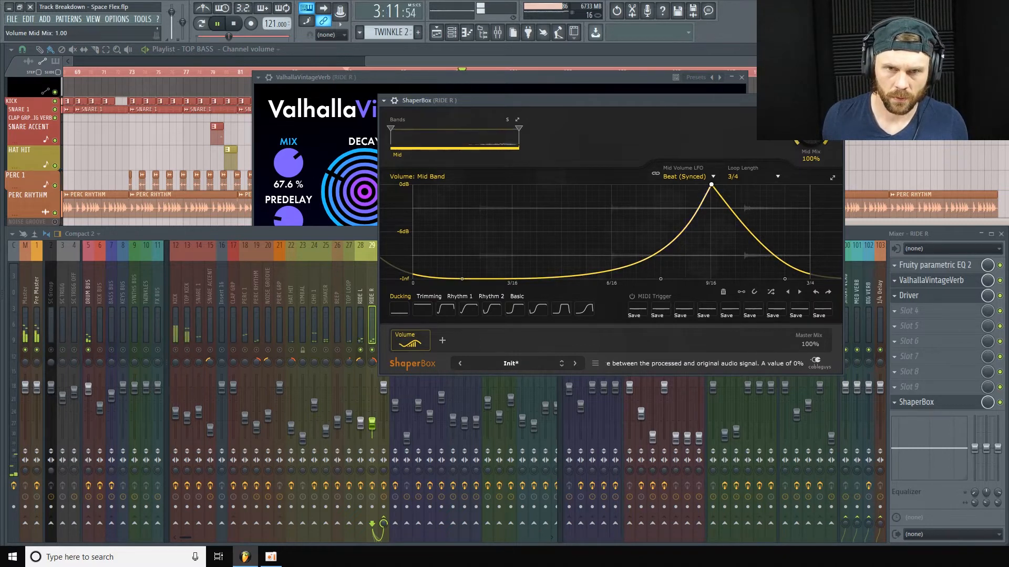
left_click_drag(811, 137, 810, 178)
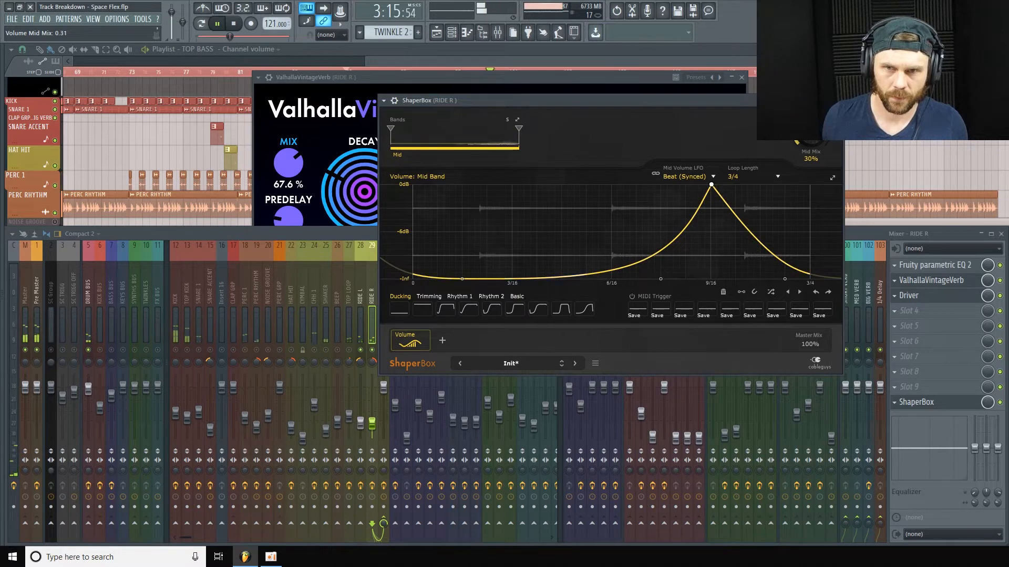
key("Escape")
left_click(748, 78)
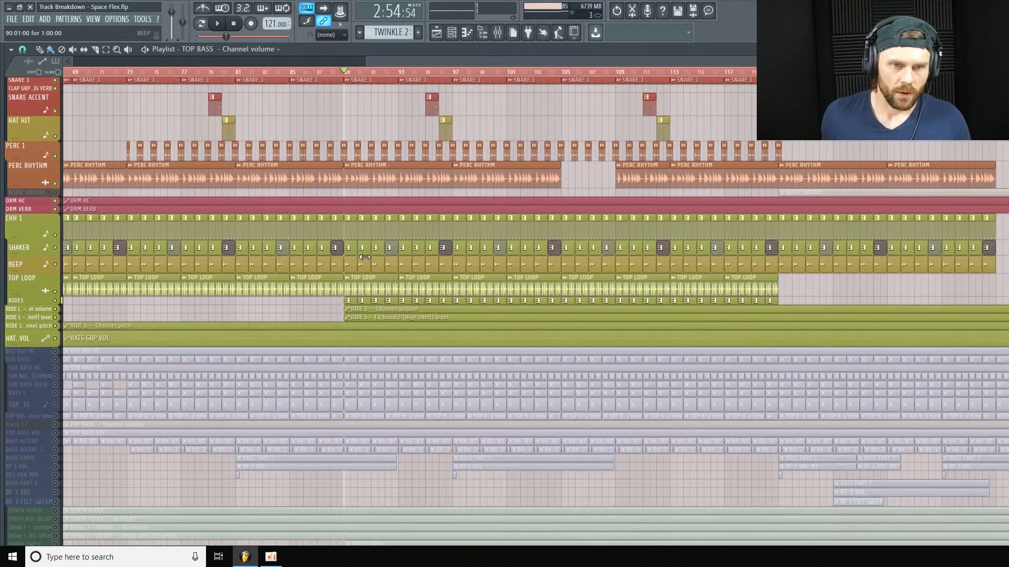
Enlarge the RIDE L and HATS GRP VOL automation tracks in the playlist and inspect the RIDE L sampler channel
scroll(293, 253, "down", 3)
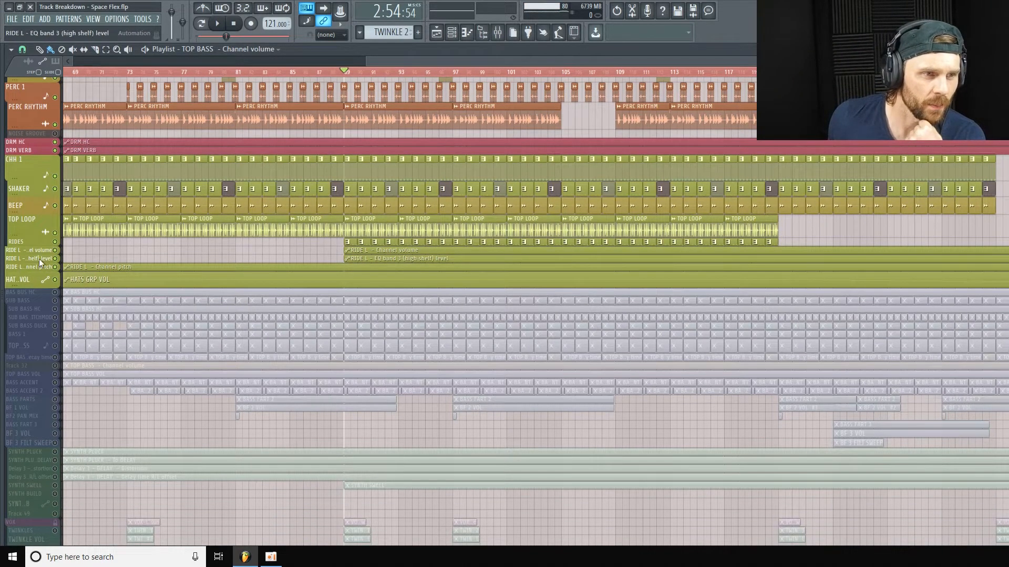
left_click_drag(32, 263, 38, 337)
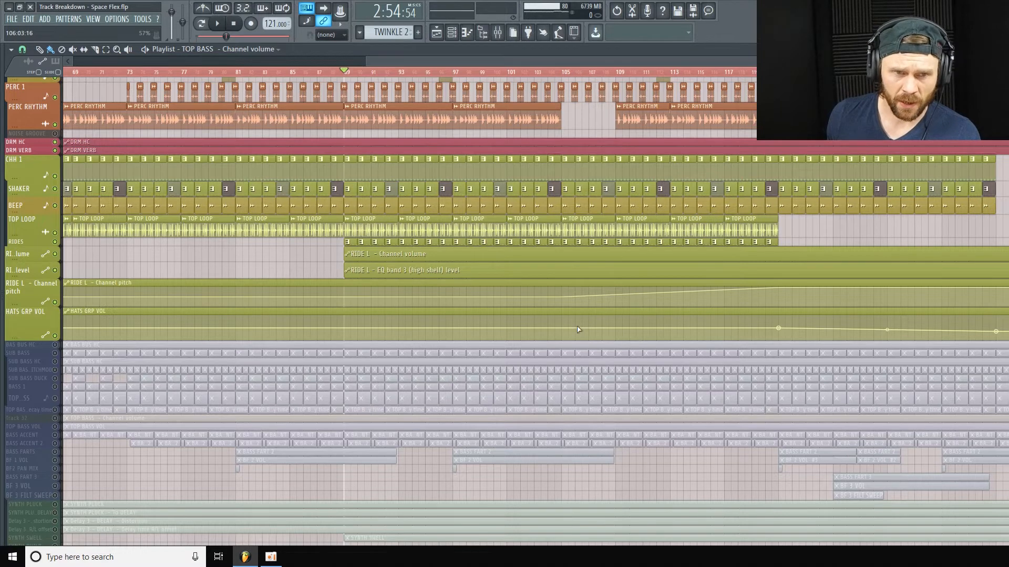
left_click(452, 35)
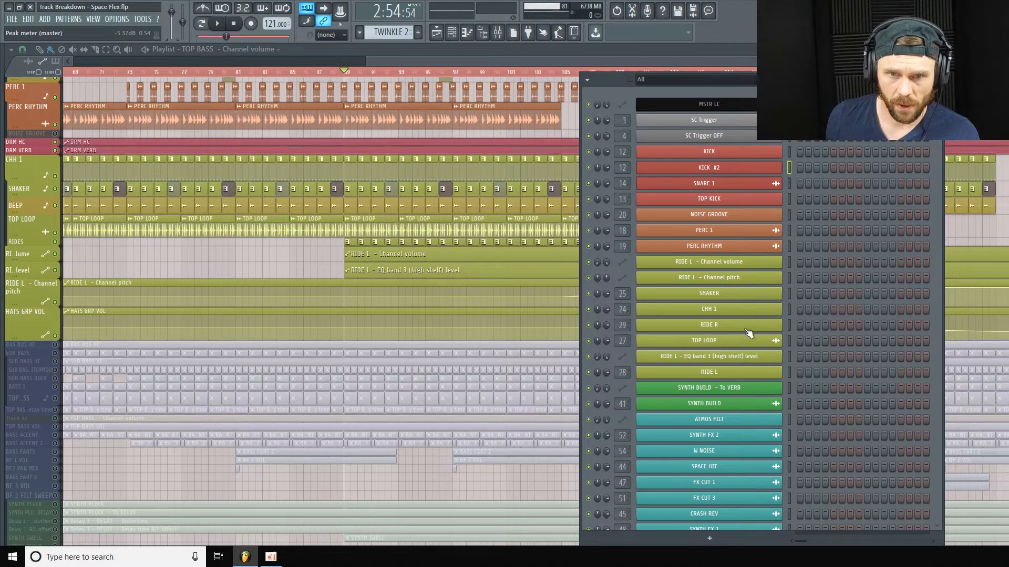
left_click(724, 374)
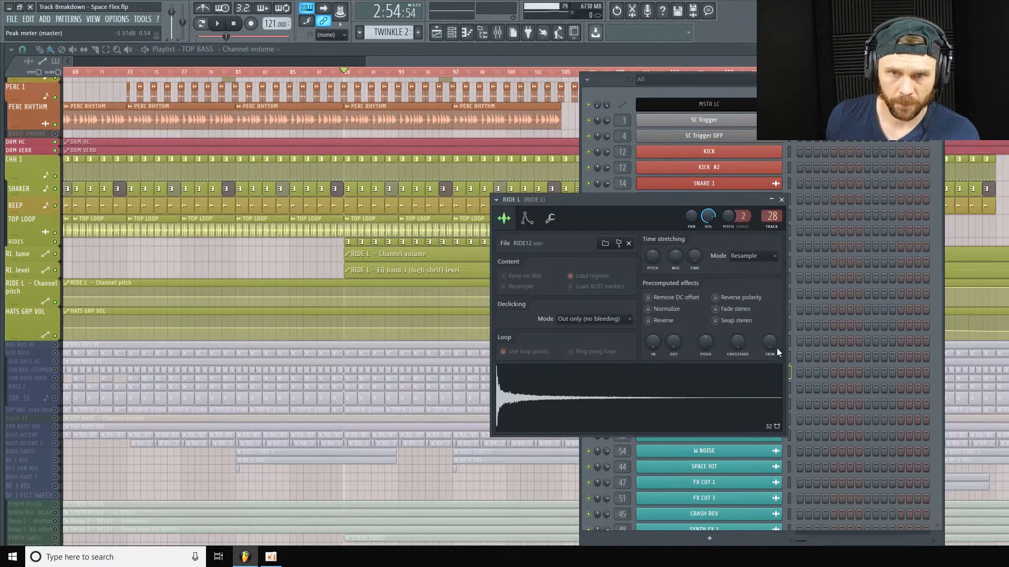
left_click(533, 61)
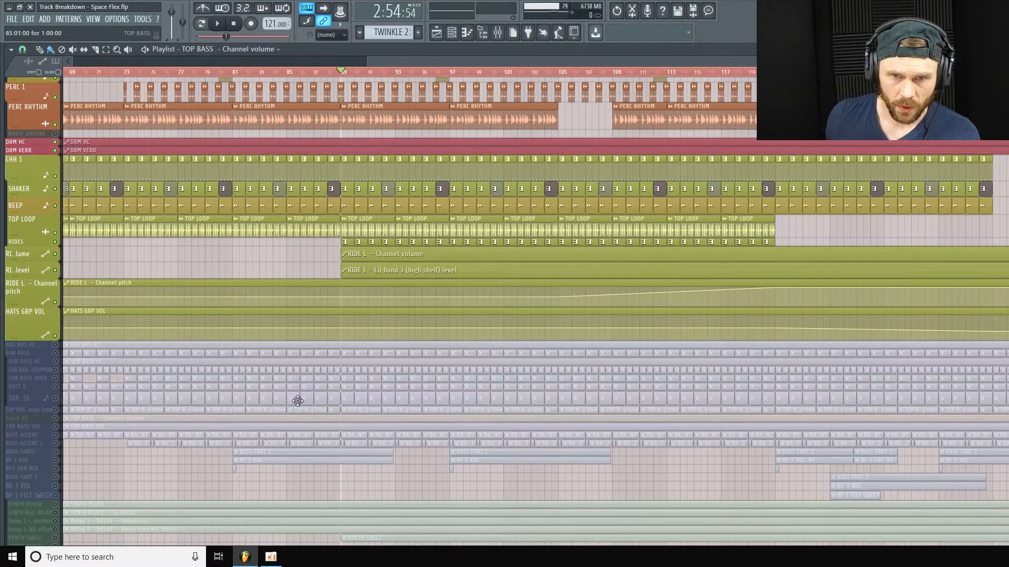
Play the rides from bar 105 with the mixer open, switching from the soloed rides to all channels before stopping
scroll(699, 217, "right", 5)
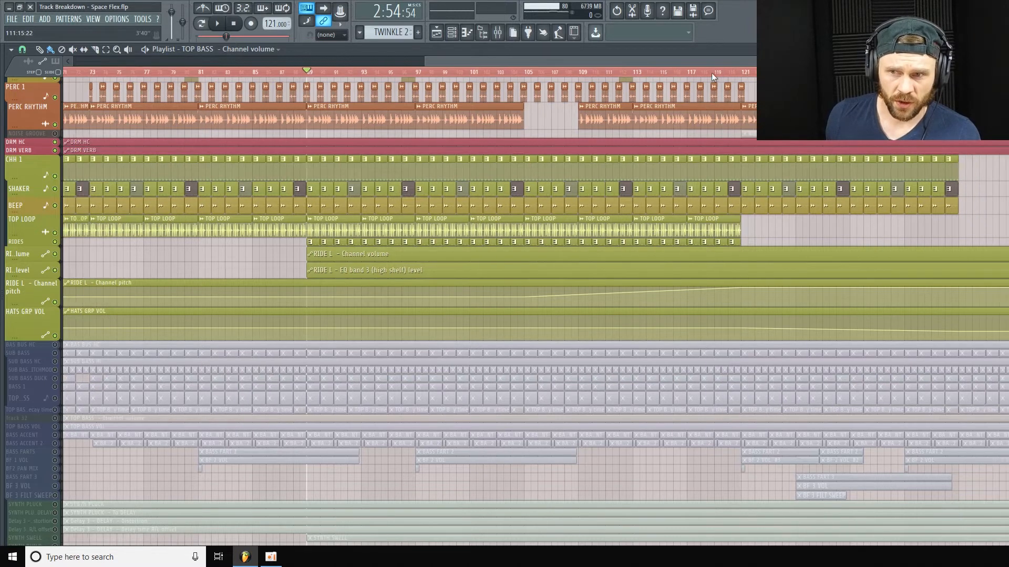
scroll(727, 85, "left", 3)
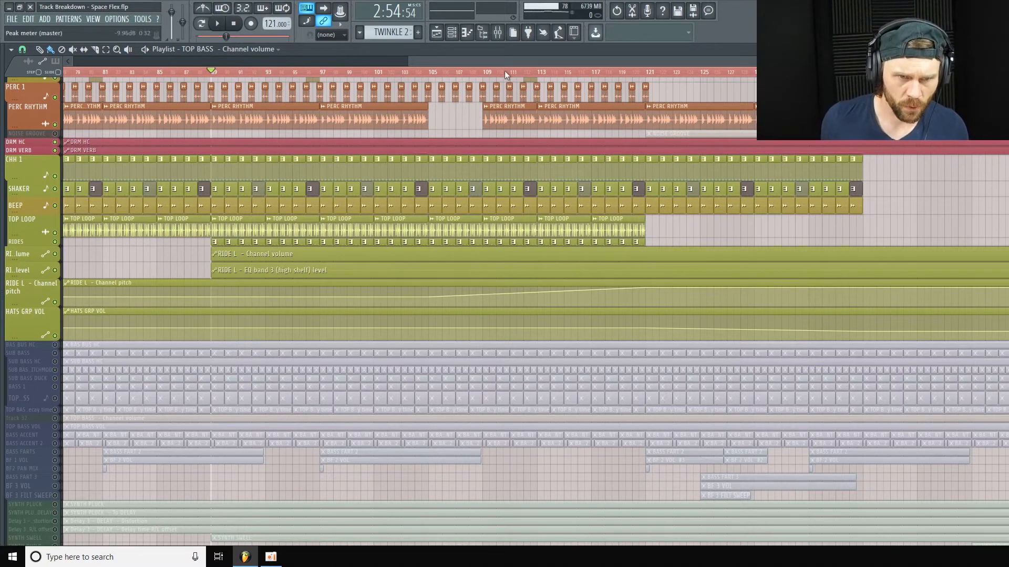
left_click(434, 76)
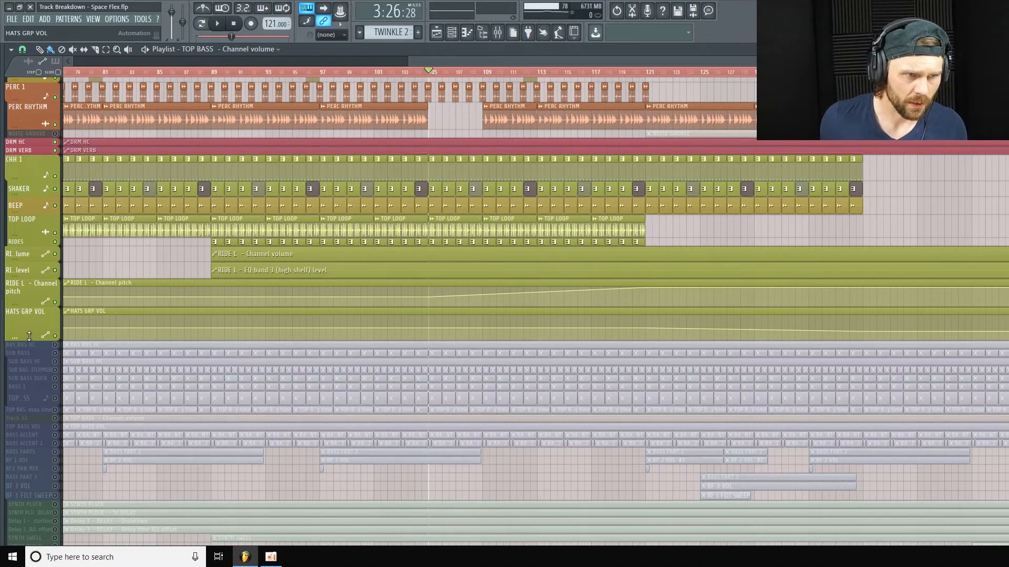
left_click_drag(29, 336, 29, 333)
left_click(505, 33)
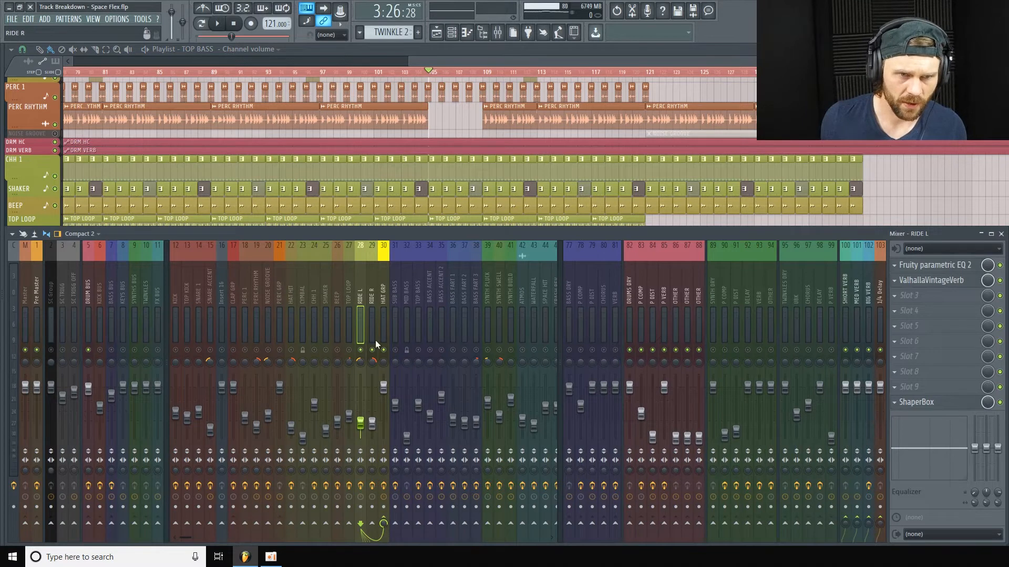
key("space")
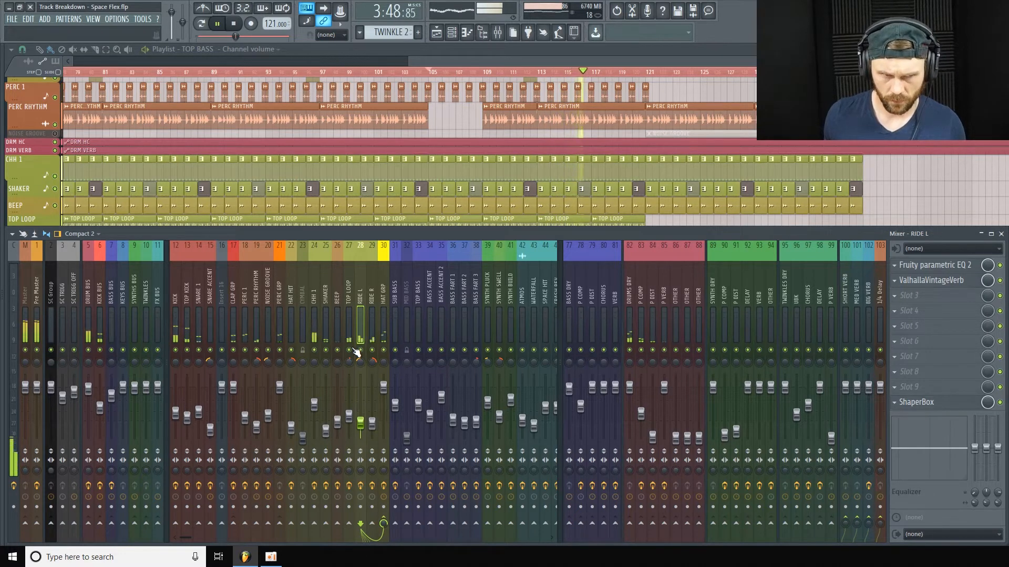
key("space")
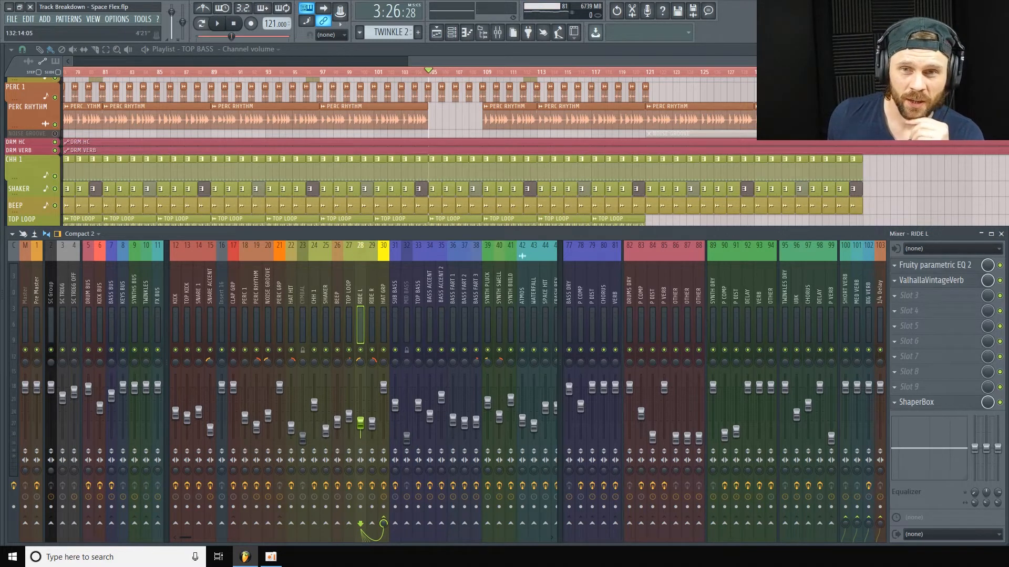
Reduce the height of the RIDE L pitch and HATS GRP VOL tracks, and unmute and enlarge the NOISE GROOVE track
key("F9")
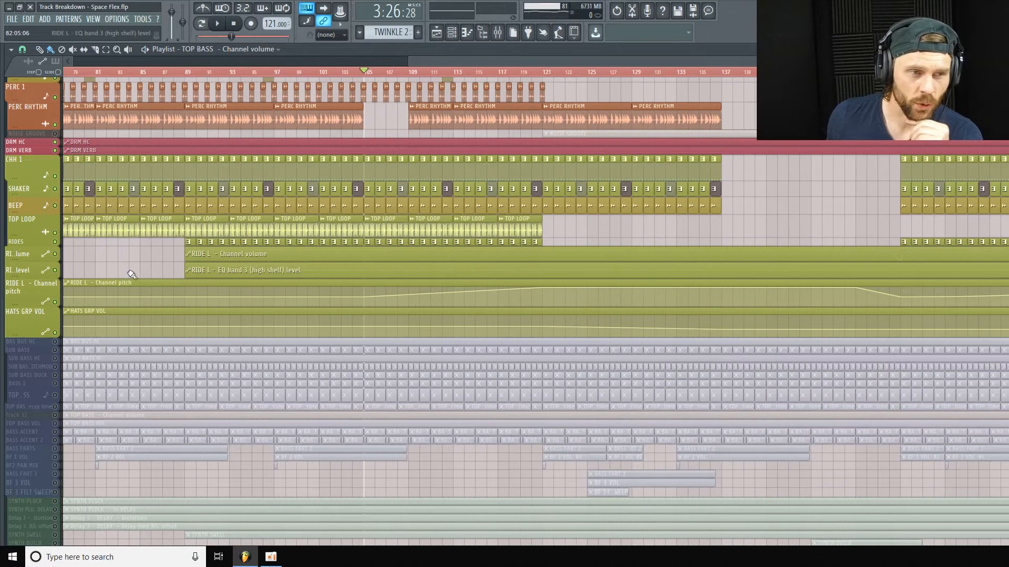
left_click_drag(25, 304, 27, 321)
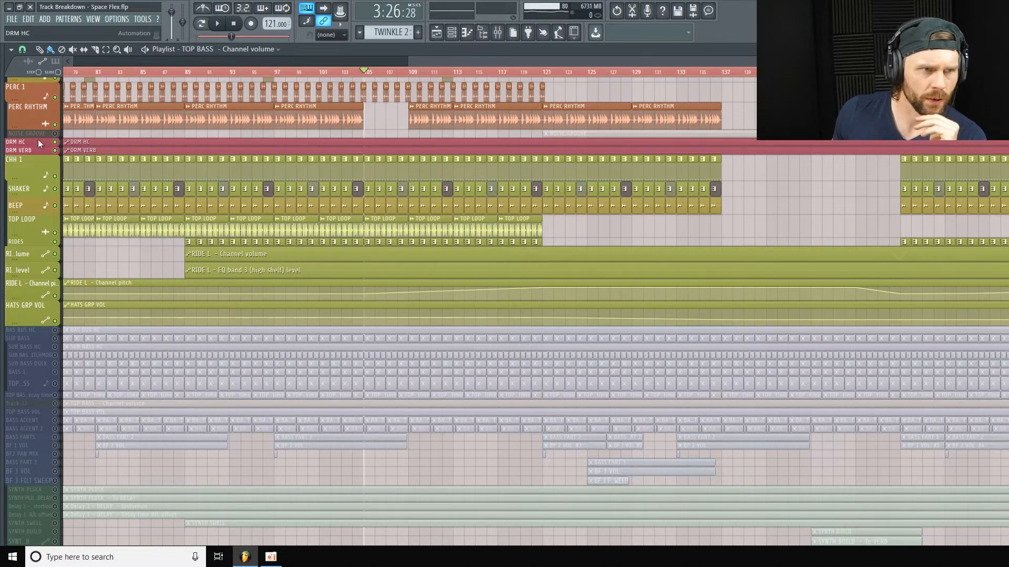
left_click_drag(33, 137, 26, 171)
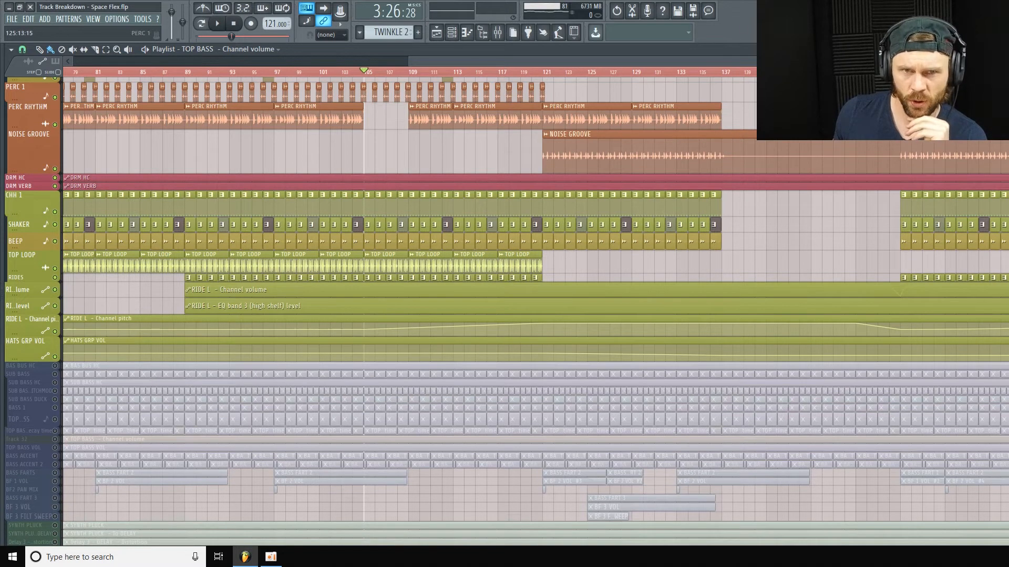
Place the playback position at bar 121, where the NOISE GROOVE clip starts
key("Page_Down")
key("Page_Down")
key("Page_Down")
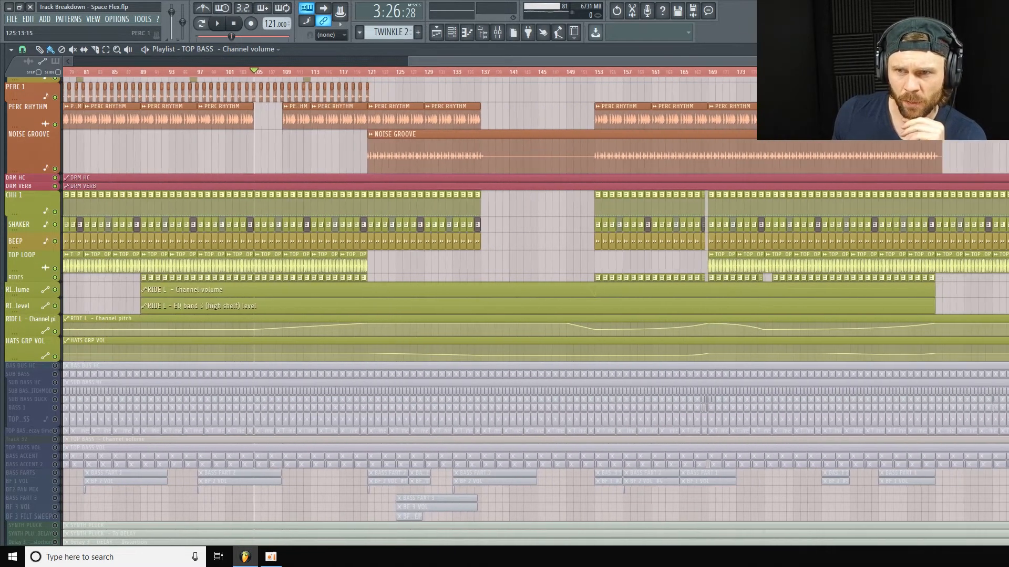
key("Page_Up")
key("Page_Up")
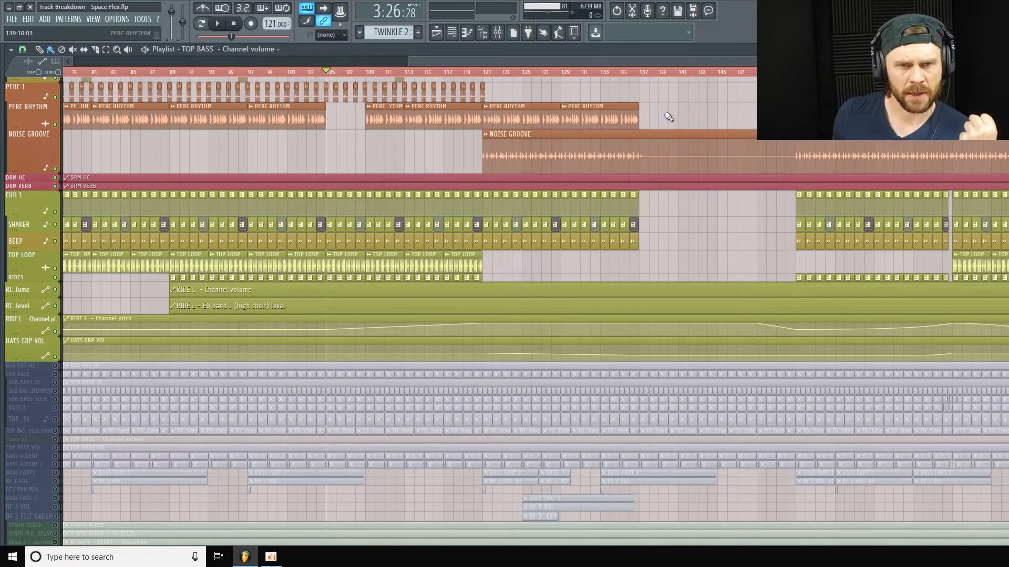
left_click_drag(606, 61, 529, 87)
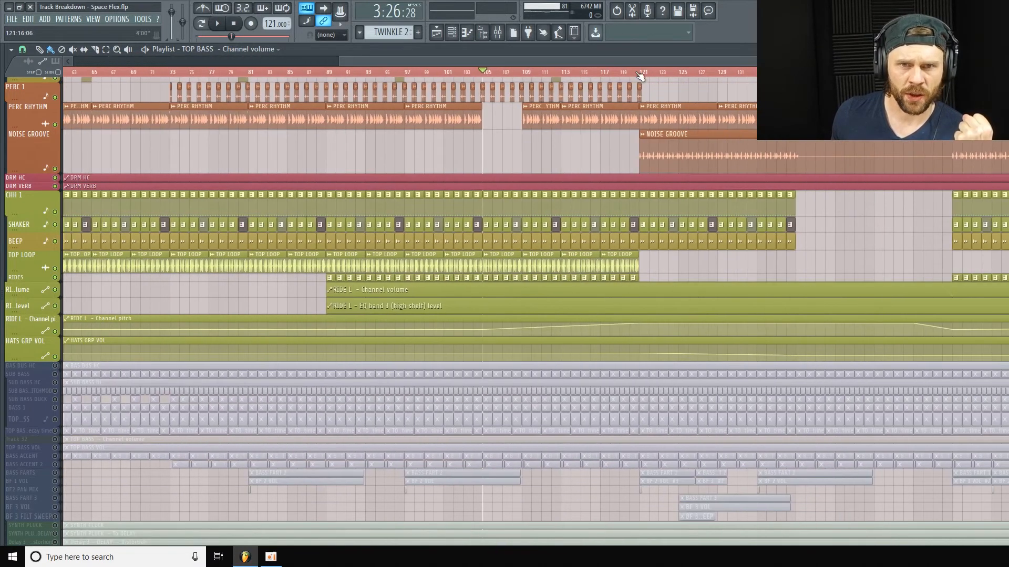
left_click(642, 72)
scroll(469, 199, "up", 1)
scroll(469, 199, "up", 4)
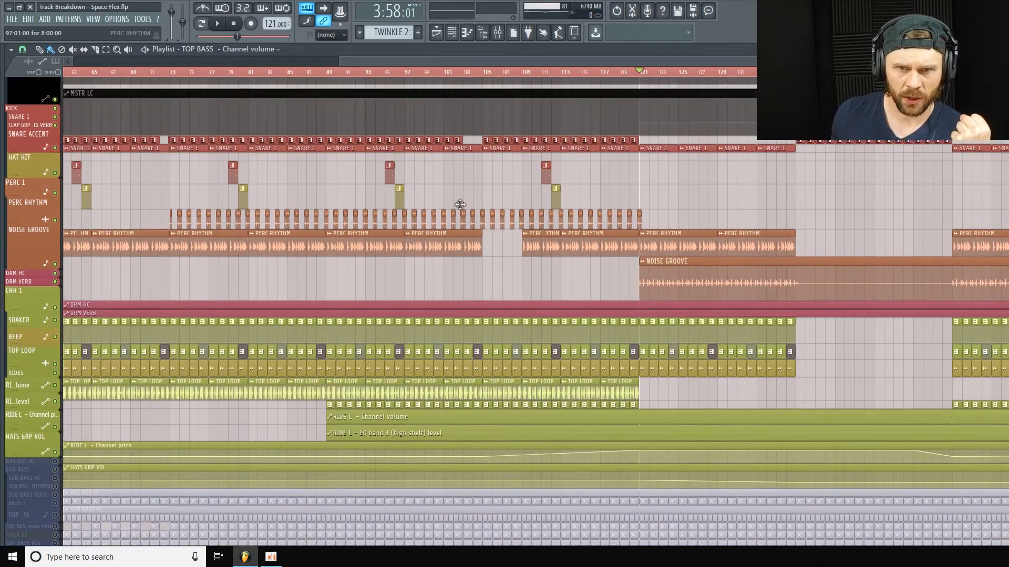
scroll(470, 199, "down", 2)
scroll(589, 148, "down", 3)
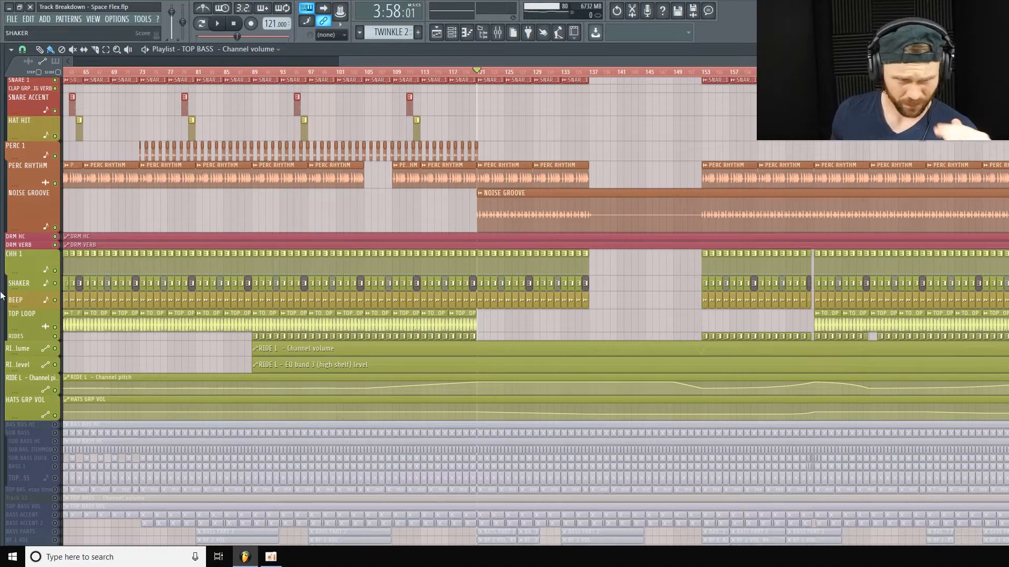
Solo the NOISE GROOVE mixer channel and play its further enlarged playlist track from bar 121
mouse_move(40, 234)
left_mouse_down()
mouse_move(40, 223)
mouse_move(39, 245)
left_mouse_up()
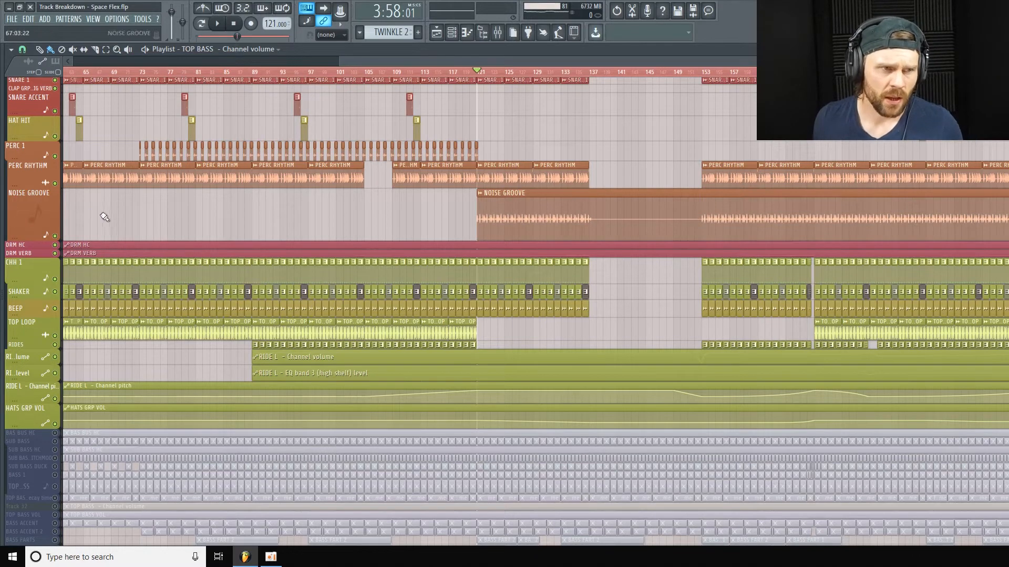
left_click(498, 33)
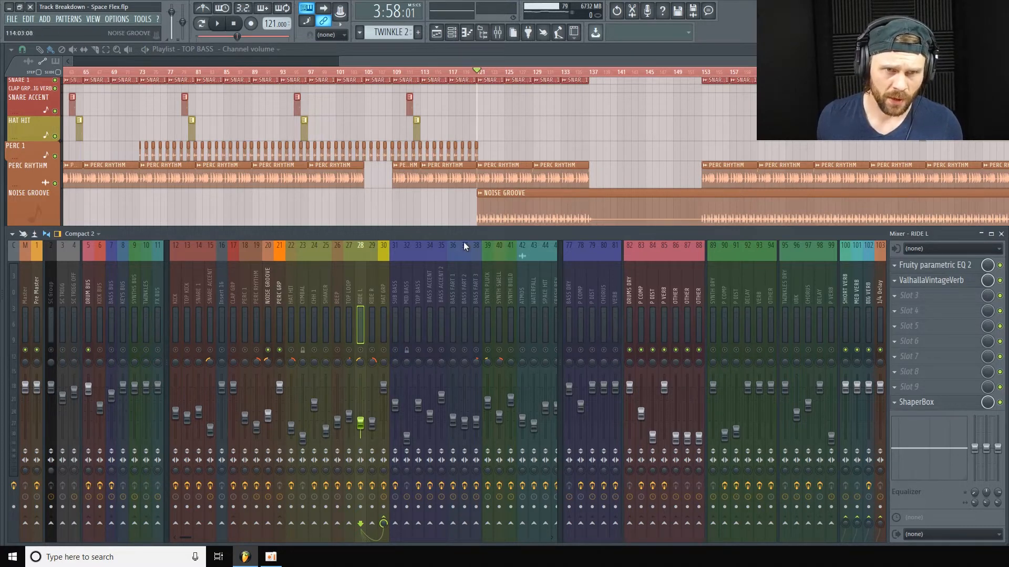
key("F9")
scroll(14, 173, "down", 3)
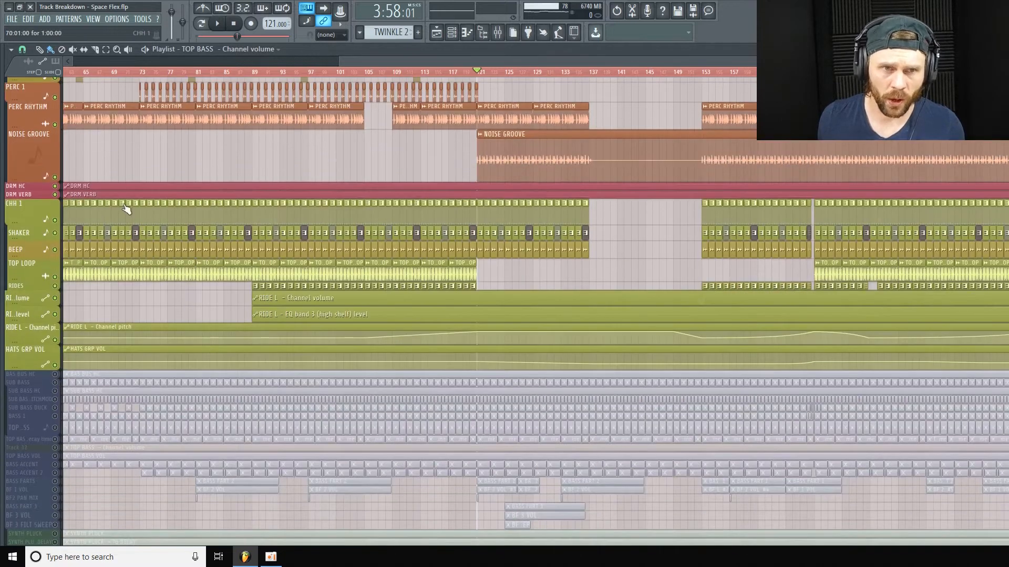
left_click_drag(22, 175, 23, 185)
key("space")
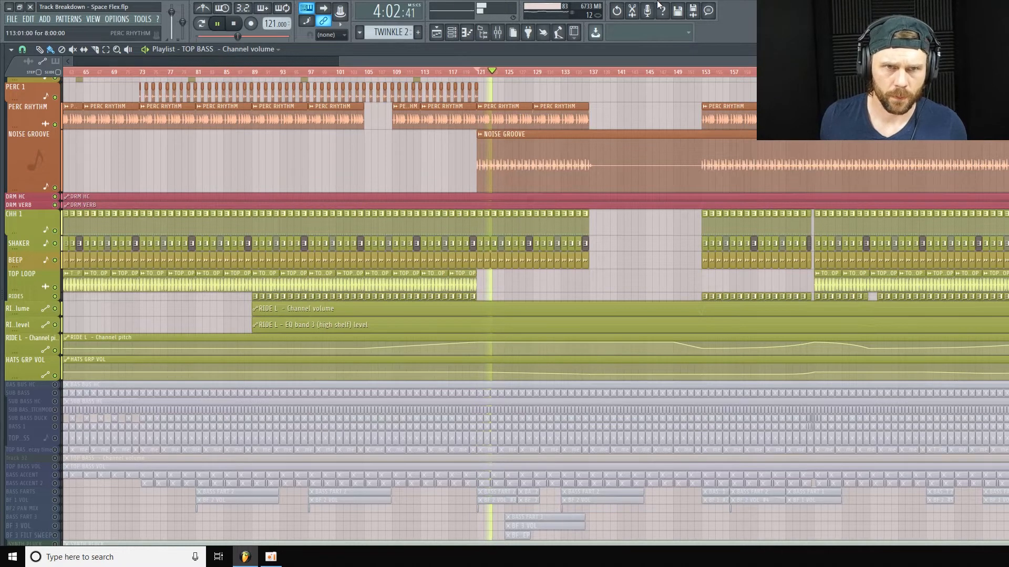
Show the NOISE GROOVE mixer channel's effects, including Fruity Balance, while the groove plays, and stop playback
key("F9")
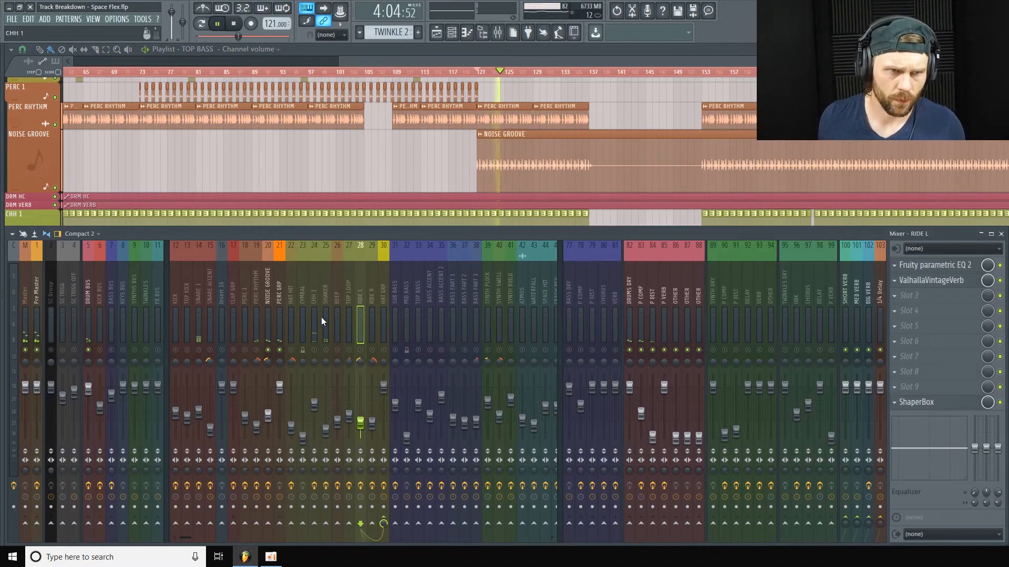
left_click(269, 284)
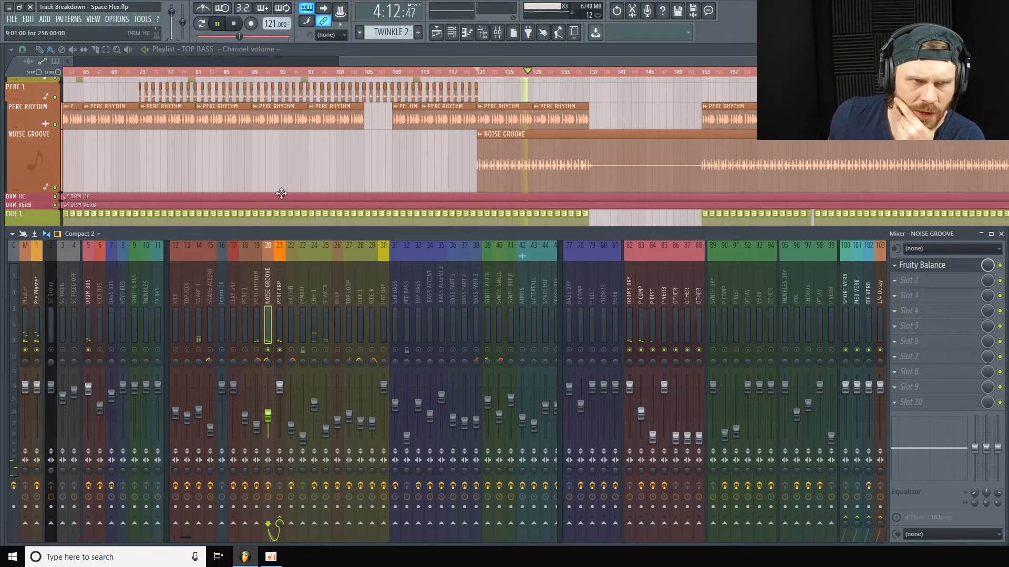
left_click(242, 23)
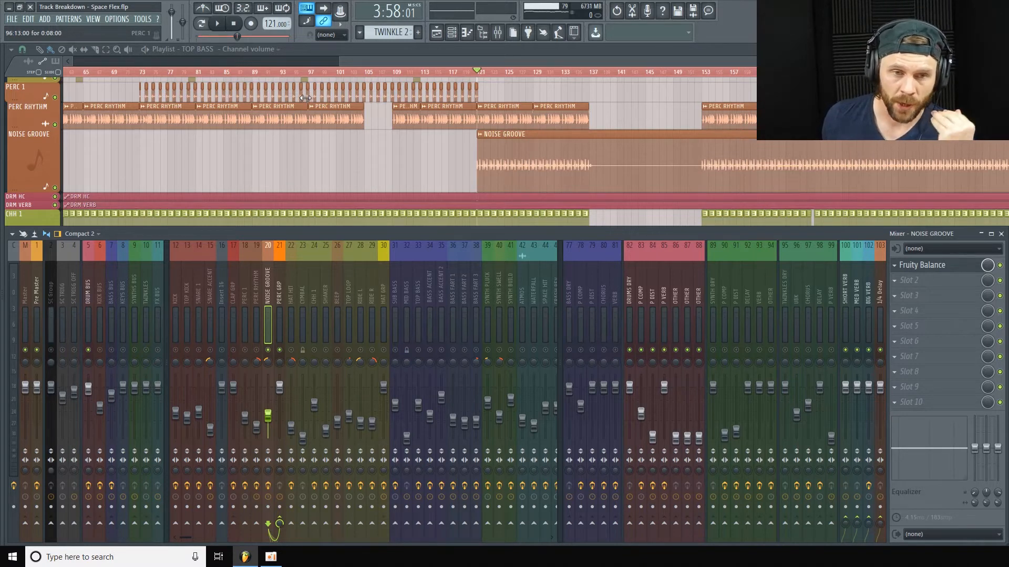
Hide the mixer and reduce the height of the NOISE GROOVE playlist track
key("F9")
left_click_drag(30, 192, 36, 151)
scroll(348, 128, "up", 3)
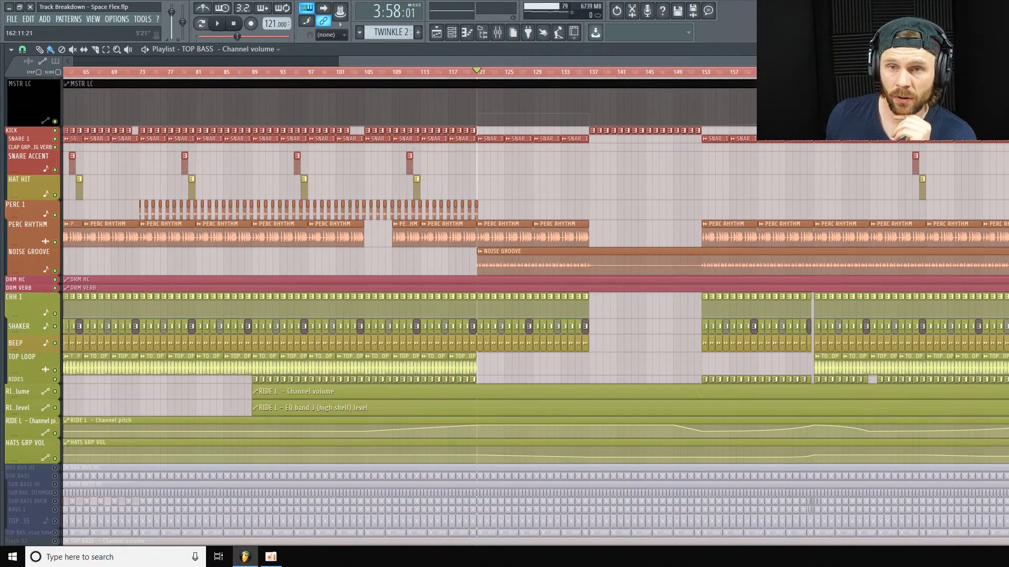
Place the playback position at bar 167 and briefly play the transition with the NOISE GROOVE channel still soloed
scroll(547, 183, "down", 4, "ctrl")
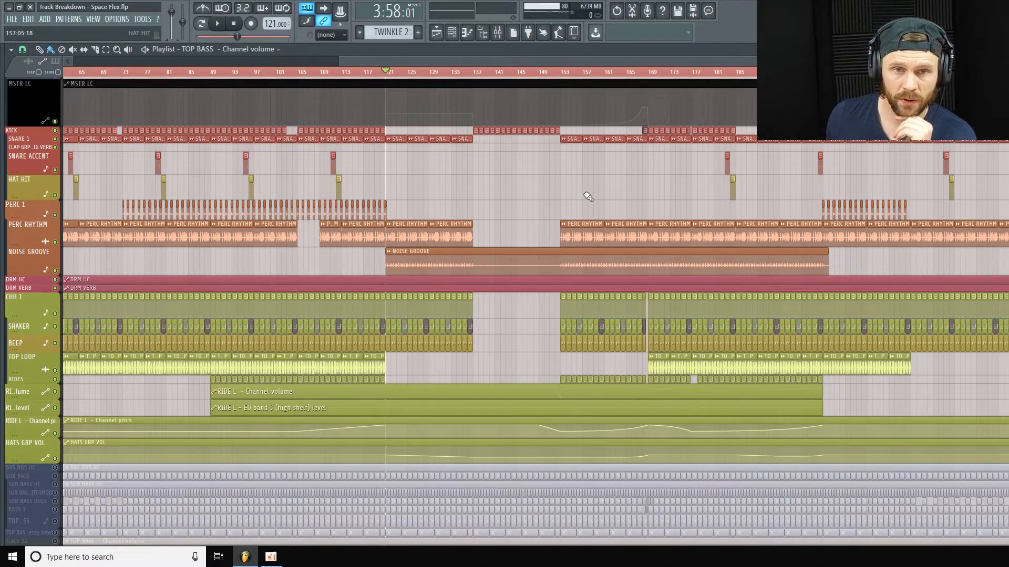
left_click_drag(623, 62, 502, 84)
left_click_drag(605, 59, 432, 67)
left_click_drag(358, 77, 625, 99)
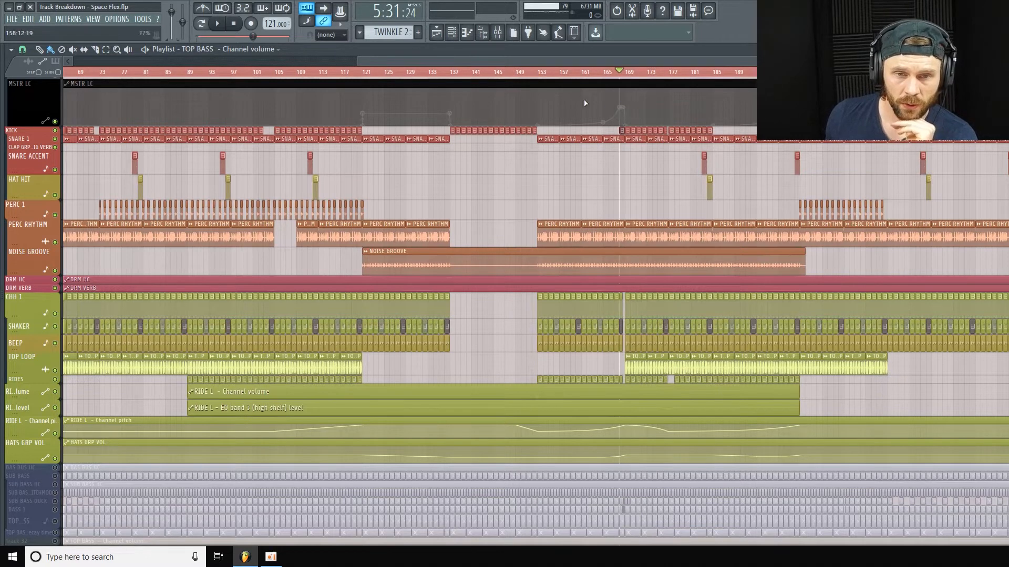
left_click(620, 77)
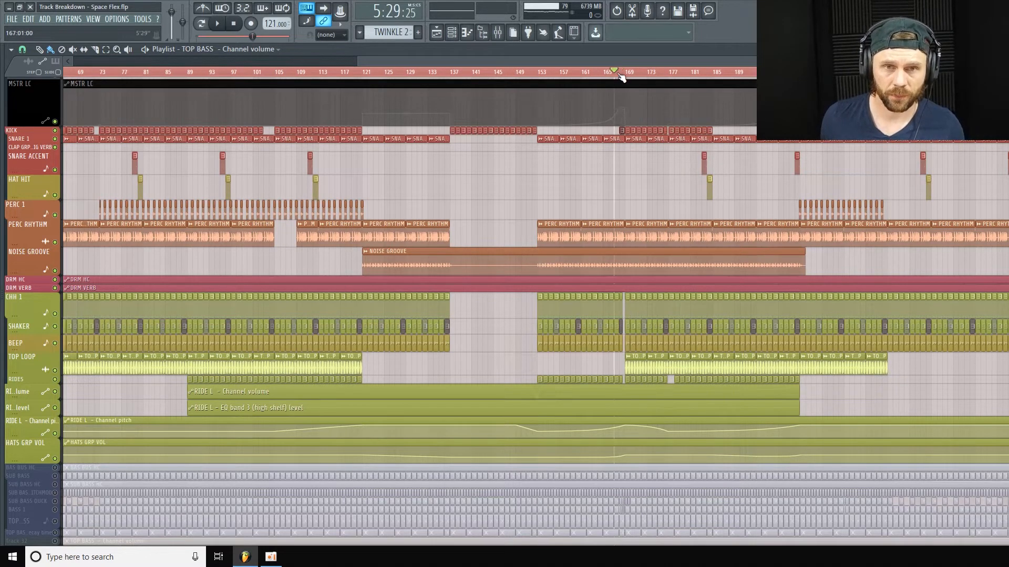
key("space")
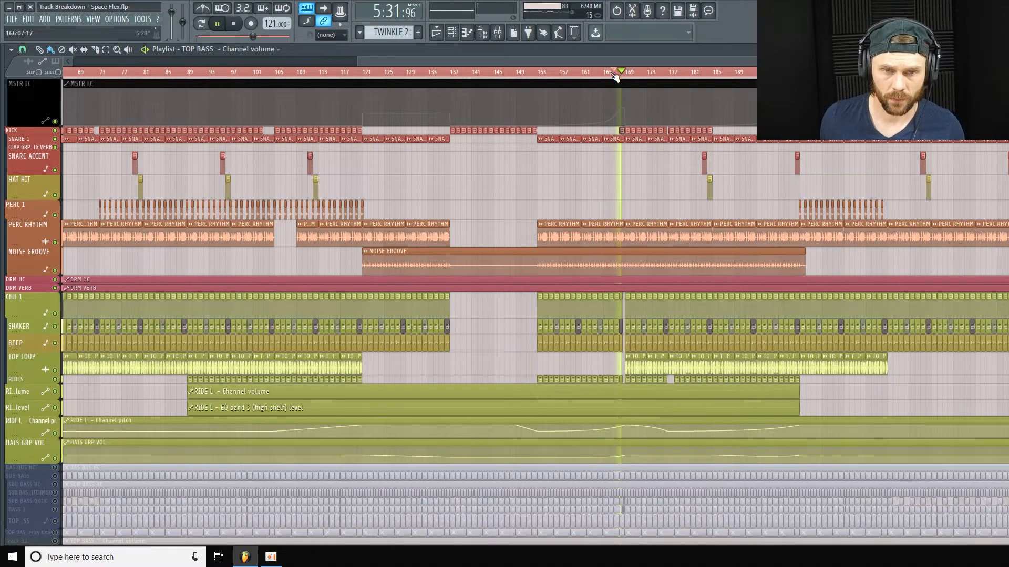
key("space")
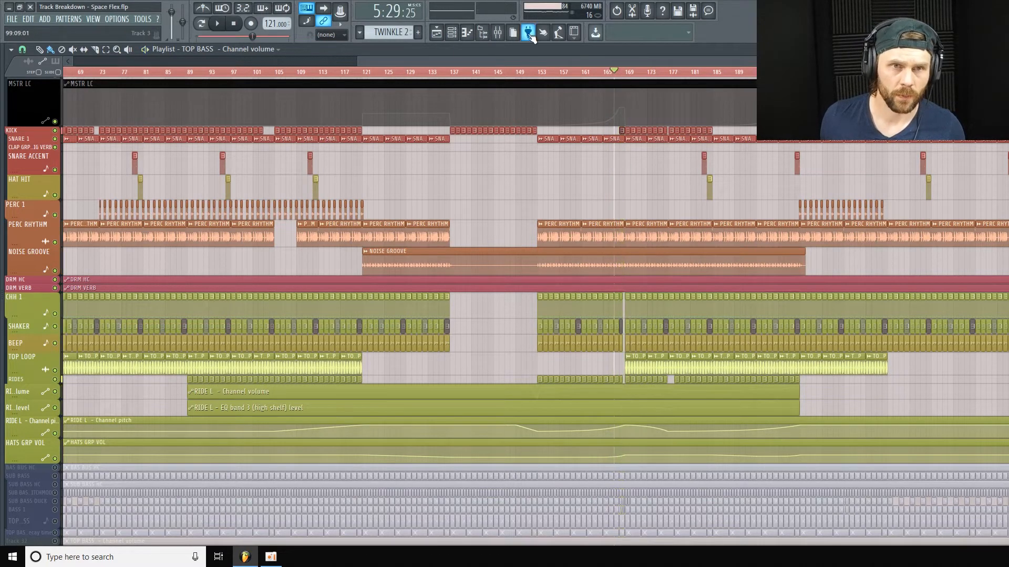
Unsolo the NOISE GROOVE mixer channel, play all channels from bar 167, and return to the full playlist view
left_click(497, 32)
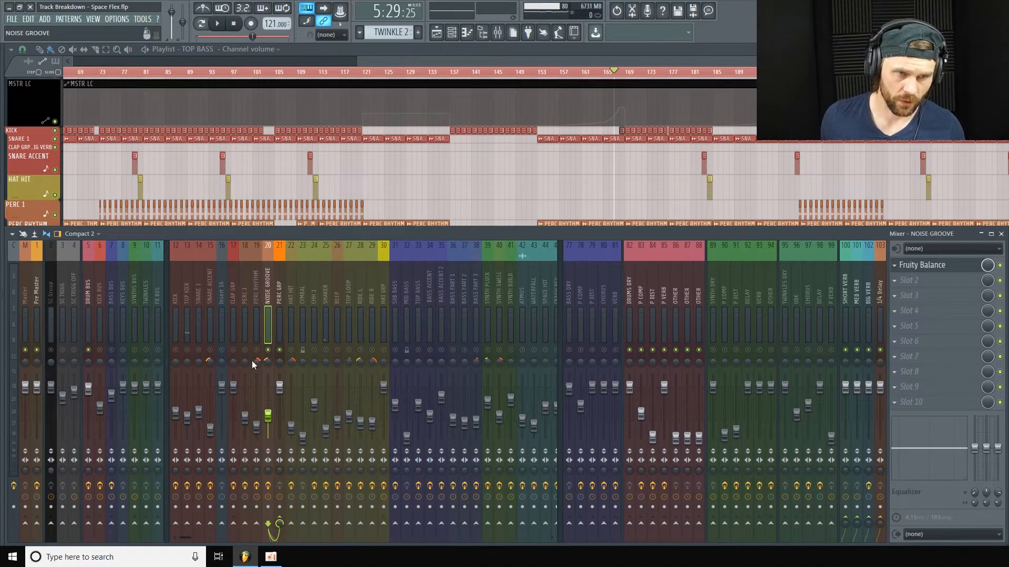
key("space")
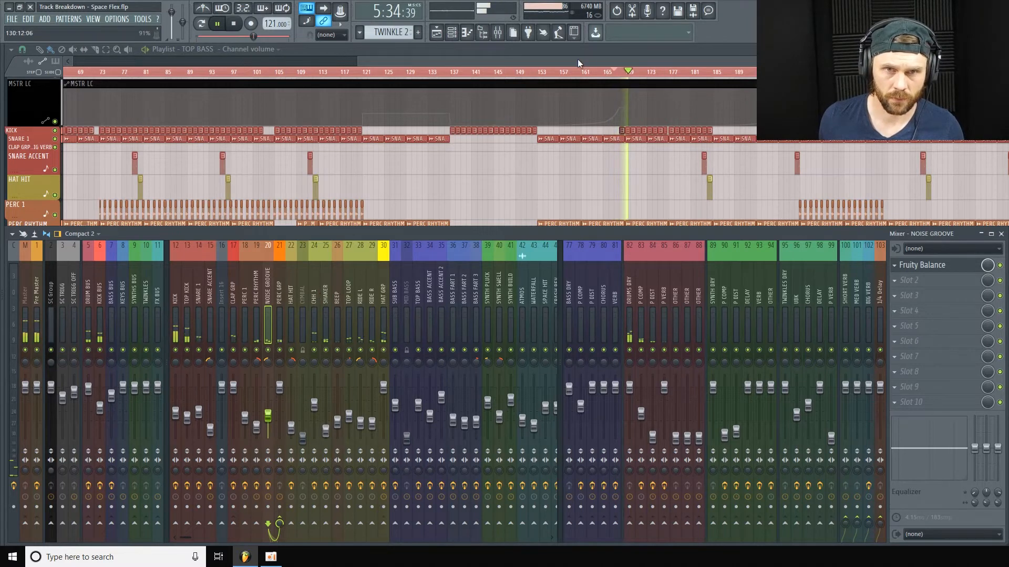
key("F9")
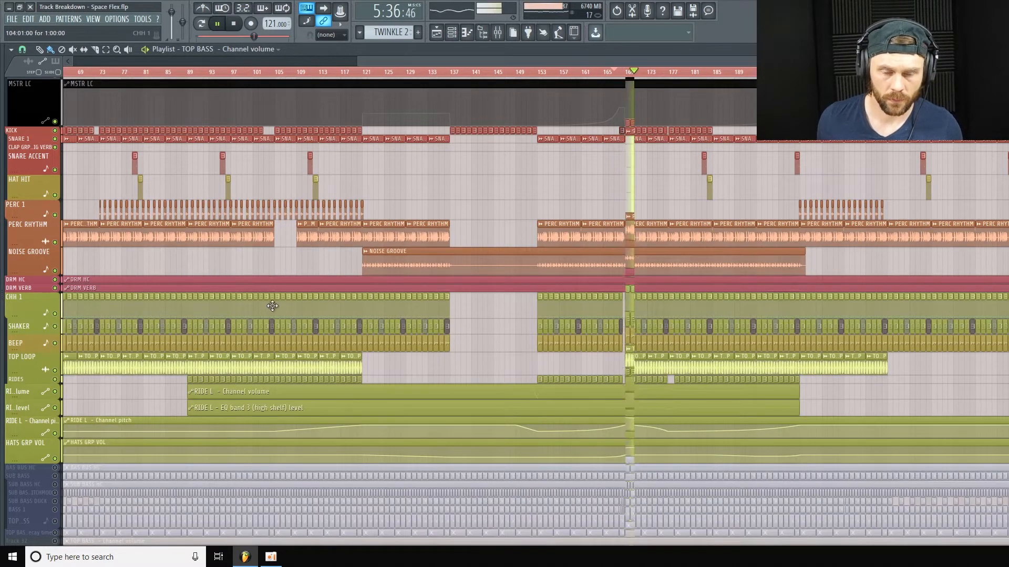
Stop playback and reduce the heights of the ride automation, HATS GRP VOL, CHH 1 and TOP LOOP tracks
scroll(271, 304, "down", 2)
key("space")
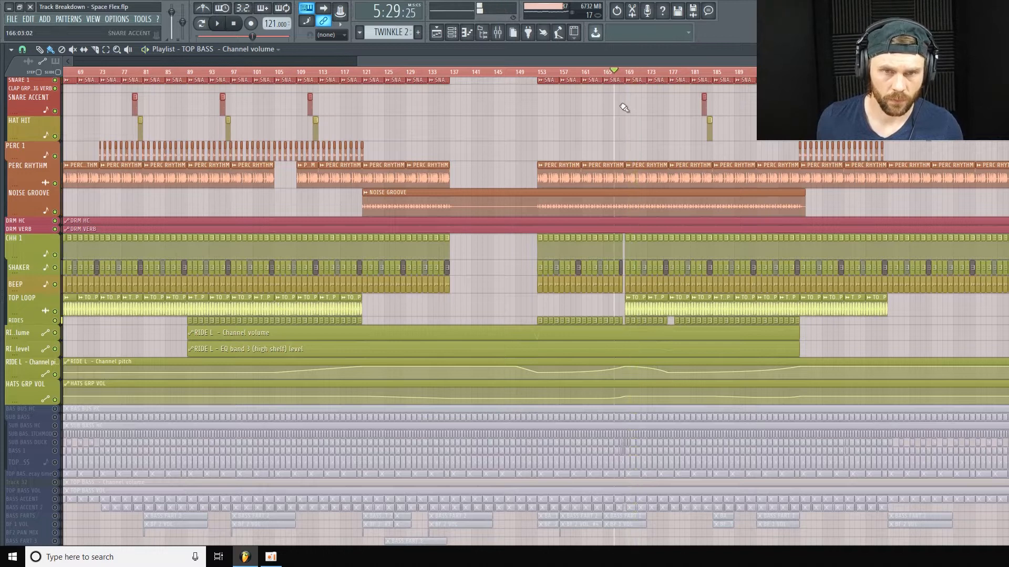
left_click_drag(624, 61, 153, 63)
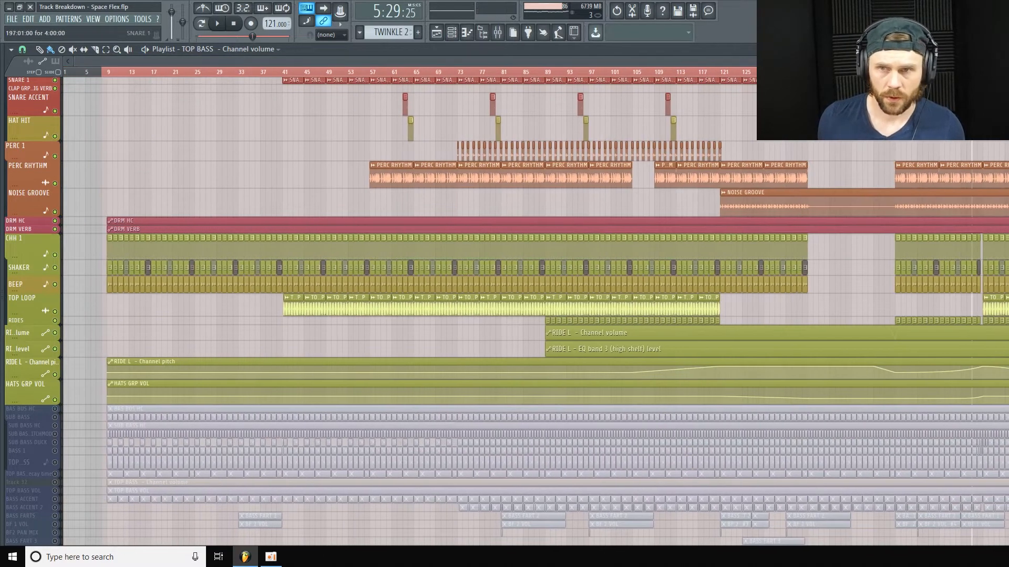
scroll(151, 61, "down", 1)
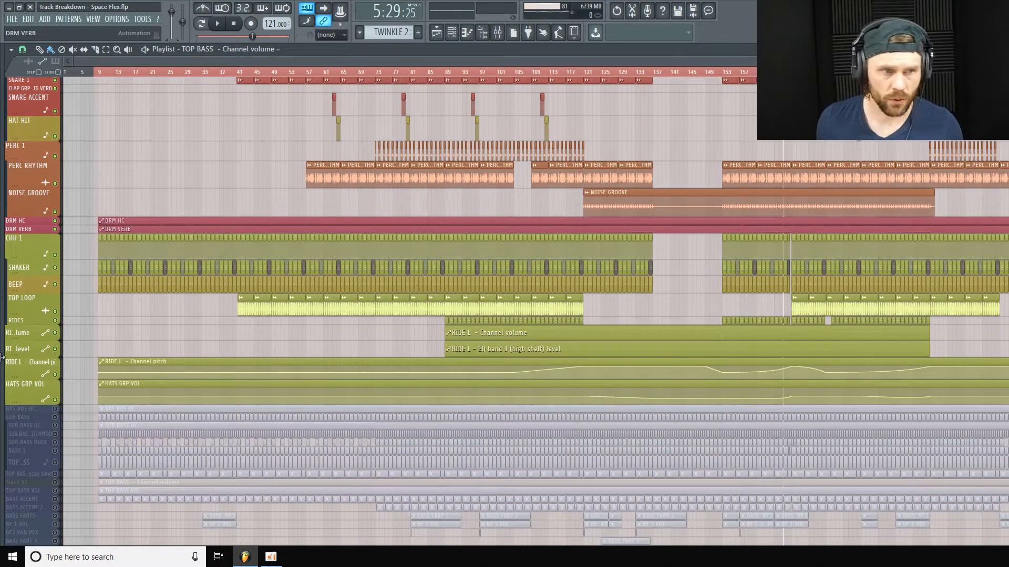
left_click_drag(19, 404, 28, 349)
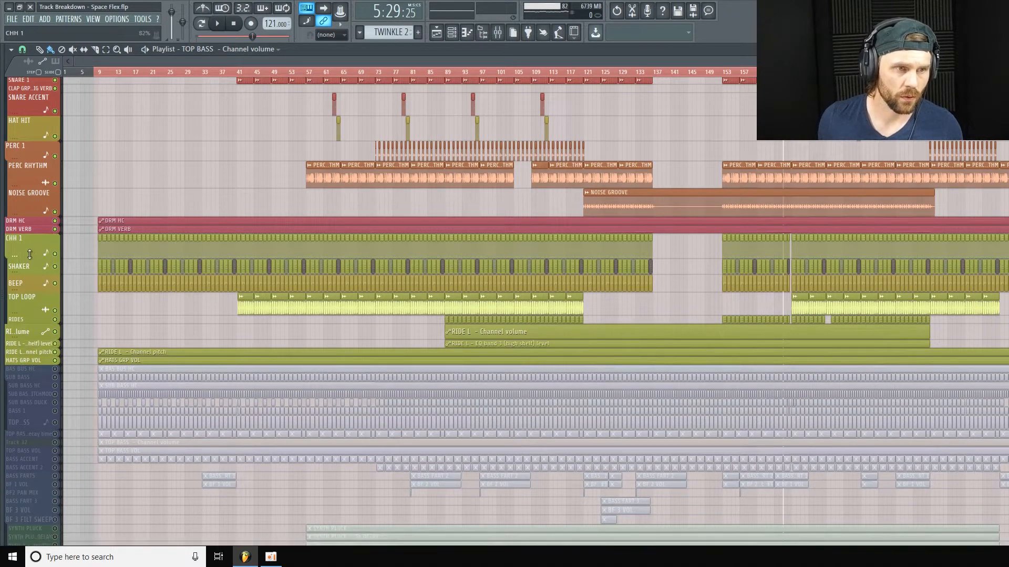
left_click_drag(29, 259, 34, 241)
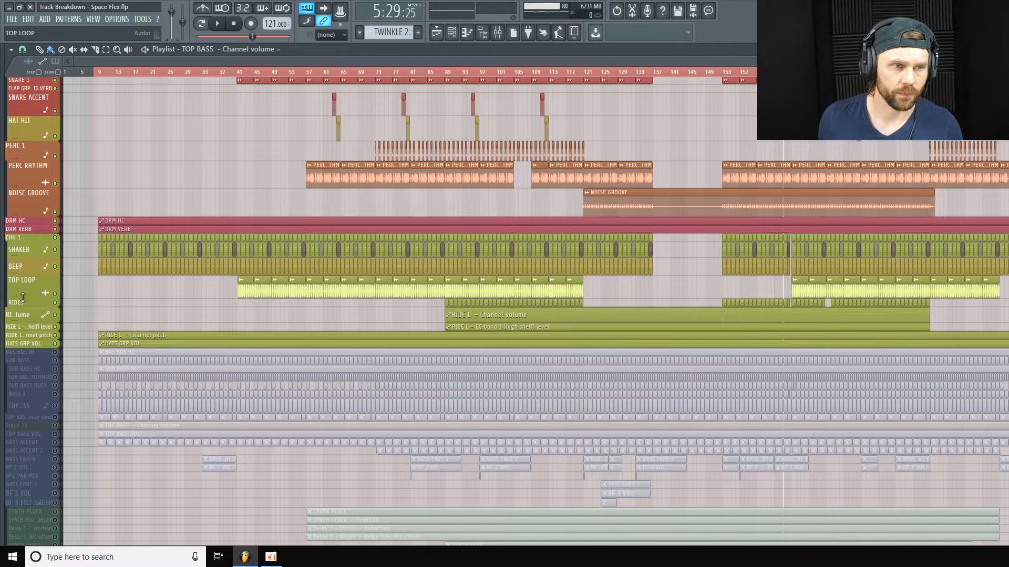
left_click_drag(23, 300, 24, 286)
Unmute the BAS BUS HC, SUB BASS and SUB BASS HC tracks and make the SUB BASS track taller
scroll(5, 160, "up", 3)
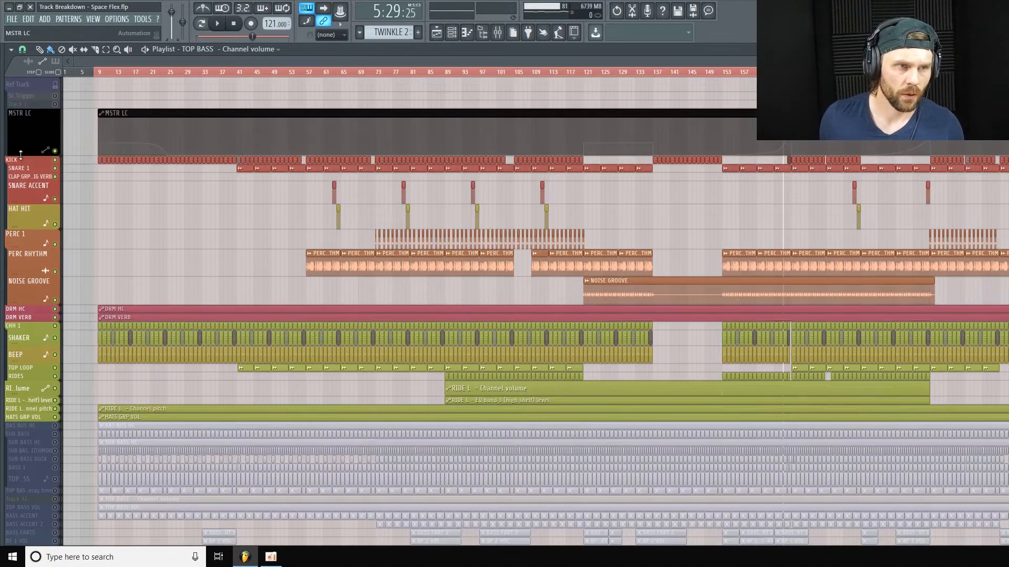
scroll(80, 204, "down", 8)
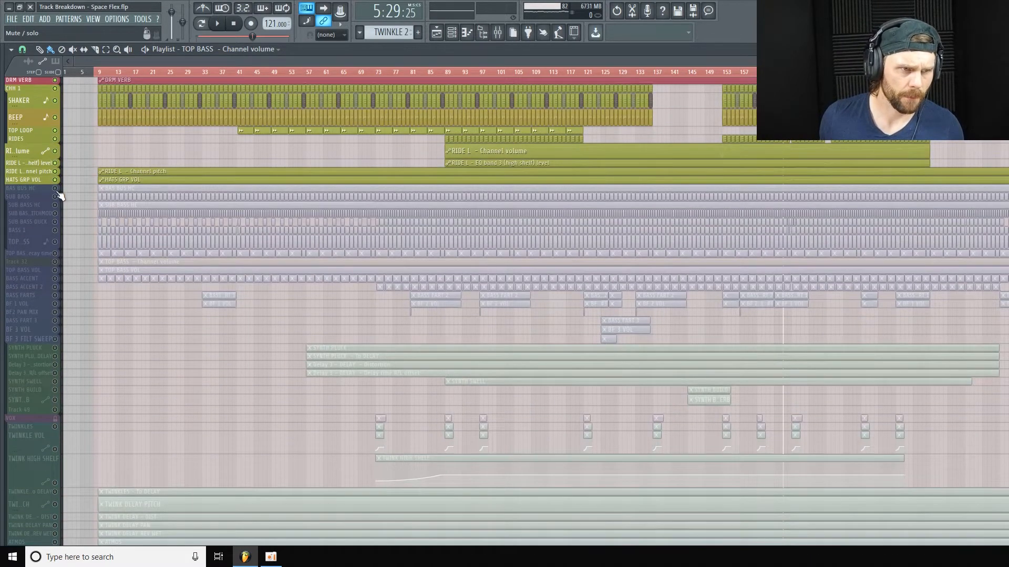
left_click(54, 189)
left_click(55, 196)
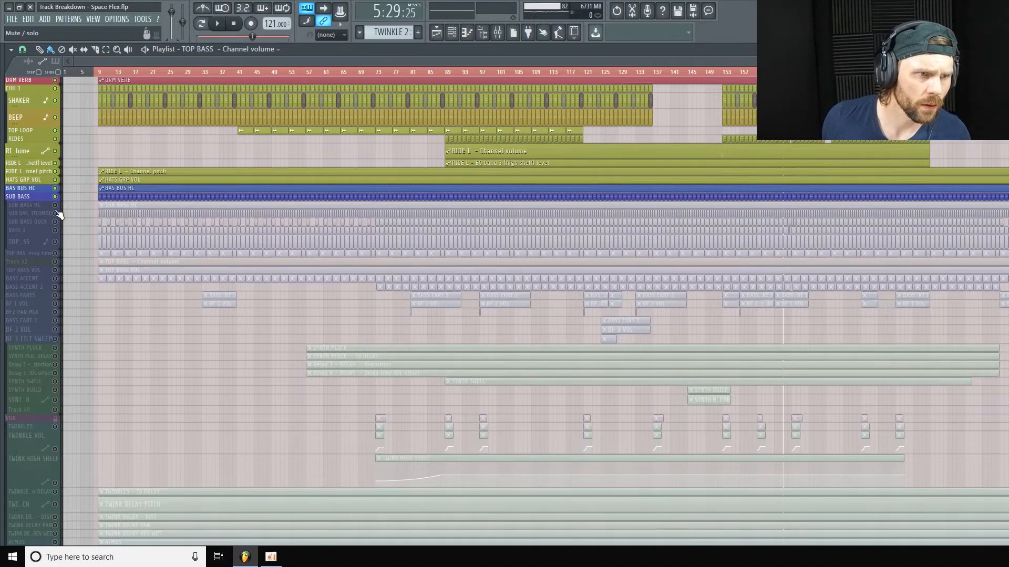
left_click(55, 205)
scroll(65, 220, "up", 3)
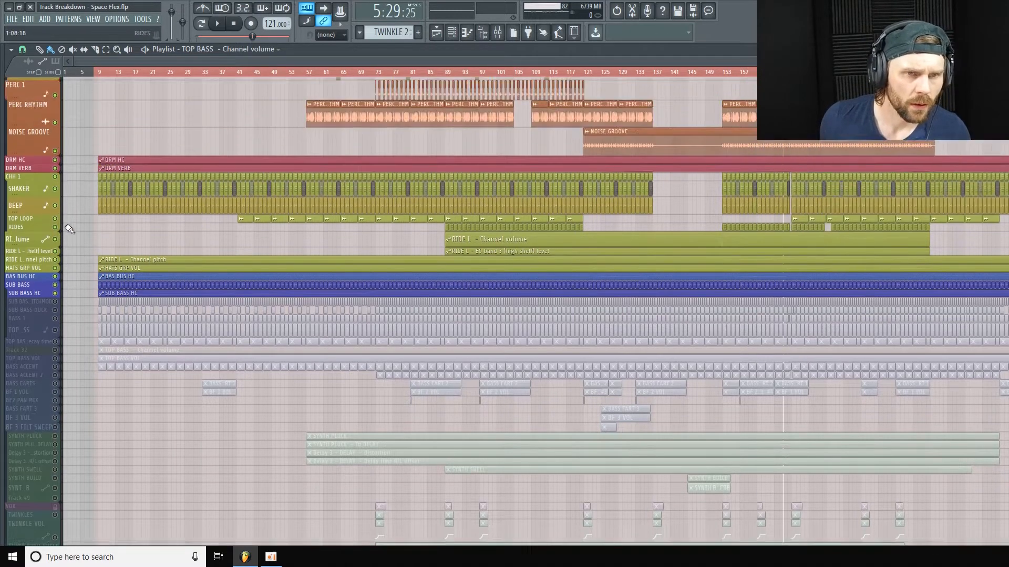
scroll(70, 226, "down", 2)
left_click_drag(25, 229, 24, 232)
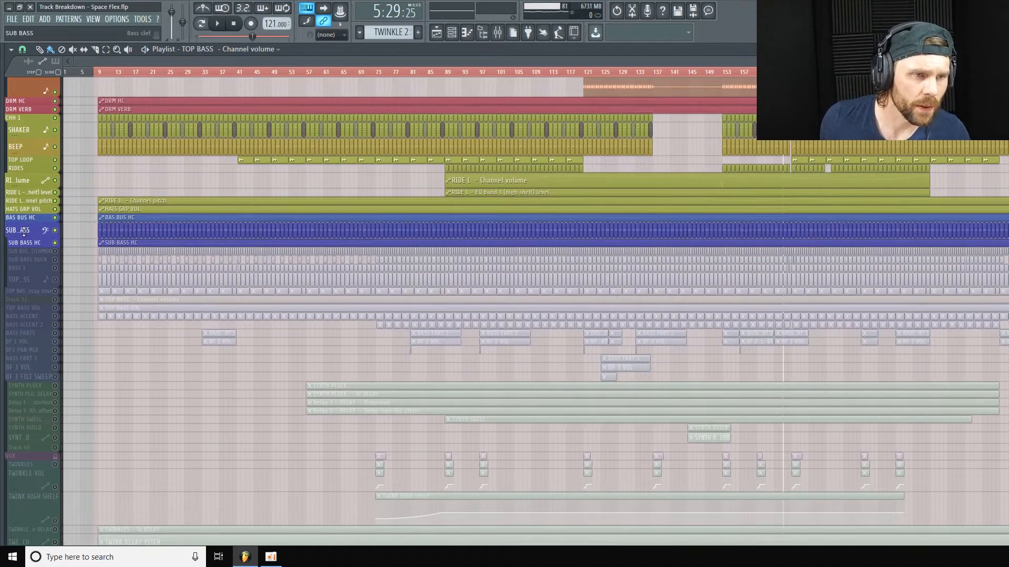
Play the arrangement from bar 25 to hear the sub bass with the drums, and stop playback
left_click(108, 73)
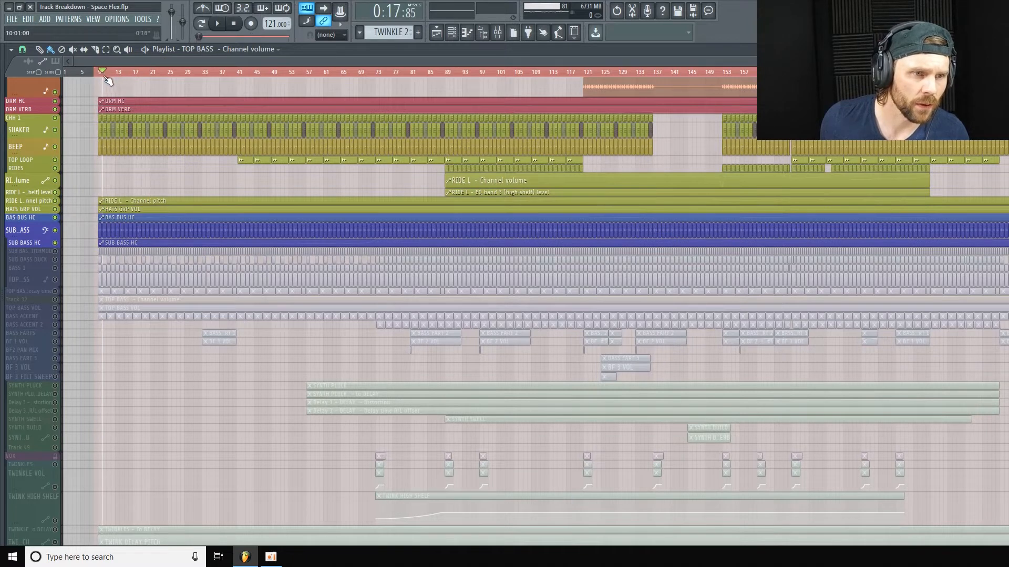
scroll(113, 80, "up", 6)
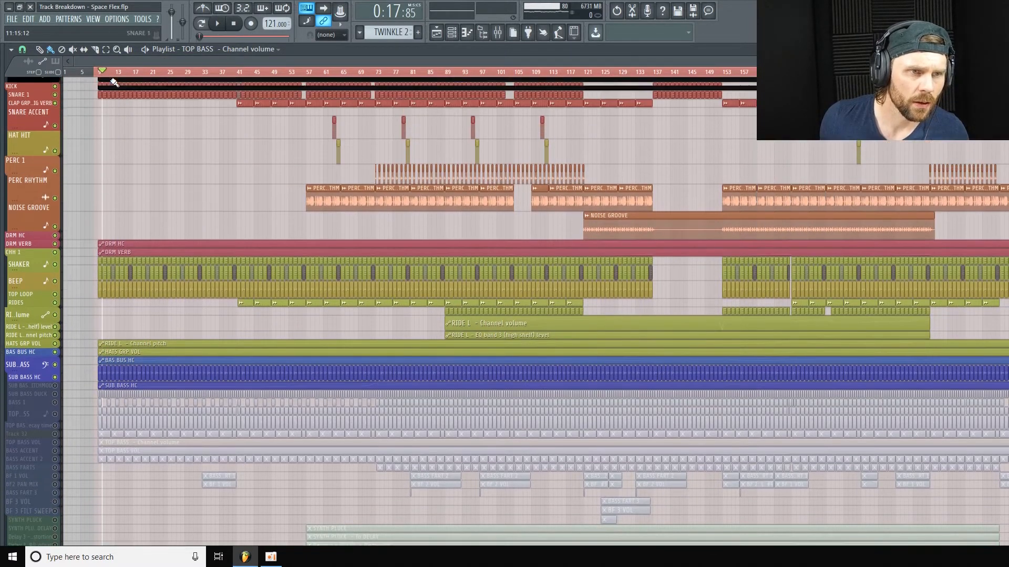
left_click_drag(20, 124, 20, 152)
left_click_drag(182, 73, 167, 72)
key("space")
scroll(125, 252, "down", 1)
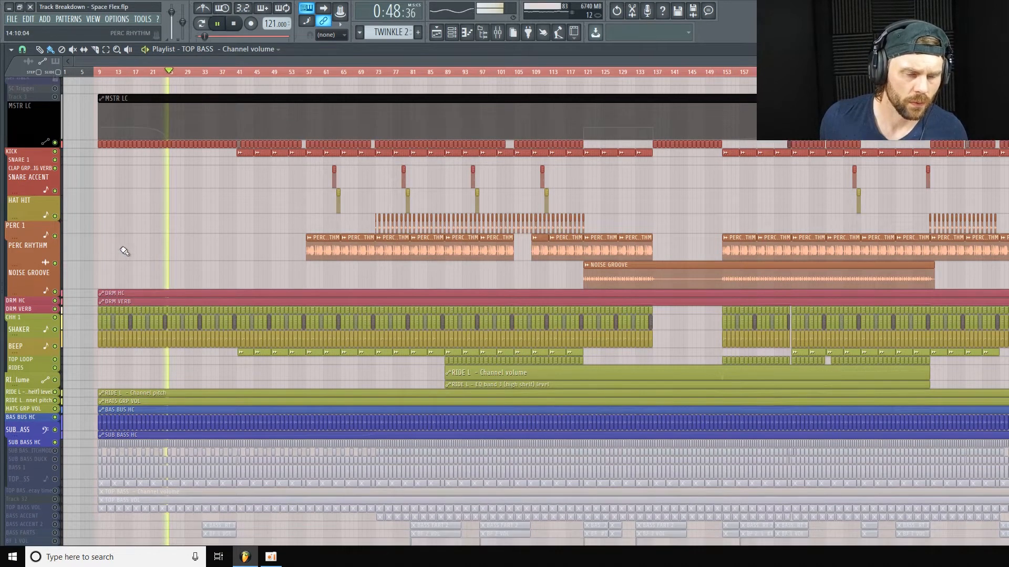
scroll(126, 254, "down", 4)
scroll(166, 248, "down", 4)
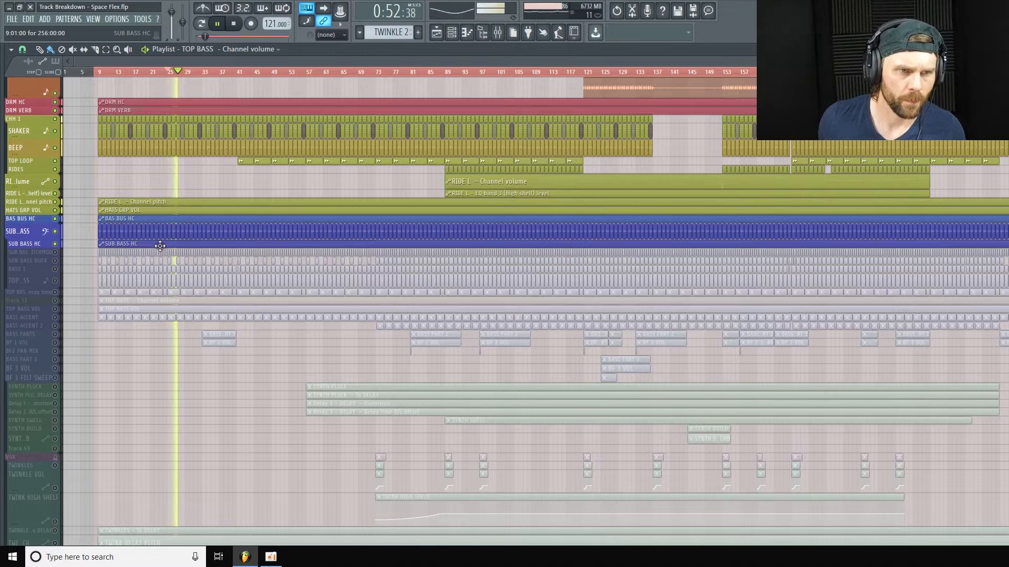
key("space")
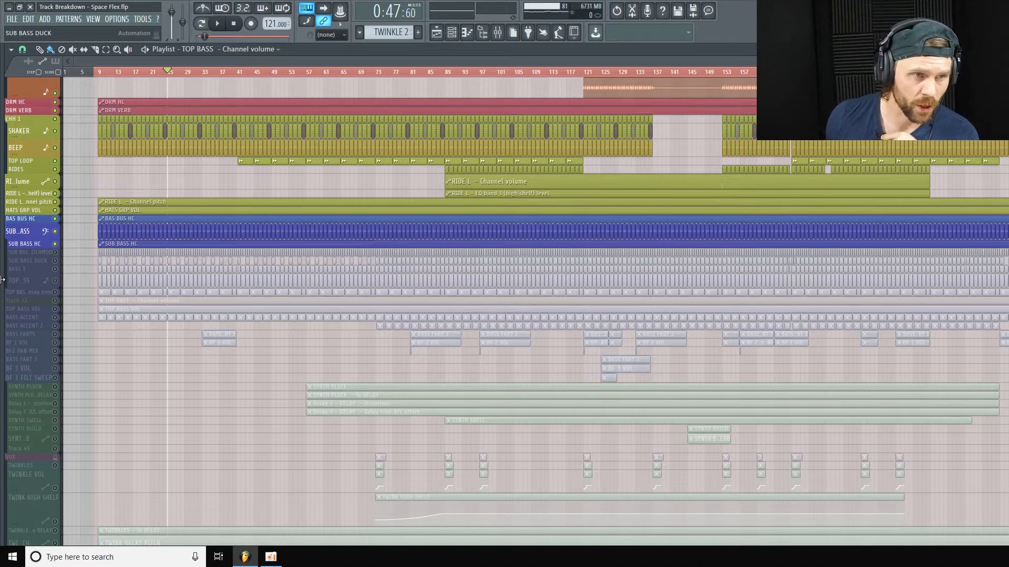
Enlarge the SUB BASS HC automation to inspect its curve, collapse it, and show SUB BASS PITCHMOD enlarged and unmuted
left_click_drag(39, 247, 32, 272)
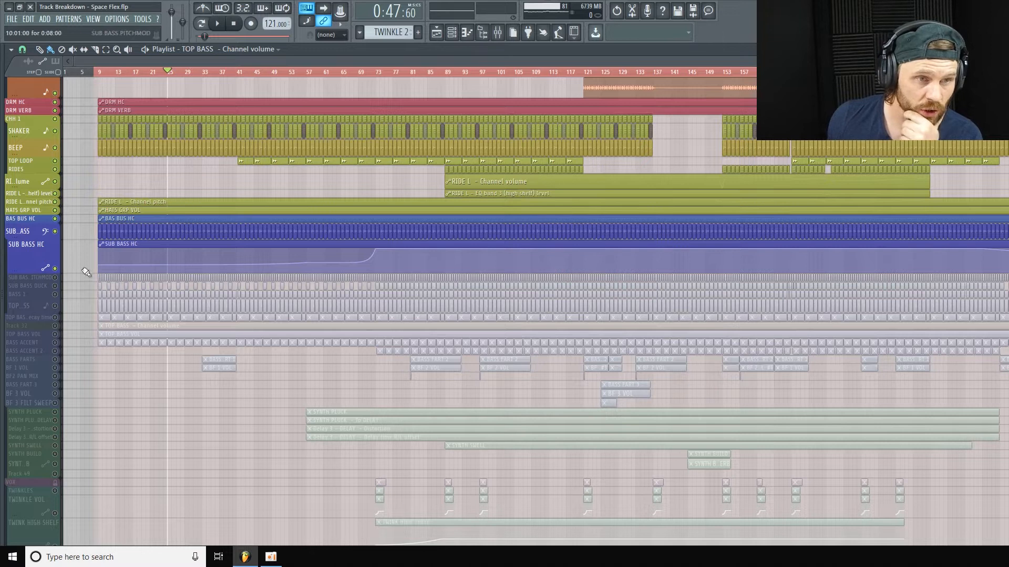
left_click_drag(31, 272, 31, 281)
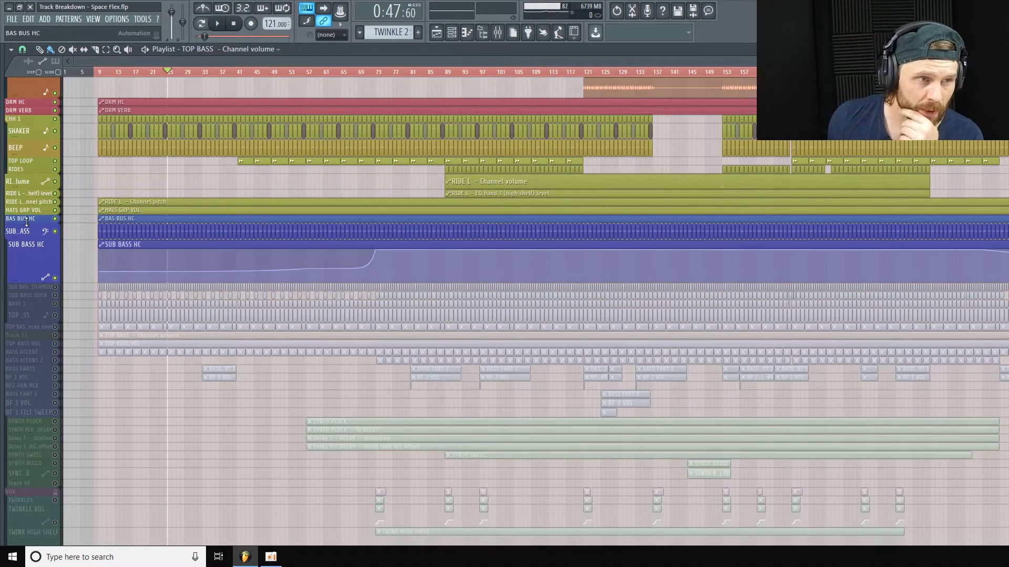
mouse_move(31, 282)
left_mouse_down()
mouse_move(31, 355)
mouse_move(45, 243)
mouse_move(33, 292)
left_mouse_up()
left_click(55, 273)
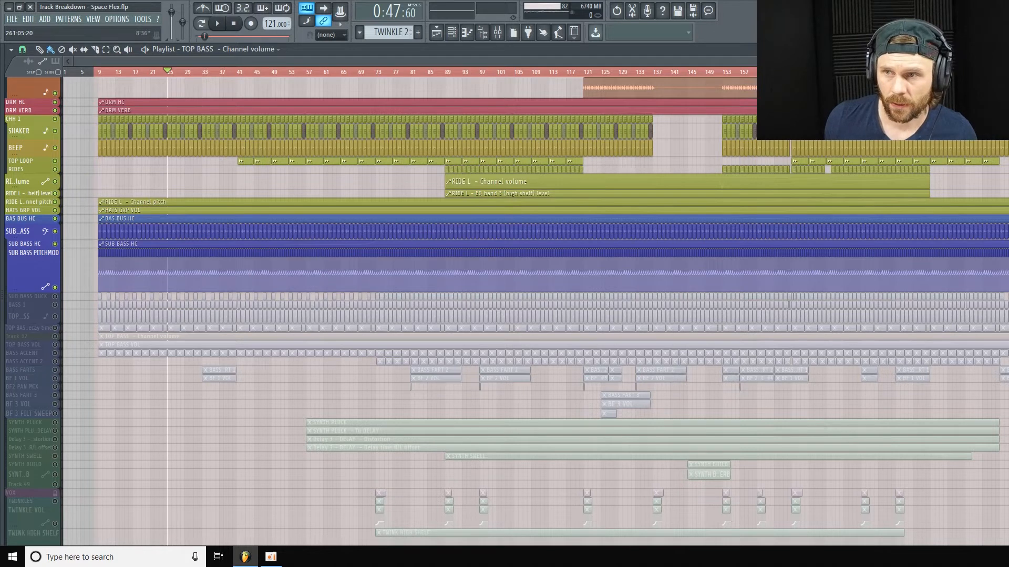
Play from bar 25, comparing the sub bass with SUB BASS PITCHMOD muted and unmuted, and collapse that track
scroll(882, 105, "up", 3)
key("space")
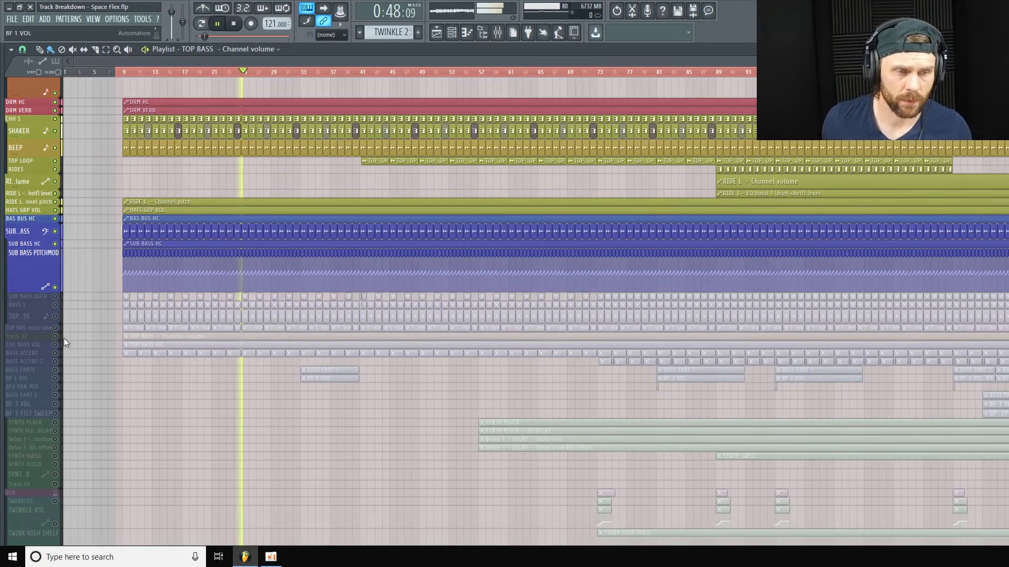
left_click(55, 287)
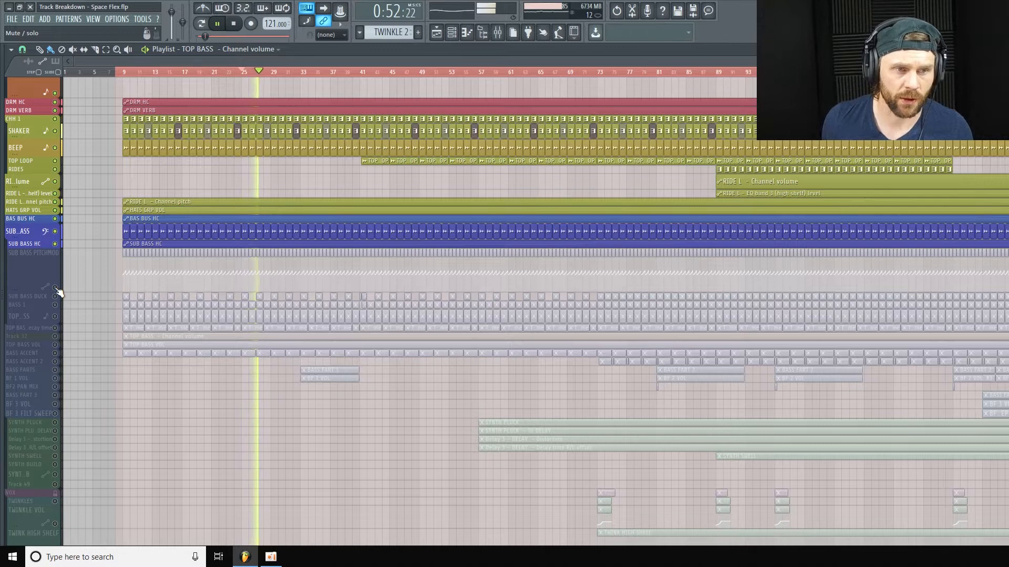
left_click(55, 288)
left_click_drag(29, 291, 32, 259)
key("space")
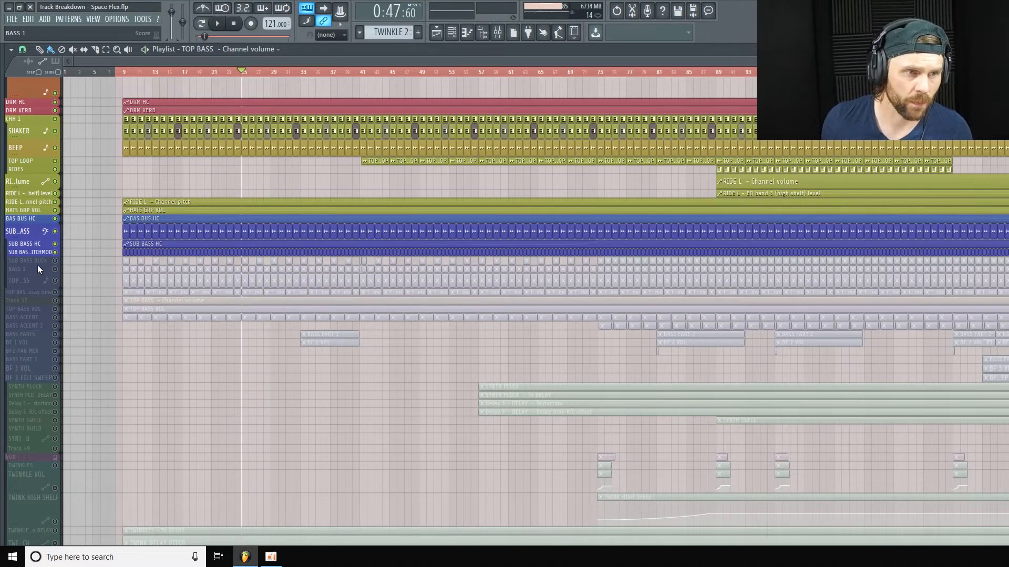
Unmute the SUB BASS DUCK and BASS 1 tracks and make the BASS 1 and TOP BASS tracks taller
left_click(55, 261)
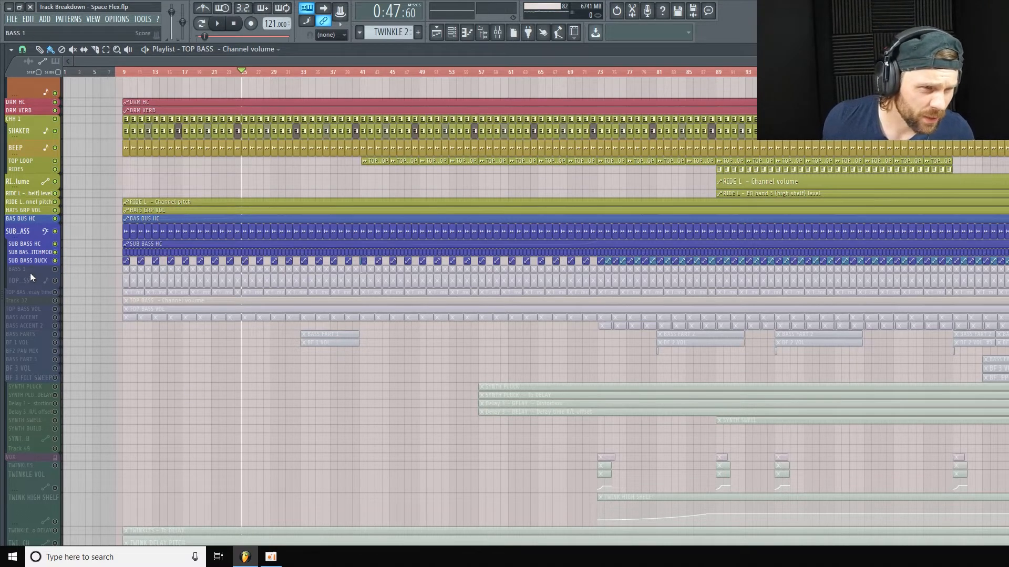
left_click_drag(30, 271, 27, 322)
left_click(54, 273)
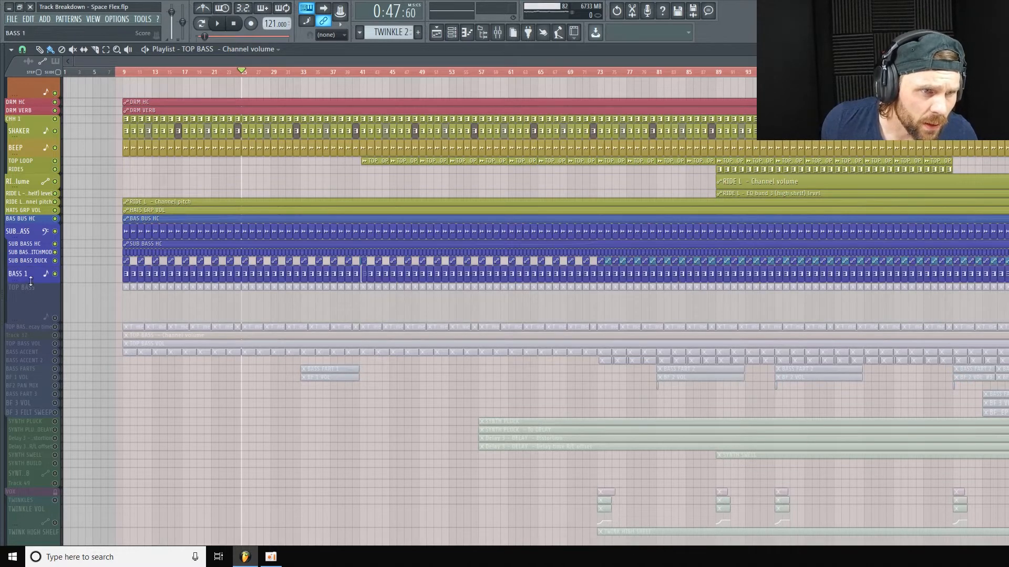
left_click_drag(30, 282, 30, 322)
Play from bar 9 with BASS 1 added and check the channel levels in the mixer
left_click_drag(253, 83, 123, 103)
key("space")
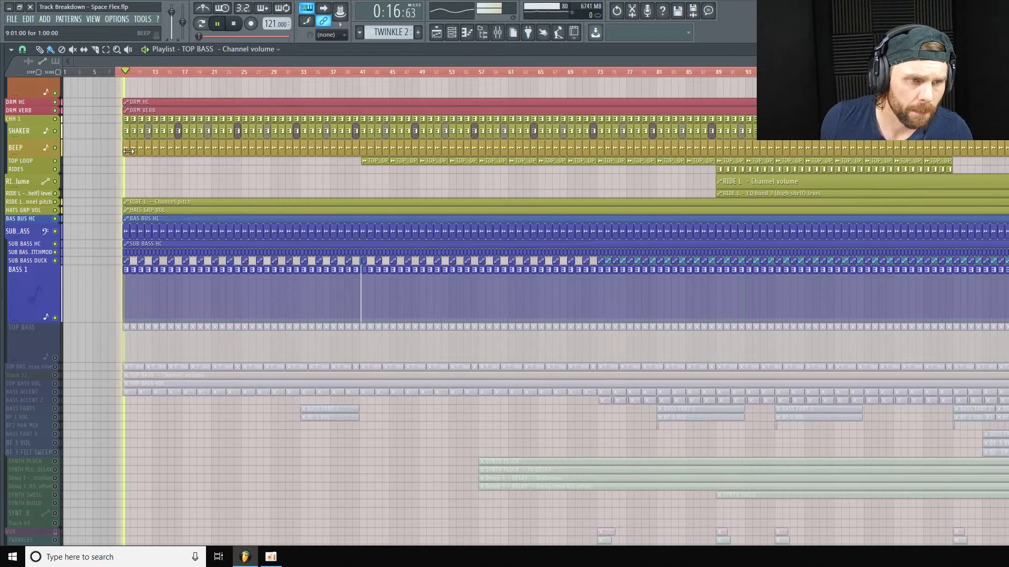
left_click(497, 33)
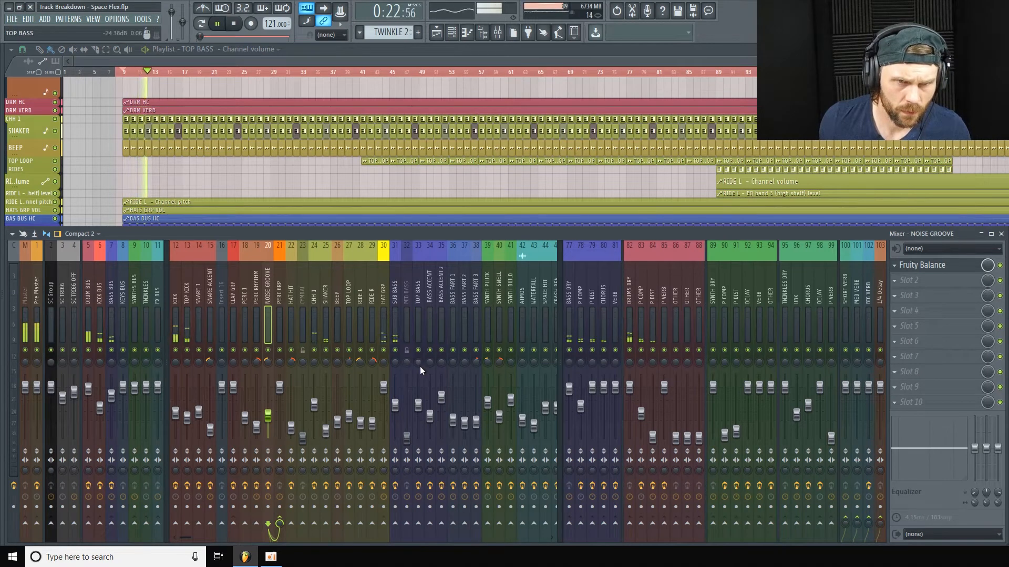
key("F9")
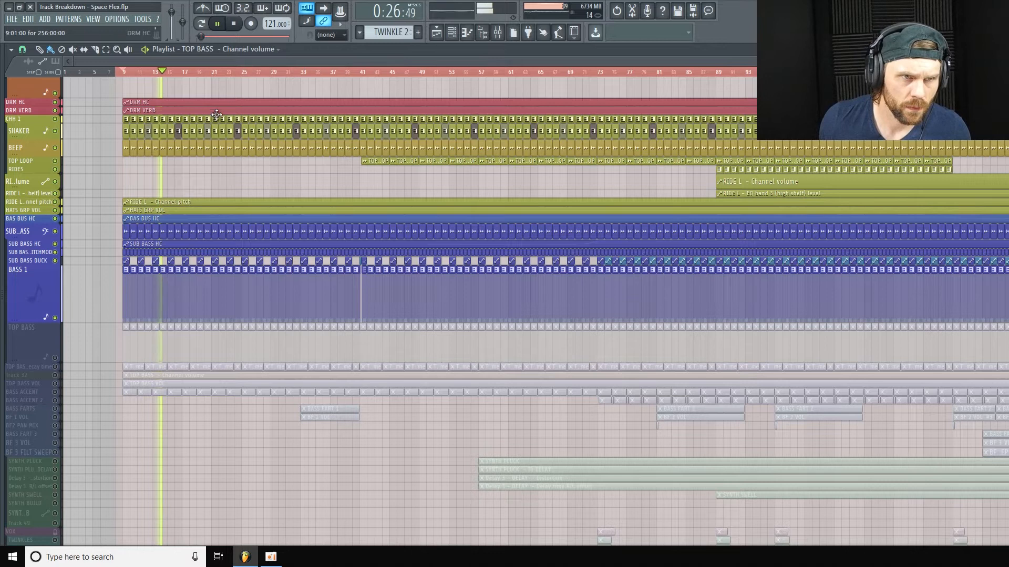
Replay the drums and basses from bar 25, check the mixer levels, and stop playback
key("space")
scroll(216, 114, "up", 8)
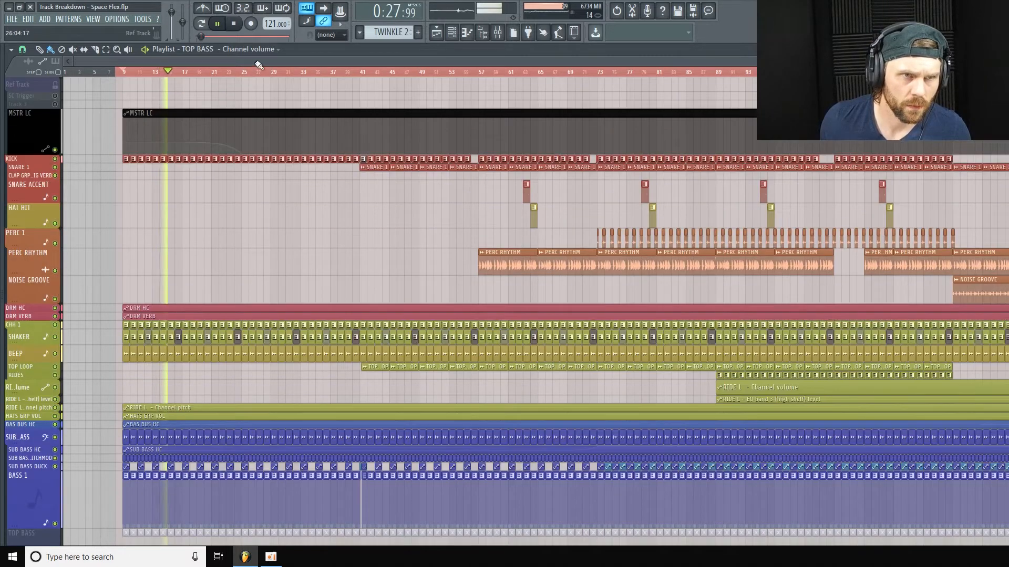
left_click(253, 73)
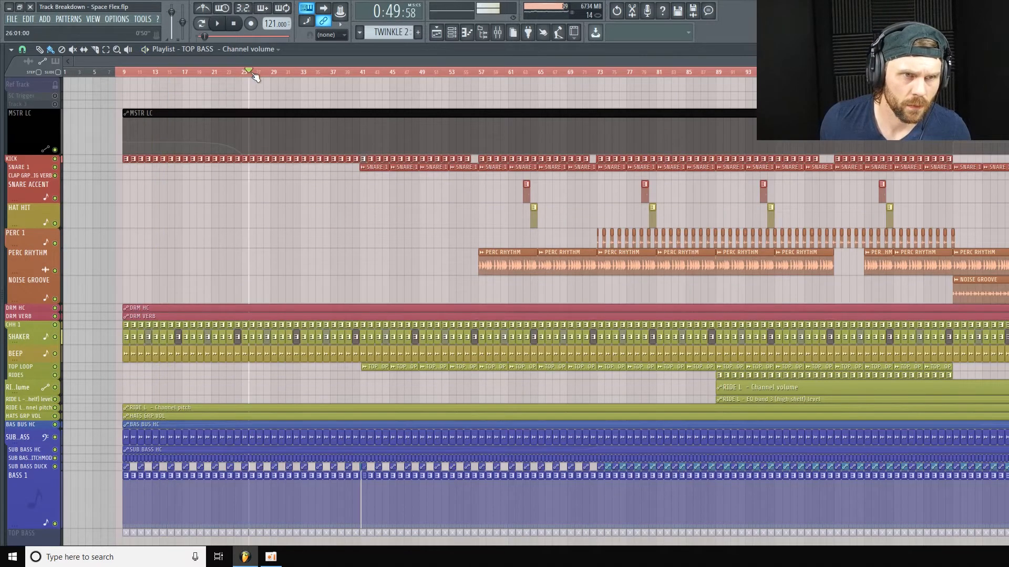
left_click(243, 73)
key("space")
scroll(233, 205, "down", 5)
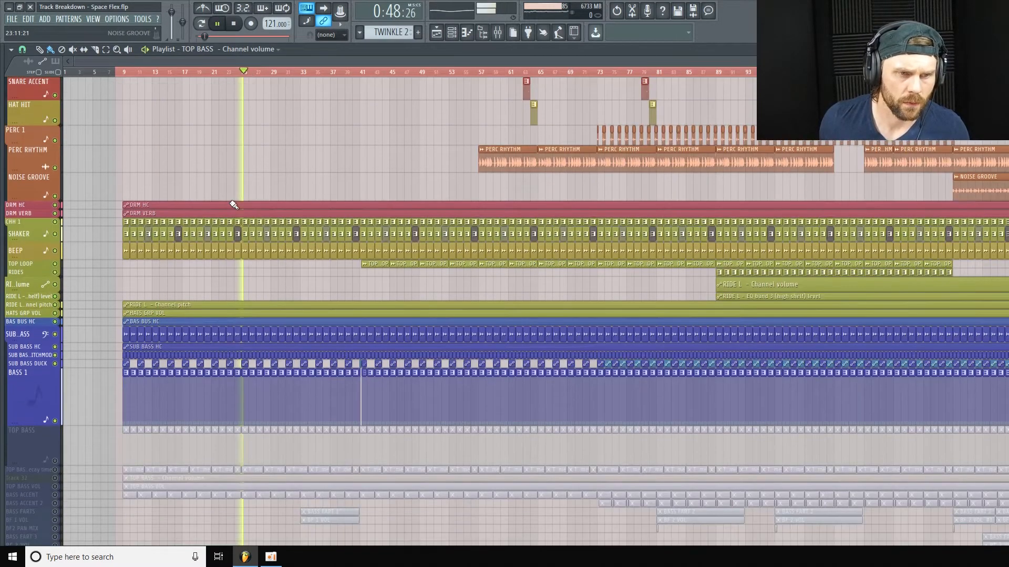
scroll(233, 205, "down", 5)
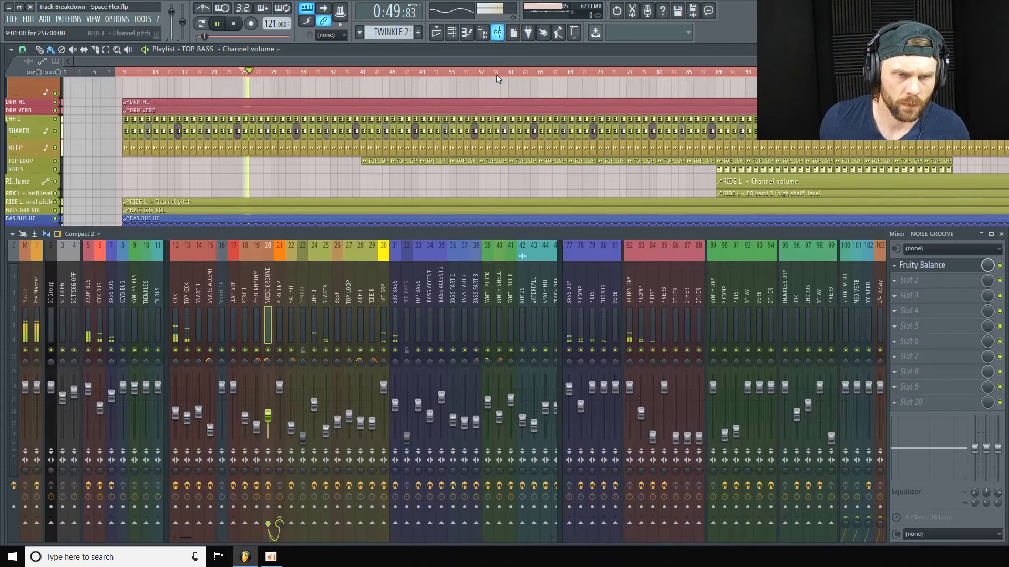
left_click(497, 32)
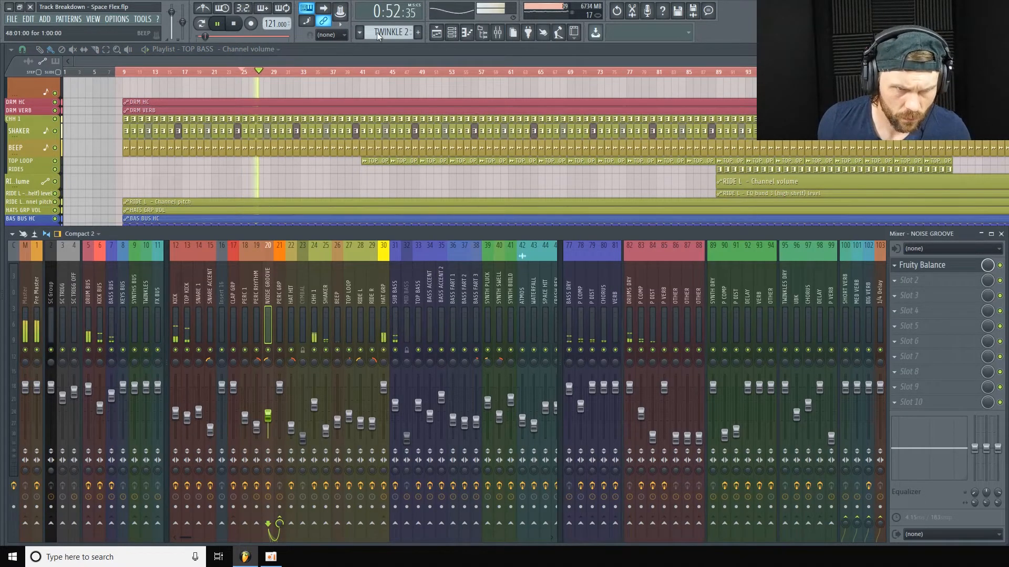
key("space")
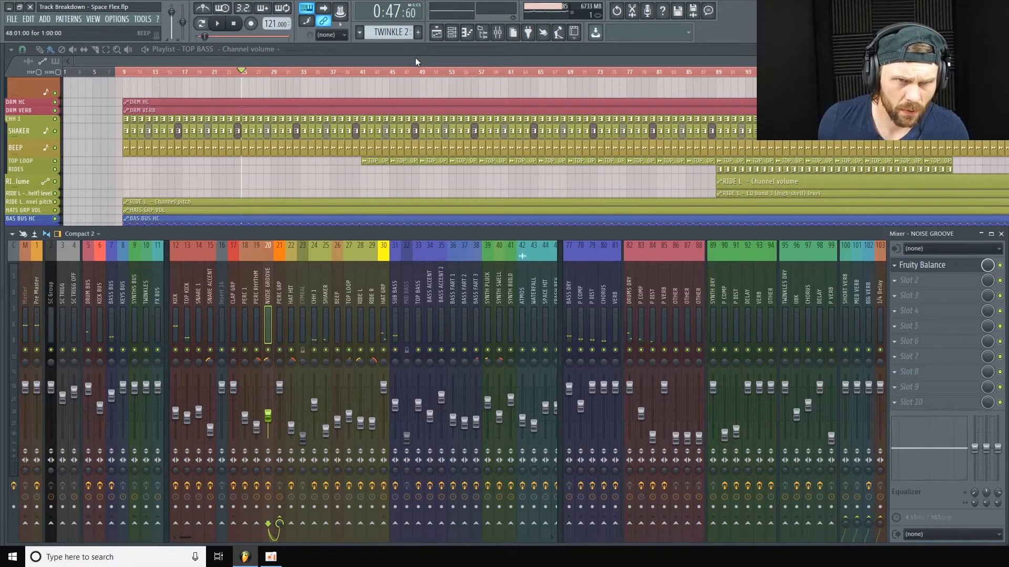
key("F9")
Solo the BASS 1 track and audition it from bar 25 while looking across the mixer channels
left_click(55, 318, "ctrl")
key("space")
left_click(499, 37)
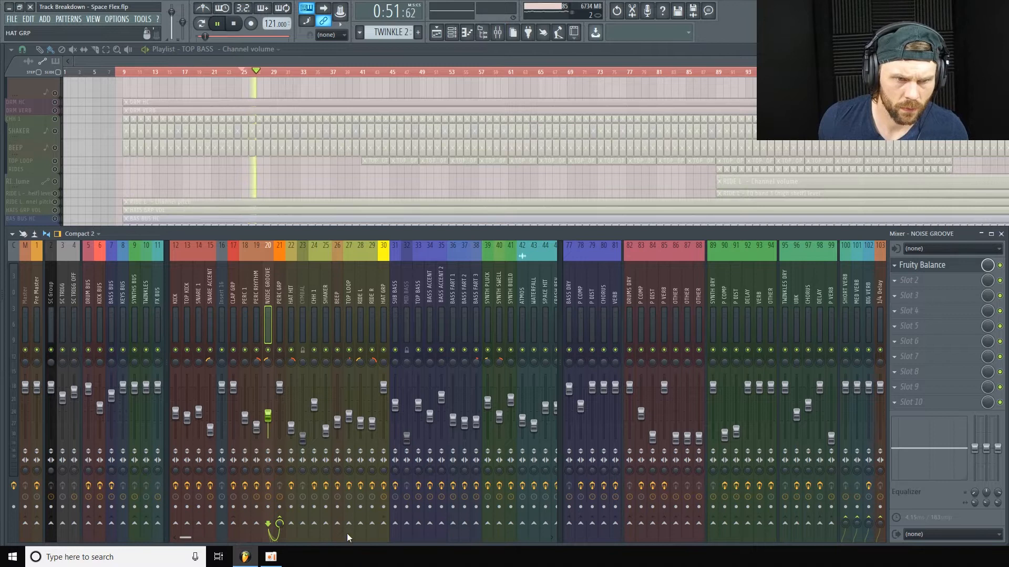
left_click_drag(188, 541, 271, 538)
key("F9")
scroll(63, 307, "down", 3)
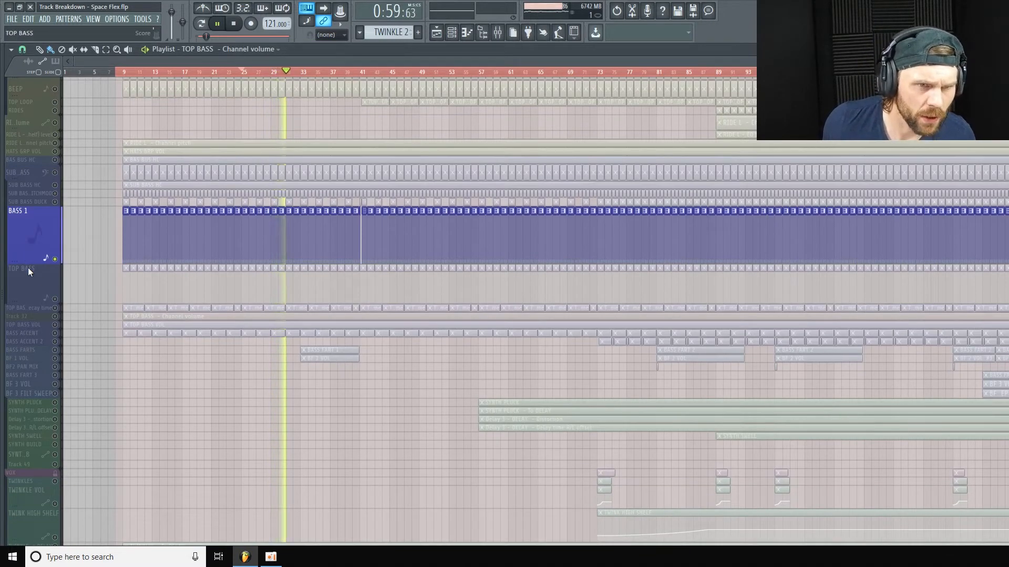
key("space")
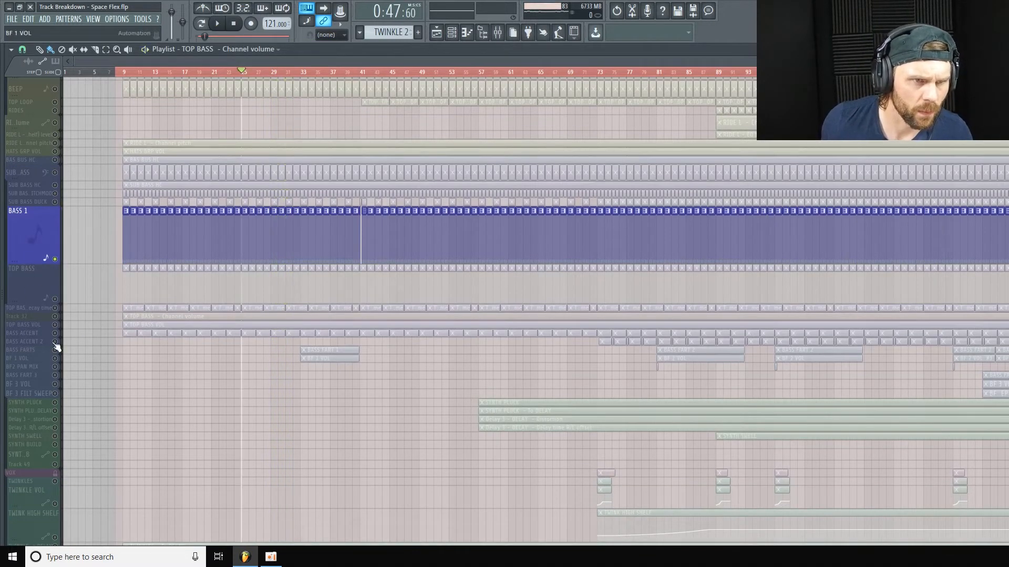
Shrink the BASS 1 track and clear the track solo so that every playlist track is switched on
left_click(43, 262)
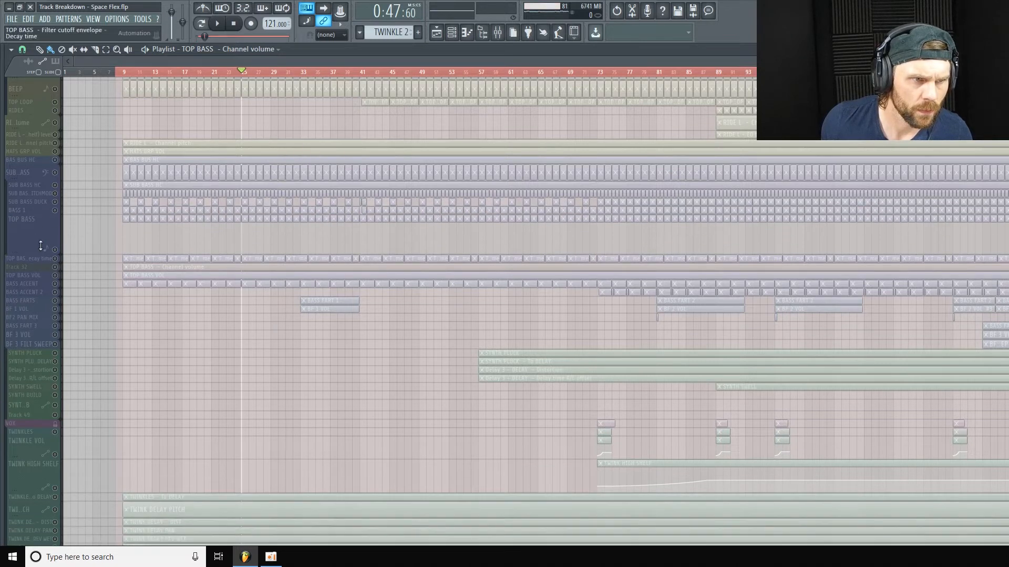
scroll(58, 250, "up", 1)
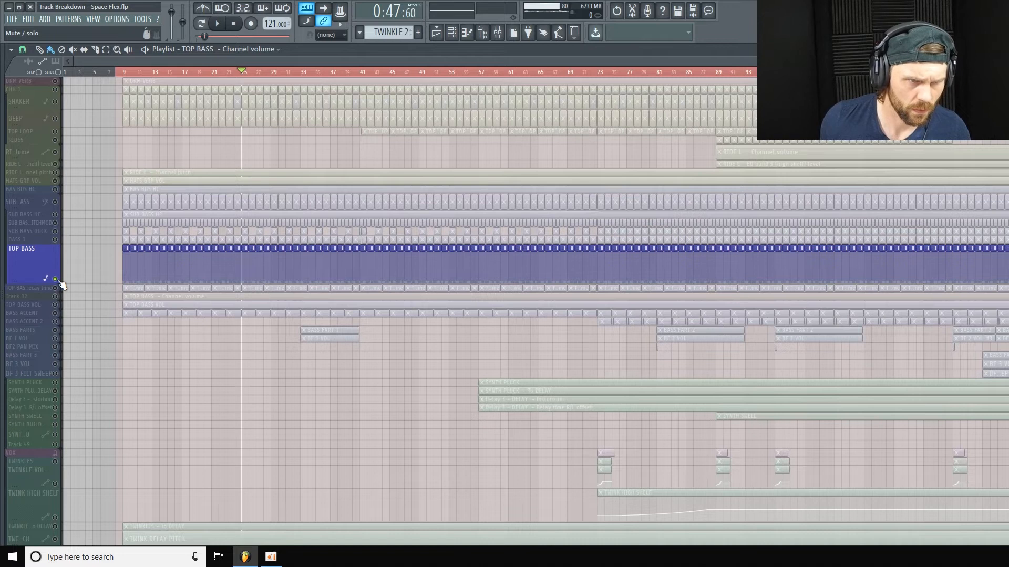
right_click(61, 280)
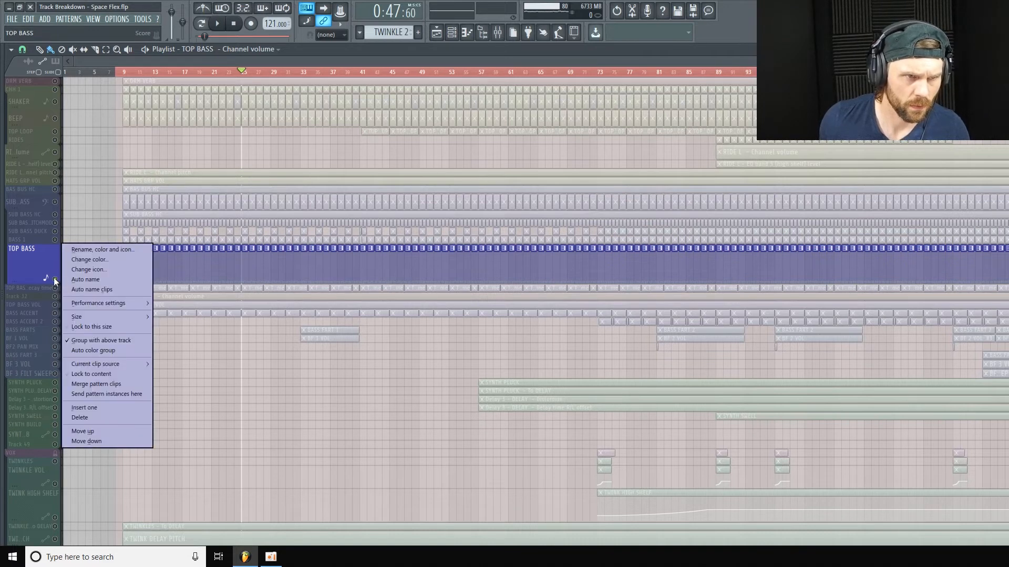
left_click(61, 281)
Play the arrangement briefly from bar 25 with all tracks on, look over the playlist, and stop playback
scroll(59, 282, "up", 3)
scroll(135, 254, "down", 6)
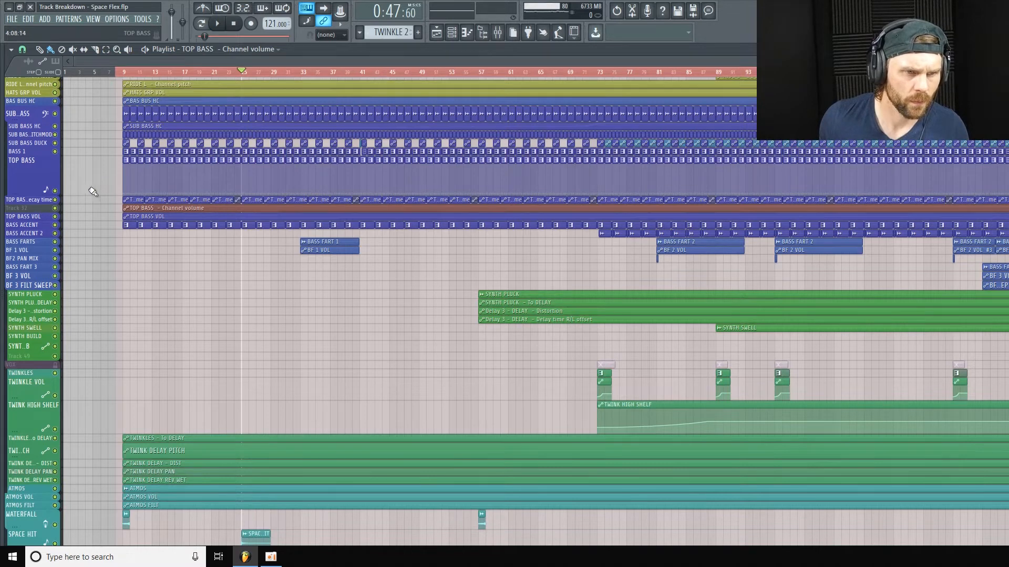
scroll(93, 191, "down", 2)
key("space")
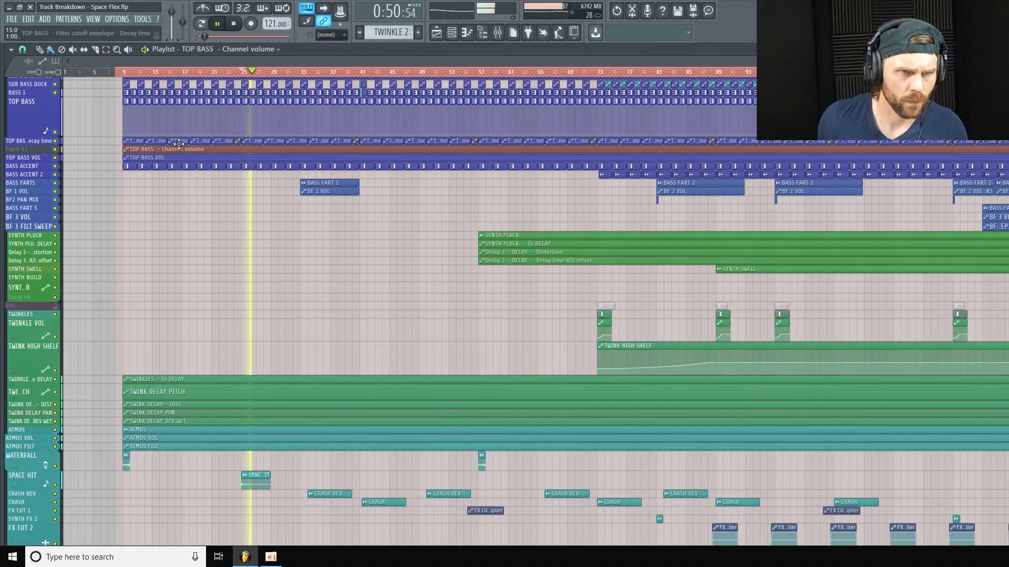
scroll(142, 205, "up", 4)
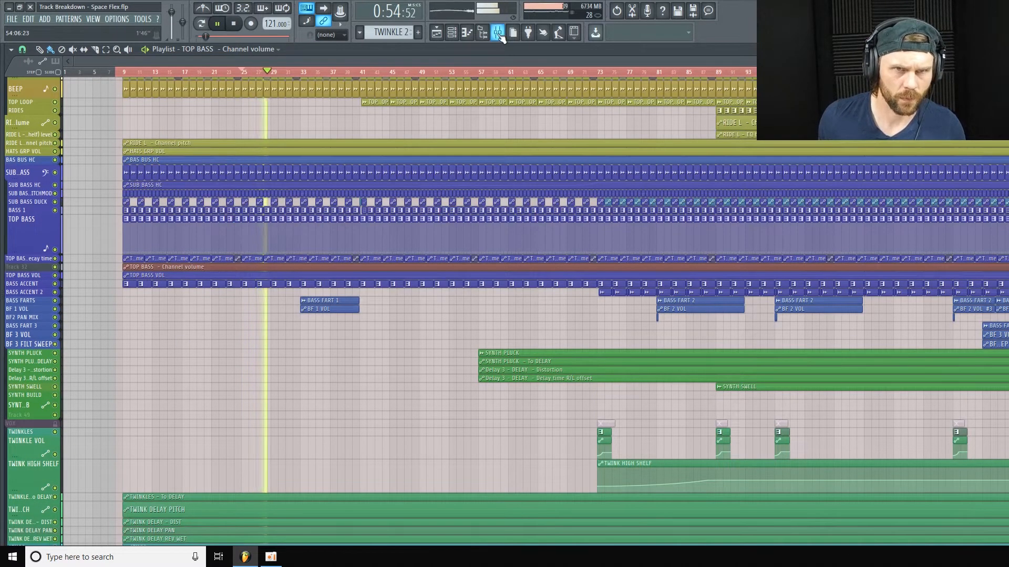
key("space")
Solo the TOP BASS channel in the mixer, audition it from bar 25, and close the mixer
scroll(155, 265, "up", 4)
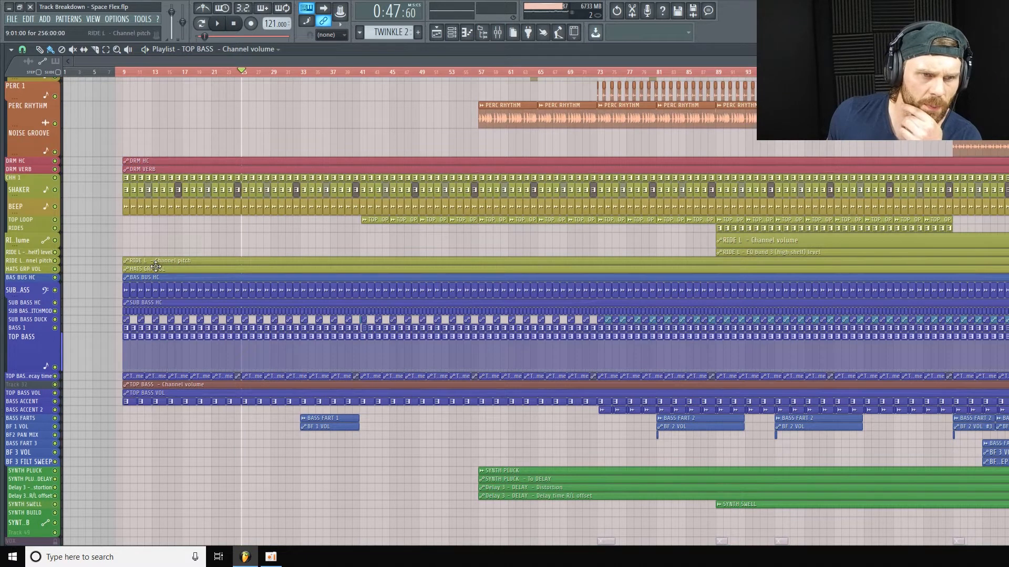
left_click(498, 33)
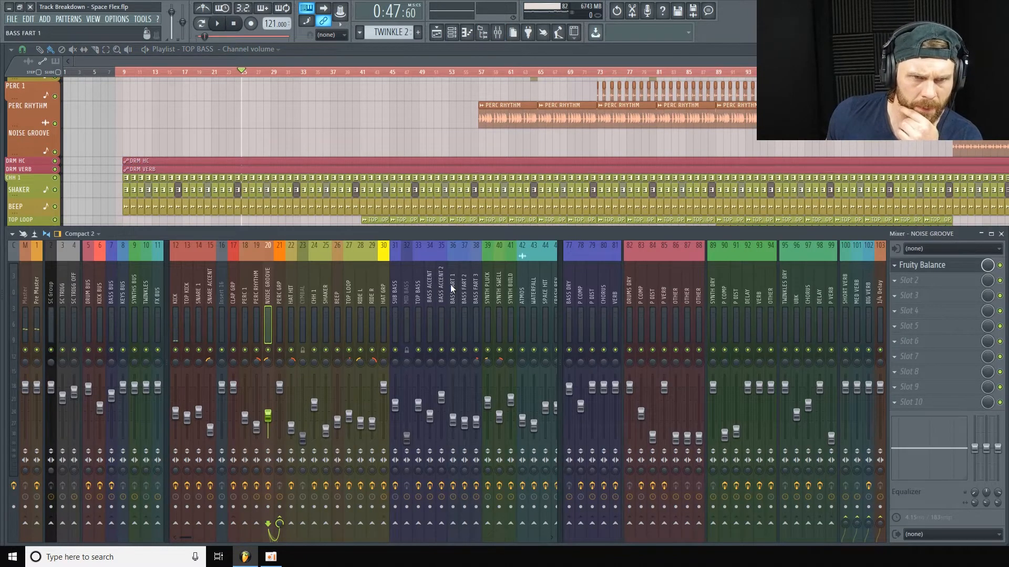
left_click(419, 300)
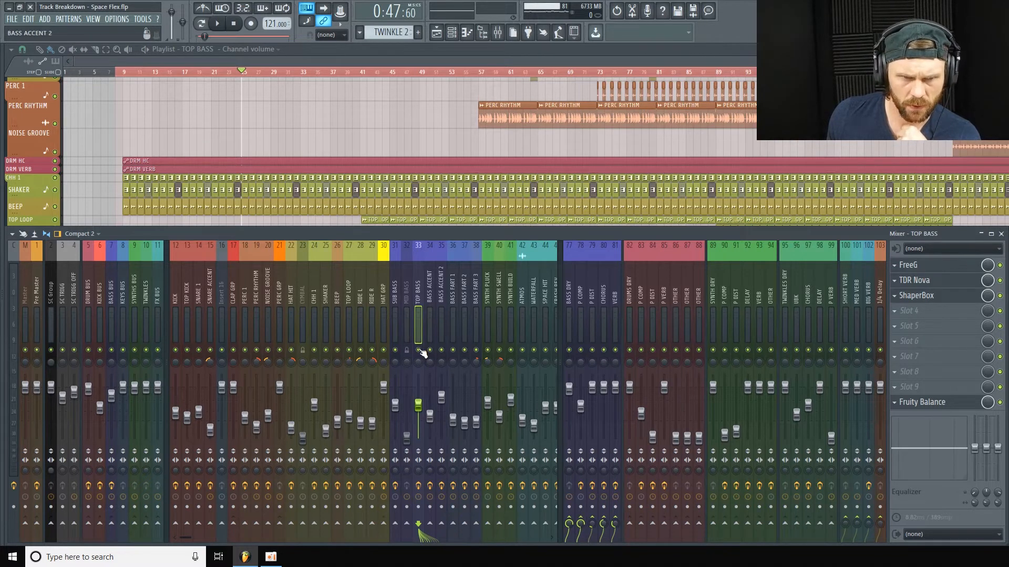
key("space")
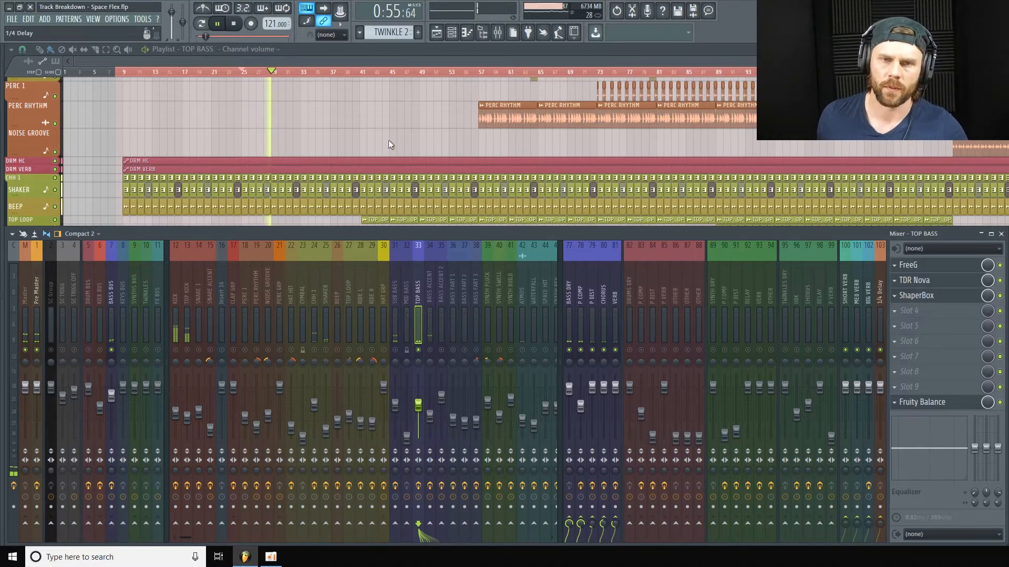
key("space")
key("F9")
Enlarge the BASS 1 track to compare its clips with TOP BASS from bar 9, and shrink it again
scroll(21, 211, "down", 3)
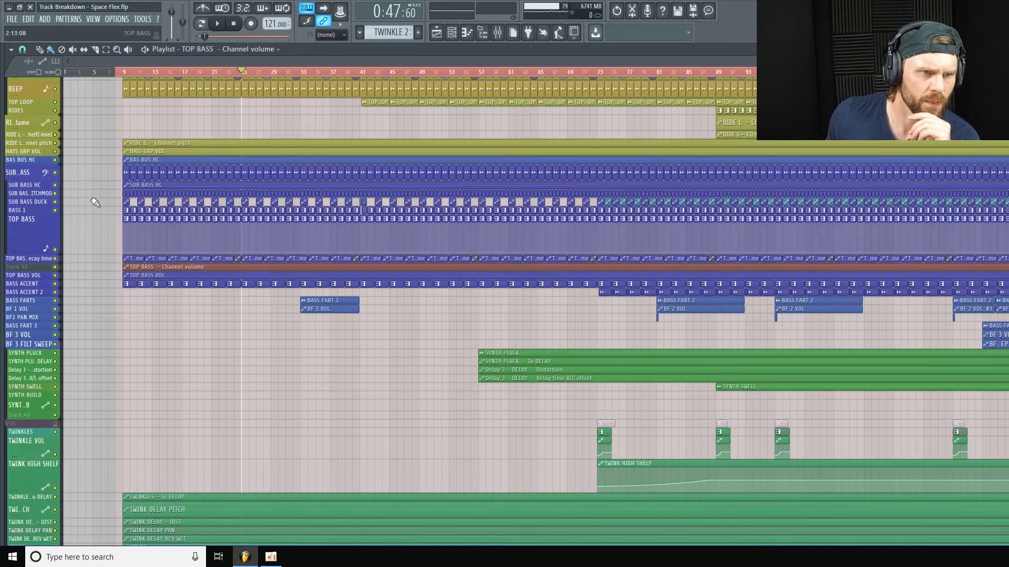
left_click_drag(34, 211, 35, 240)
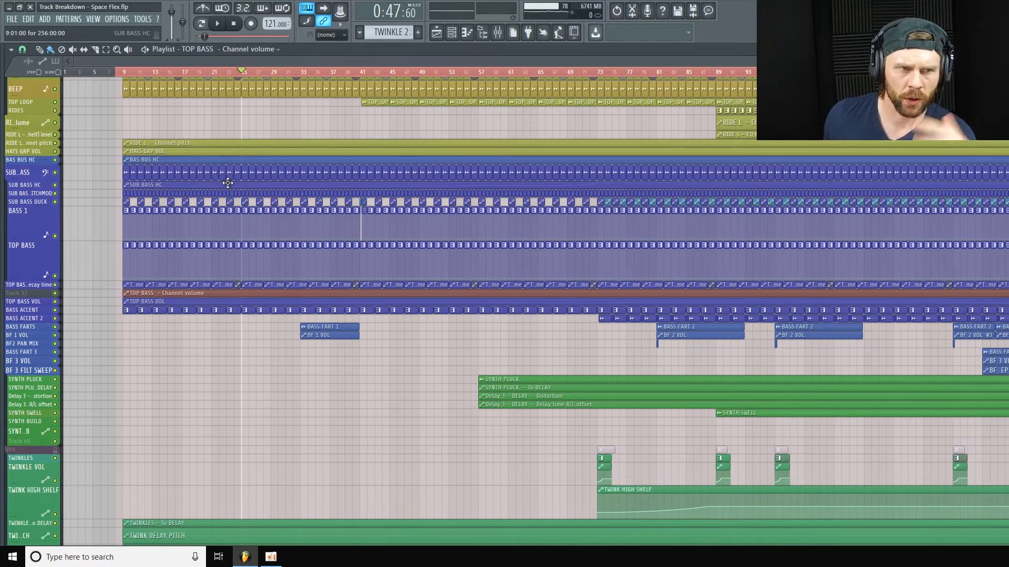
left_click_drag(176, 255, 124, 256)
left_click(105, 264)
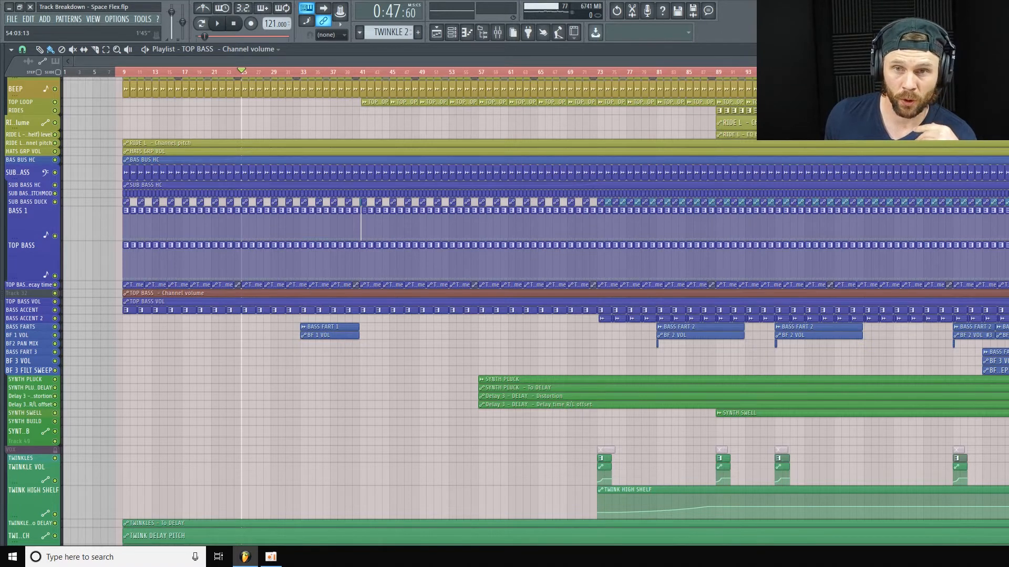
scroll(351, 301, "up", 5)
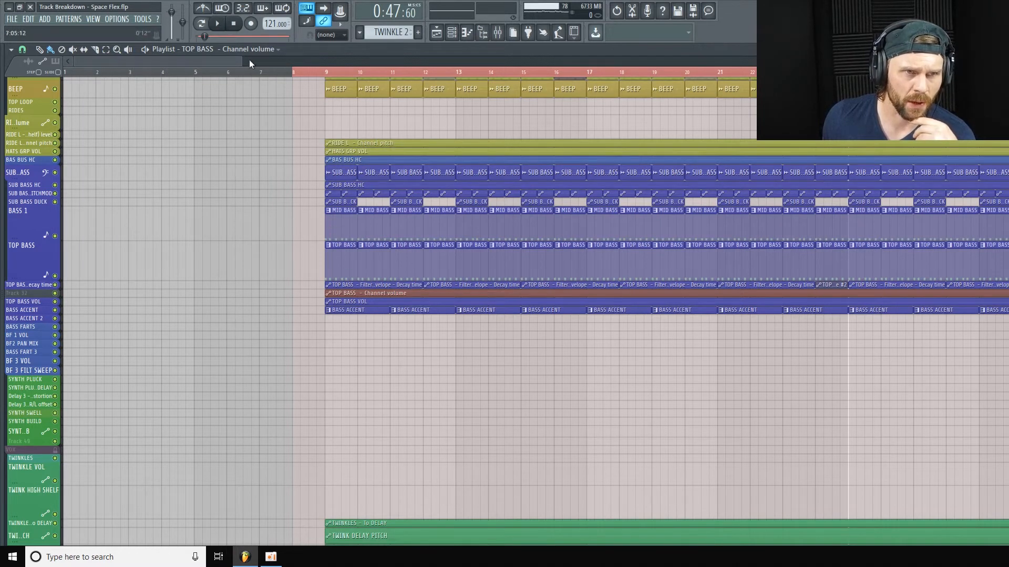
scroll(250, 63, "down", 5)
left_click_drag(12, 240, 21, 214)
Mute all playlist tracks below the bass group, from SYNTH PLUCK downwards
scroll(24, 207, "up", 3)
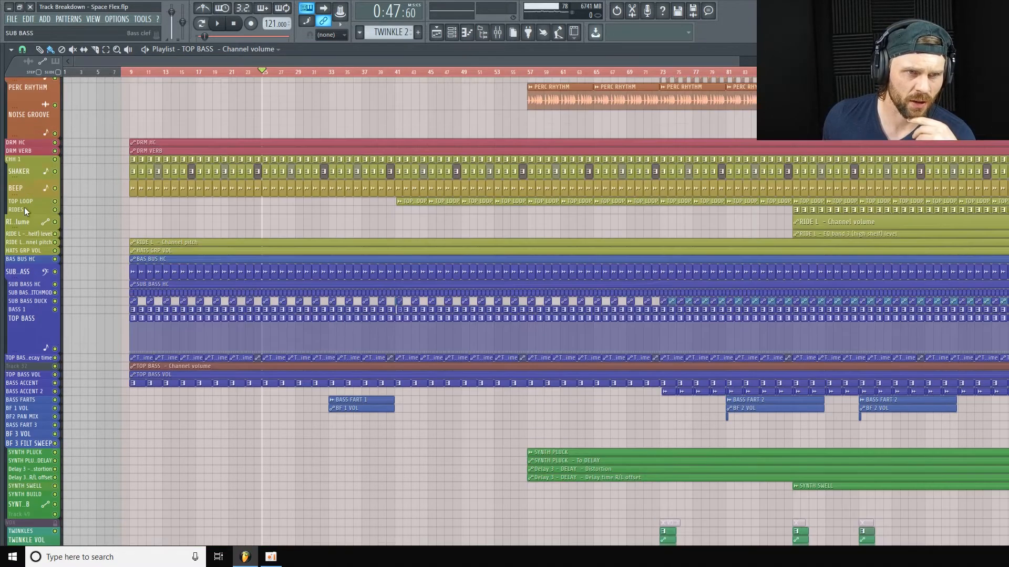
scroll(24, 207, "up", 5)
scroll(46, 220, "down", 8)
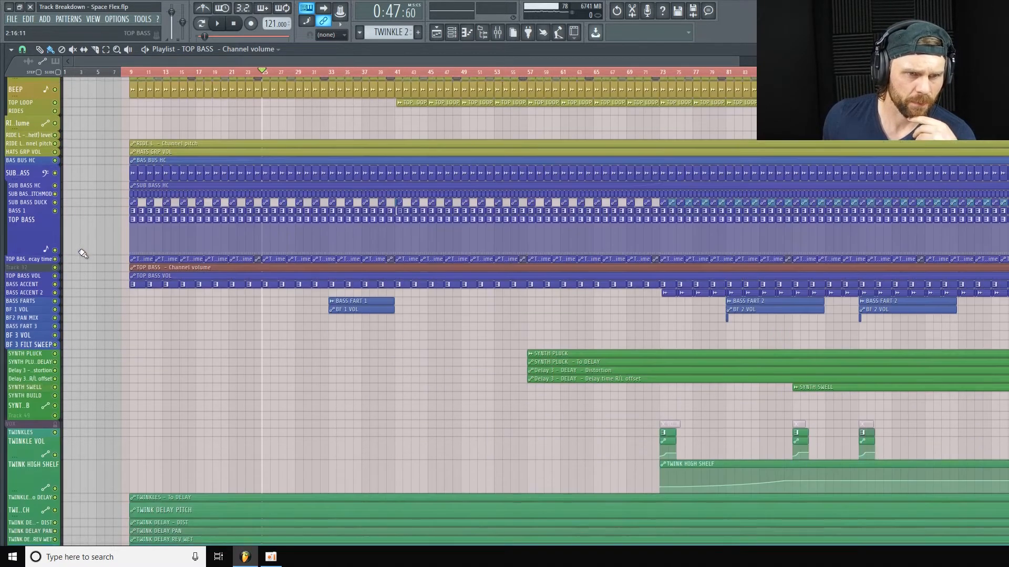
scroll(84, 254, "down", 9)
mouse_move(62, 240)
left_mouse_down()
mouse_move(59, 354)
mouse_move(46, 254)
mouse_move(61, 362)
mouse_move(65, 349)
mouse_move(58, 292)
mouse_move(61, 429)
mouse_move(83, 400)
left_mouse_up()
scroll(59, 354, "down", 7)
scroll(65, 348, "down", 7)
scroll(97, 346, "up", 20)
scroll(98, 345, "up", 1)
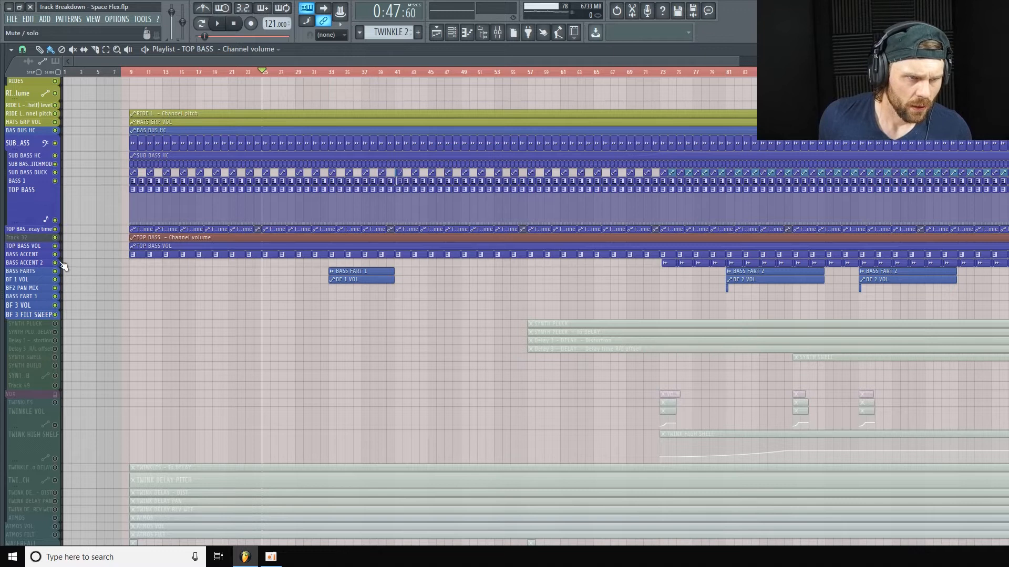
Check the mixer and channel rack, and make the TOP BASS track taller in the playlist
left_click(498, 34)
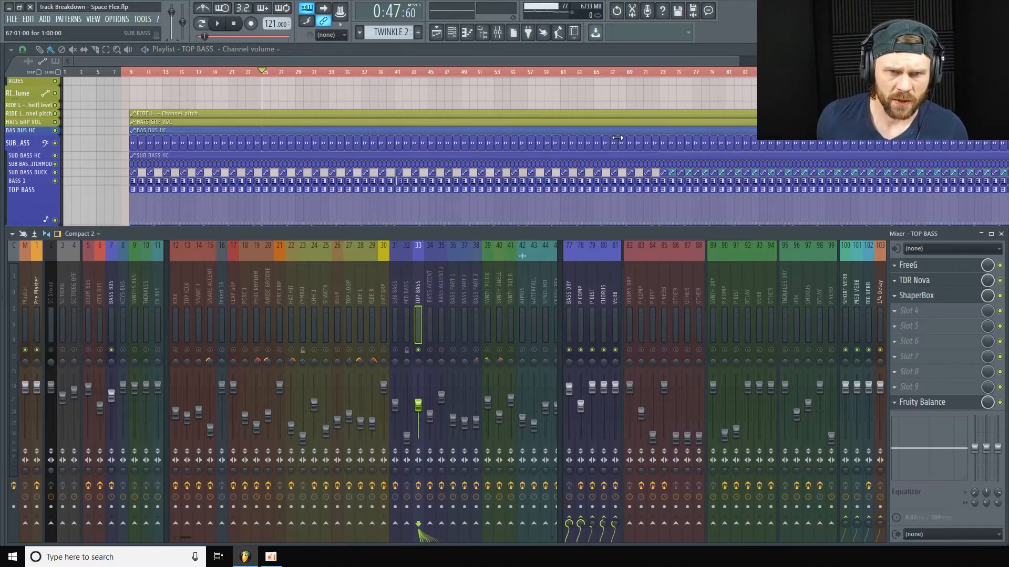
left_click(452, 34)
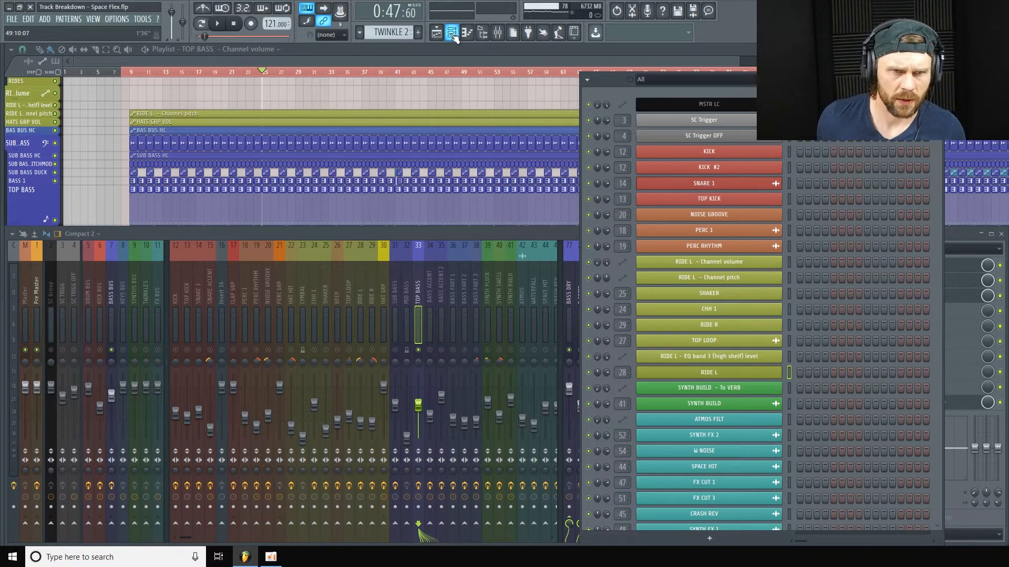
left_click(453, 34)
key("F9")
left_click_drag(739, 57, 287, 62)
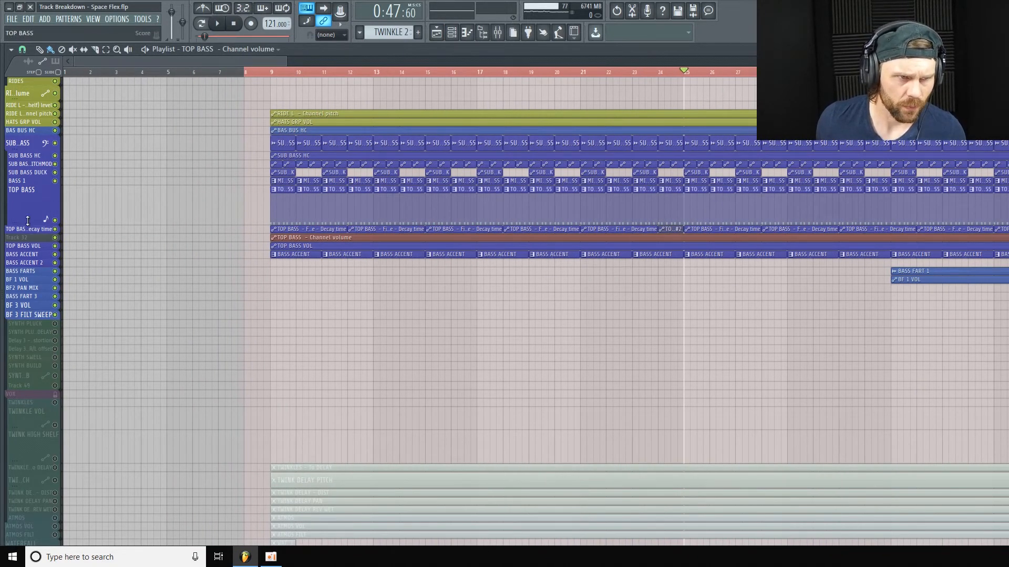
left_click_drag(28, 221, 29, 259)
Play the drums and basses from bar 25 with the TOP BASS solo off, check the mixer levels, and stop playback
key("space")
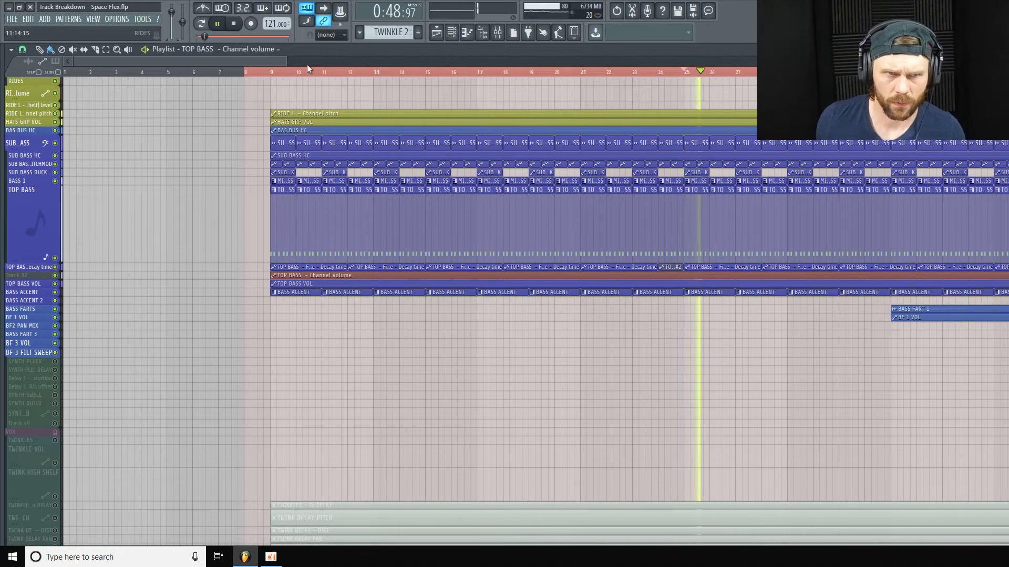
scroll(512, 85, "down", 5)
key("F9")
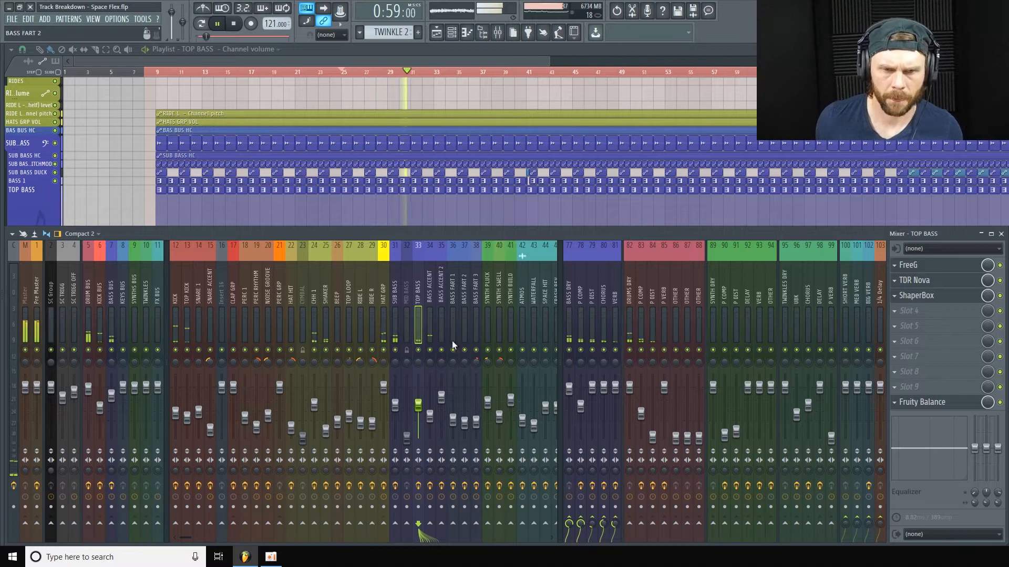
key("space")
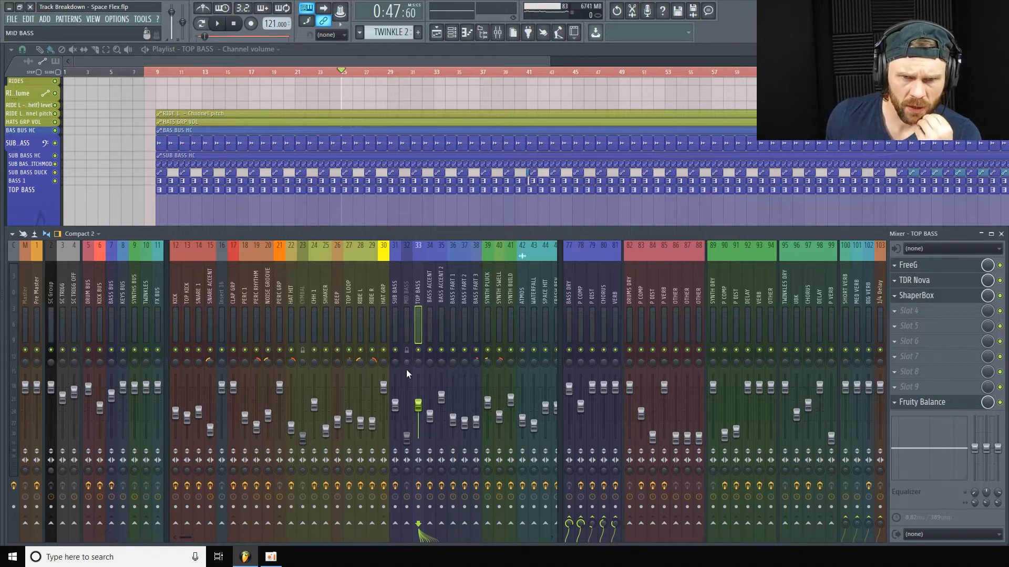
Inspect the ValhallaVintageVerb and Fruity parametric EQ 2 settings on the bass VERB channel, and close the equalizer
left_click(617, 289)
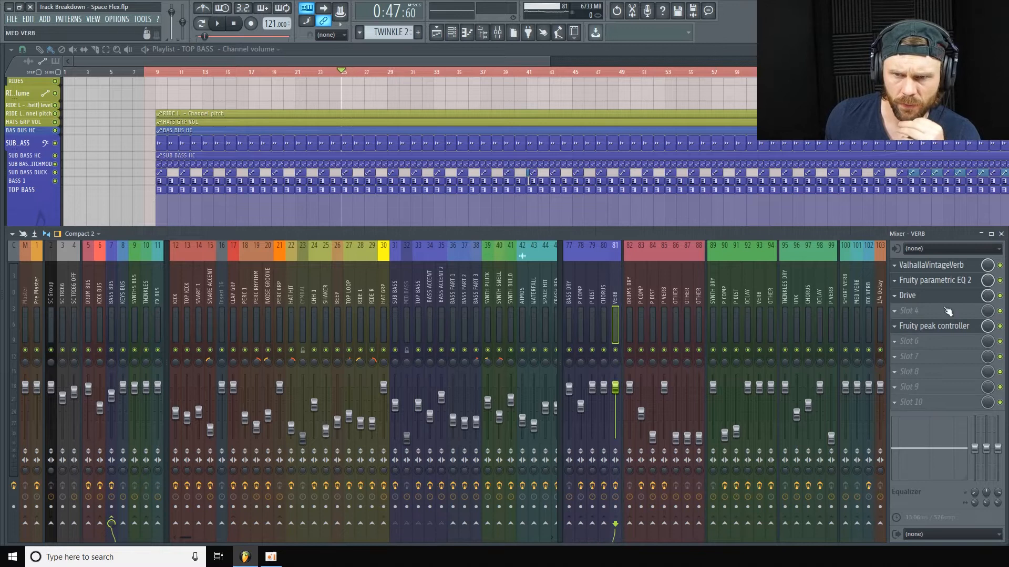
left_click(973, 269)
left_click(973, 268)
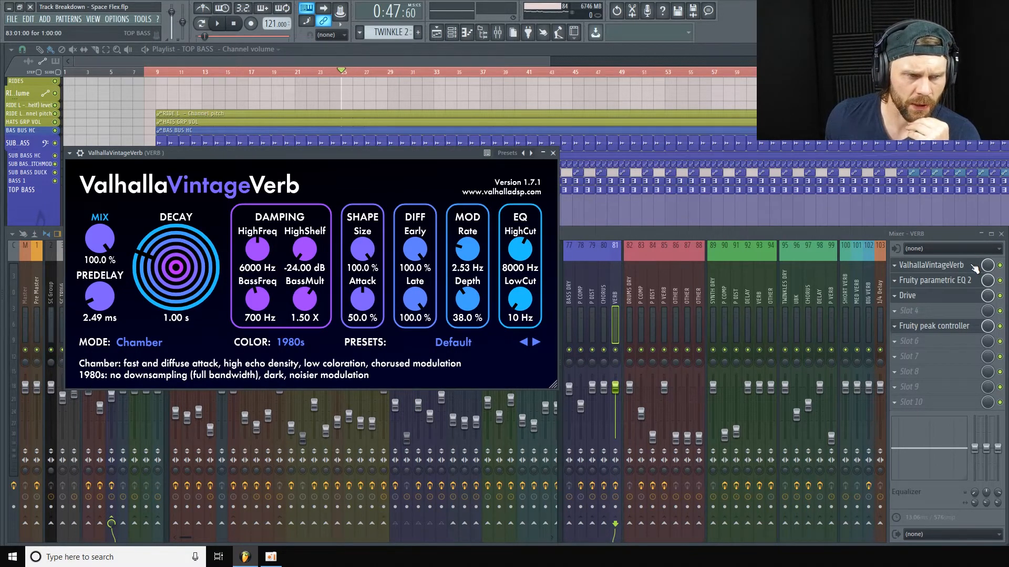
left_click(972, 295)
left_click(966, 283)
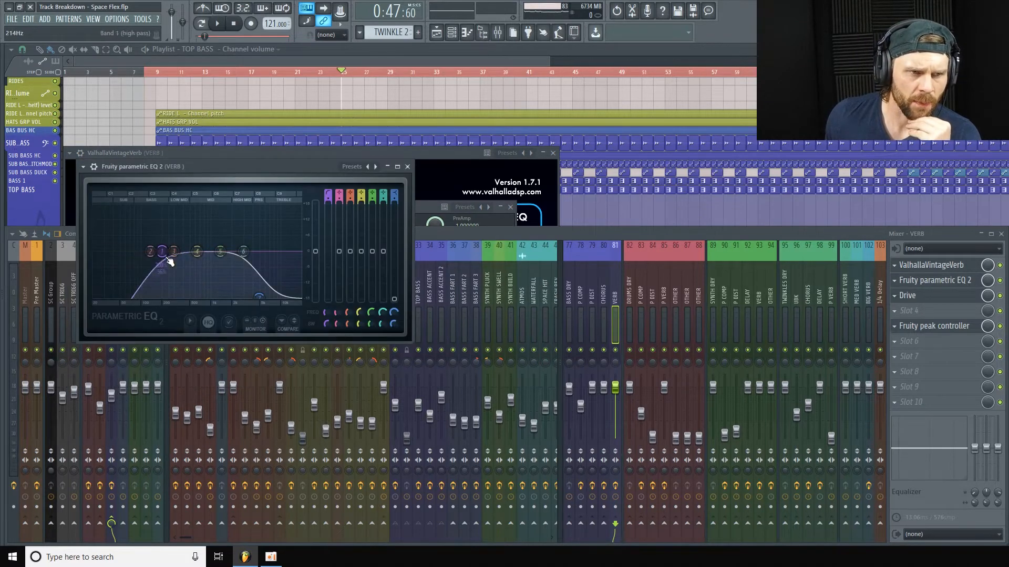
left_click(408, 167)
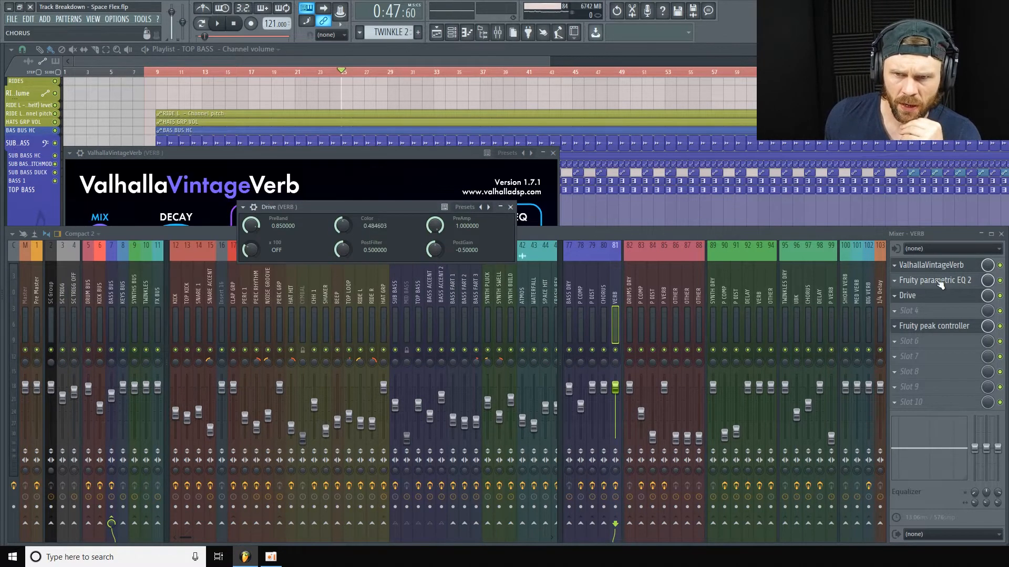
Examine the Drive plugin on the VERB channel, focusing on its Color parameter
left_click(951, 303)
left_click(950, 300)
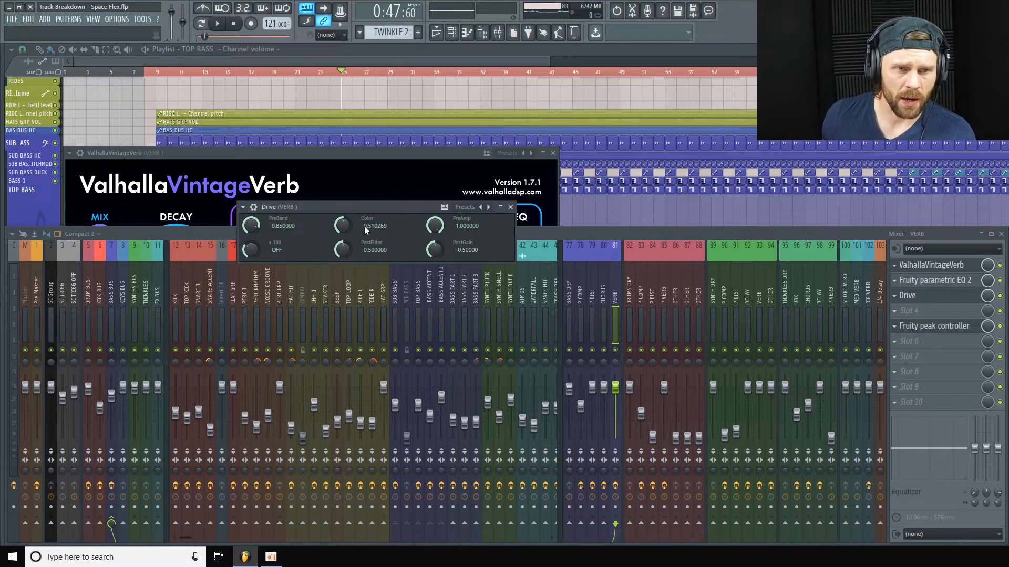
scroll(359, 231, "down", 2)
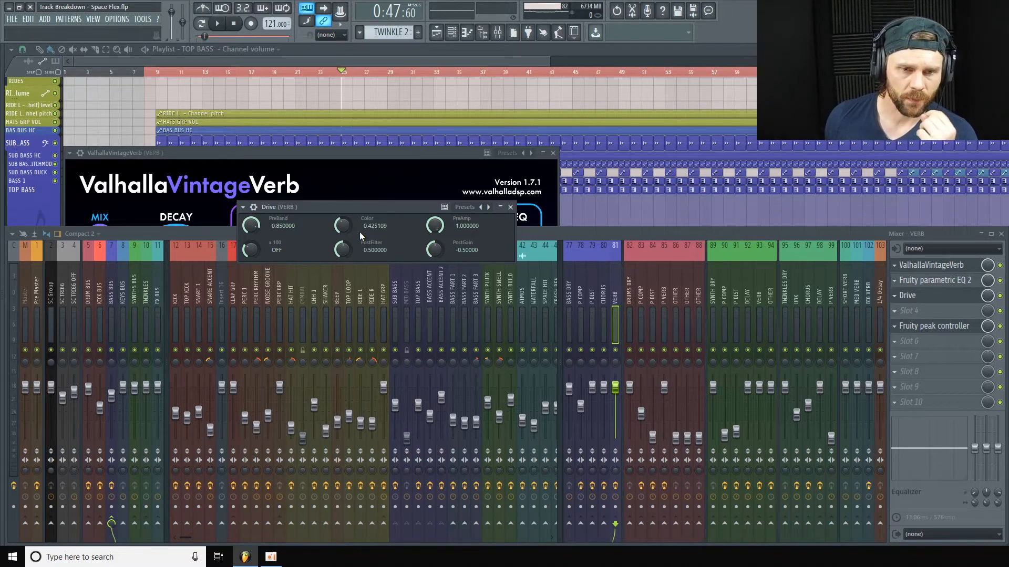
scroll(350, 235, "up", 1)
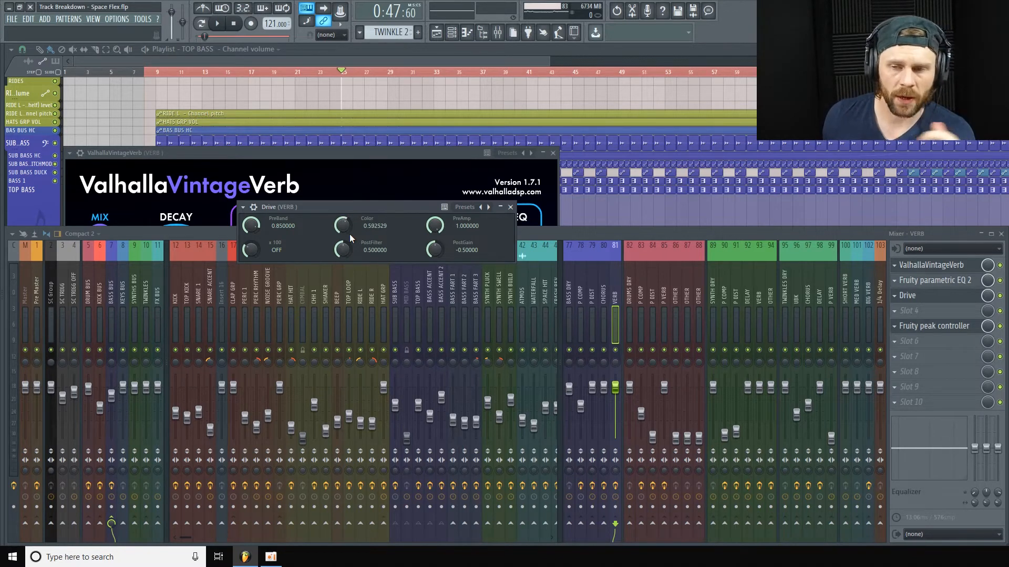
Inspect the effect chain on the TOP BASS channel: FreeG, TDR Nova, ShaperBox and Fruity Balance
left_click(415, 306)
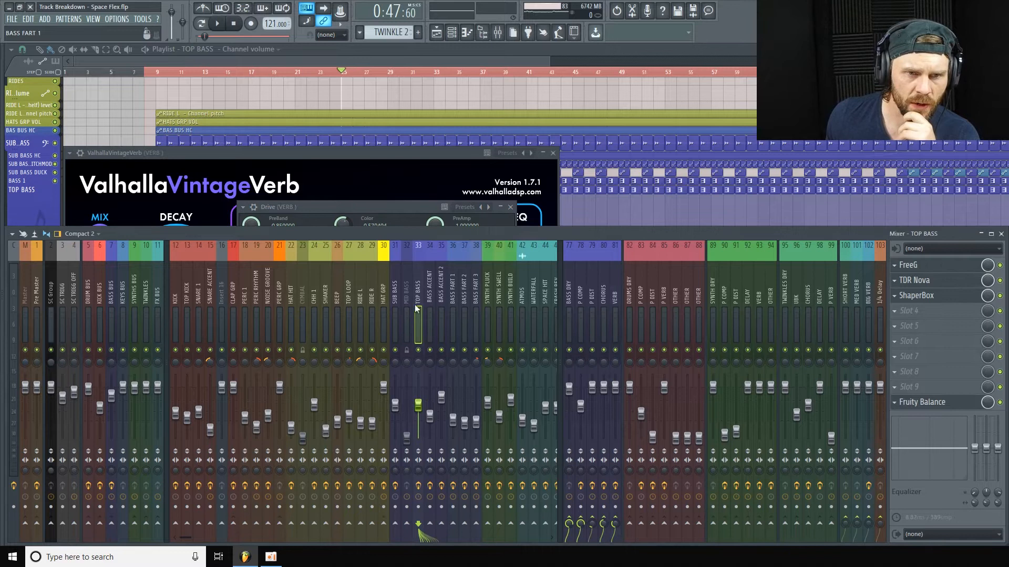
left_click(954, 274)
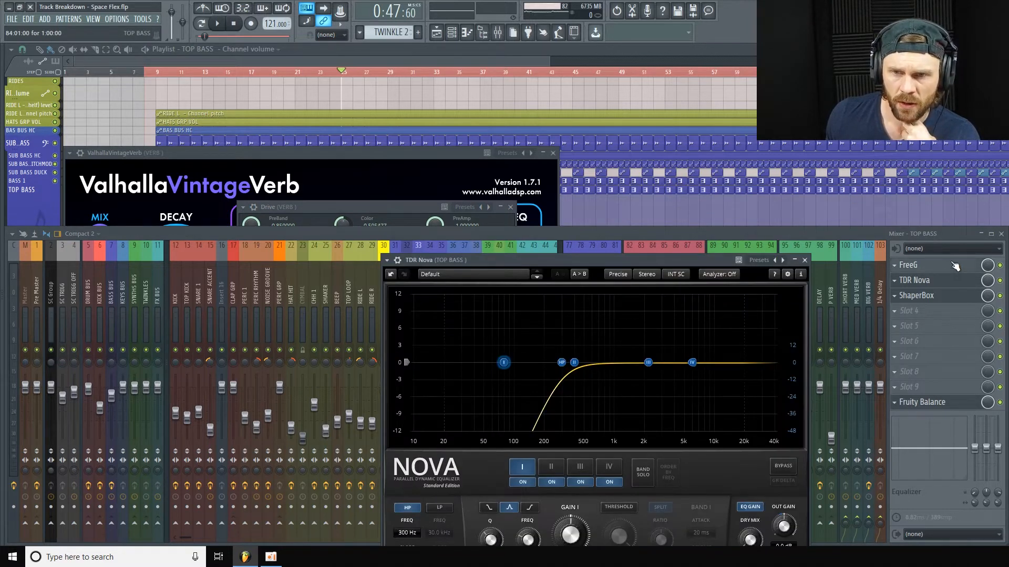
left_click(940, 266)
left_click(930, 295)
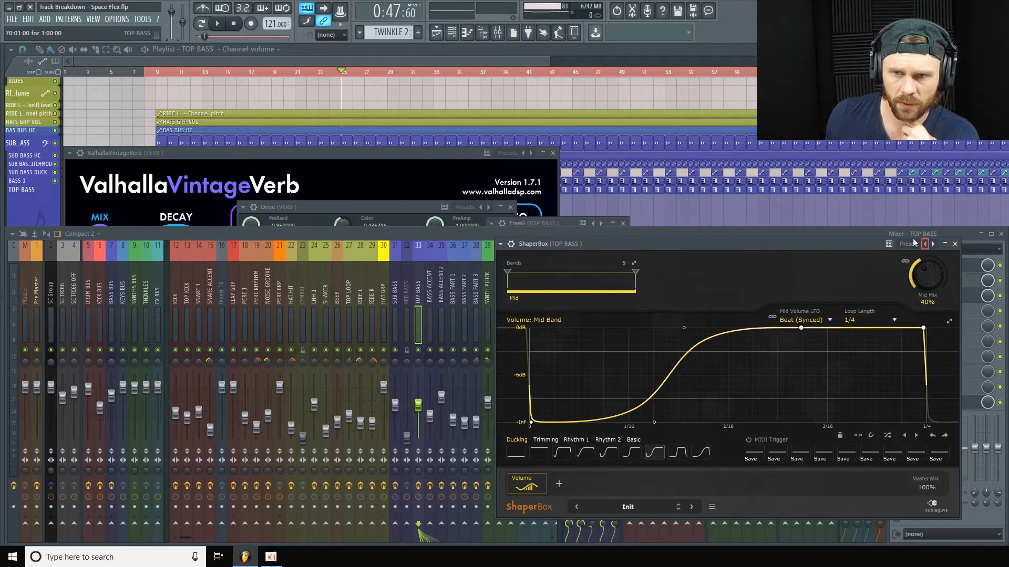
left_click(955, 245)
left_click(964, 283)
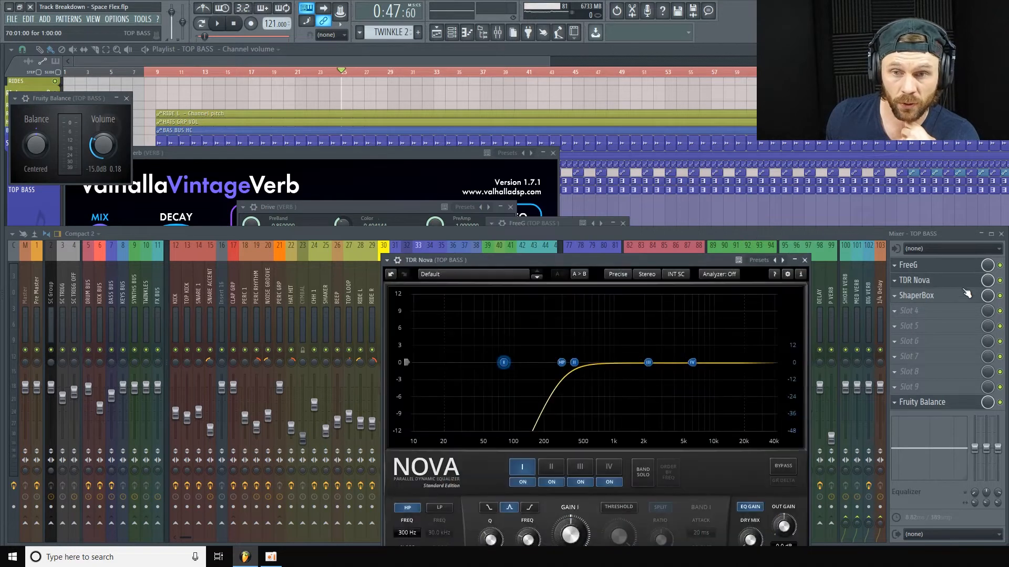
left_click(955, 296)
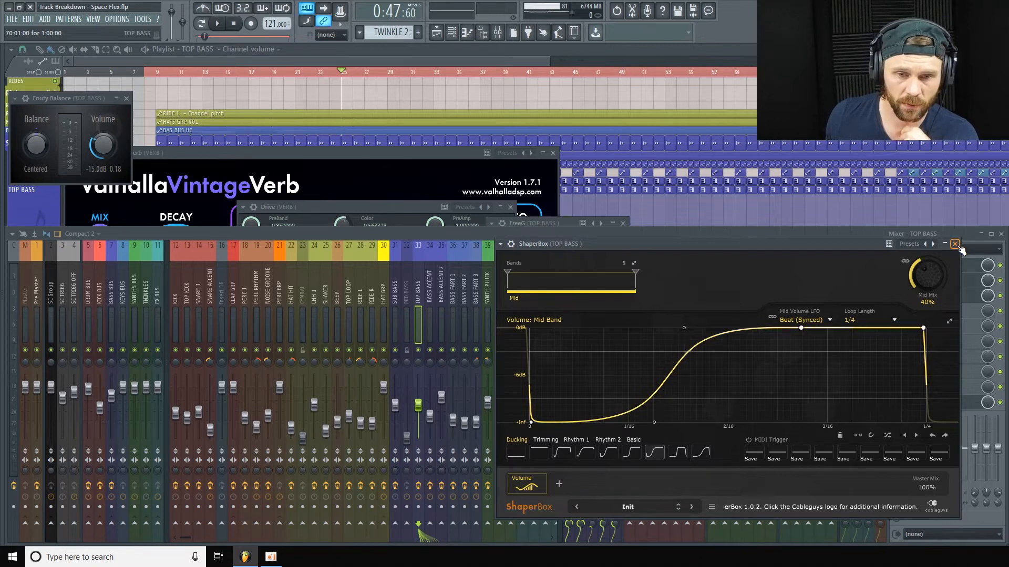
Close ShaperBox, then inspect the Fruity parametric EQ 2 and Low enhance effects on the bass CHORUS channel
left_click(956, 244)
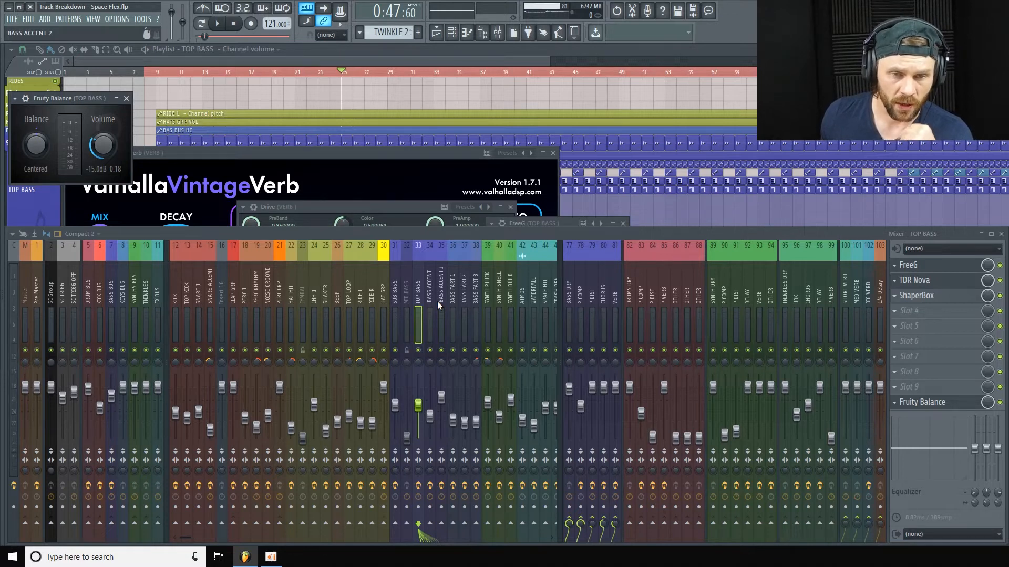
left_click(604, 292)
left_click(960, 266)
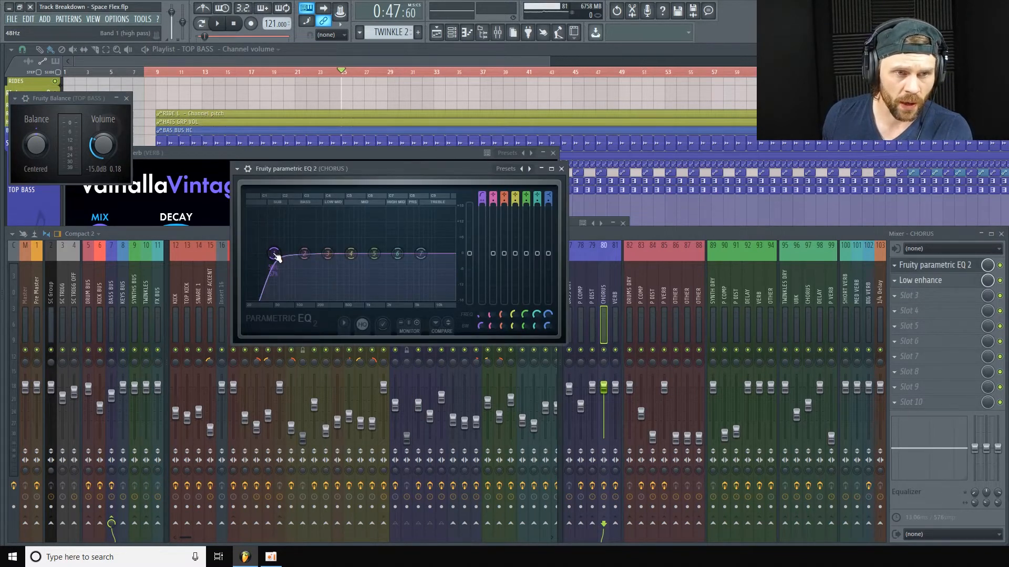
left_click(963, 285)
left_click_drag(203, 140, 286, 121)
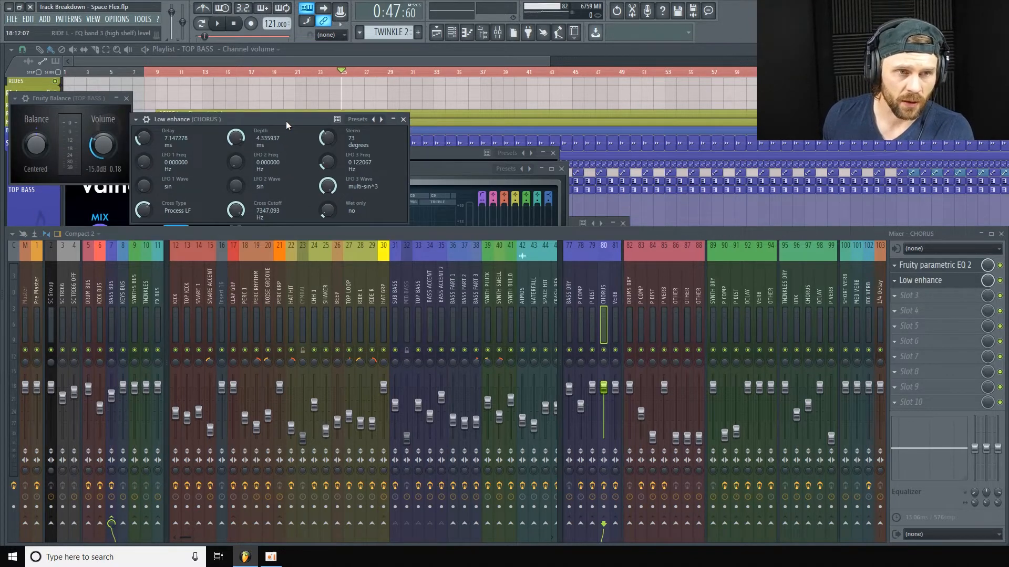
left_click(403, 120)
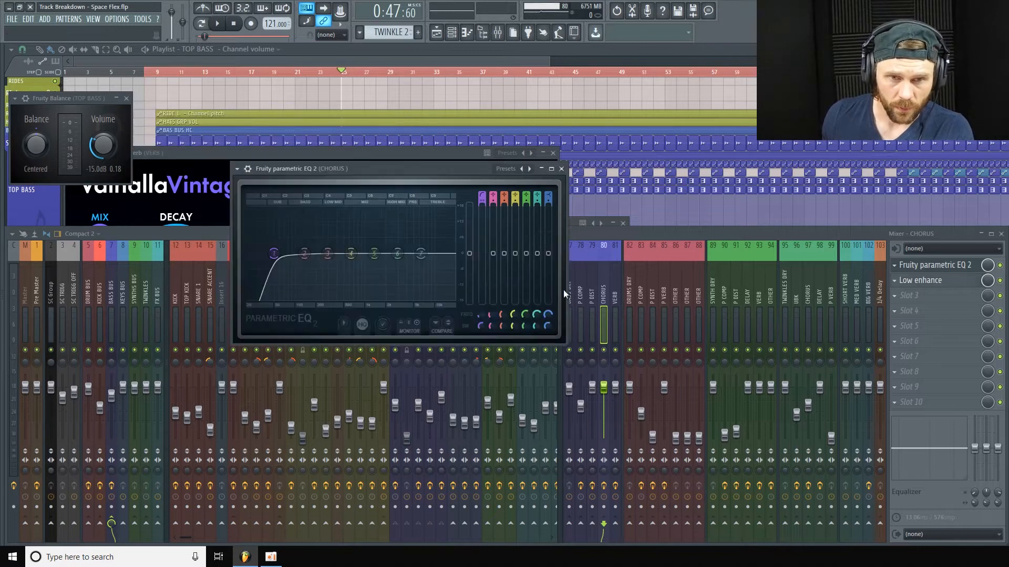
left_click(616, 231)
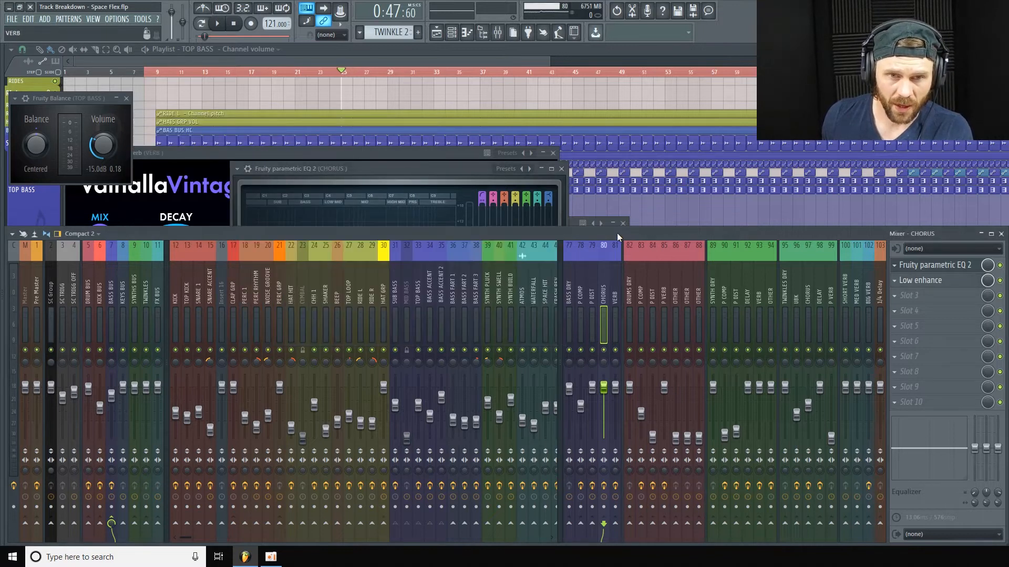
Check the TOP BASS routing, and inspect the Fruity parametric EQ 2 and Drive settings on the bass P DIST channel
left_click(417, 297)
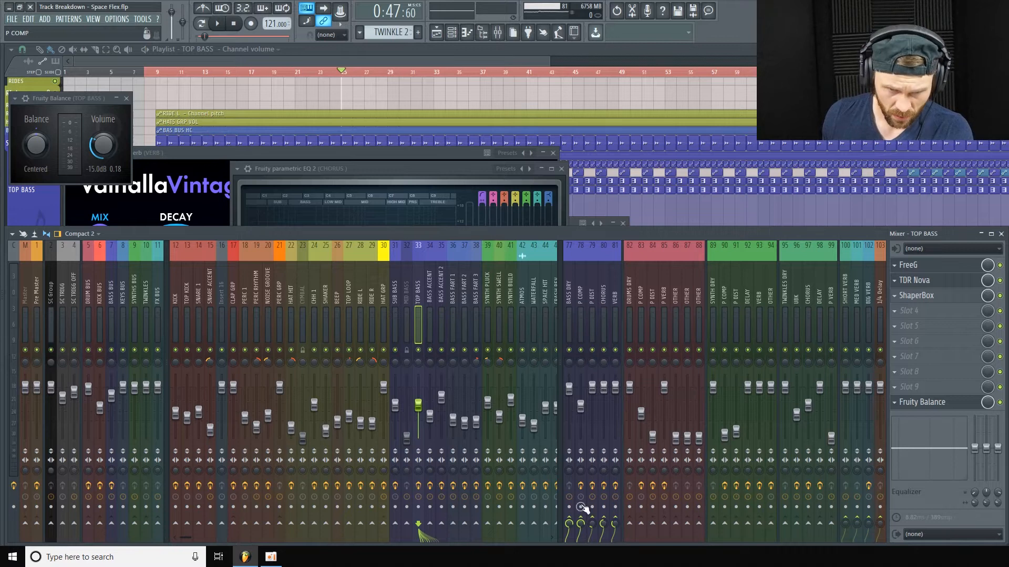
left_click(592, 298)
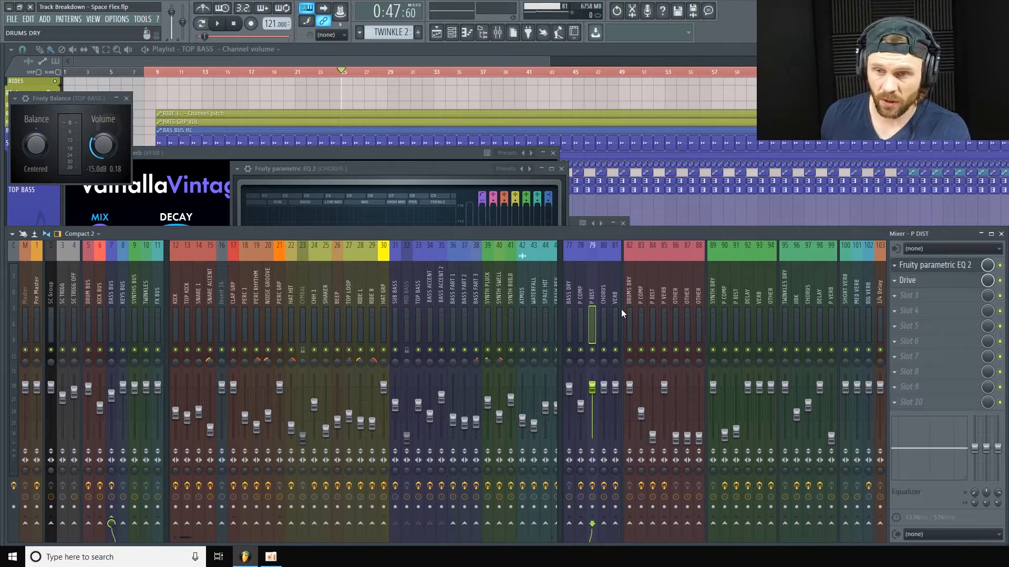
left_click(959, 266)
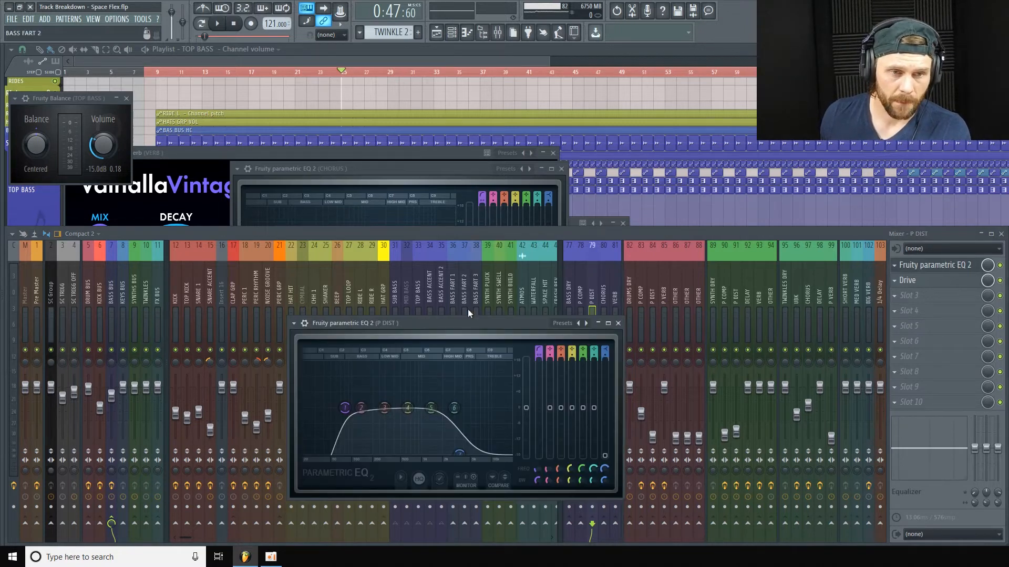
left_click_drag(470, 327, 403, 101)
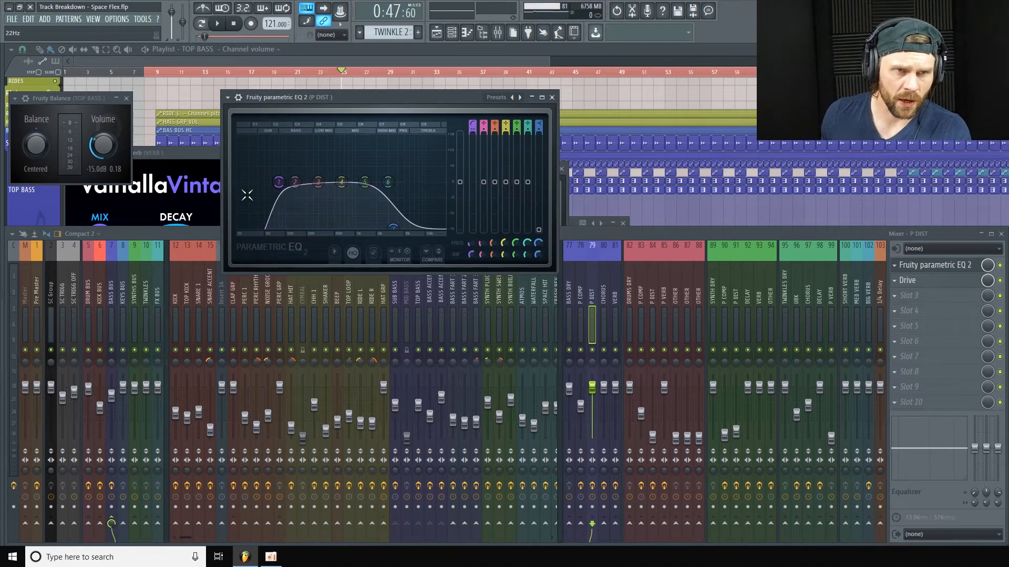
left_click(950, 282)
left_click_drag(885, 191, 671, 210)
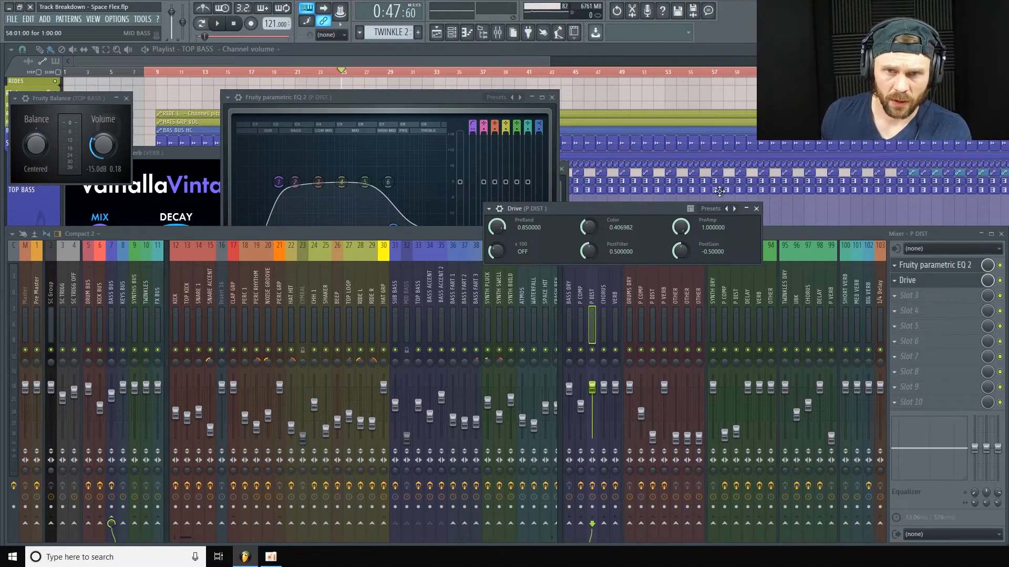
left_click(756, 208)
left_click(552, 97)
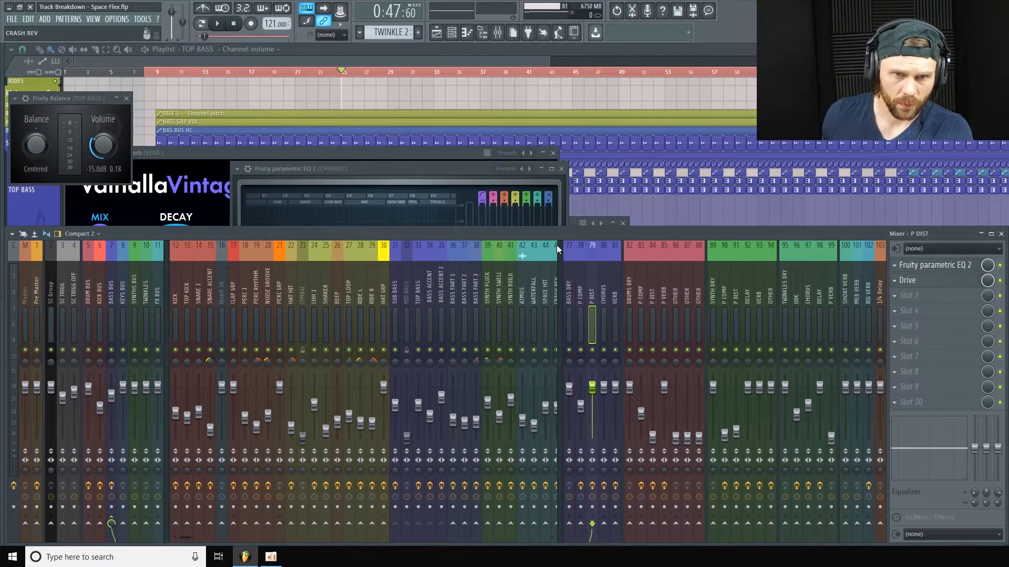
Examine the UAD UA 1176LN Legacy compressor on the bass P COMP channel during brief playback, and put it away
left_click(415, 292)
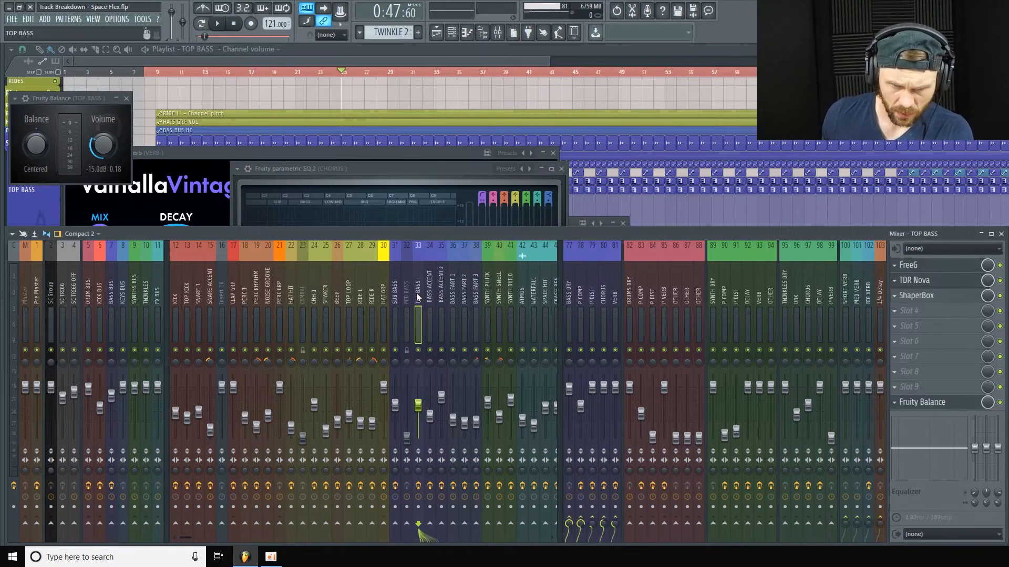
left_click(581, 298)
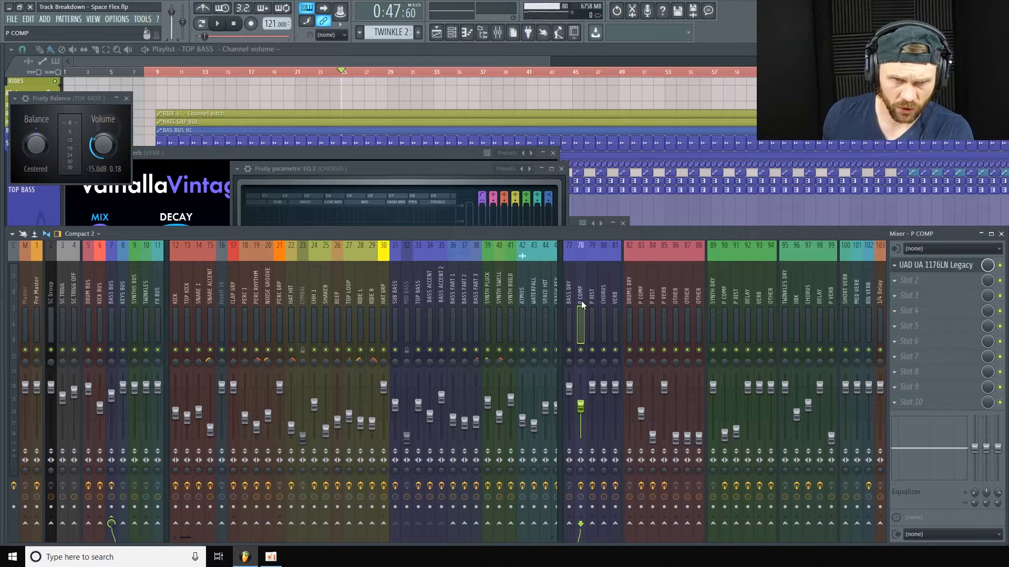
left_click(968, 271)
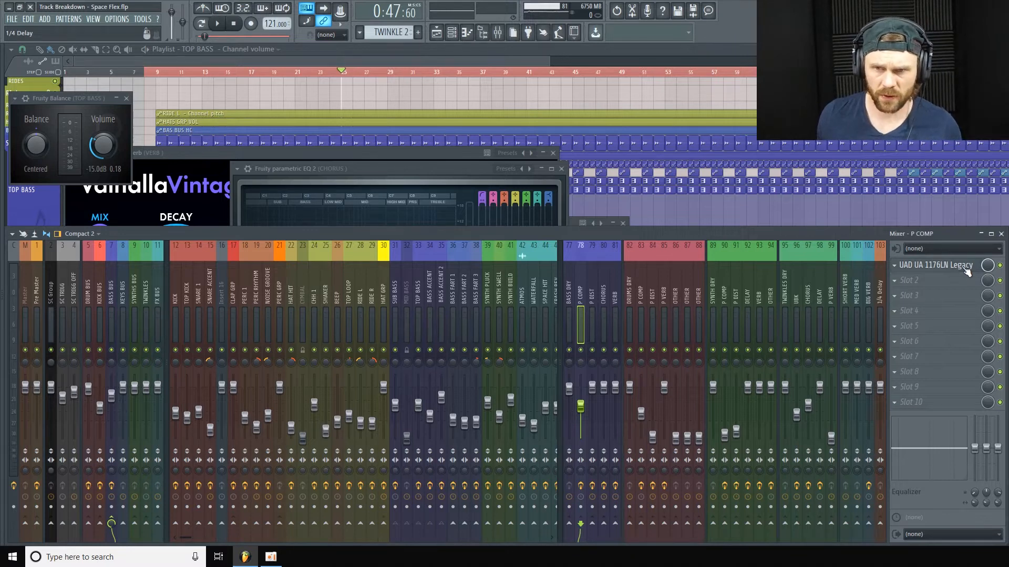
key("space")
left_click_drag(927, 229, 641, 130)
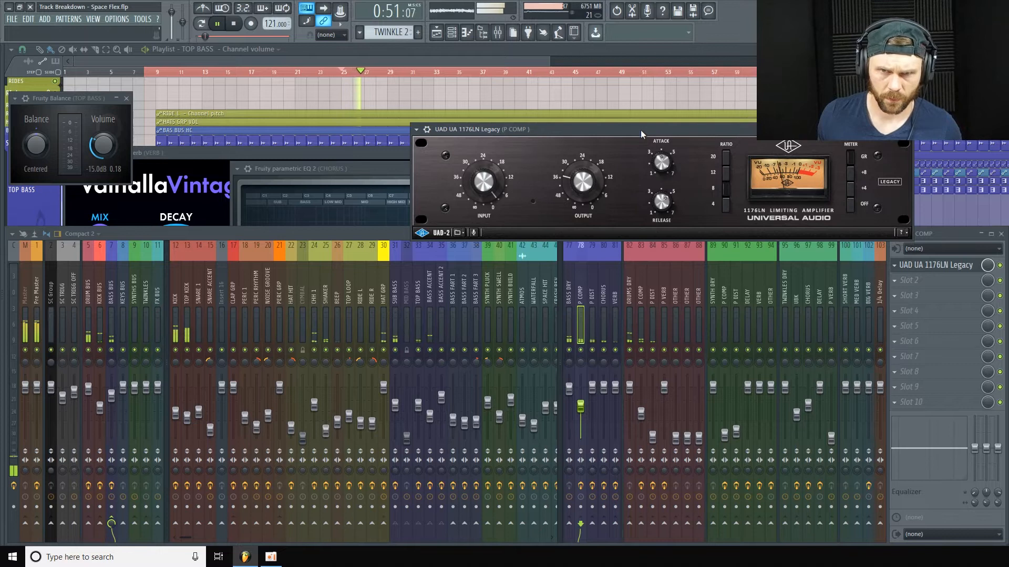
key("space")
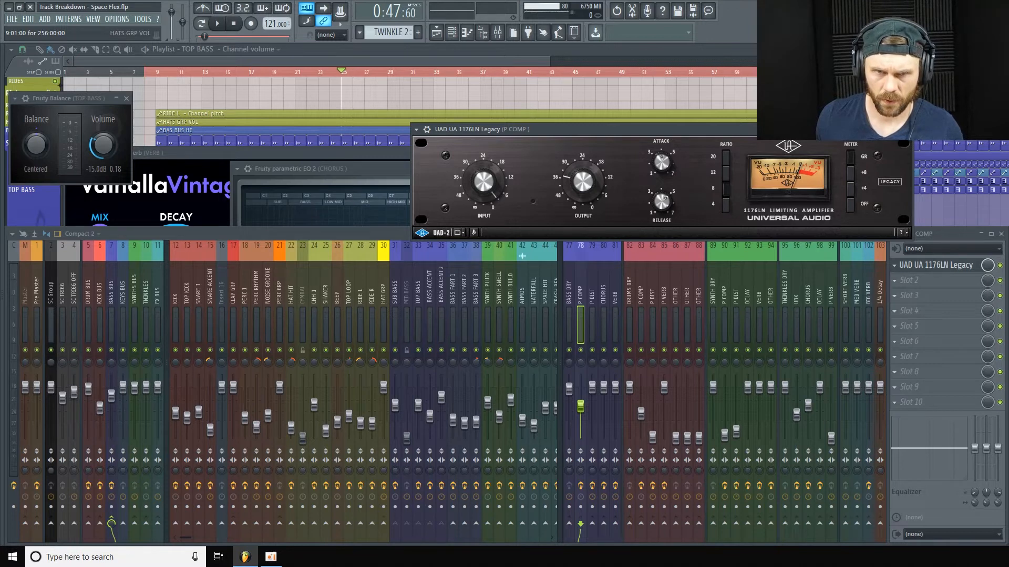
left_click(581, 278)
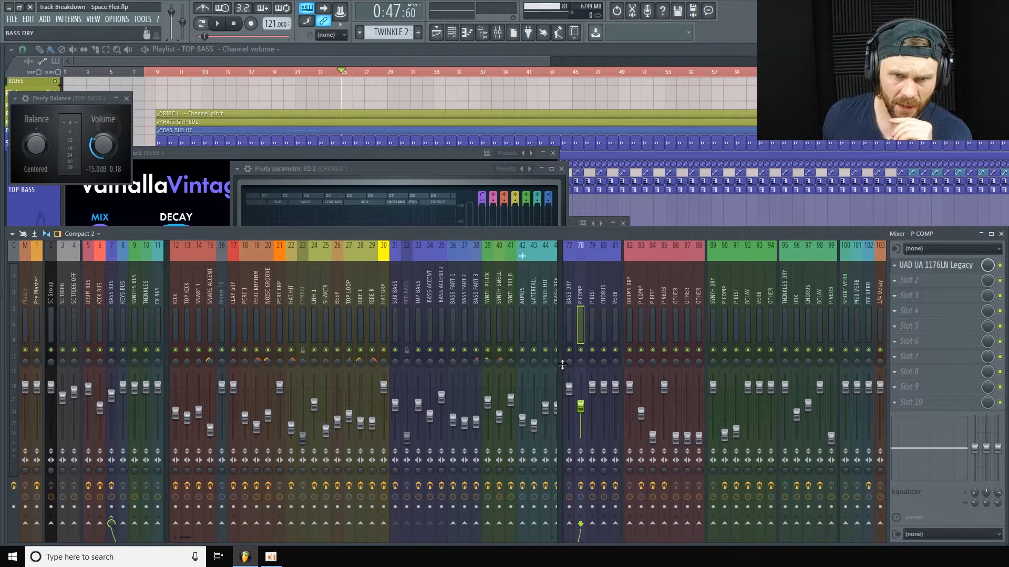
Play from bar 25 and compare the bass with the P COMP, P DIST, CHORUS and VERB channels muted and re-enabled
key("space")
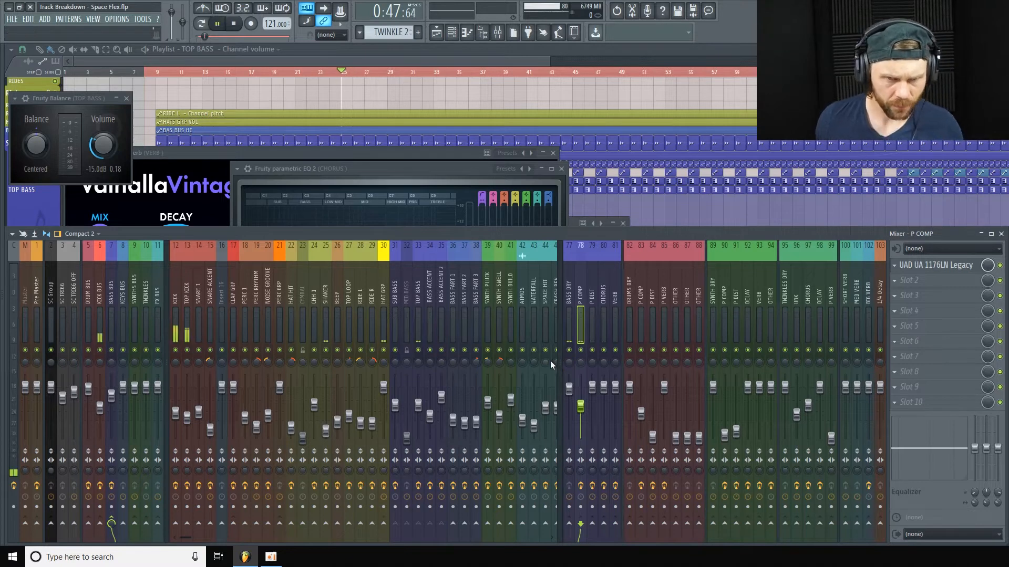
left_click(581, 349)
left_click(592, 349)
left_click(604, 350)
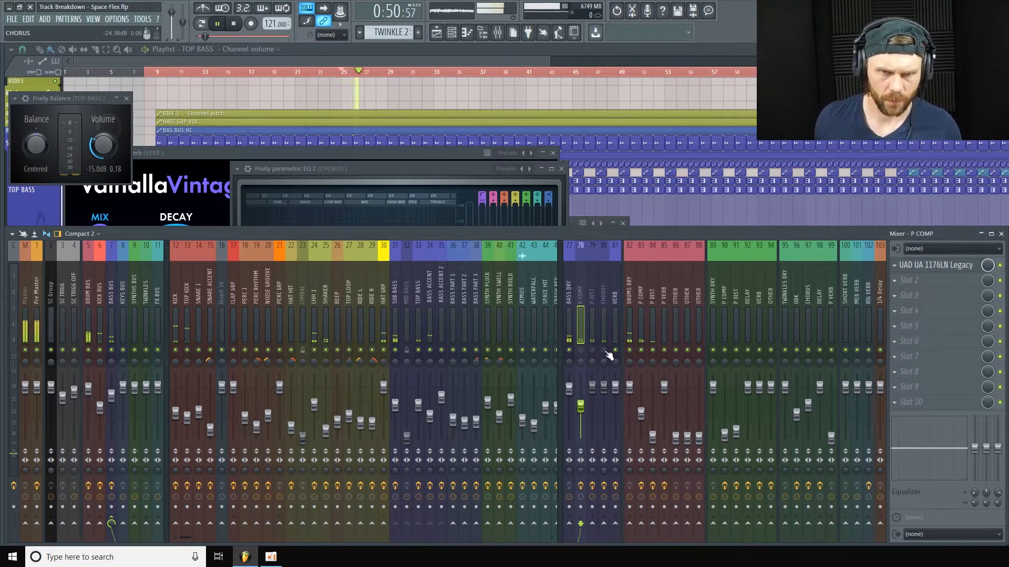
left_click(616, 350)
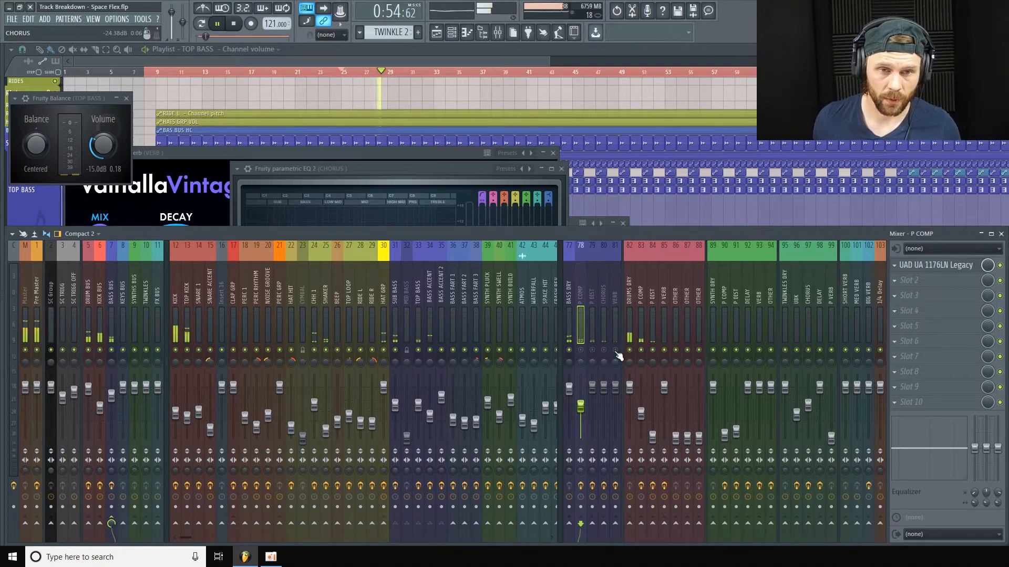
left_click(615, 350)
left_click(604, 350)
left_click(592, 350)
left_click(581, 349)
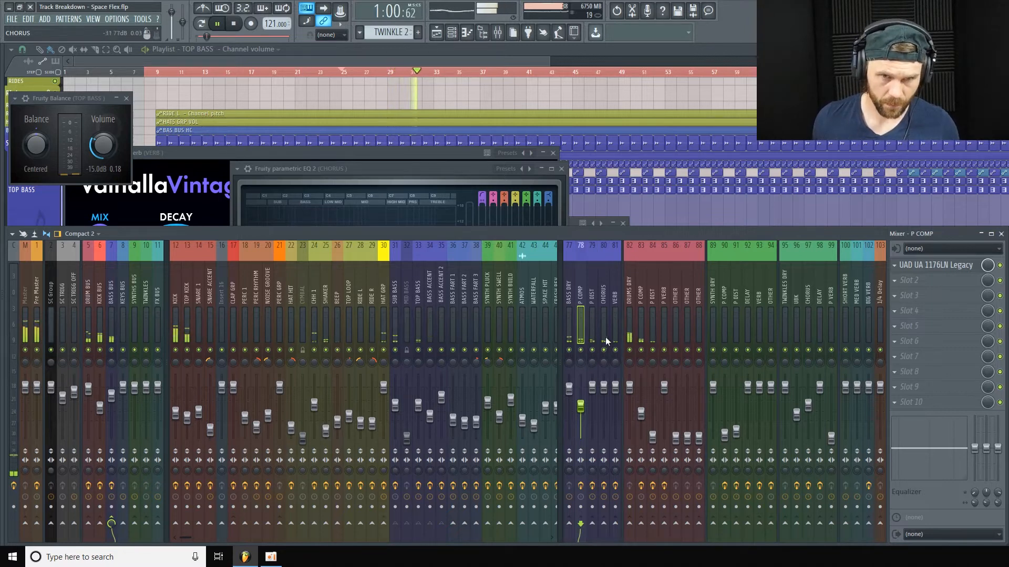
Compare the bass once more without and with its four parallel effect channels, and stop playback
left_click(581, 350)
left_click(592, 350)
left_click(604, 350)
left_click(616, 350)
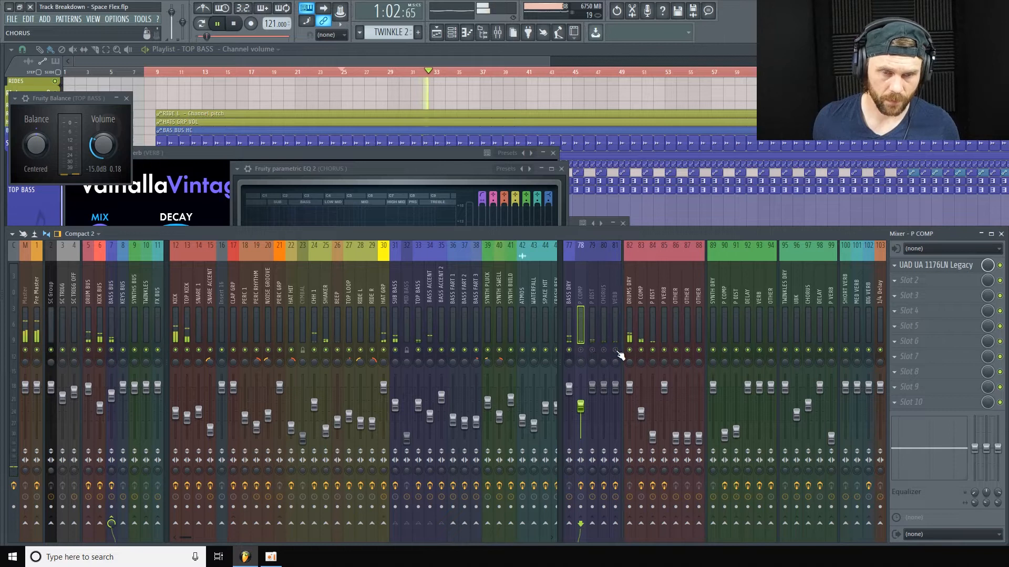
left_click(615, 350)
left_click(604, 350)
left_click(592, 350)
left_click(580, 350)
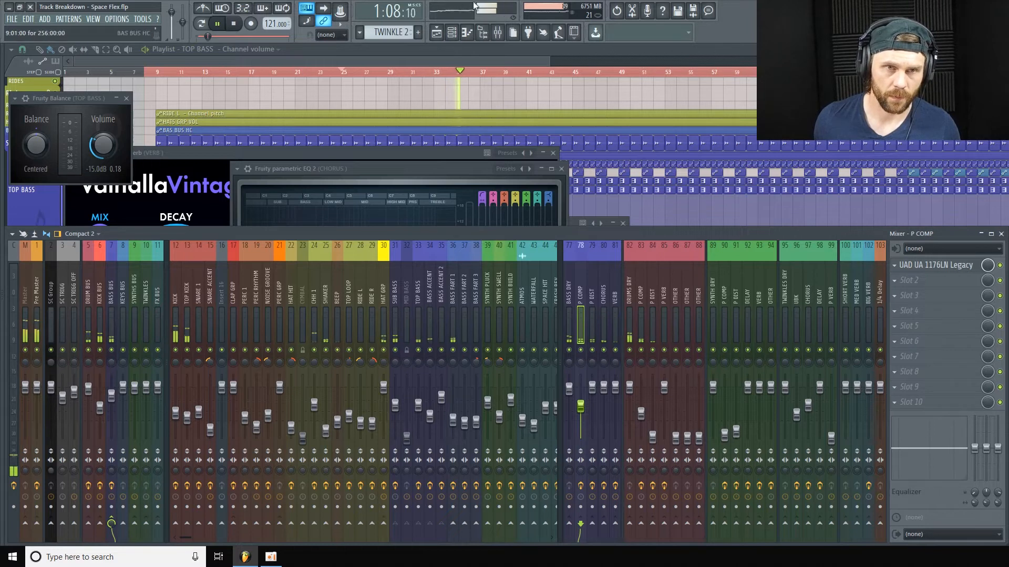
key("space")
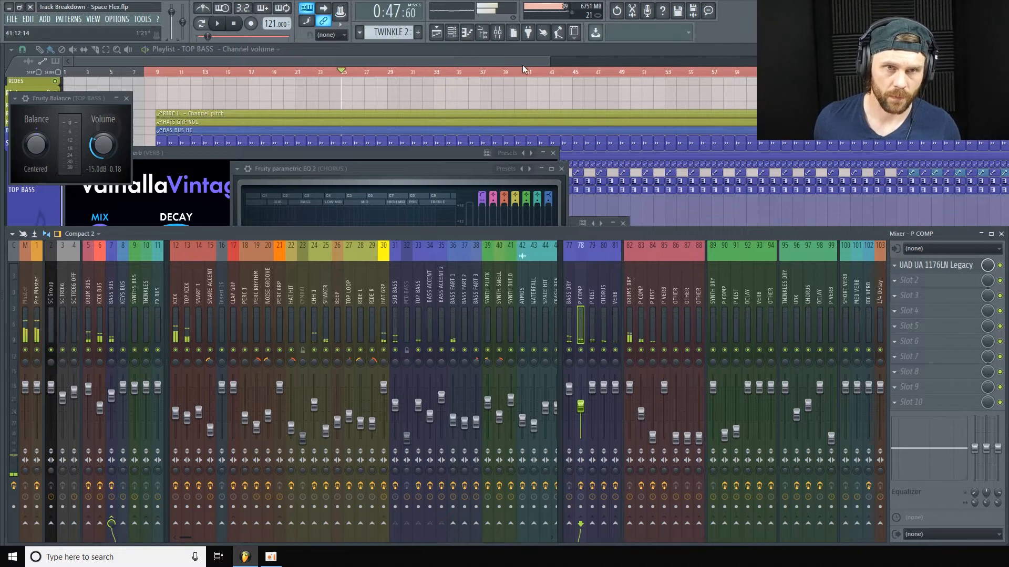
Enlarge the TOP BASS filter cutoff envelope decay time track in the playlist to view its automation, and shrink it again
left_click(524, 65)
scroll(204, 240, "down", 3)
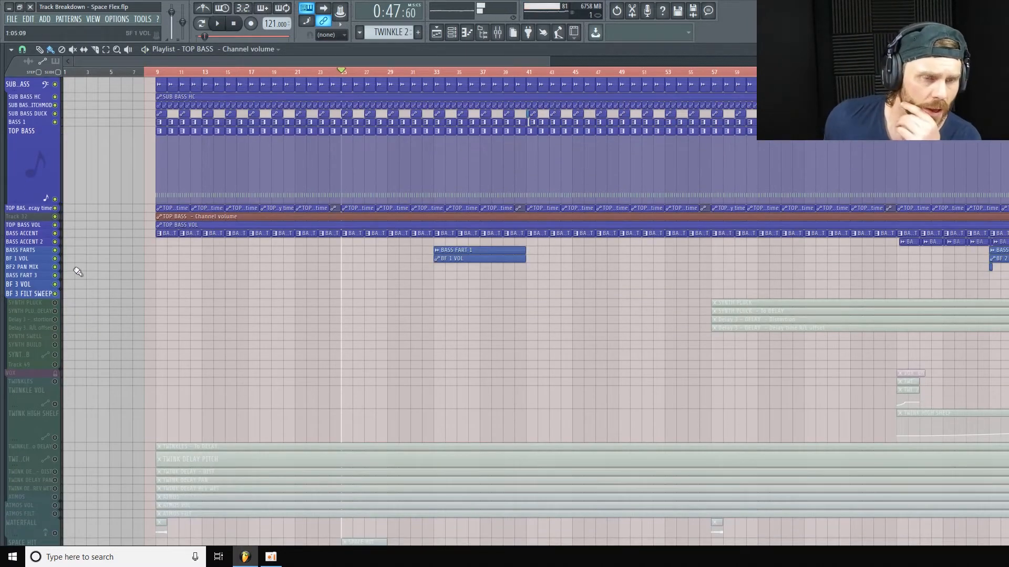
left_click(234, 24)
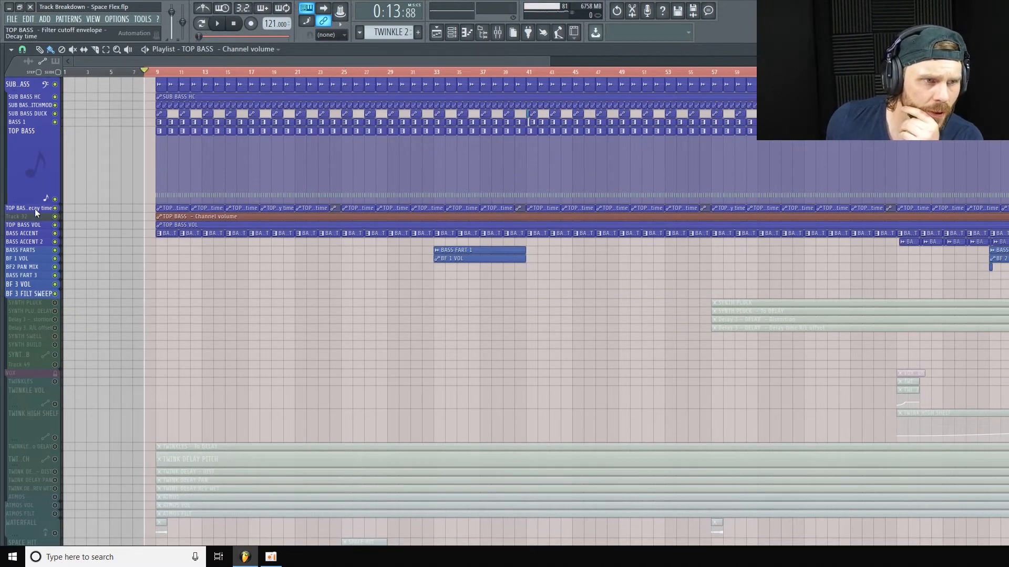
left_click_drag(29, 212, 32, 251)
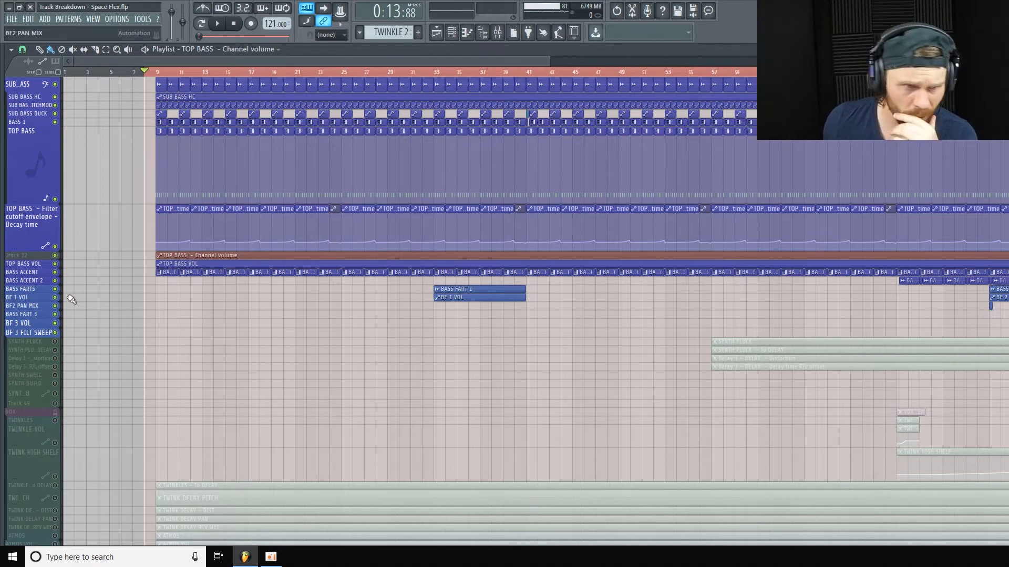
left_click_drag(32, 247, 33, 219)
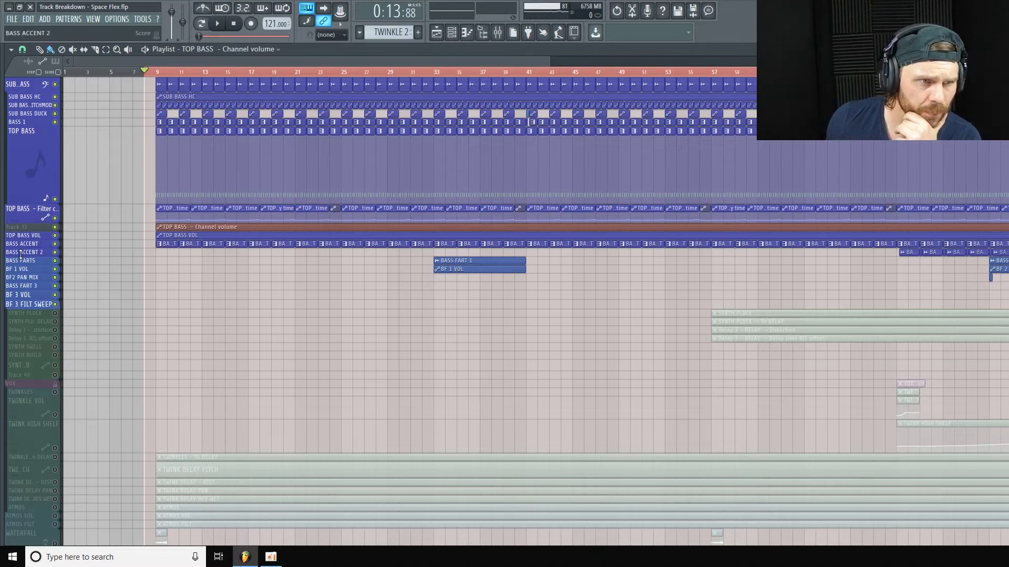
Enlarge the BASS ACCENT track in the playlist and reduce the height of the TOP BASS track
left_click_drag(29, 248, 23, 284)
left_click_drag(15, 198, 36, 142)
left_click_drag(29, 222, 32, 238)
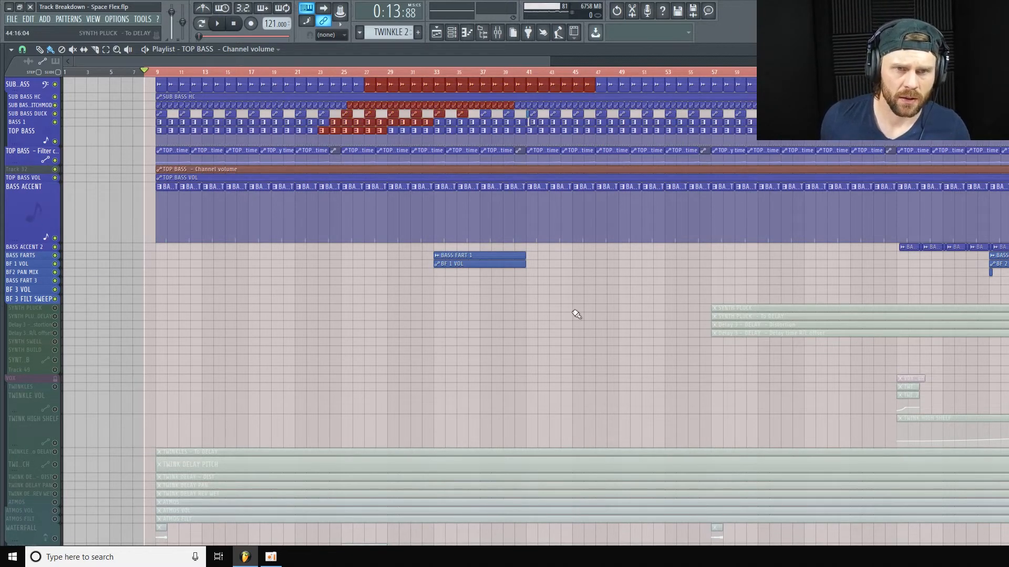
Set the playback position to bar 25, play the basses with the BASS ACCENT pattern in view, and stop
key("space")
key("space")
scroll(327, 120, "up", 6)
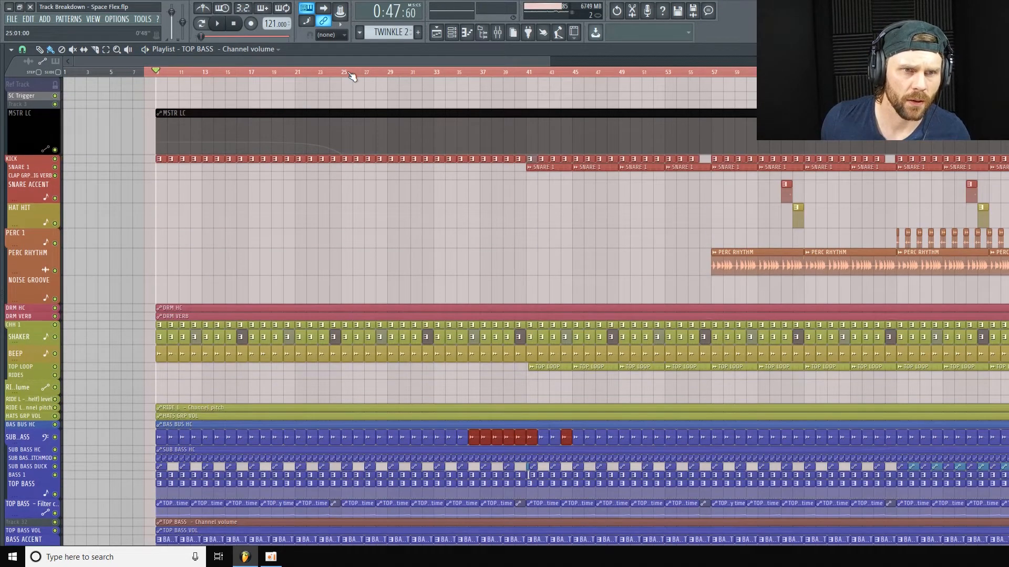
left_click(351, 74)
scroll(322, 313, "down", 5)
key("space")
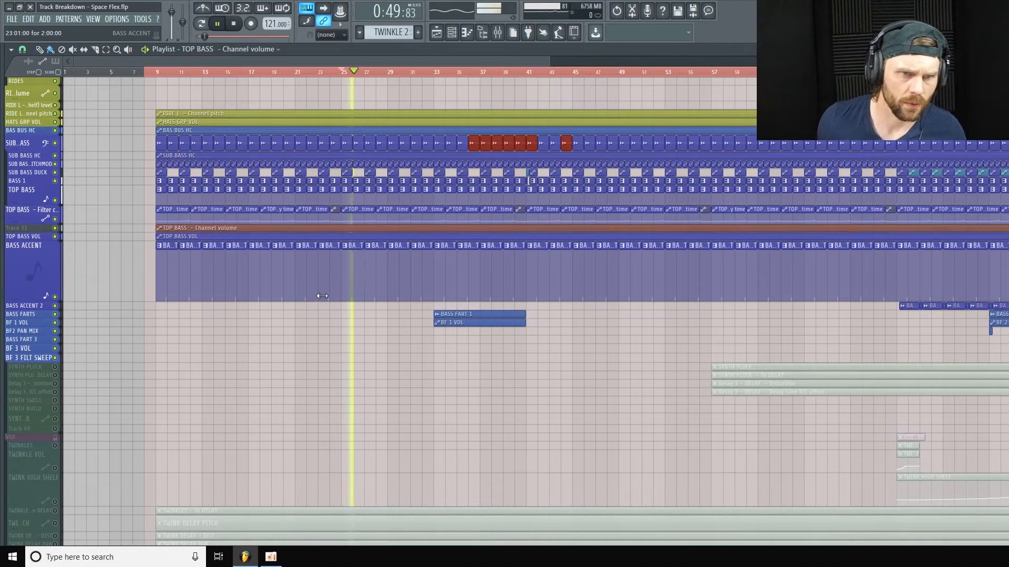
key("space")
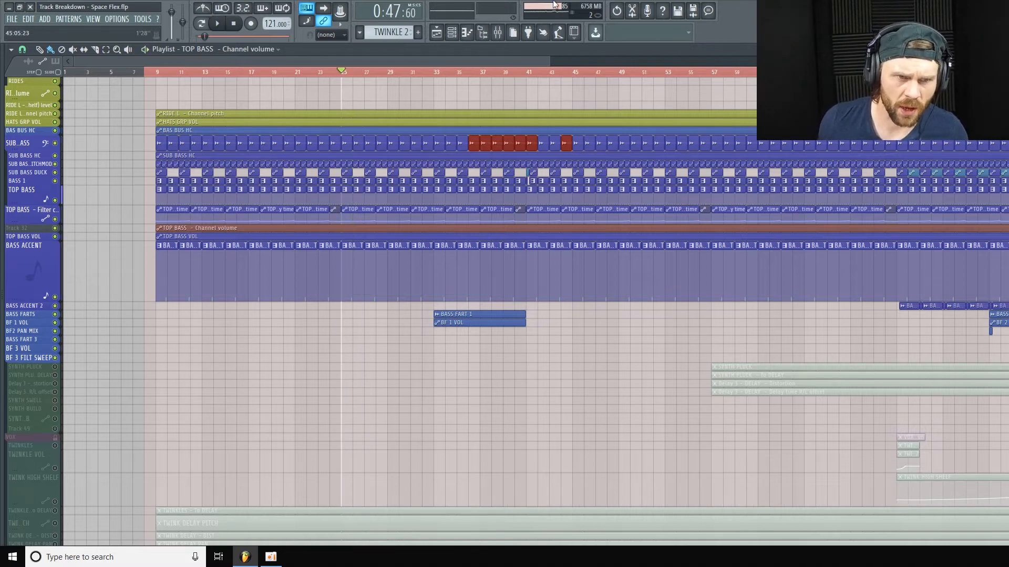
Play the basses from bar 25 while slightly reducing the BASS ACCENT track height, show the mixer, and stop playback
left_click_drag(549, 61, 472, 62)
key("space")
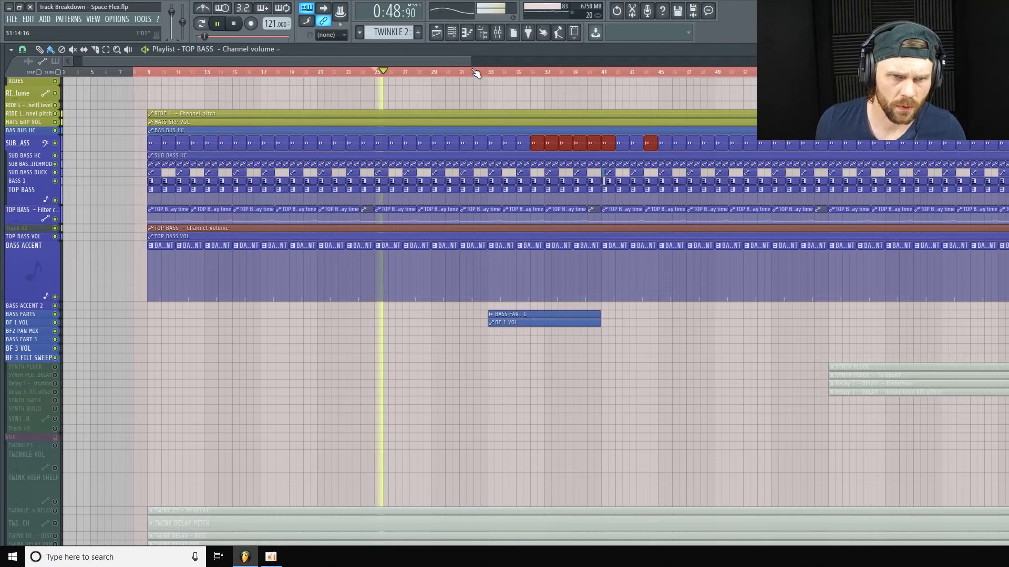
scroll(38, 264, "down", 1)
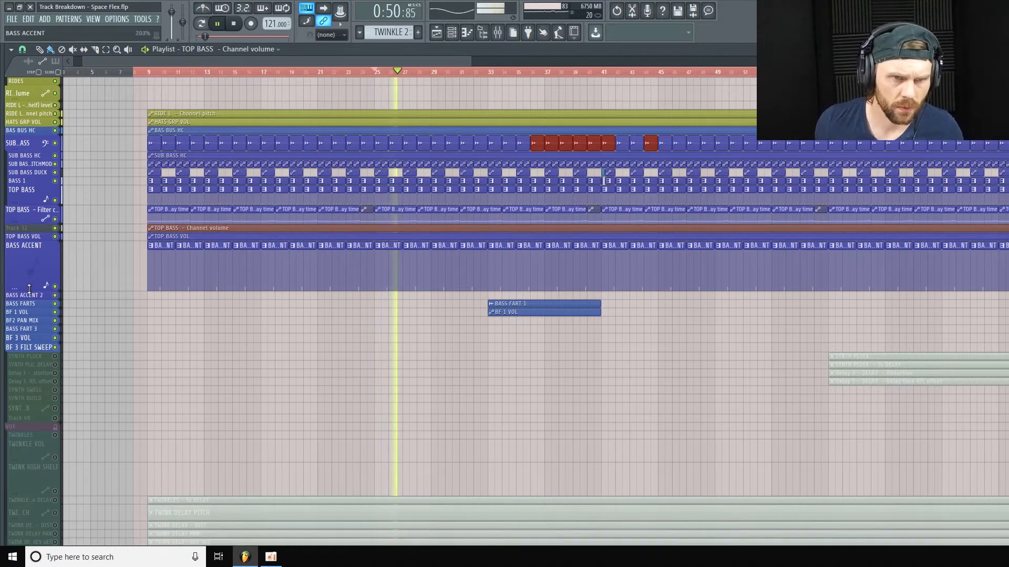
left_click(497, 32)
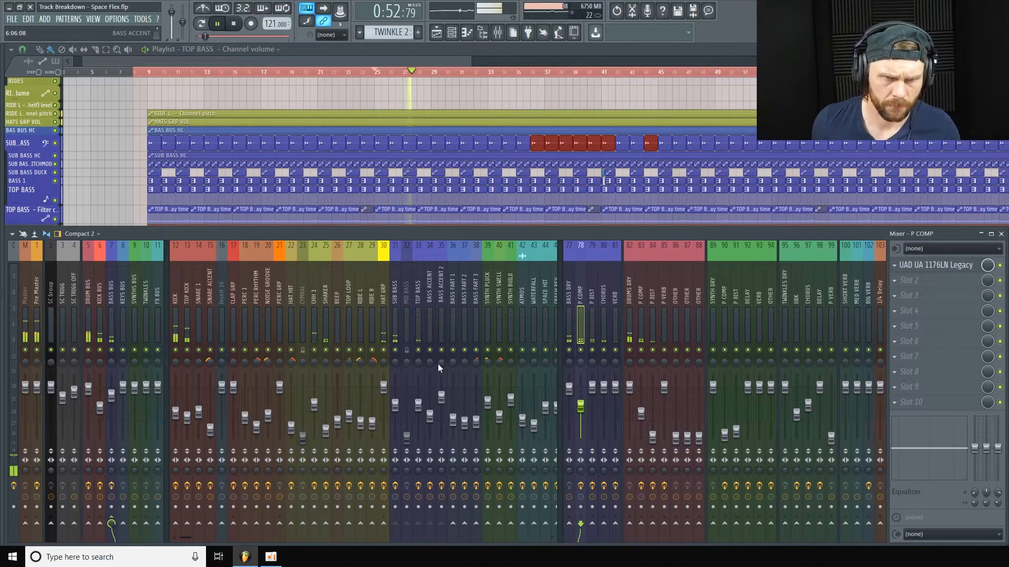
key("space")
Solo the BASS ACCENT mixer channel and inspect its TDR Nova equalizer, moving the plugin window clear of the mixer channels
left_click(431, 341)
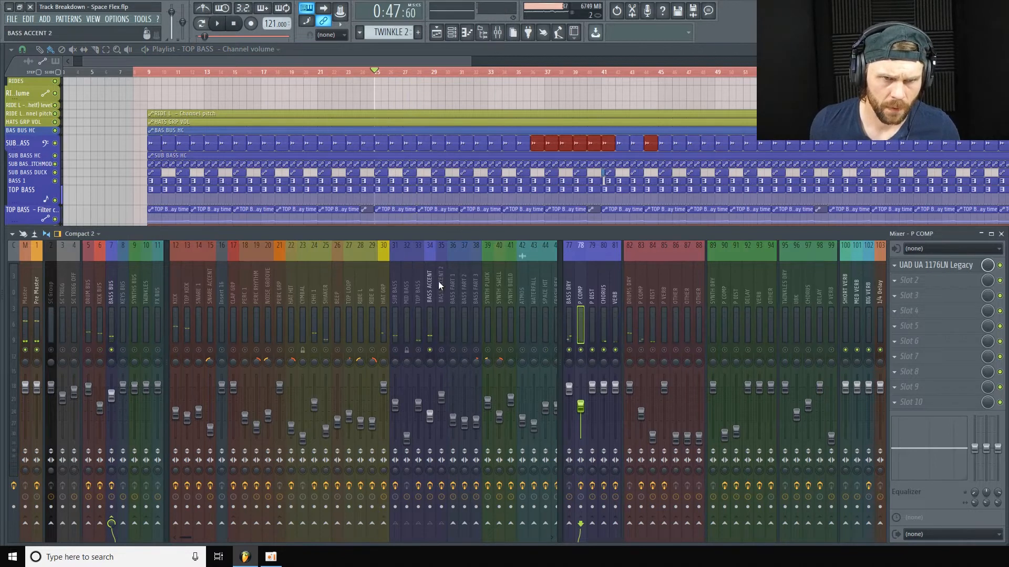
left_click(957, 265)
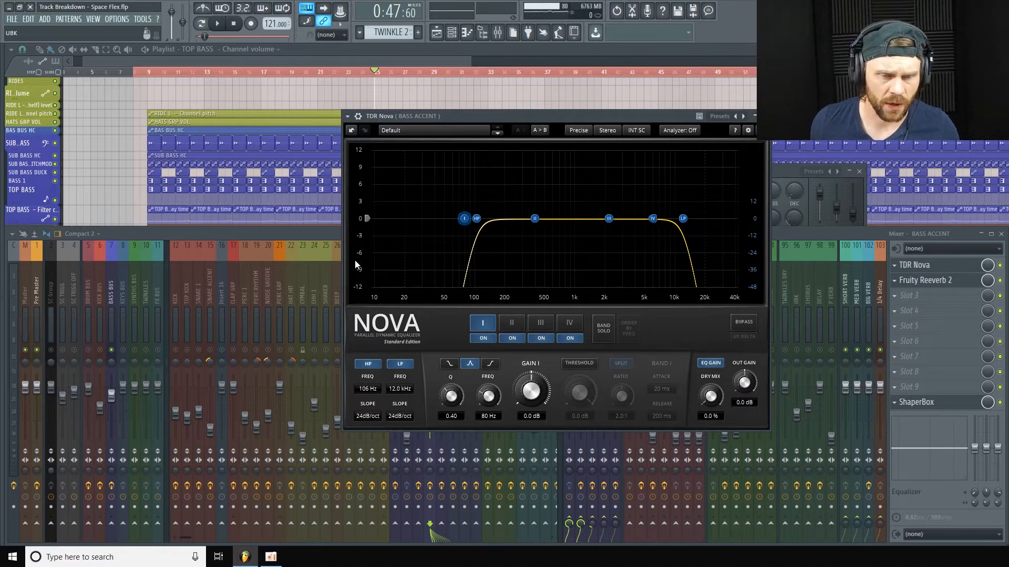
left_click_drag(550, 117, 583, 117)
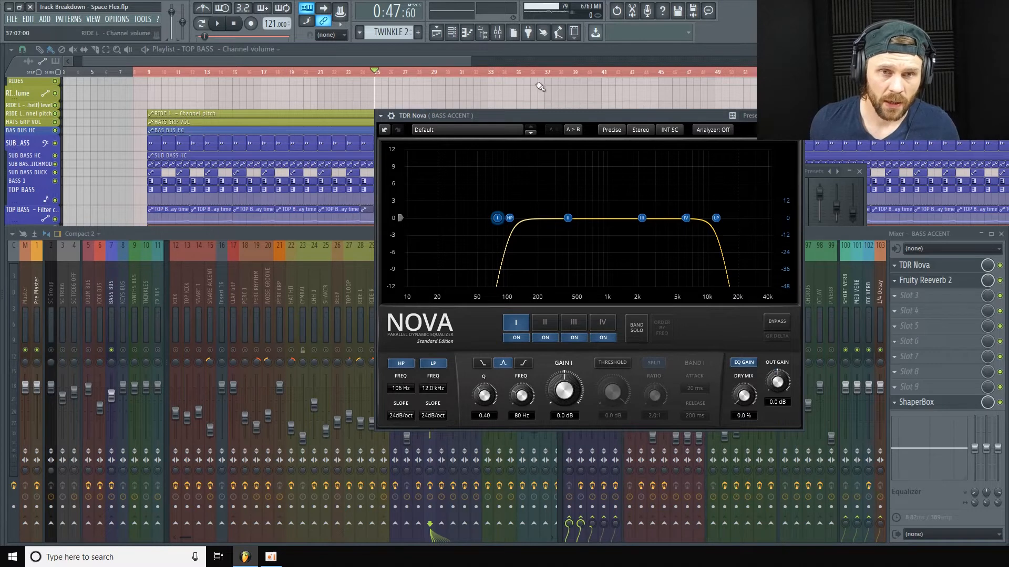
left_click_drag(557, 117, 679, 105)
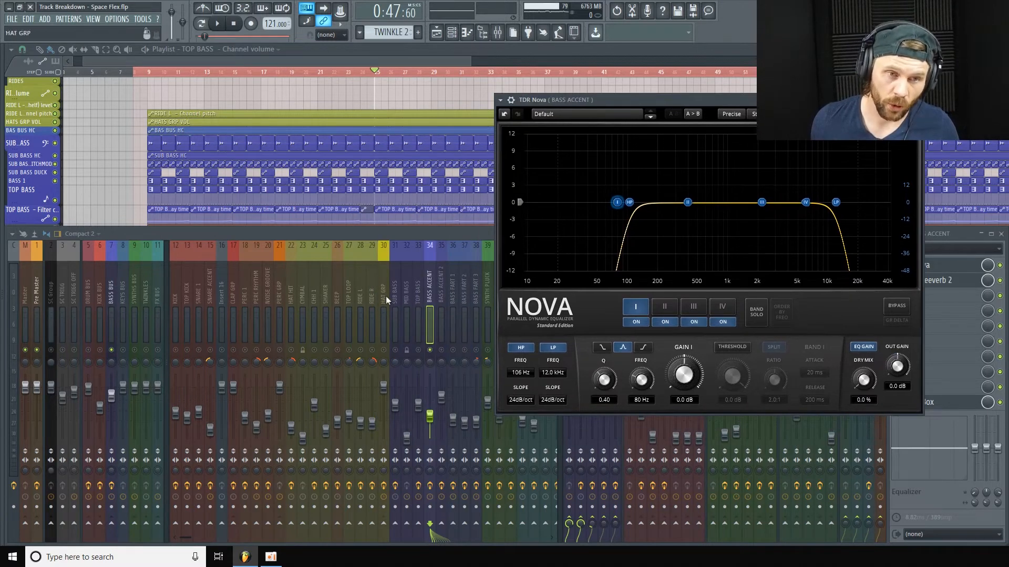
left_click_drag(771, 105, 636, 82)
Inspect the Fruity Reeverb 2 and ShaperBox effects on BASS ACCENT, and close the ShaperBox and TDR Nova windows
left_click(966, 286)
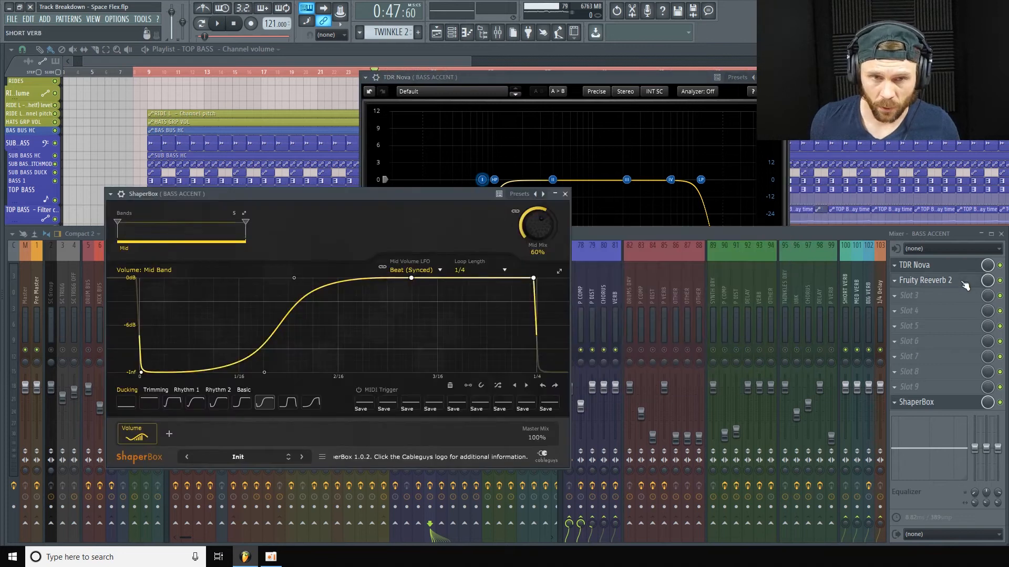
left_click_drag(795, 172, 625, 152)
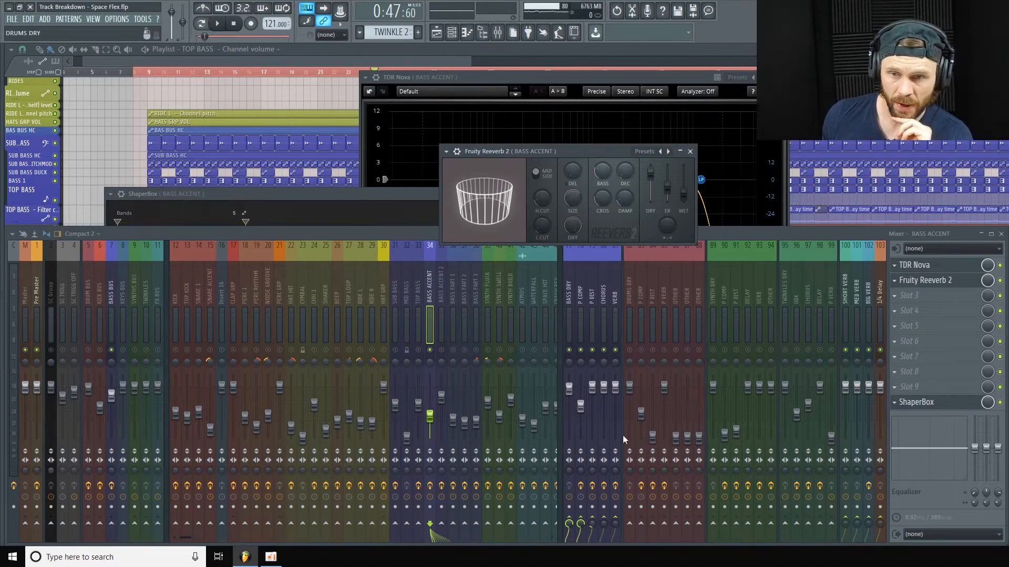
left_click(956, 404)
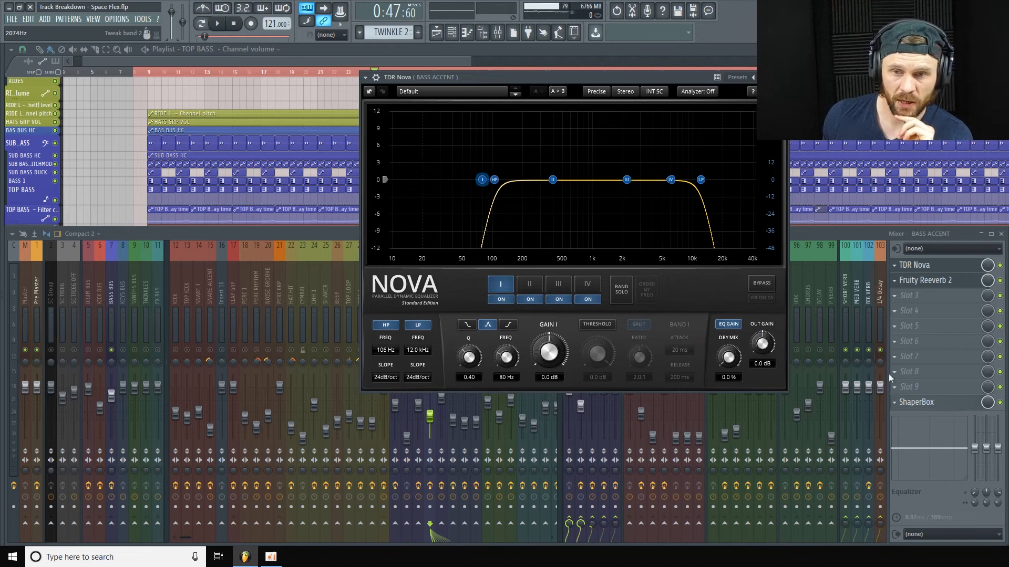
left_click(955, 404)
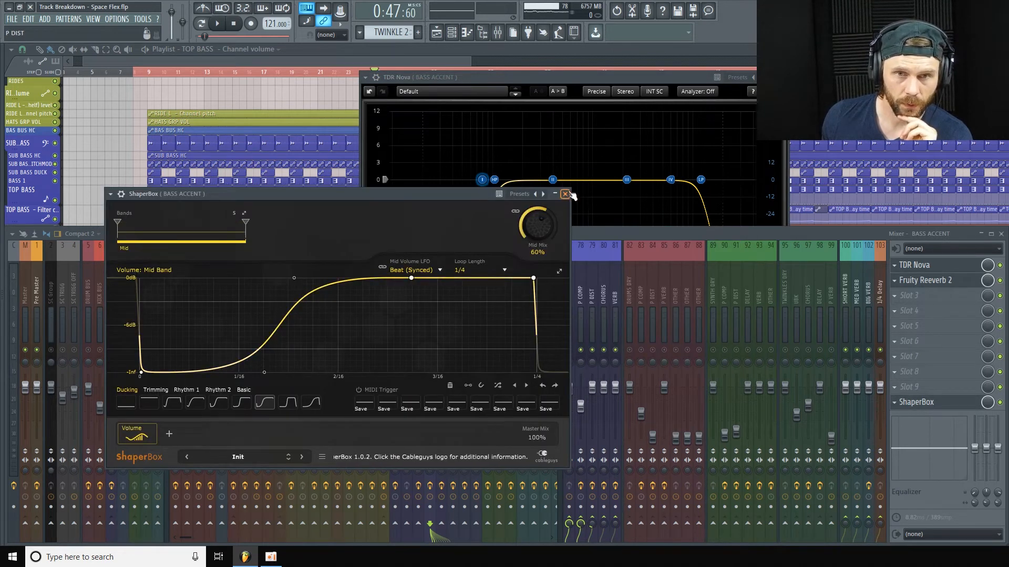
left_click(565, 194)
key("Escape")
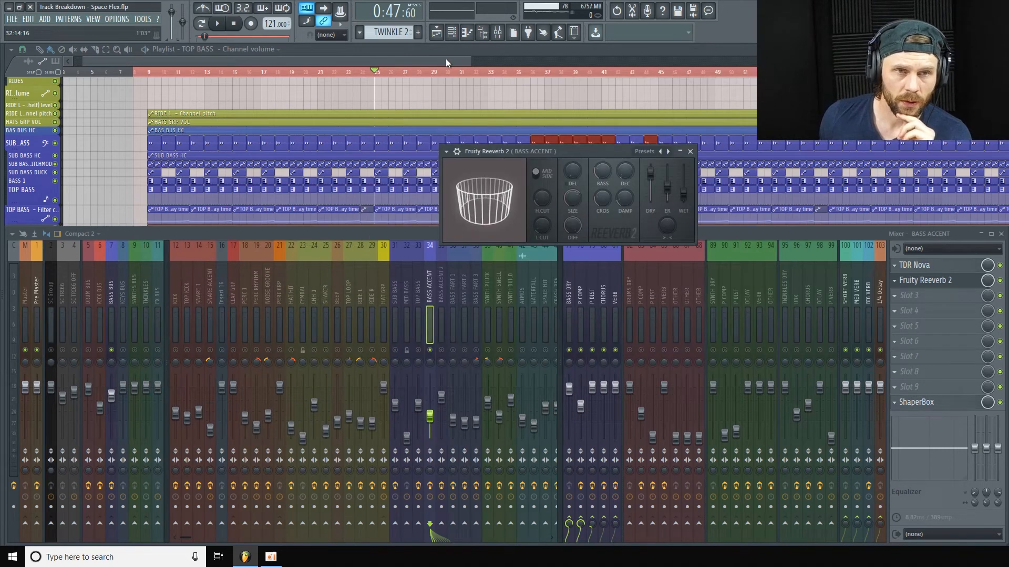
Hide the mixer and reduce the height of the BASS ACCENT track in the playlist
key("F9")
scroll(181, 204, "down", 3)
left_click_drag(59, 237, 59, 213)
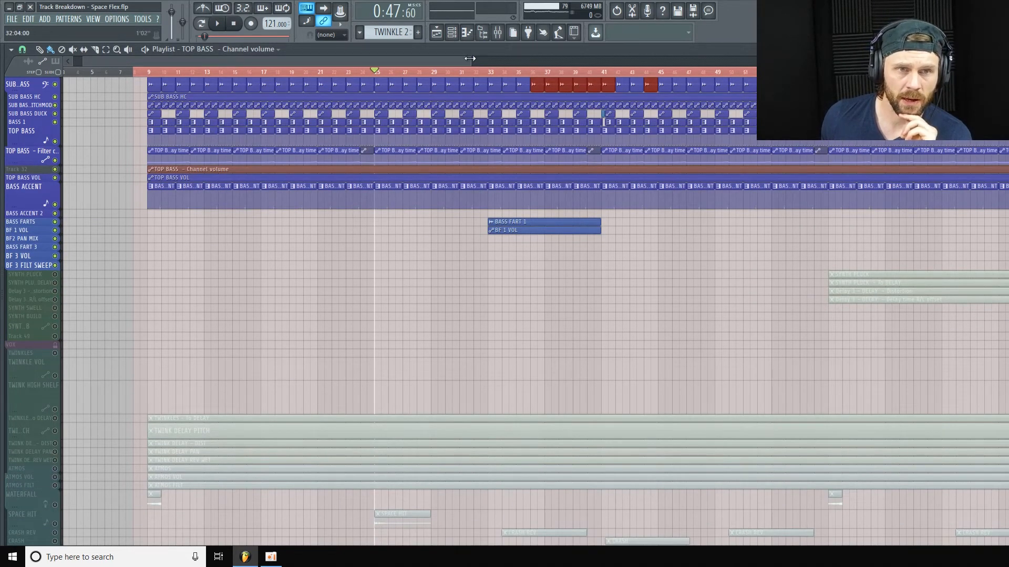
Enlarge the BASS FARTS track, set the playback position to bar 33, and clear the SUB BASS clip selection
left_click_drag(469, 59, 609, 58)
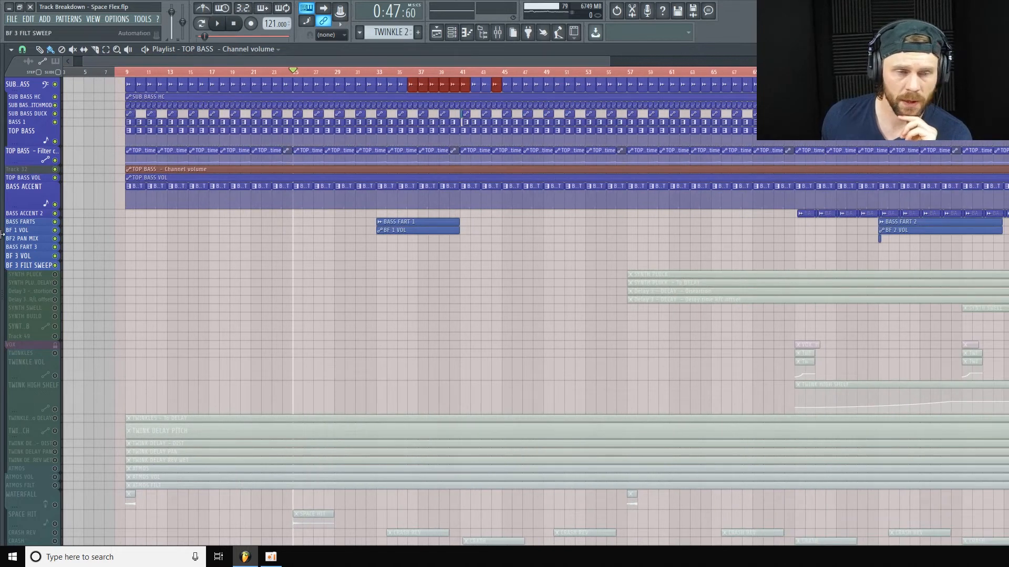
left_click_drag(410, 79, 389, 84)
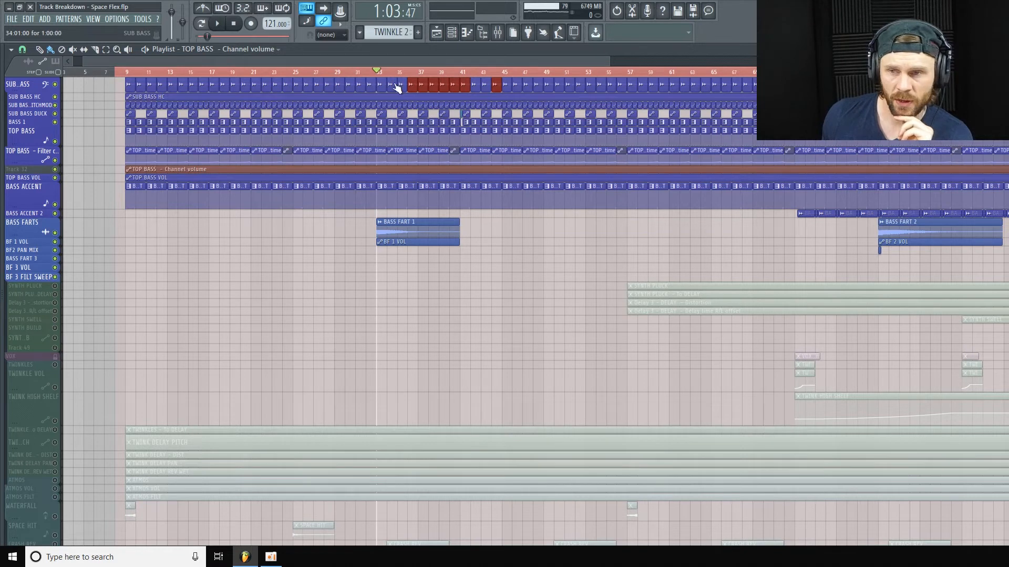
left_click(605, 86)
left_click_drag(609, 64, 678, 63)
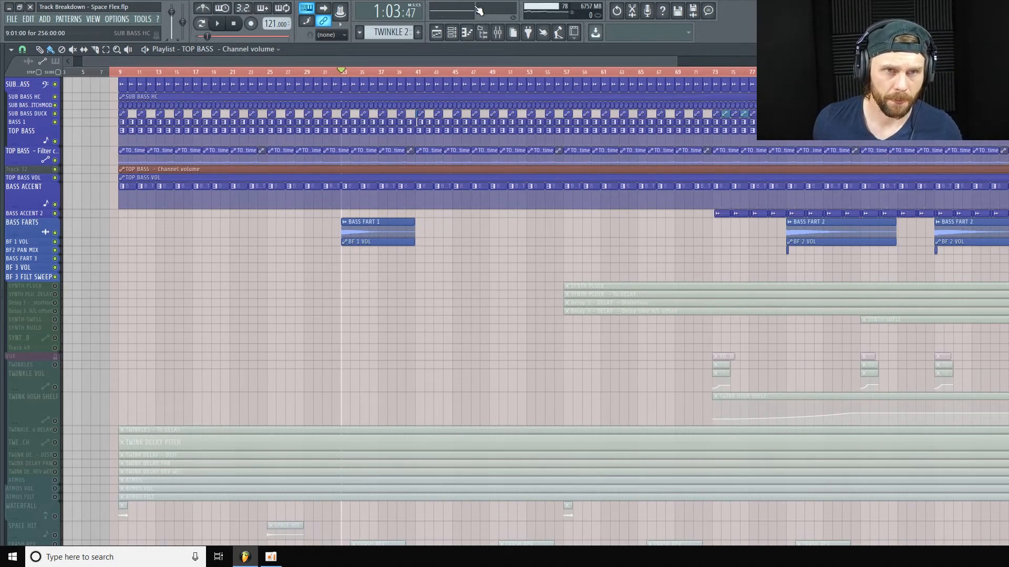
Unsolo BASS ACCENT in the mixer, play the arrangement from bar 33 to hear BASS FART 1, and stop
left_click(498, 32)
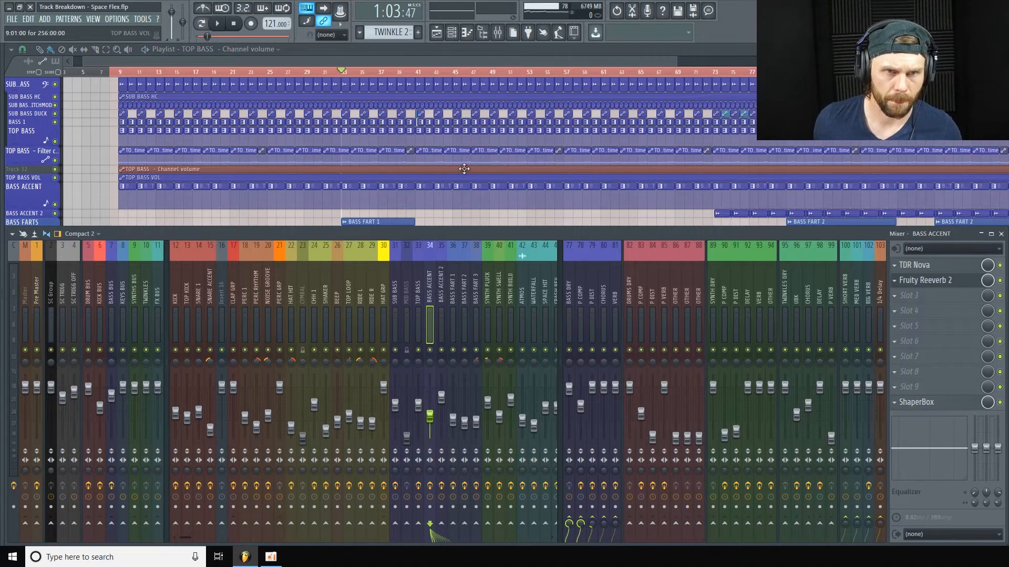
key("space")
key("F9")
mouse_move(34, 237)
left_mouse_down()
mouse_move(35, 263)
mouse_move(36, 241)
mouse_move(47, 239)
left_mouse_up()
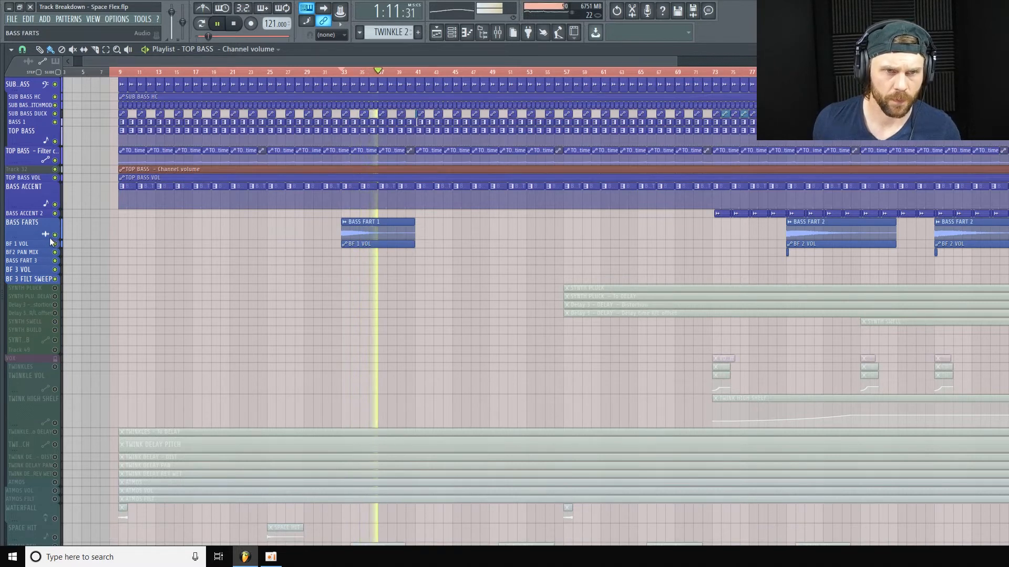
key("space")
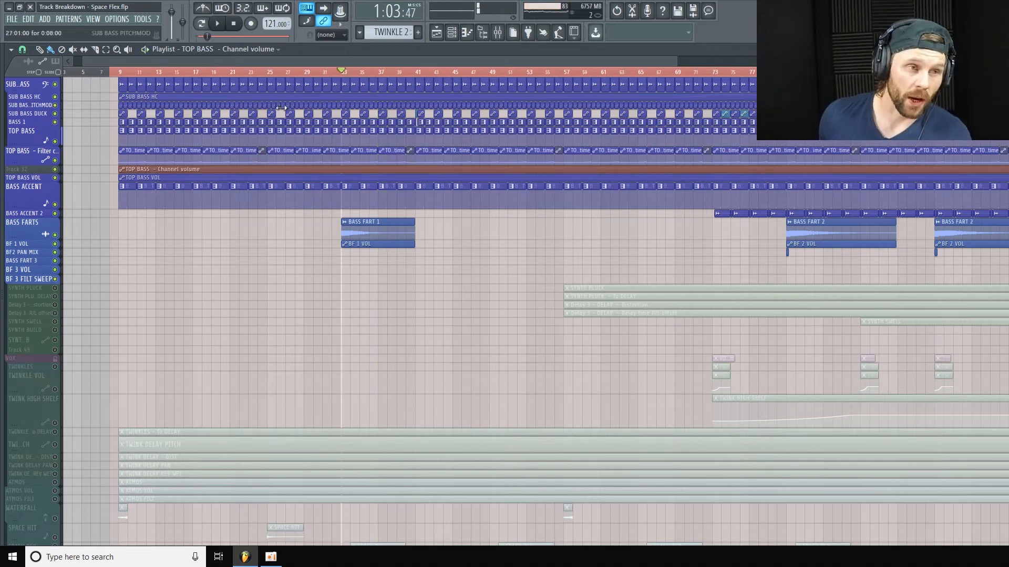
Enlarge the BASS FARTS track further to show the clip waveforms, and trim its height slightly
left_click(498, 33)
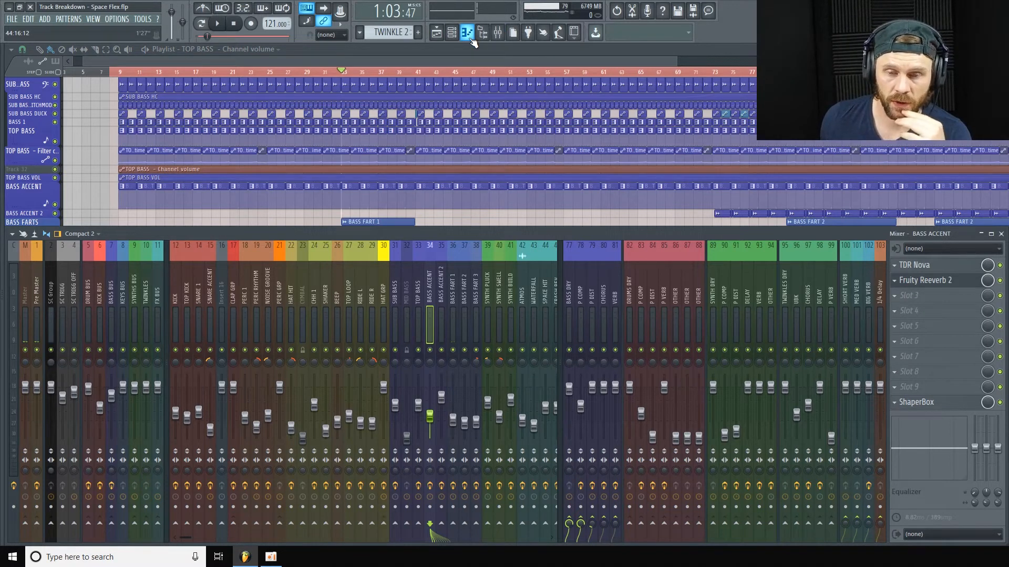
left_click(498, 32)
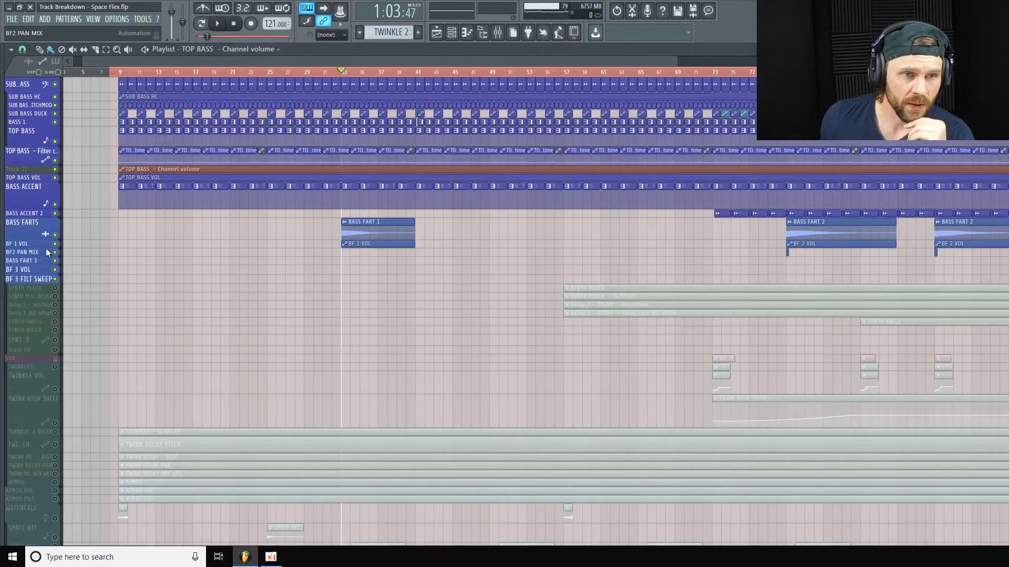
left_click_drag(27, 237, 295, 282)
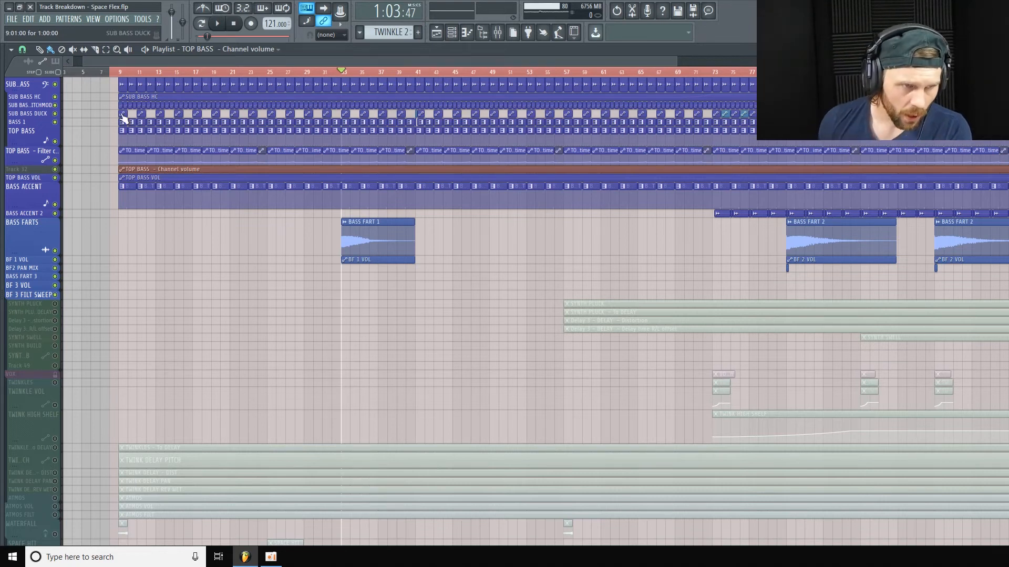
left_click_drag(31, 255, 31, 247)
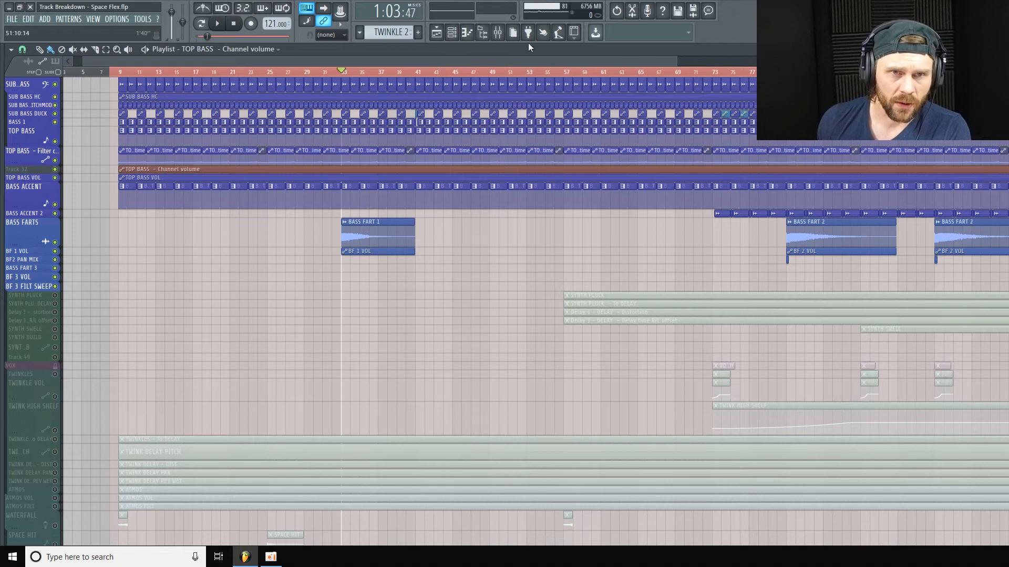
Select the BASS FART 1 mixer channel and inspect its Fruity parametric EQ 2 and Fruity Balance settings
left_click(499, 33)
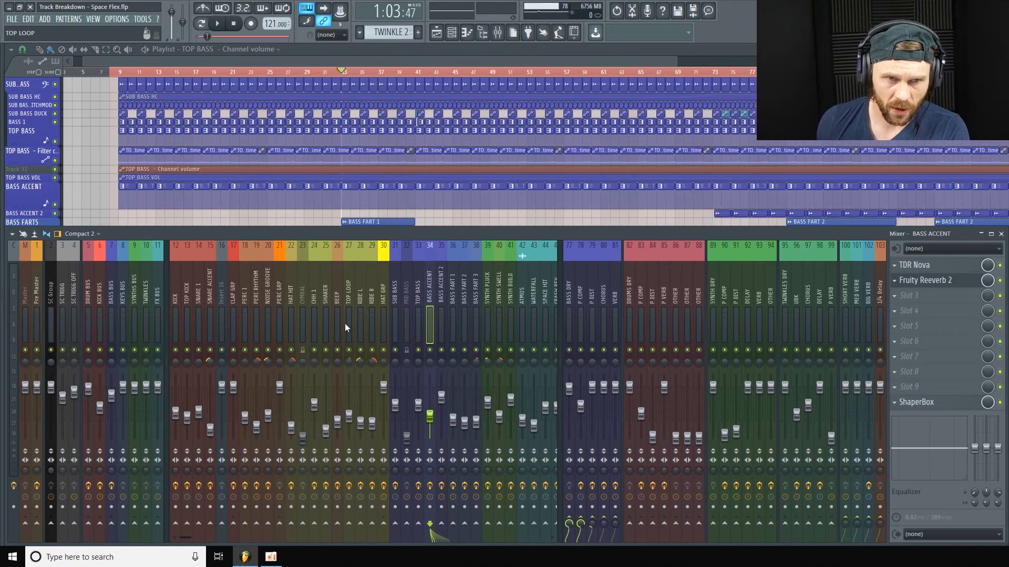
left_click(452, 299)
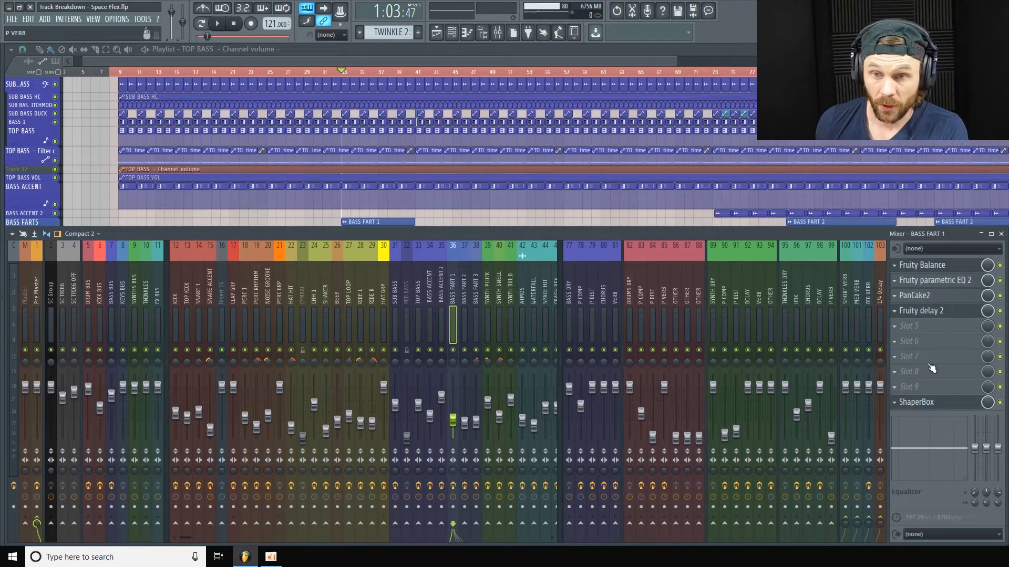
left_click(964, 281)
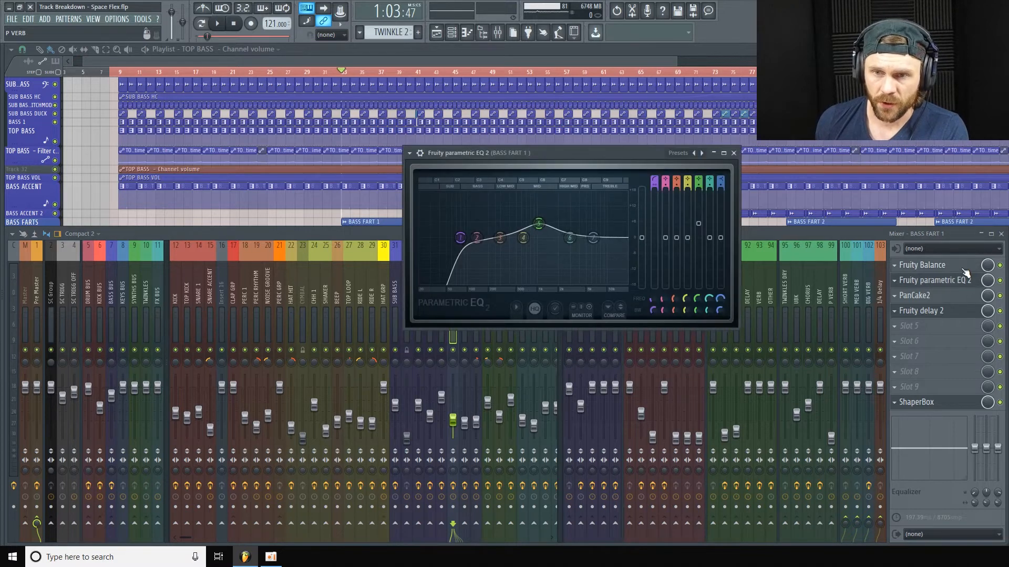
left_click(967, 269)
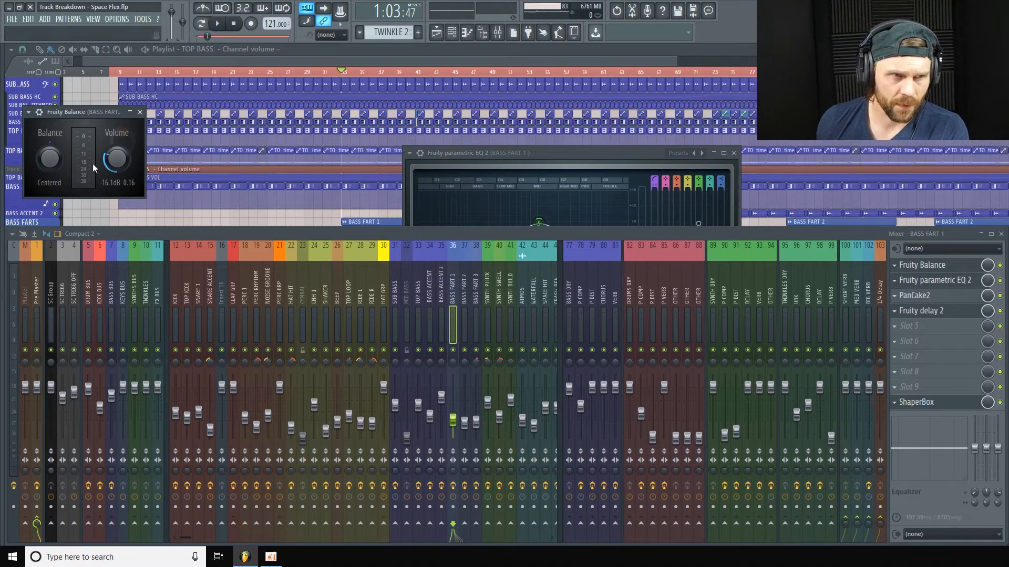
left_click(967, 279)
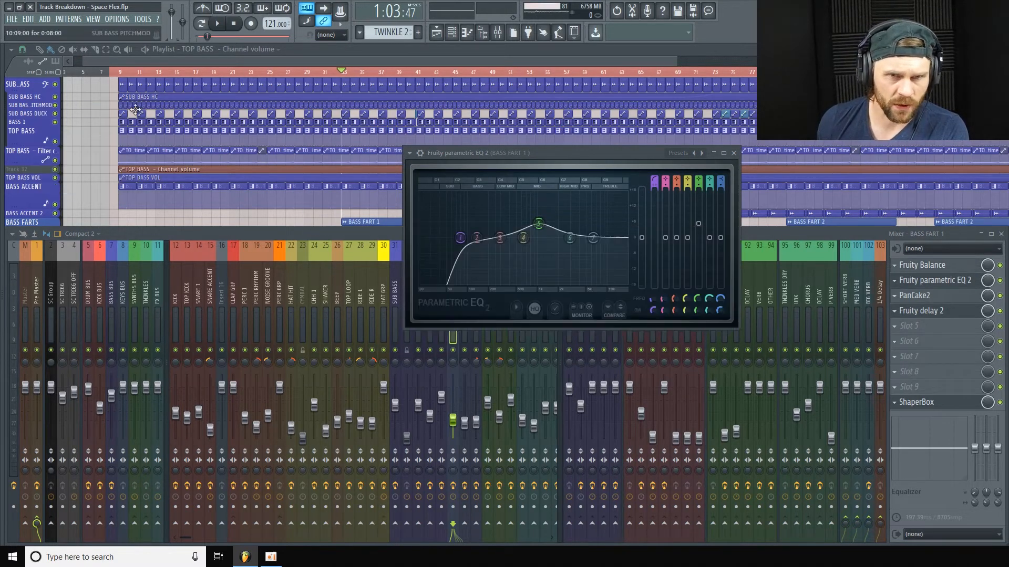
Move the BASS FART 1 parametric EQ window aside and examine its high-pass band and band 5 peak
left_click(956, 288)
left_click(957, 289)
left_click_drag(627, 160, 545, 115)
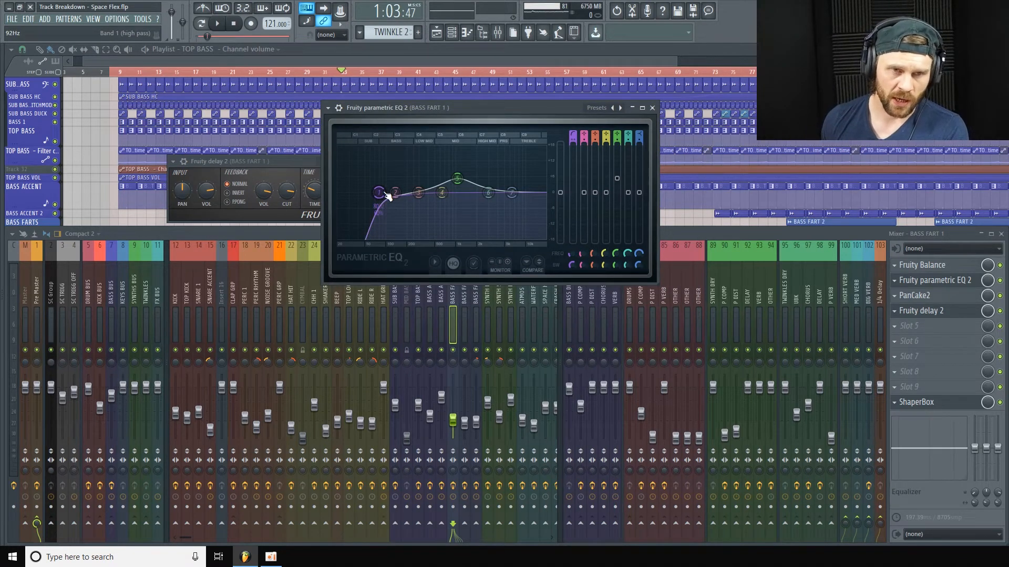
left_click_drag(388, 196, 383, 195)
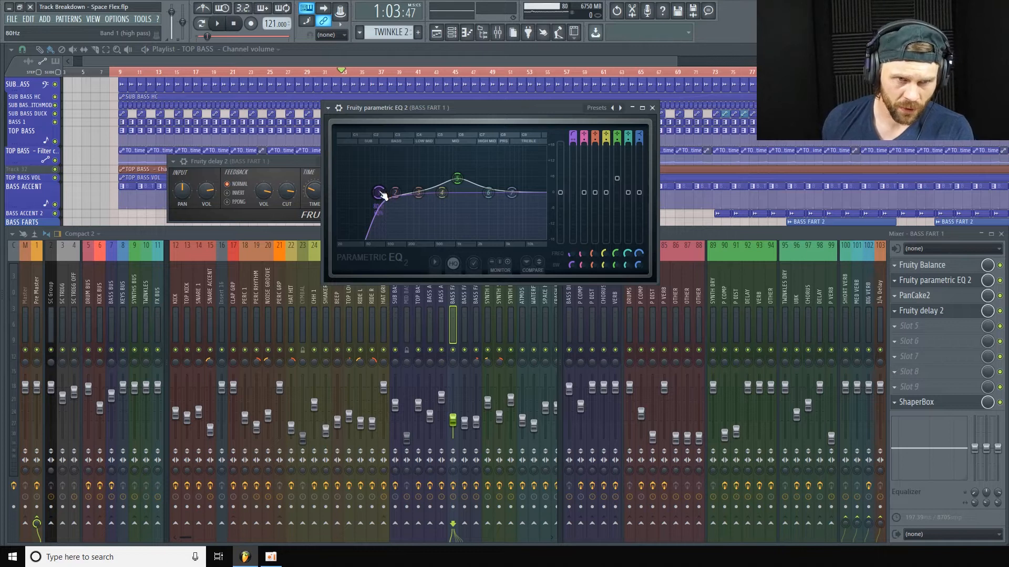
mouse_move(465, 178)
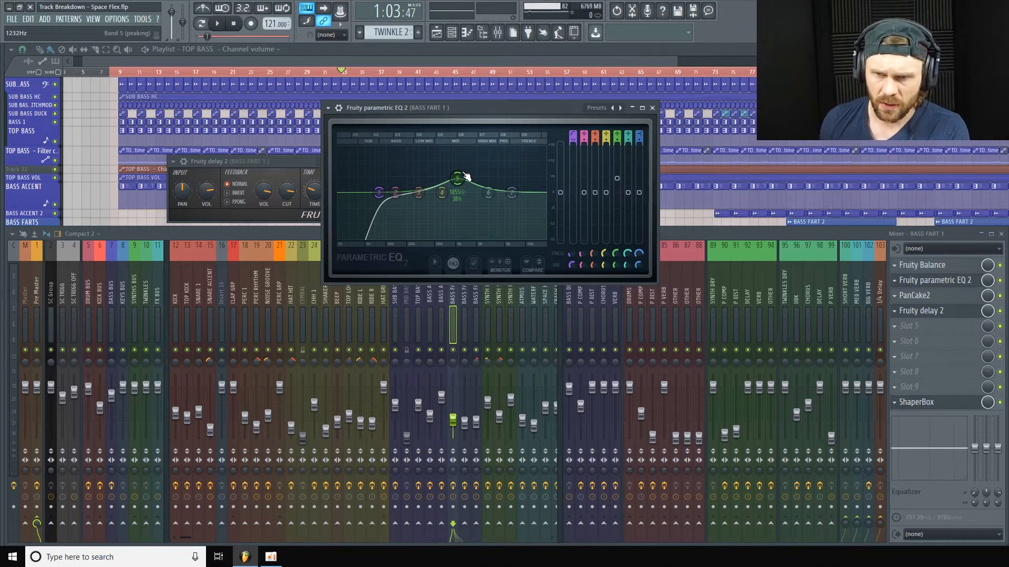
View the PanCake2 panning curve and mix setting on BASS FART 1, and close the plugin
left_click(960, 297)
left_click_drag(940, 198, 723, 97)
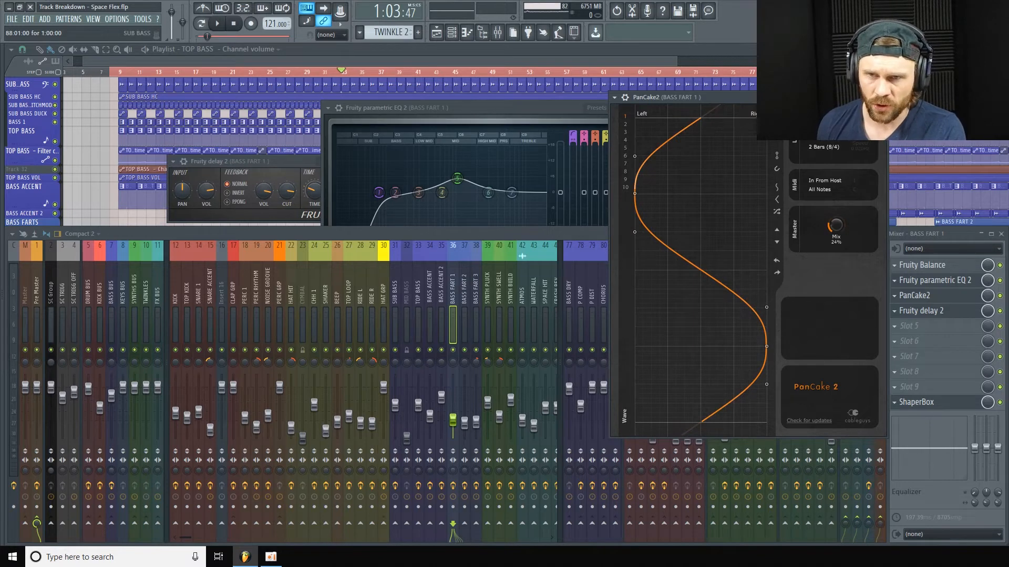
left_click(880, 98)
Inspect the Fruity delay 2 settings and the ShaperBox volume ducking curve on BASS FART 1, and close ShaperBox
left_click(955, 316)
left_click(955, 317)
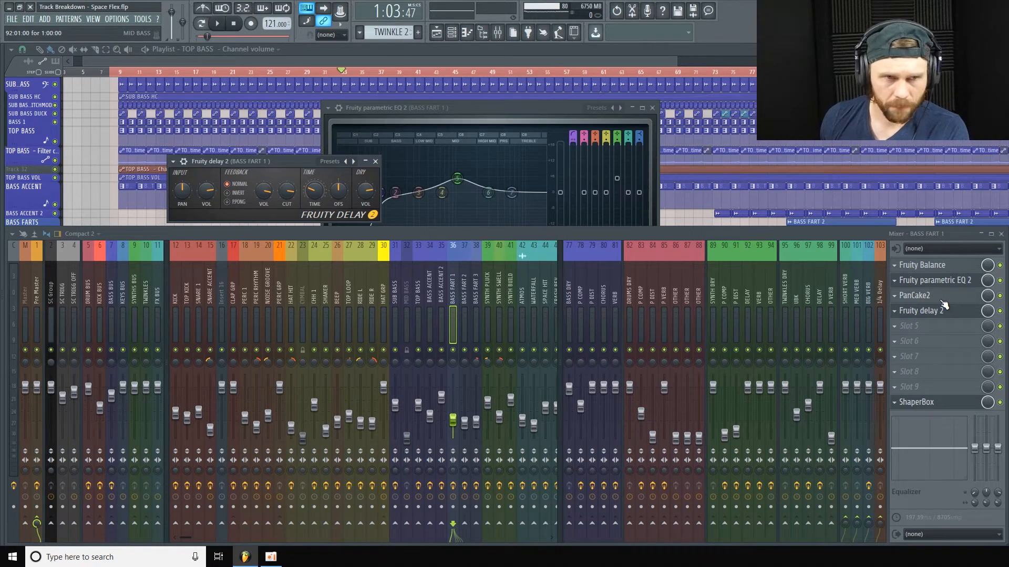
left_click(970, 405)
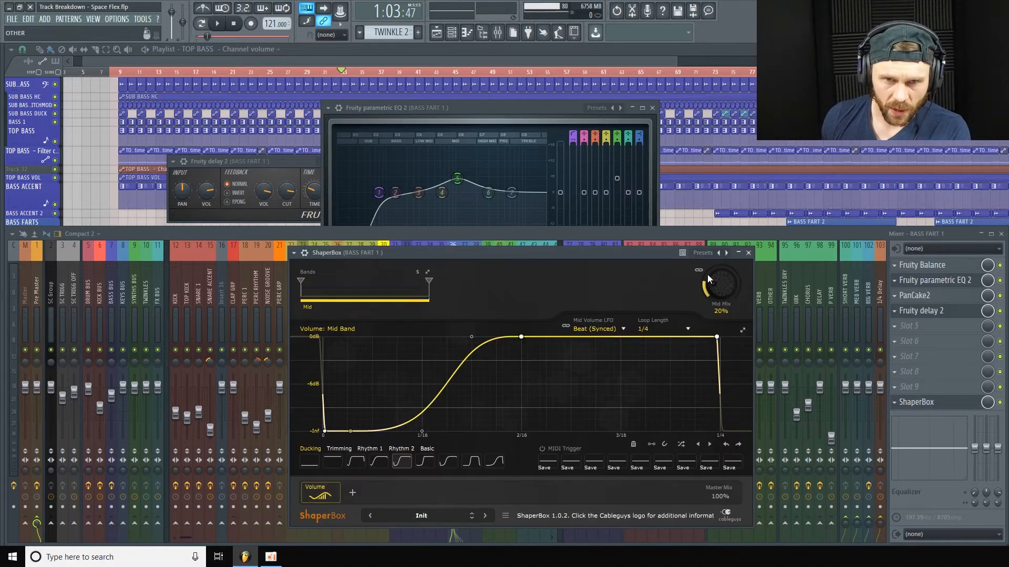
left_click(748, 253)
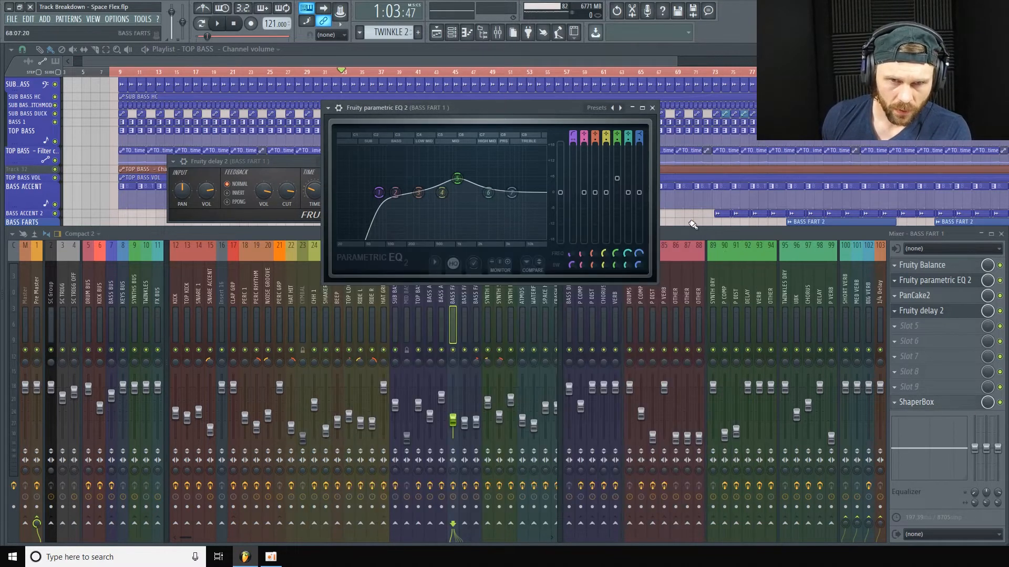
Close the BASS FART 1 parametric EQ and put the mixer away to reveal the full playlist
left_click(652, 108)
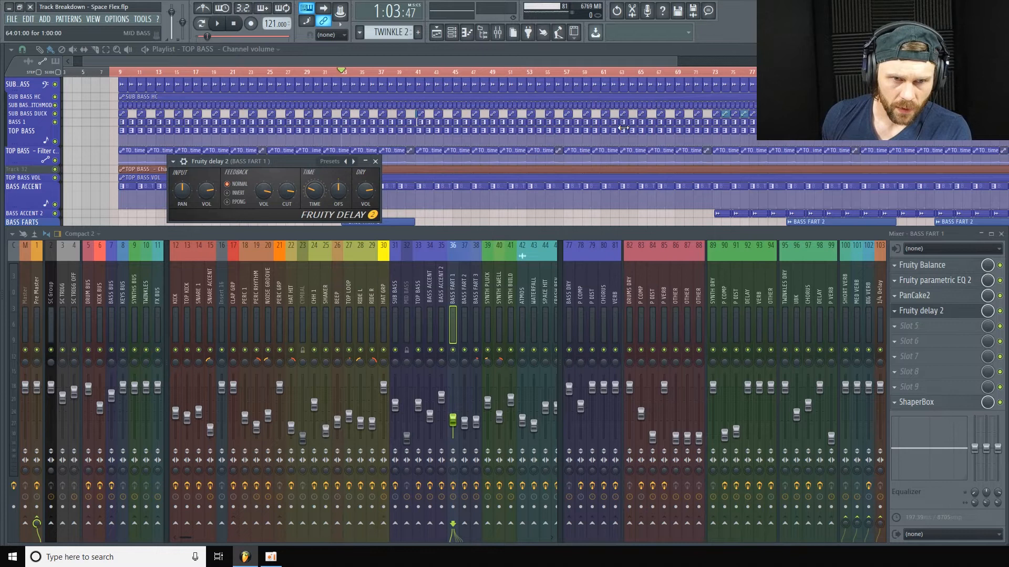
left_click(462, 303)
left_click(472, 307)
left_click(457, 306)
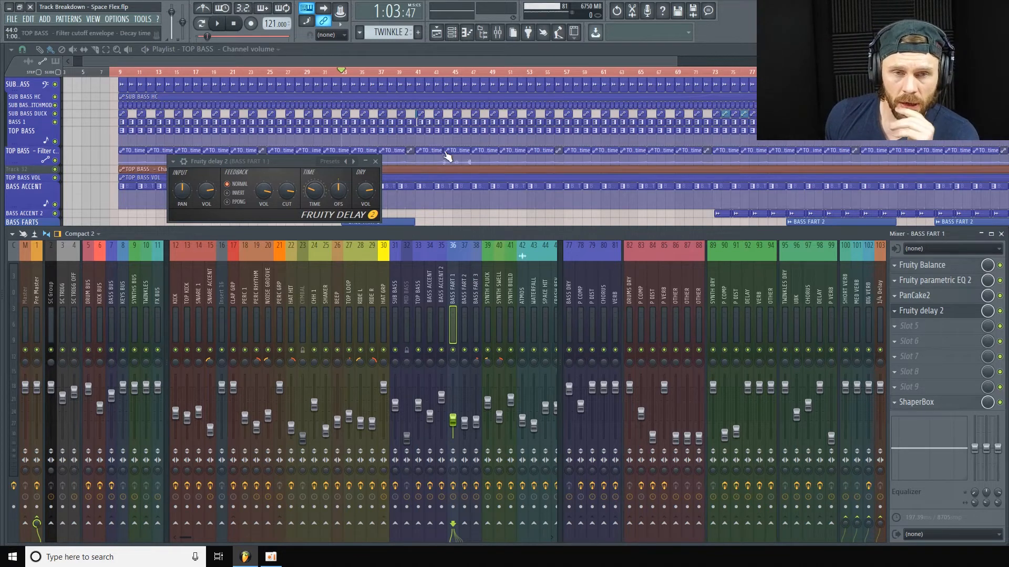
key("F9")
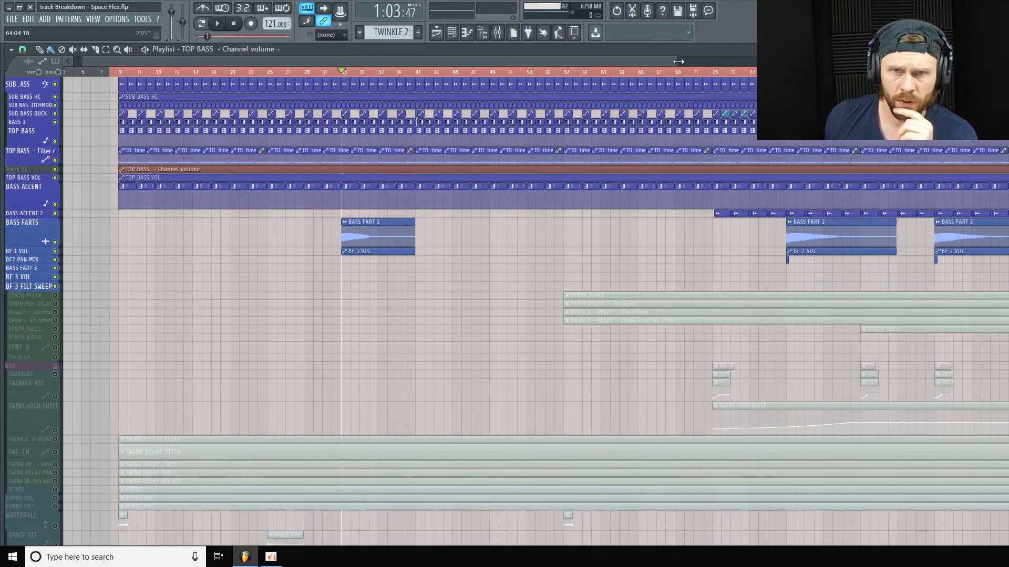
Audition the first BASS FART 2 clip by playing the playlist from bar 81, and stop playback
left_click_drag(678, 62, 105, 211)
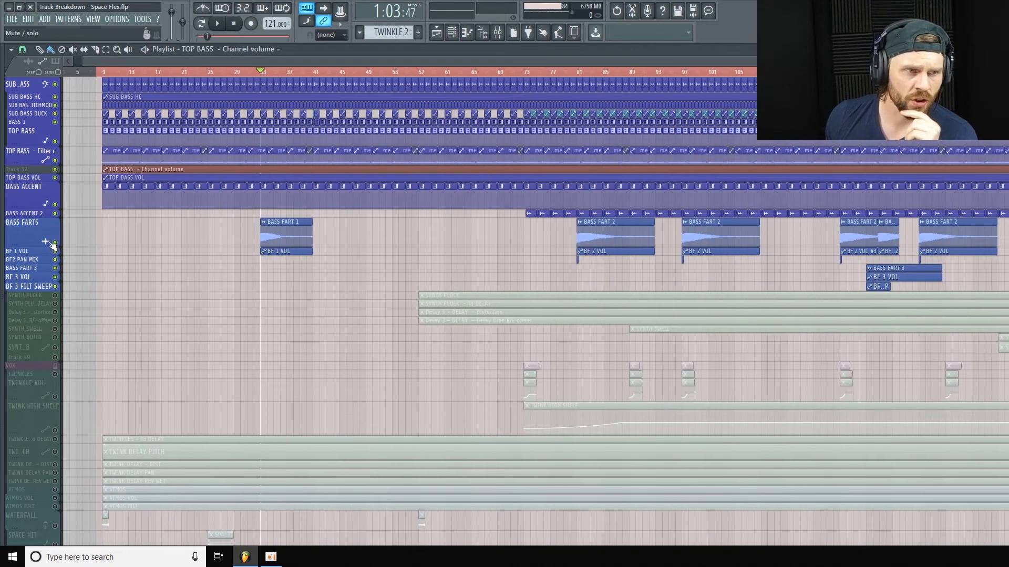
scroll(72, 234, "down", 1)
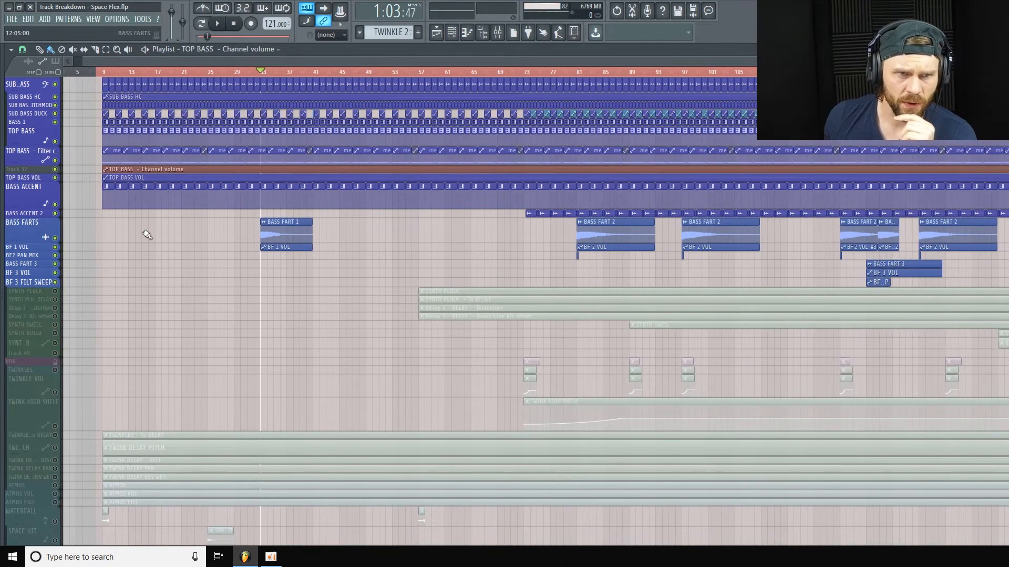
left_click(578, 72)
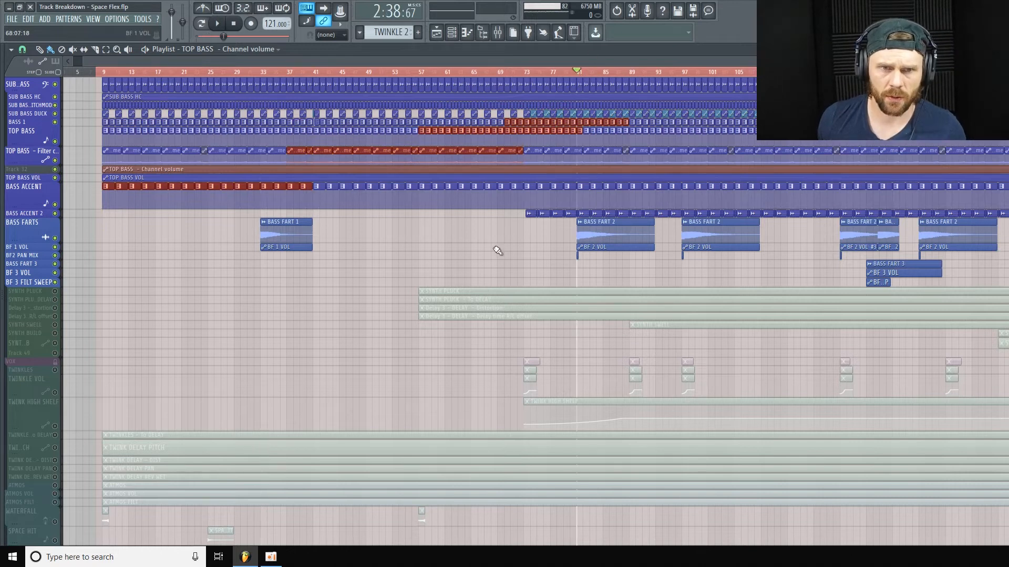
key("space")
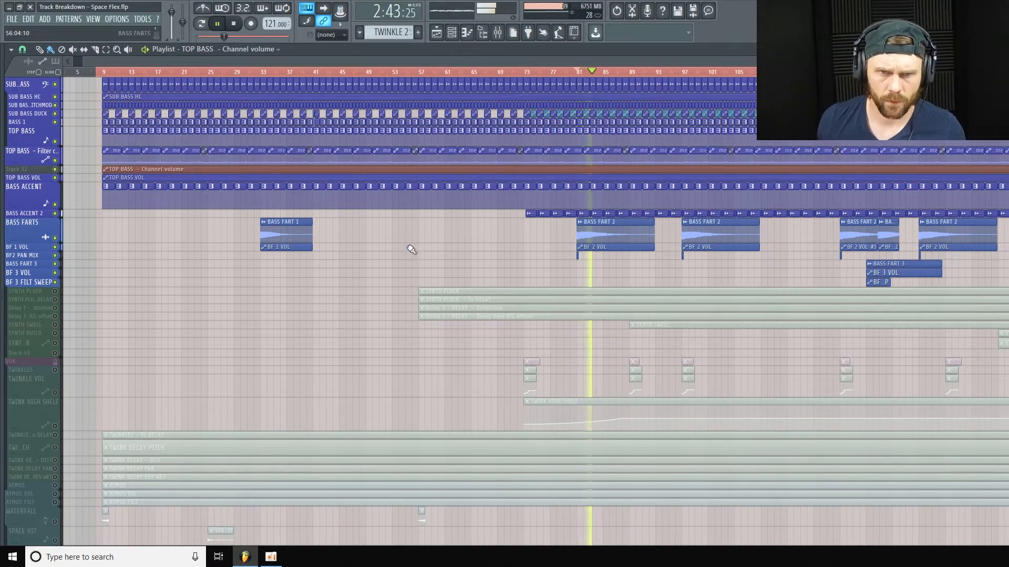
key("space")
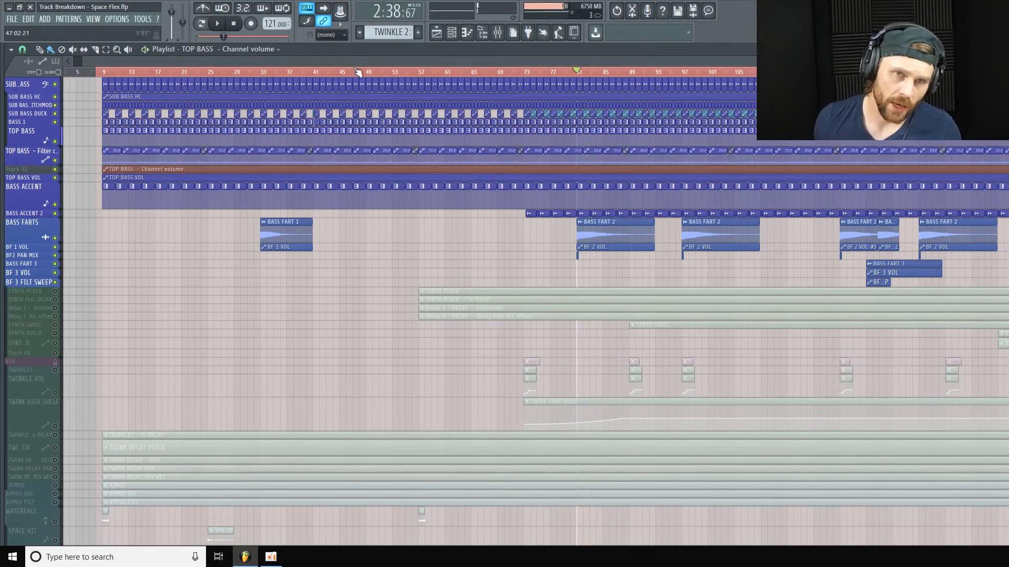
Select the BASS FART 2 mixer channel and inspect its Fruity parametric EQ 2 and UAD Pultec-Pro Legacy settings
left_click(497, 32)
left_click(465, 326)
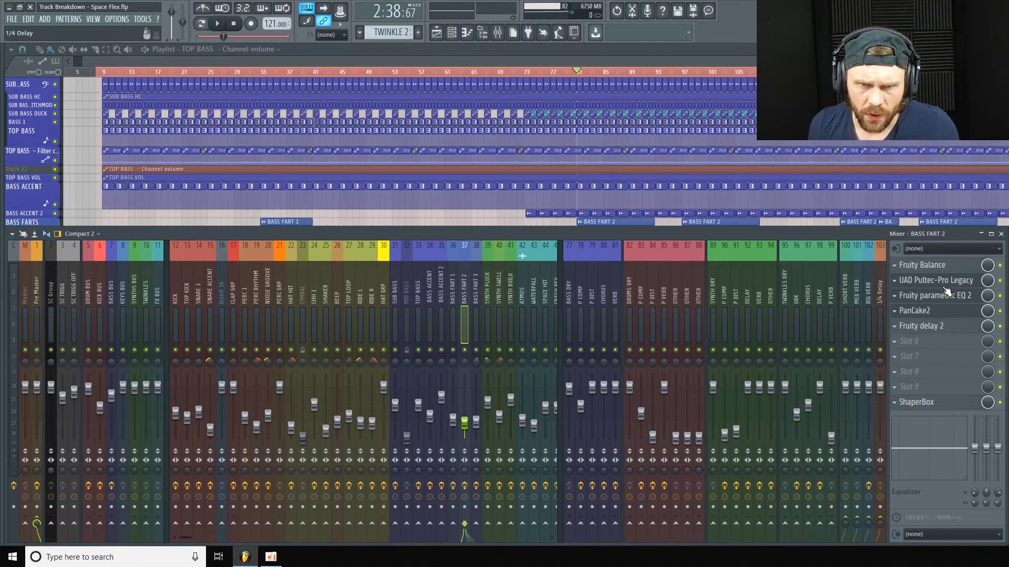
left_click(961, 294)
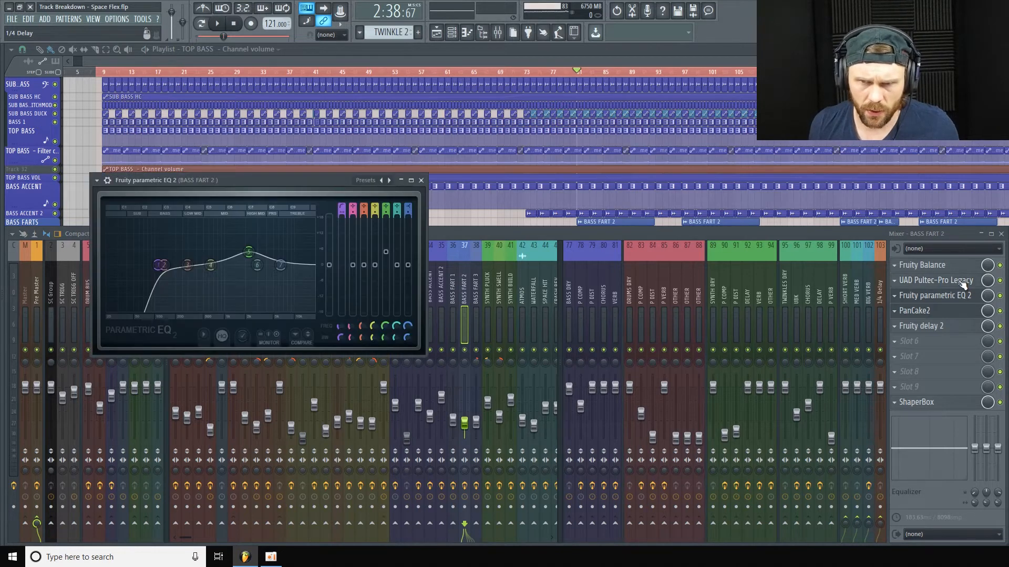
left_click(959, 280)
left_click_drag(795, 168, 648, 137)
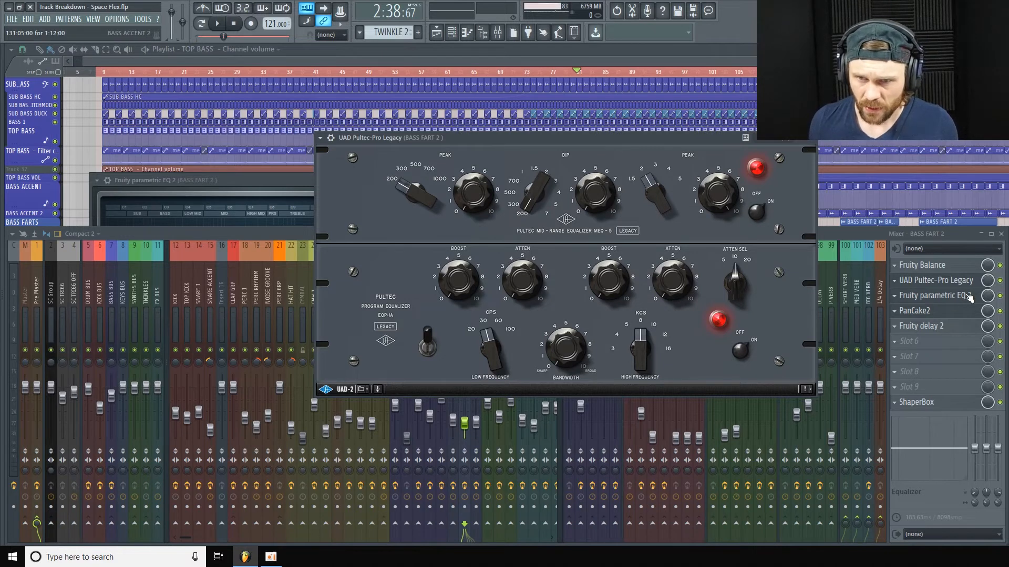
Examine the high-pass band and band 5 peak in the BASS FART 2 parametric EQ
left_click(968, 296)
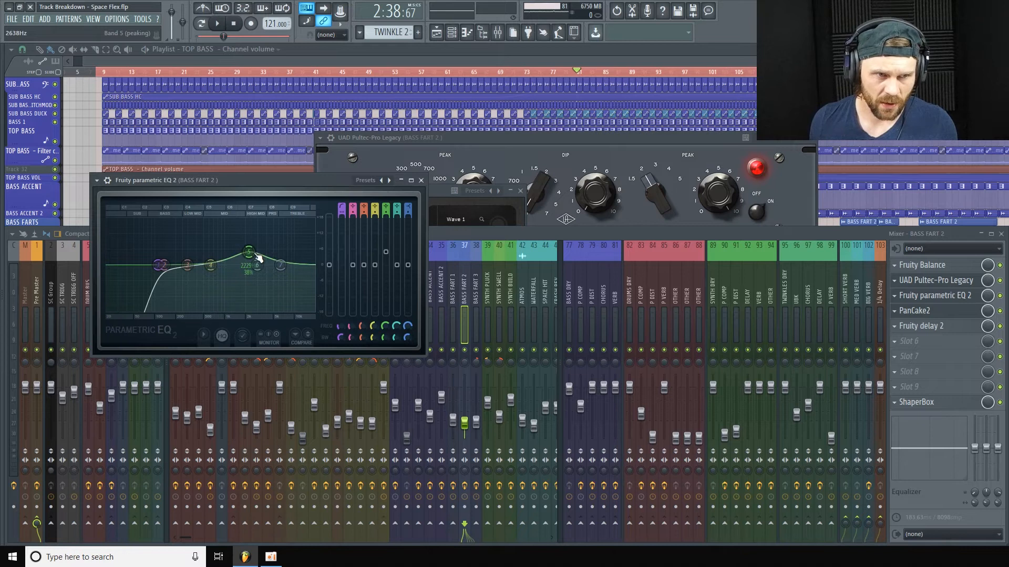
left_click_drag(164, 268, 164, 269)
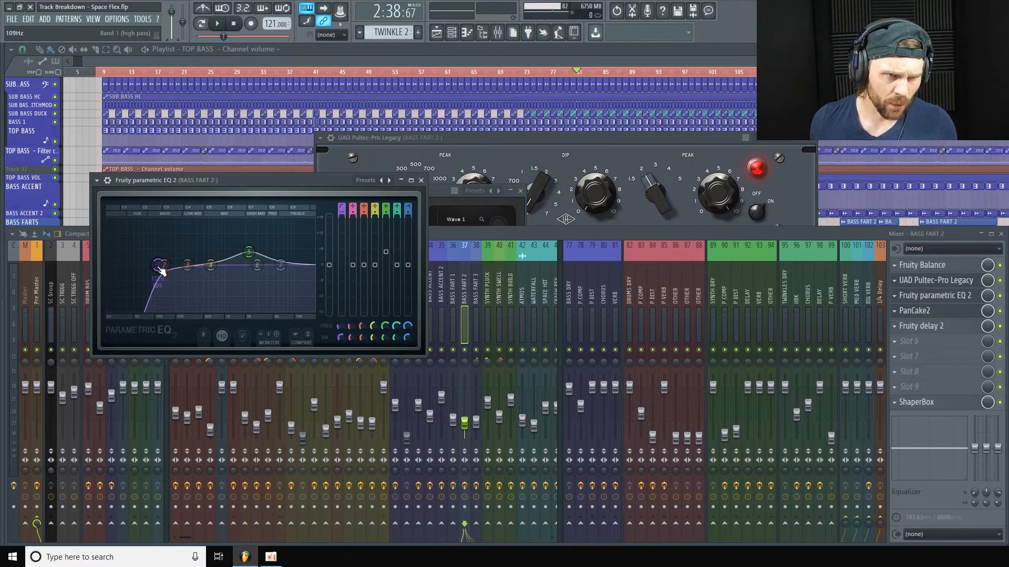
mouse_move(242, 253)
left_mouse_down()
mouse_move(257, 262)
mouse_move(247, 254)
left_mouse_up()
Check the band 5 peak in BASS FART 1's parametric EQ for comparison, and close that EQ
left_click(451, 297)
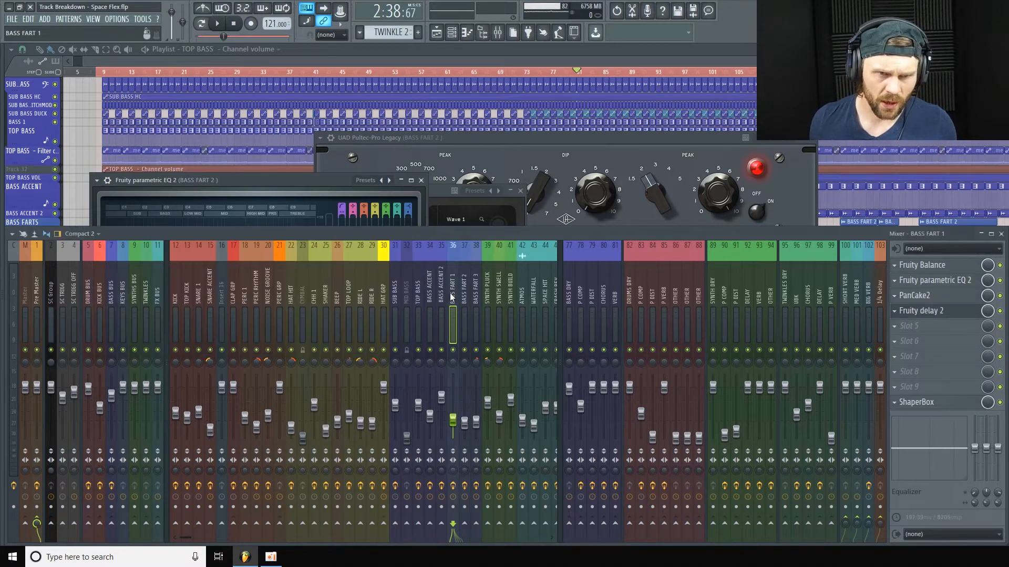
left_click(956, 283)
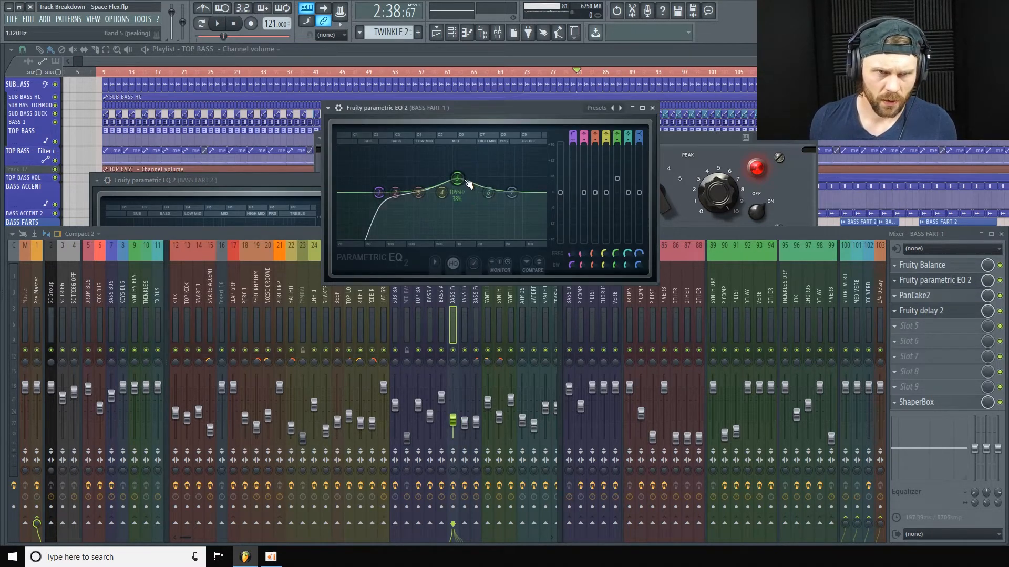
left_click(652, 108)
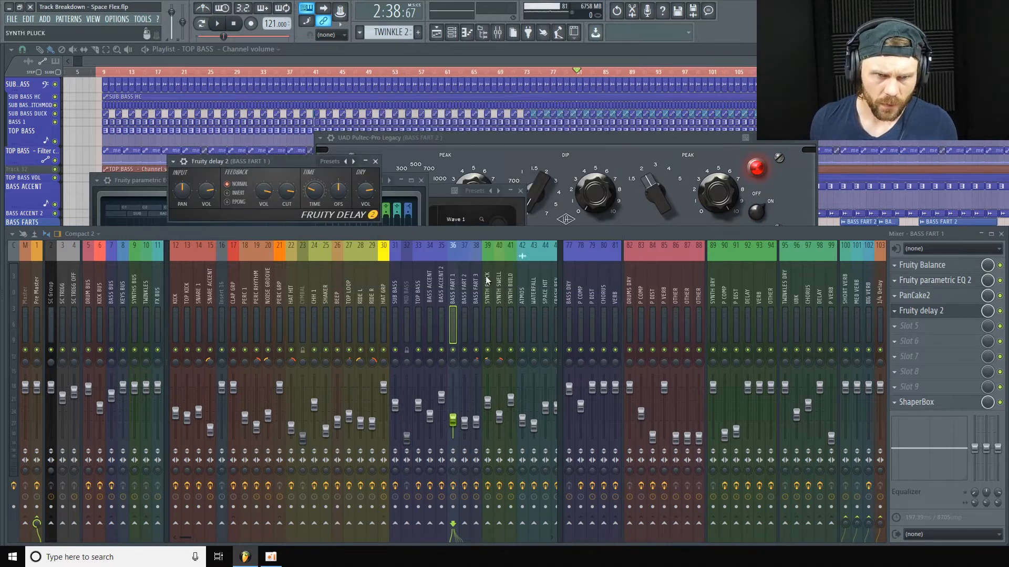
Return to the BASS FART 2 channel and inspect its PanCake2 panning curve and mix setting
left_click(465, 295)
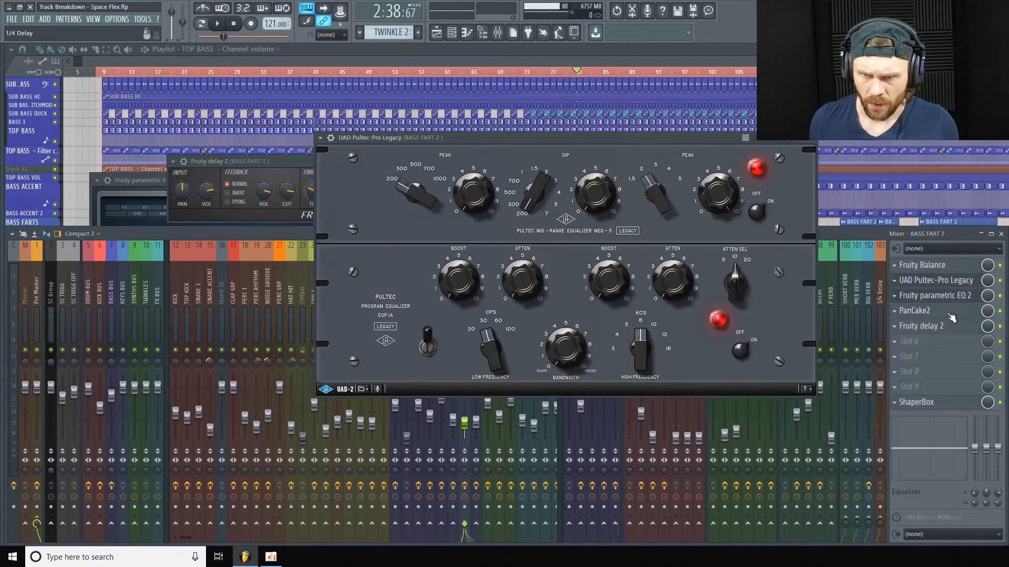
left_click(950, 314)
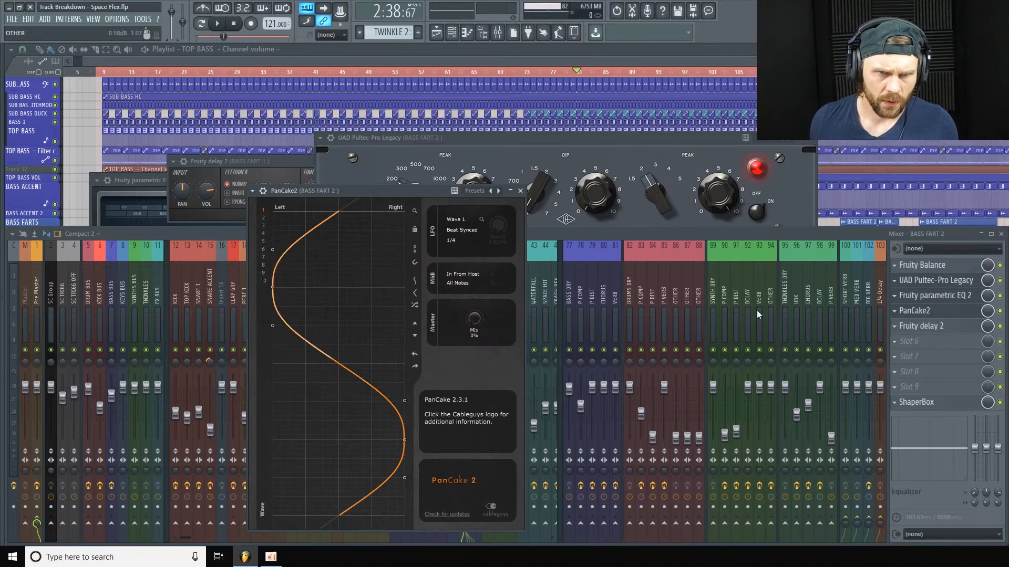
left_click_drag(421, 196, 390, 125)
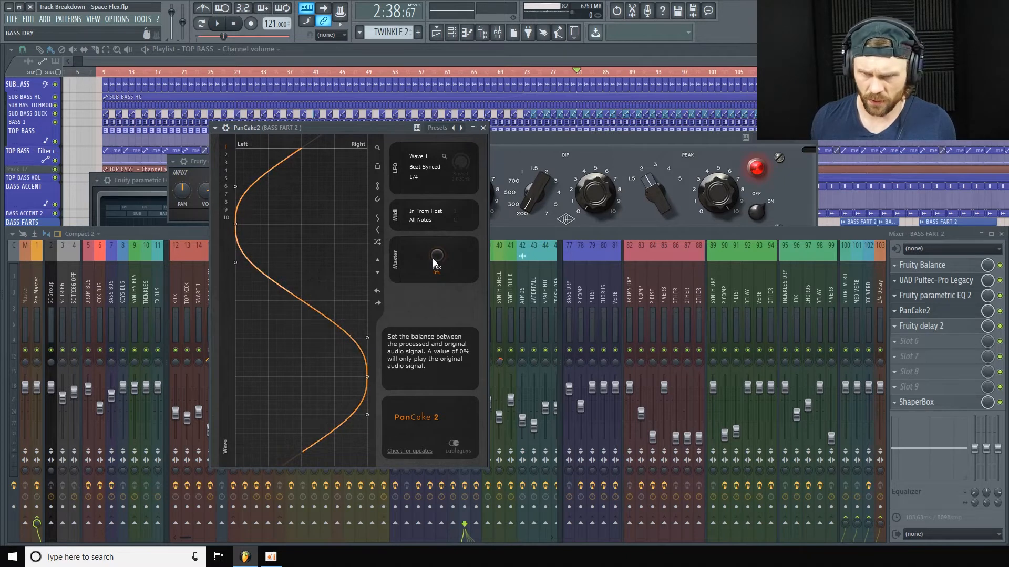
Inspect the Fruity delay 2 settings and ShaperBox volume curve on BASS FART 2, and close all plugin and mixer windows
left_click(972, 328)
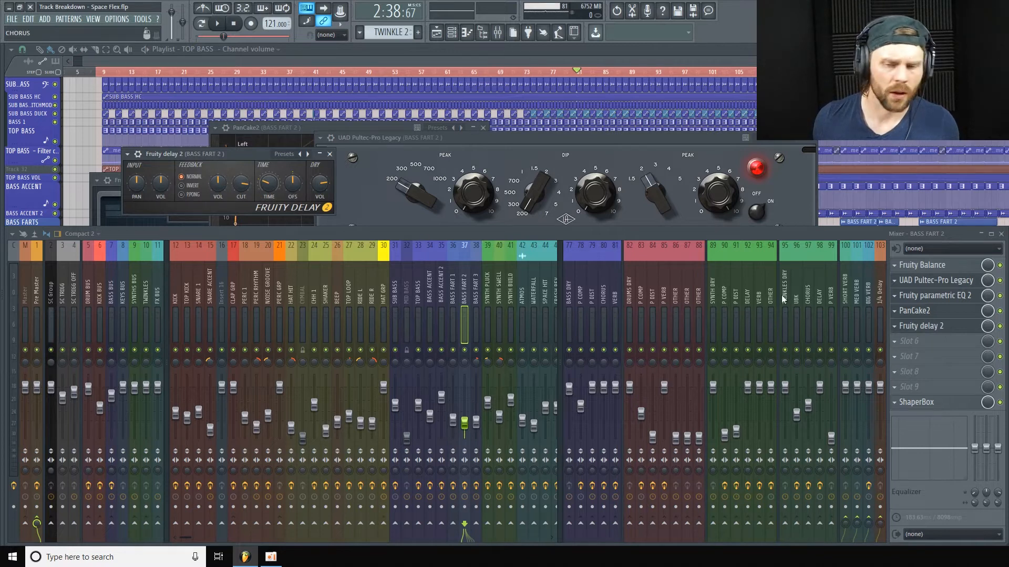
left_click(952, 404)
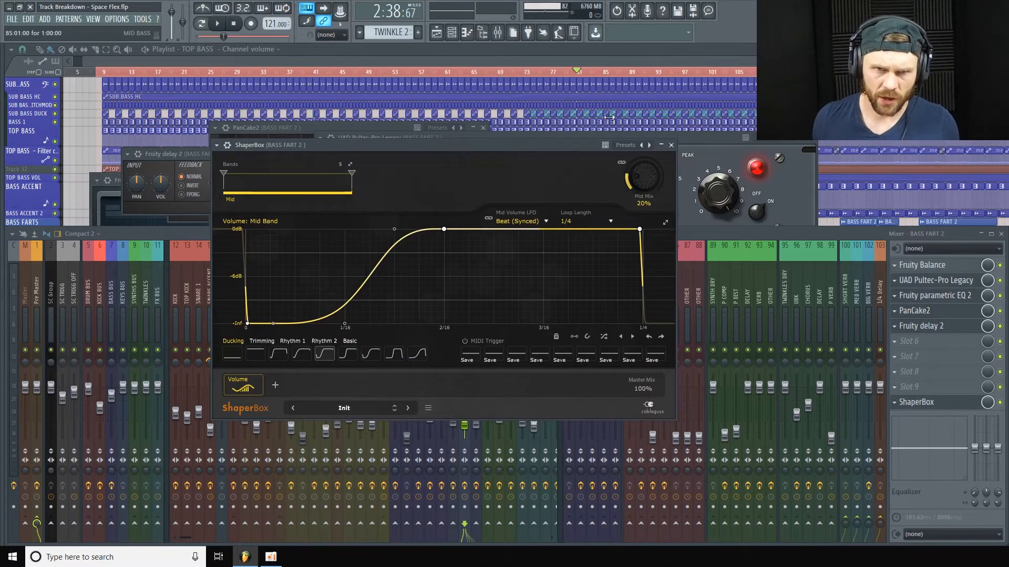
left_click(671, 146)
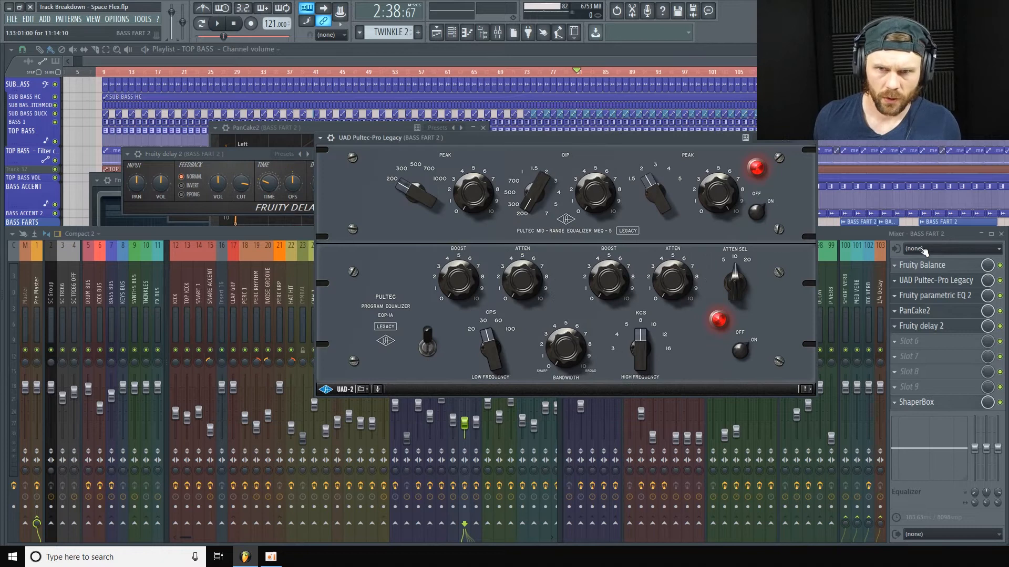
key("F12")
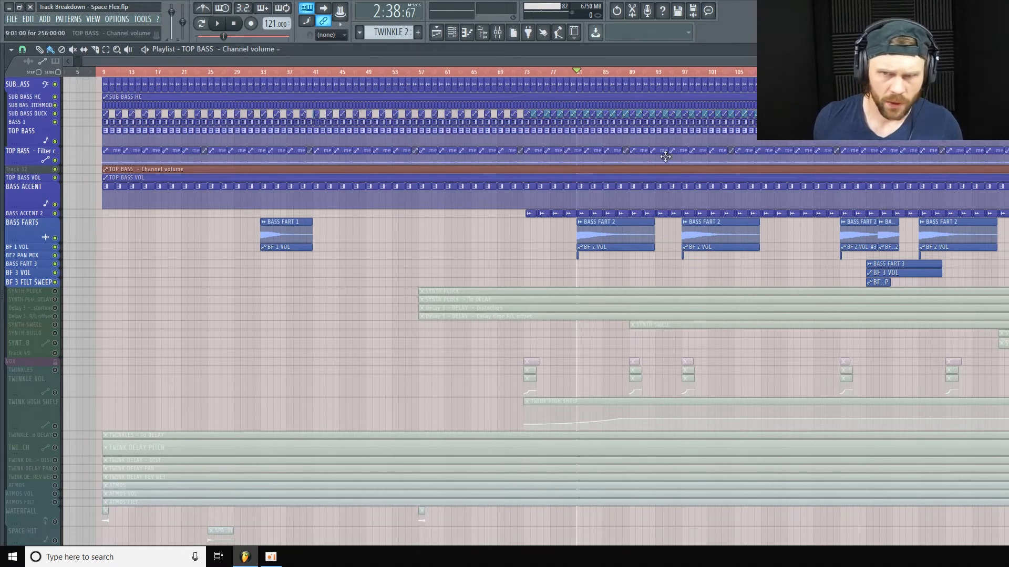
Enlarge the BF 1 VOL playlist track and examine the volume automation curves under the bass fart clips
scroll(208, 197, "down", 4)
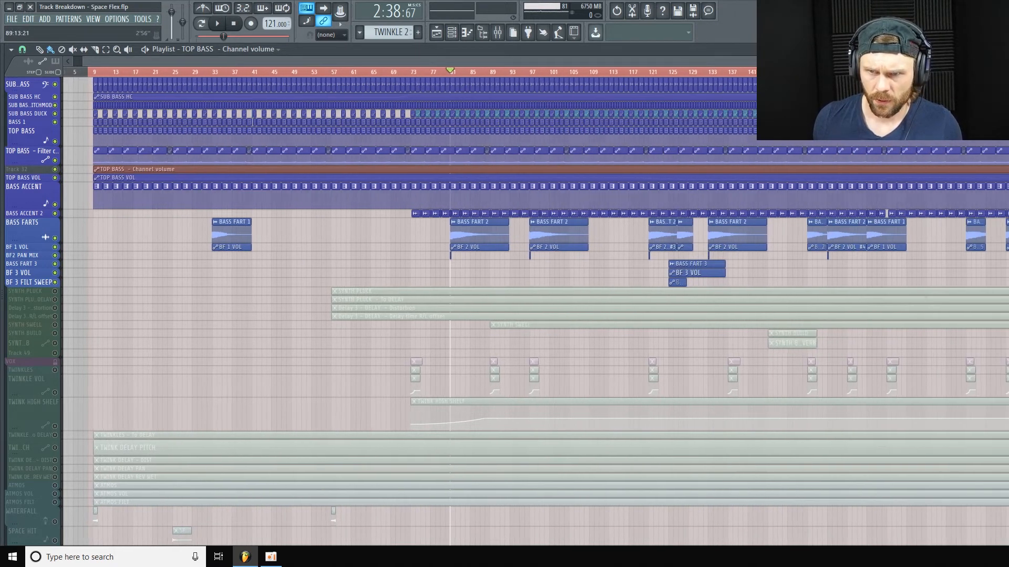
scroll(208, 198, "down", 3)
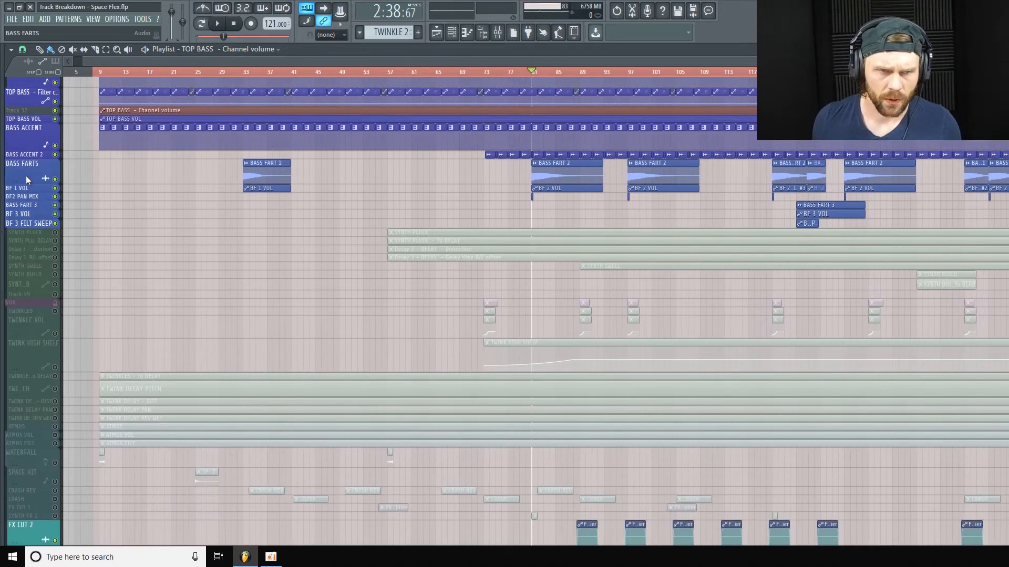
left_click_drag(30, 190, 30, 212)
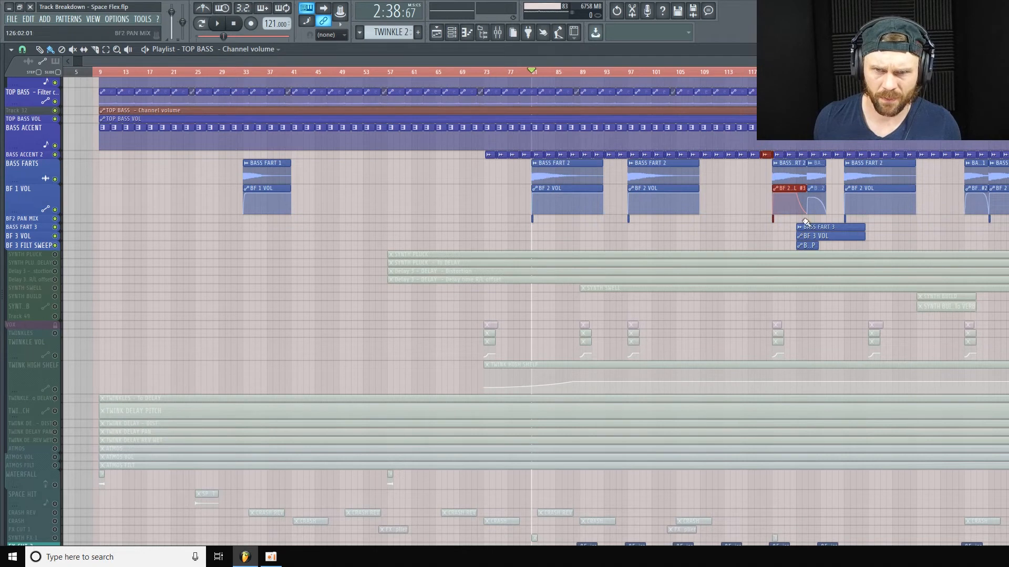
scroll(536, 305, "right", 3)
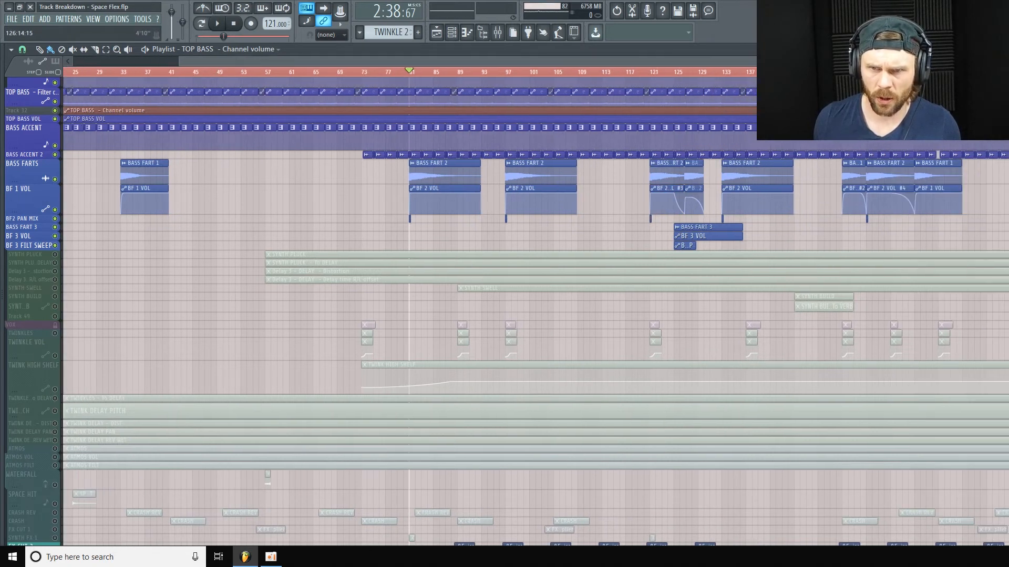
scroll(536, 305, "left", 3)
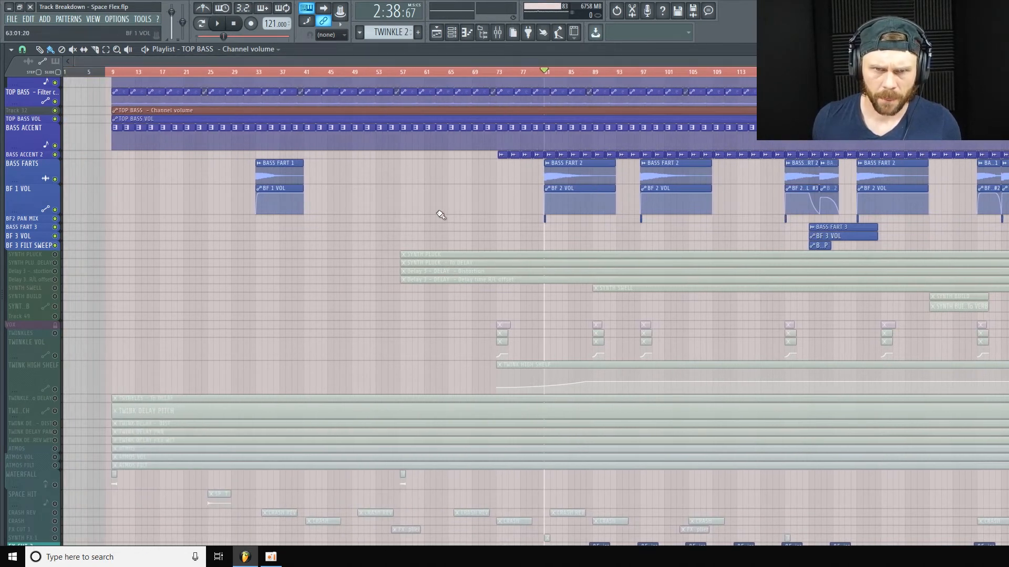
Enlarge the BASS ACCENT 2 track, play the playlist from bar 73 to audition its entry, and stop playback
left_click_drag(28, 158, 31, 190)
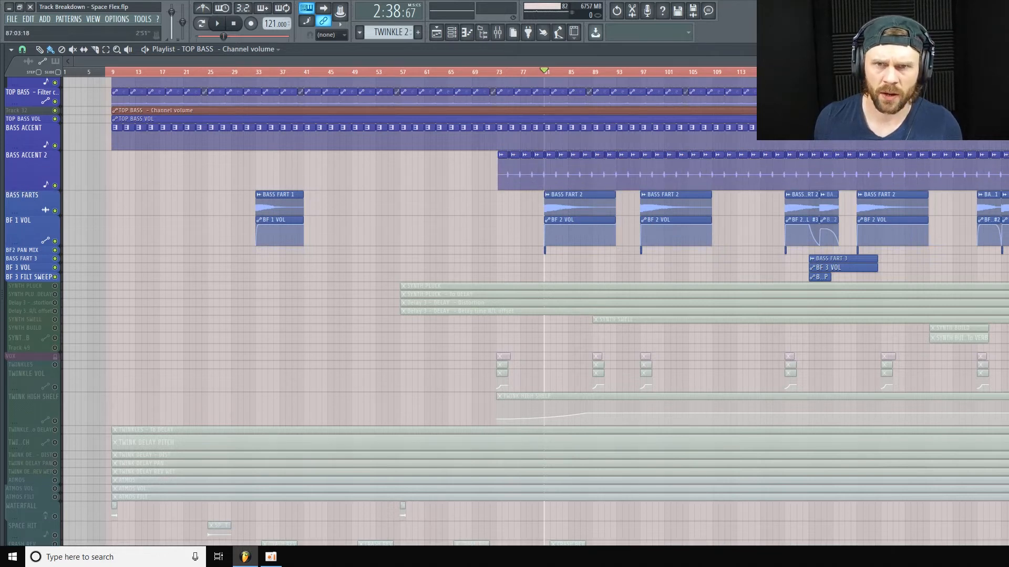
scroll(536, 305, "right", 8)
left_click_drag(894, 61, 624, 65)
left_click(636, 74)
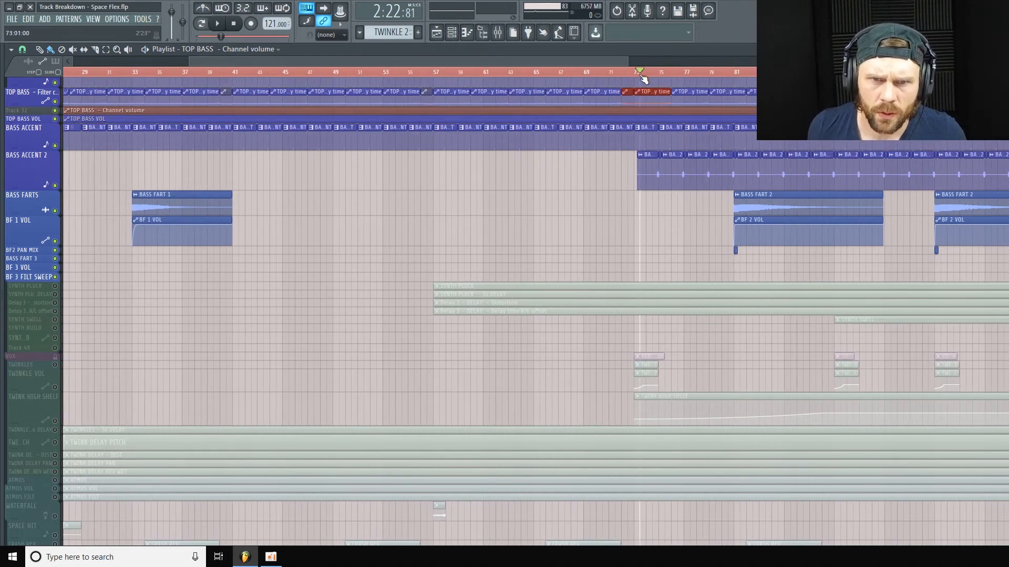
key("space")
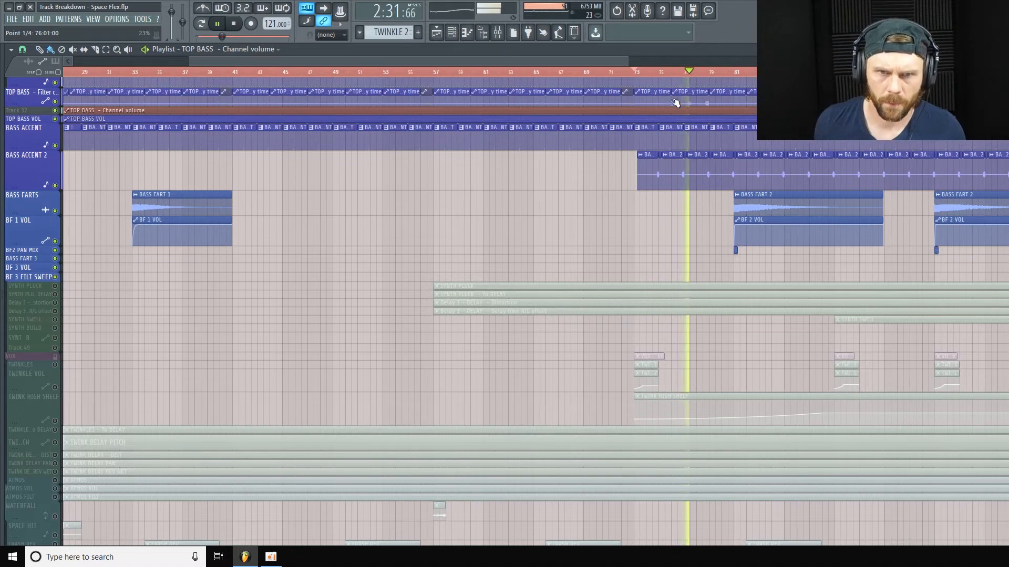
mouse_move(604, 59)
left_mouse_down()
mouse_move(741, 65)
mouse_move(587, 49)
left_mouse_up()
key("space")
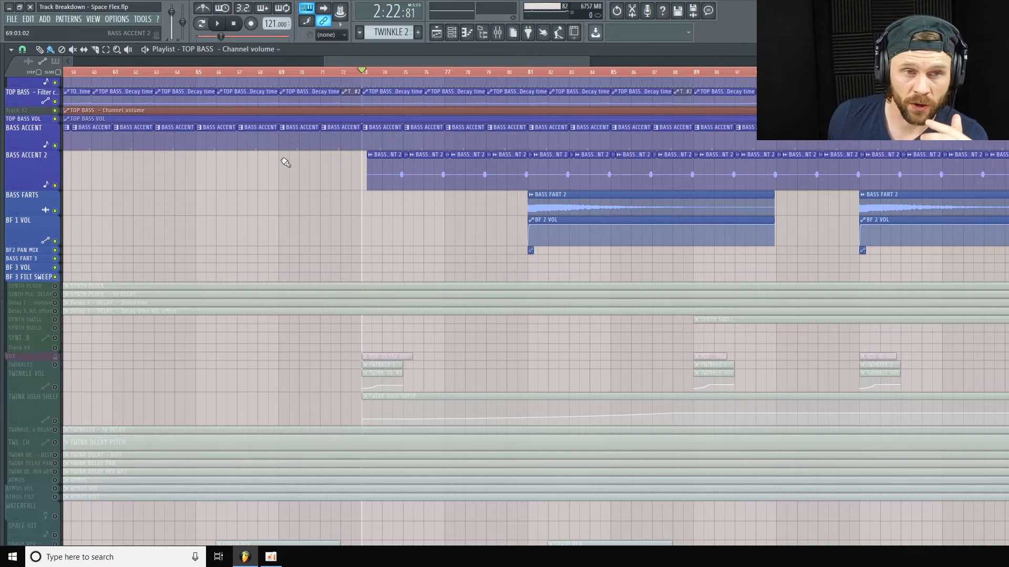
Enlarge the BASS ACCENT 2 track further and place the playhead at bar 75 to examine the accent's timing up close
left_click(626, 62)
left_click_drag(593, 62, 532, 48)
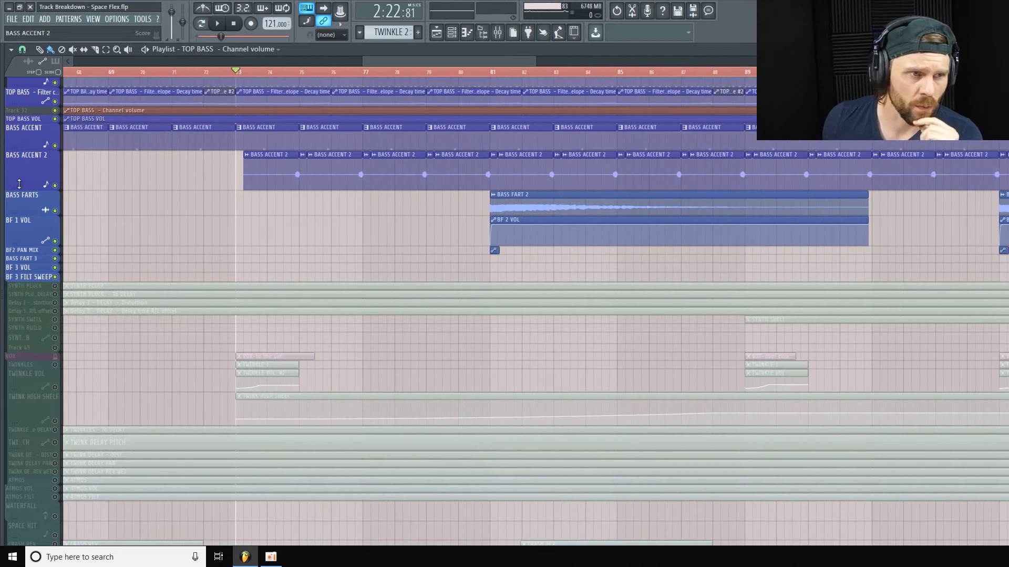
left_click_drag(35, 183, 35, 246)
left_click_drag(246, 76, 311, 87)
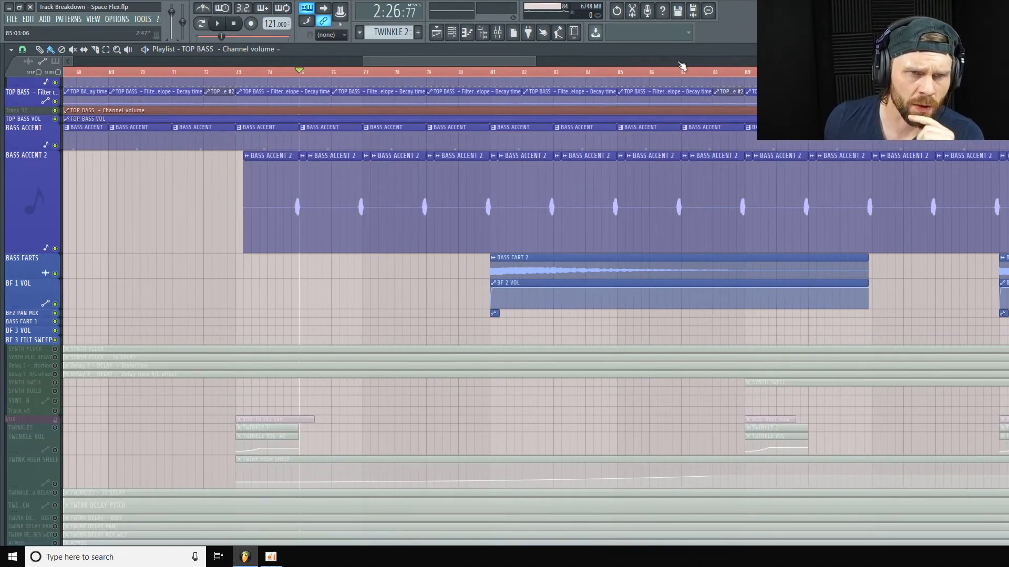
left_click_drag(519, 60, 451, 59)
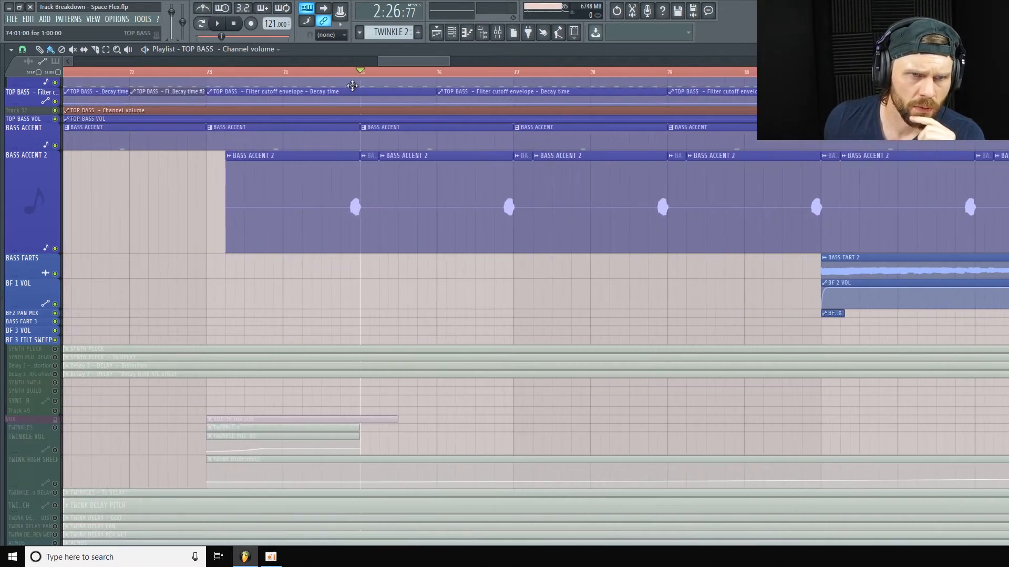
Reduce the BASS ACCENT 2 playlist track's height and inspect the Fruity parametric EQ 2 and Fruity Balance on its mixer track
left_click_drag(370, 78, 361, 112)
left_click_drag(449, 60, 531, 78)
left_click_drag(32, 249, 32, 214)
left_click(498, 32)
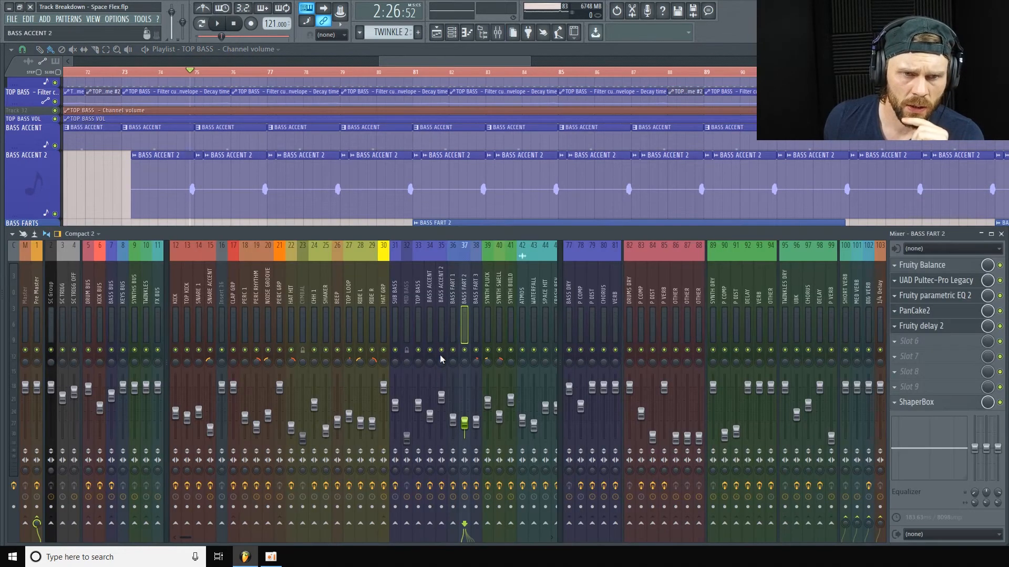
left_click(442, 298)
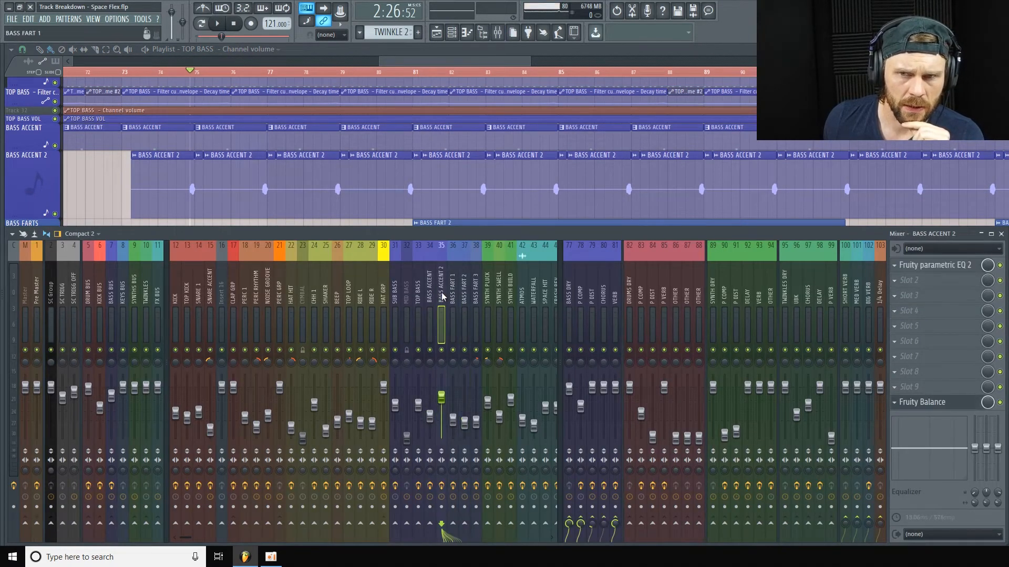
left_click(947, 273)
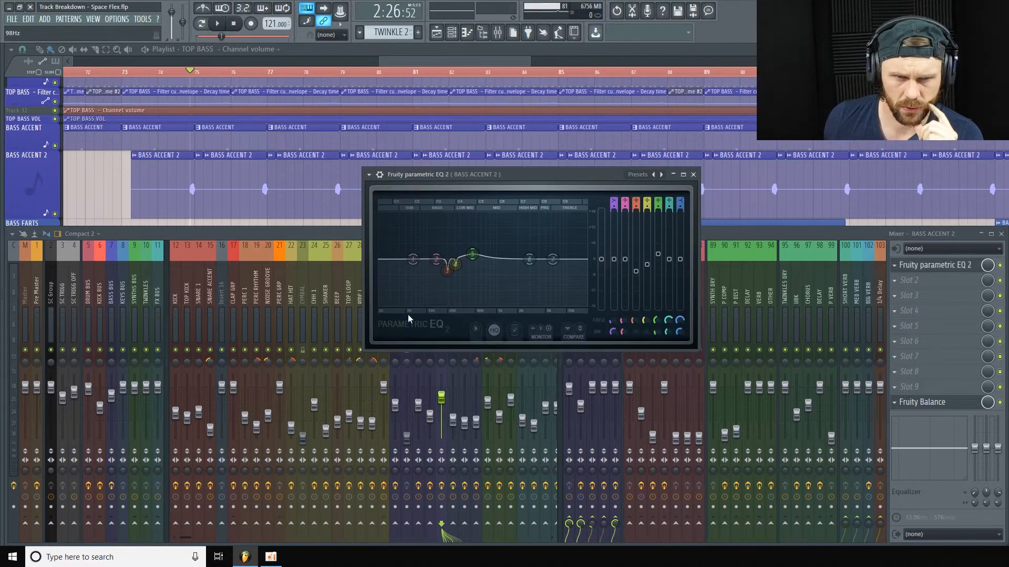
left_click_drag(554, 175, 438, 93)
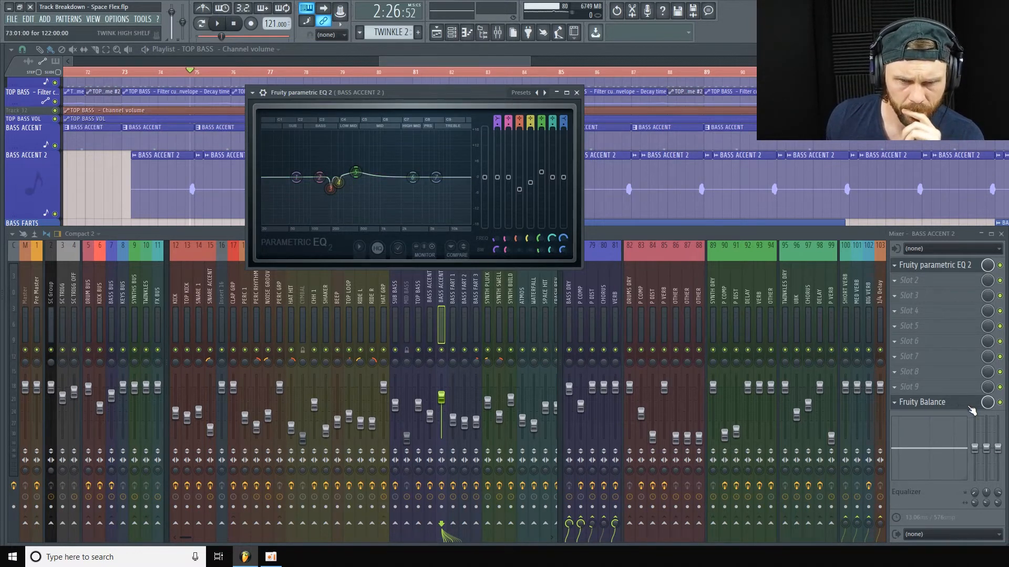
left_click(576, 92)
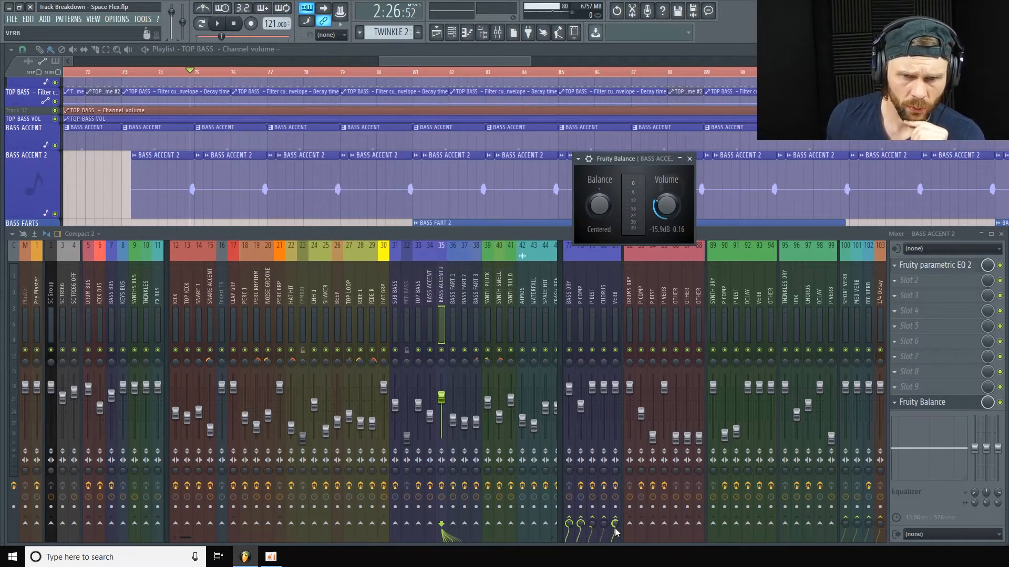
Inspect the Drive plugin on the bass VERB mixer track, recheck BASS ACCENT 2's sends, and close all plugin and mixer windows
left_click(615, 299)
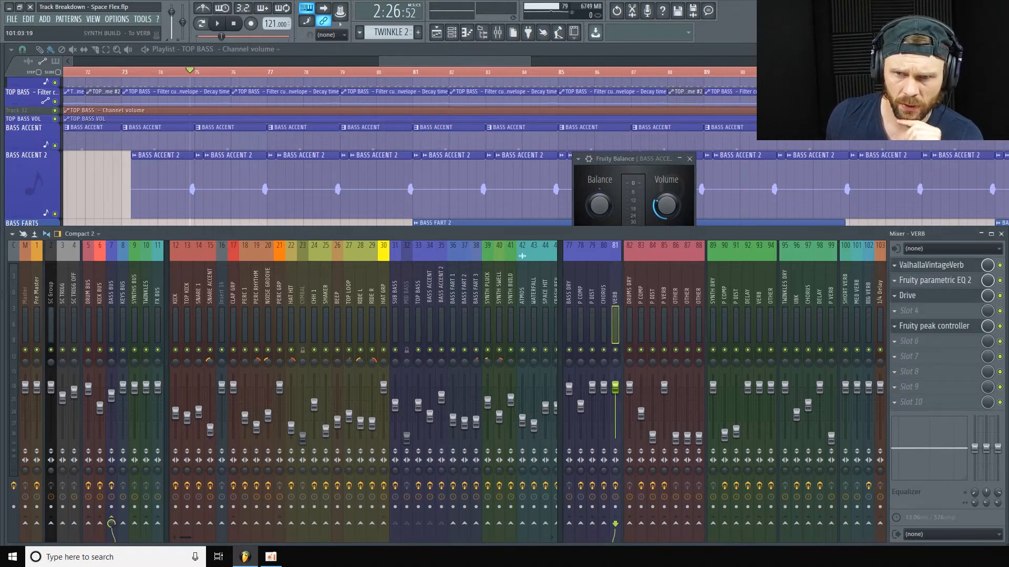
left_click(941, 297)
left_click_drag(342, 226, 376, 240)
left_click_drag(363, 206, 337, 149)
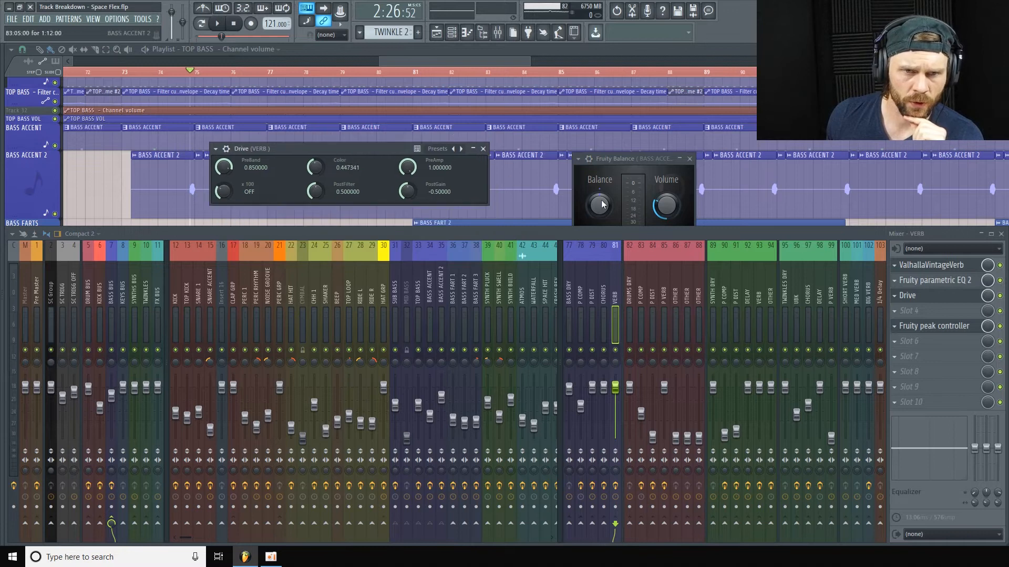
left_click(441, 300)
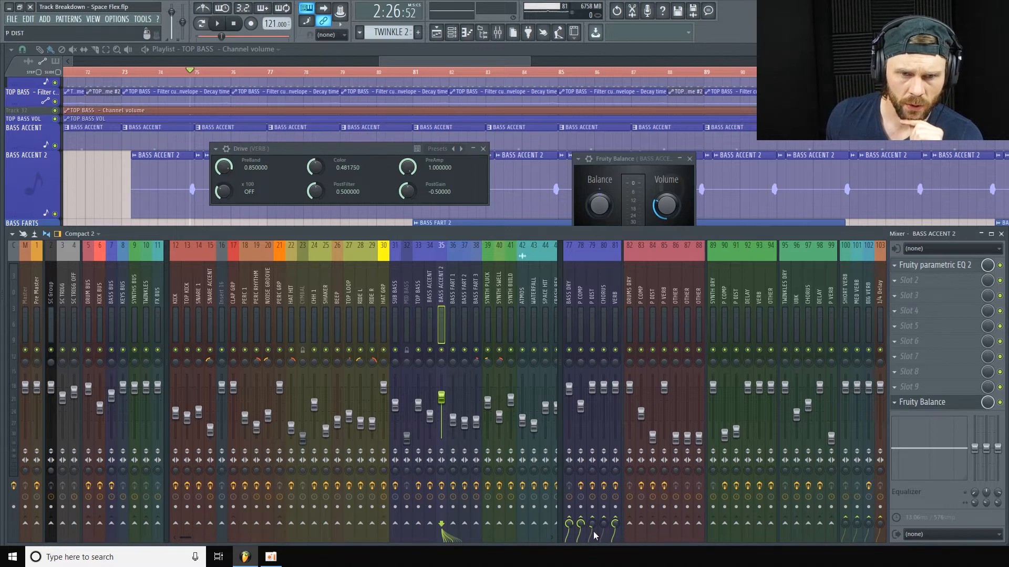
left_click(483, 149)
key("F12")
Collapse the BASS ACCENT 2, BASS FARTS and BF 1 VOL playlist tracks to minimal height
left_click_drag(531, 61, 754, 61)
scroll(450, 237, "up", 3)
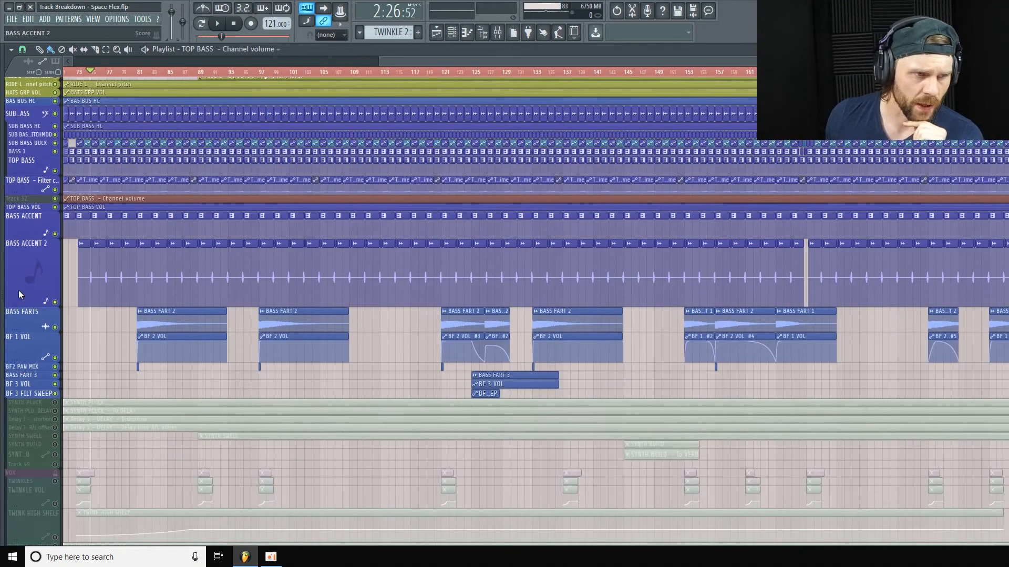
left_click_drag(21, 308, 28, 228)
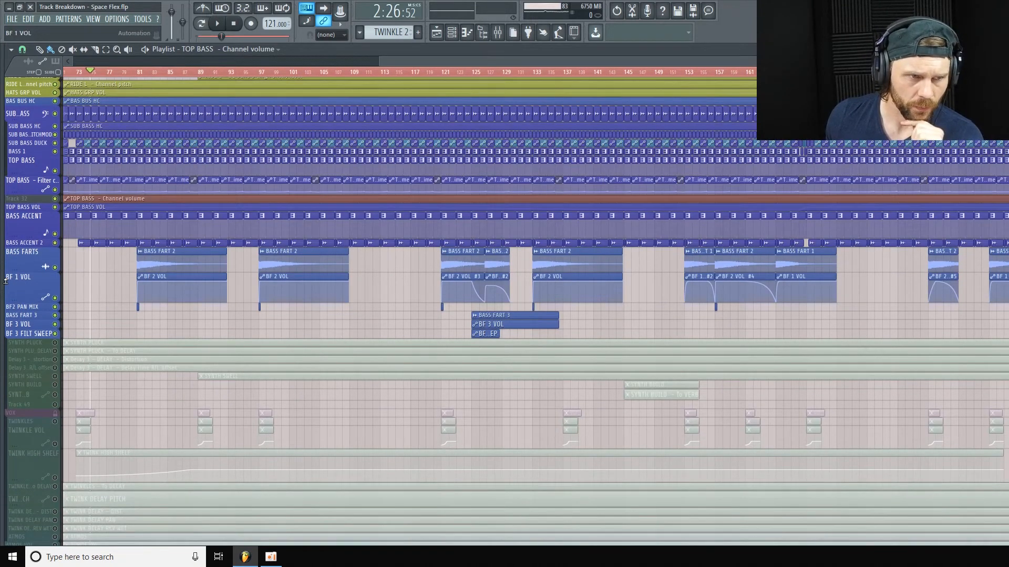
left_click_drag(28, 269, 34, 252)
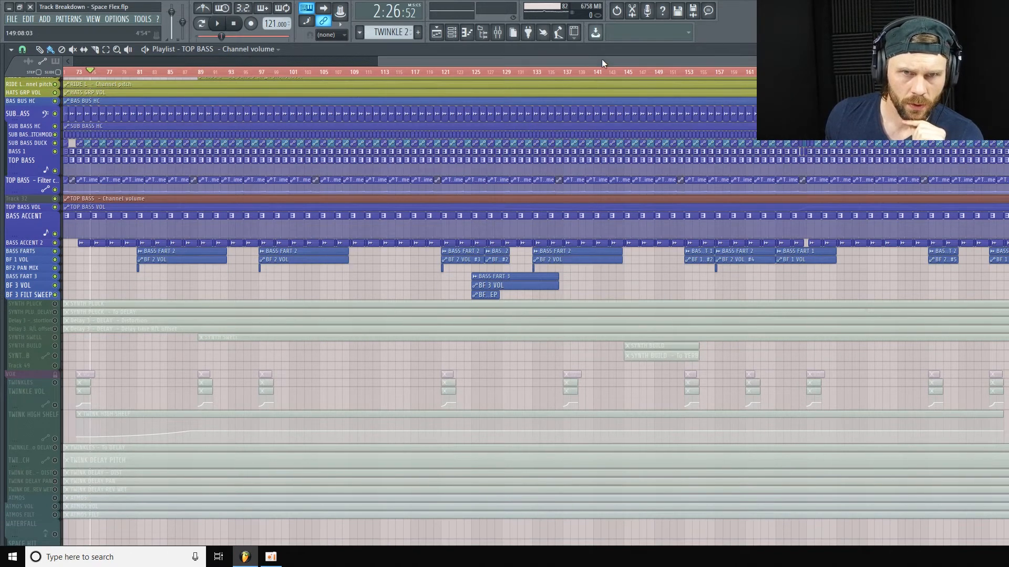
Unmute the SYNTH PLUCK track with its delay automation, plus the SYNTH SWELL and SYNTH BUILD tracks and the build's reverb send automation
scroll(175, 80, "left", 10)
scroll(174, 80, "left", 7)
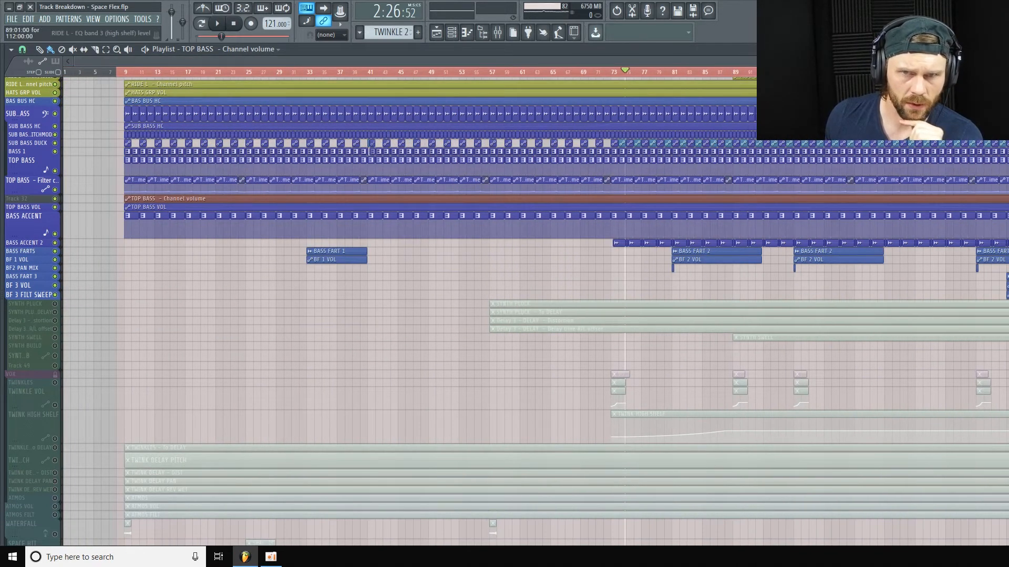
scroll(597, 345, "down", 3)
scroll(596, 344, "down", 3)
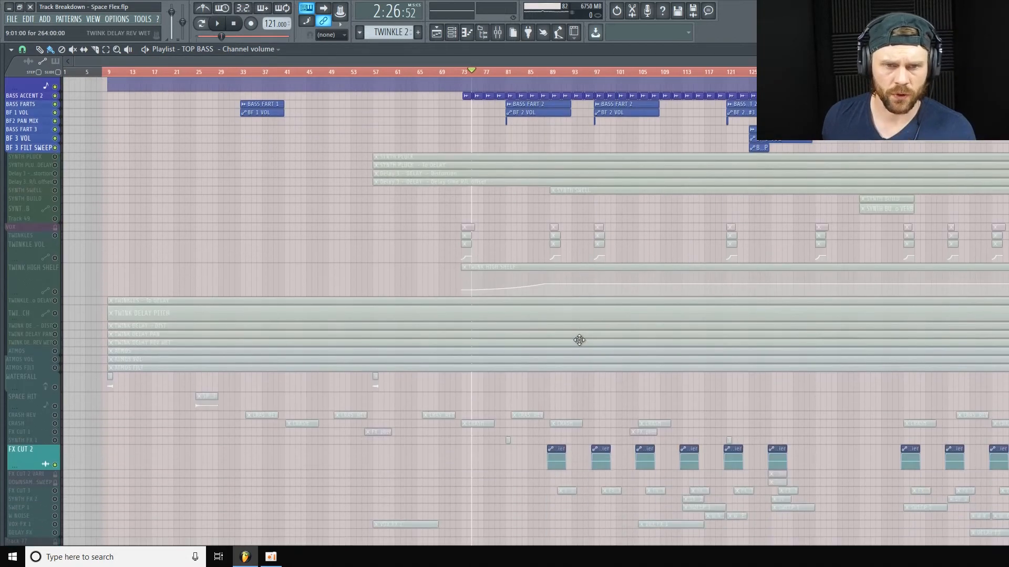
scroll(575, 343, "down", 6)
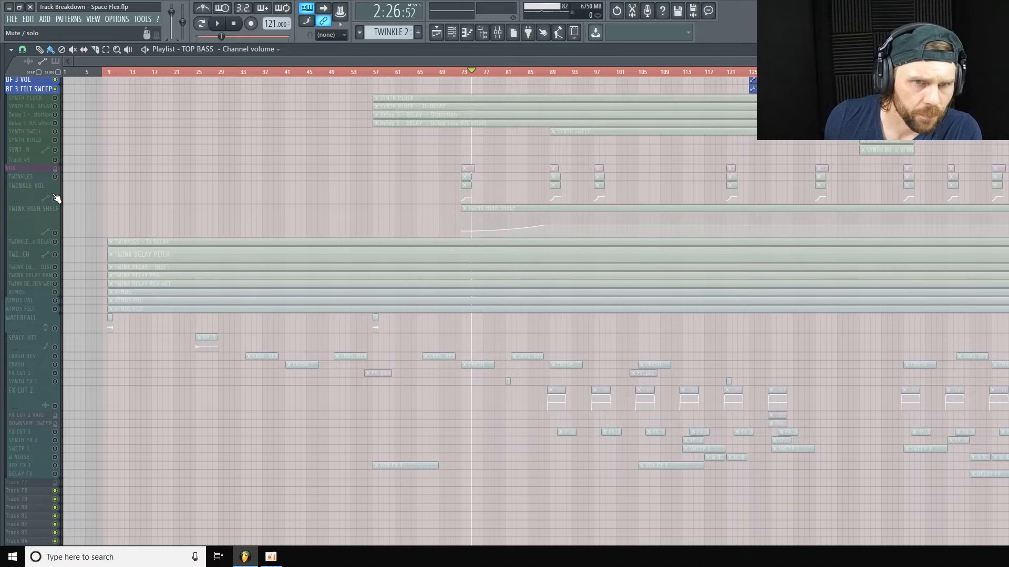
scroll(63, 205, "up", 2)
left_click(62, 167)
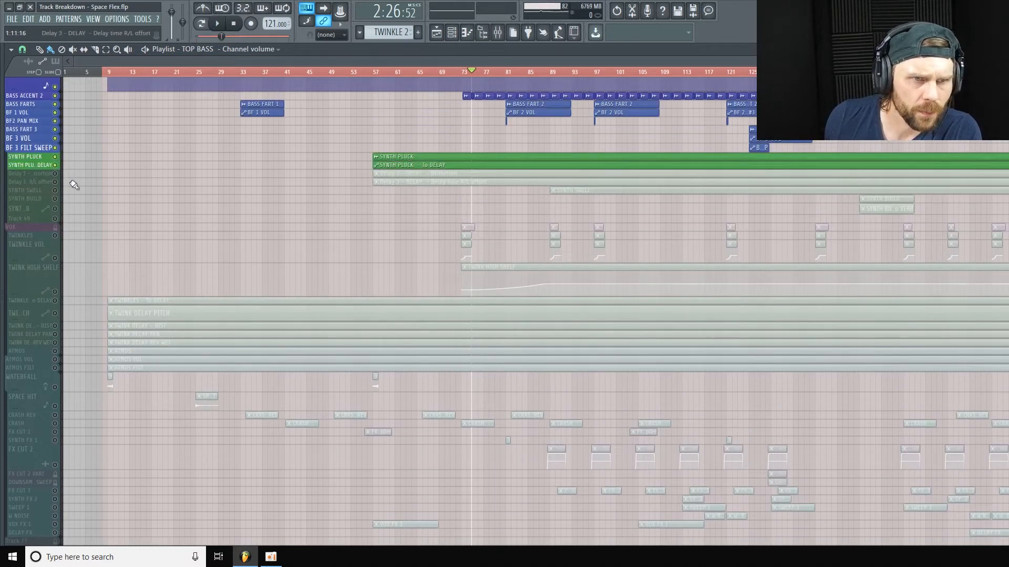
left_click(62, 175)
left_click(62, 182)
left_click(62, 191)
scroll(61, 193, "down", 3)
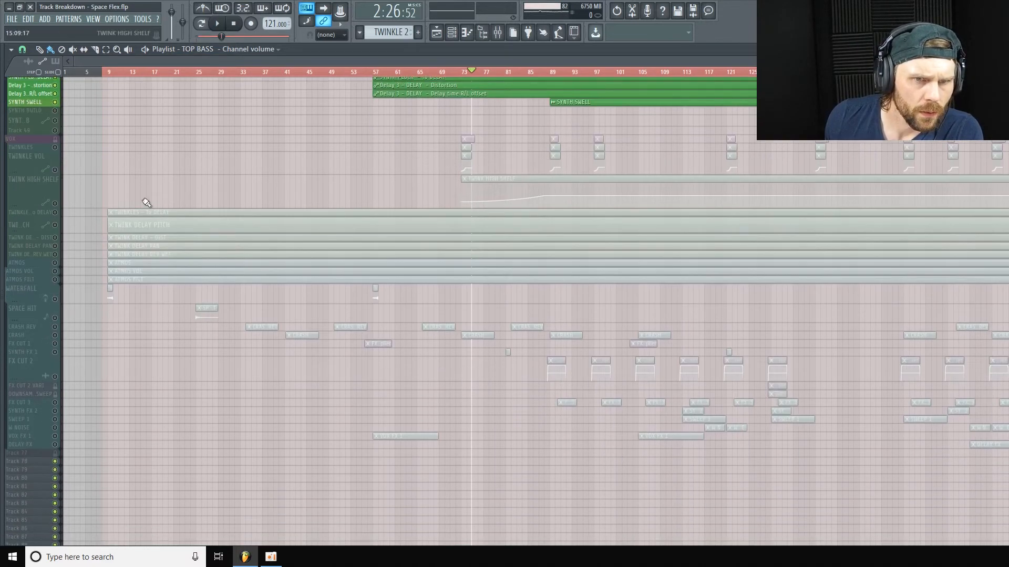
left_click(57, 120)
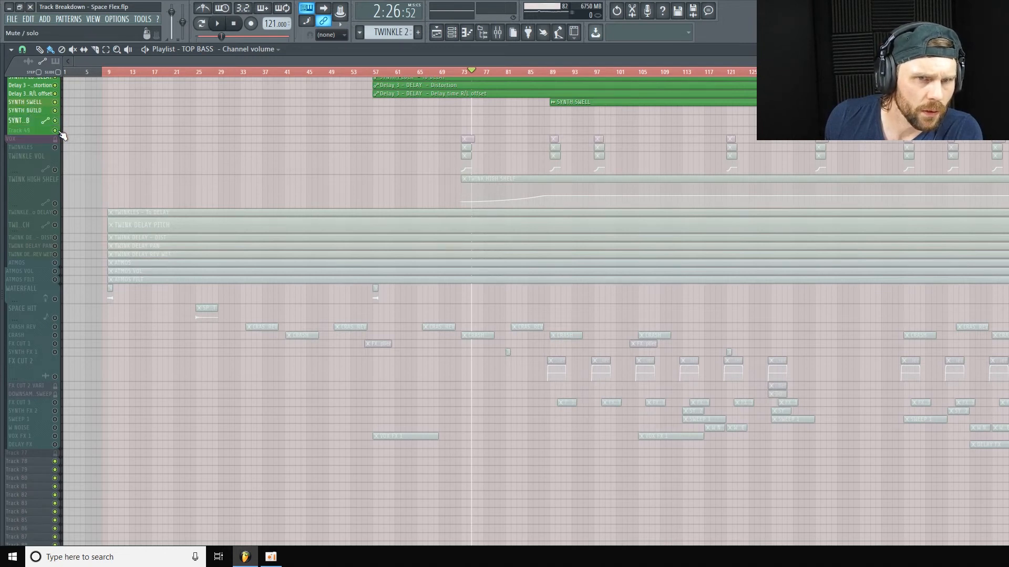
Unmute the TWINKLES track and all its volume, high shelf and delay automation tracks, and enlarge the TWINK DELAY PITCH track
left_click(62, 148)
left_click(56, 170)
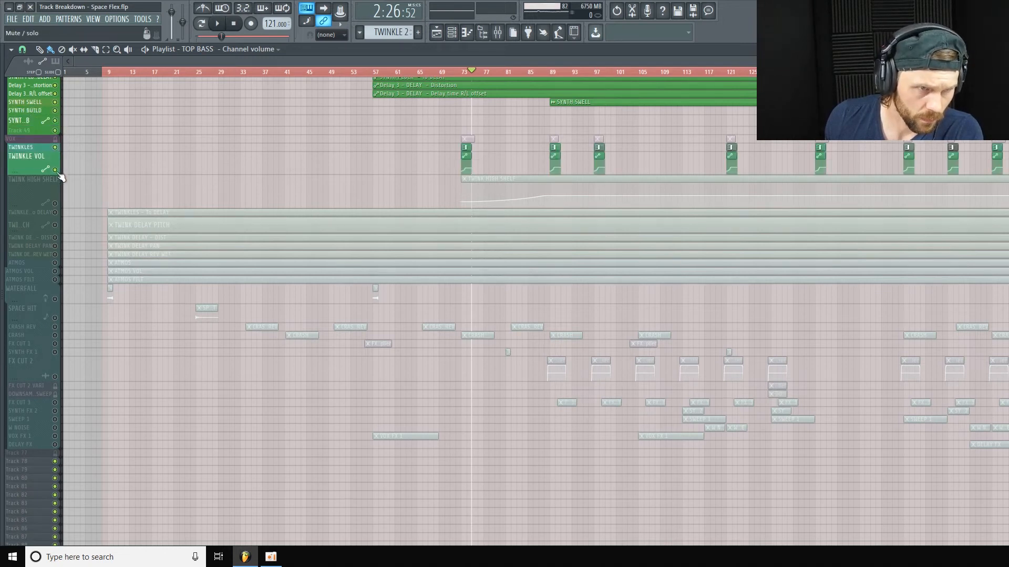
left_click(55, 204)
left_click(56, 225)
left_click(56, 238)
left_click(56, 254)
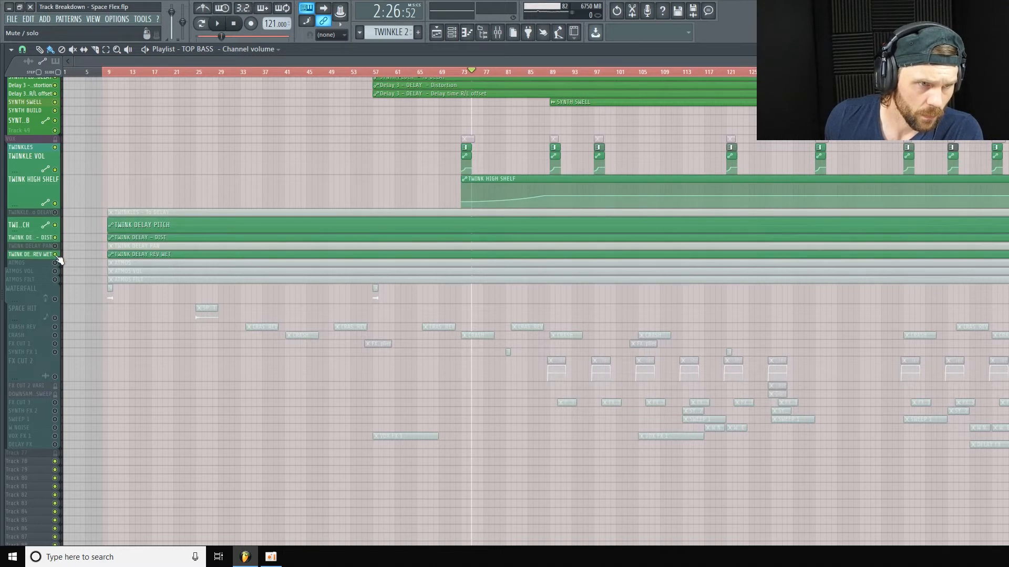
left_click(55, 246)
left_click_drag(30, 254, 32, 258)
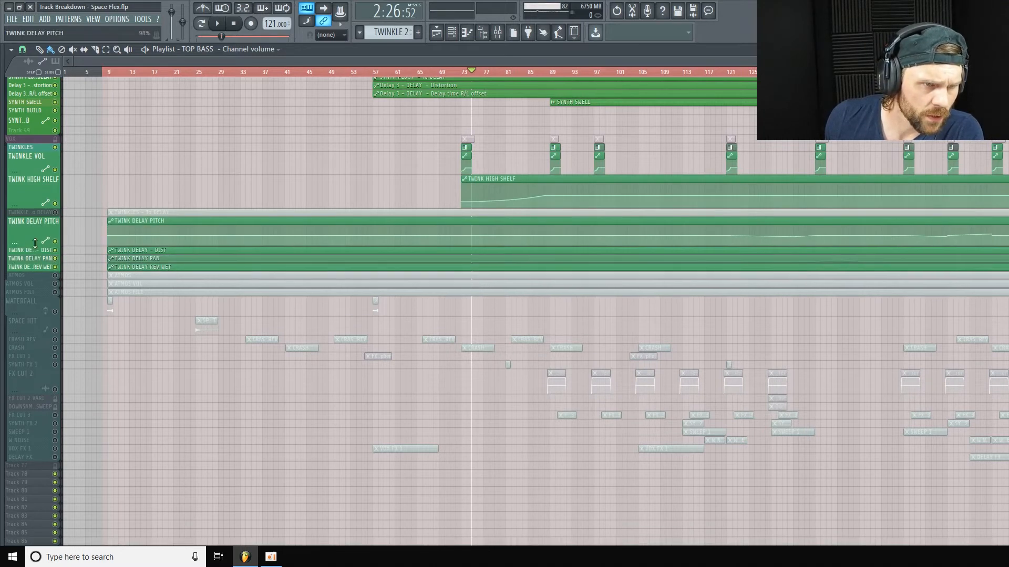
left_click(55, 213)
Enlarge the SYNTH PLUCK playlist track and play the arrangement from its entry at bar 57
scroll(74, 163, "up", 3)
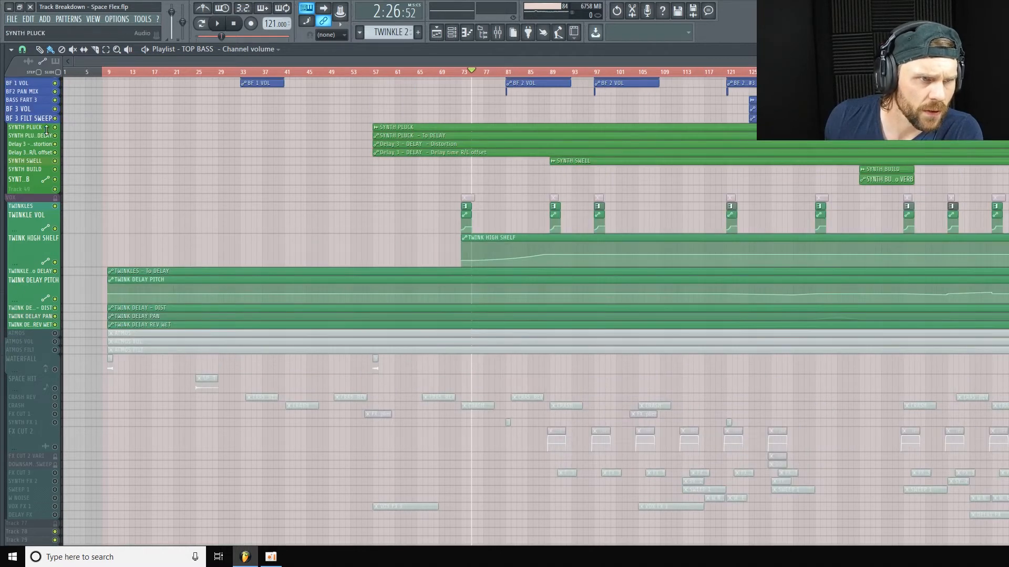
left_click_drag(41, 129, 63, 181)
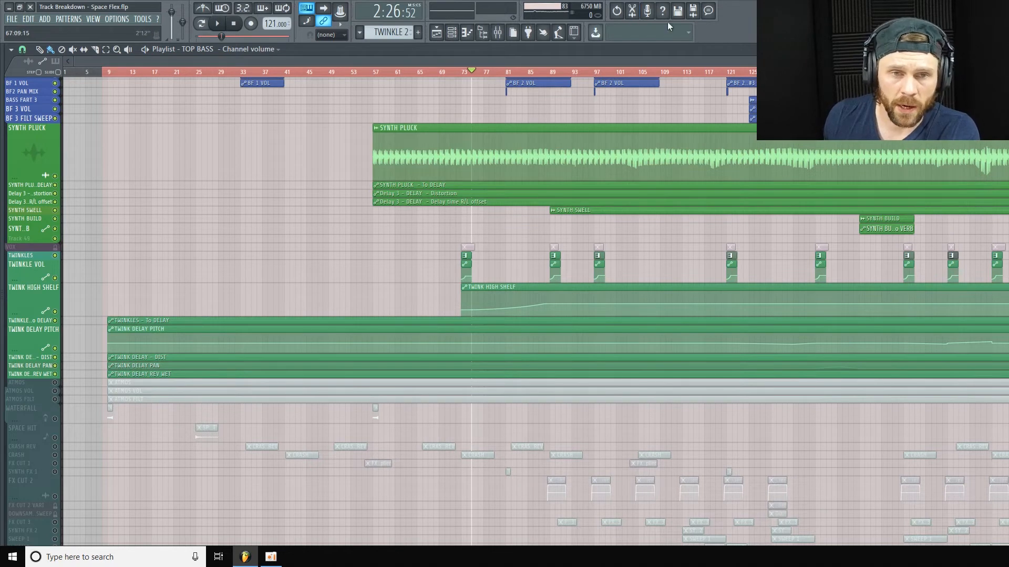
scroll(146, 46, "up", 4)
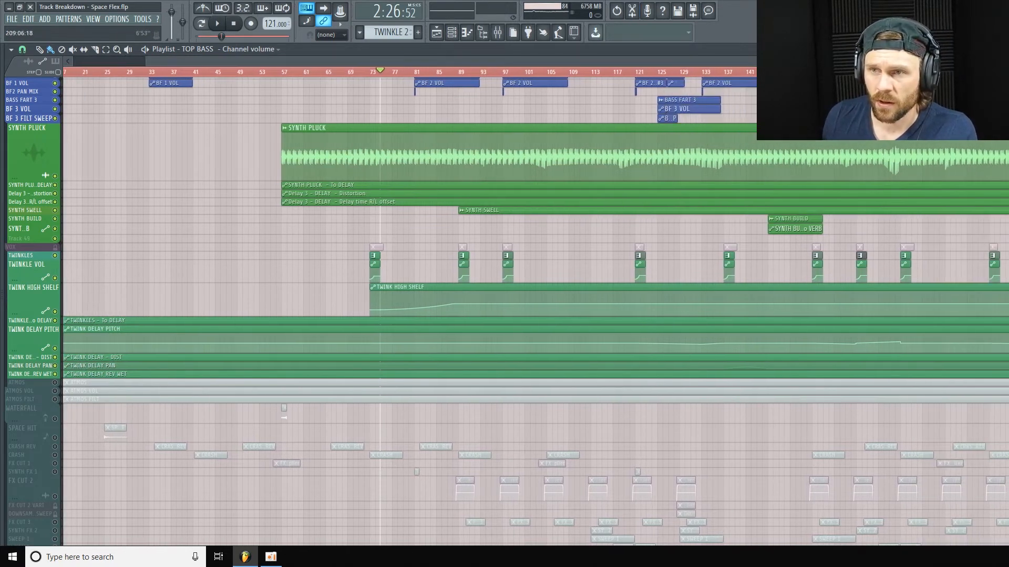
left_click_drag(534, 75, 394, 89)
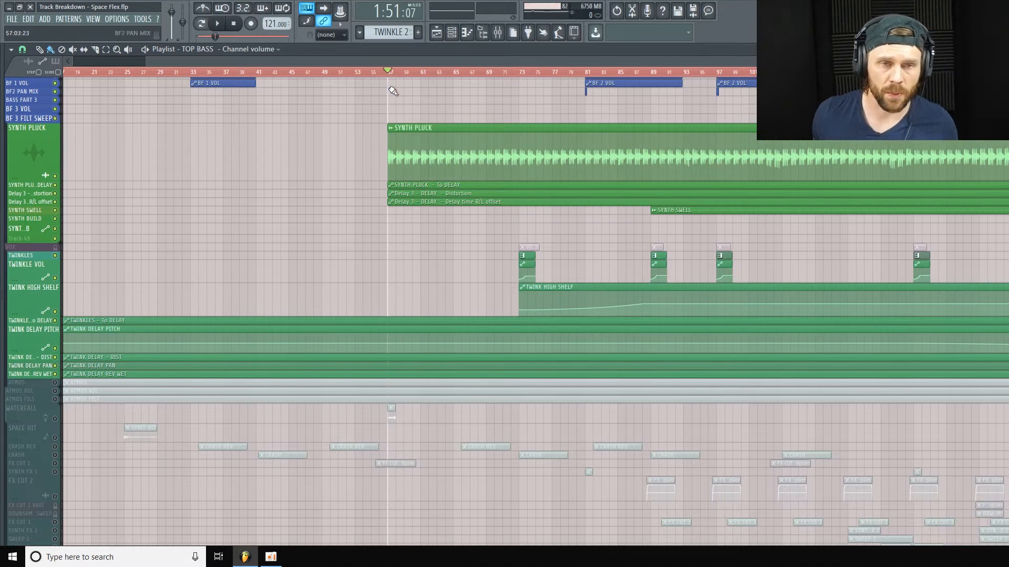
key("space")
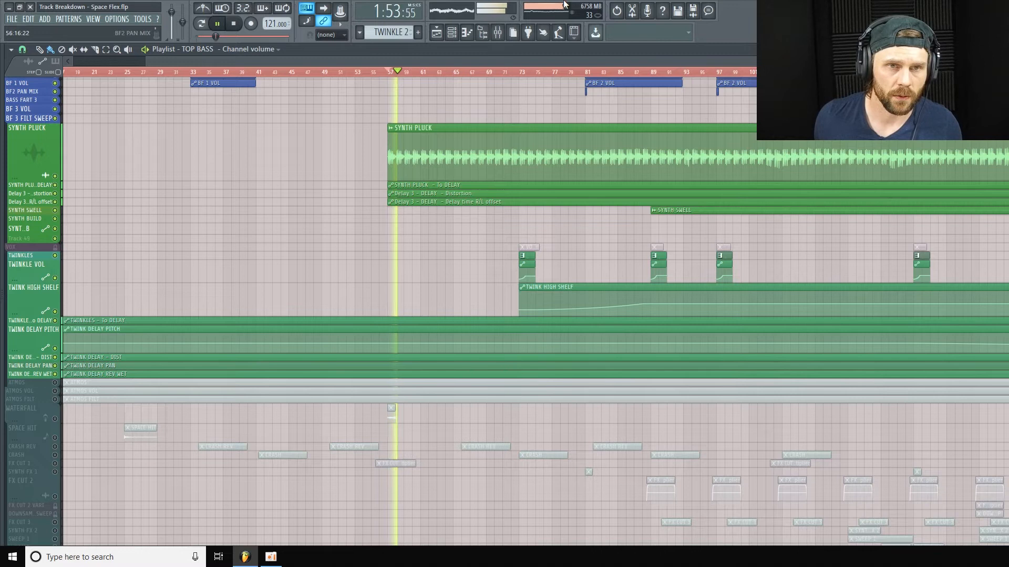
Solo SYNTH PLUCK in the mixer, audition it from bar 57 with its effects chain displayed, and stop playback
left_click(502, 36)
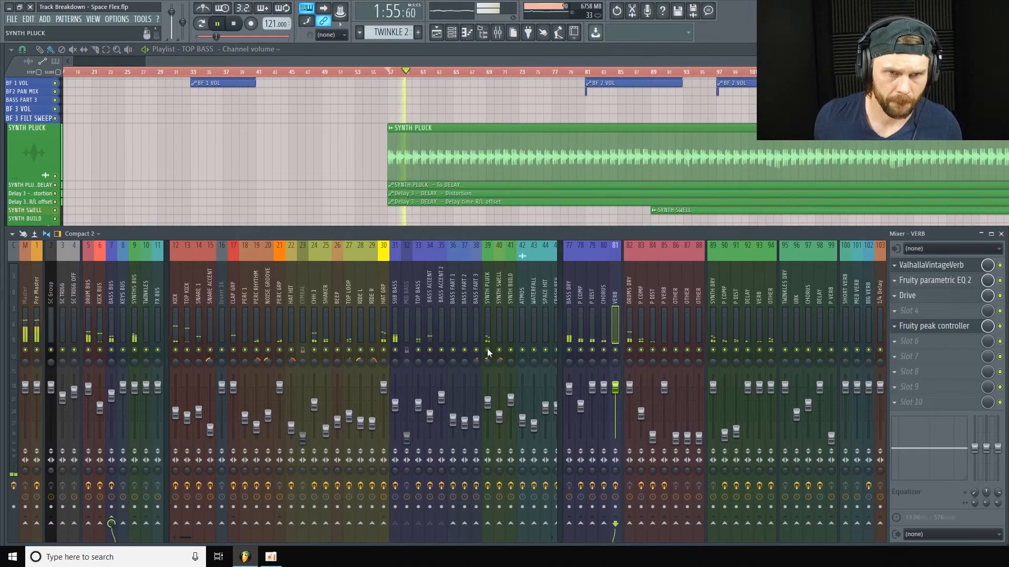
key("space")
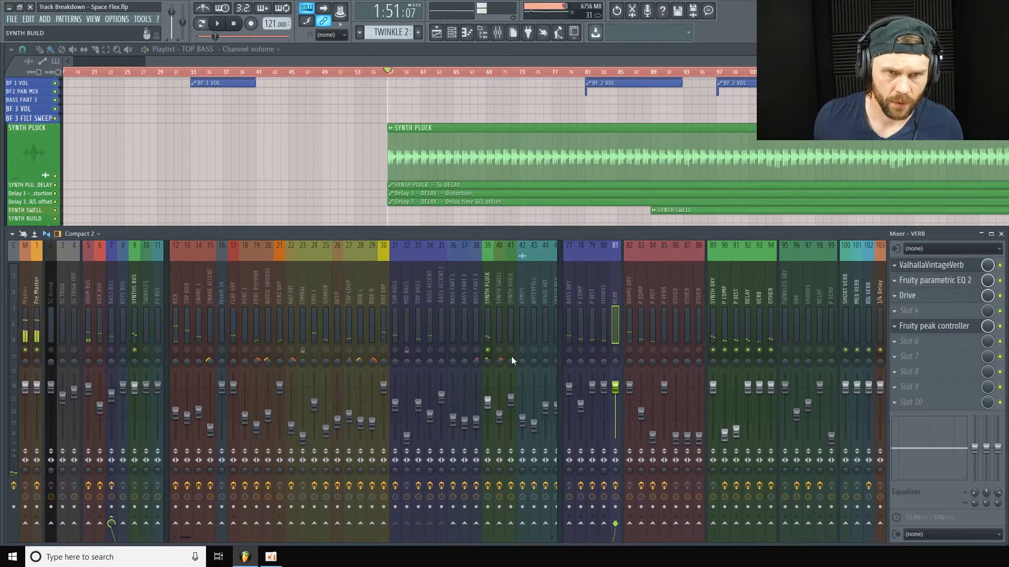
key("space")
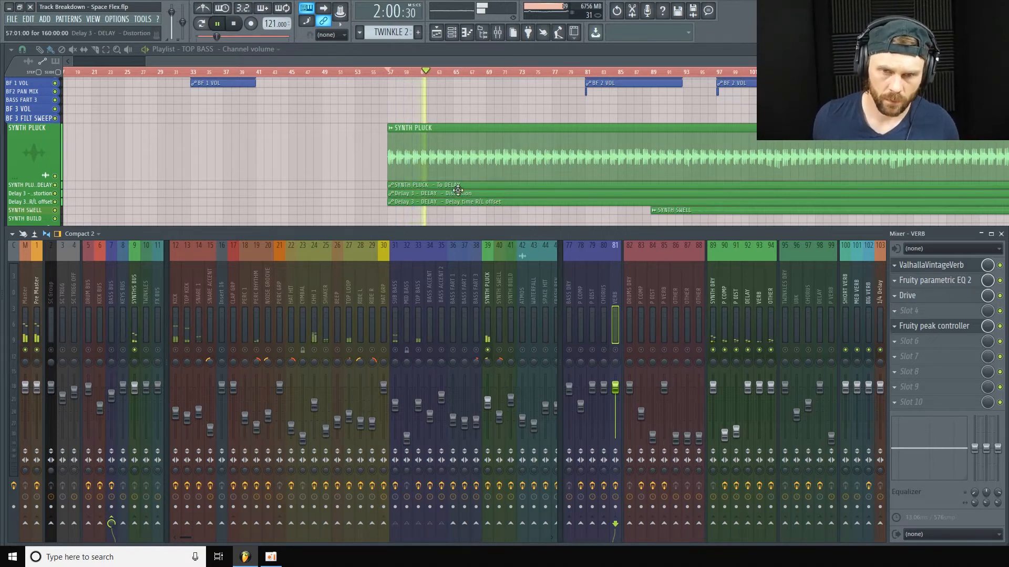
left_click(487, 283)
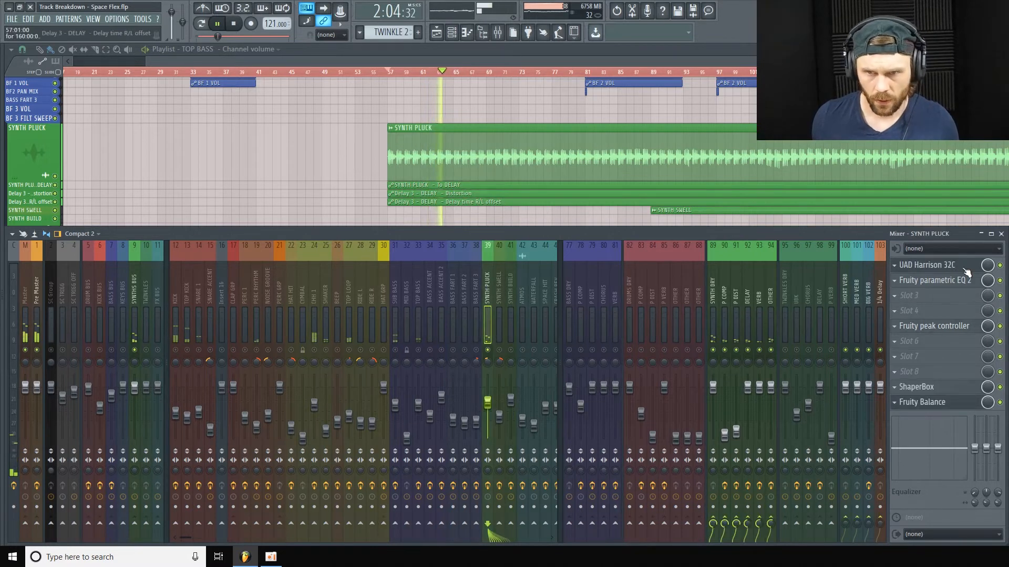
key("space")
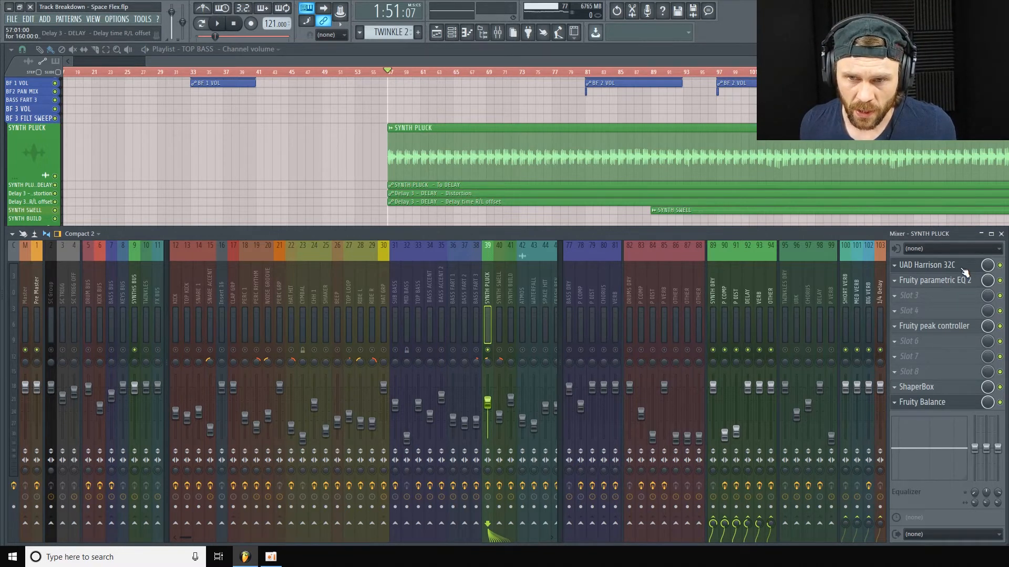
Inspect the UAD Harrison 32C and Fruity Balance settings on the SYNTH PLUCK mixer track
left_click(965, 271)
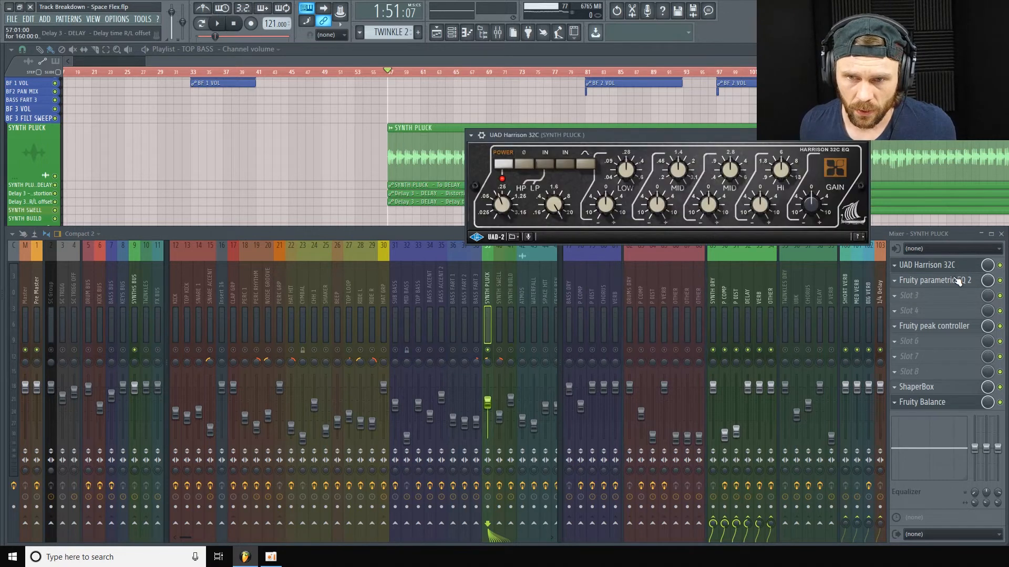
left_click_drag(615, 133, 572, 128)
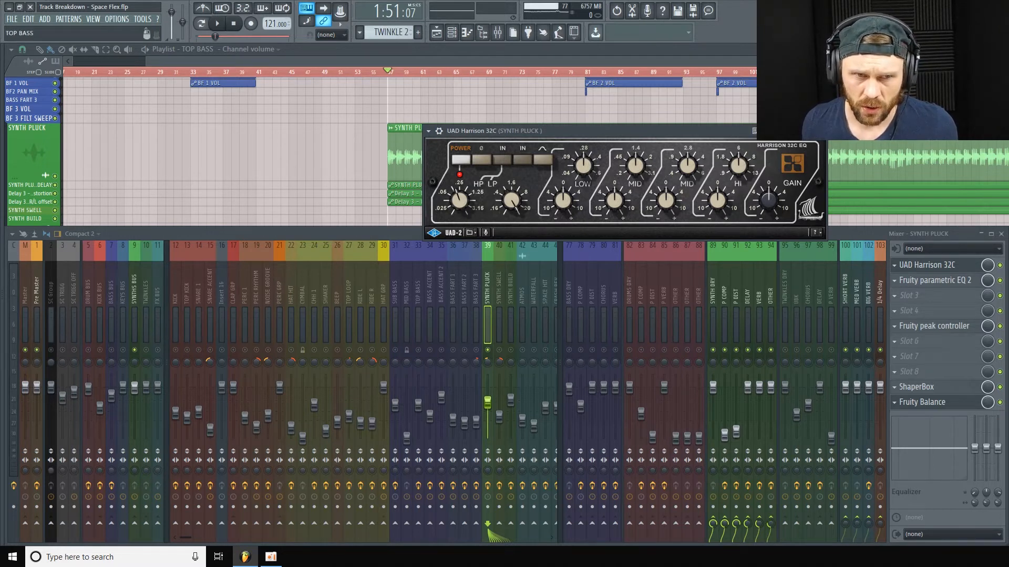
left_click(921, 402)
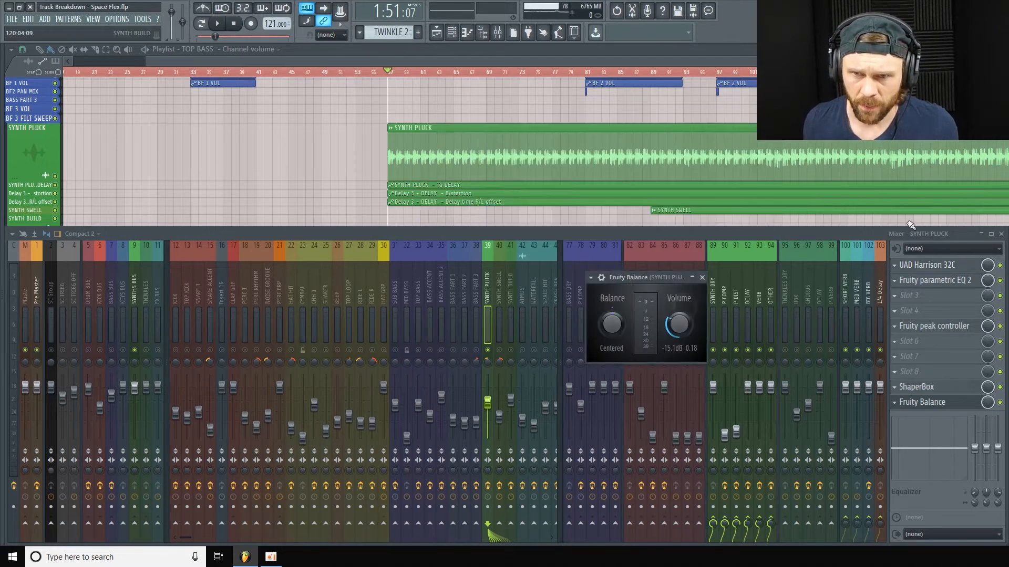
Examine the Fruity parametric EQ 2 curve on SYNTH PLUCK while playing the soloed pluck from bar 57
left_click(945, 281)
left_click_drag(501, 94, 552, 96)
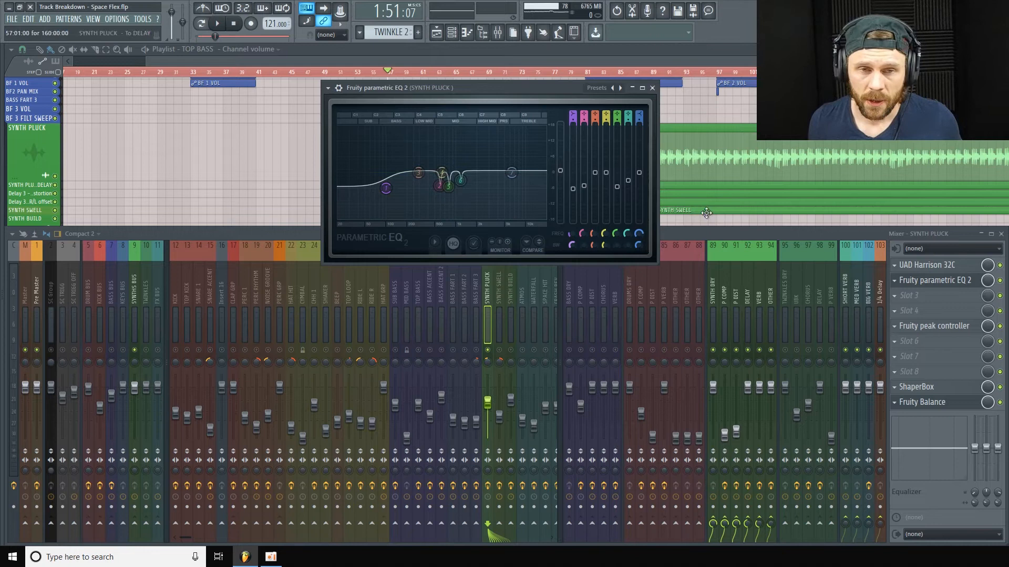
left_click(707, 234)
key("space")
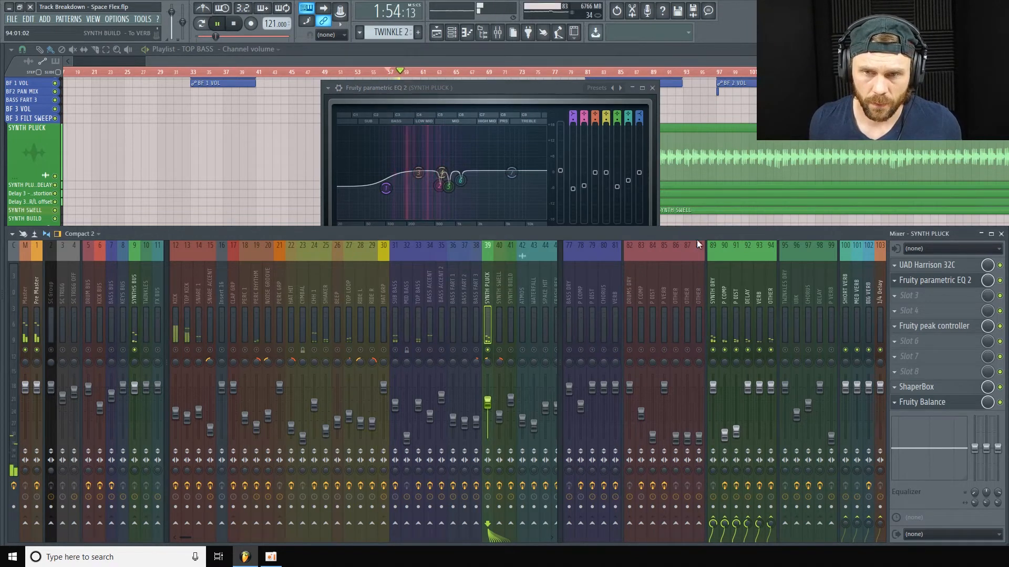
Stop playback, inspect the ShaperBox volume curve on SYNTH PLUCK, and return to the full playlist view
key("space")
left_click(961, 389)
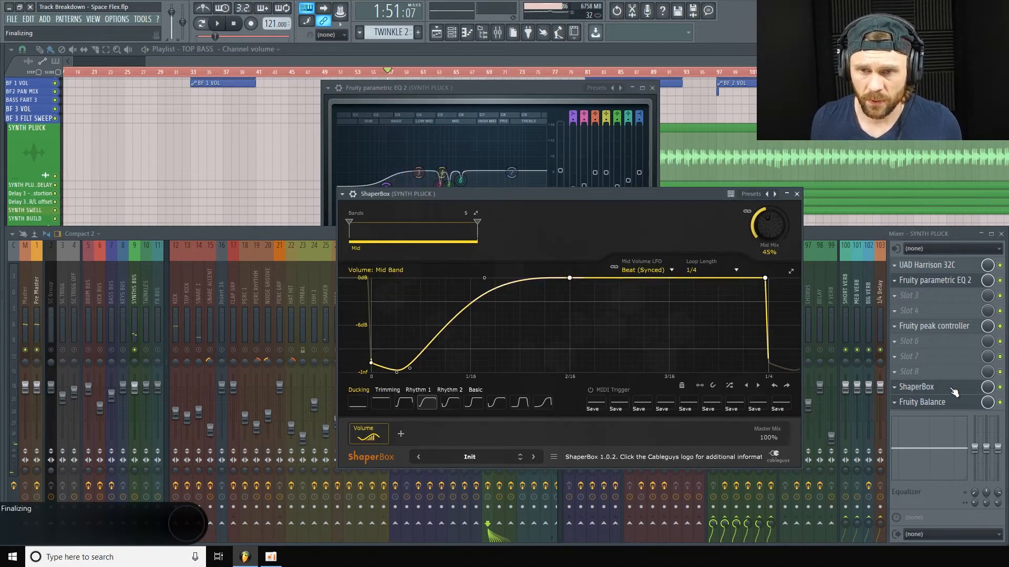
left_click_drag(650, 199, 512, 156)
left_click(140, 234)
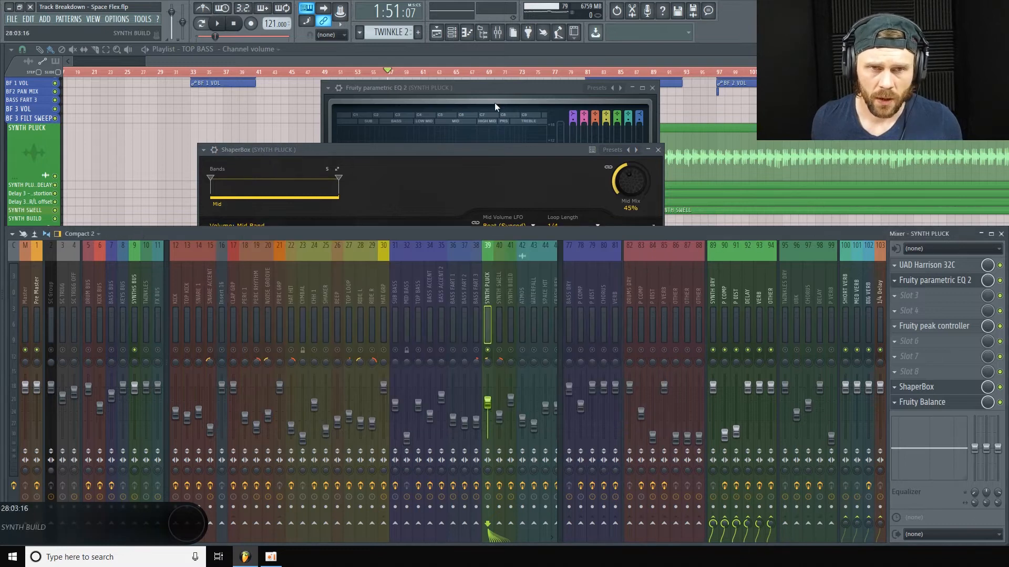
left_click(711, 56)
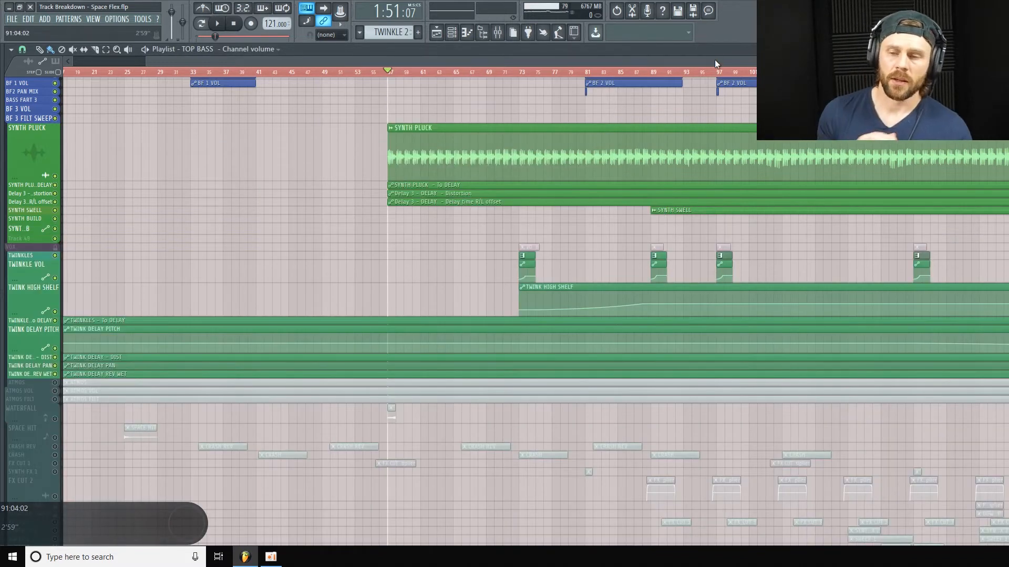
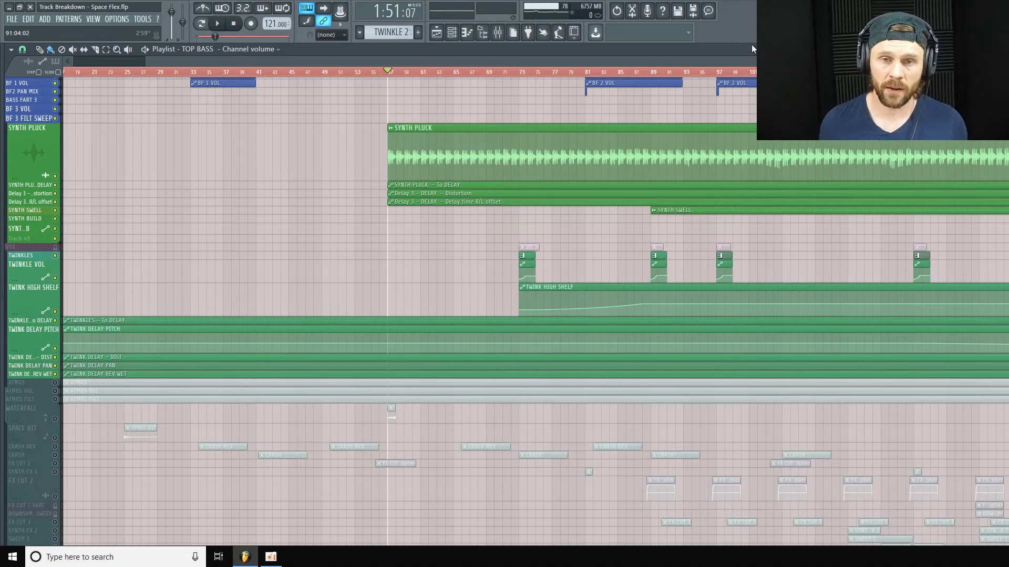
Play the soloed synth pluck from about bar 164 in the playlist
scroll(525, 310, "down", 3)
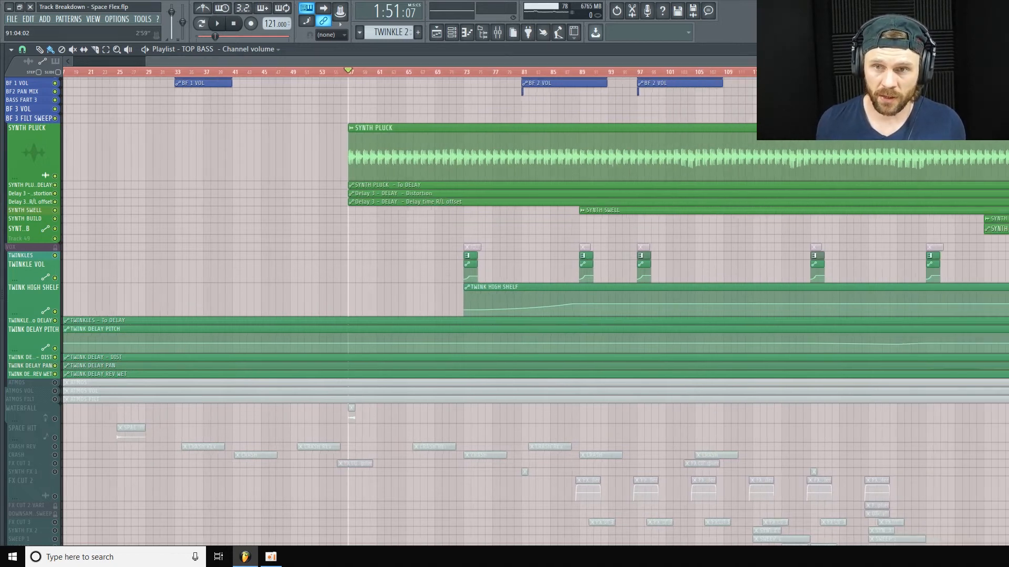
scroll(522, 157, "up", 1)
left_click_drag(678, 59, 357, 72)
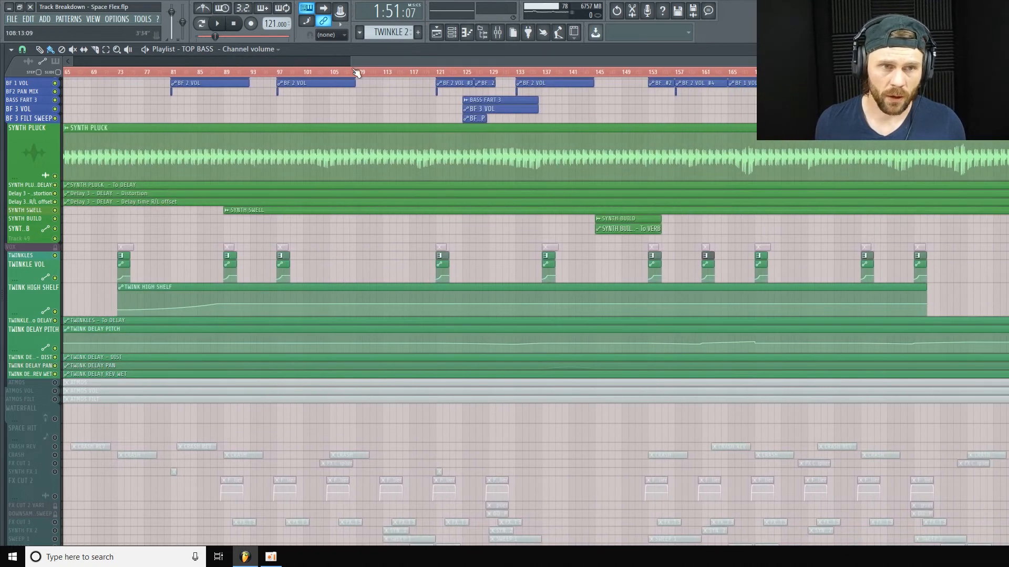
left_click(724, 72)
key("space")
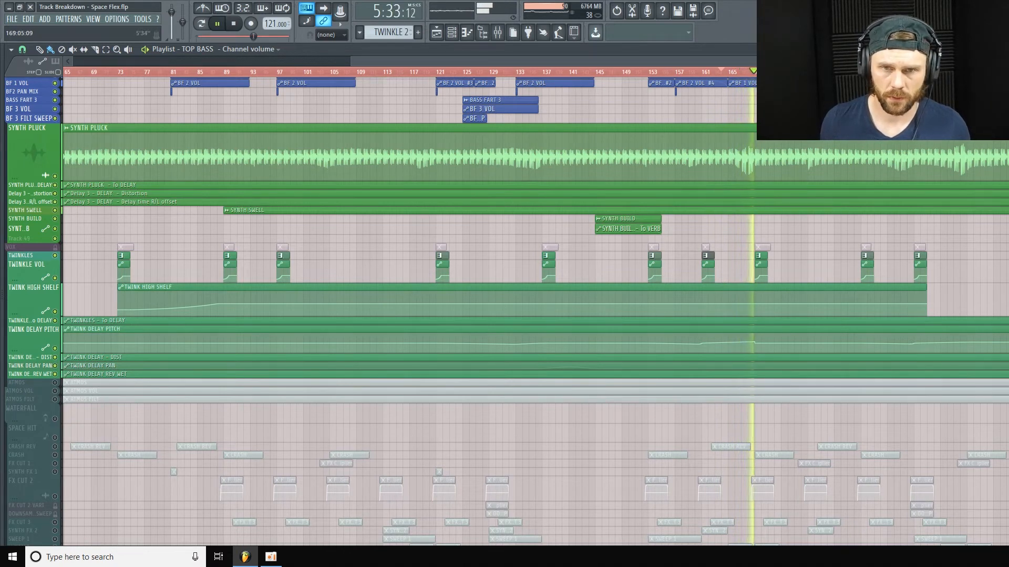
Stop playback and return the song position to bar 57, where the SYNTH PLUCK clip starts
scroll(417, 77, "left", 5)
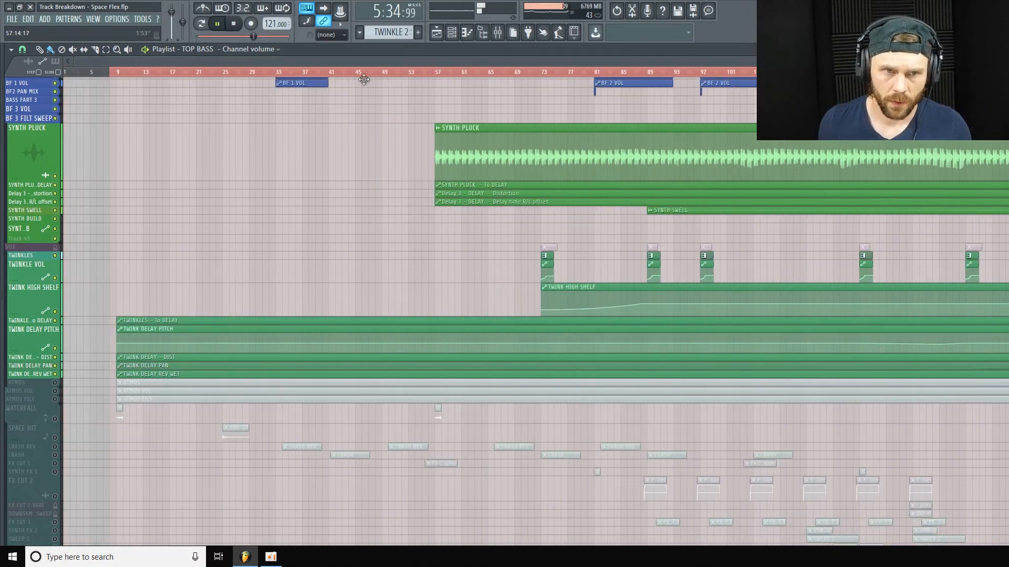
scroll(398, 105, "right", 2)
key("space")
left_click_drag(343, 72, 329, 72)
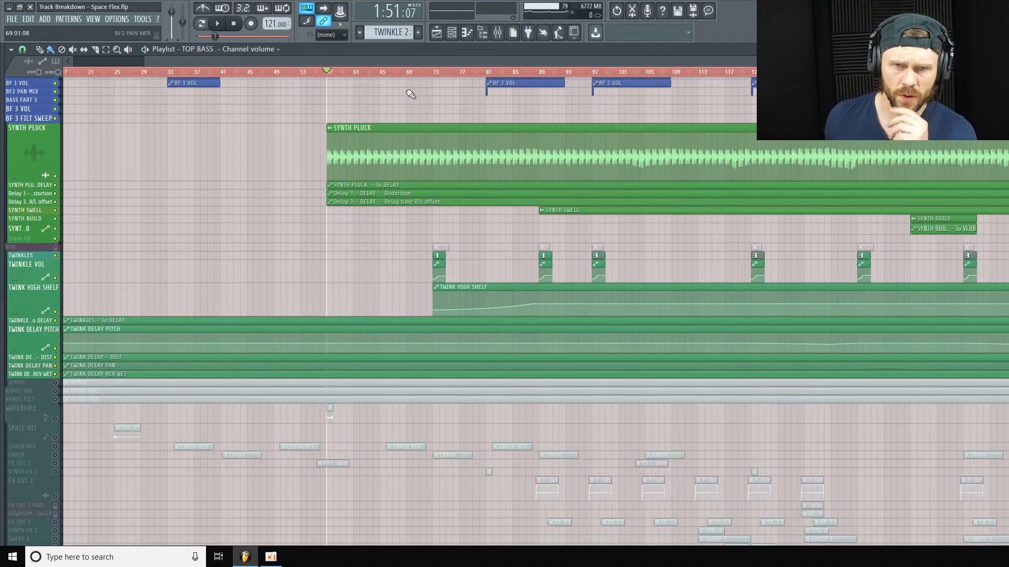
Audition the synth pluck from bar 57 with the mixer hidden and the playlist in full view, and stop playback
left_click(497, 34)
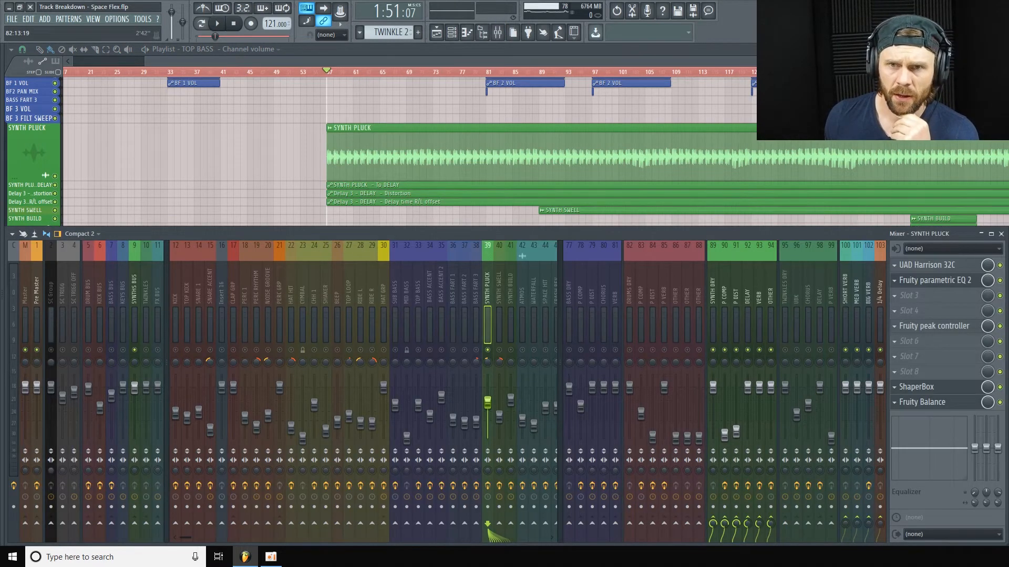
key("F9")
scroll(891, 173, "right", 5)
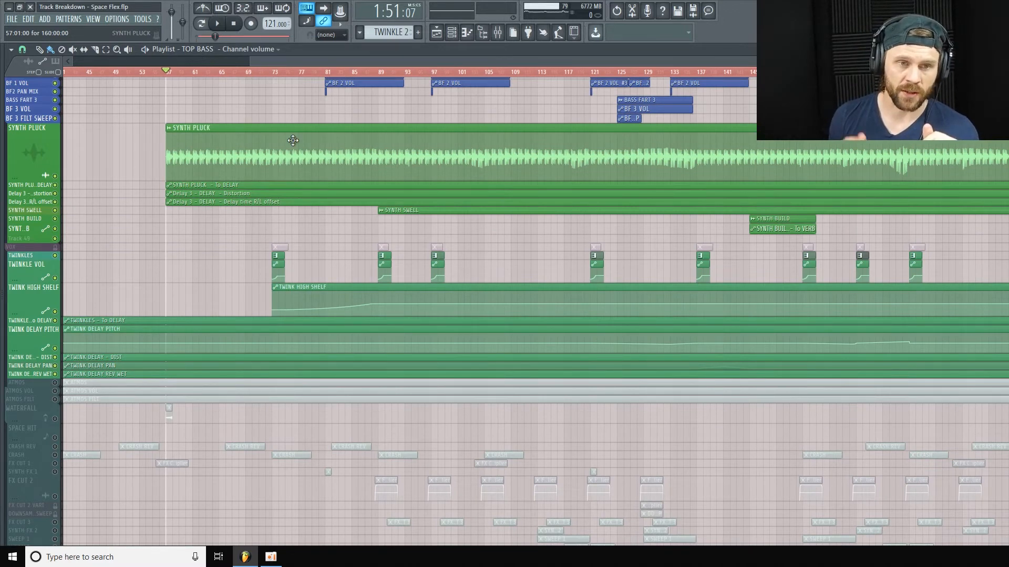
key("space")
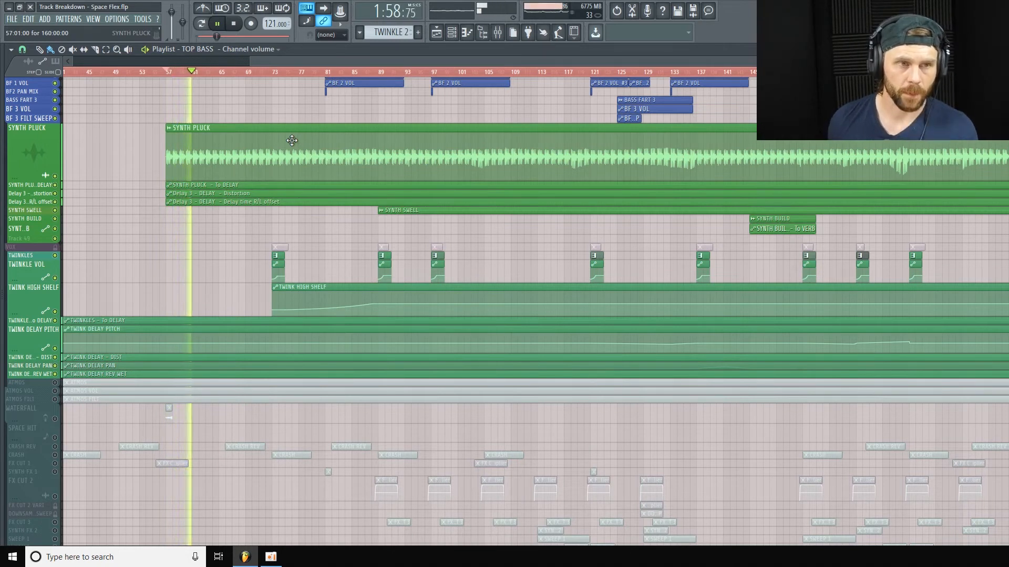
key("space")
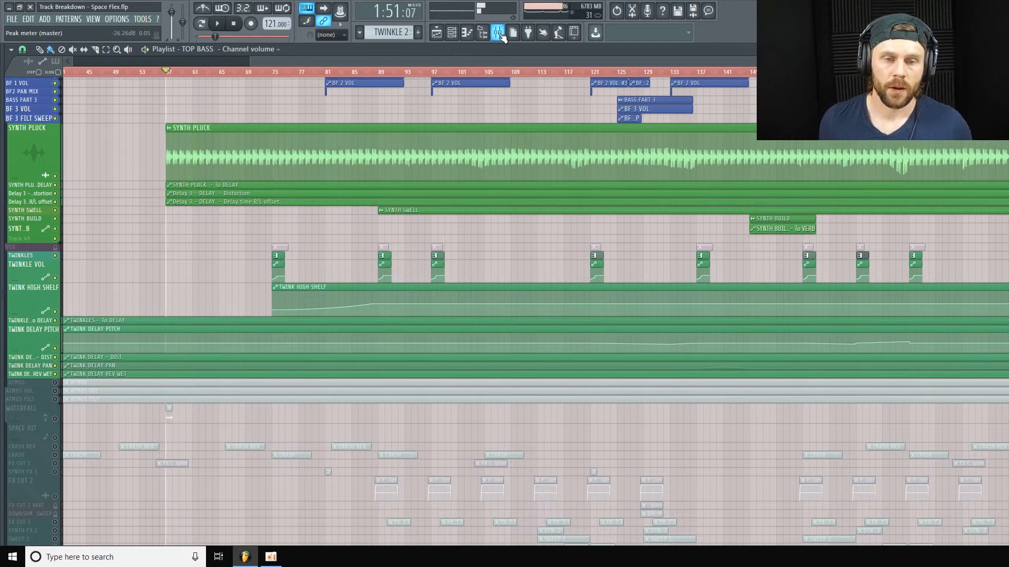
Inspect Little AlterBoy and the Fruity peak controller on the green OTHER mixer track, arranging both plugin windows above the mixer
left_click(499, 34)
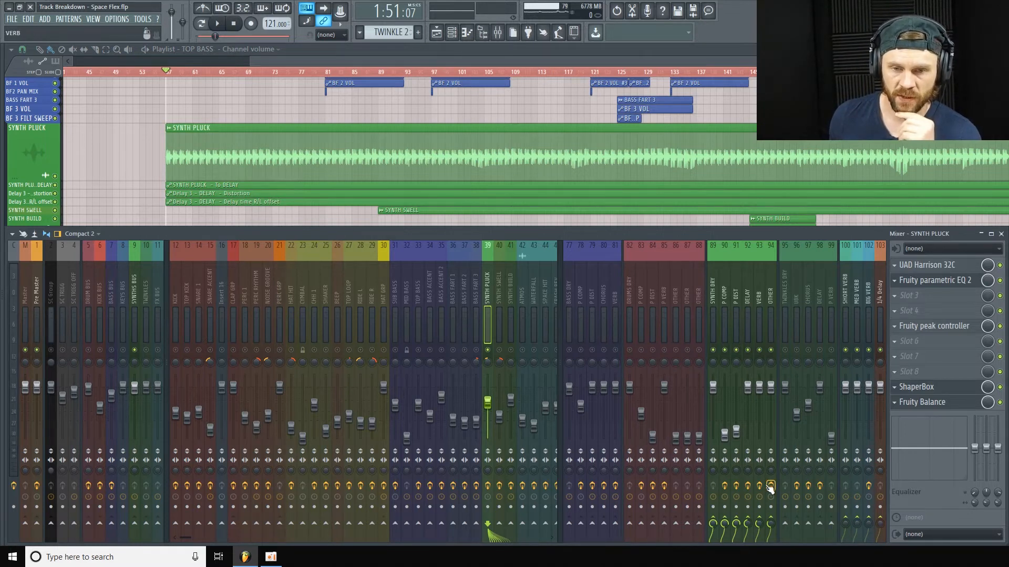
left_click(771, 294)
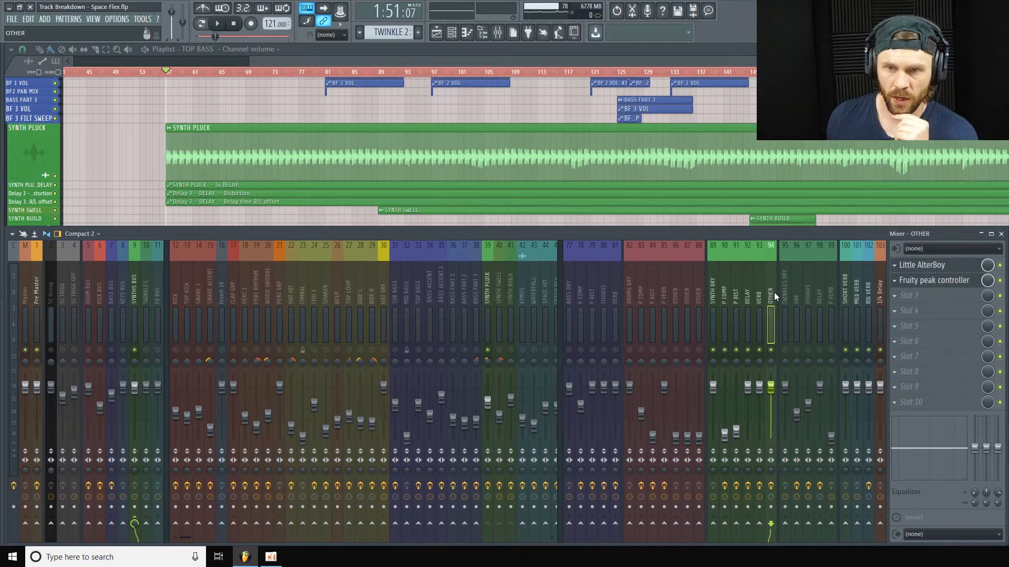
left_click(962, 273)
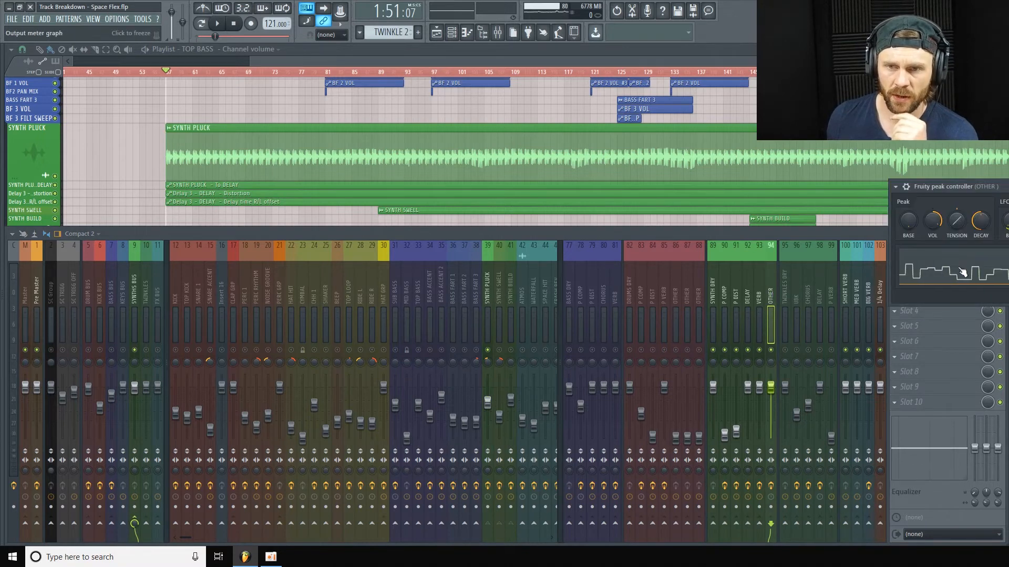
left_click(962, 266)
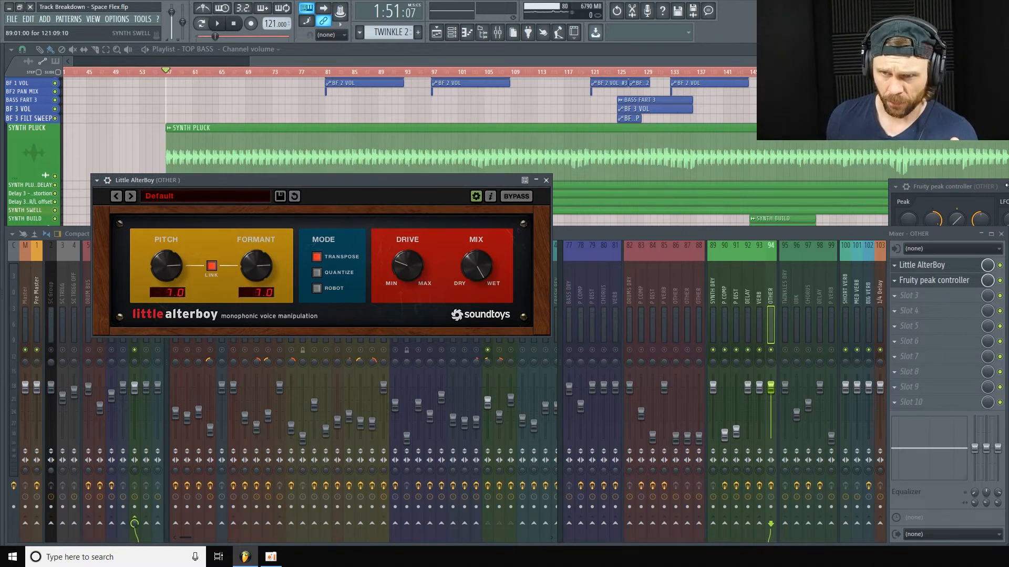
left_click_drag(945, 187, 672, 114)
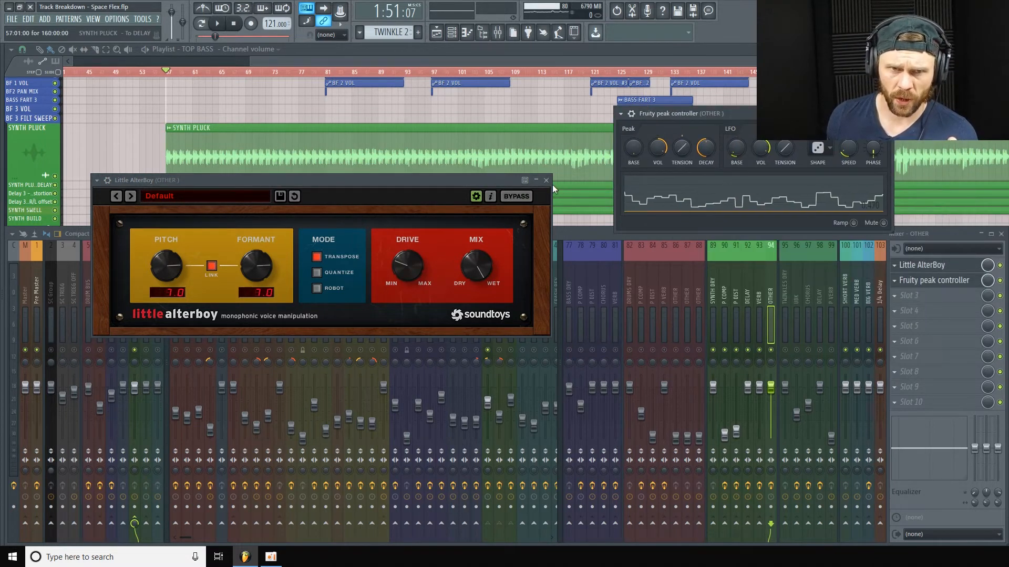
left_click_drag(469, 182, 441, 176)
left_click(580, 233)
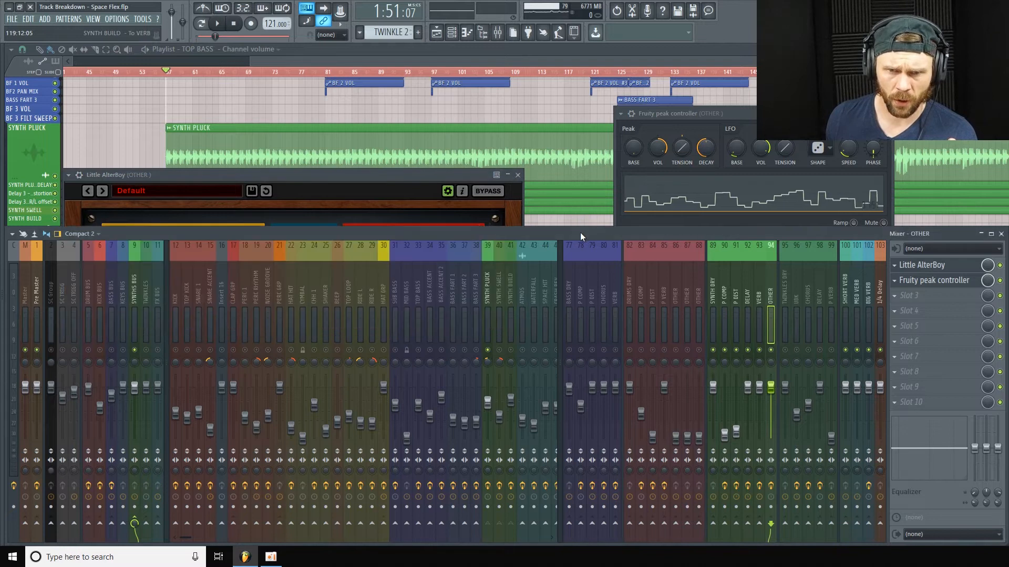
Select SYNTH PLUCK in the mixer to show its sends, play it from bar 57, and stop playback
left_click(488, 299)
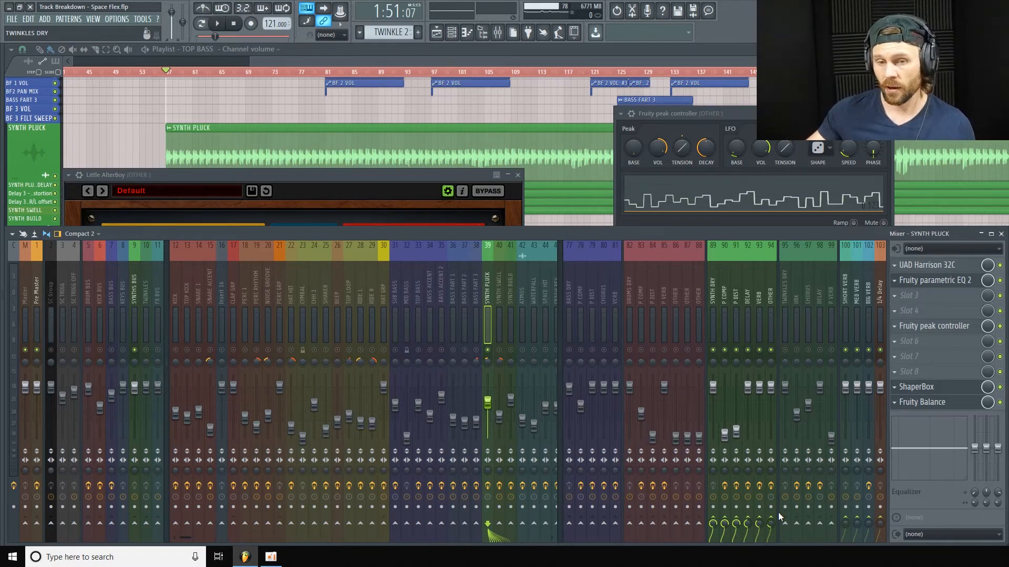
key("space")
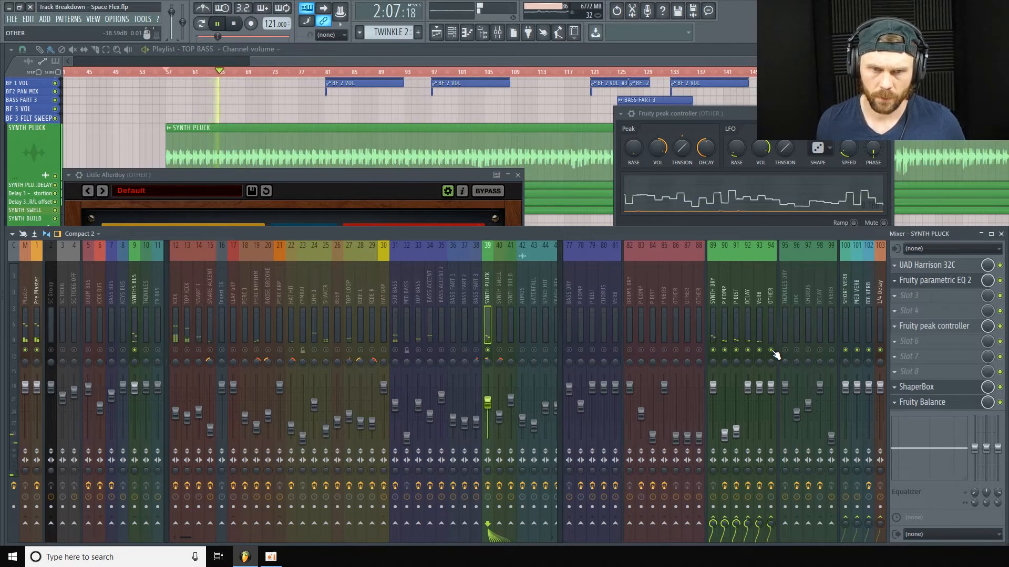
key("space")
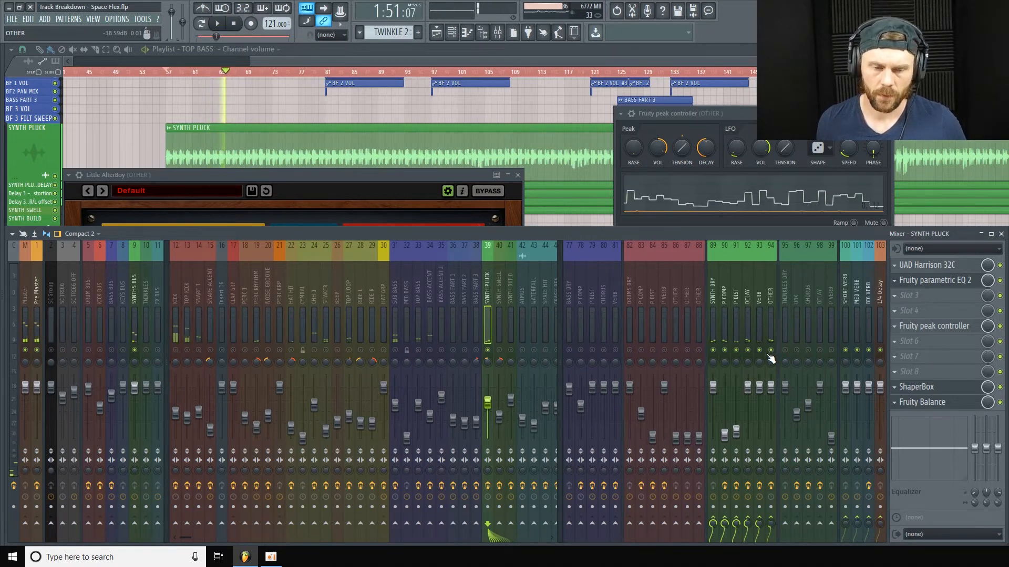
Check the effects chain on the green VERB track, then audition SYNTH PLUCK from bar 57 with its VERB send displayed
left_click(767, 300)
left_click(759, 298)
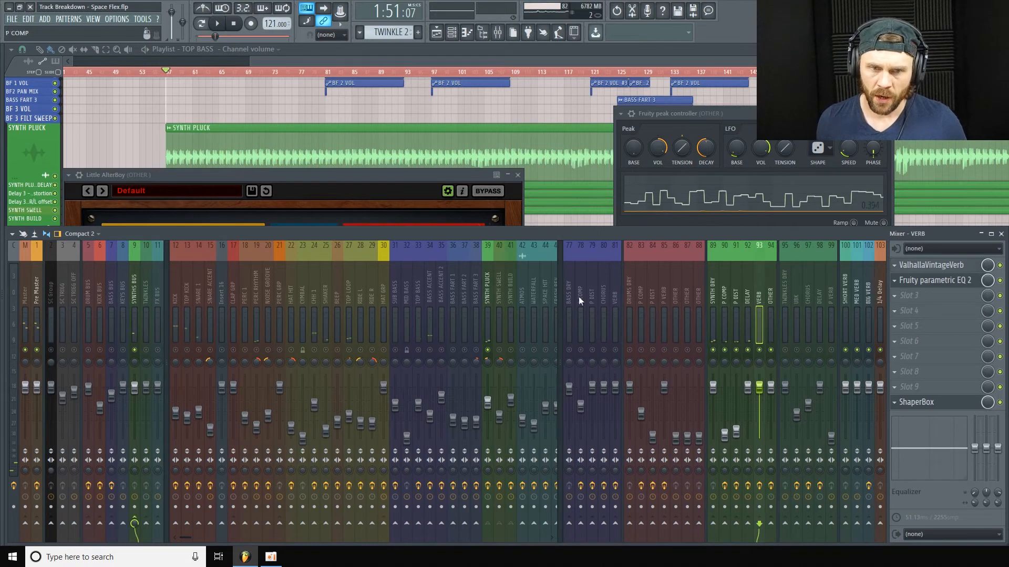
left_click(487, 288)
key("space")
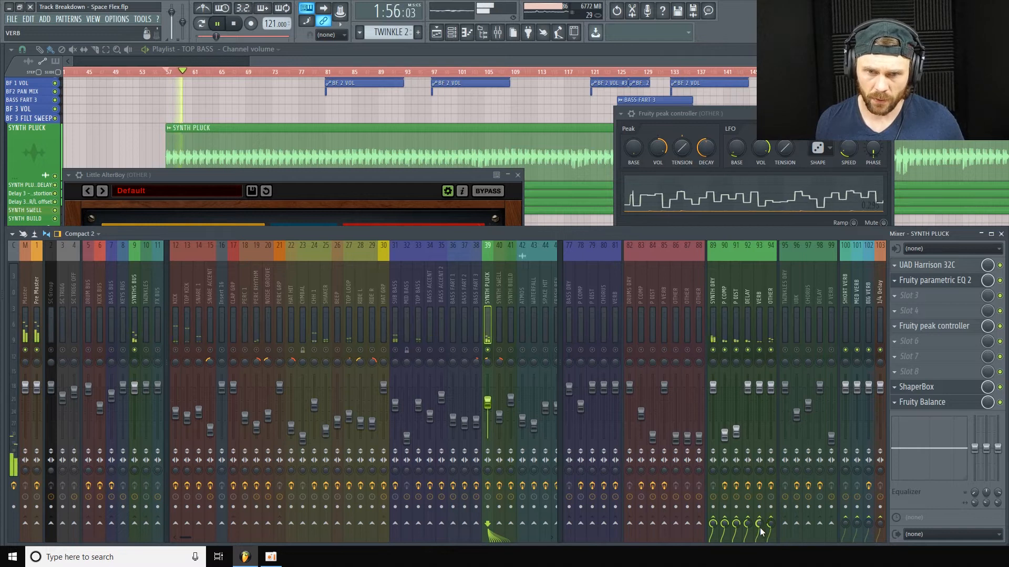
key("space")
Inspect the ValhallaVintageVerb settings and the Fruity parametric EQ 2 curve on the VERB track
left_click(758, 289)
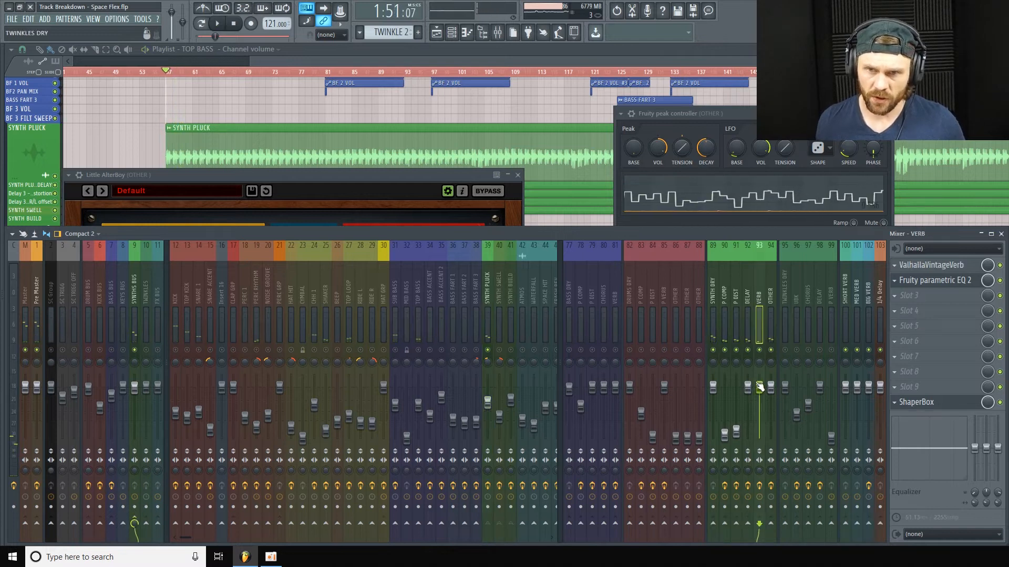
left_click(943, 265)
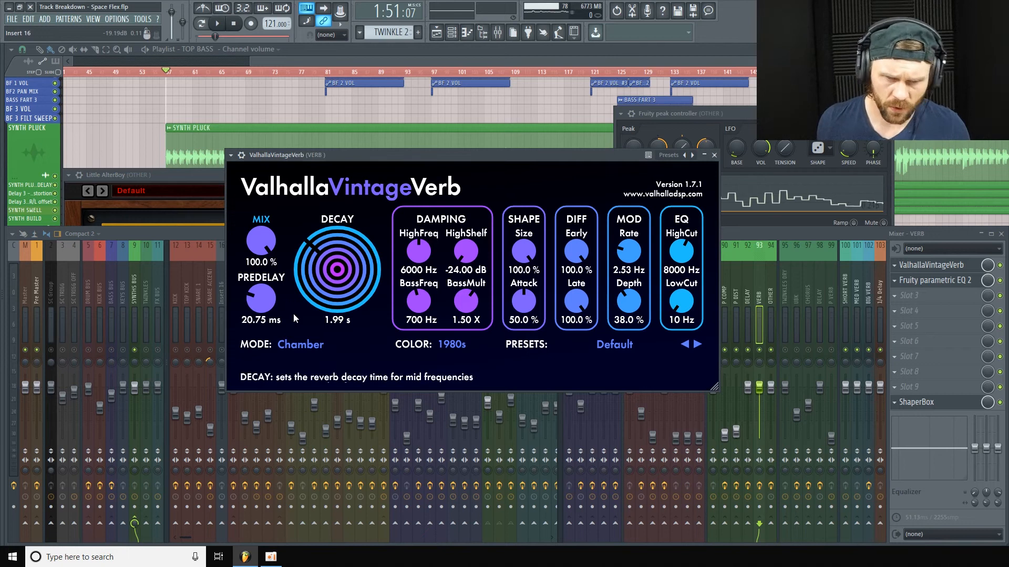
left_click(917, 402)
left_click(960, 282)
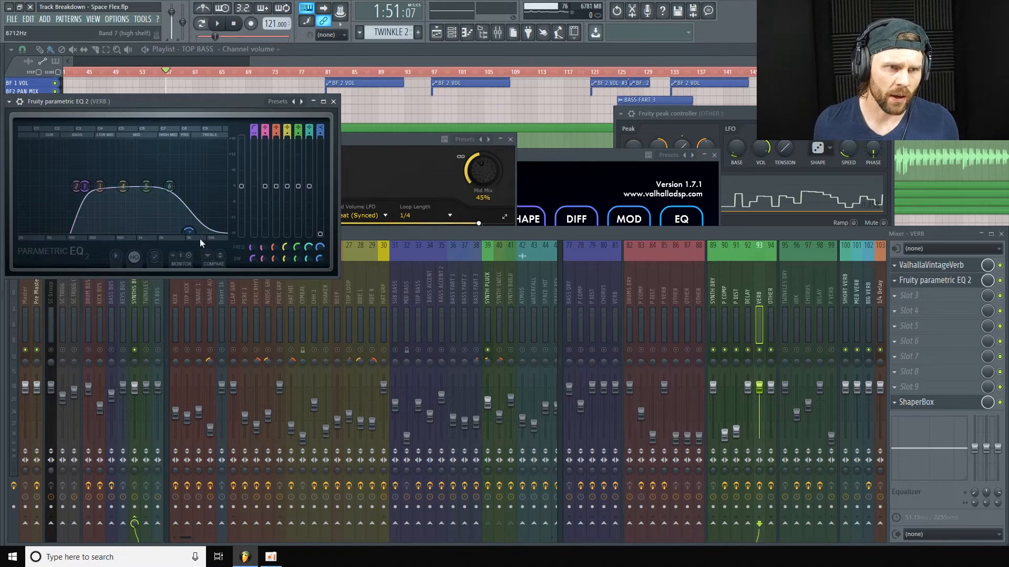
left_click_drag(207, 106, 272, 111)
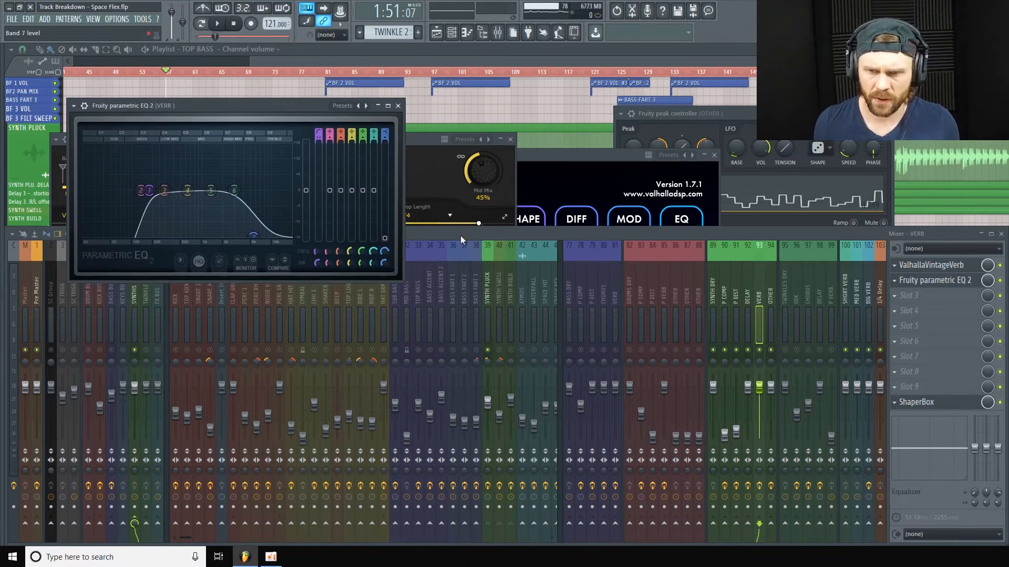
Review the ShaperBox volume curve on the VERB track, and close the ShaperBox and ValhallaVintageVerb windows
left_click(957, 407)
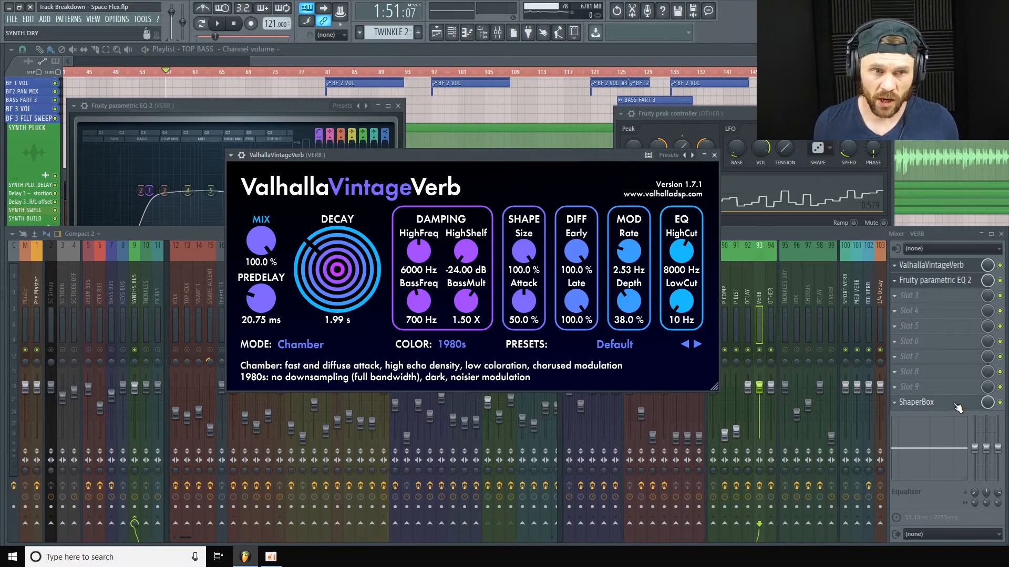
left_click(957, 408)
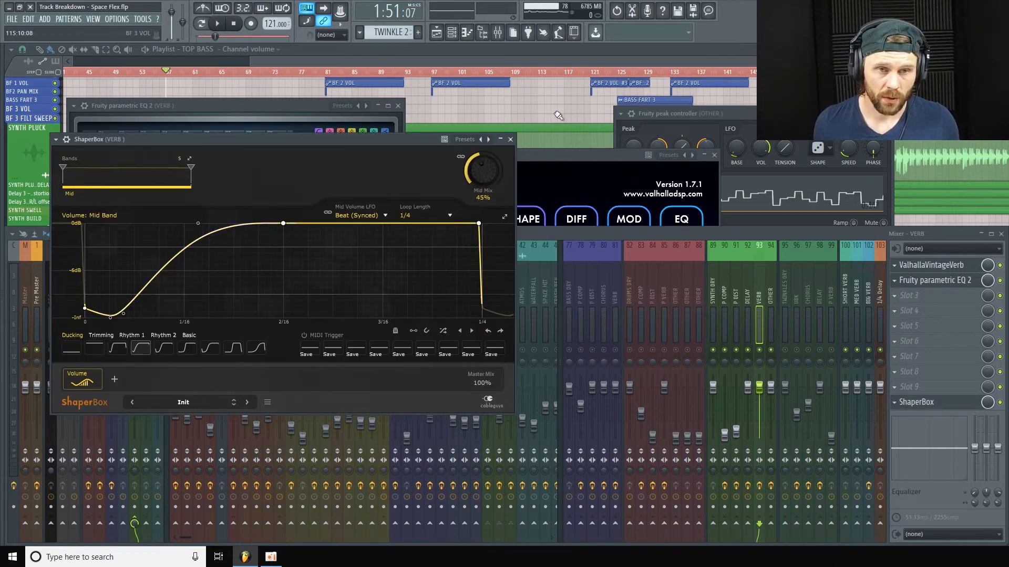
left_click(551, 154)
left_click(715, 155)
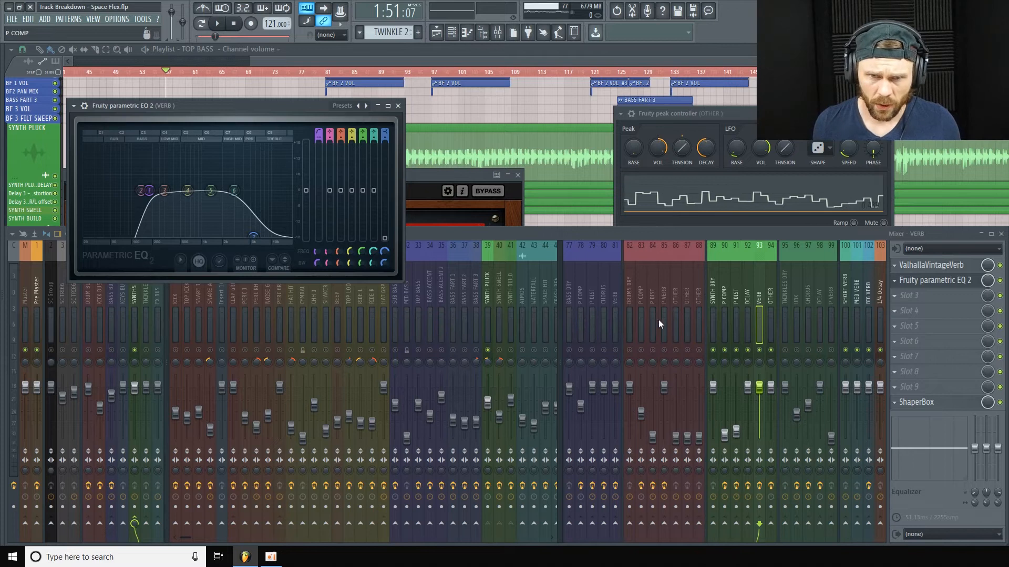
Open the Fruity peak controller on SYNTH PLUCK, watch its response while playing from bar 57, and stop playback
left_click(488, 296)
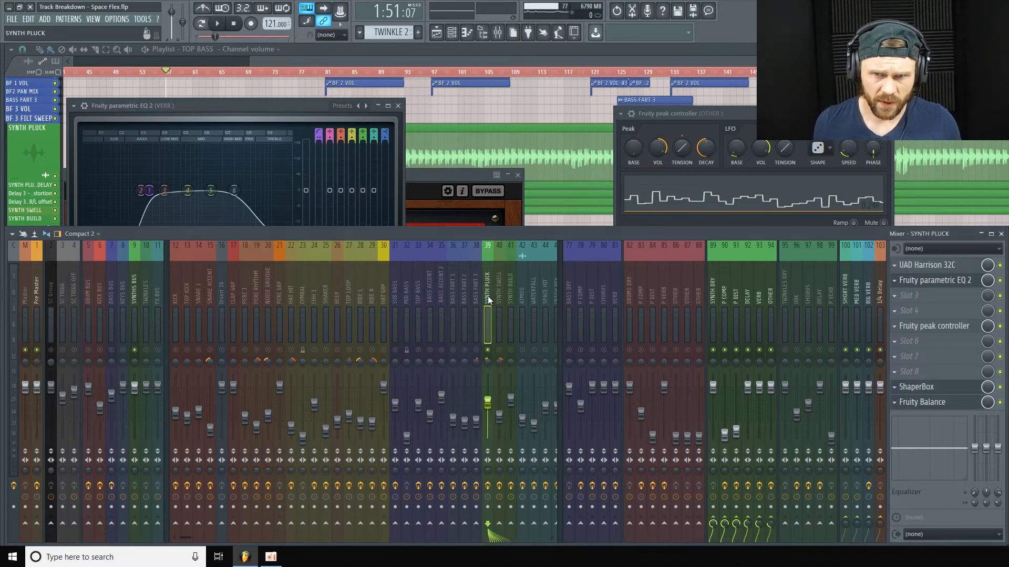
left_click(950, 327)
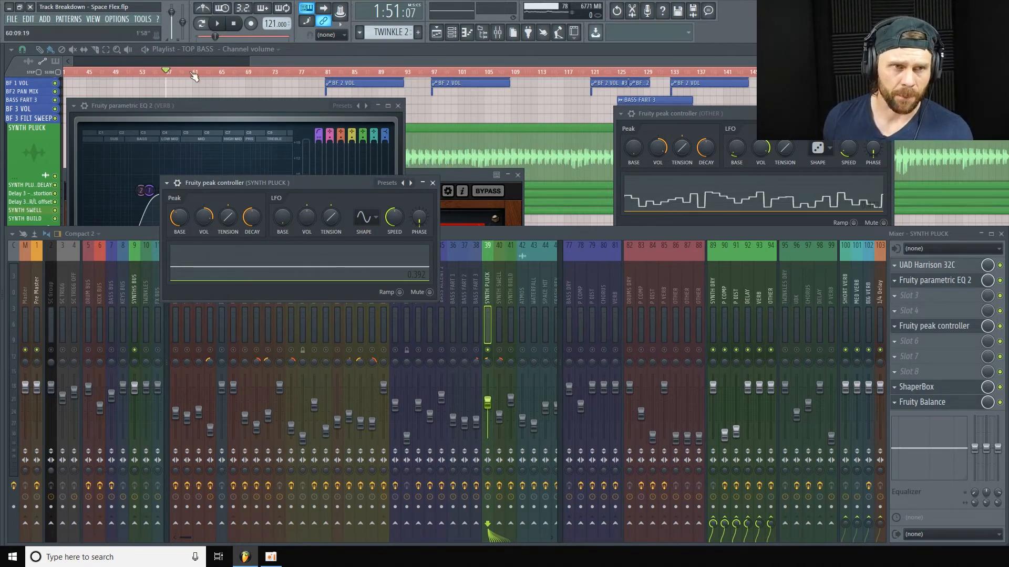
left_click(220, 24)
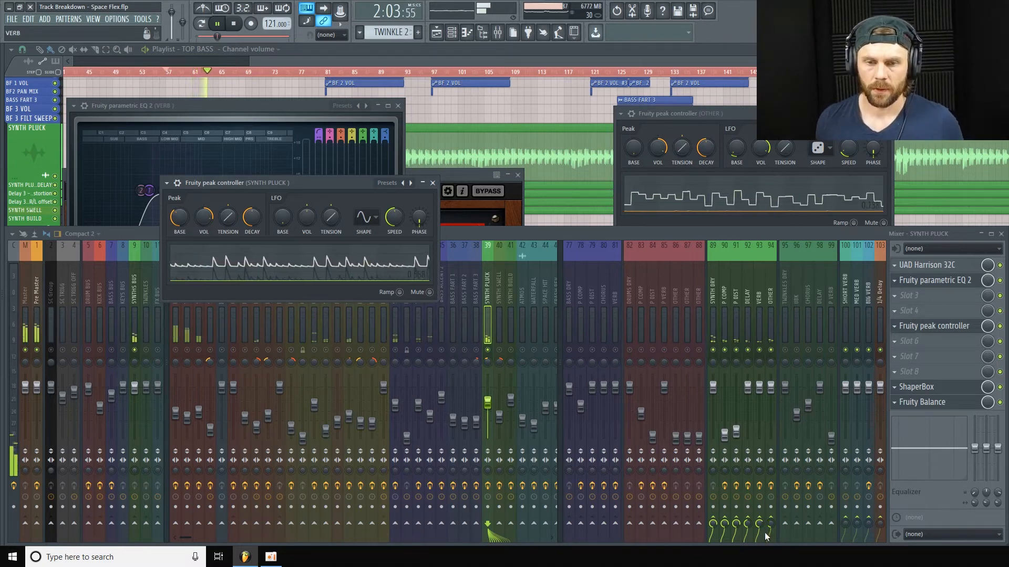
key("space")
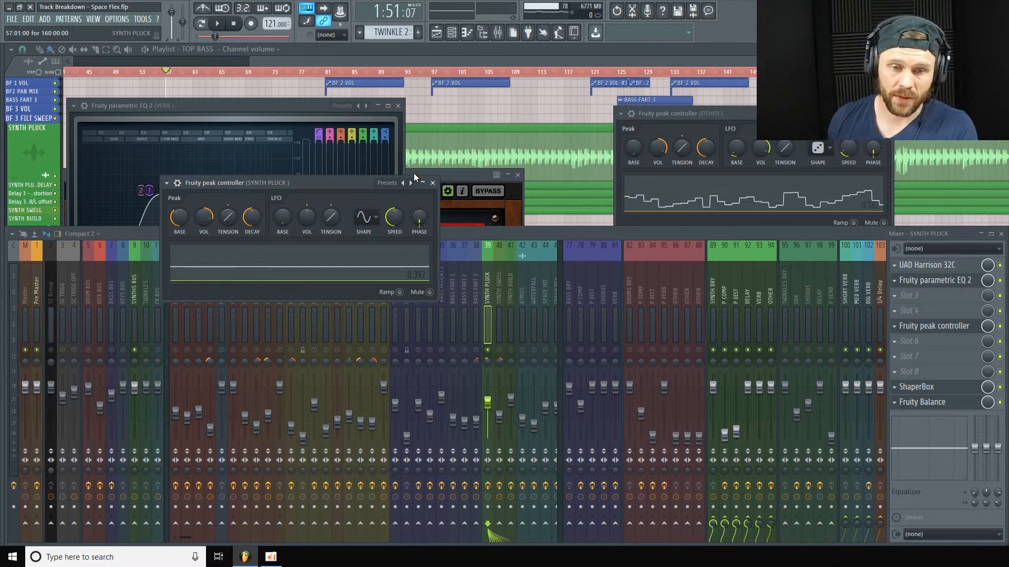
Inspect the Fruity Delay 3 settings and the Fruity parametric EQ 2 curve on the green DELAY track
left_click(752, 298)
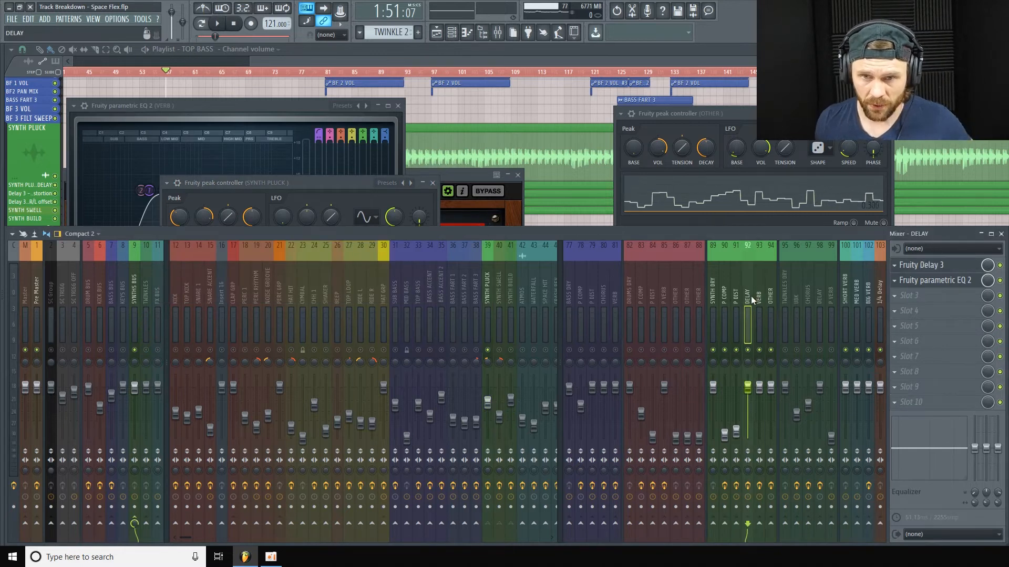
left_click(954, 277)
left_click(959, 269)
left_click_drag(908, 226, 608, 176)
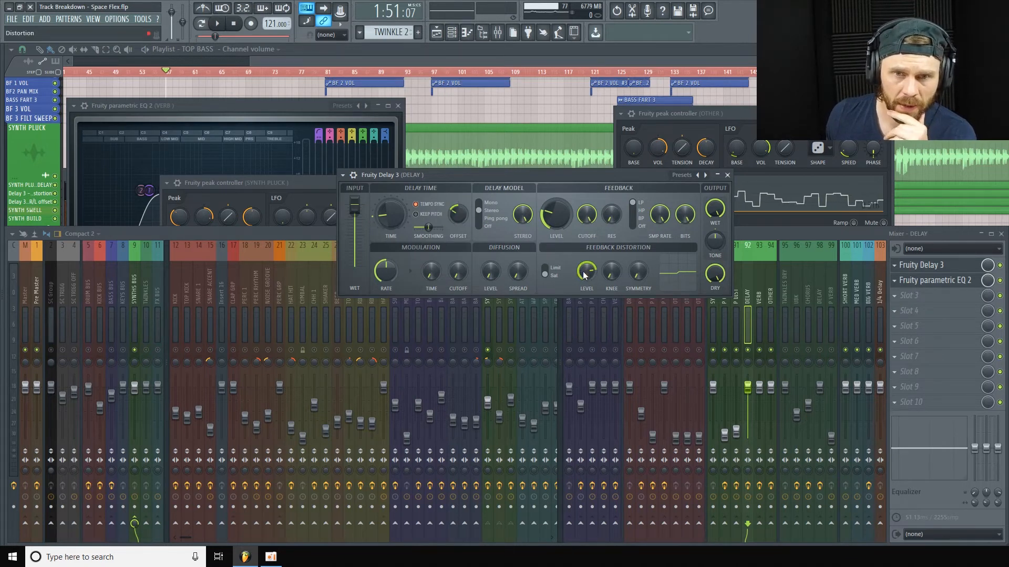
left_click(938, 282)
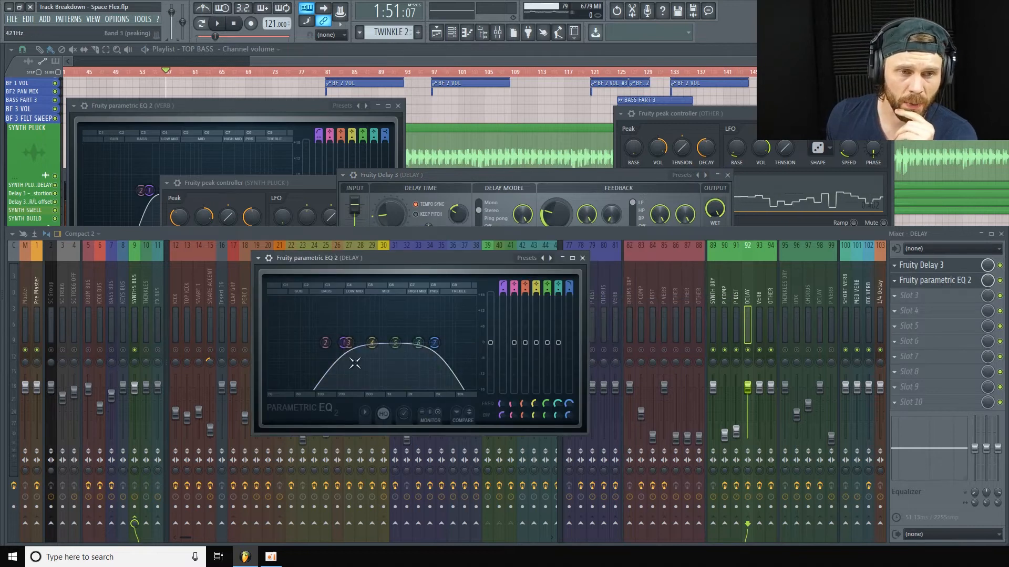
left_click(582, 258)
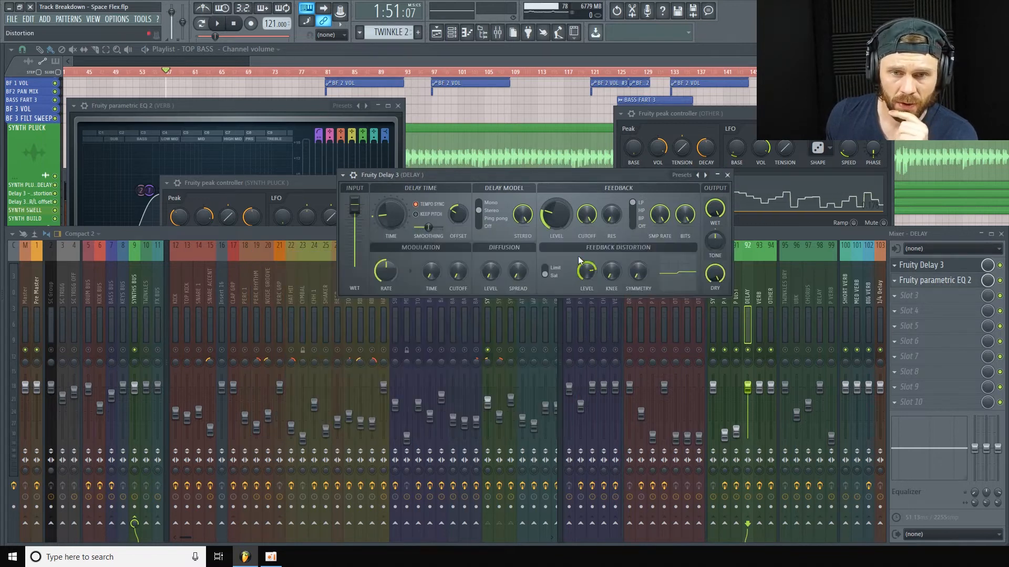
Check the Defacer plugin on the P DIST track and the UAD UA 1176LN Legacy compressor on the P COMP track
left_click(759, 235)
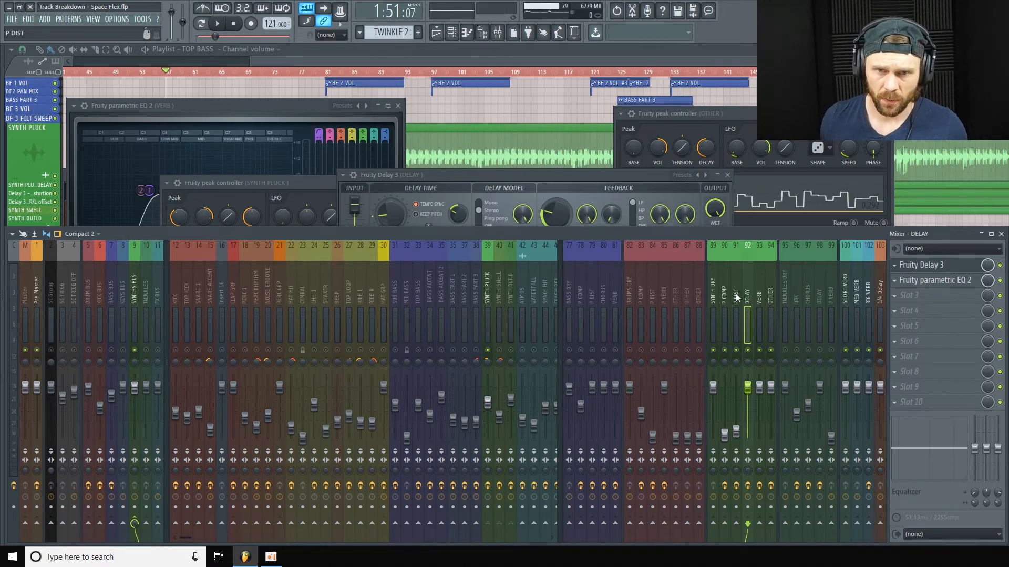
key("Left")
left_click(958, 270)
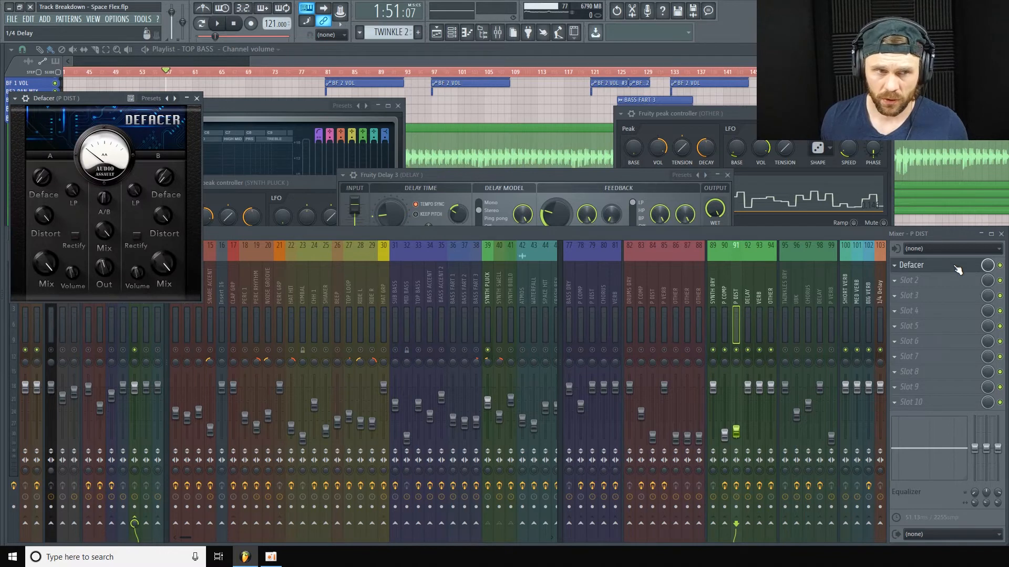
left_click(956, 270)
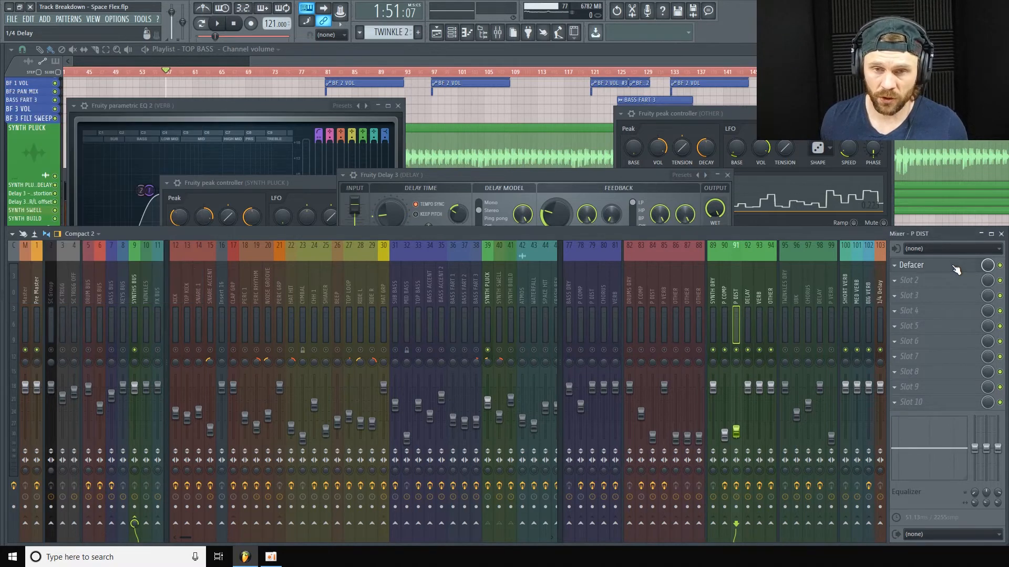
key("Left")
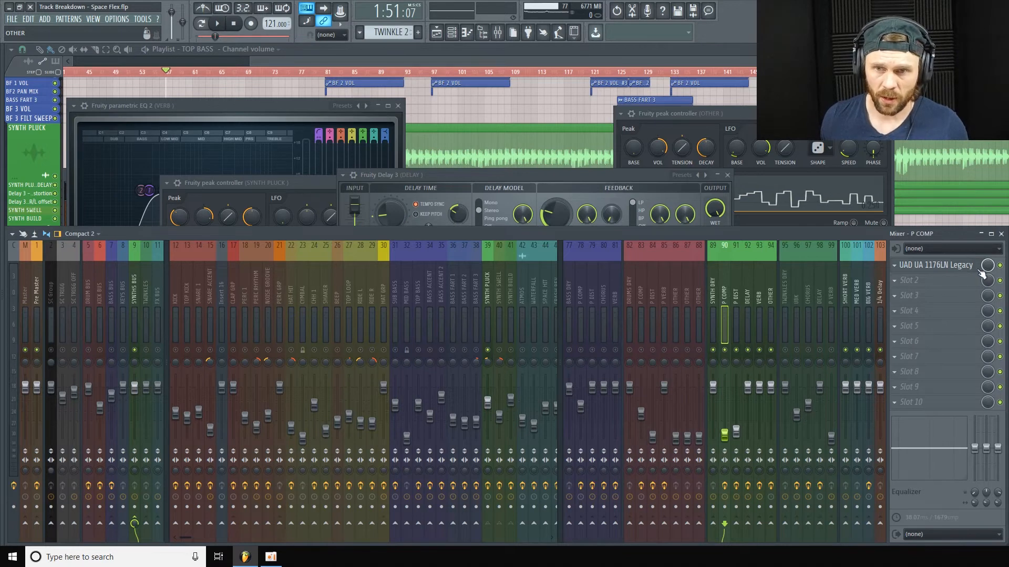
left_click(955, 269)
left_click(643, 196)
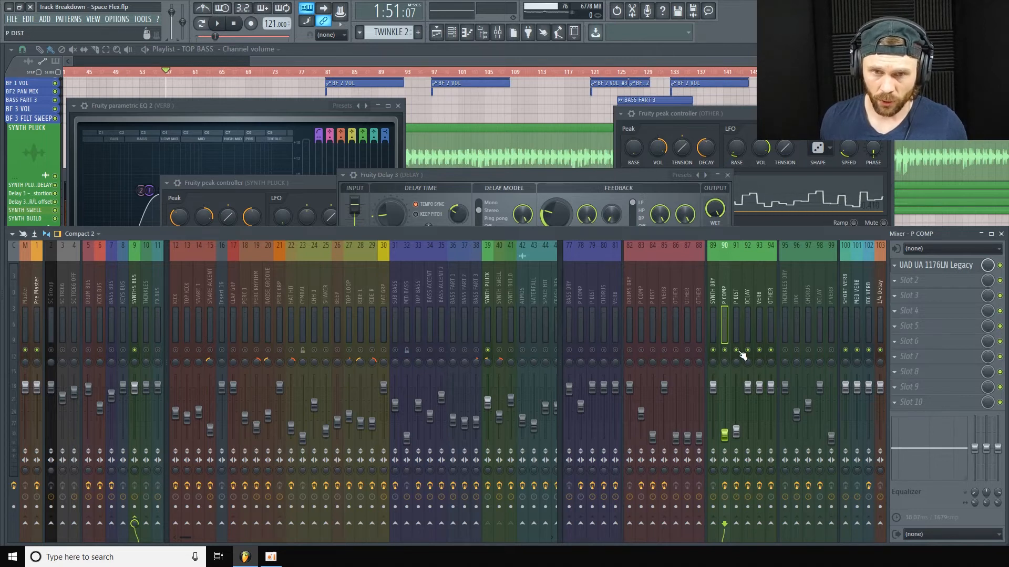
Play SYNTH PLUCK through its green send tracks from bar 57, stop, and look over the synth clips in the playlist
key("space")
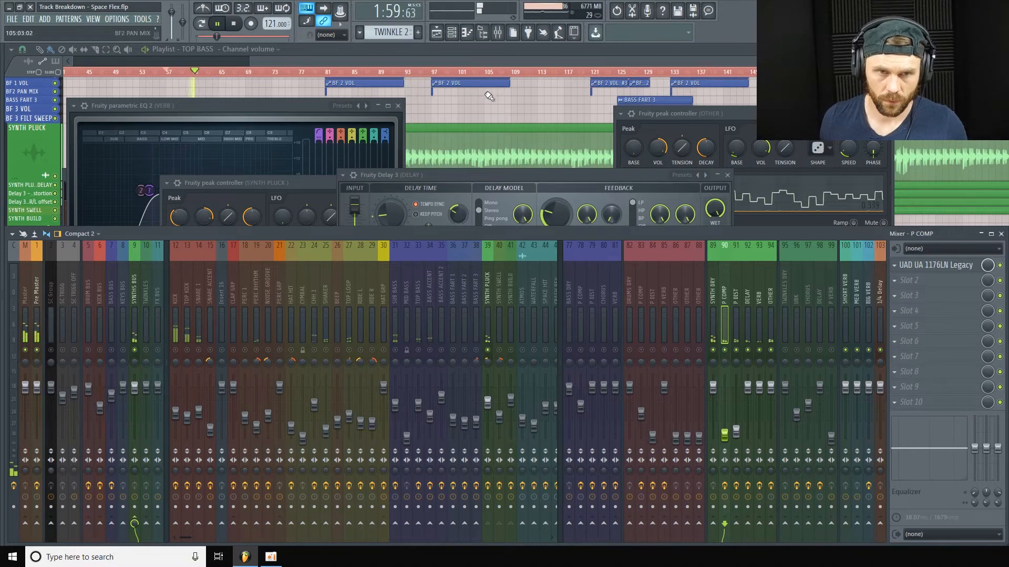
key("space")
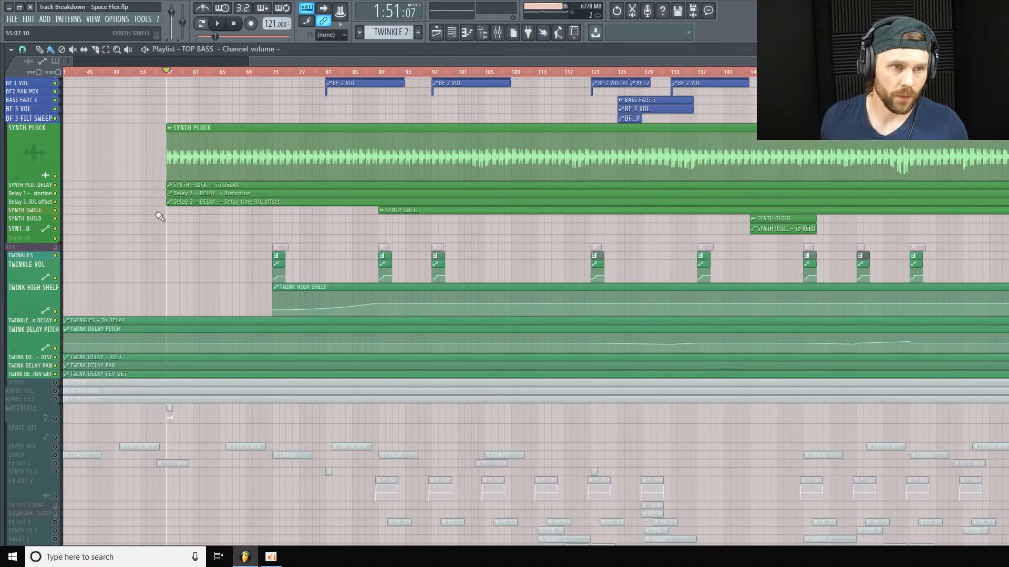
scroll(165, 207, "down", 3)
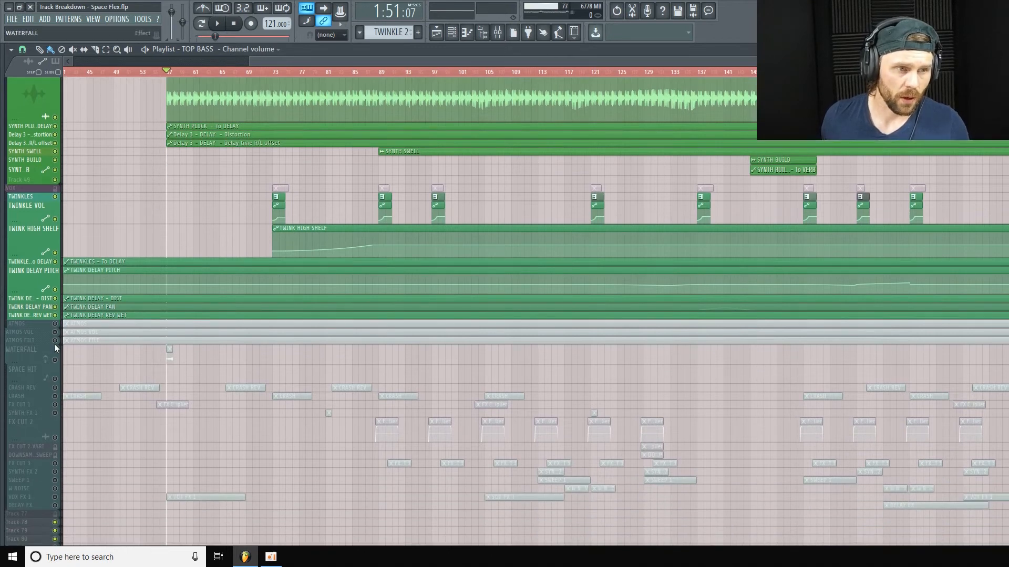
scroll(87, 263, "up", 3)
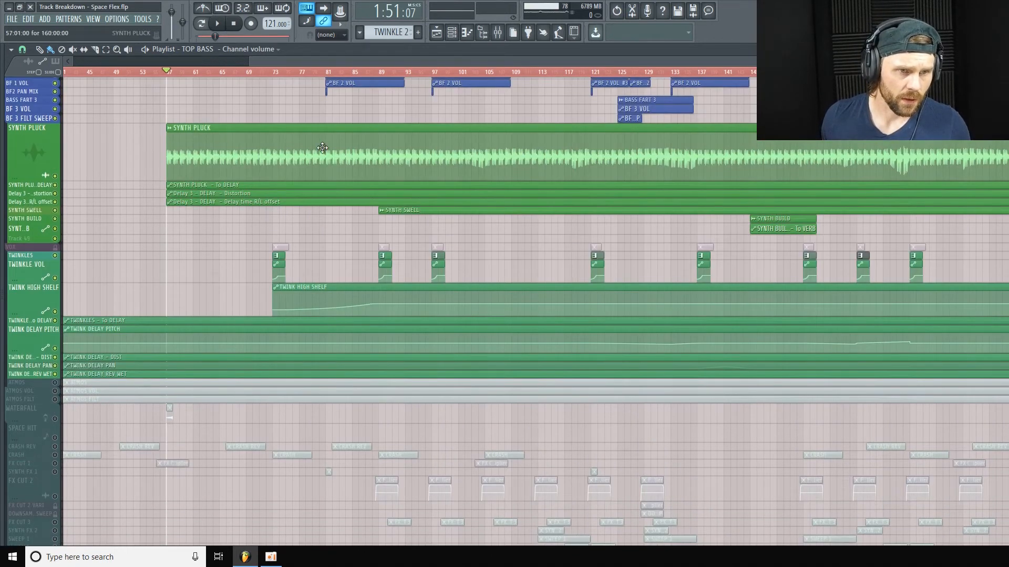
scroll(278, 115, "up", 3)
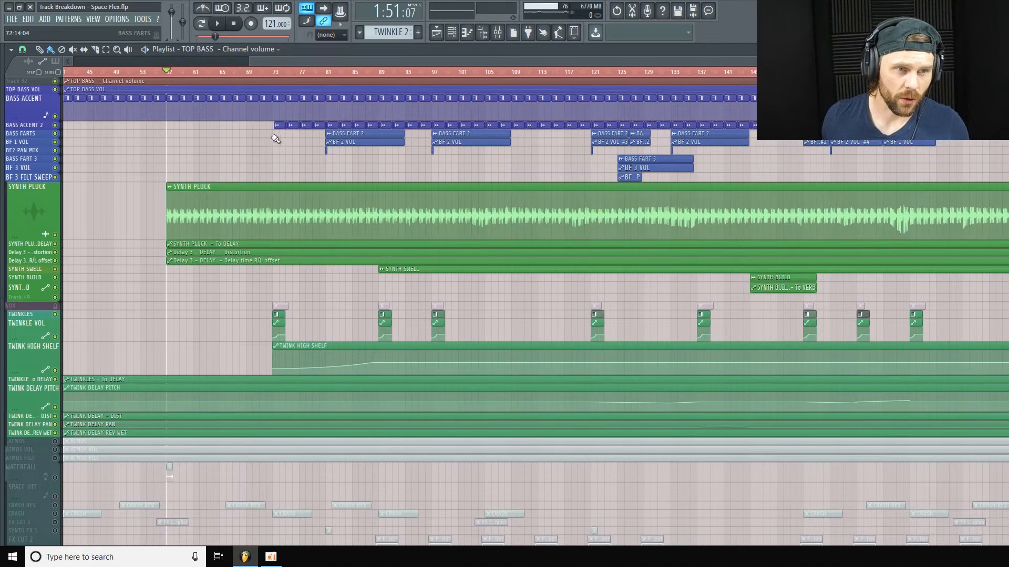
Solo SYNTH SWELL in the mixer, audition the arrangement from bar 73, and stop playback
left_click(276, 72)
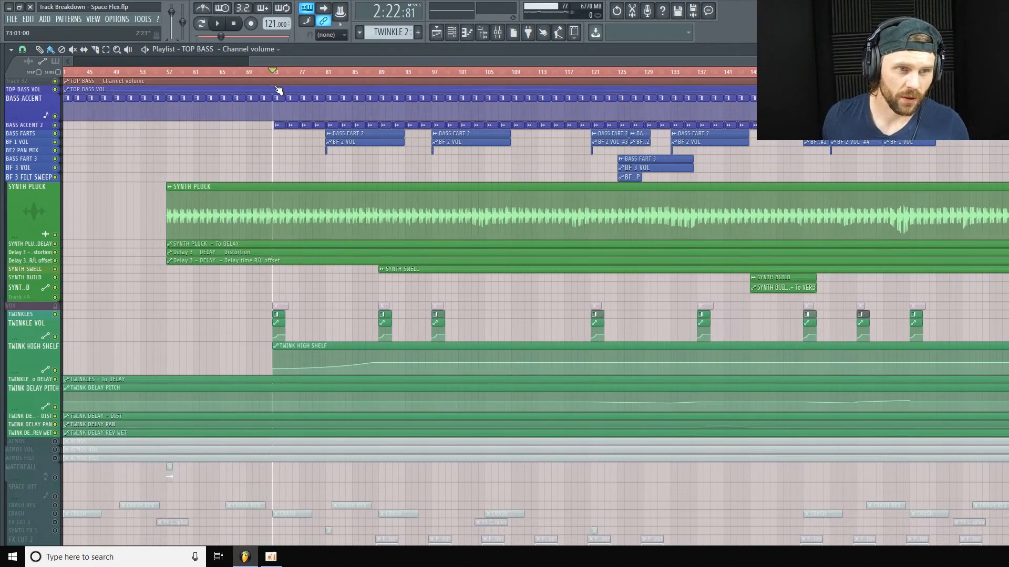
left_click(482, 33)
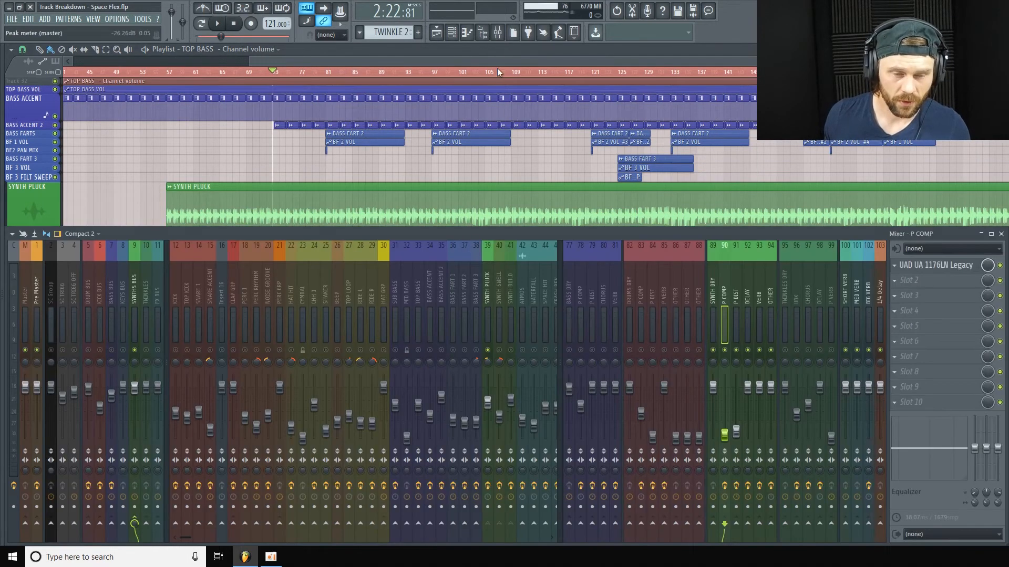
left_click(503, 355)
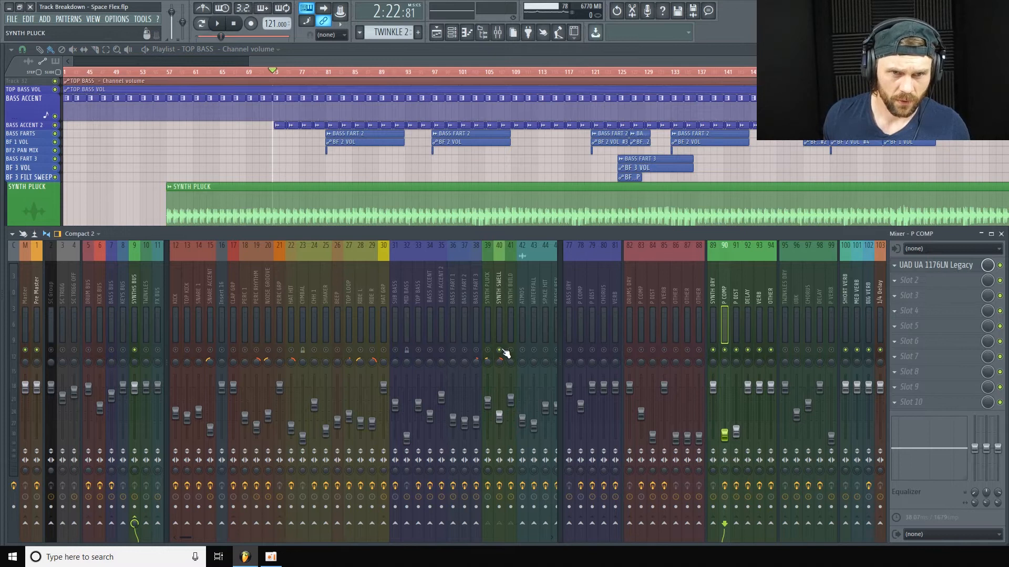
left_click(467, 58)
key("space")
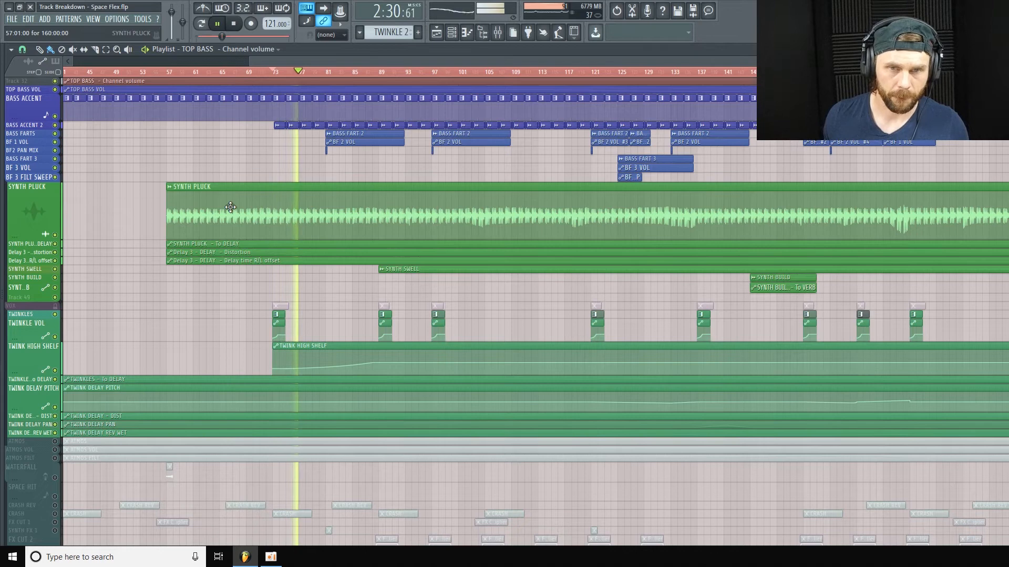
scroll(247, 205, "up", 8)
scroll(255, 203, "down", 8)
key("space")
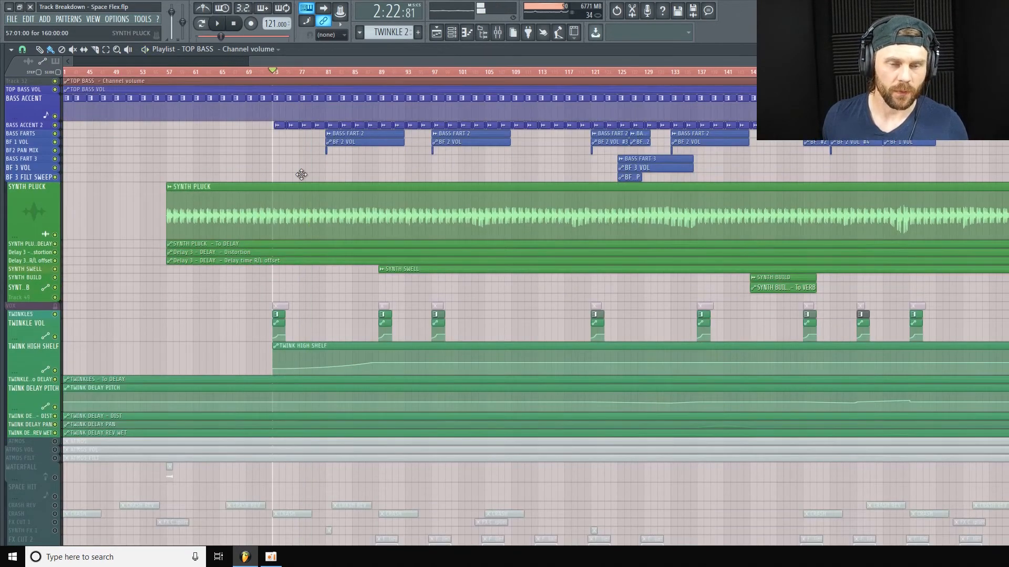
Select the TWINKLES track in the mixer and inspect its ValhallaSpaceModulator settings
left_click(498, 32)
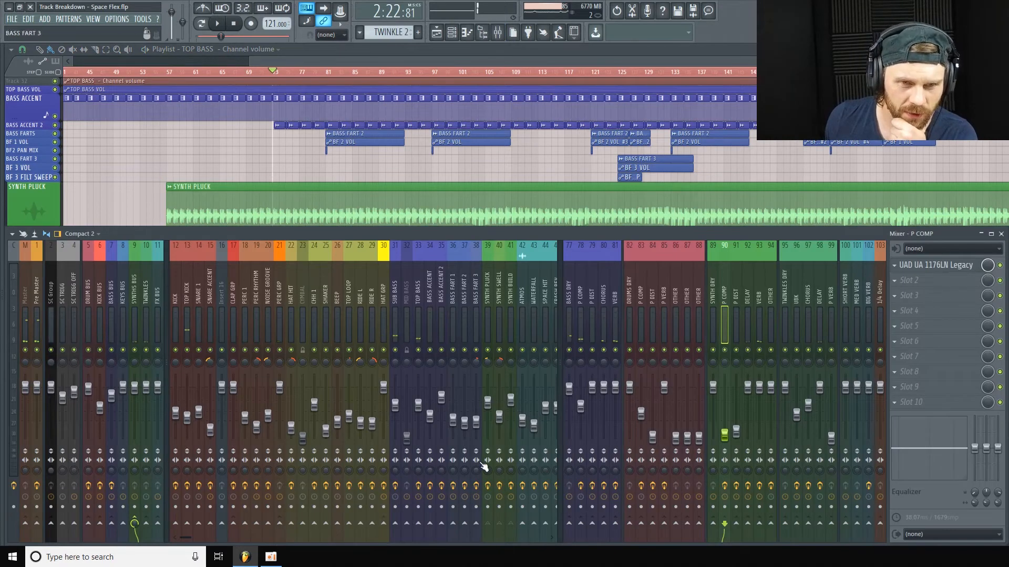
left_click_drag(186, 537, 412, 538)
left_click(464, 310)
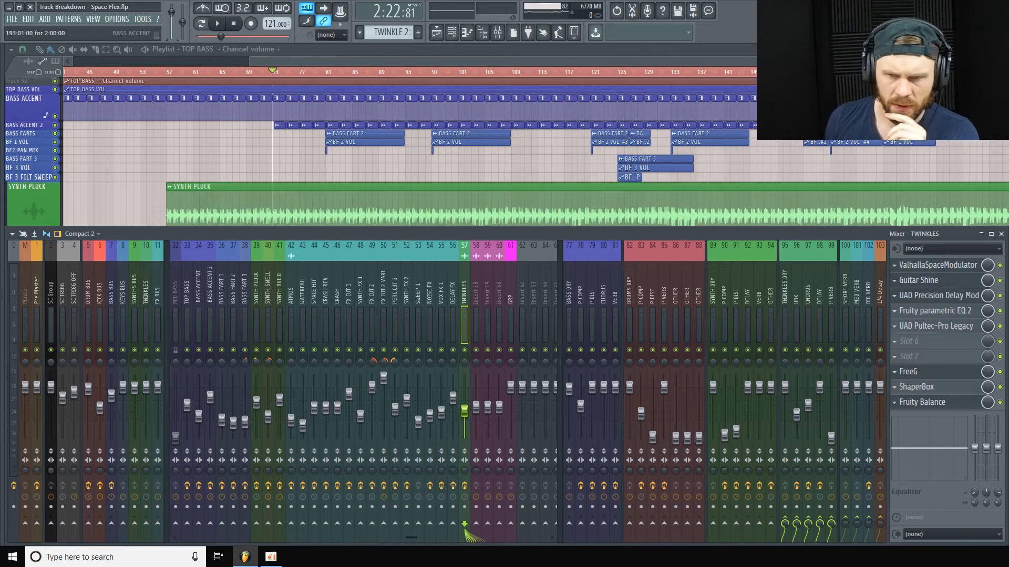
left_click(932, 280)
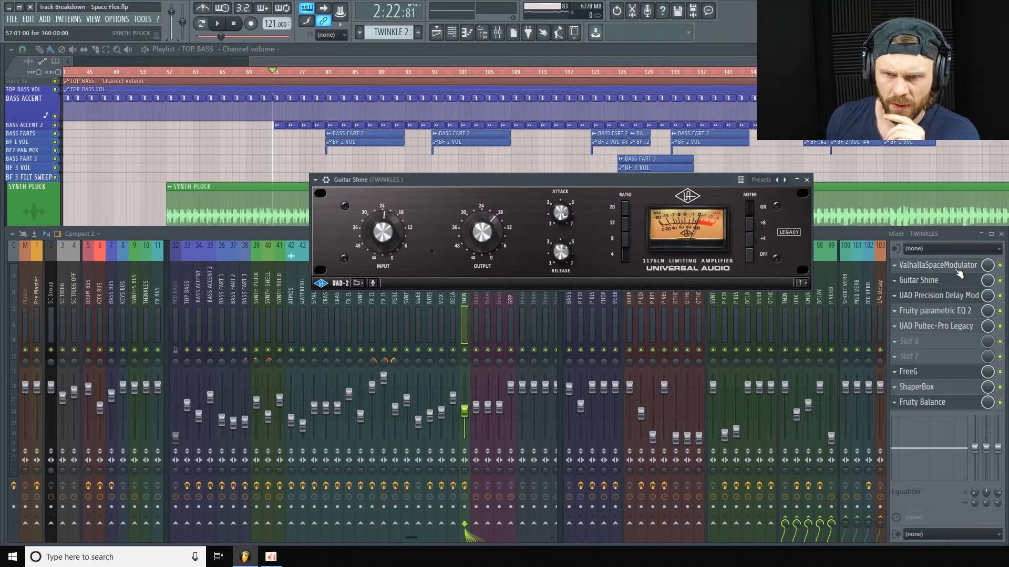
left_click(961, 267)
left_click_drag(689, 227, 468, 116)
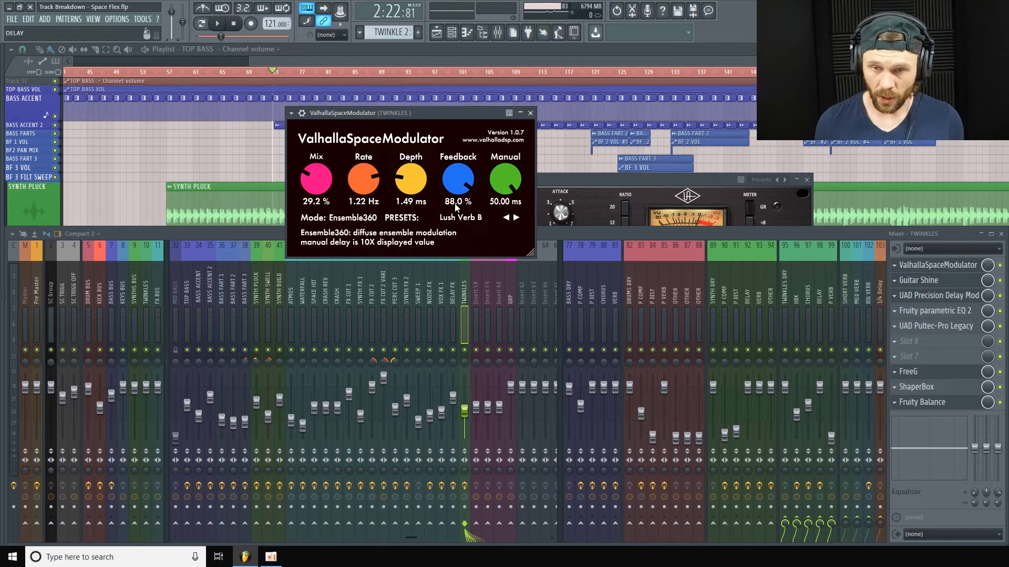
Review the Guitar Shine limiter on TWINKLES while playing from bar 73, and stop playback
left_click(956, 296)
left_click(956, 282)
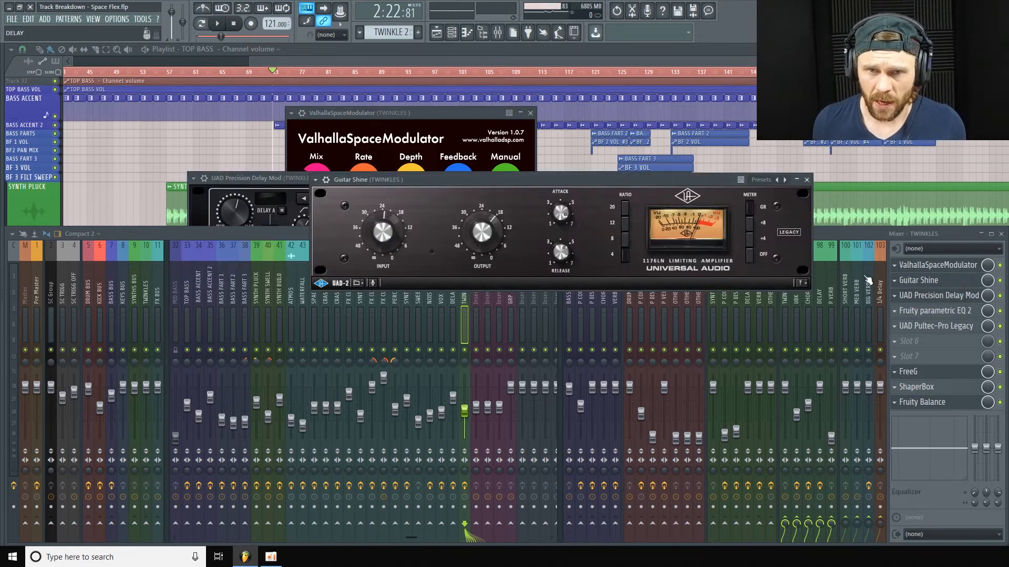
left_click_drag(690, 192, 616, 154)
key("space")
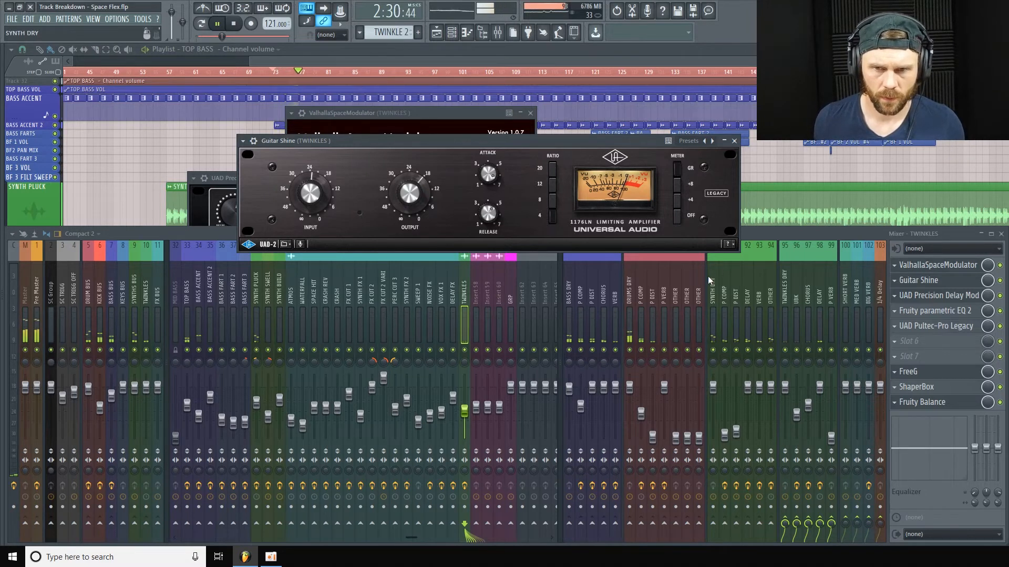
key("space")
Solo TWINKLES, open its UAD Precision Delay Mod, and toggle the plugin's power, leaving it on with the delay settings displayed
left_click(951, 296)
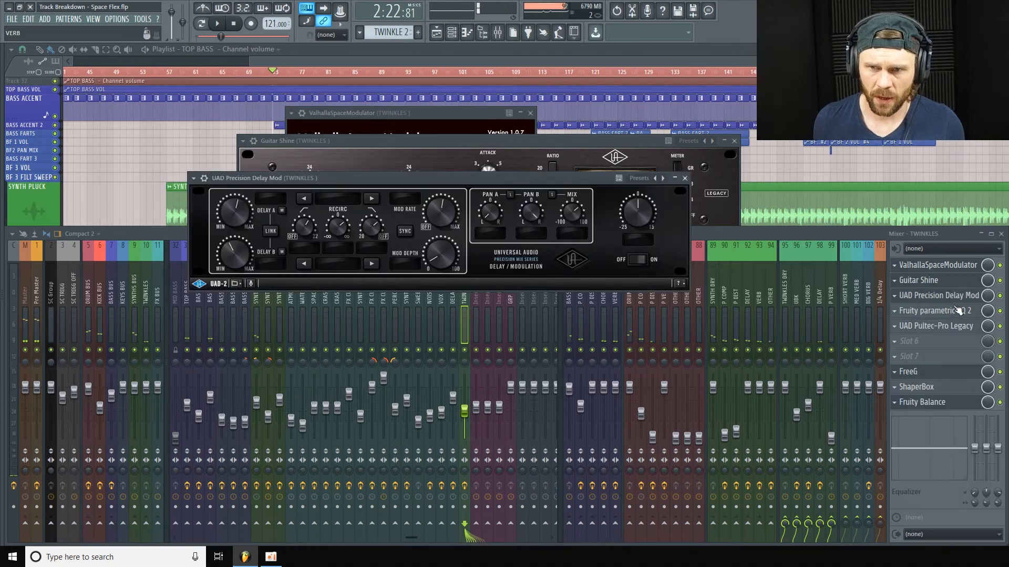
left_click_drag(544, 184, 524, 143)
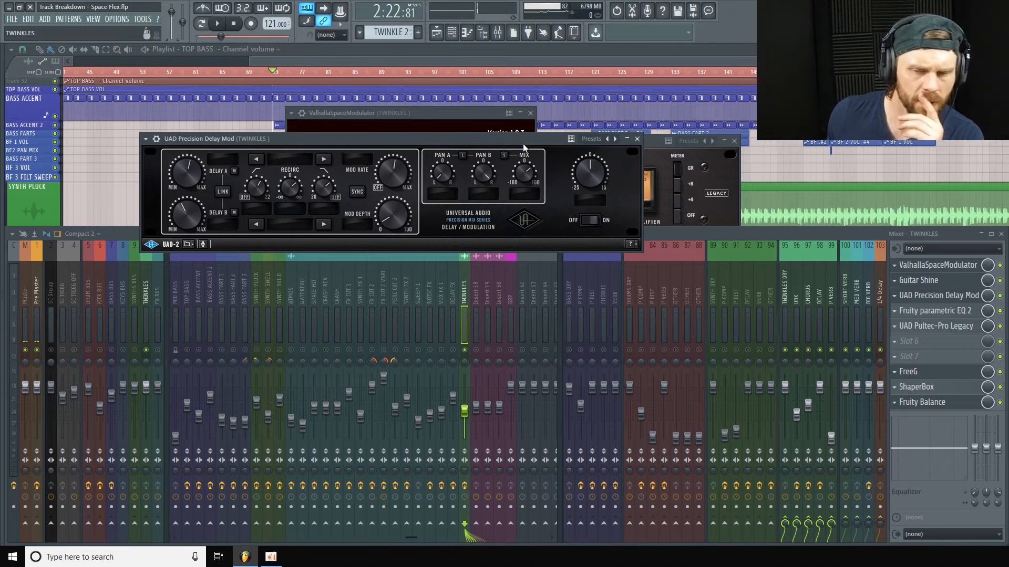
left_click(599, 223)
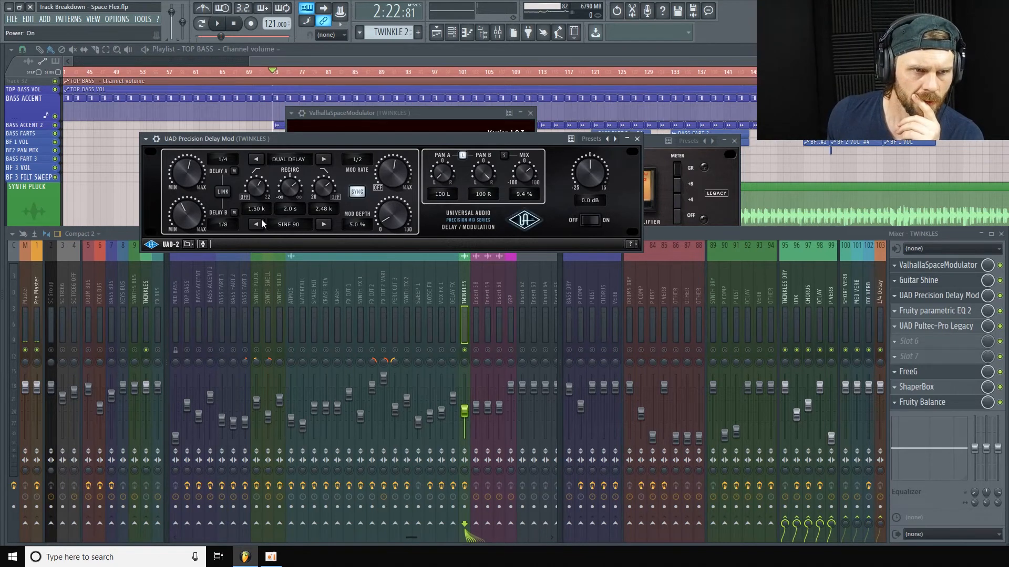
left_click(583, 224)
left_click(589, 222)
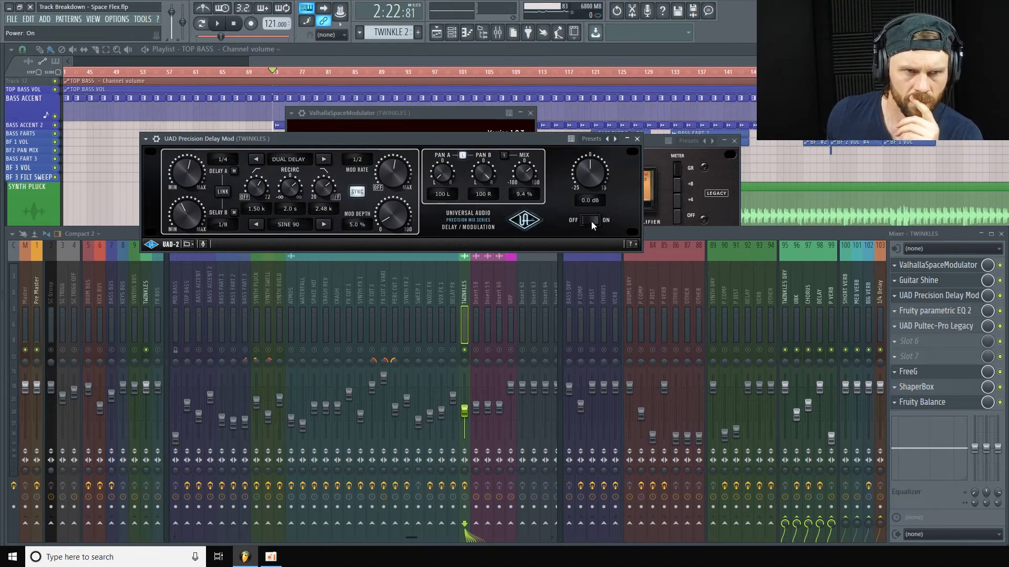
left_click(587, 220)
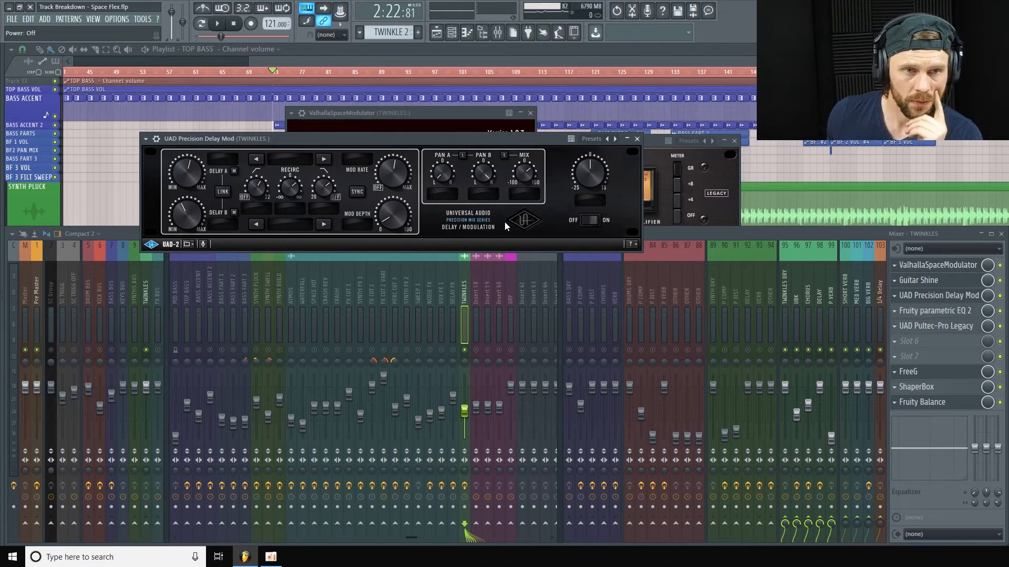
left_click(583, 222)
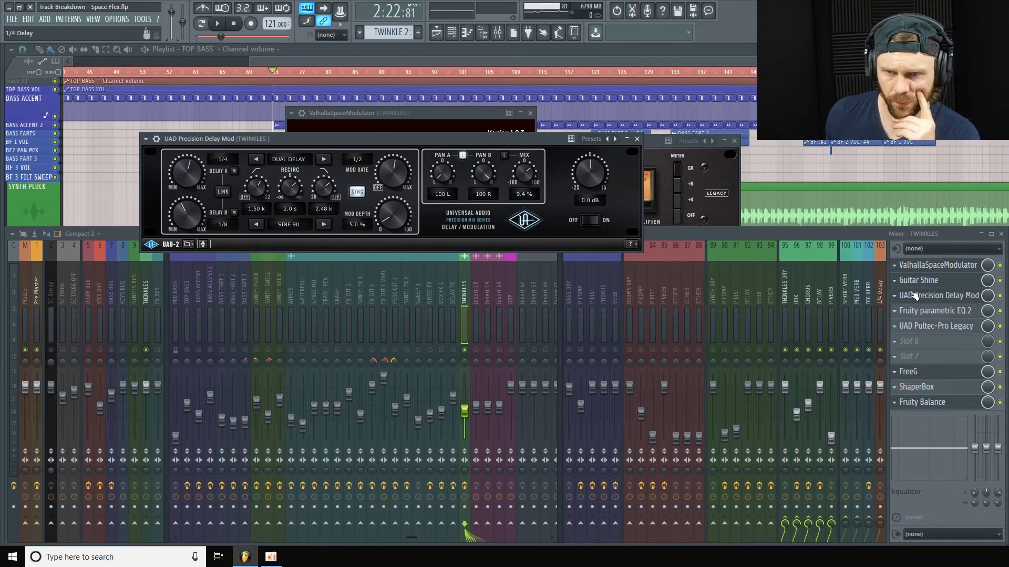
Audition TWINKLES from bar 73 with the UAD Precision Delay Mod on, and inspect the track's Fruity parametric EQ 2 curve
key("space")
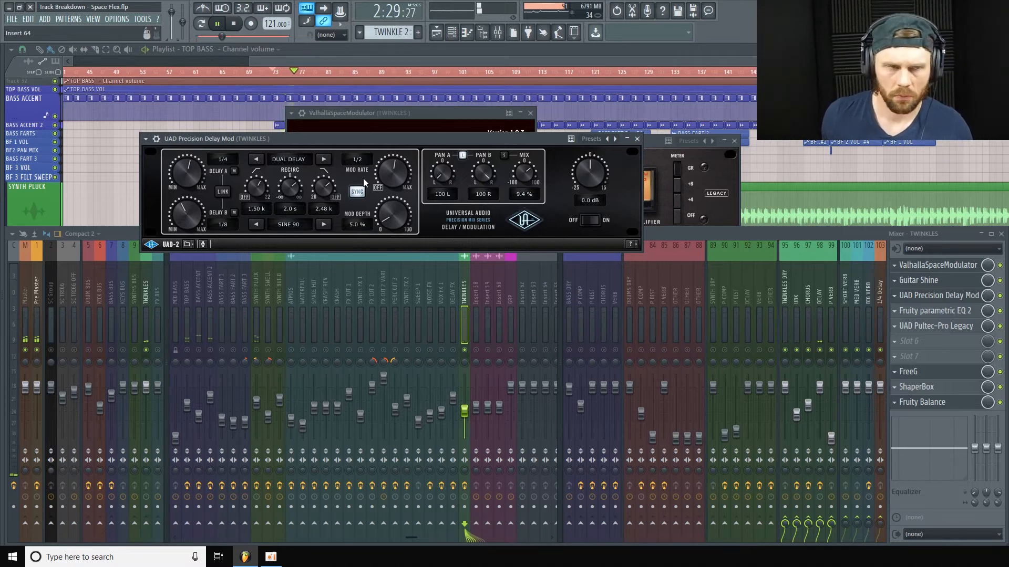
left_click(235, 25)
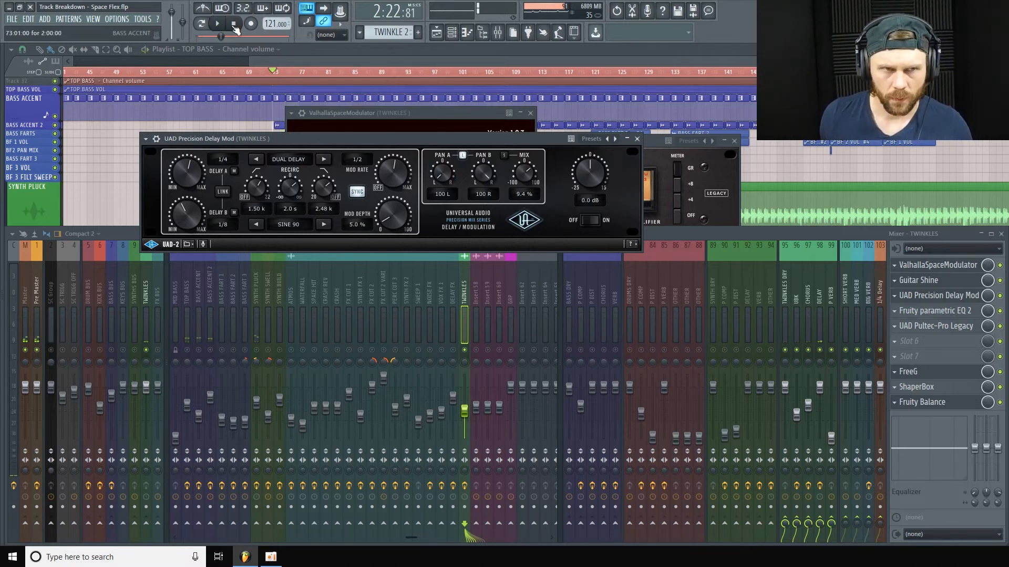
left_click(962, 312)
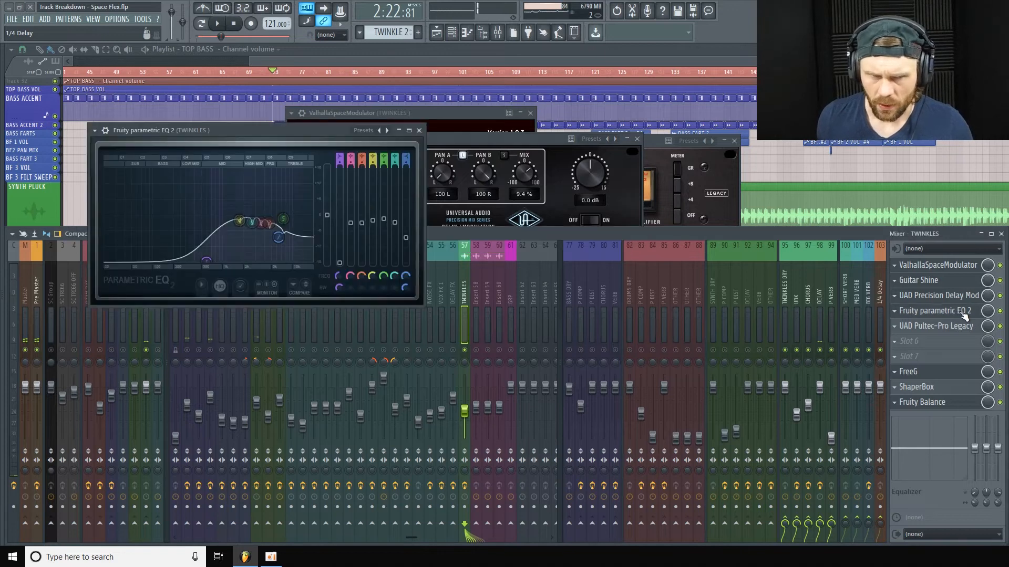
left_click_drag(267, 138, 458, 117)
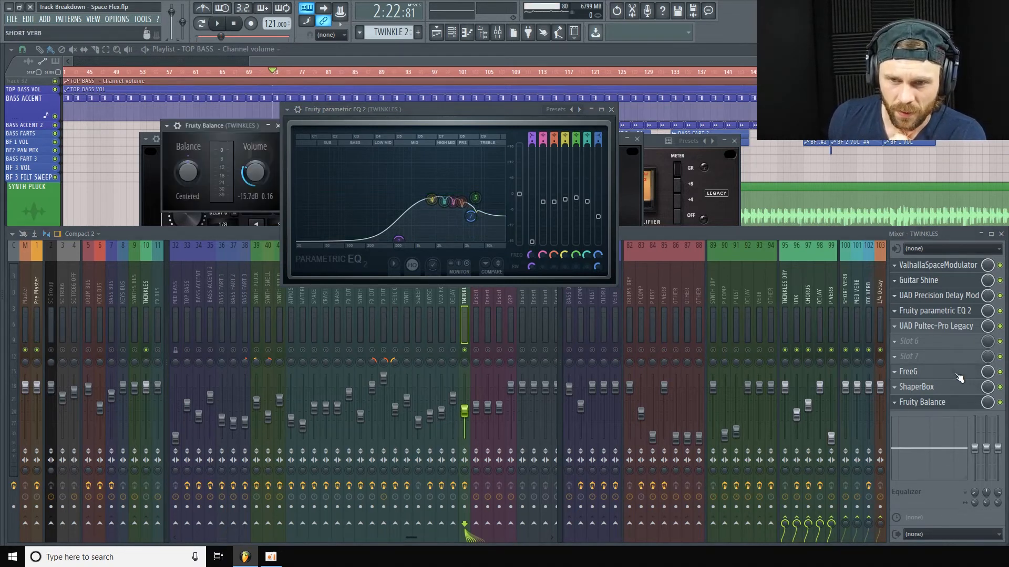
Examine the FreeG level and the ShaperBox volume curve on the TWINKLES mixer track
left_click(957, 374)
left_click_drag(957, 340, 701, 124)
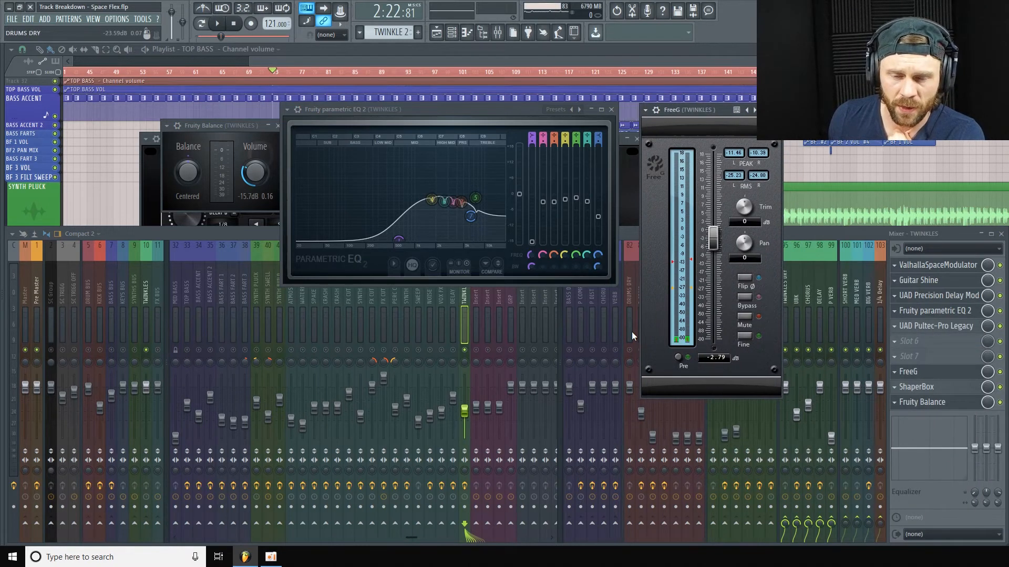
left_click(958, 388)
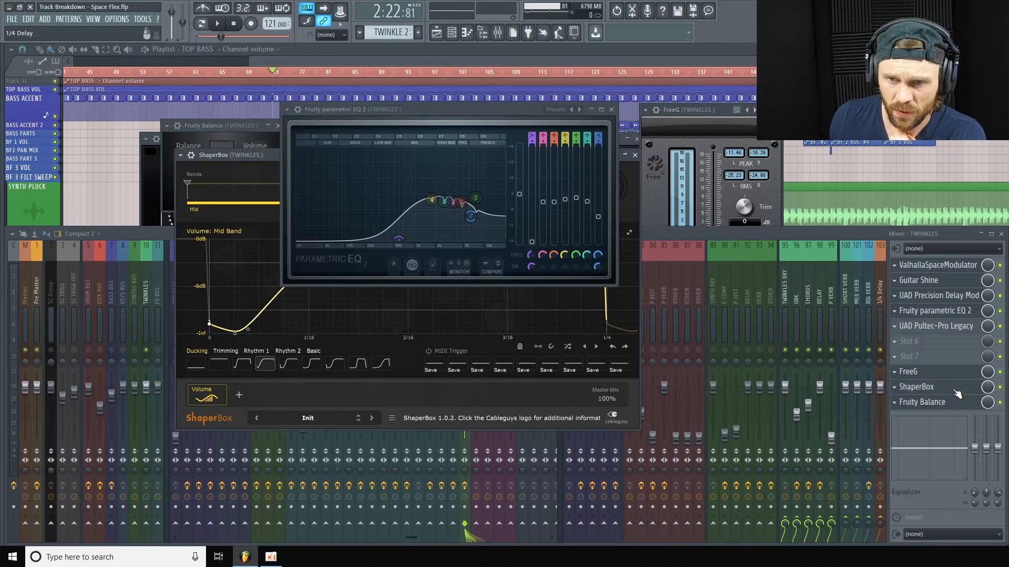
left_click(323, 336)
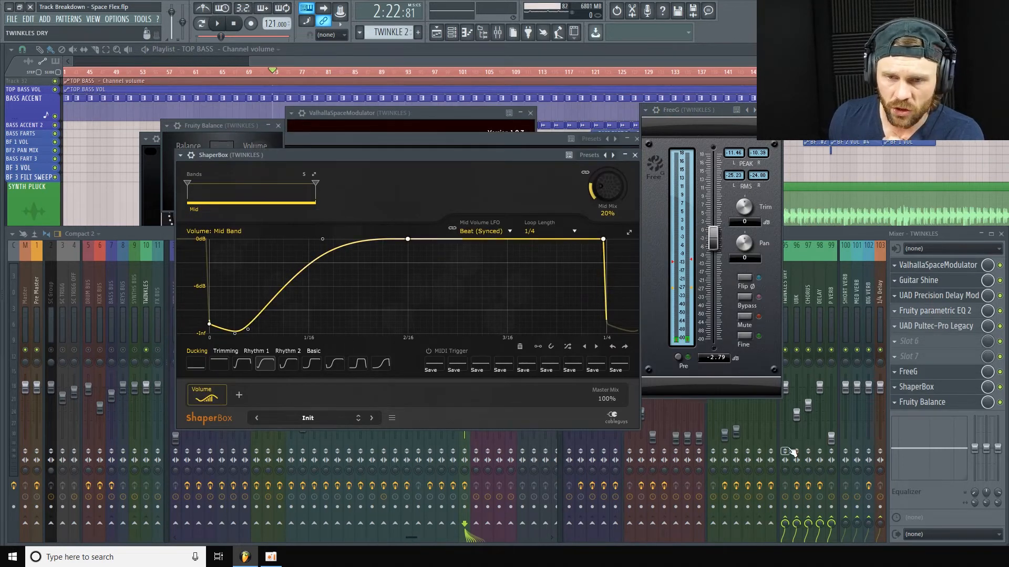
Compare the P VERB and TWINKLES mixer tracks, then select the DELAY send and play the song briefly
left_click(830, 238)
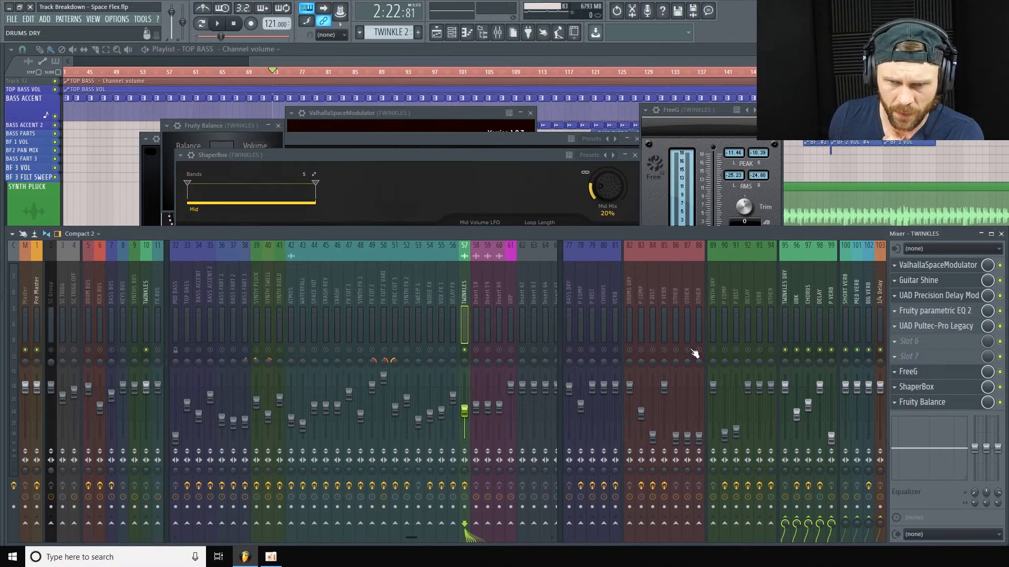
left_click(834, 298)
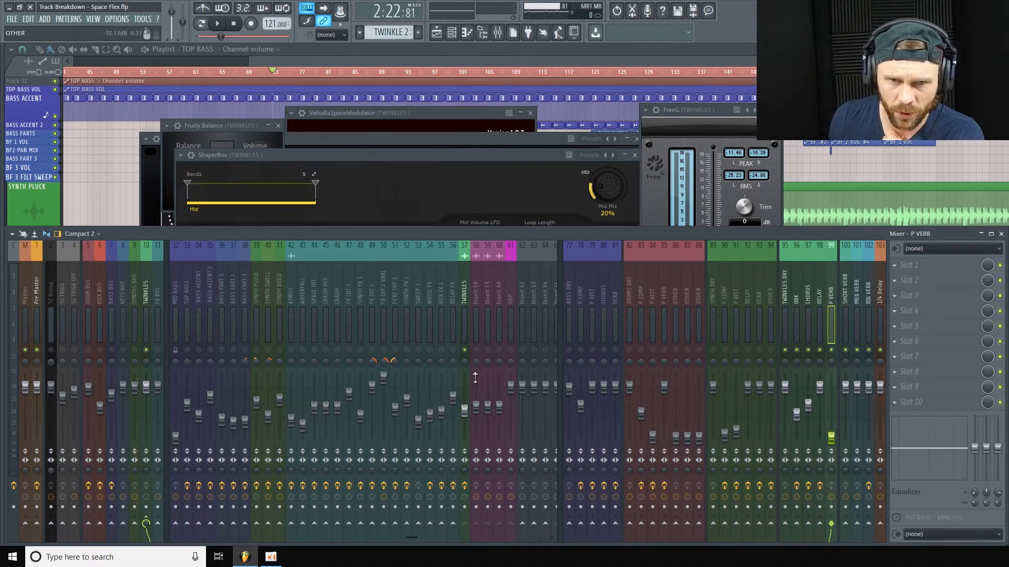
left_click(464, 290)
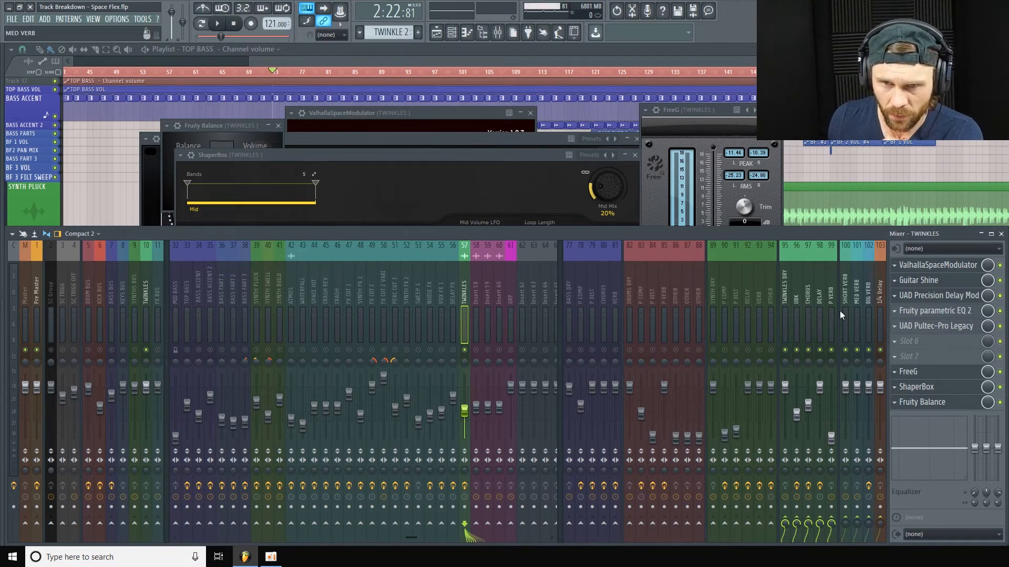
left_click(819, 294)
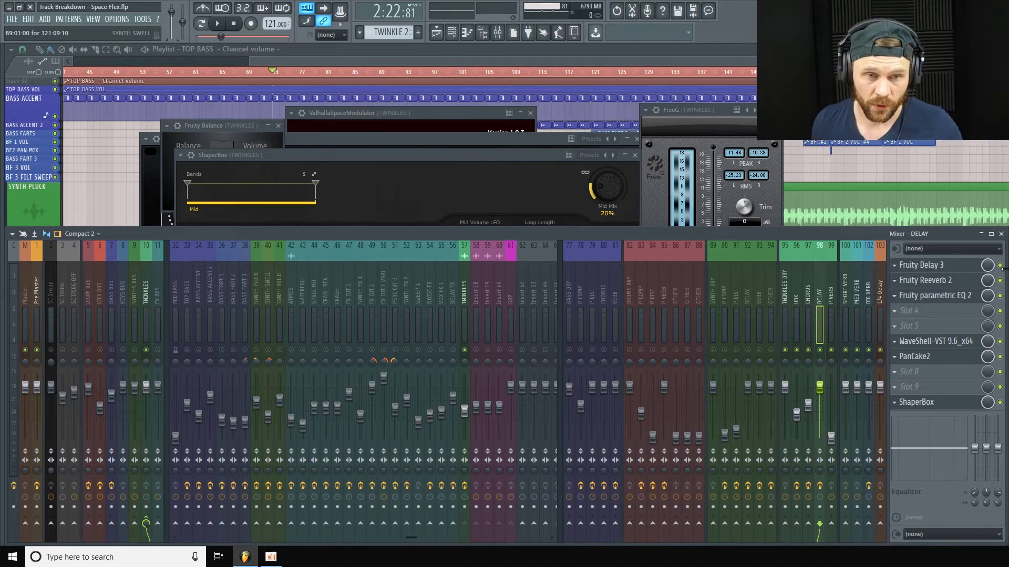
key("space")
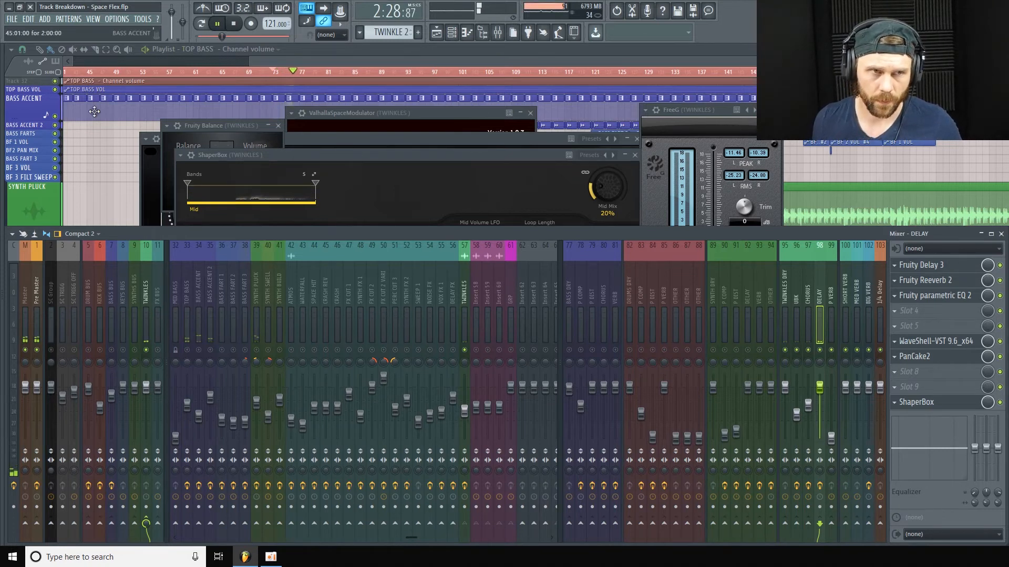
left_click(235, 24)
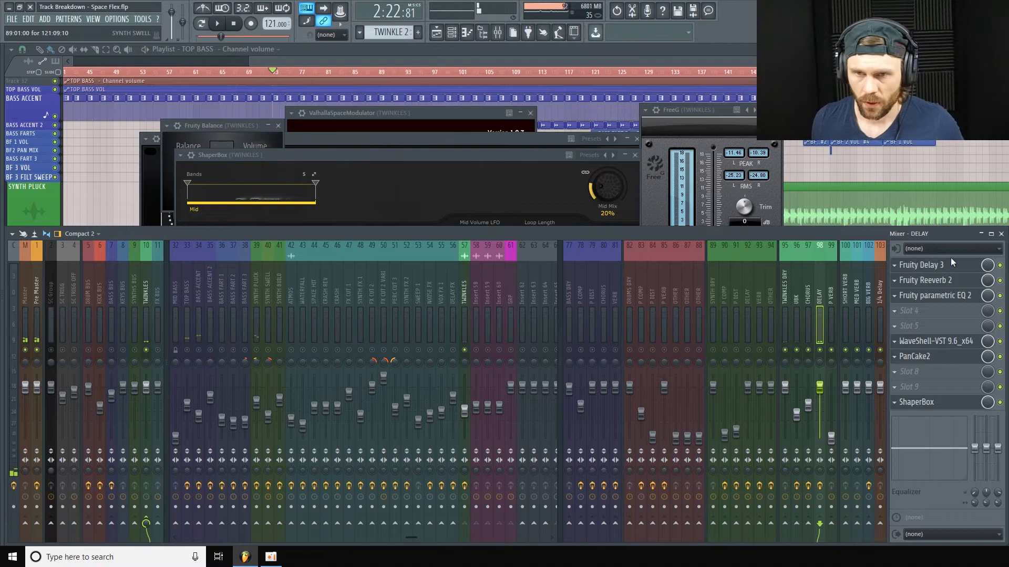
Open Fruity Reeverb 2 and Fruity Delay 3 on the DELAY track and examine the delay's time, feedback and modulation settings
left_click(958, 280)
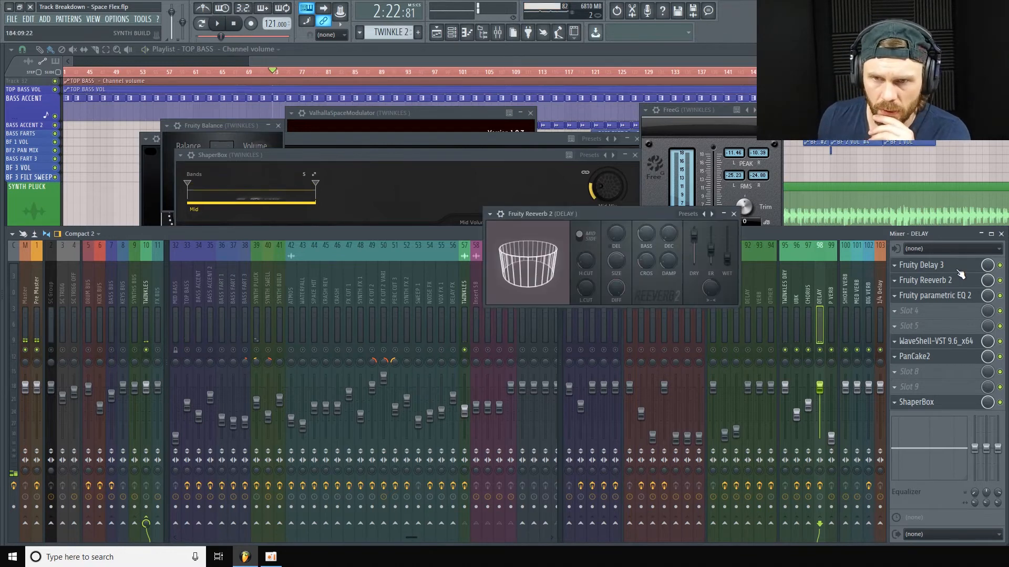
left_click(940, 265)
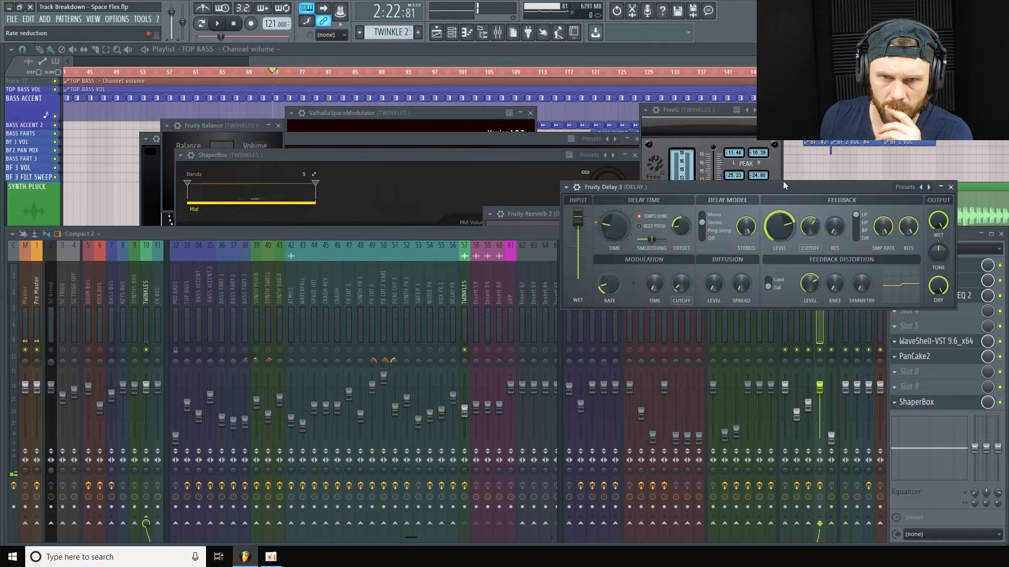
left_click_drag(784, 187, 560, 150)
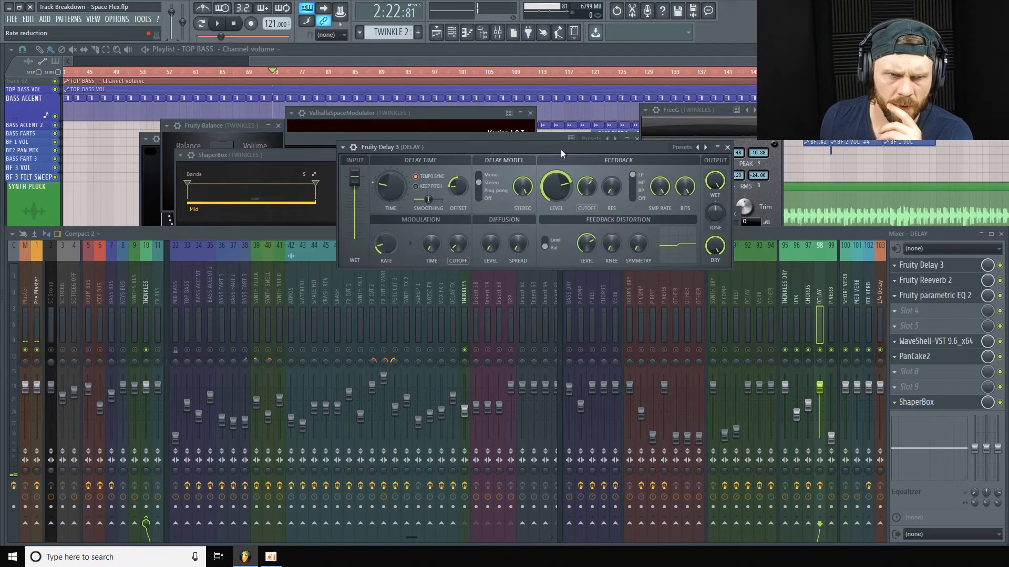
left_click_drag(386, 193, 386, 183)
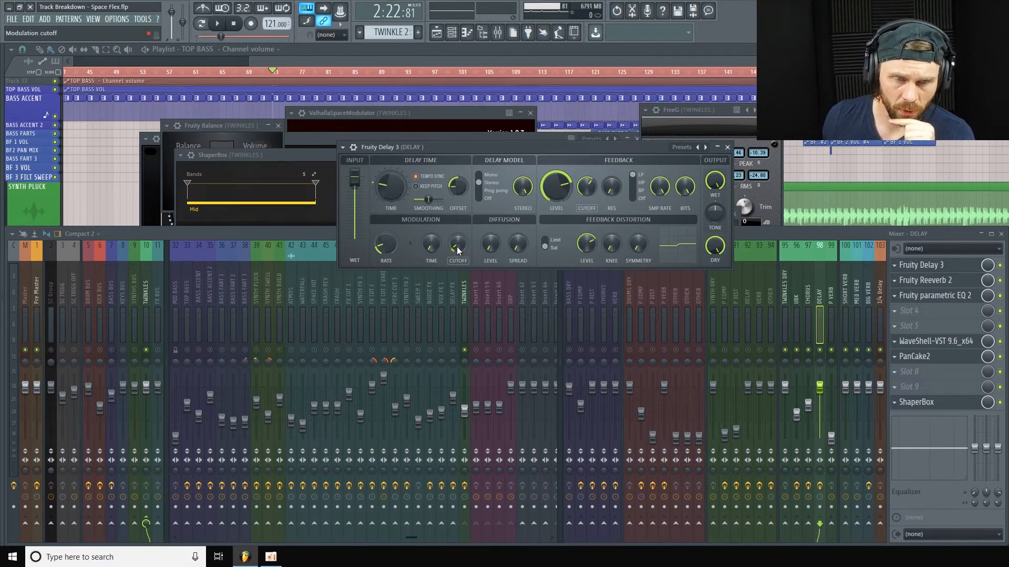
View the DELAY track's Fruity parametric EQ 2, then examine the Fruity Reeverb 2 wet level and close both plugins
left_click(967, 294)
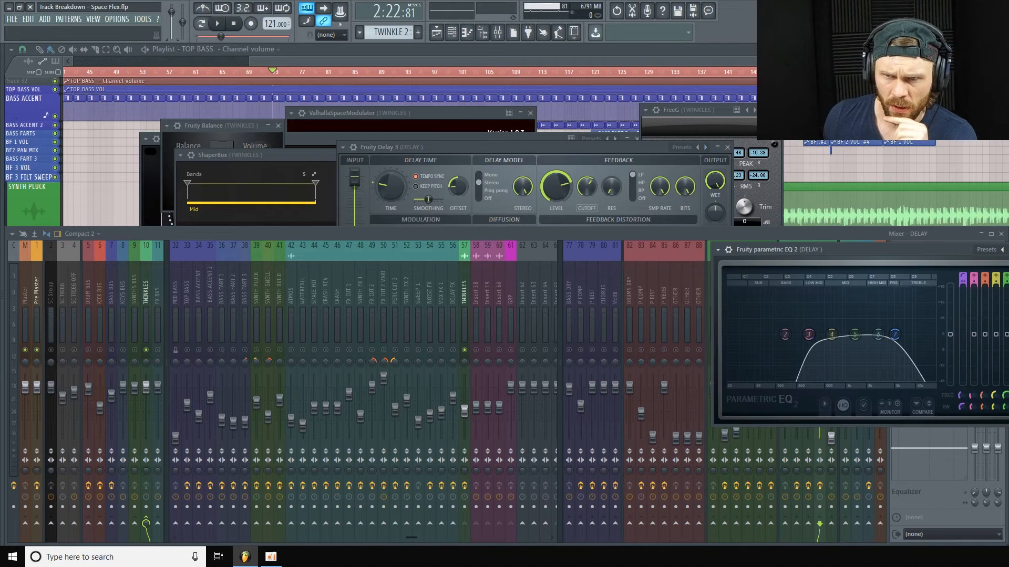
key("Escape")
left_click(954, 280)
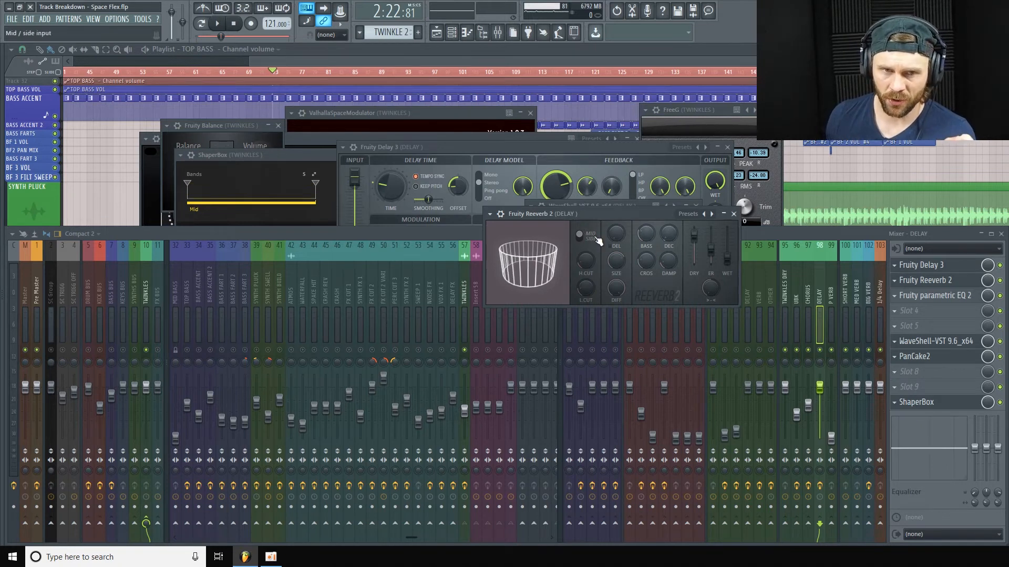
left_click_drag(619, 216, 580, 166)
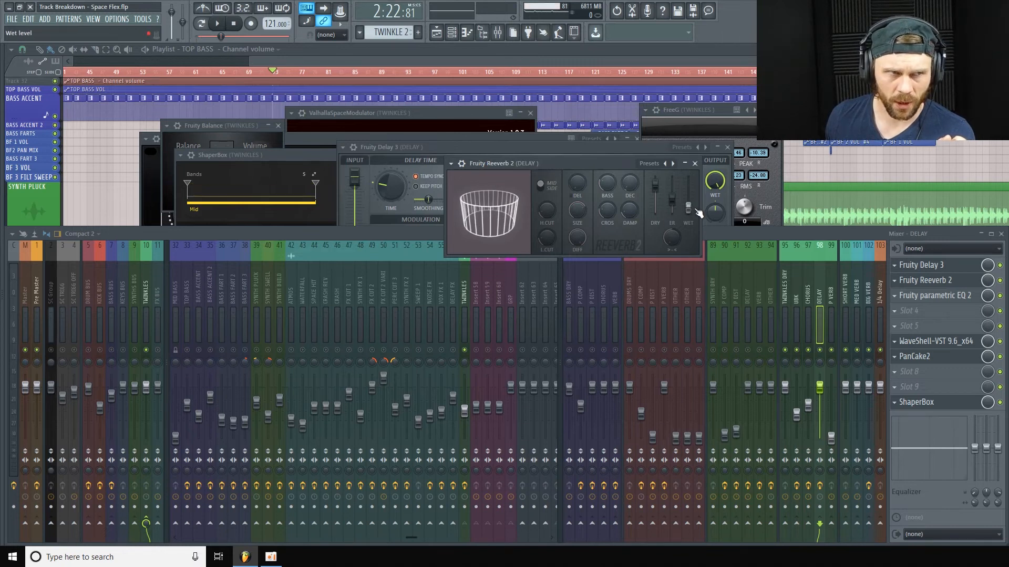
left_click(695, 164)
Open SoundShifter on the DELAY track, examine the low-pass band of its Fruity parametric EQ 2 and close the EQ
left_click(935, 341)
left_click(956, 298)
left_click_drag(931, 254, 517, 103)
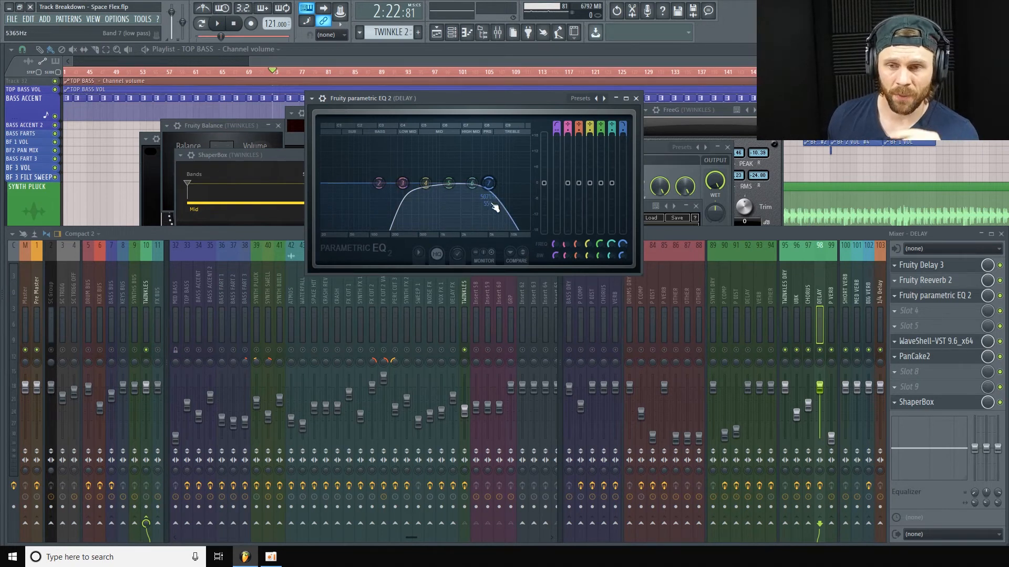
left_click(637, 98)
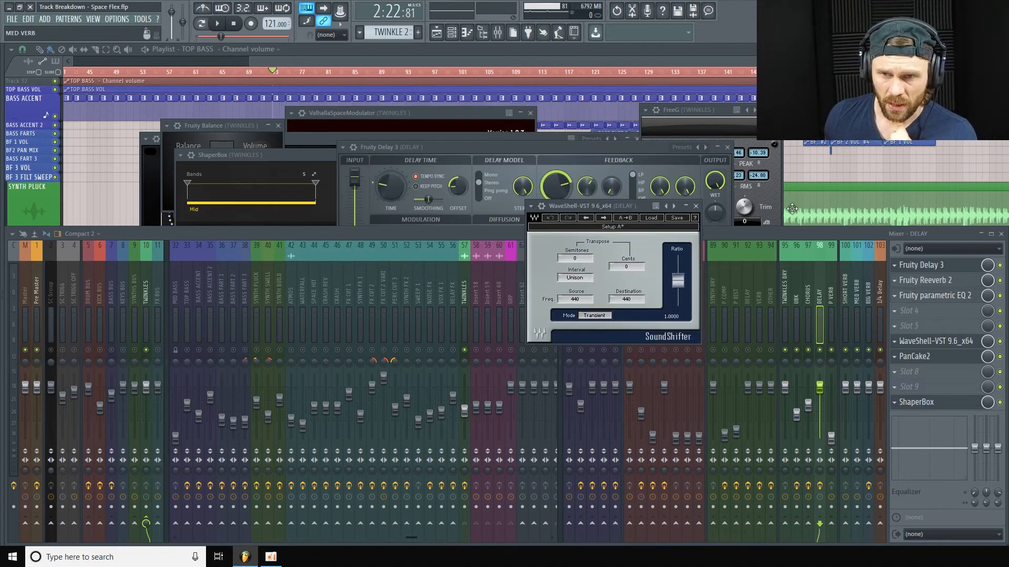
Open PanCake2 on the DELAY track and bring SoundShifter in front to examine its transpose settings
left_click(952, 355)
left_click(953, 342)
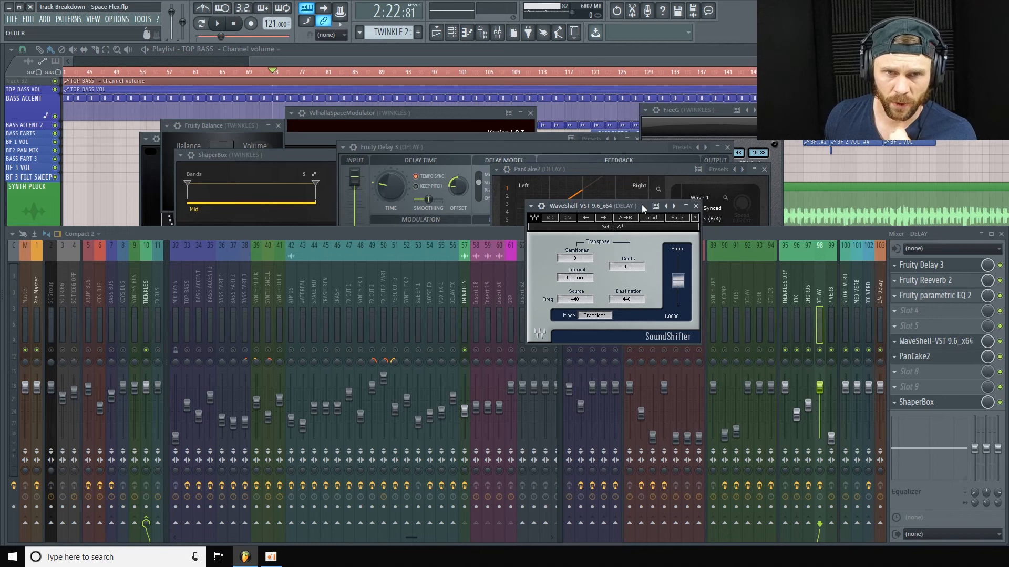
left_click_drag(640, 205, 526, 145)
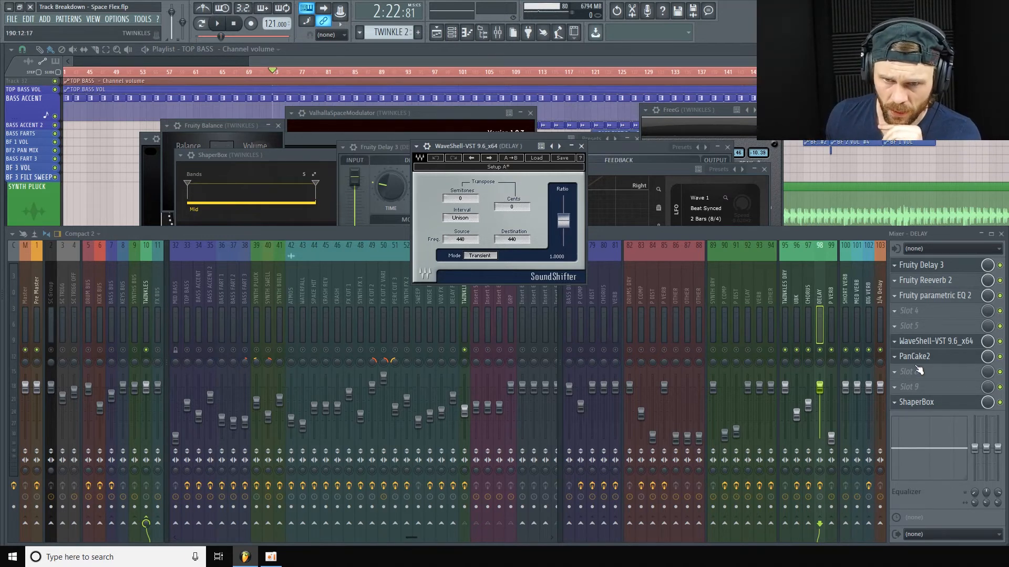
Examine the ShaperBox ducking curve on the DELAY track, then close the plugin
left_click(917, 402)
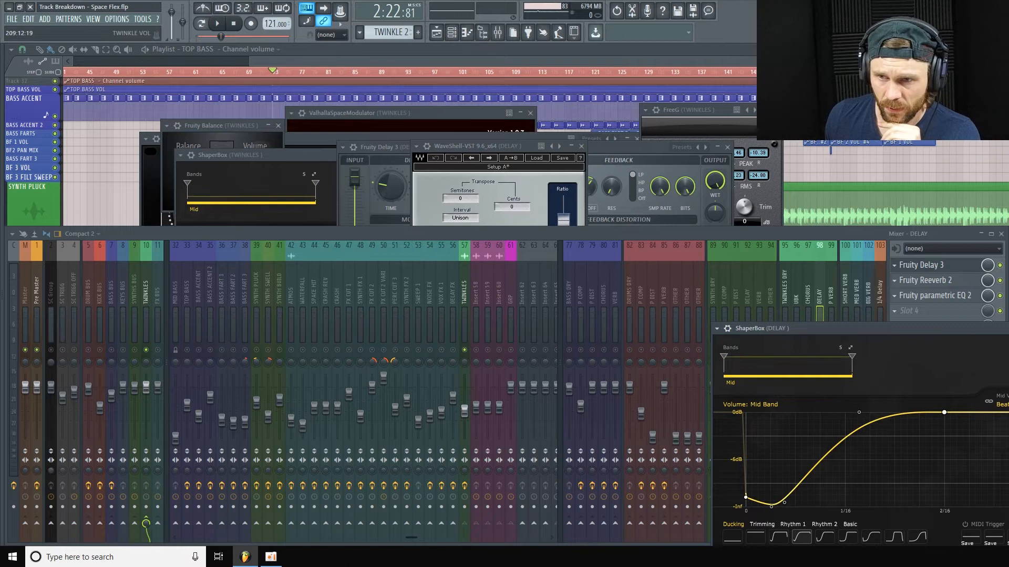
left_click_drag(909, 325, 559, 160)
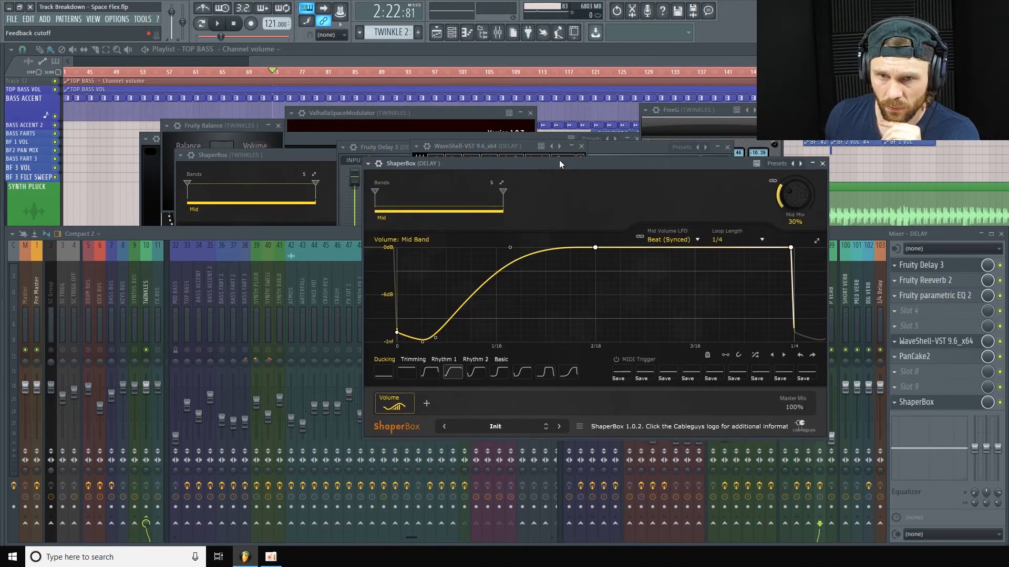
left_click(916, 402)
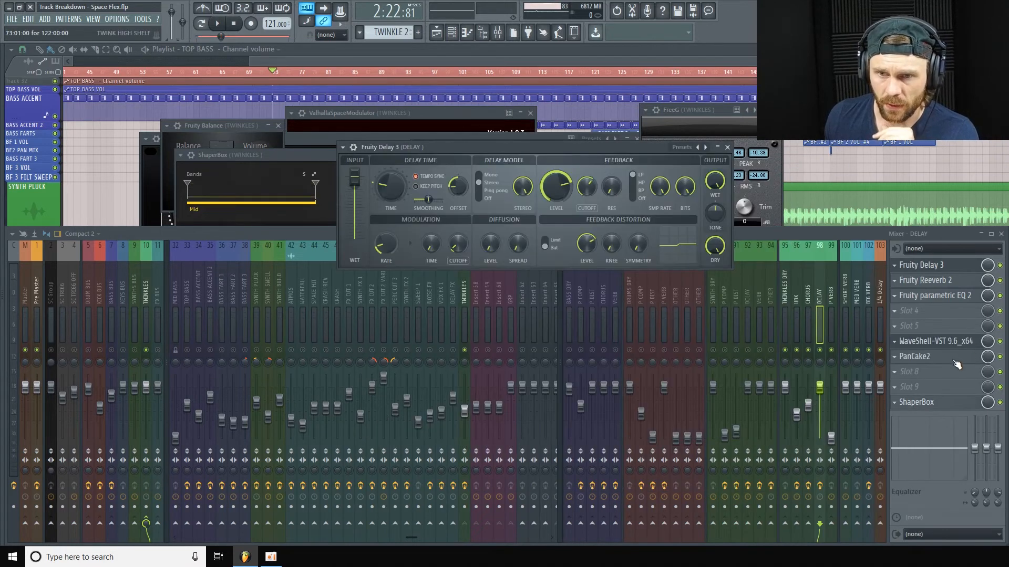
Revisit SoundShifter on the DELAY track, then examine PanCake2's panning wave and mix amount
left_click(965, 344)
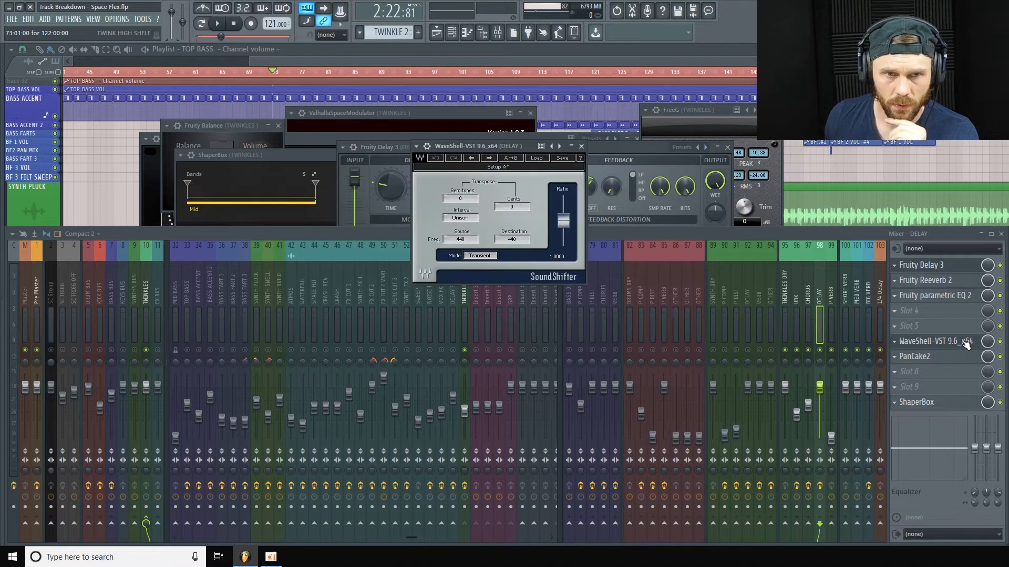
left_click(955, 360)
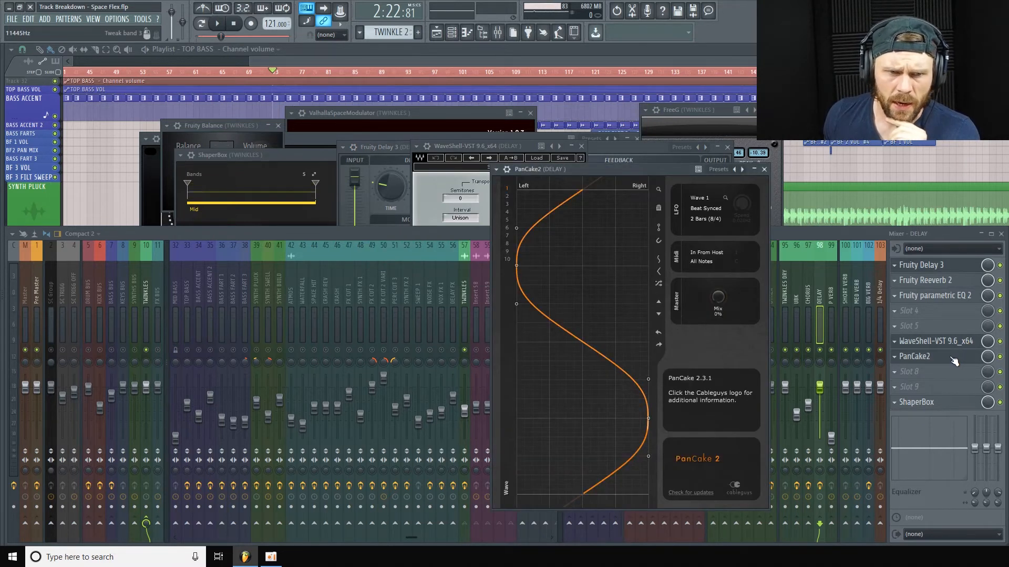
left_click_drag(652, 168, 529, 124)
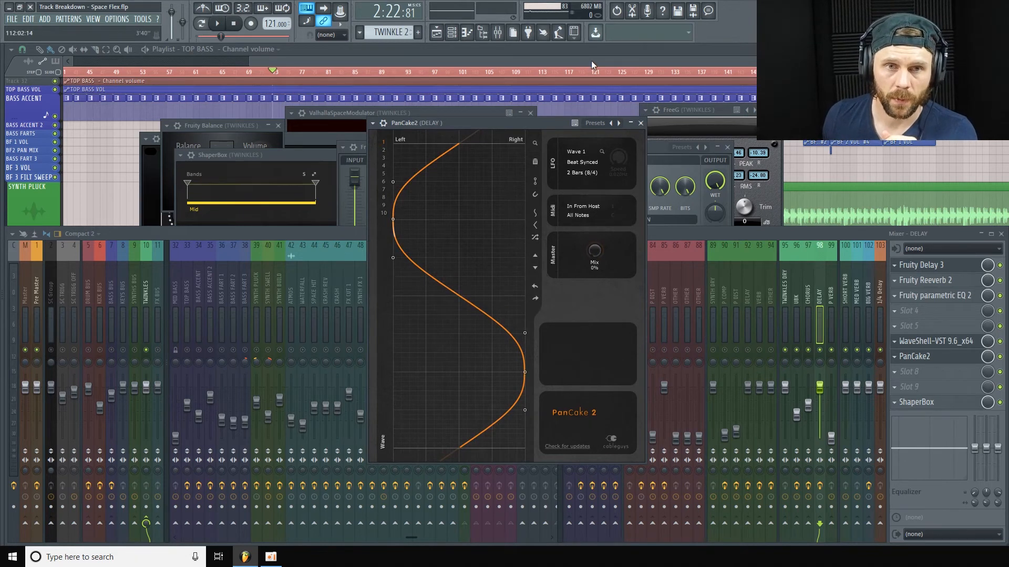
Close the open windows, enlarge the TWINK HIGH SHELF automation track in the playlist and select the first TWINKLES clips
key("F12")
scroll(357, 347, "down", 2)
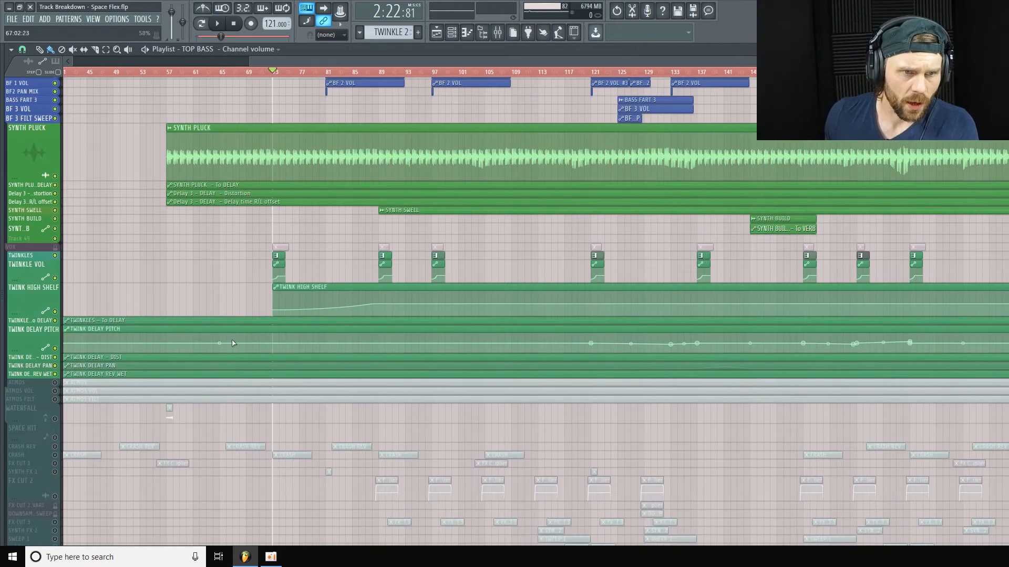
left_click_drag(15, 318, 14, 376)
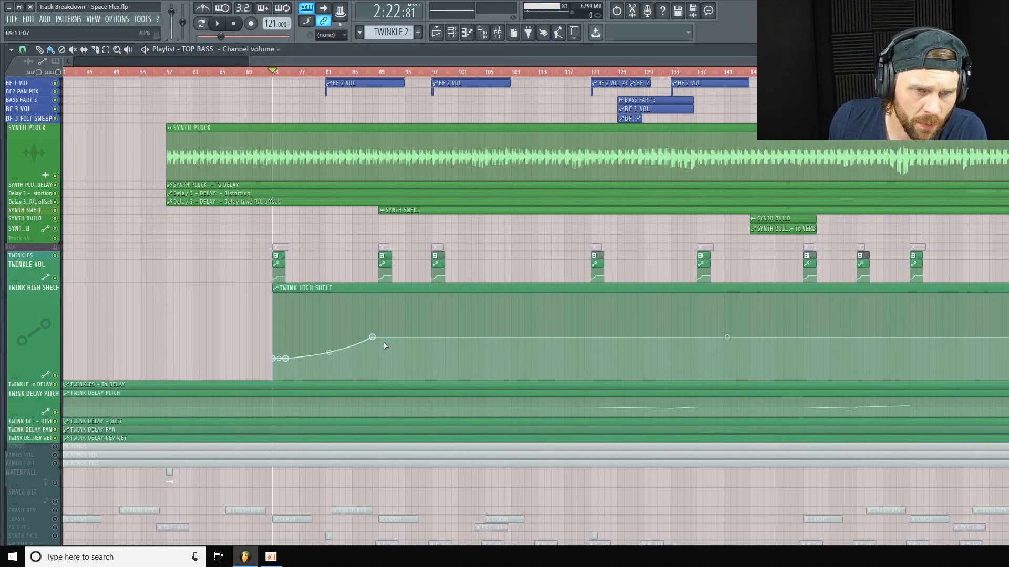
left_click(279, 274)
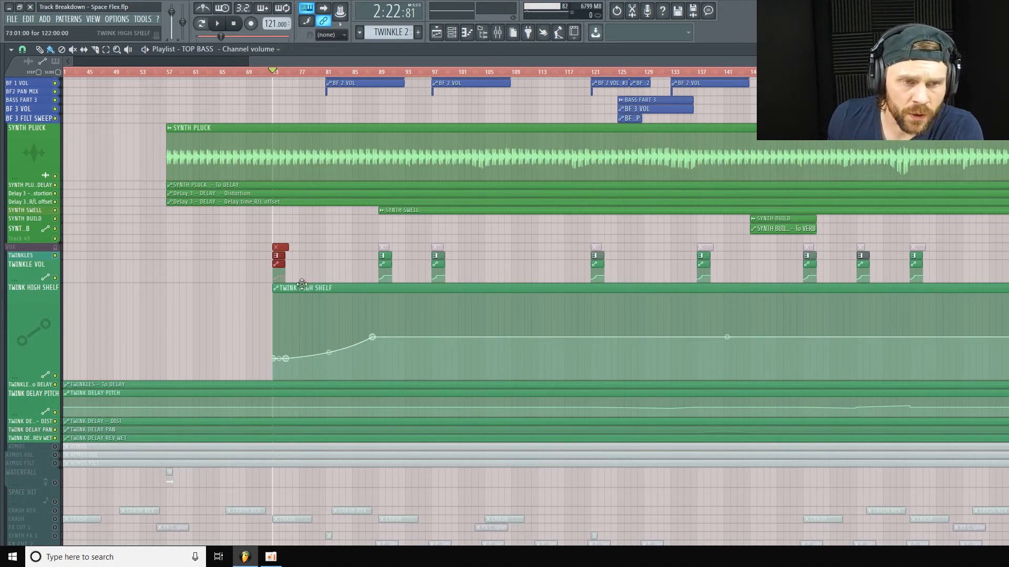
Reopen the mixer and check the DELAY track's Fruity parametric EQ 2 for the high-shelf band, then close it
left_click(498, 34)
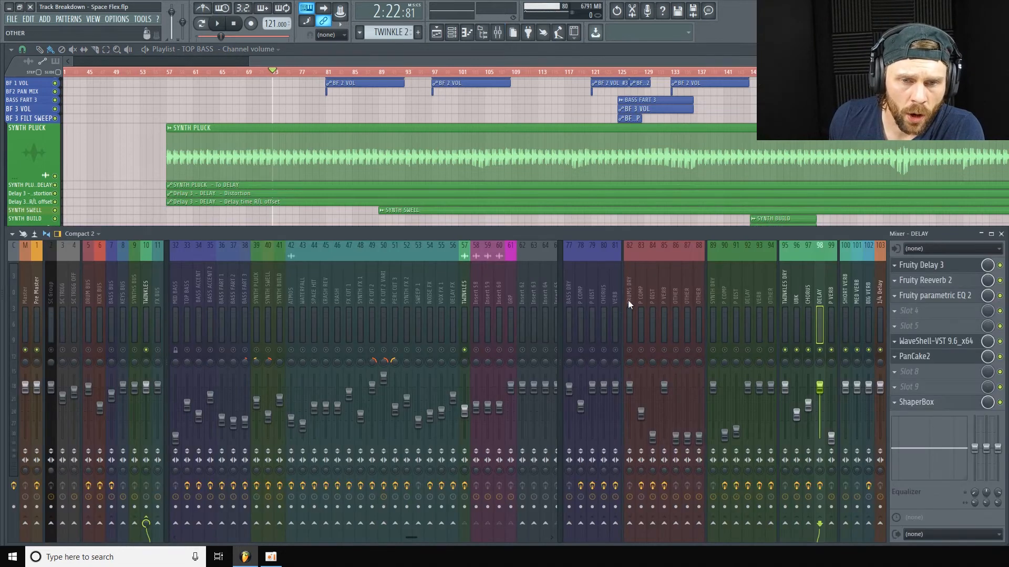
left_click(961, 296)
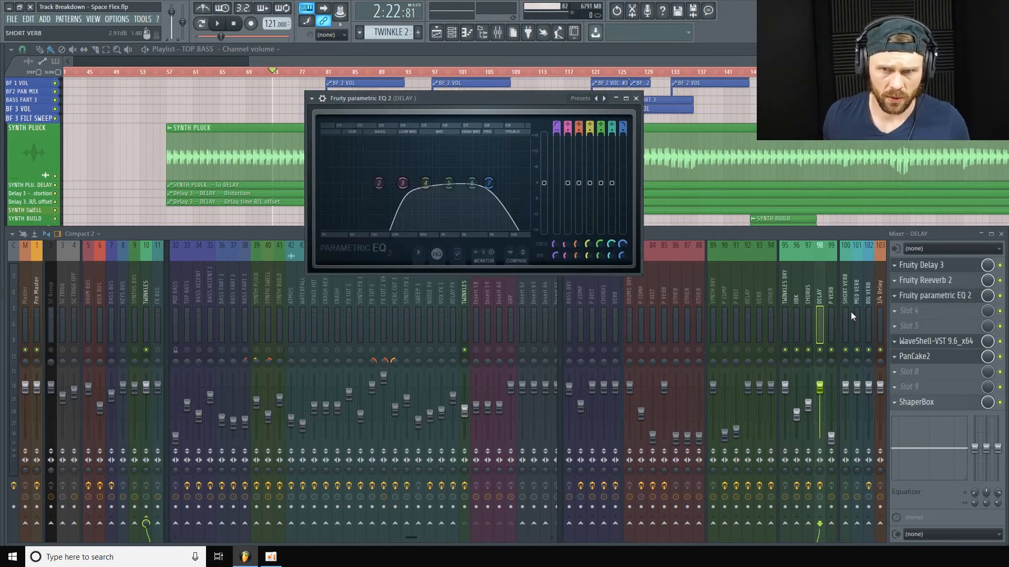
left_click(636, 98)
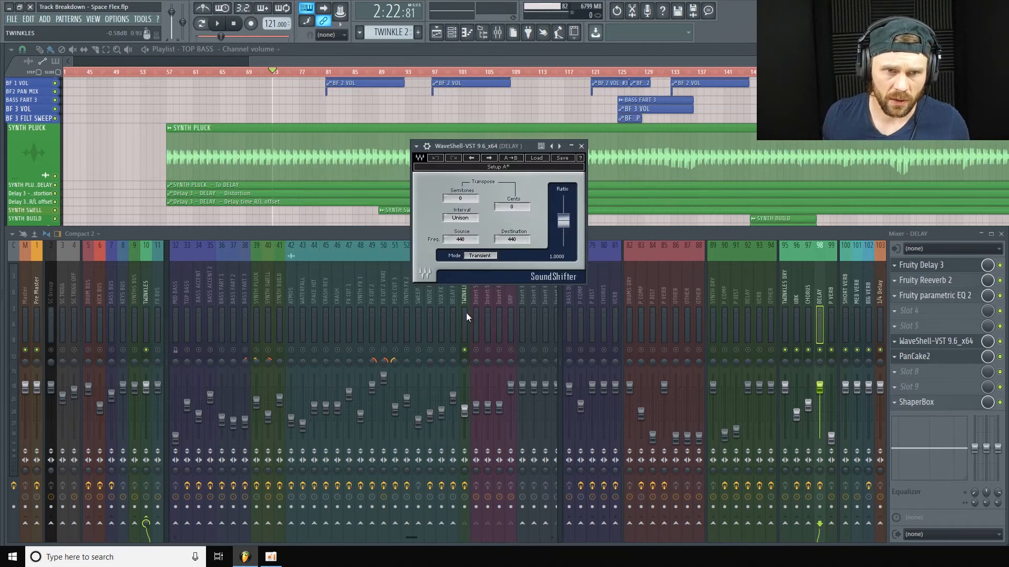
Open Fruity parametric EQ 2 on the TWINKLES track and play the song to examine its bands
left_click(467, 315)
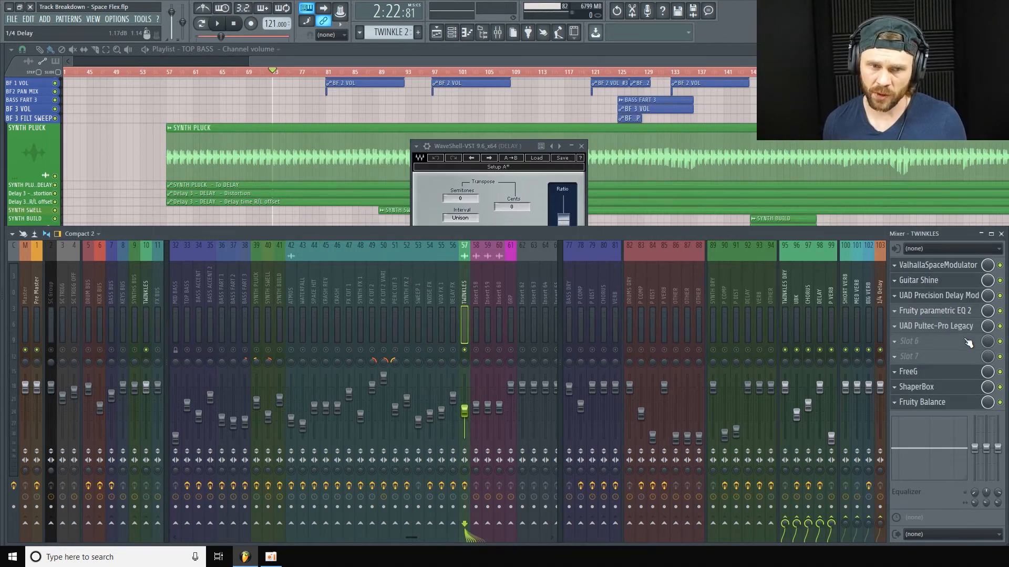
left_click(975, 313)
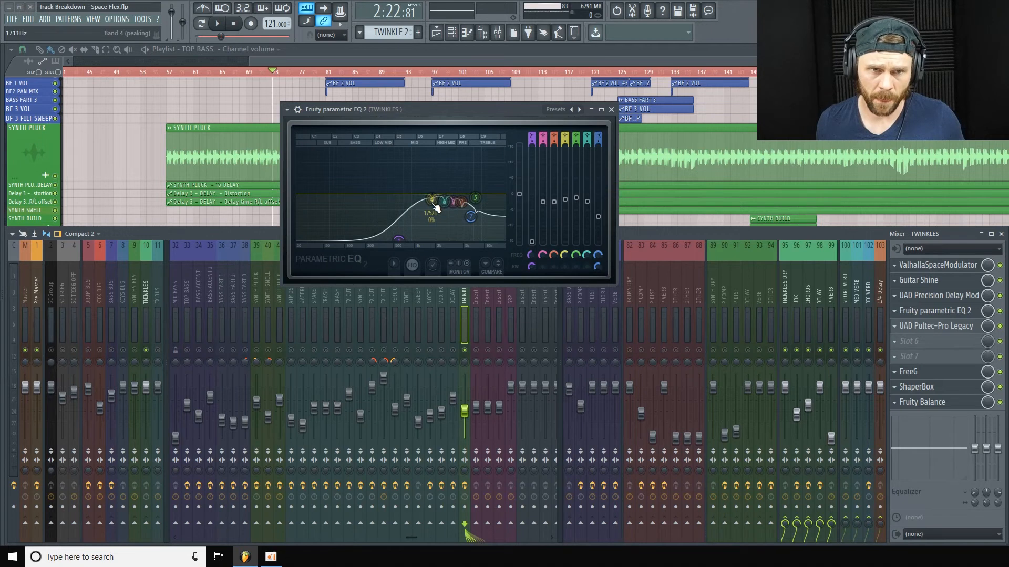
key("space")
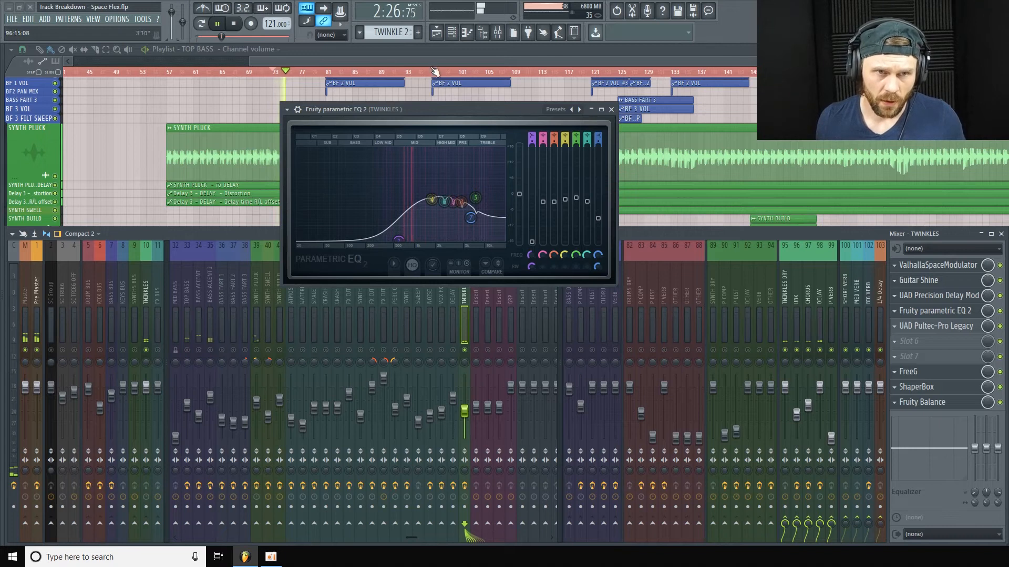
Move the TWINKLES EQ over the playlist, play from the high-shelf automation's rise to watch its band move, then close the EQ
key("space")
key("F9")
left_click_drag(440, 117, 603, 108)
left_click(332, 72)
mouse_move(371, 84)
left_mouse_down()
mouse_move(392, 88)
mouse_move(357, 91)
mouse_move(392, 91)
mouse_move(352, 94)
mouse_move(380, 96)
left_mouse_up()
key("space")
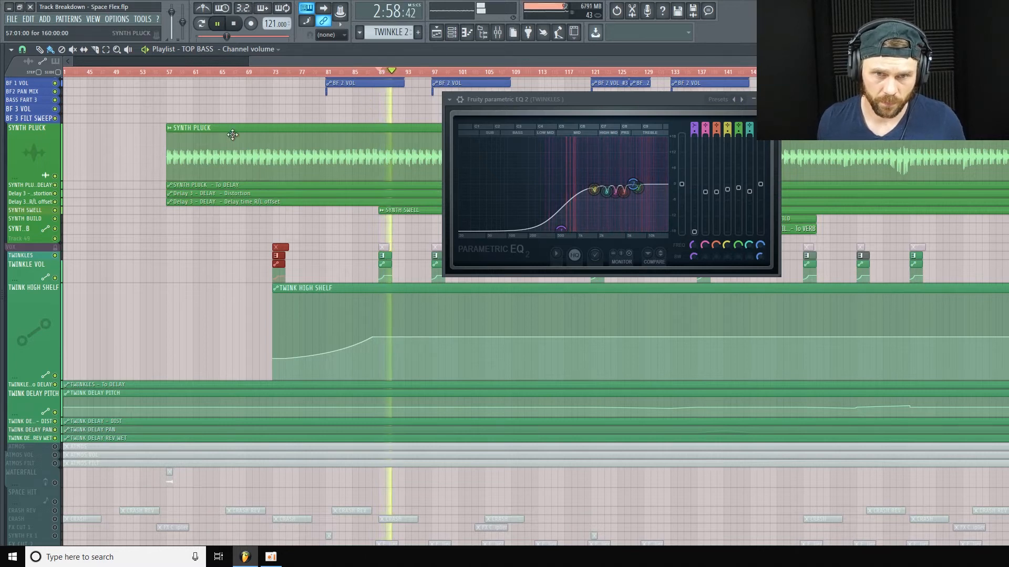
left_click(236, 28)
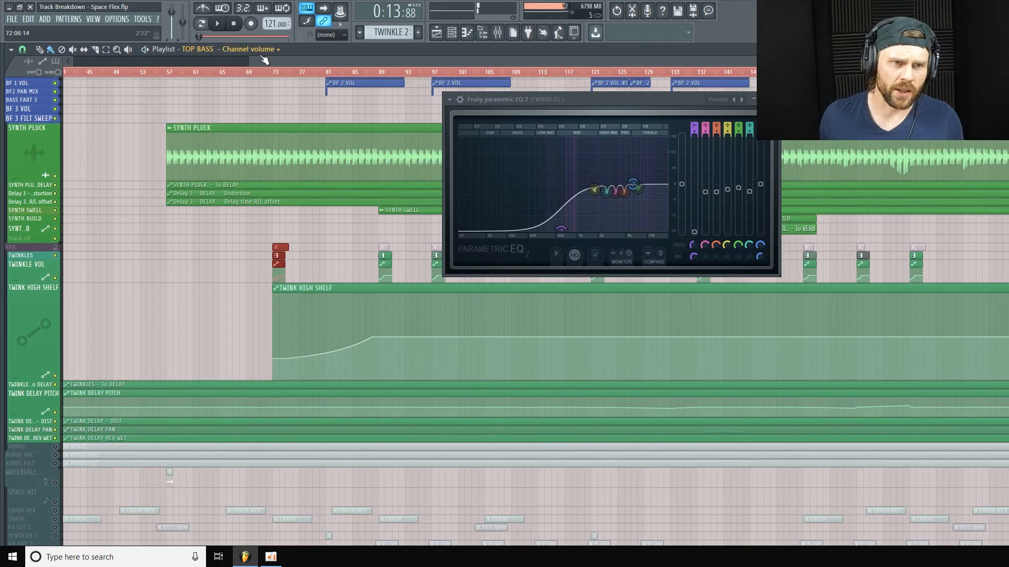
left_click(275, 72)
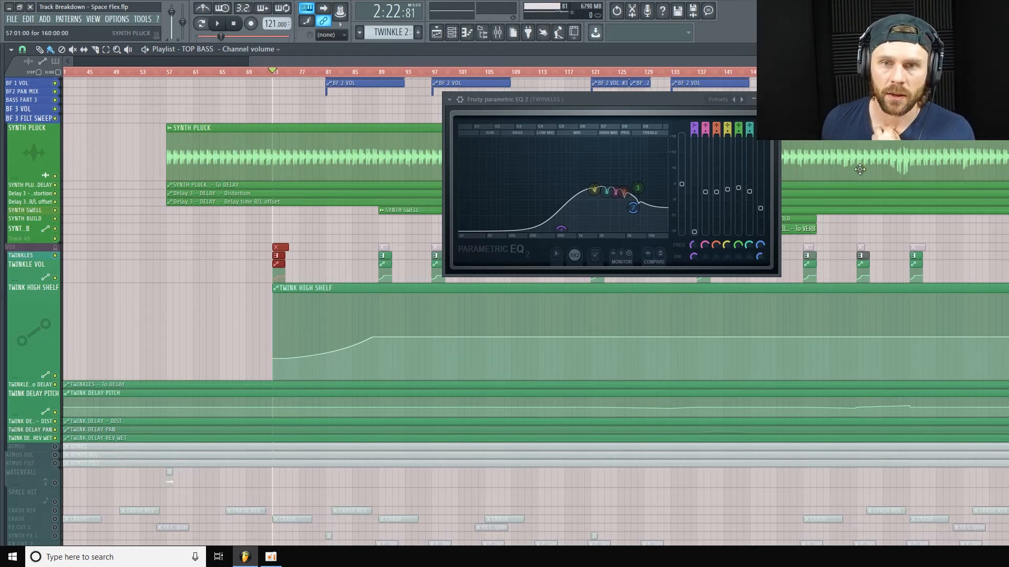
key("Escape")
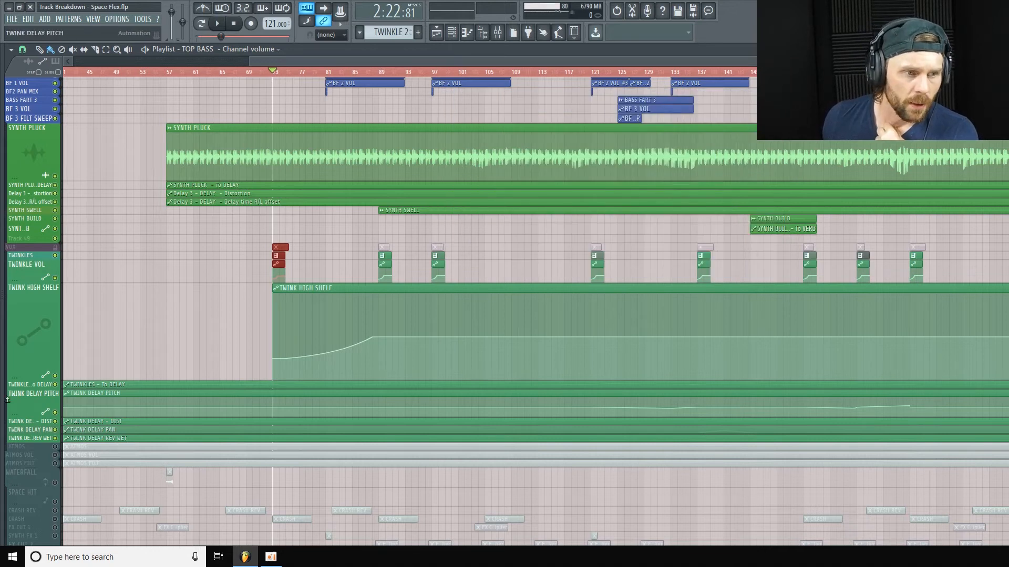
Reduce the height of the TWINK HIGH SHELF track, enlarge the TWINKLE VOL and TWINKLES tracks, and deselect the first TWINKLES clips
left_click_drag(26, 380, 39, 350)
mouse_move(31, 283)
left_mouse_down()
mouse_move(31, 310)
mouse_move(31, 296)
left_mouse_up()
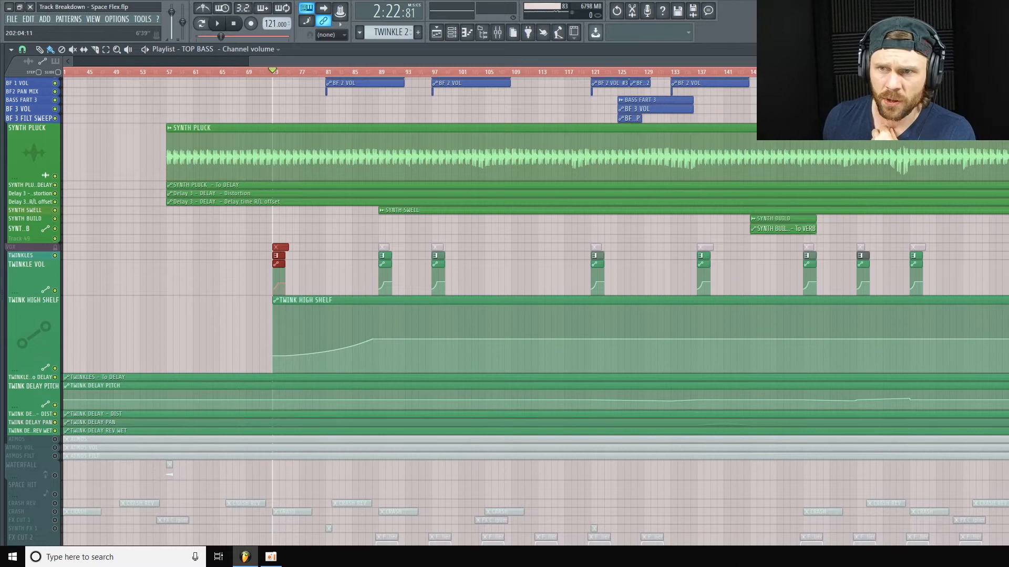
scroll(700, 74, "up", 4)
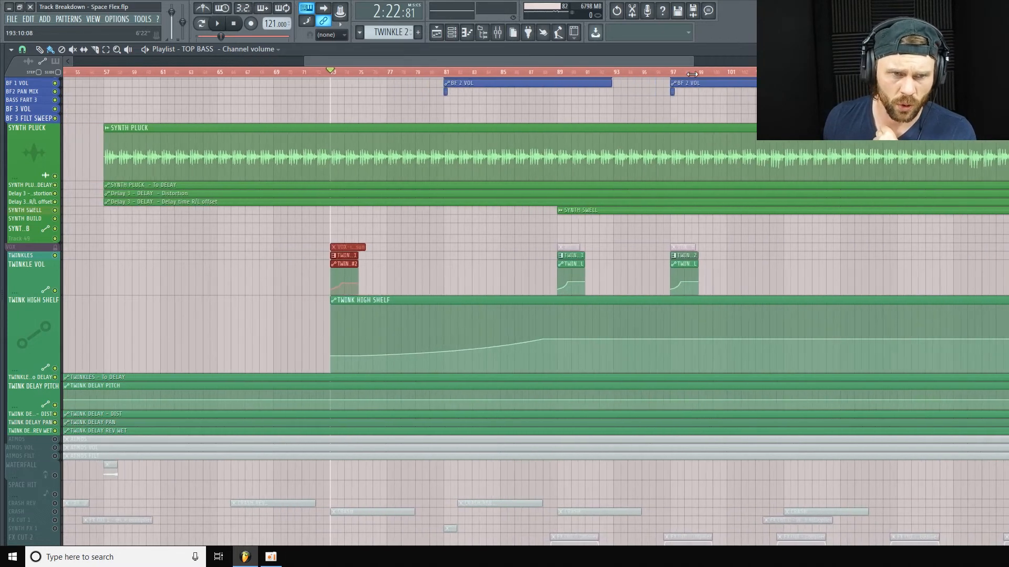
scroll(699, 74, "down", 1)
left_click(464, 226)
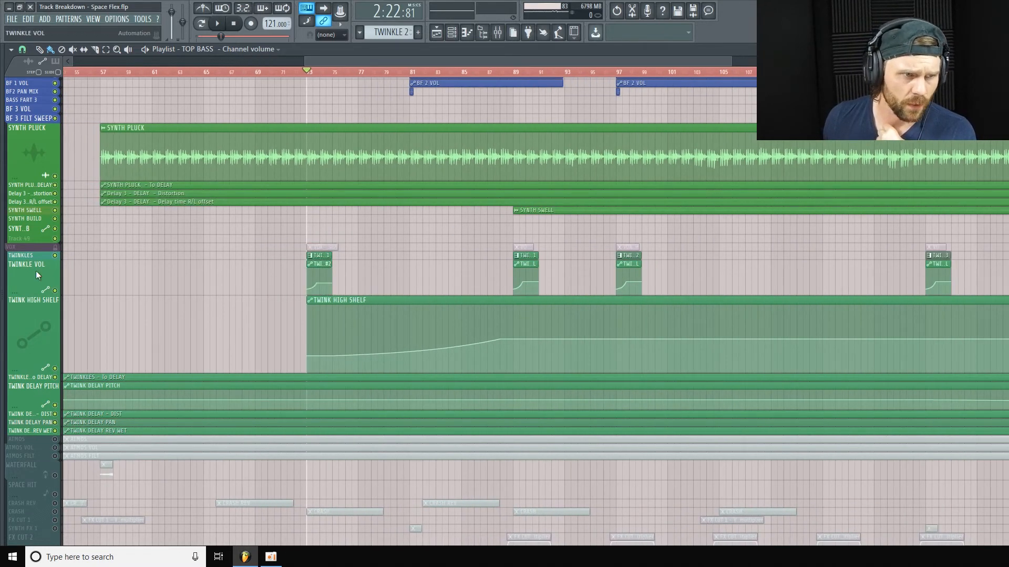
left_click_drag(34, 258, 35, 284)
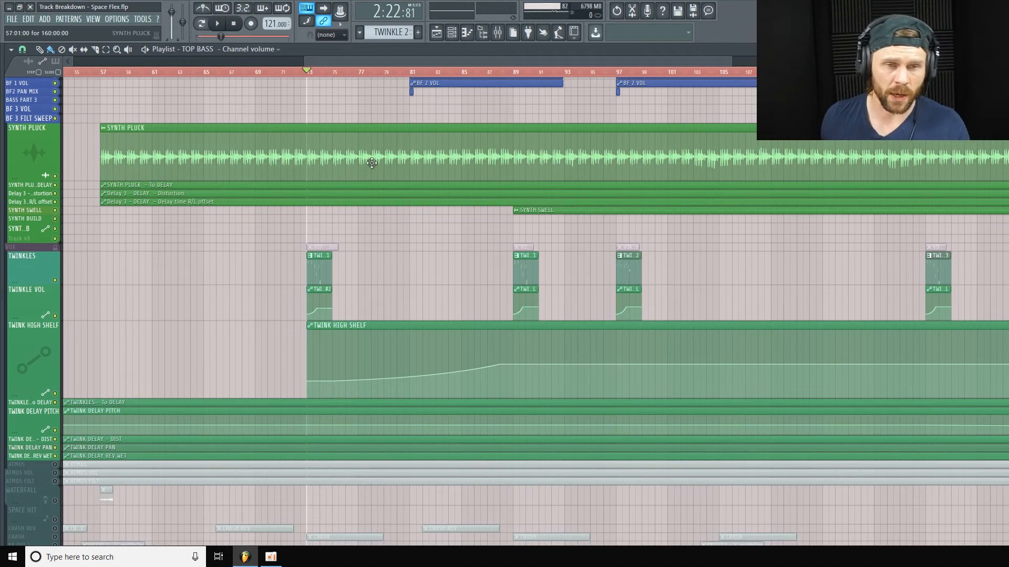
Play the TWINKLES clips at bars 73, 97 and 121 to compare how they sound
left_click(453, 34)
key("space")
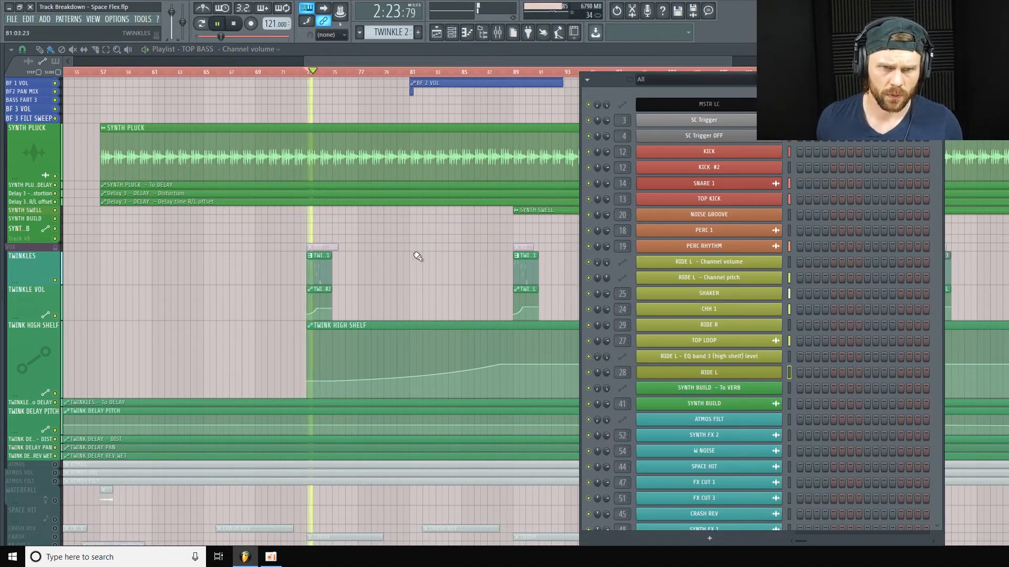
key("F6")
scroll(315, 237, "right", 5)
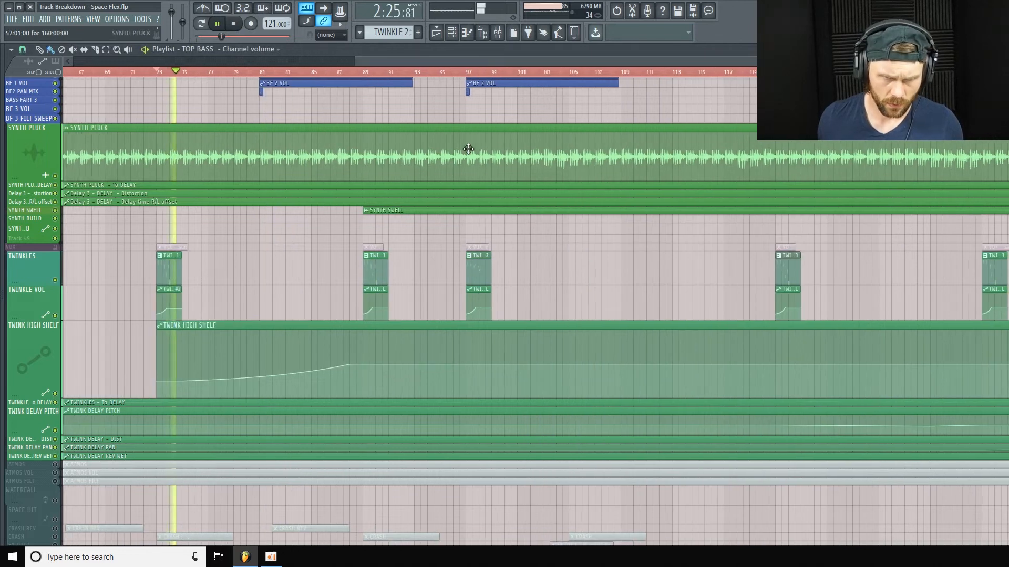
left_click(468, 72)
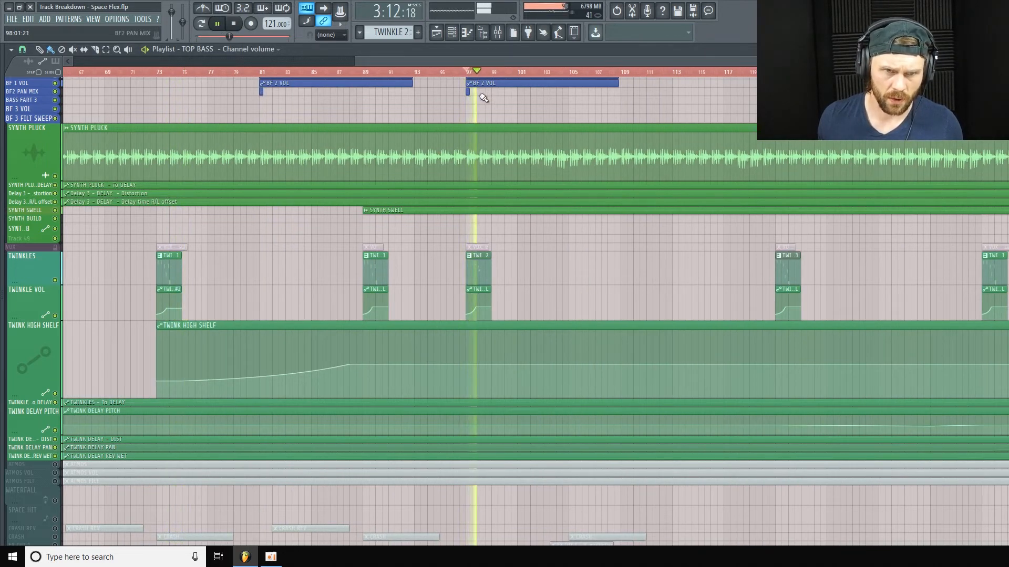
scroll(479, 97, "right", 8)
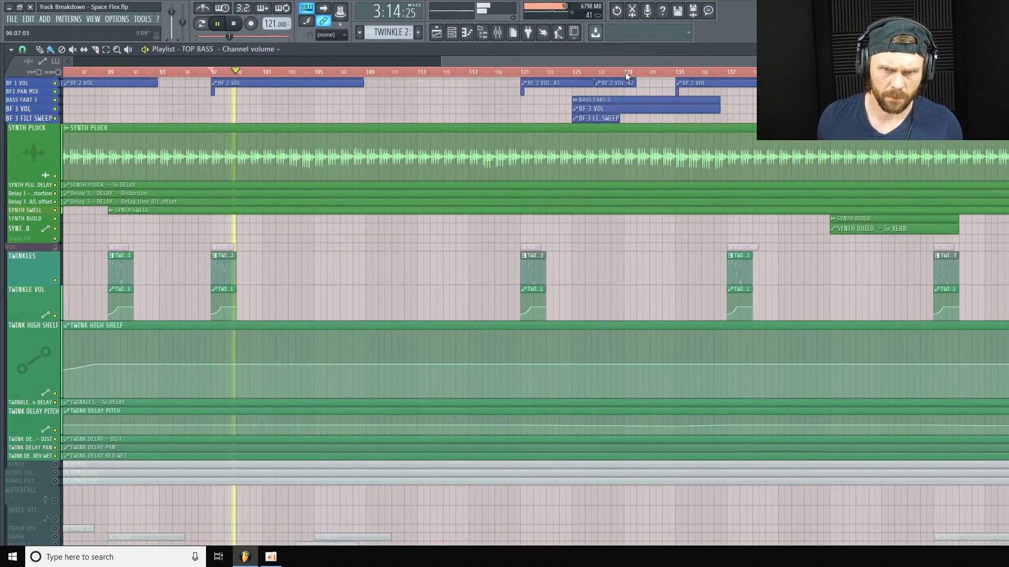
left_click(523, 72)
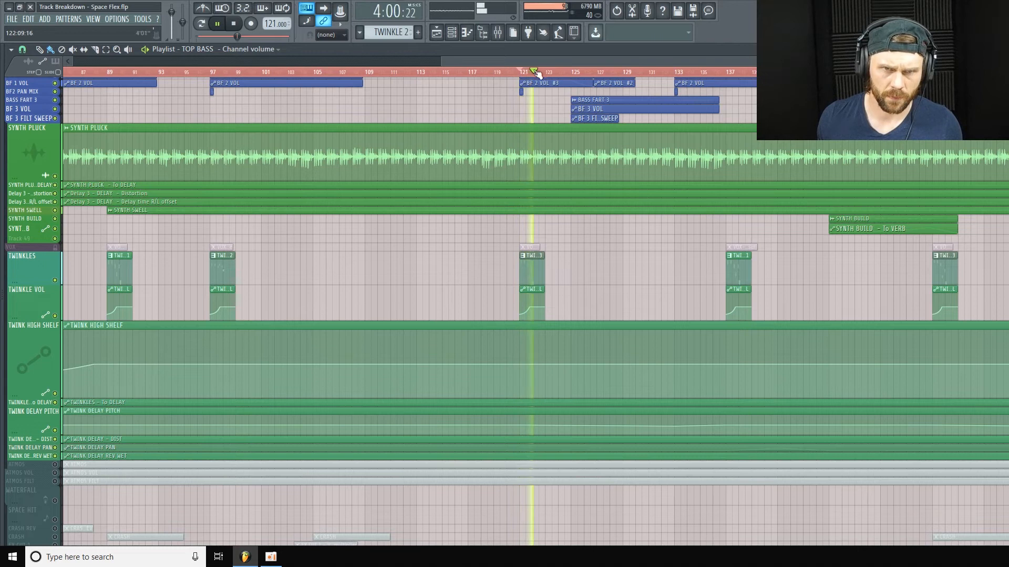
Reduce the heights of the TWINKLE VOL and TWINK HIGH SHELF tracks, then stop playback and return to the song's start
left_click_drag(550, 57, 456, 58)
scroll(421, 57, "left", 1)
left_click_drag(23, 322, 23, 313)
left_click_drag(23, 390, 24, 379)
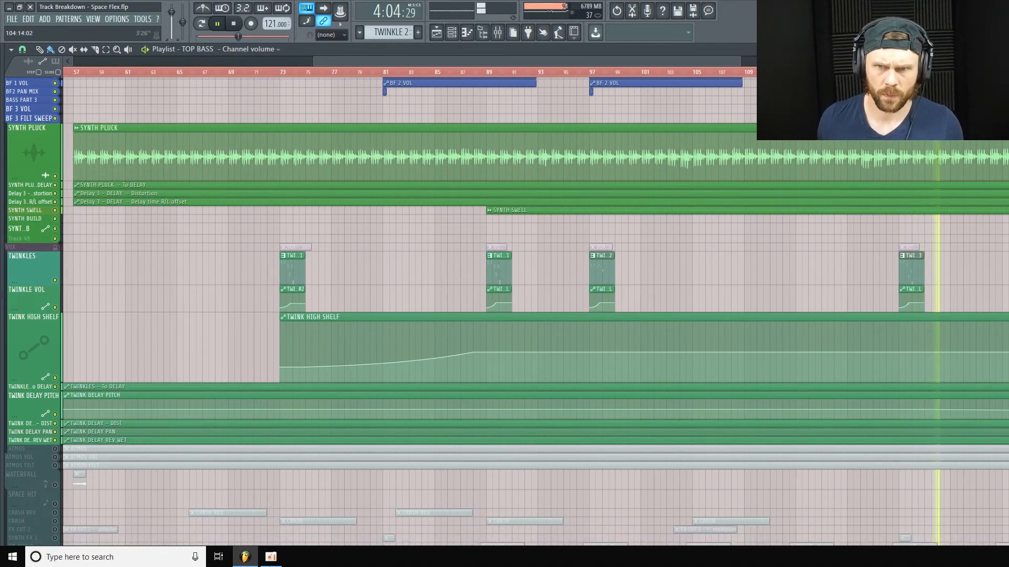
scroll(146, 46, "down", 2)
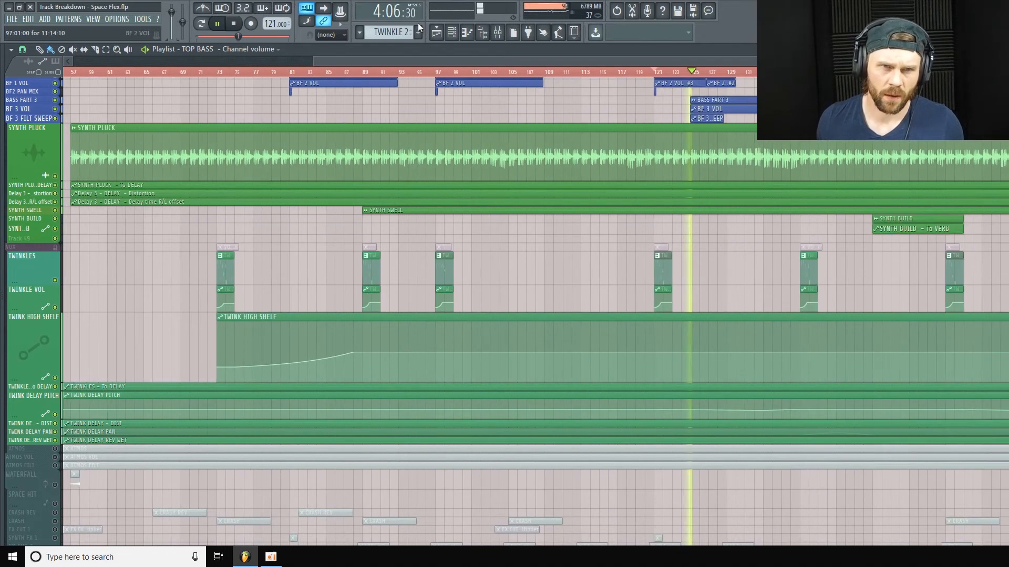
key("space")
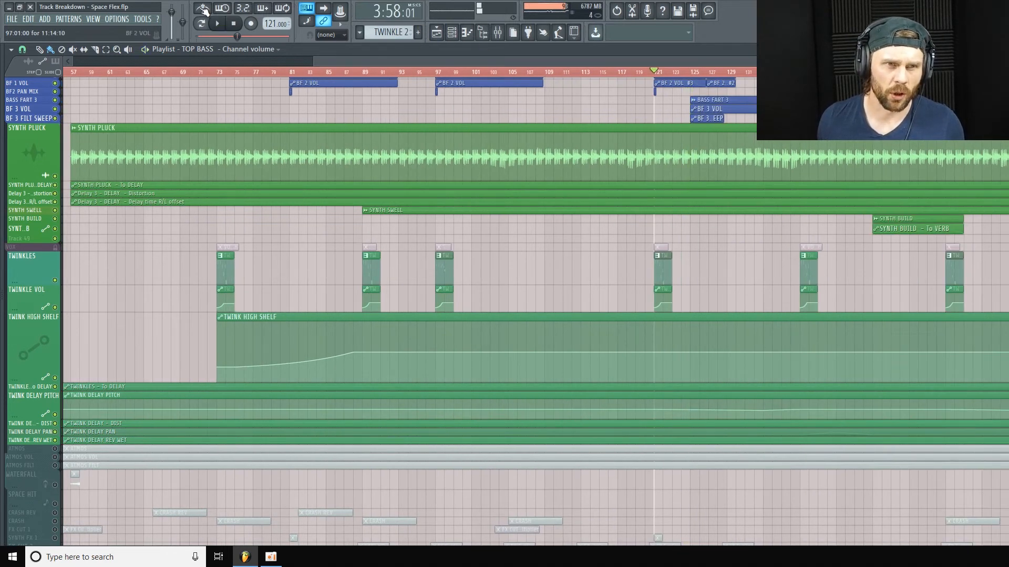
left_click(233, 23)
Find the TWINKLES channel among the channels and open its notes for pattern TWINKLE 2 in the piano roll
left_click(497, 32)
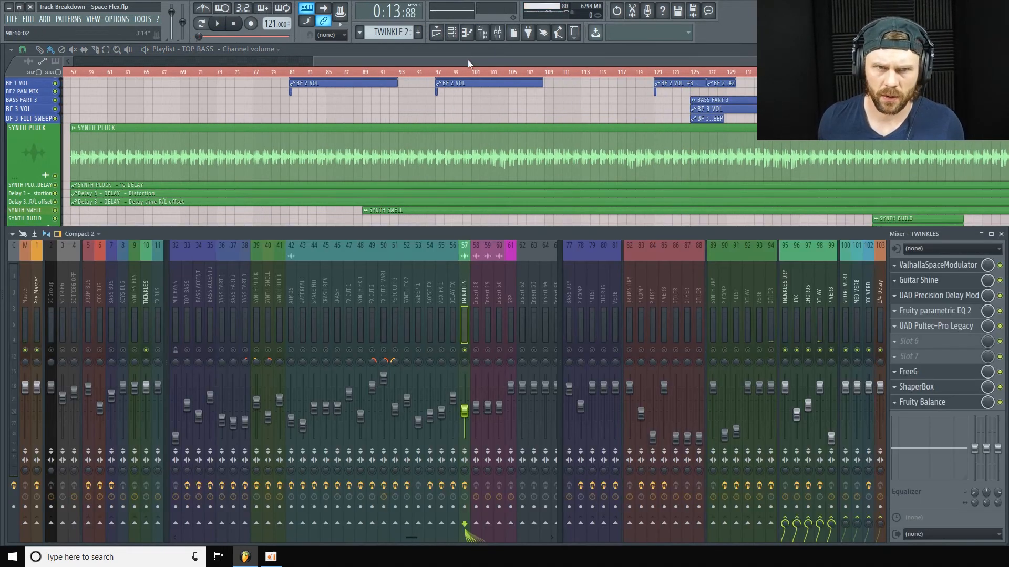
left_click(453, 32)
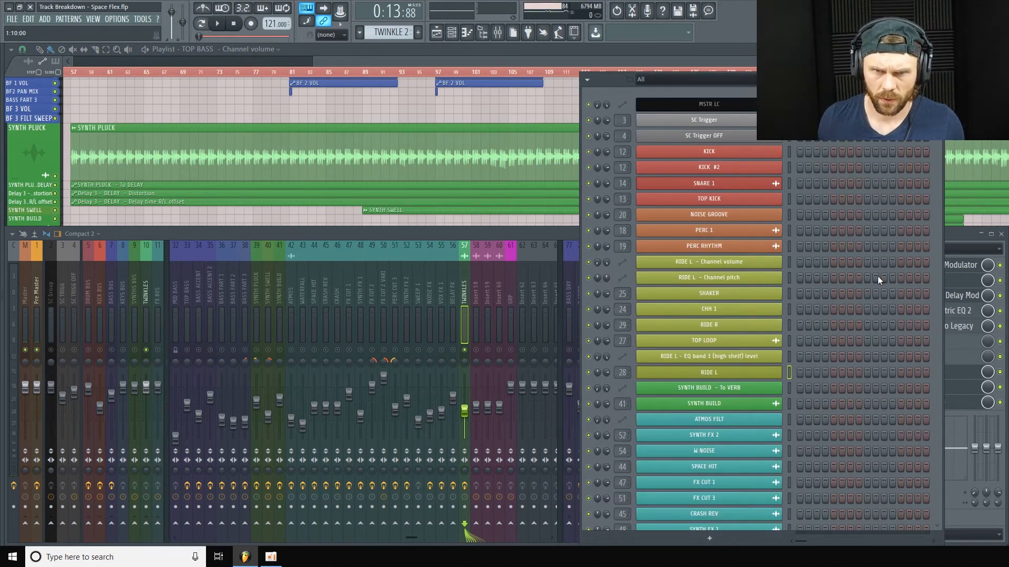
scroll(878, 275, "down", 6)
scroll(876, 274, "down", 12)
scroll(849, 292, "down", 7)
right_click(783, 409)
left_click(803, 415)
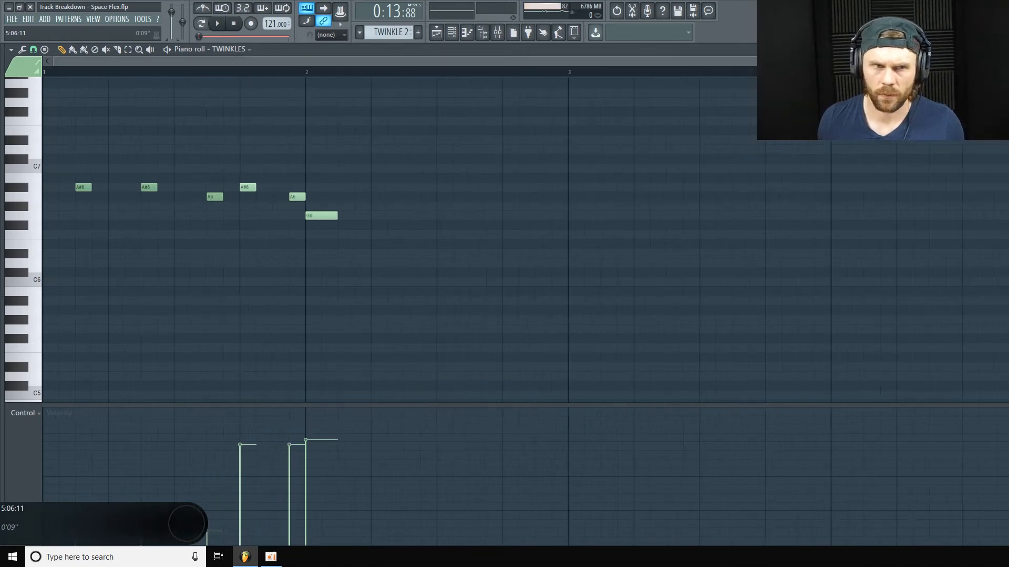
Enlarge the velocity lane and compare the TWINKLES notes across patterns TWINKLE 1 to TWINKLE 4
left_click_drag(533, 403, 531, 310)
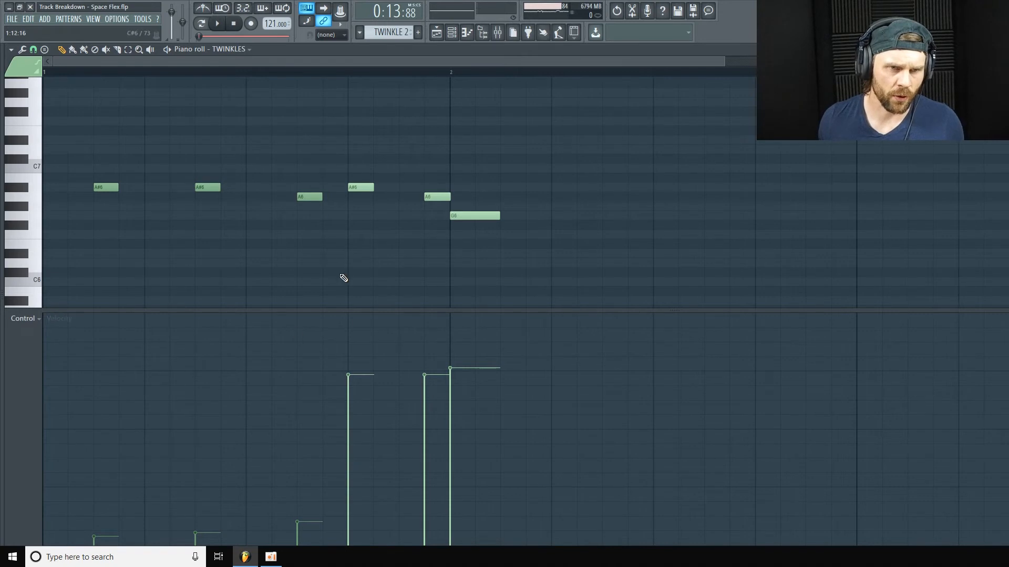
left_click_drag(380, 311, 381, 315)
scroll(399, 33, "down", 2)
scroll(391, 32, "up", 1)
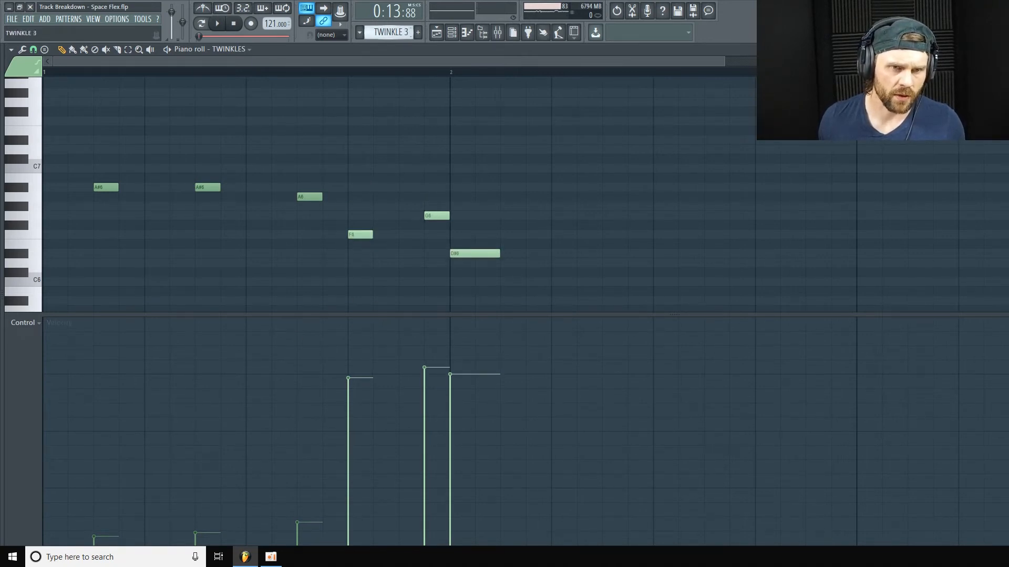
scroll(389, 32, "up", 2)
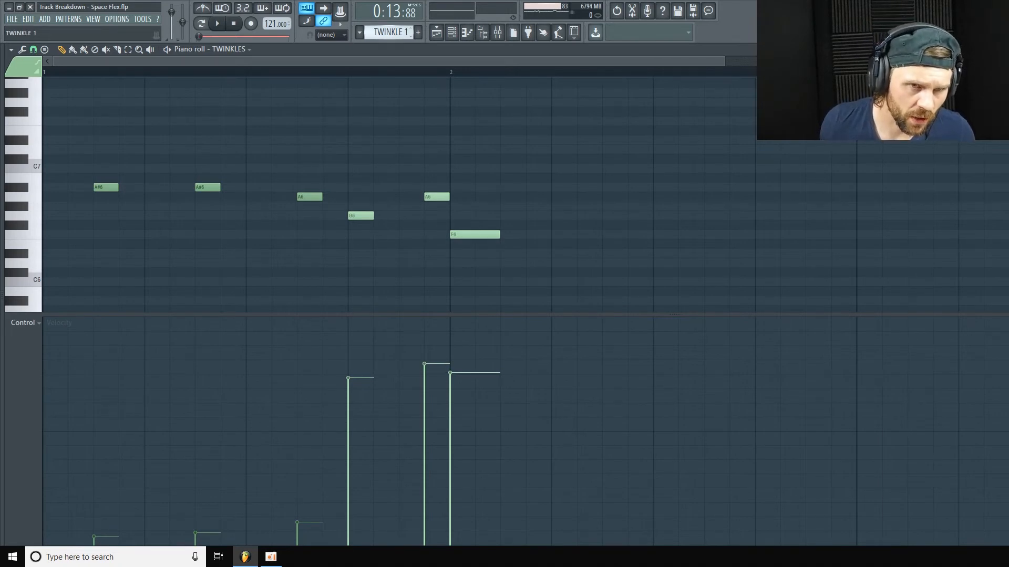
scroll(391, 32, "down", 3)
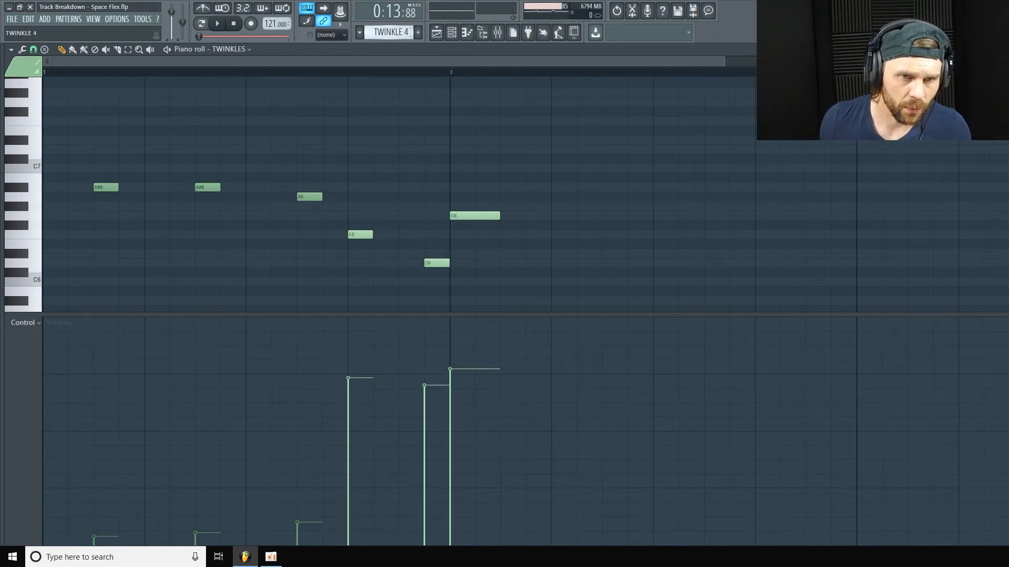
scroll(390, 32, "up", 2)
Return to the playlist, reduce the height of the TWINK HIGH SHELF track and enlarge the SYNTH SWELL track
left_click(451, 33)
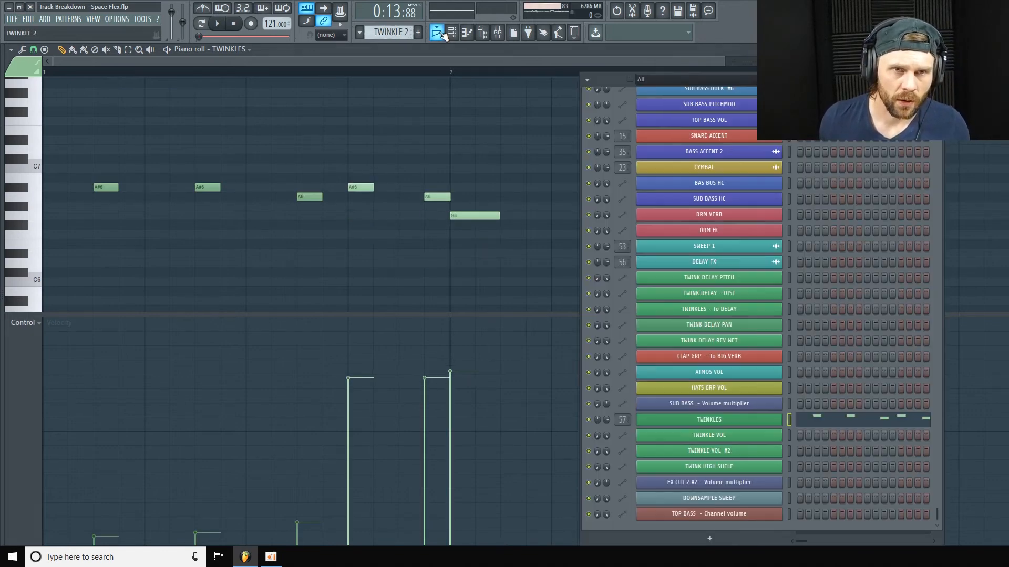
left_click(436, 32)
left_click_drag(28, 378, 45, 343)
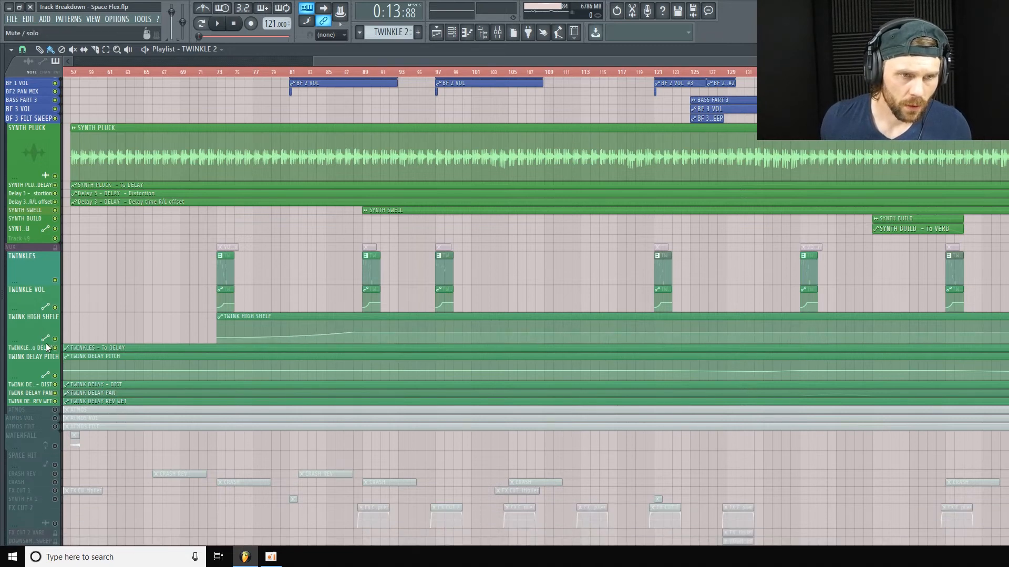
scroll(536, 301, "right", 5)
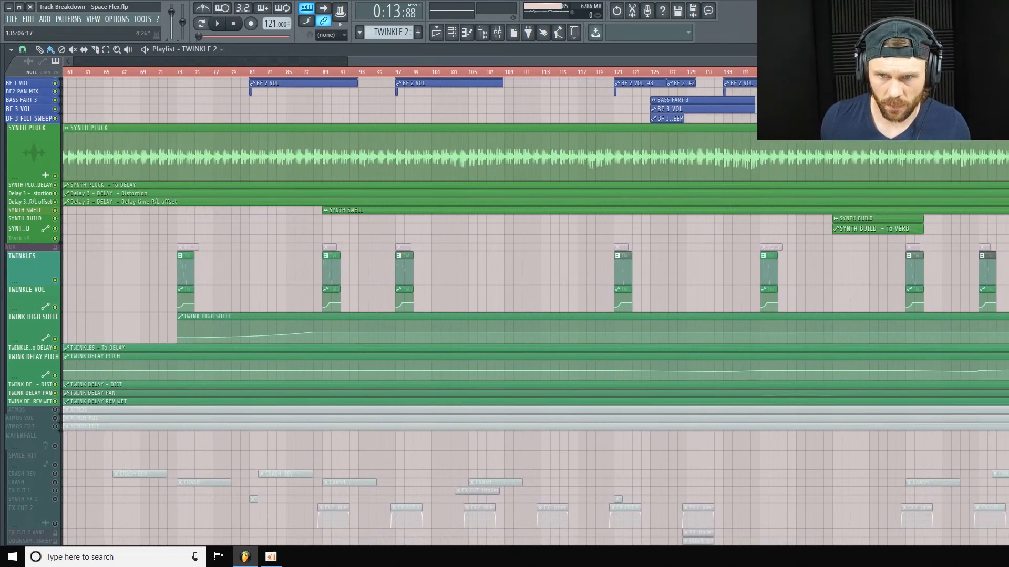
scroll(582, 79, "down", 5)
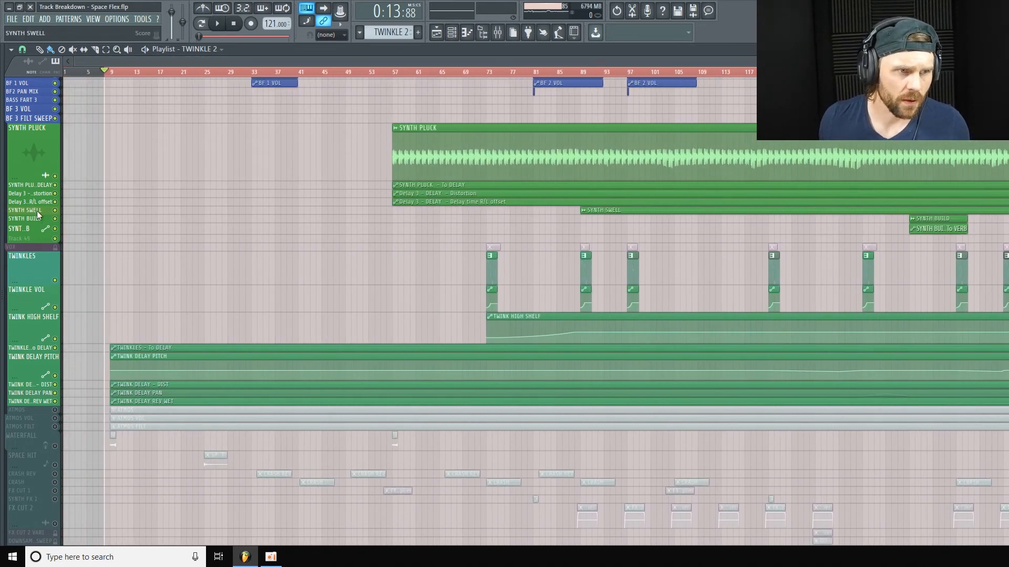
mouse_move(35, 215)
left_mouse_down()
mouse_move(35, 251)
mouse_move(35, 233)
left_mouse_up()
Solo SYNTH SWELL and play it from bar 88, selecting its mixer track to show its effects
left_click_drag(610, 78, 577, 79)
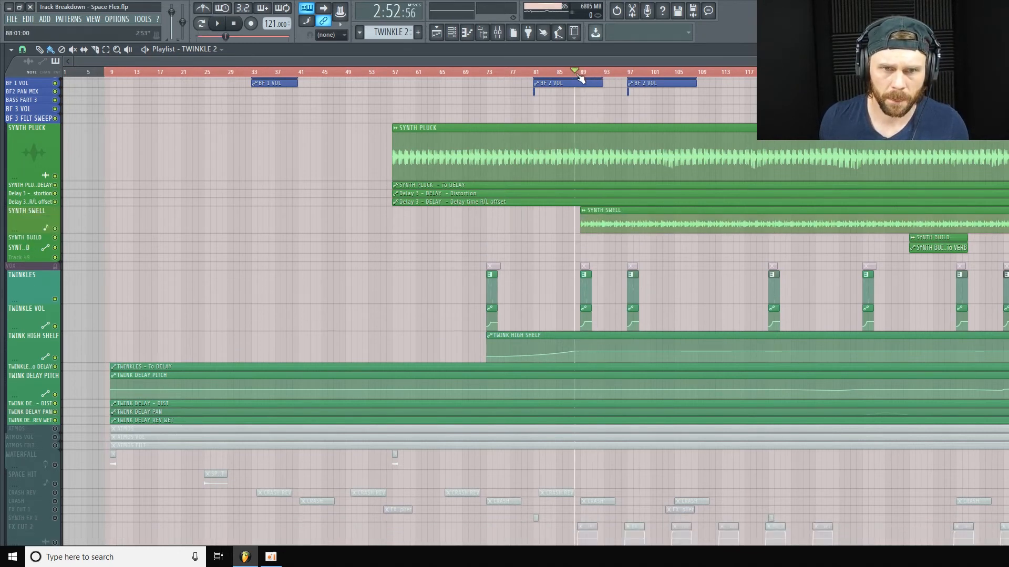
left_click(497, 33)
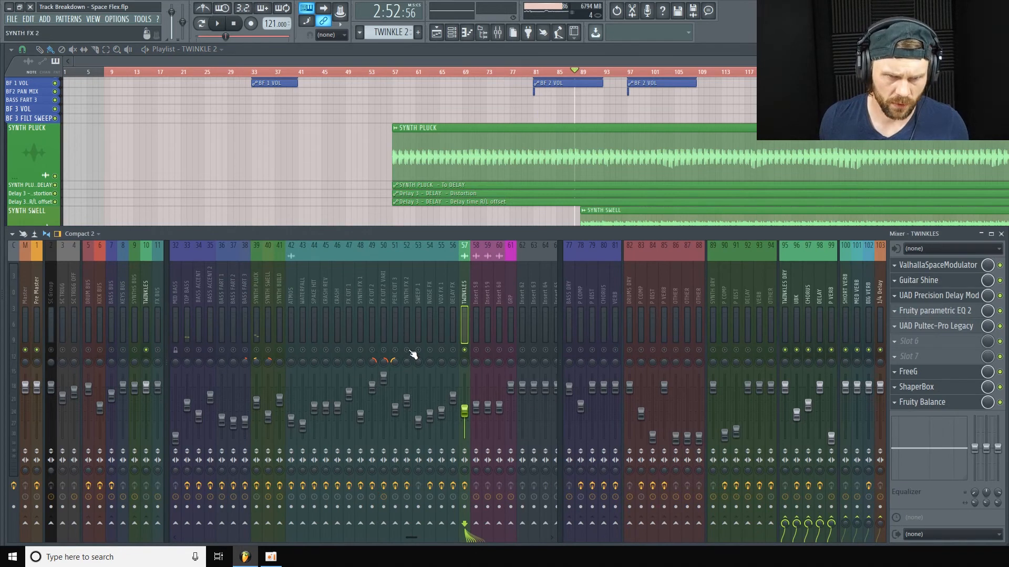
key("F9")
key("space")
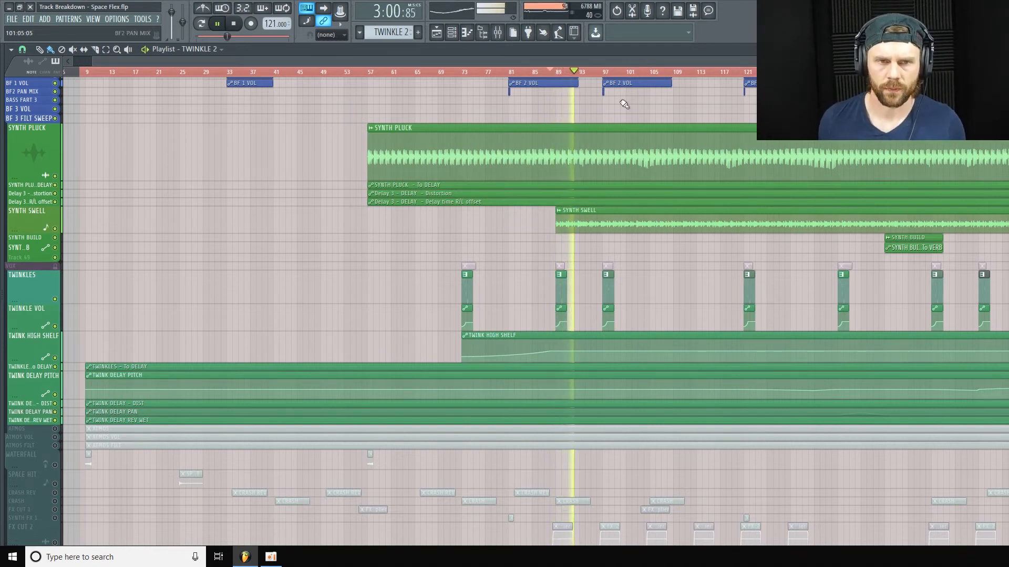
left_click(505, 40)
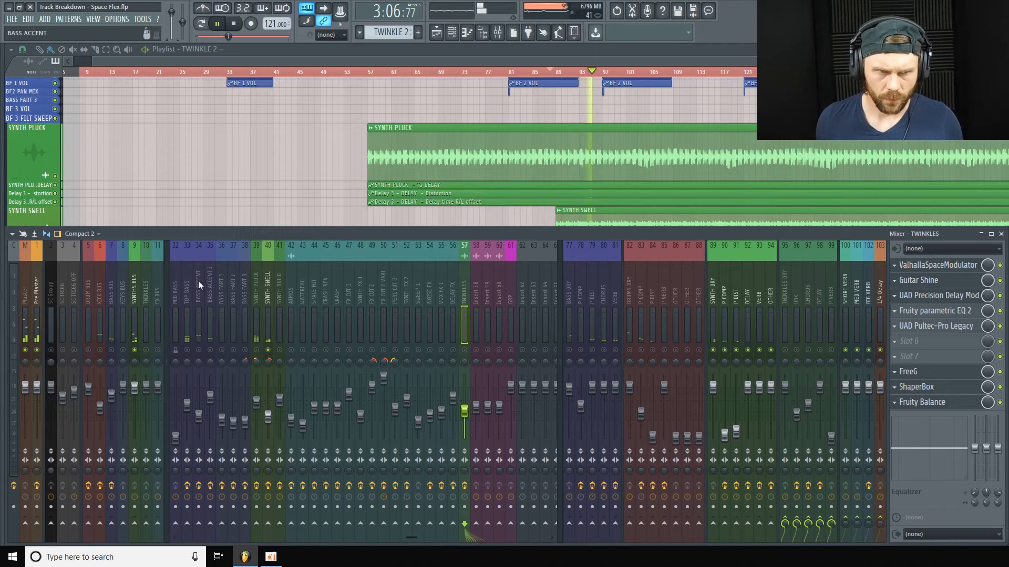
left_click(270, 300)
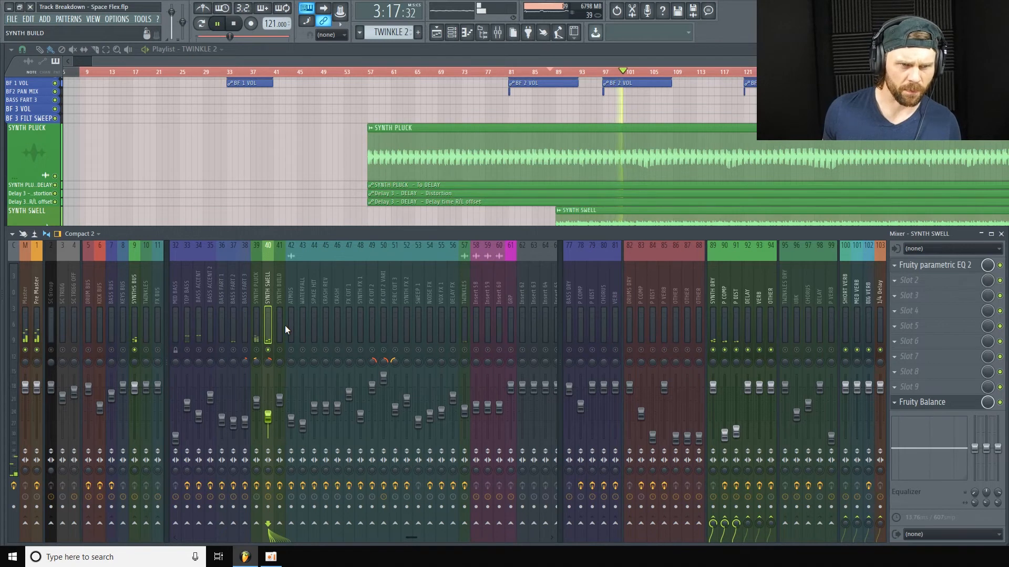
key("space")
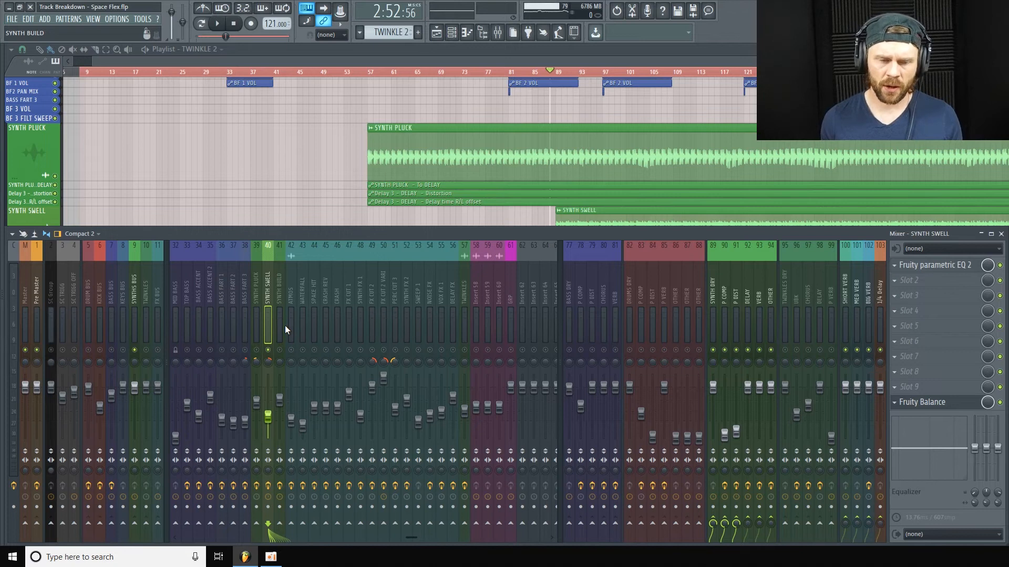
Unmute SYNTH PLUCK alongside SYNTH SWELL in the mixer and play both from bar 88
left_click(257, 350)
key("space")
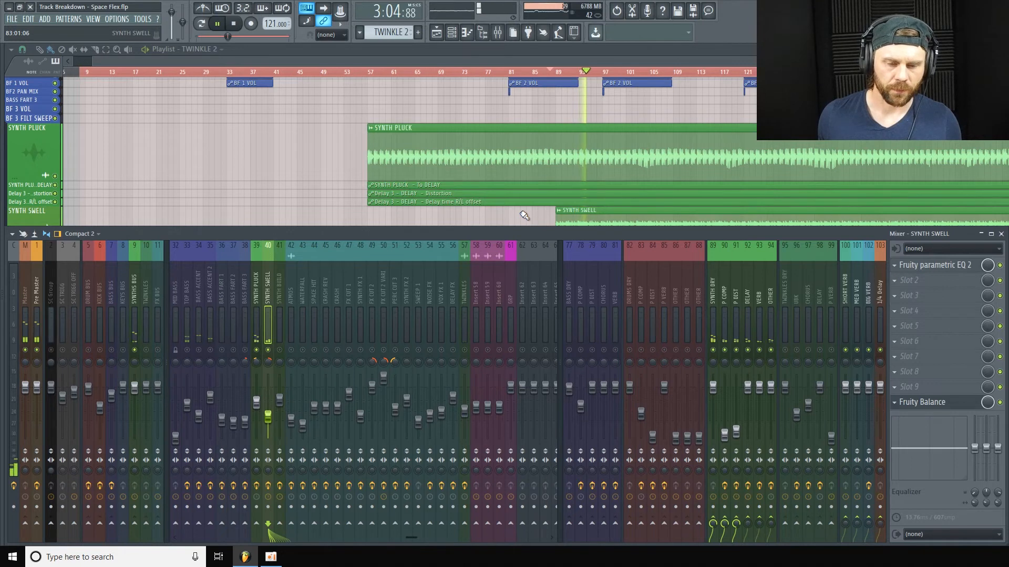
key("space")
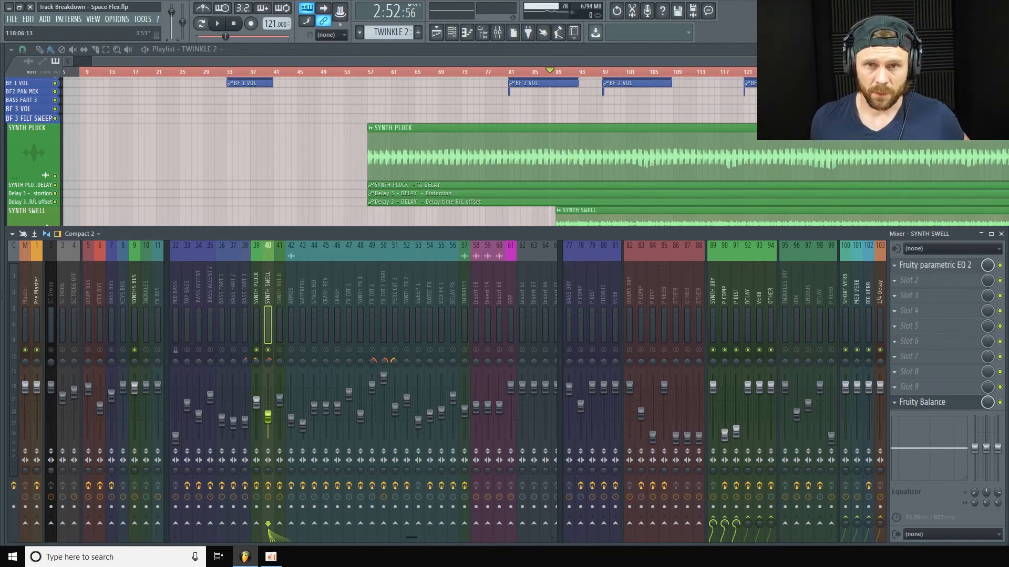
Return to the playlist and enlarge the SYNTH SWELL track
key("F9")
scroll(491, 182, "right", 3)
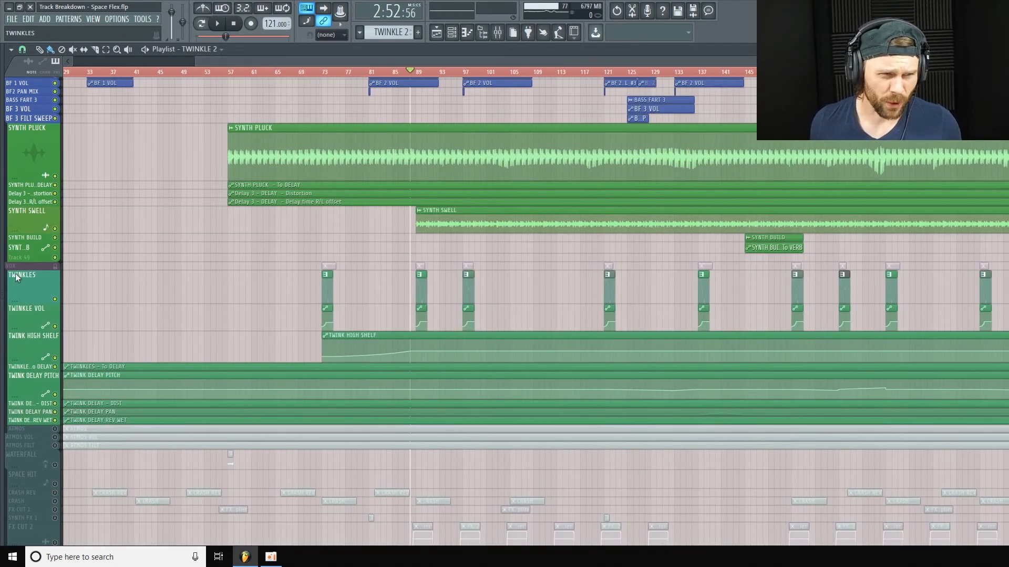
left_click_drag(26, 231, 153, 272)
scroll(153, 272, "right", 2)
scroll(694, 91, "up", 3)
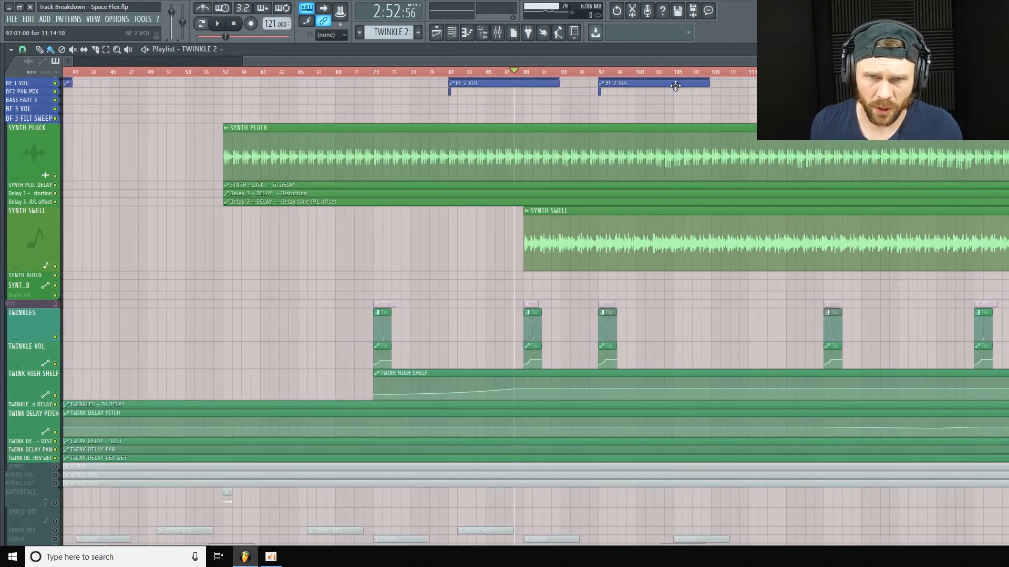
Play the arrangement from bar 89 and mute the SYNTH PLUCK track to hear SYNTH SWELL alone, then stop playback
scroll(444, 115, "right", 1)
left_click(499, 75)
key("space")
left_click(62, 177)
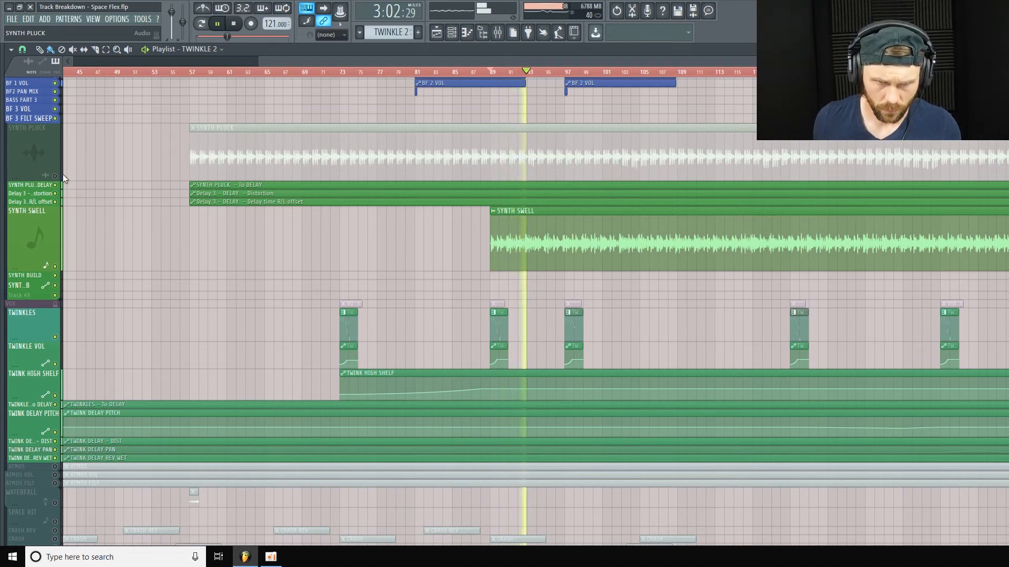
scroll(273, 200, "up", 3)
scroll(153, 319, "down", 2)
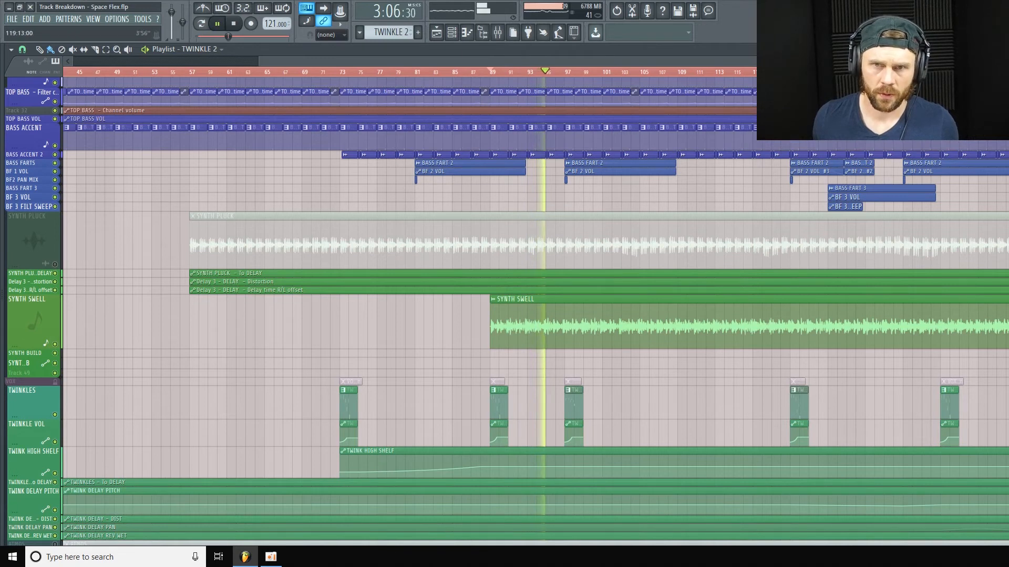
scroll(614, 247, "down", 1, "ctrl")
scroll(589, 293, "up", 1)
scroll(589, 294, "up", 9)
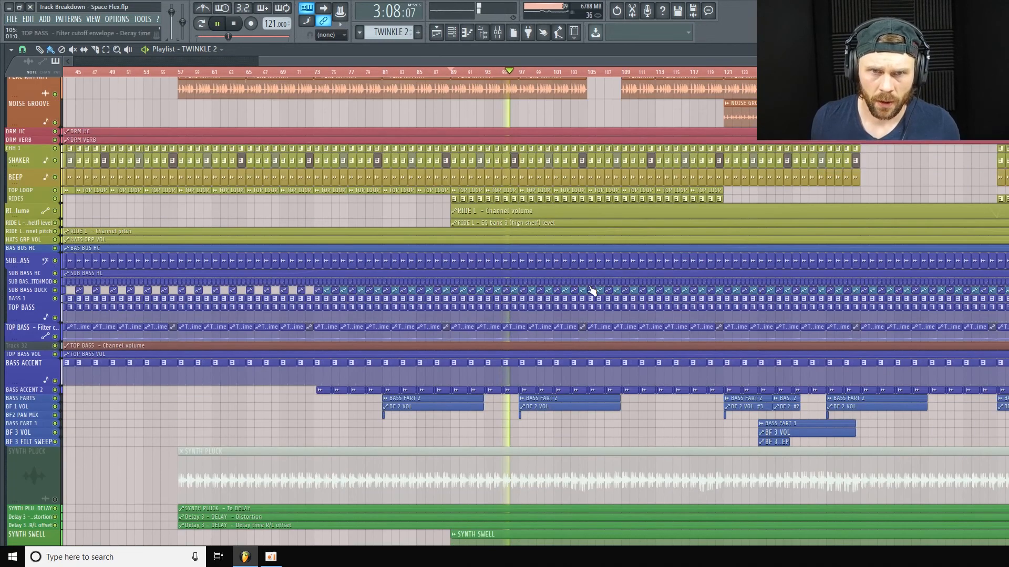
key("space")
Move the playback position to bar 121 and play SYNTH SWELL from there with SYNTH PLUCK still muted
scroll(487, 268, "down", 1)
scroll(468, 308, "down", 8)
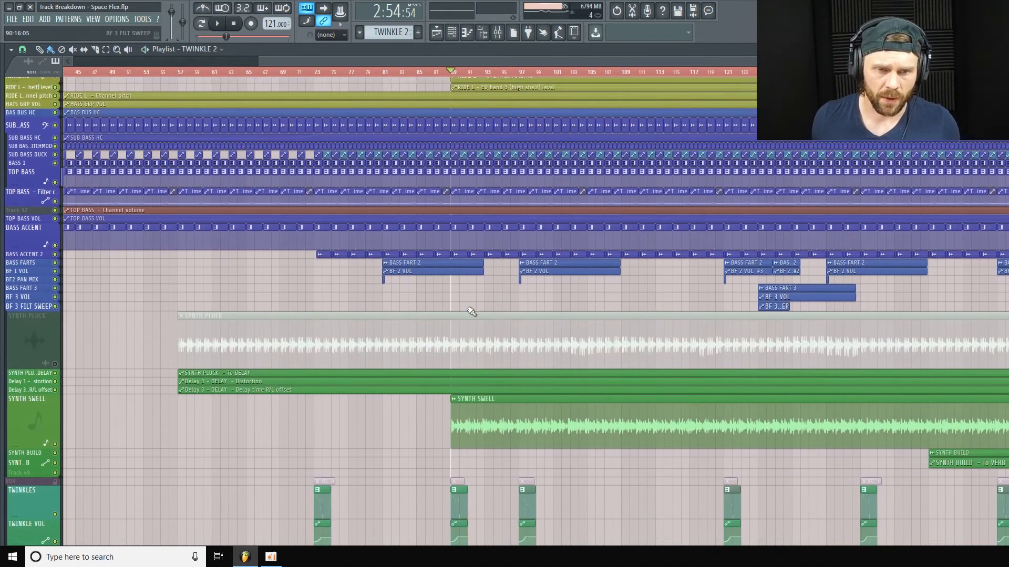
scroll(536, 263, "up", 4)
scroll(537, 263, "up", 3)
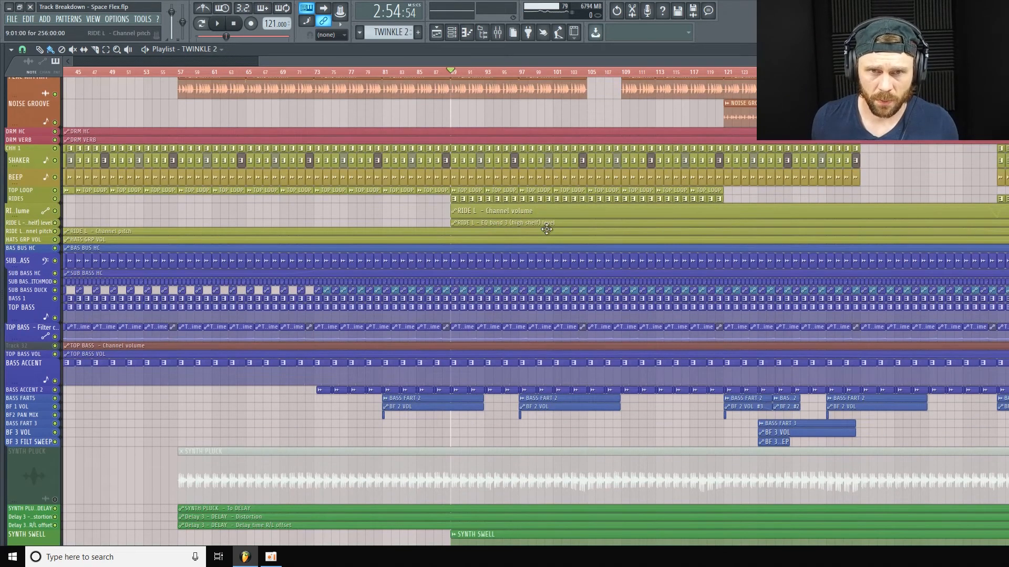
scroll(537, 262, "up", 3)
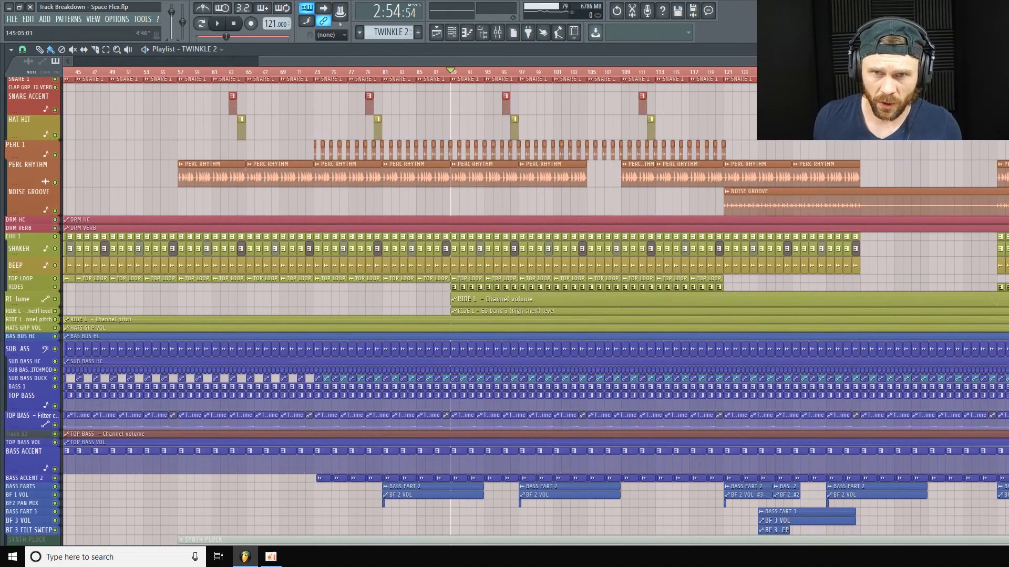
left_click(743, 61)
scroll(609, 70, "up", 4)
left_click_drag(607, 70, 470, 87)
scroll(289, 435, "down", 15)
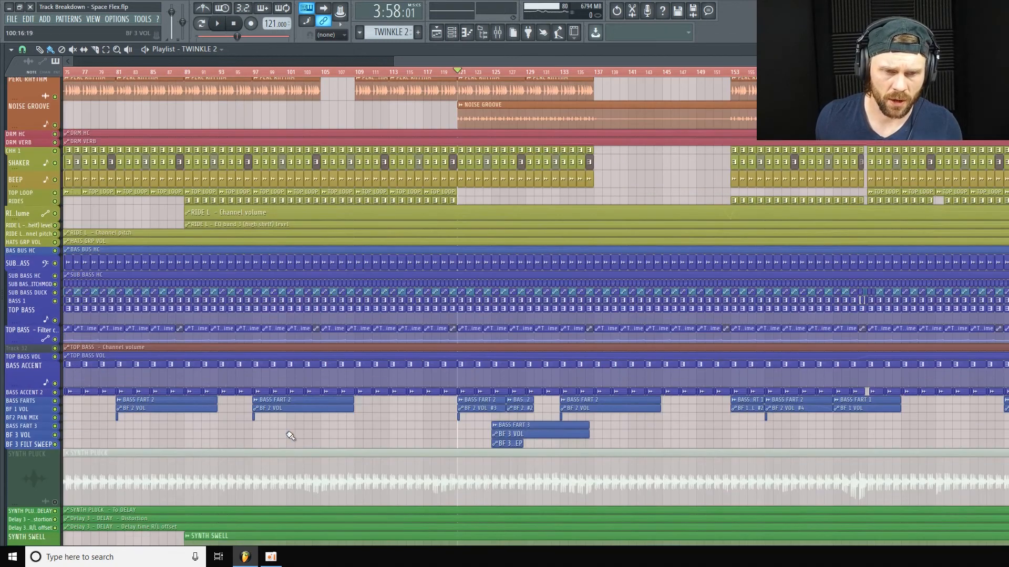
scroll(34, 356, "down", 1)
mouse_move(22, 290)
left_mouse_down()
mouse_move(22, 269)
mouse_move(22, 284)
left_mouse_up()
key("space")
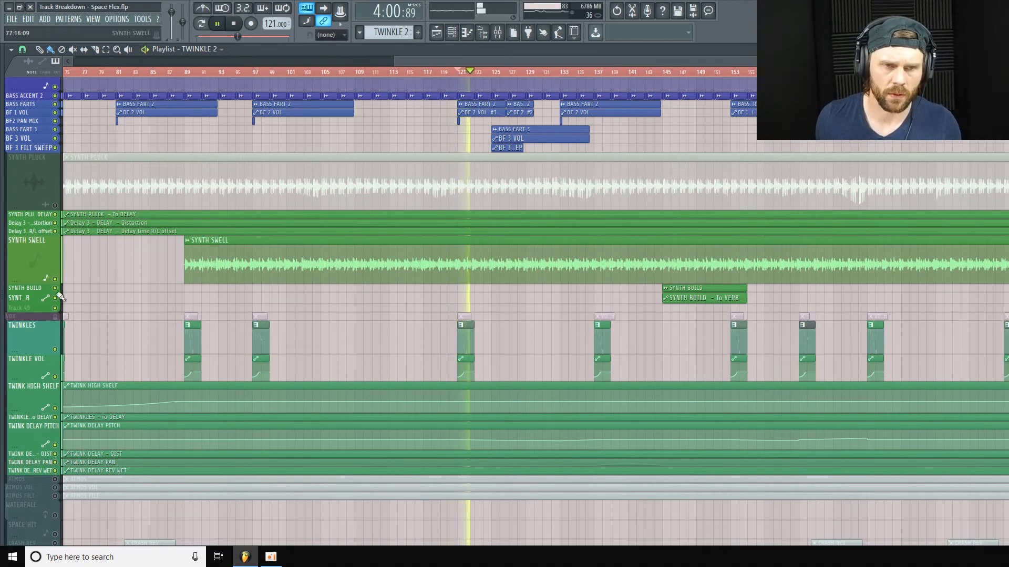
Enlarge the SYNTH SWELL track, stop playback and reduce the height of the SYNTH PLUCK track
left_click_drag(31, 285, 29, 298)
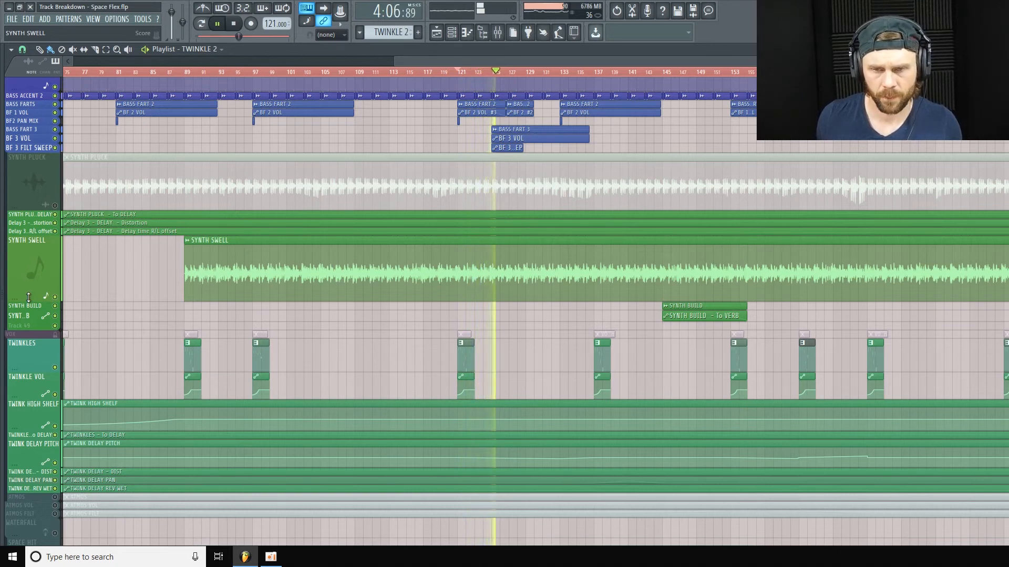
key("space")
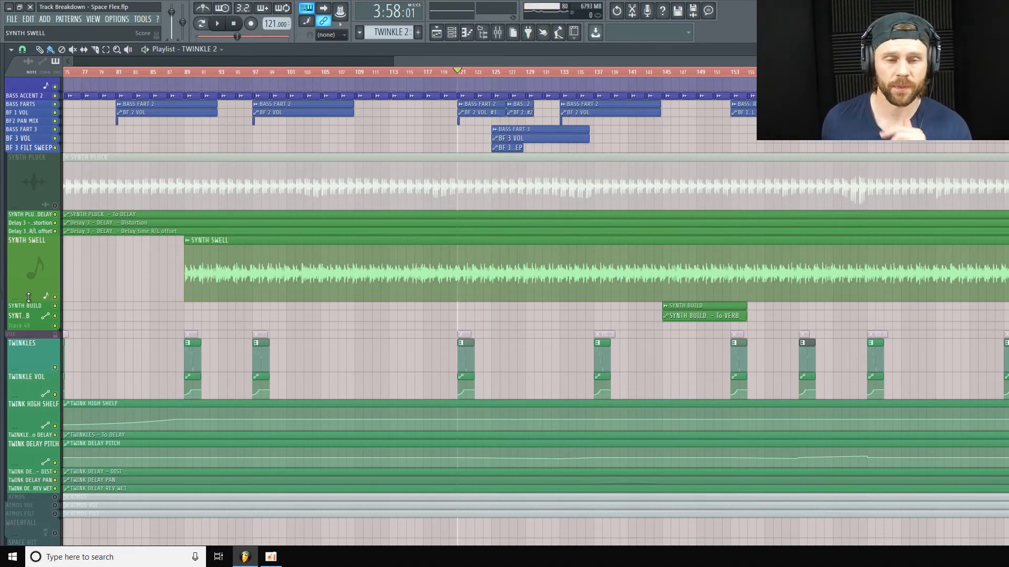
left_click_drag(50, 209, 51, 188)
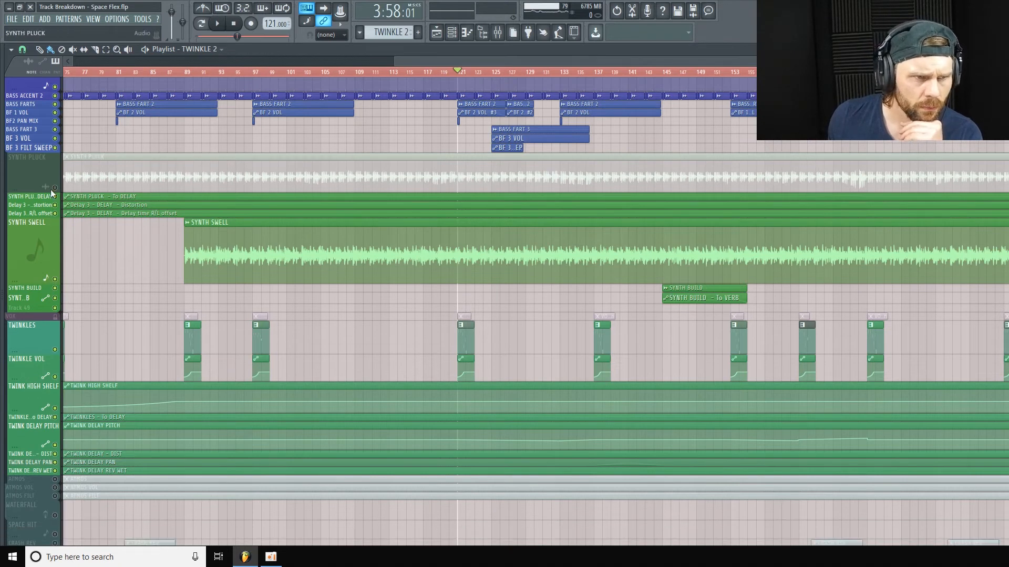
Unmute all playlist tracks, including SYNTH PLUCK, and re-enable every track in the mixer
left_click(55, 187, "ctrl")
left_click(54, 188, "ctrl")
left_click(497, 32)
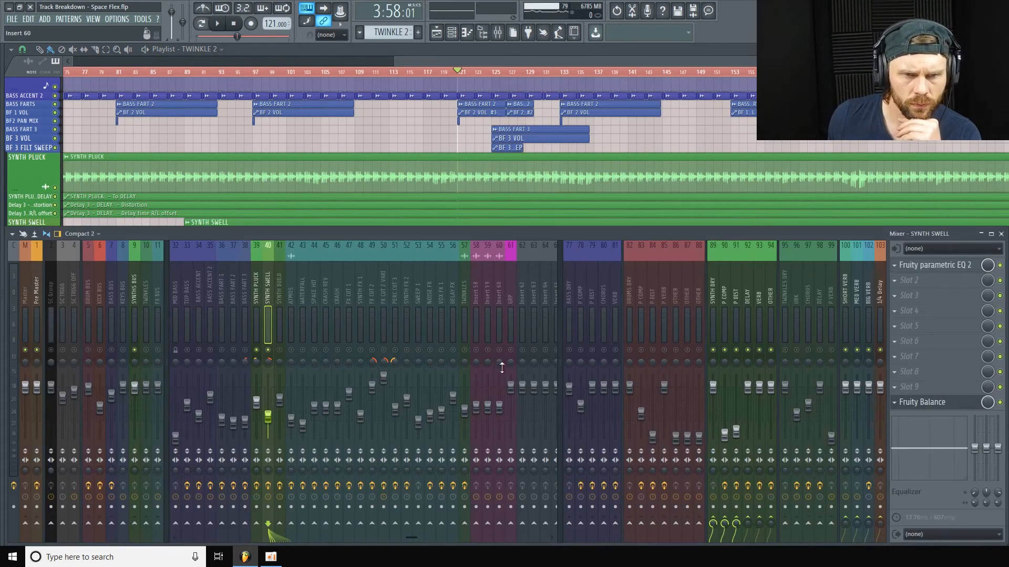
left_click(326, 351, "ctrl")
left_click(327, 351, "ctrl")
Play the full mix from bar 121 in the playlist, then stop playback and reset the song position to the start
key("space")
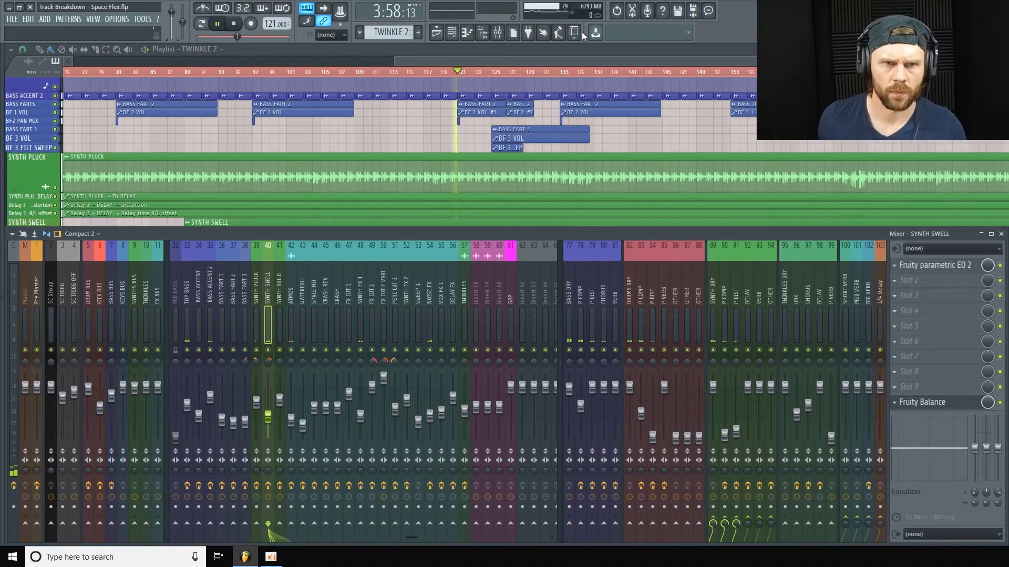
key("F9")
scroll(235, 250, "up", 5)
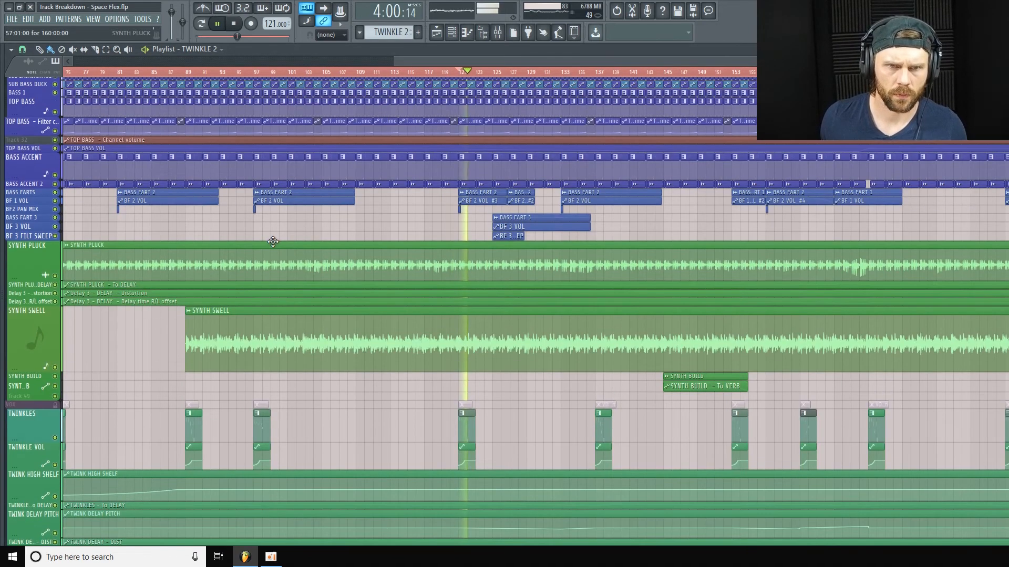
scroll(273, 242, "up", 1)
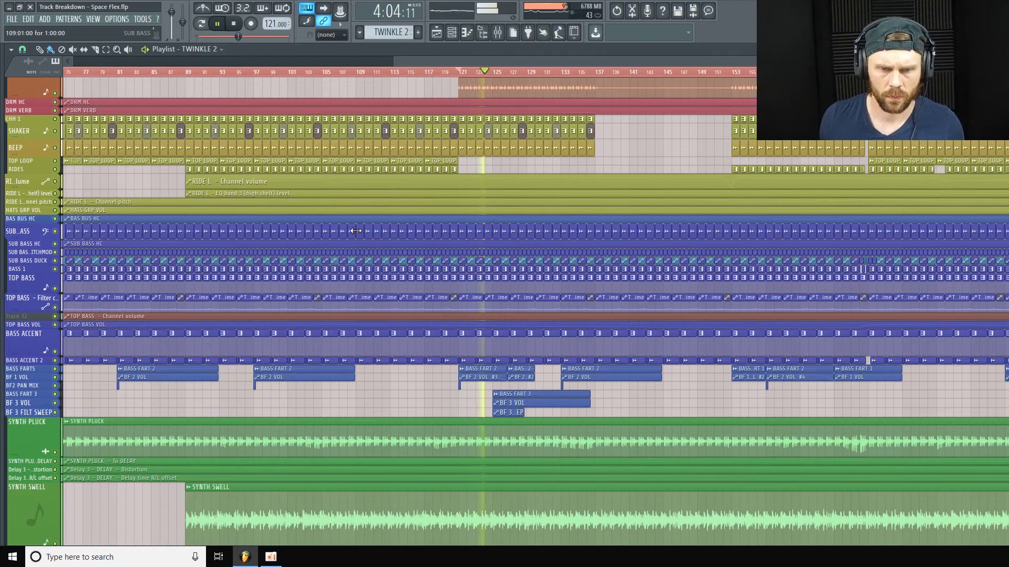
scroll(353, 229, "down", 1)
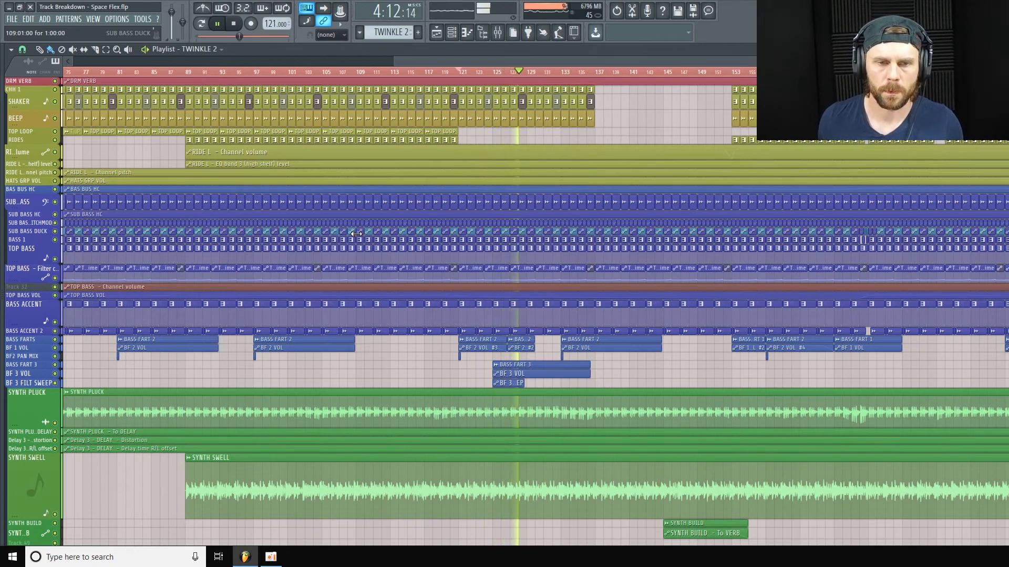
scroll(335, 298, "up", 2)
scroll(335, 298, "up", 3)
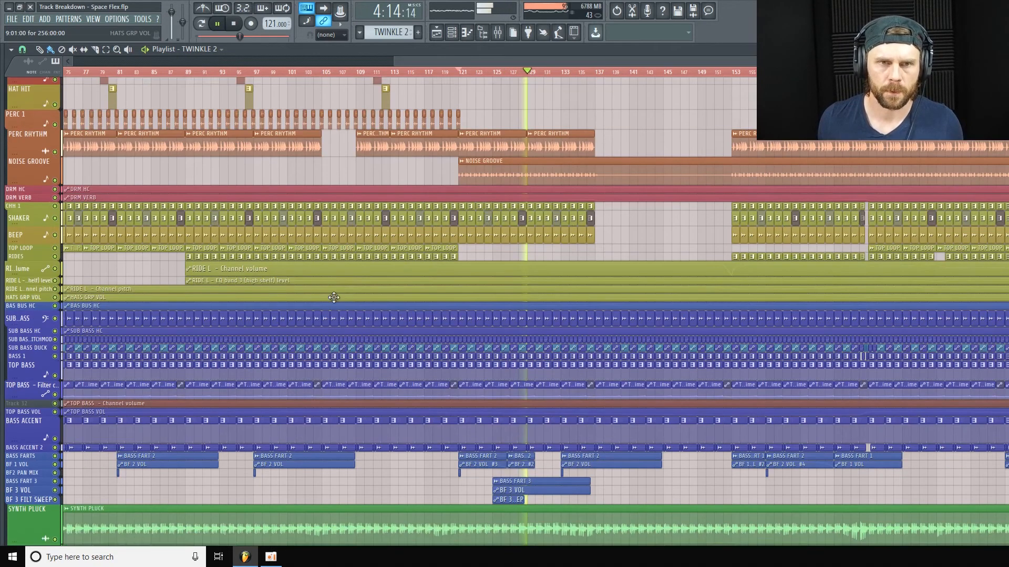
key("space")
scroll(334, 304, "down", 9)
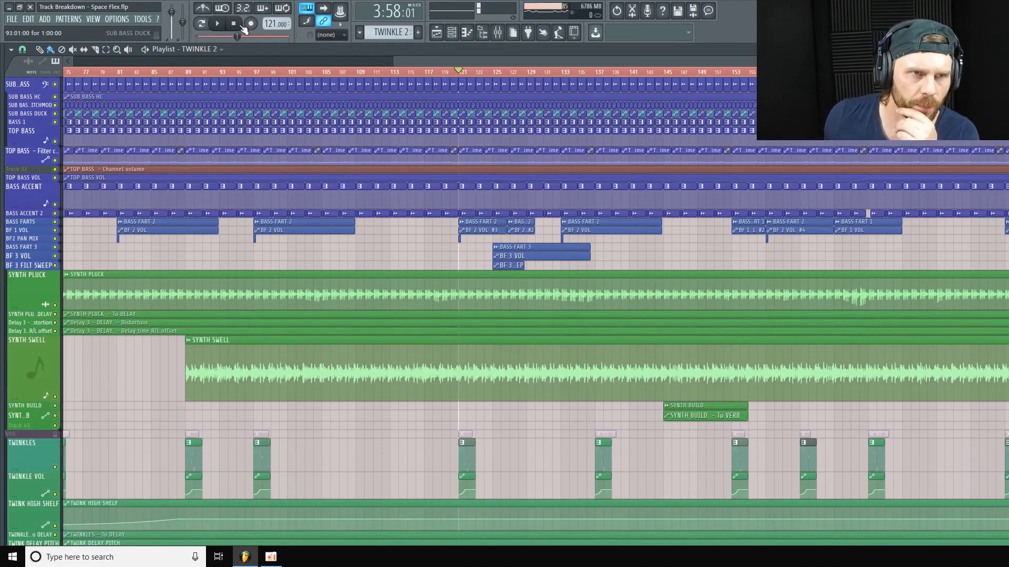
left_click(240, 25)
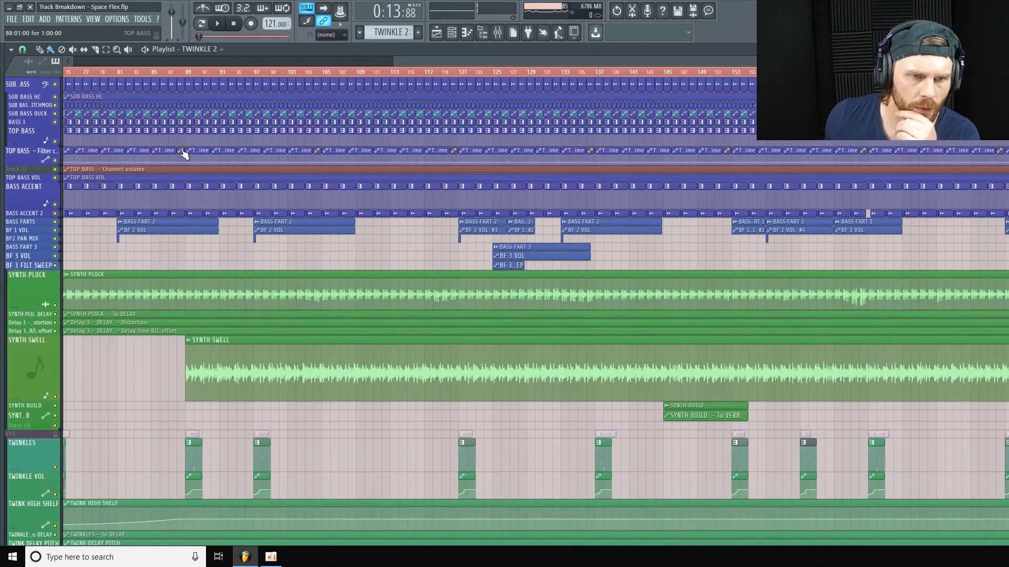
Inspect SYNTH SWELL's Fruity parametric EQ 2 low cut and mid-range notches, followed by its Fruity Balance settings, and close both plugins
left_click(498, 33)
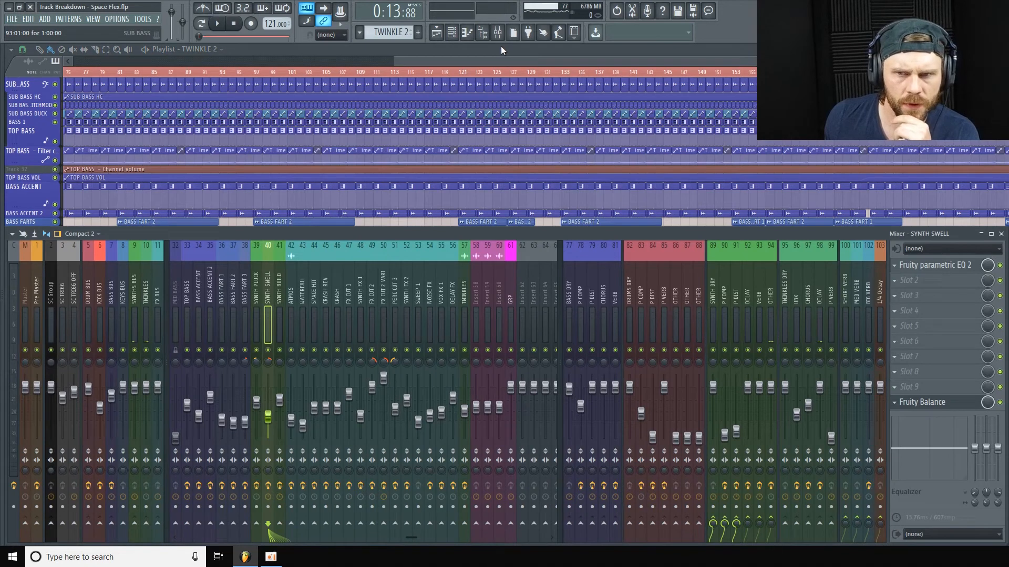
left_click(943, 272)
left_click_drag(689, 102, 620, 132)
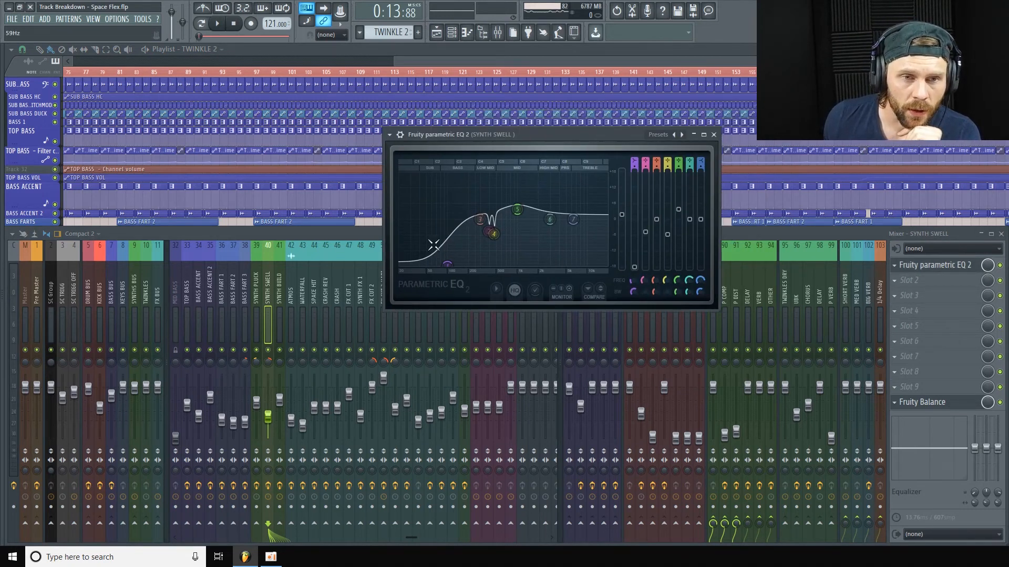
left_click_drag(556, 136, 543, 136)
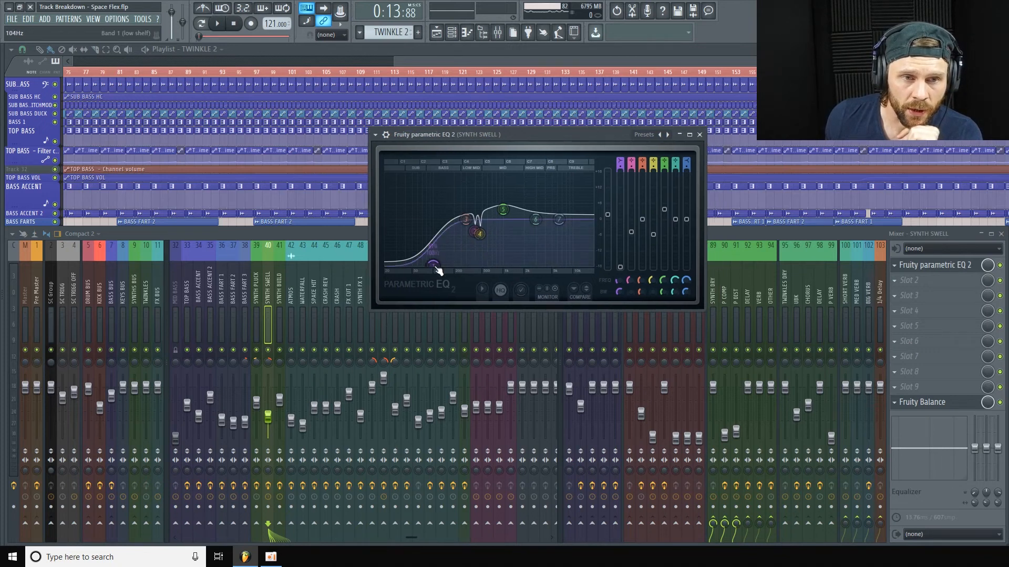
left_click_drag(444, 267, 405, 254)
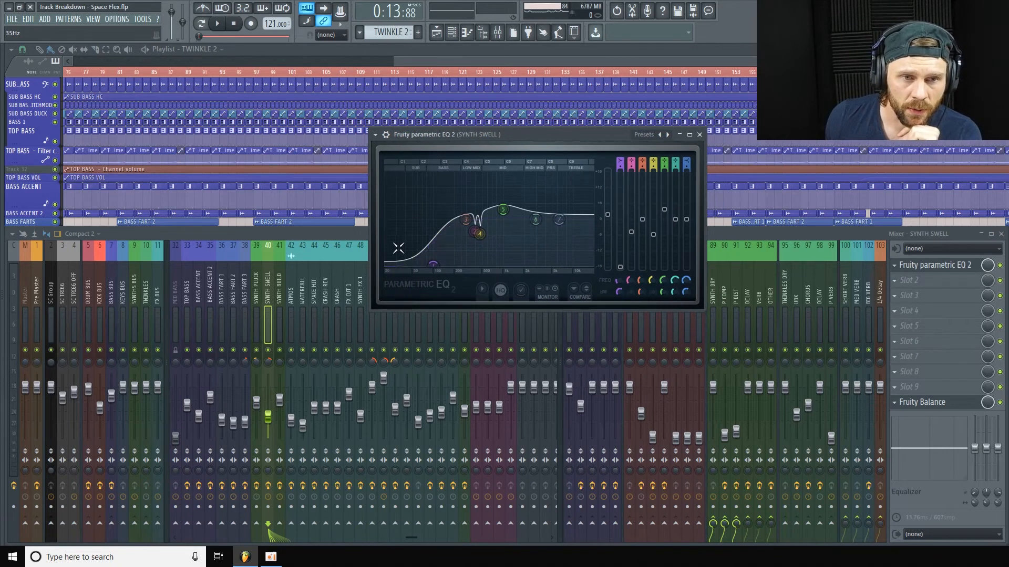
left_click_drag(475, 230, 480, 235)
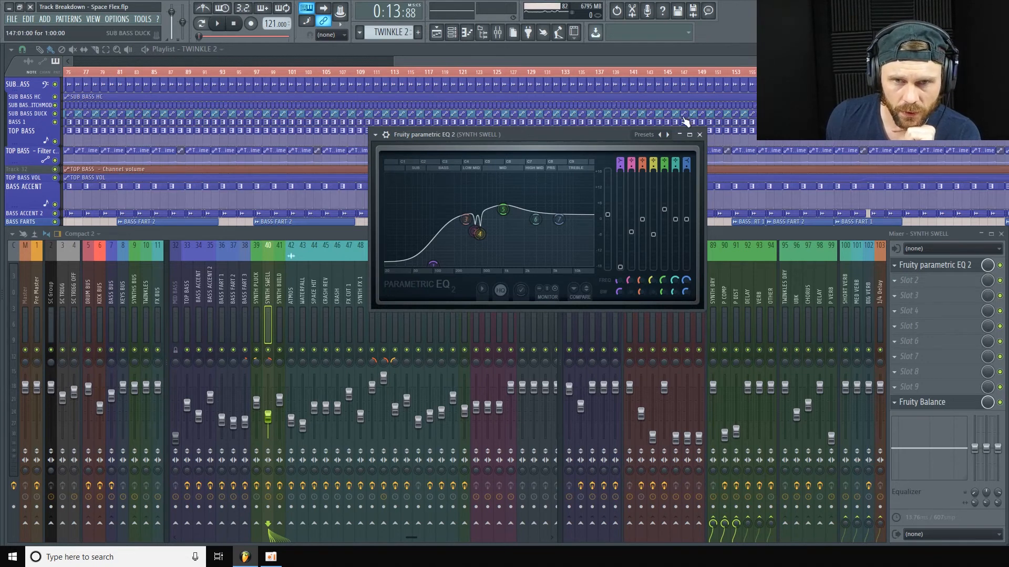
left_click(700, 135)
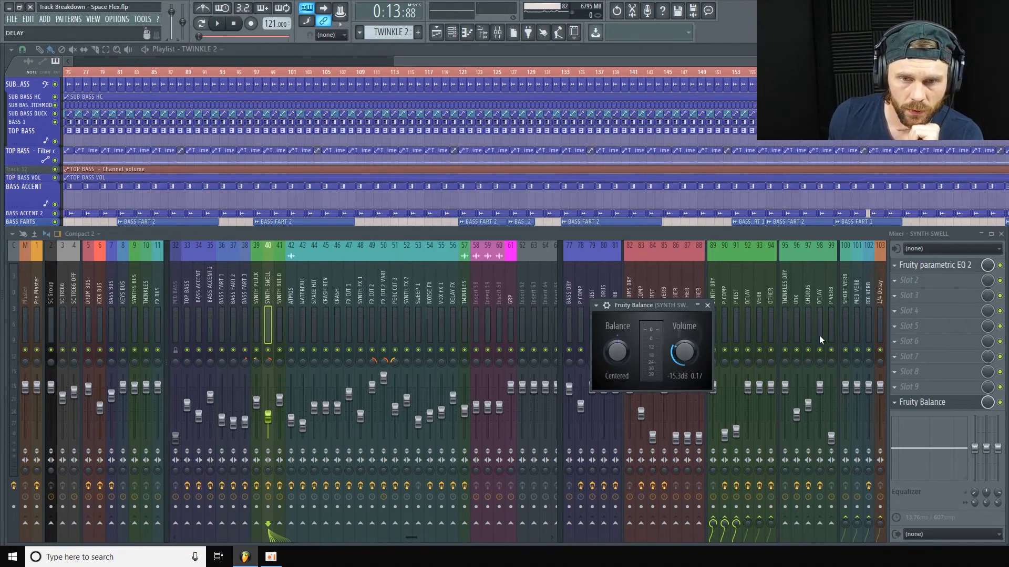
left_click(708, 305)
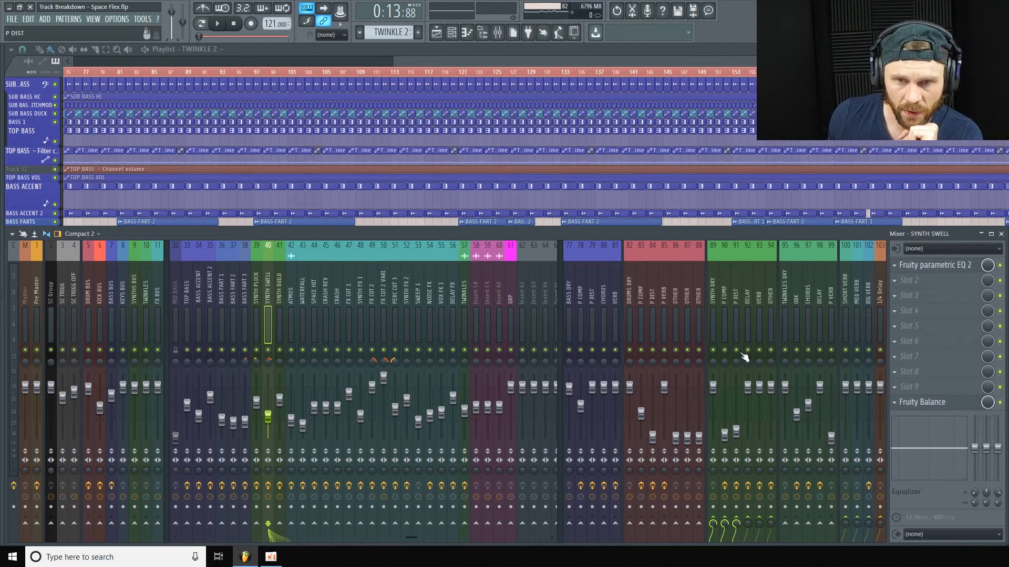
Select the SYNTH BUILD mixer track, then reduce the SYNTH SWELL track and enlarge the SYNTH BUILD track in the playlist
left_click(279, 274)
key("F9")
scroll(561, 56, "left", 10)
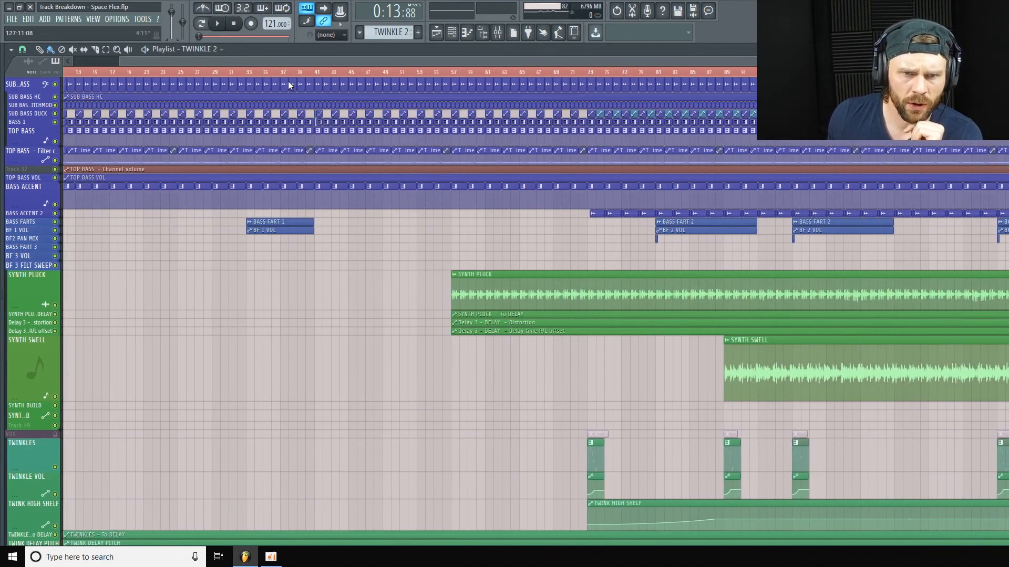
scroll(627, 413, "down", 3, "ctrl")
scroll(626, 412, "down", 5)
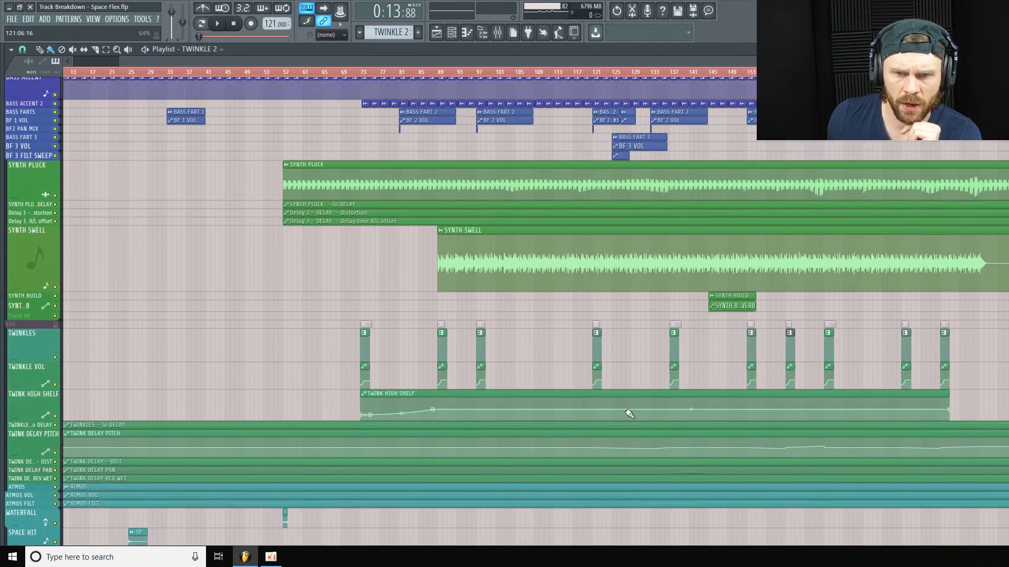
mouse_move(25, 284)
left_mouse_down()
mouse_move(7, 242)
mouse_move(32, 282)
left_mouse_up()
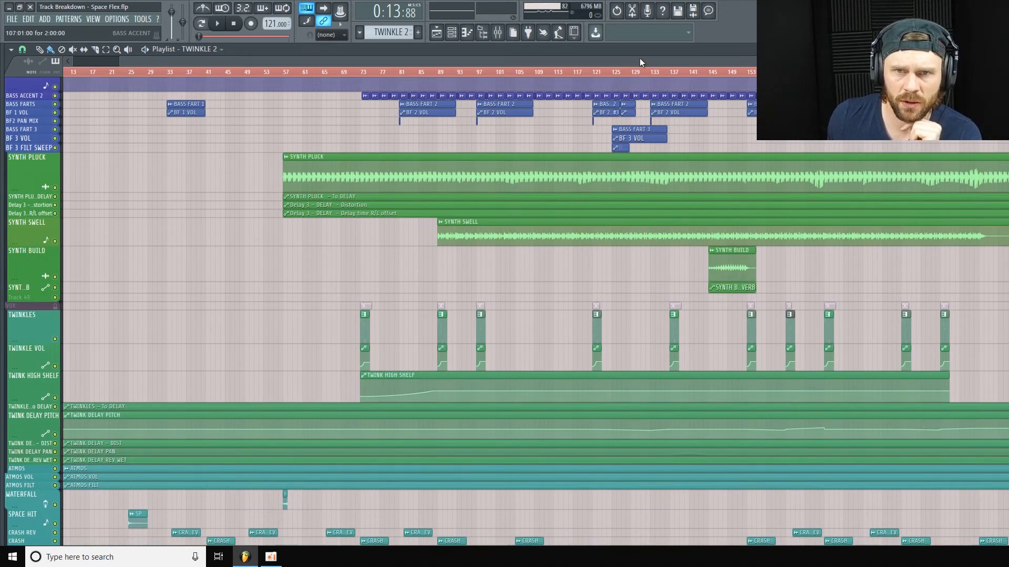
Zoom in on the SYNTH BUILD clip around bar 145 and slightly reduce its track height
scroll(641, 53, "right", 5)
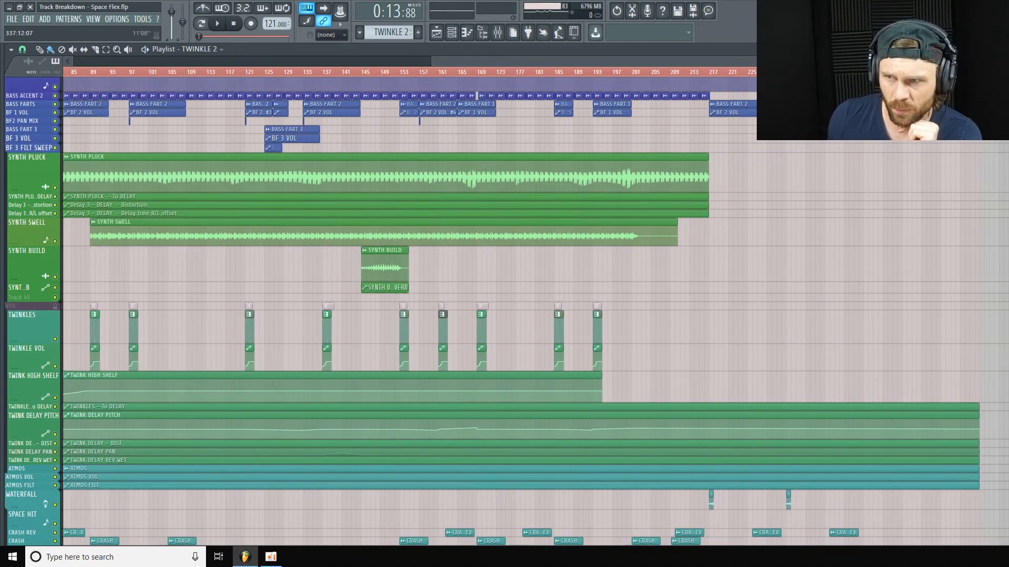
scroll(727, 61, "up", 3)
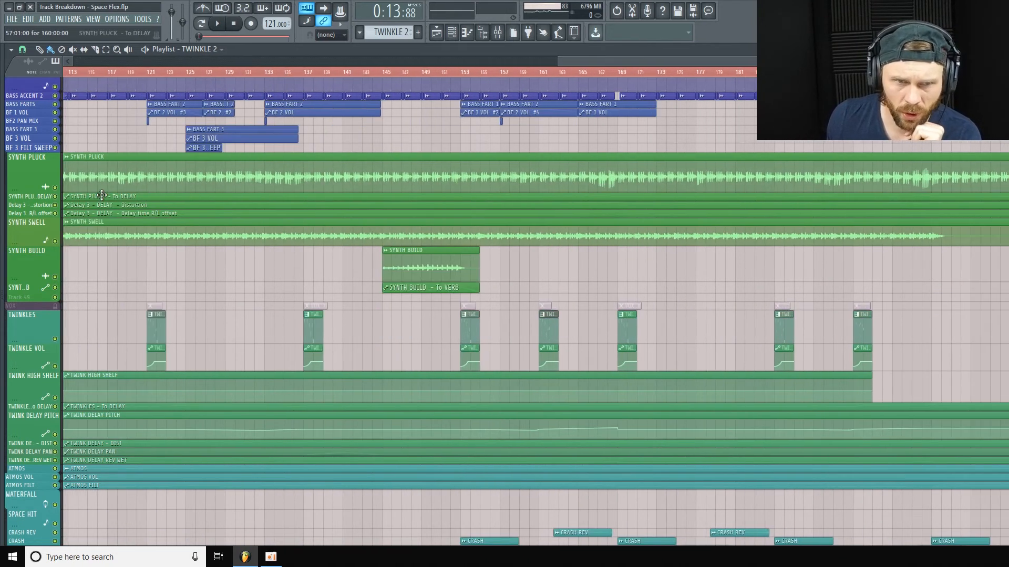
mouse_move(29, 282)
left_mouse_down()
mouse_move(28, 305)
mouse_move(23, 297)
left_mouse_up()
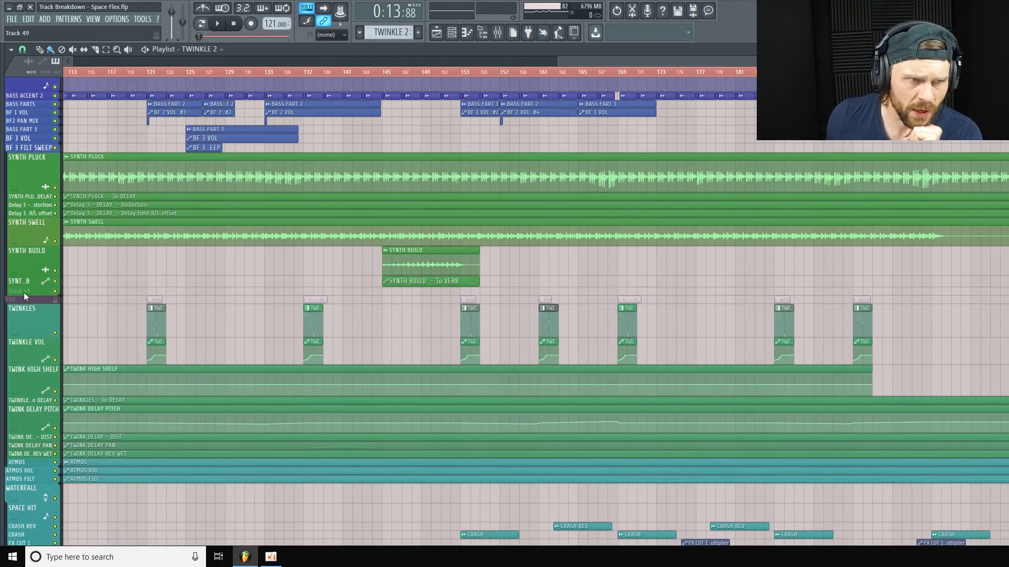
scroll(487, 84, "up", 10)
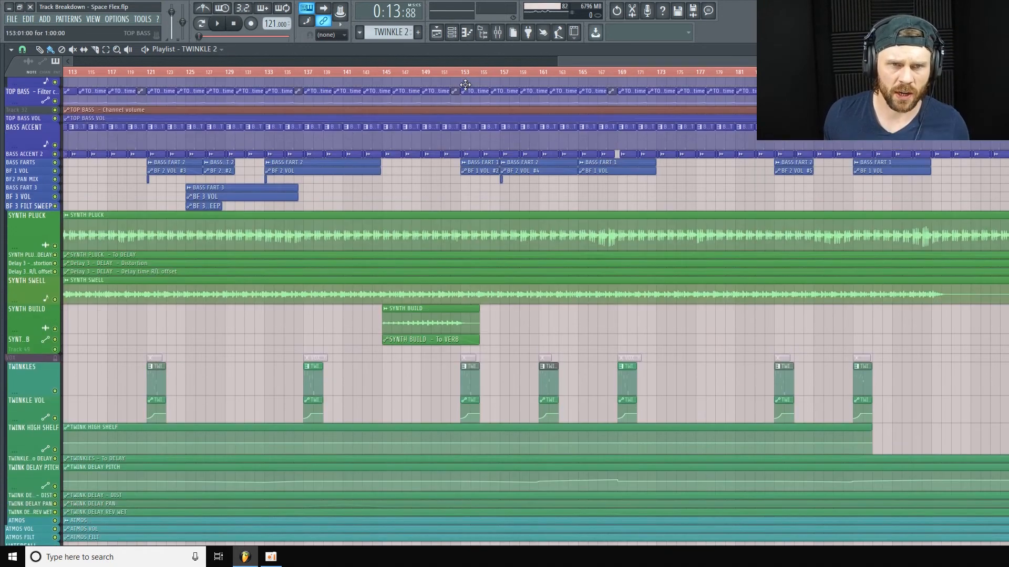
Play the full mix from around bar 149 while watching the mixer, then stop playback and reset the song position
scroll(468, 94, "up", 1)
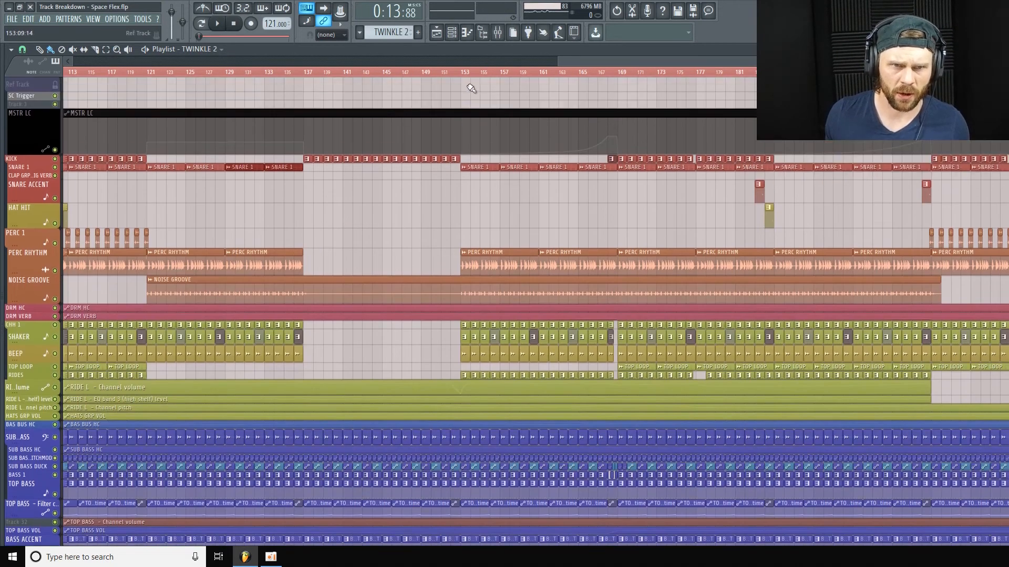
left_click_drag(444, 68, 421, 71)
scroll(472, 58, "down", 6)
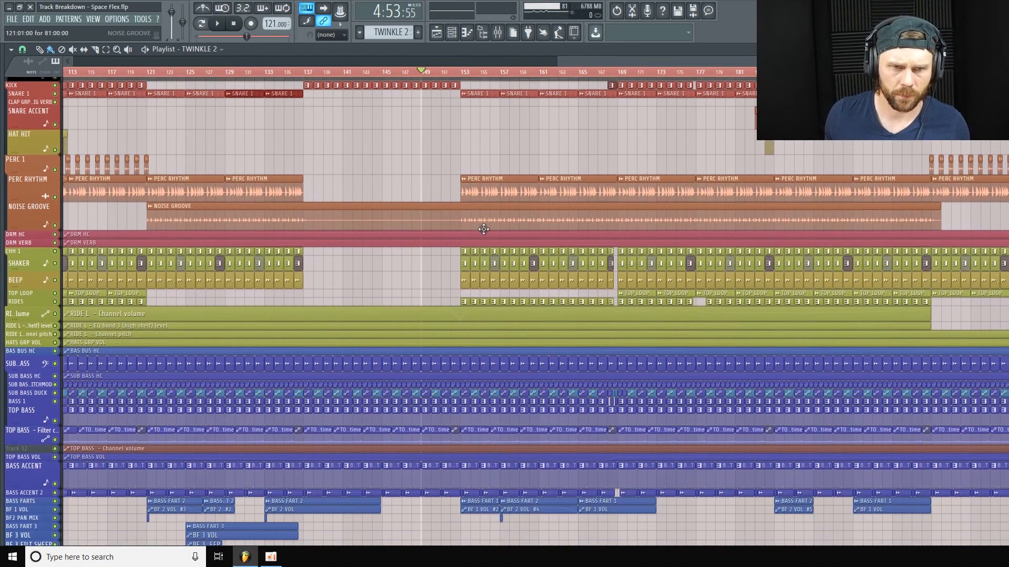
left_click(497, 33)
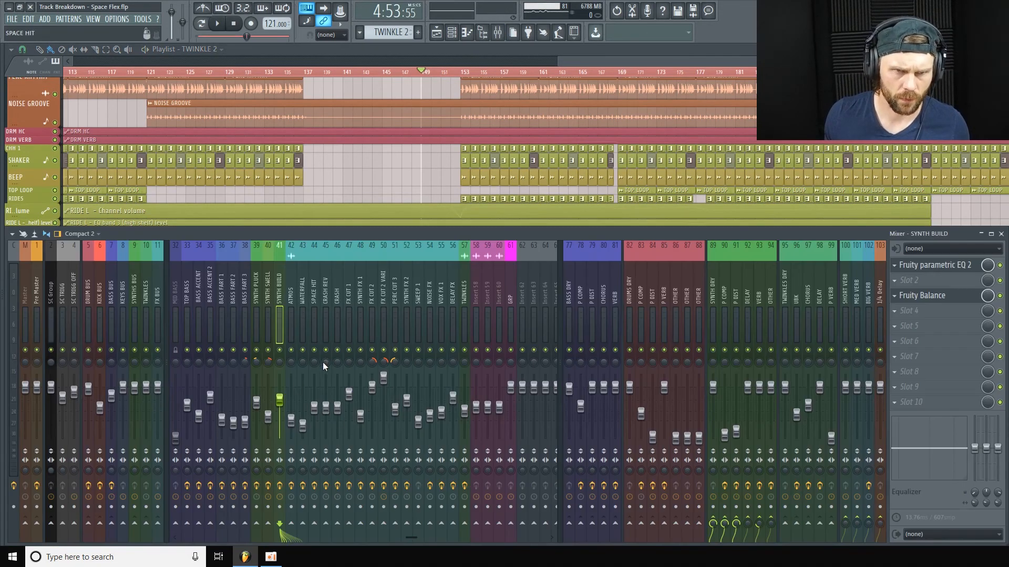
key("space")
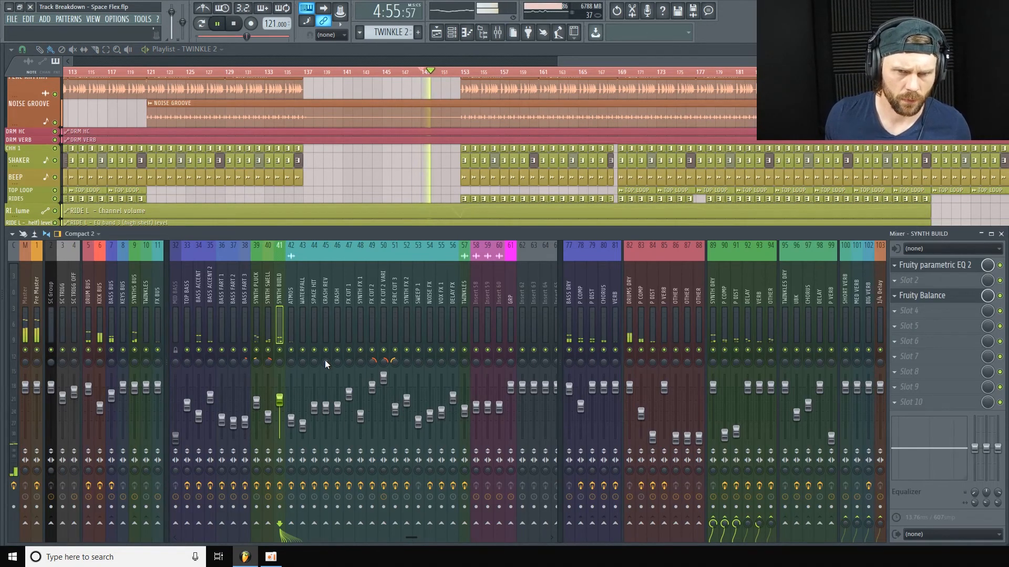
scroll(329, 212, "up", 10)
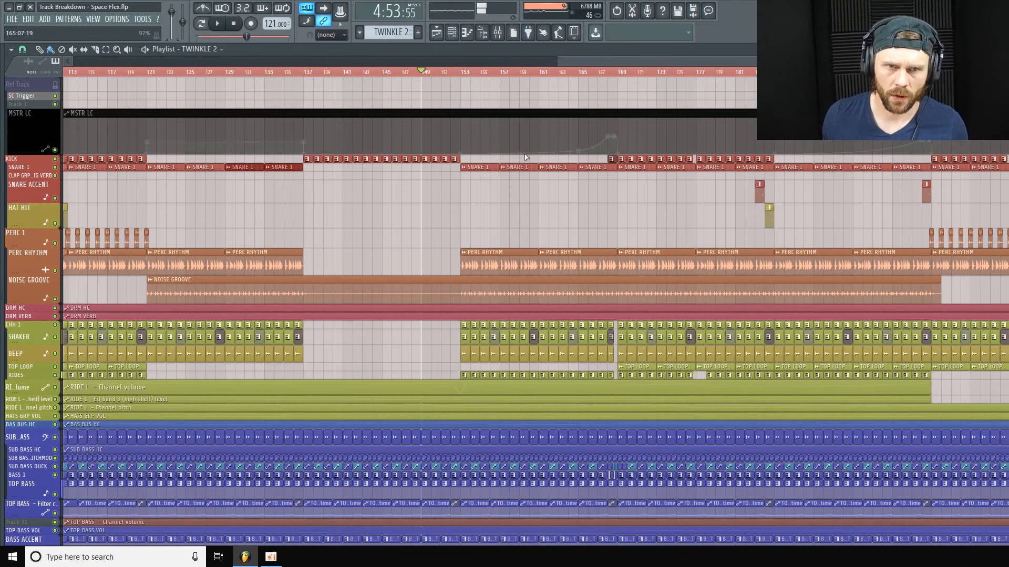
left_click(235, 23)
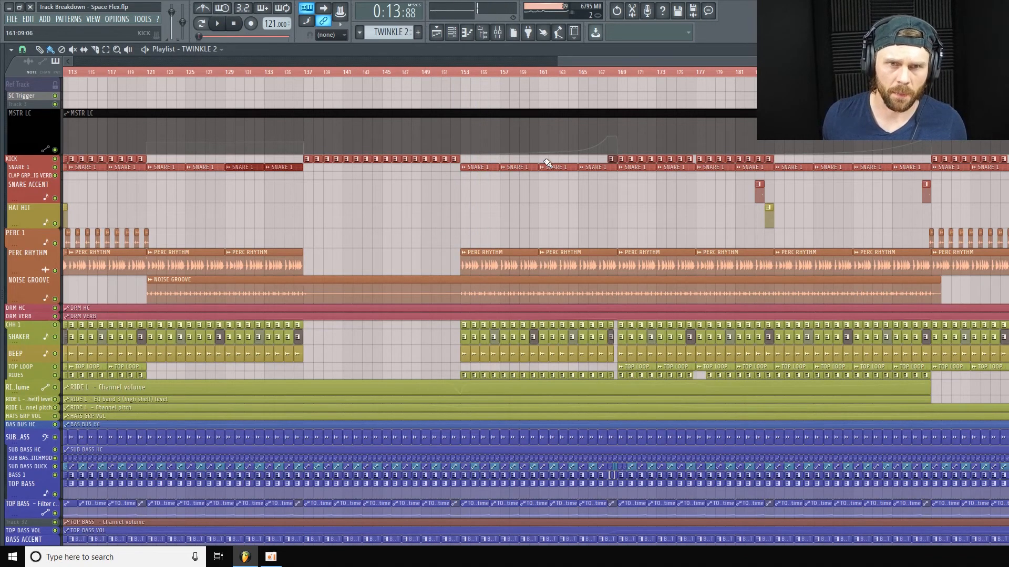
Reduce the heights of the TWINKLES, TWINKLE VOL, TWINK HIGH SHELF, SYNTH SWELL and SYNTH BUILD tracks in the playlist
scroll(643, 78, "left", 5)
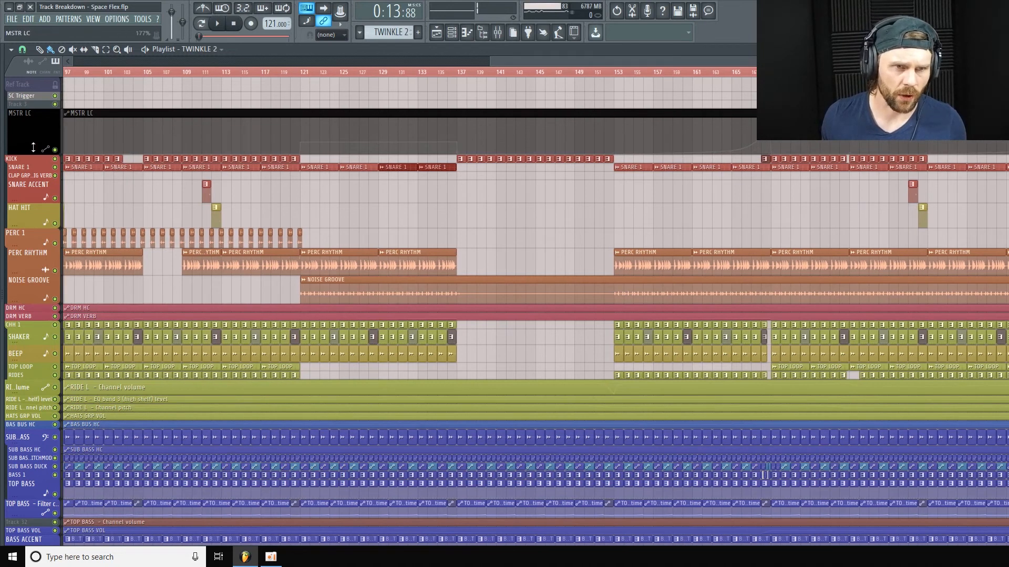
scroll(213, 291, "down", 12)
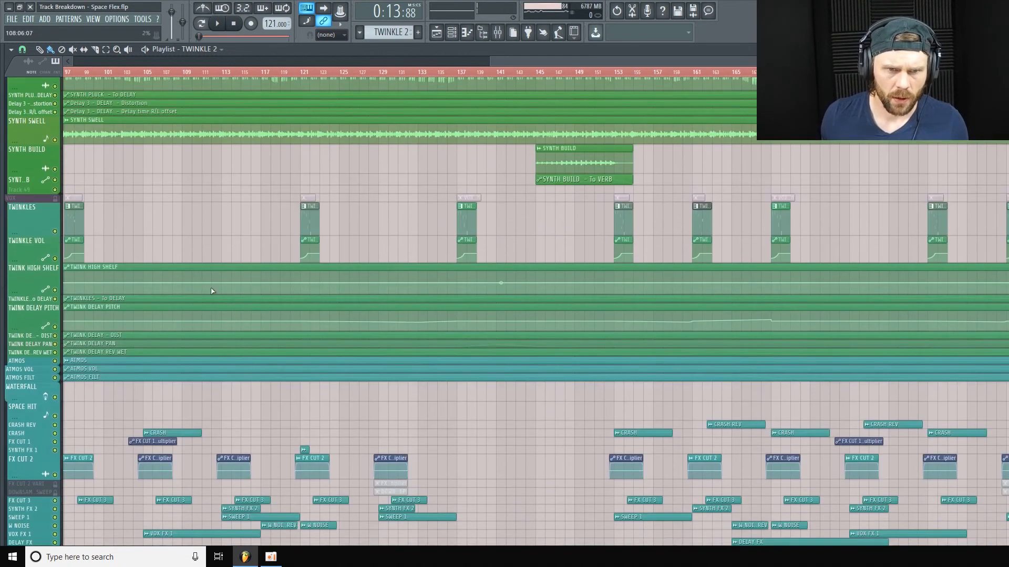
left_click_drag(26, 234, 26, 222)
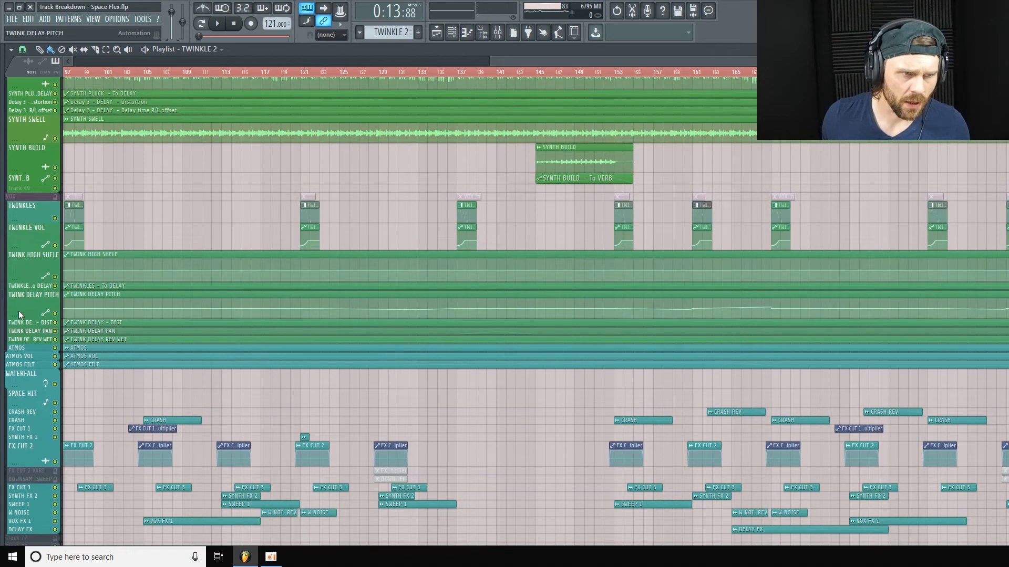
left_click_drag(21, 321, 33, 208)
scroll(34, 188, "up", 5)
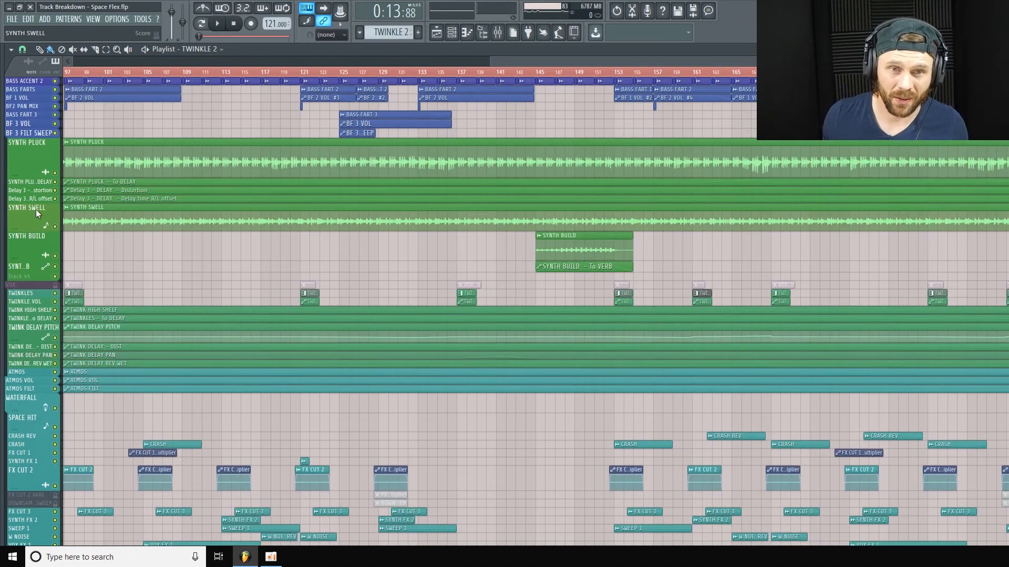
left_click_drag(30, 269, 32, 204)
scroll(31, 207, "up", 5)
left_click_drag(20, 294, 22, 263)
Bring the start of the song into view and enlarge the ATMOS track in the playlist
left_click_drag(577, 59, 141, 56)
scroll(284, 263, "down", 10)
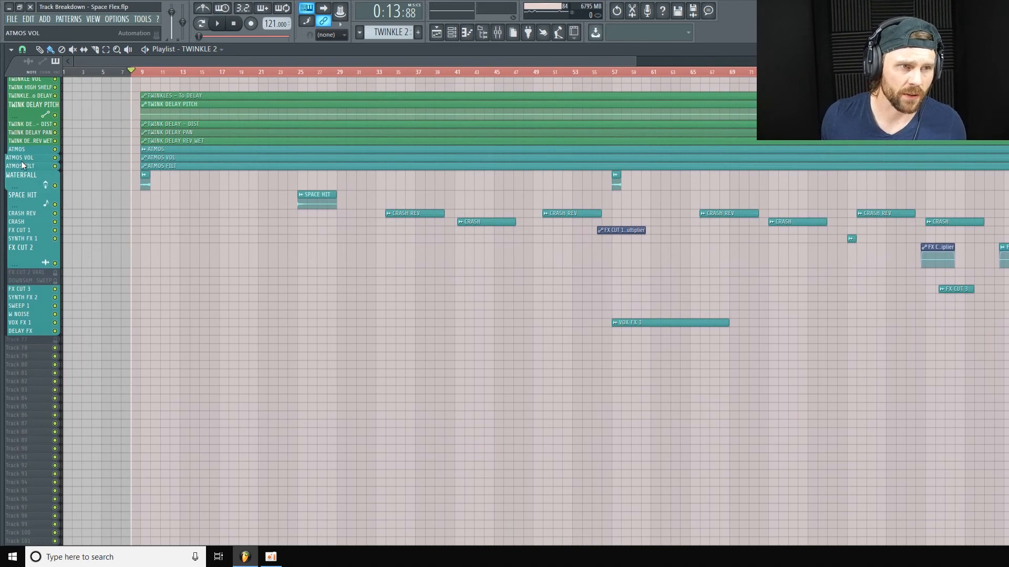
left_click_drag(32, 153, 29, 189)
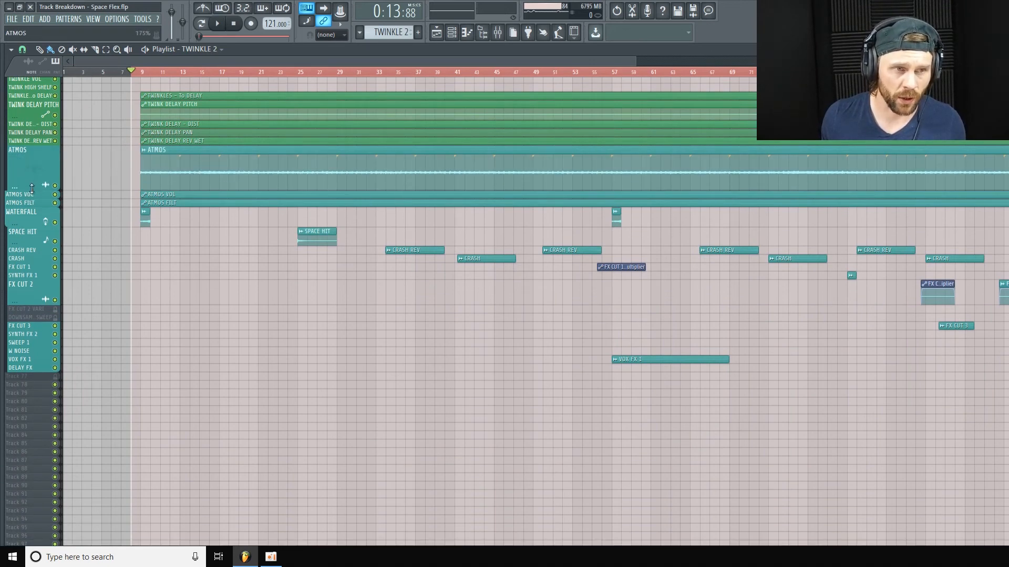
left_click_drag(634, 59, 752, 60)
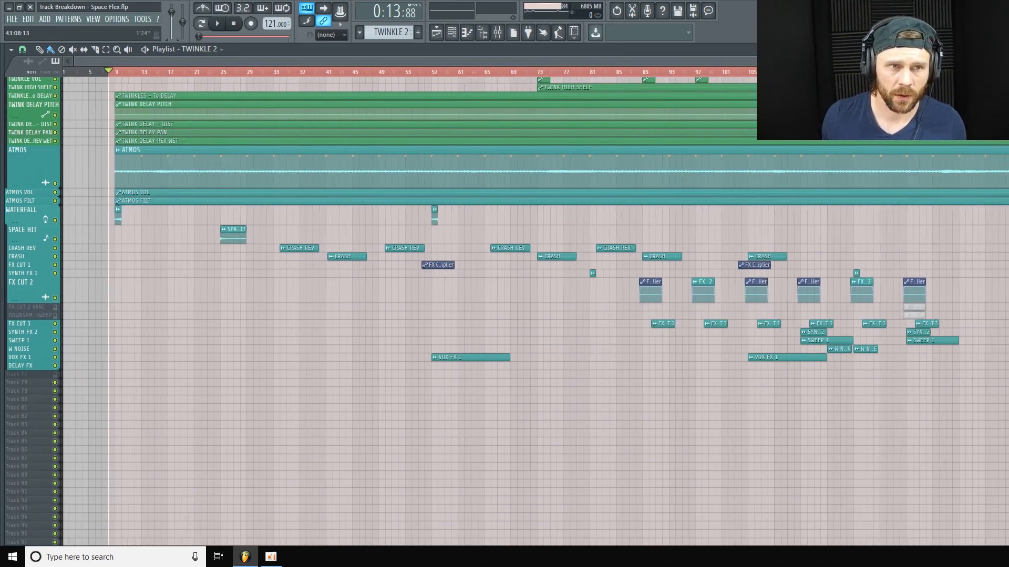
Solo the ATMOS mixer track and play the song from around bars 50, 67 and 75
left_click(483, 33)
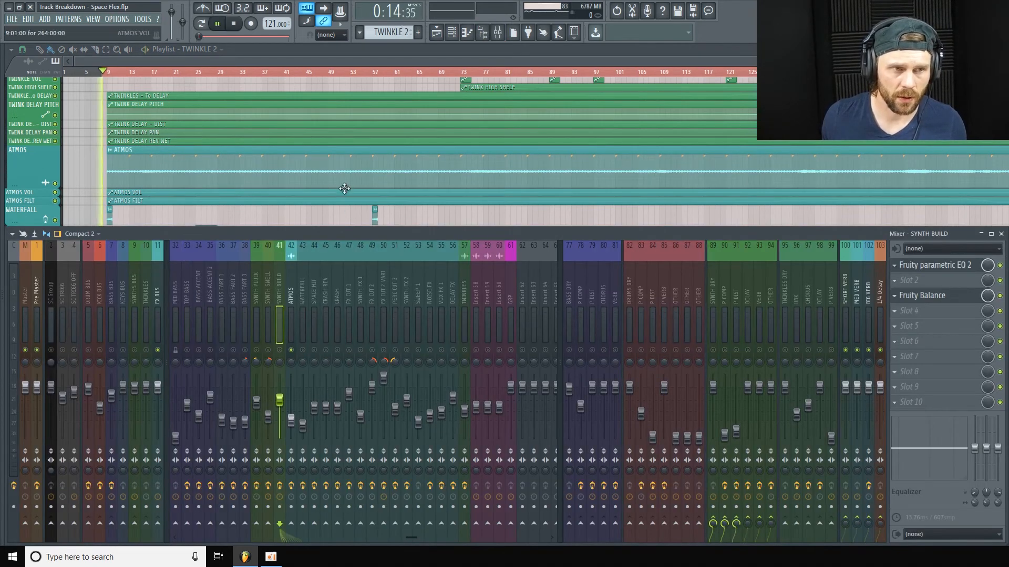
key("F9")
left_click(339, 72)
key("space")
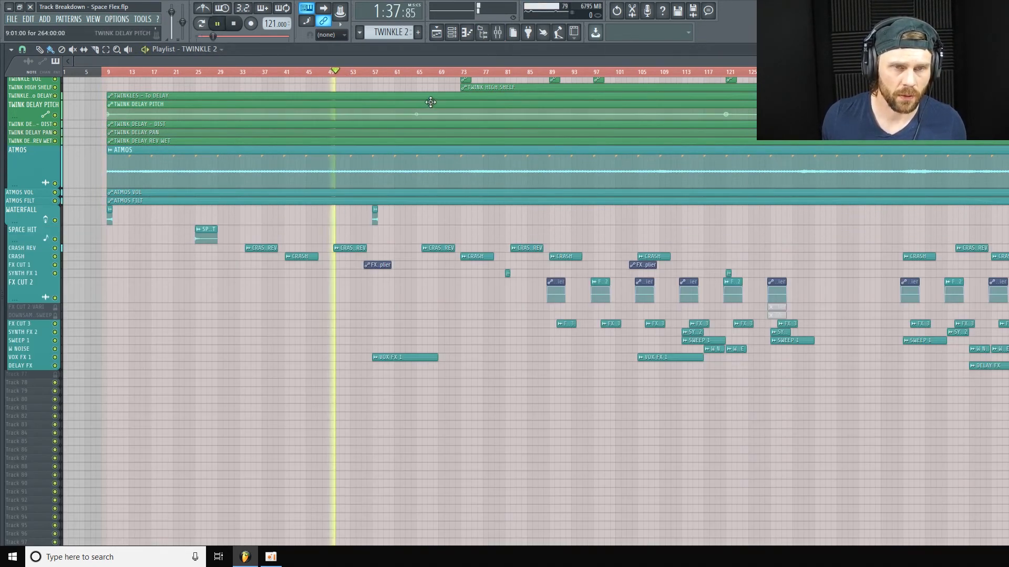
left_click(433, 73)
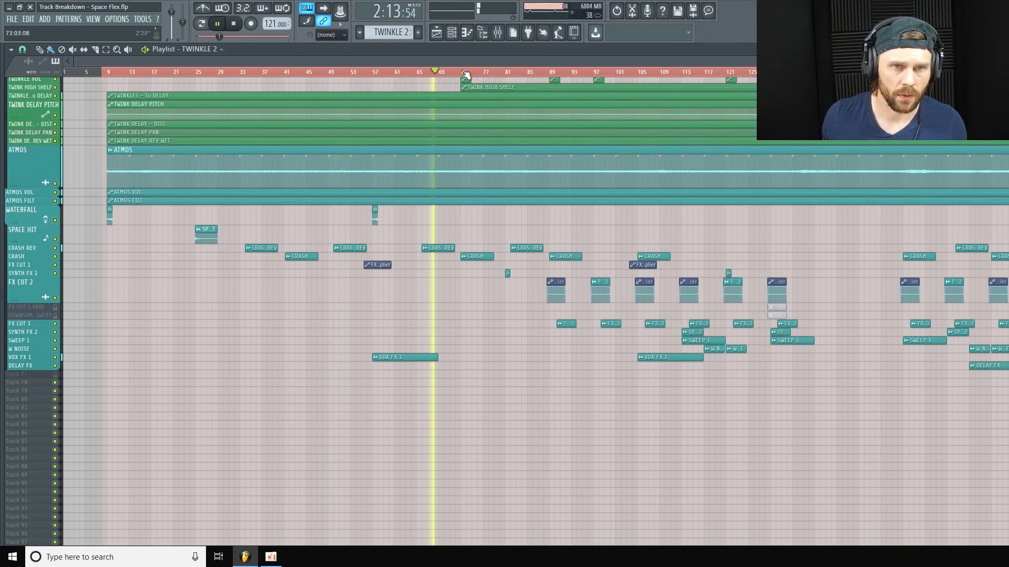
left_click(473, 73)
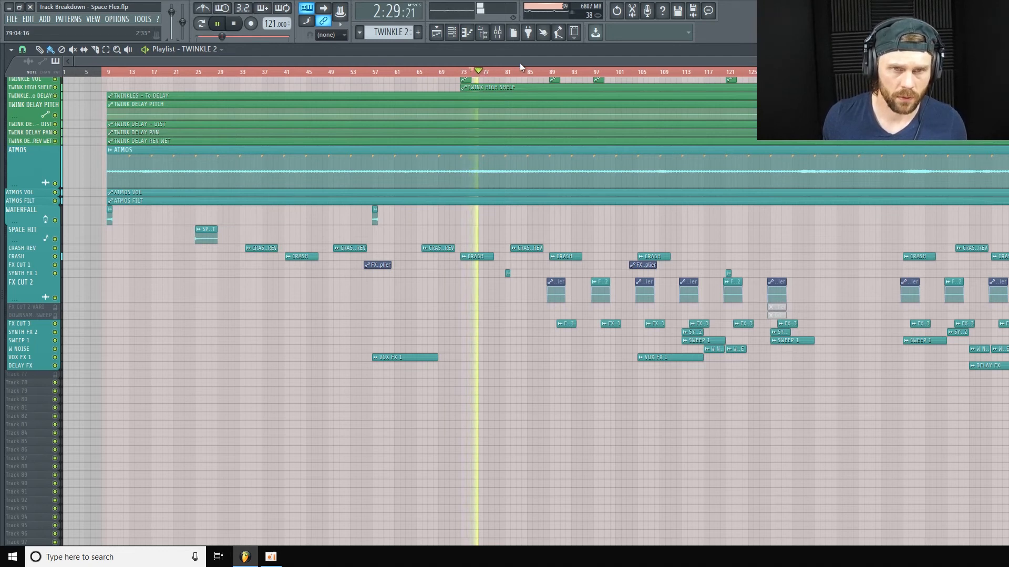
Enlarge the ATMOS track further to view its waveform during playback, reduce it slightly, and stop playback
left_click_drag(45, 182, 46, 214)
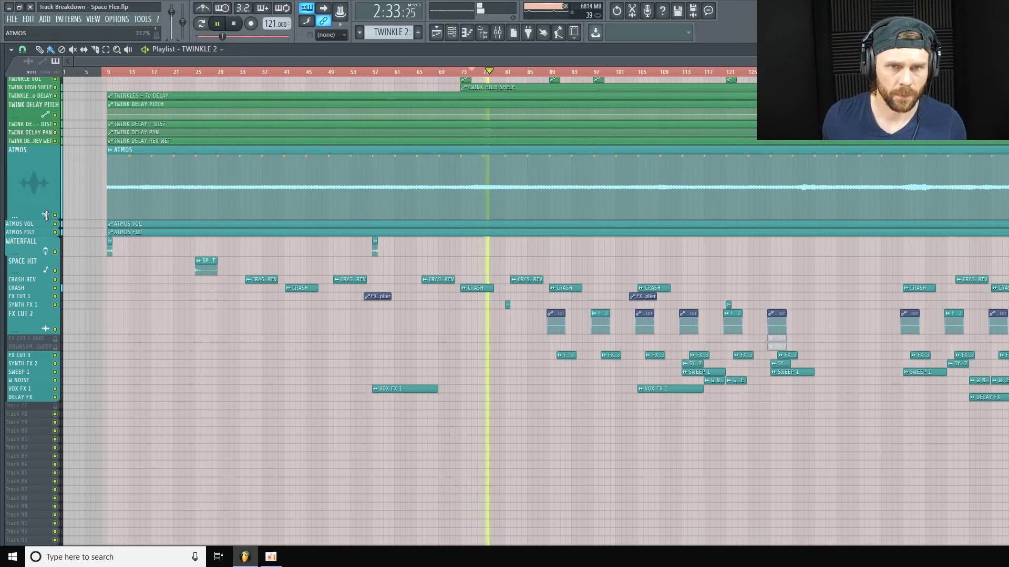
scroll(80, 213, "up", 2)
left_click_drag(47, 277, 48, 247)
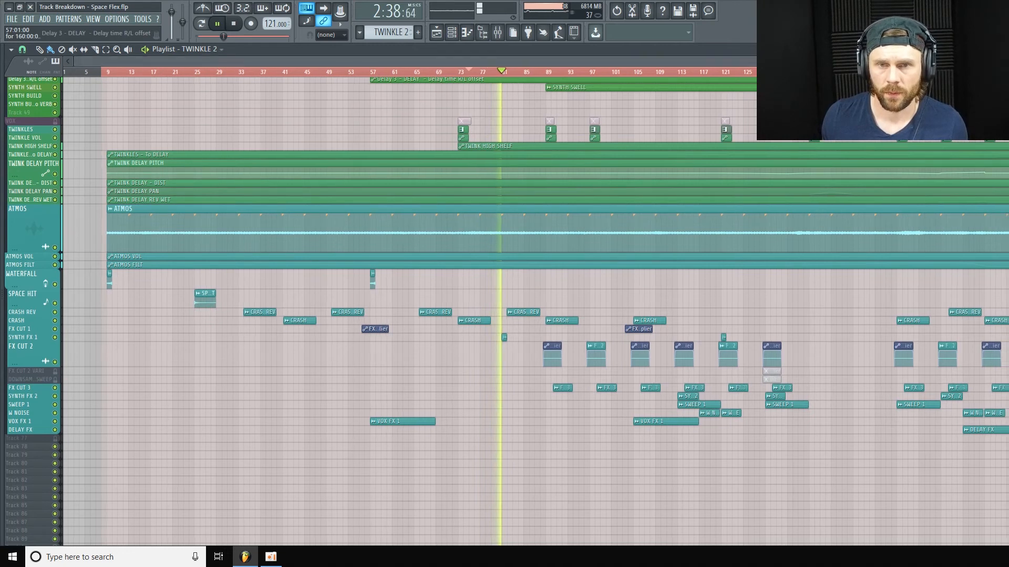
key("space")
scroll(368, 72, "down", 1)
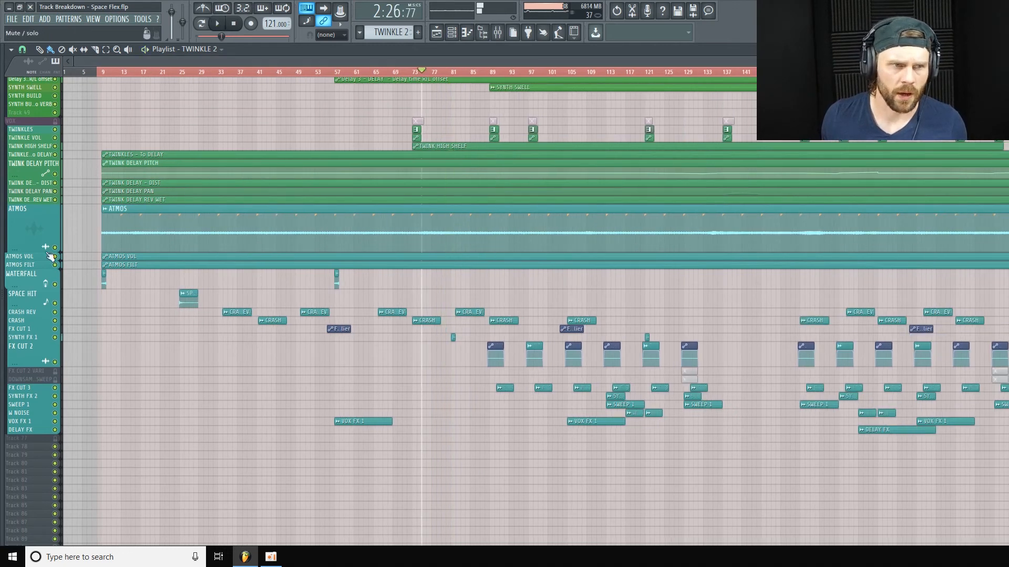
Enlarge the ATMOS VOL and ATMOS FILT automation tracks to examine their curves, then reduce both heights
left_click_drag(32, 260, 31, 314)
scroll(409, 72, "down", 1)
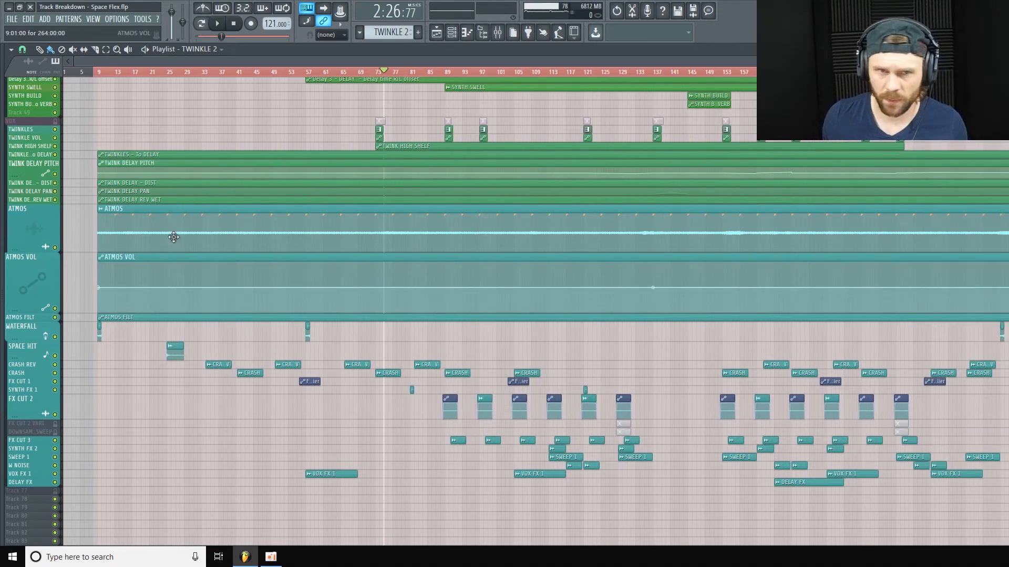
left_click_drag(27, 310, 32, 364)
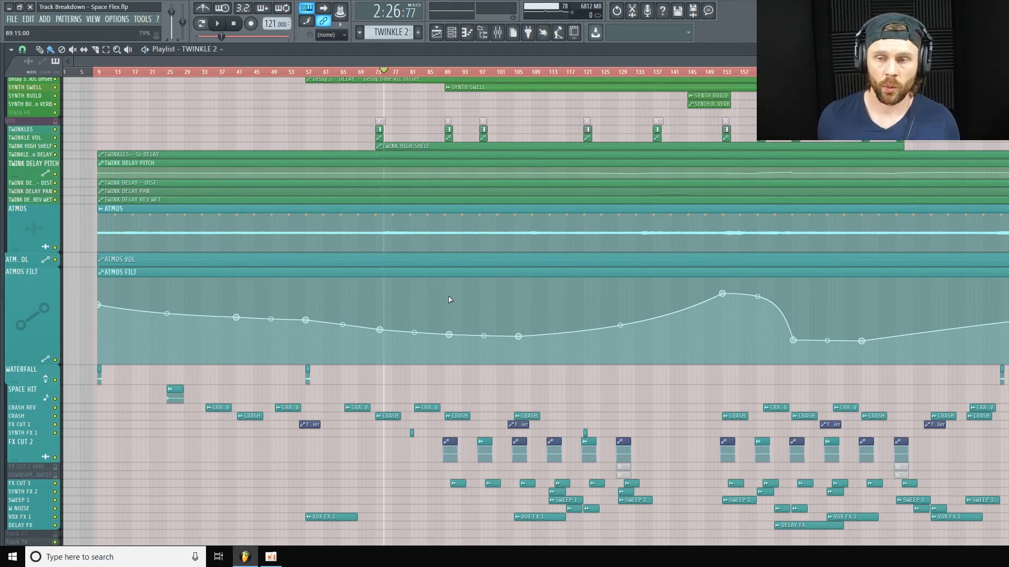
left_click_drag(24, 358, 43, 315)
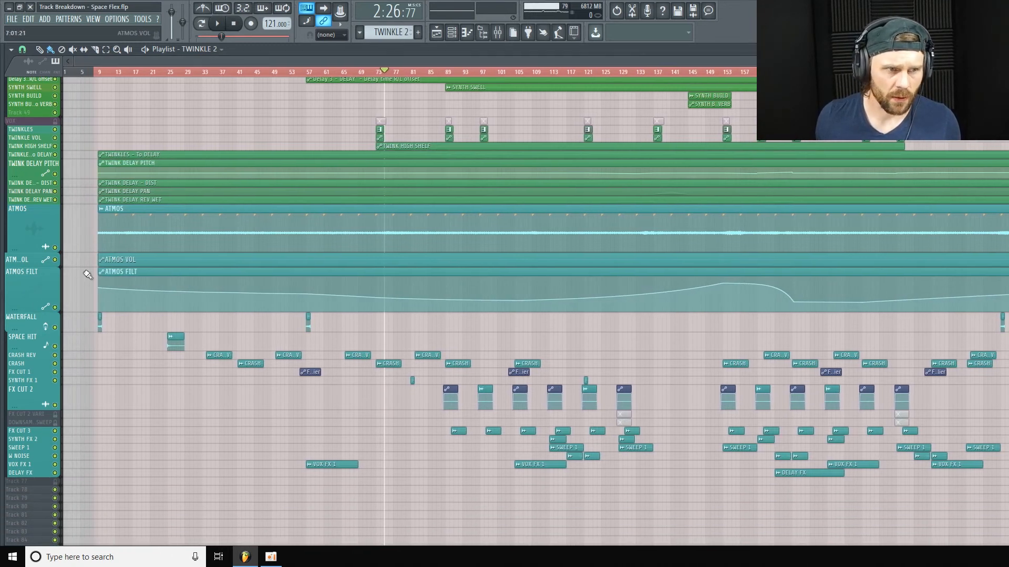
Fine-tune the ATMOS and ATMOS FILT tracks to slightly smaller heights, keeping the filter automation curve in view
left_click_drag(23, 248, 32, 231)
mouse_move(30, 295)
left_mouse_down()
mouse_move(29, 279)
mouse_move(28, 289)
left_mouse_up()
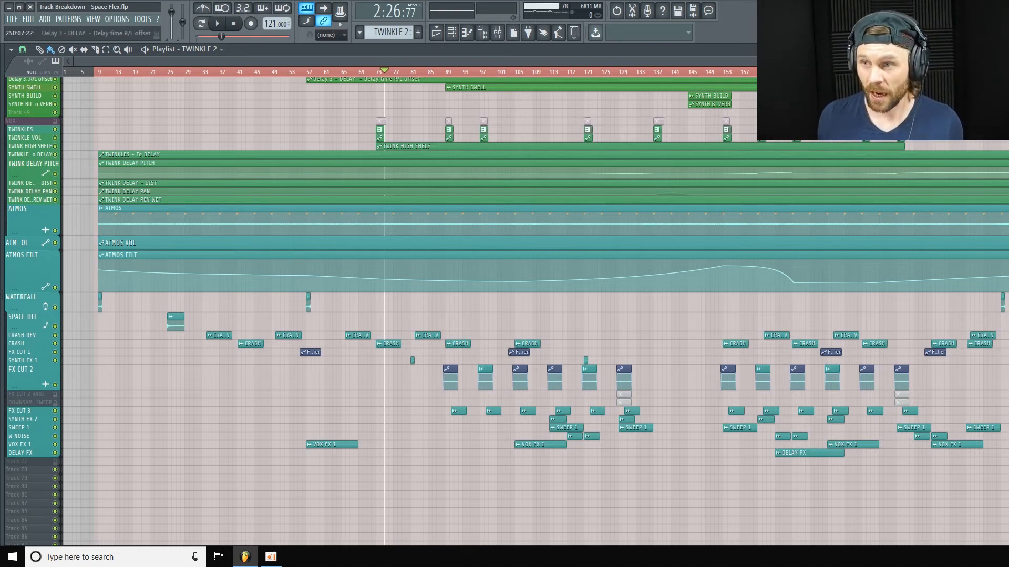
scroll(368, 68, "up", 2)
left_click_drag(29, 287, 30, 282)
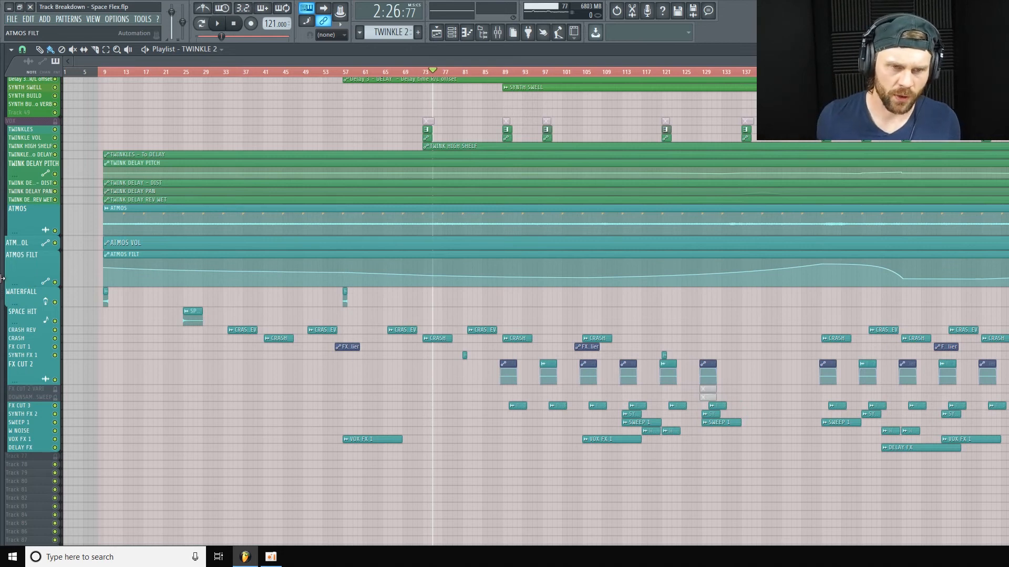
left_click_drag(35, 283, 37, 291)
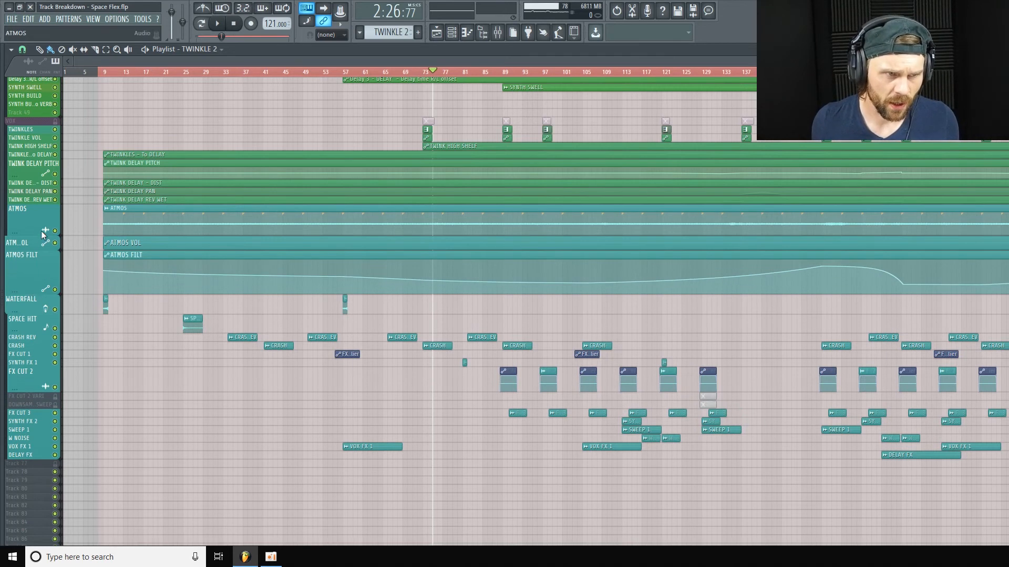
left_click_drag(37, 228, 37, 224)
left_click_drag(38, 287, 38, 279)
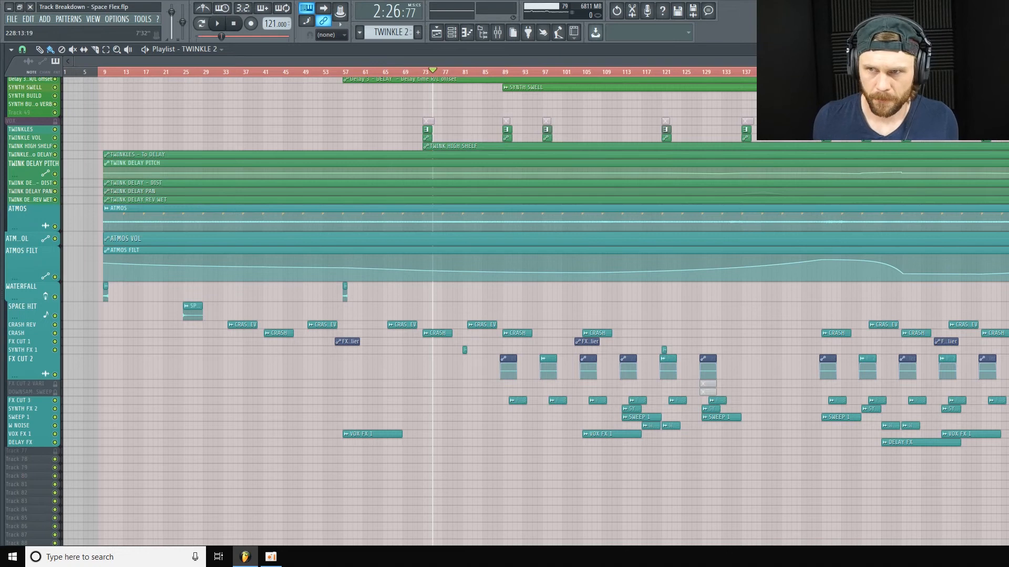
left_click_drag(847, 61, 943, 61)
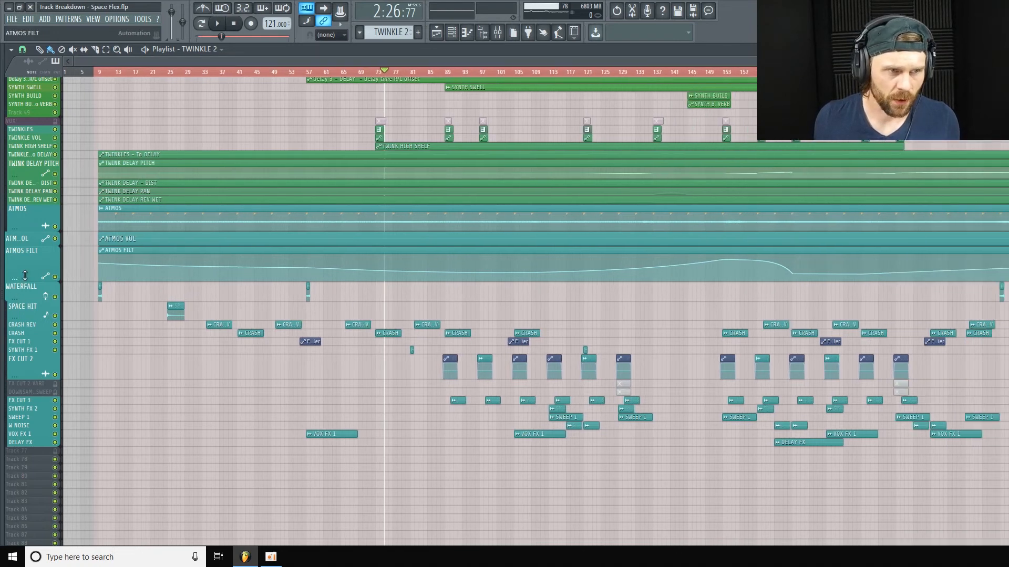
Select the ATMOS mixer track to review its effects chain and close the mixer
left_click(497, 32)
left_click(292, 299)
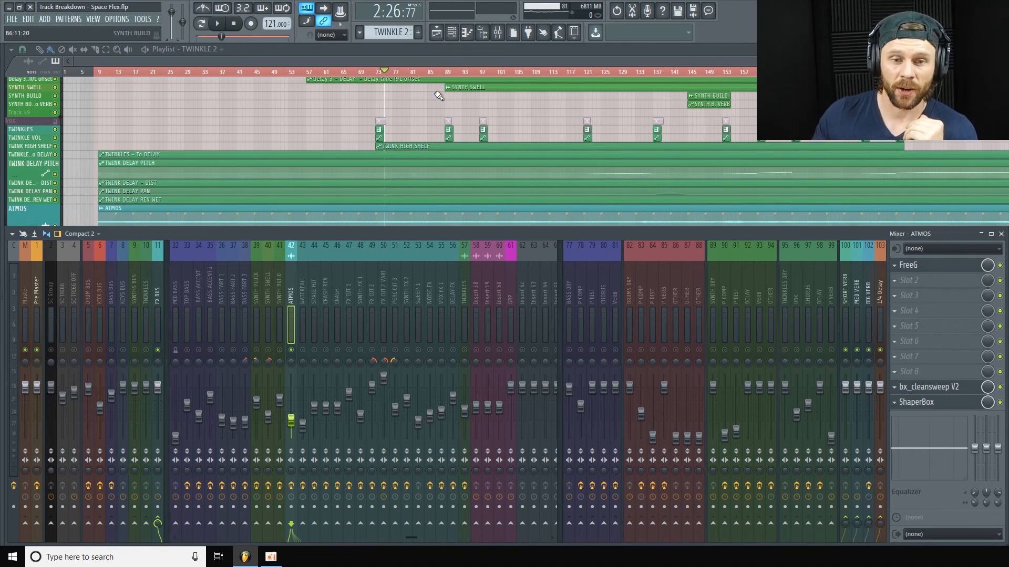
key("F9")
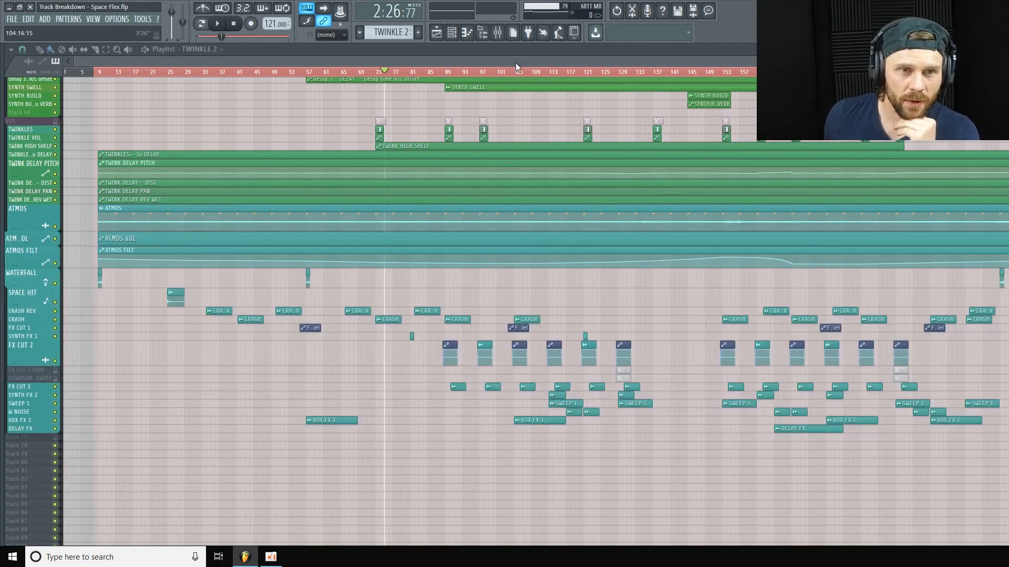
Reduce the ATMOS and ATMOS FILT tracks, enlarge the WATERFALL track, and zoom in on its first clips
scroll(44, 241, "down", 4)
scroll(33, 241, "down", 2)
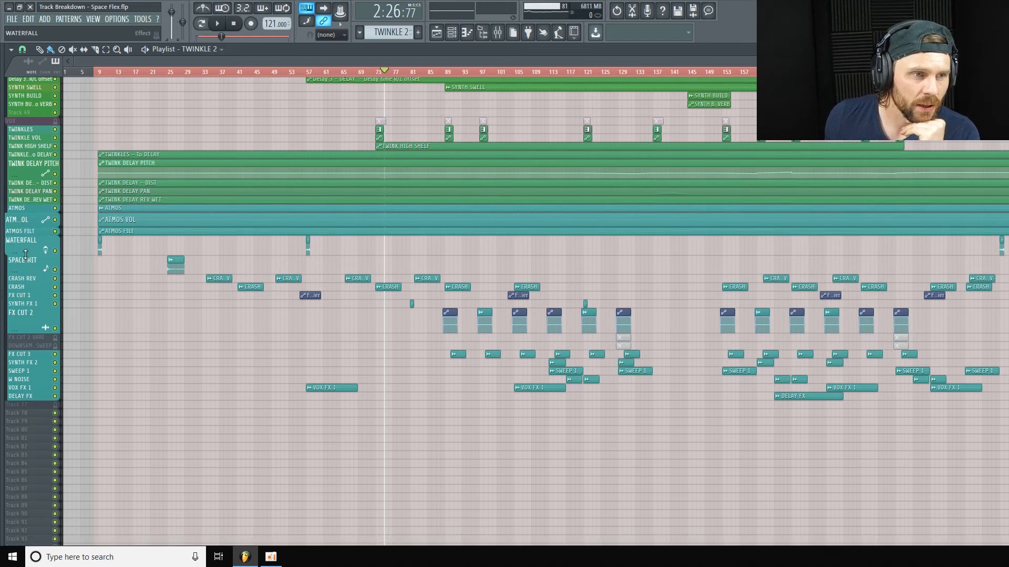
scroll(26, 260, "up", 4)
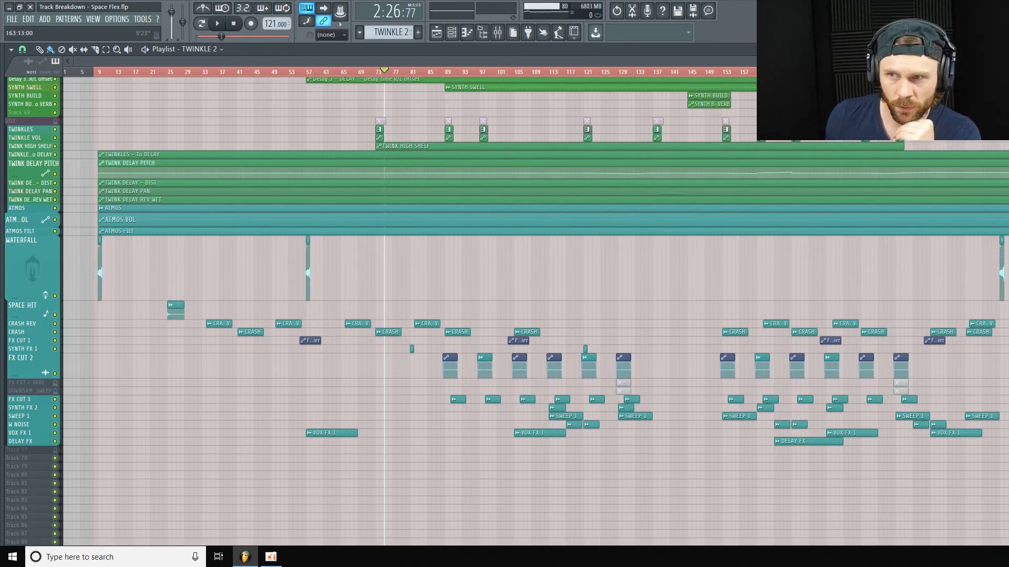
scroll(156, 76, "up", 4)
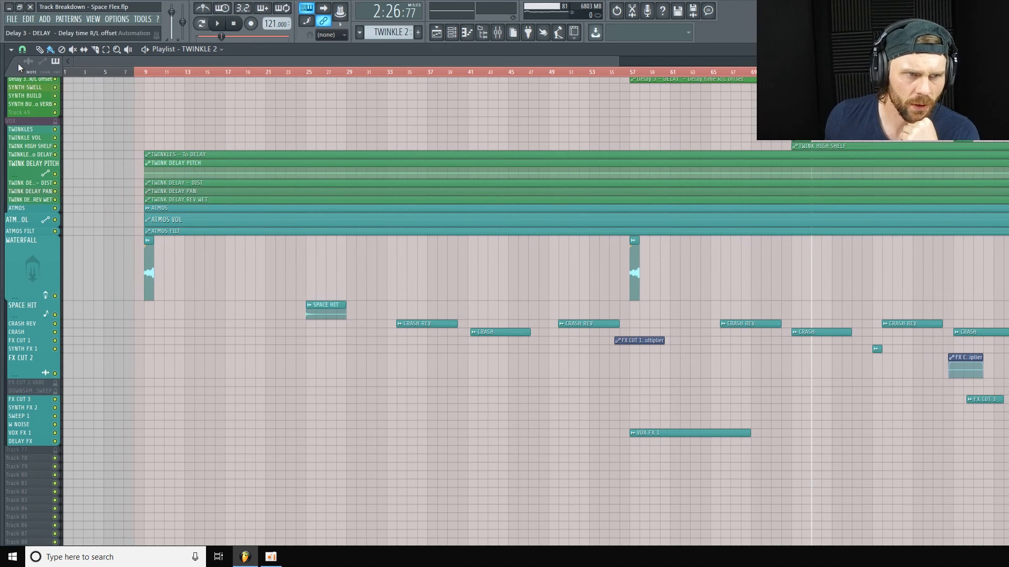
Play the song briefly from the WATERFALL clip at bar 9, stop playback, and open the mixer
left_click(156, 76)
key("space")
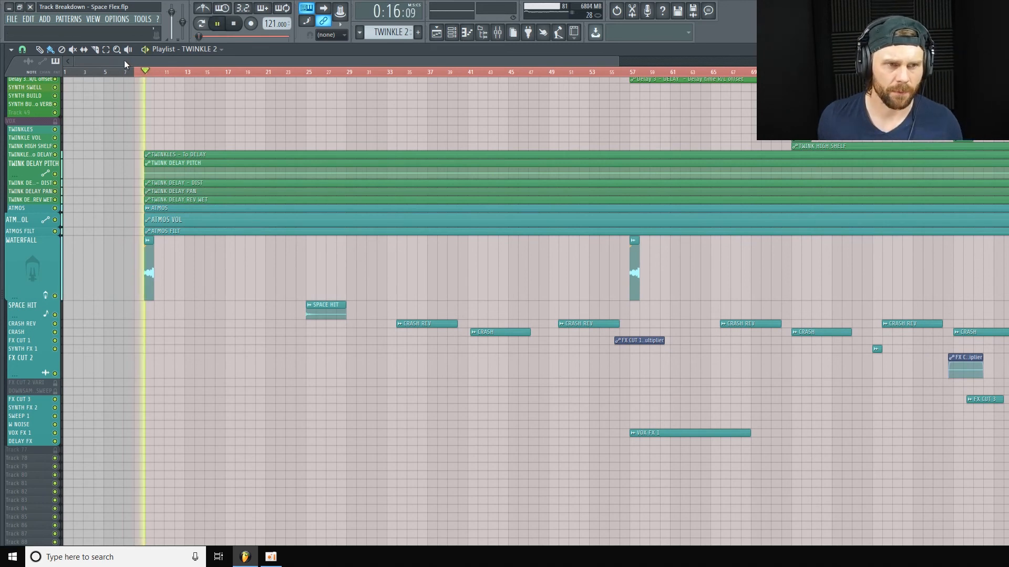
key("space")
left_click(497, 32)
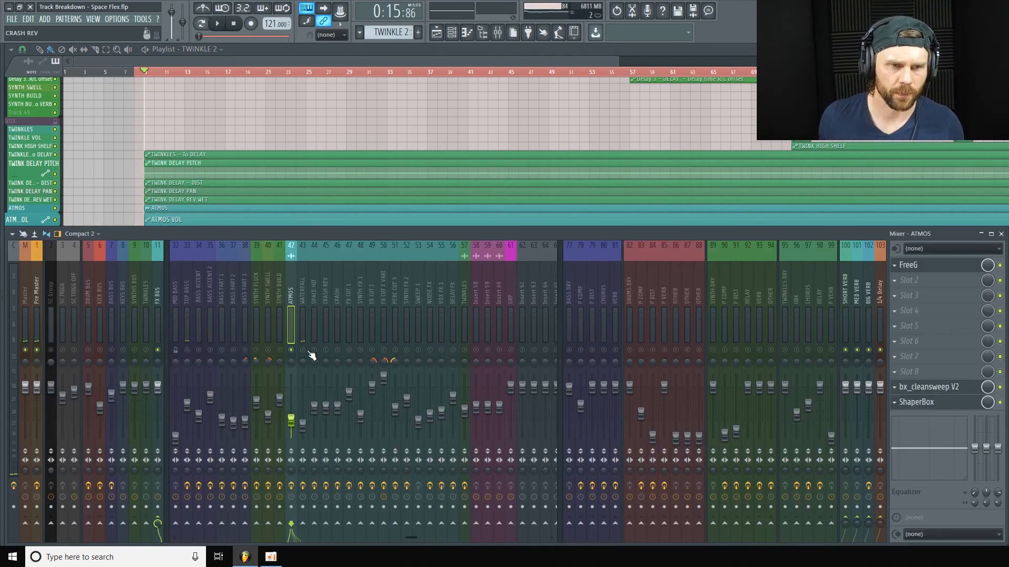
Audition the soloed WATERFALL sound from bar 9, select its mixer track, and stop playback
key("space")
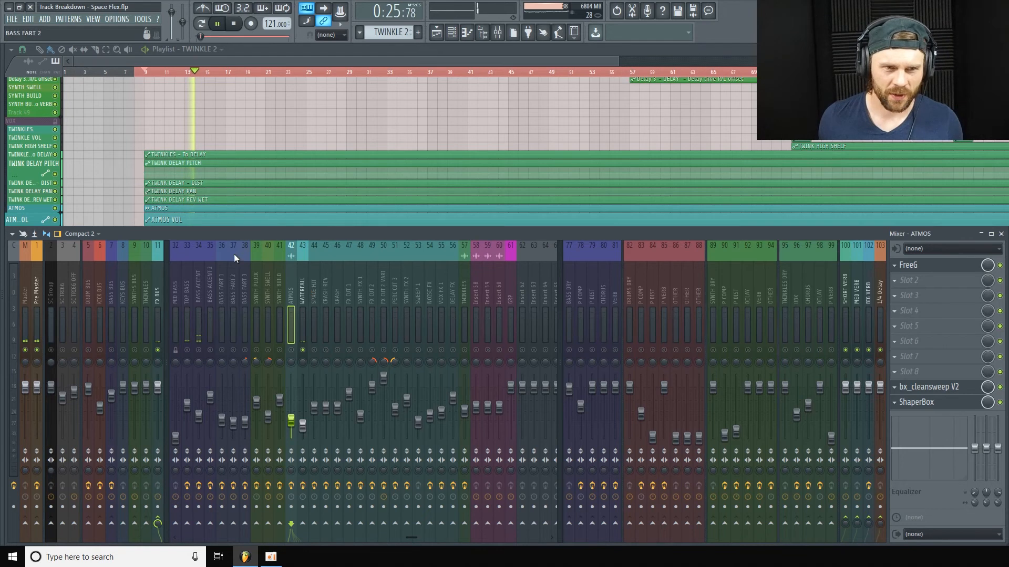
left_click(302, 294)
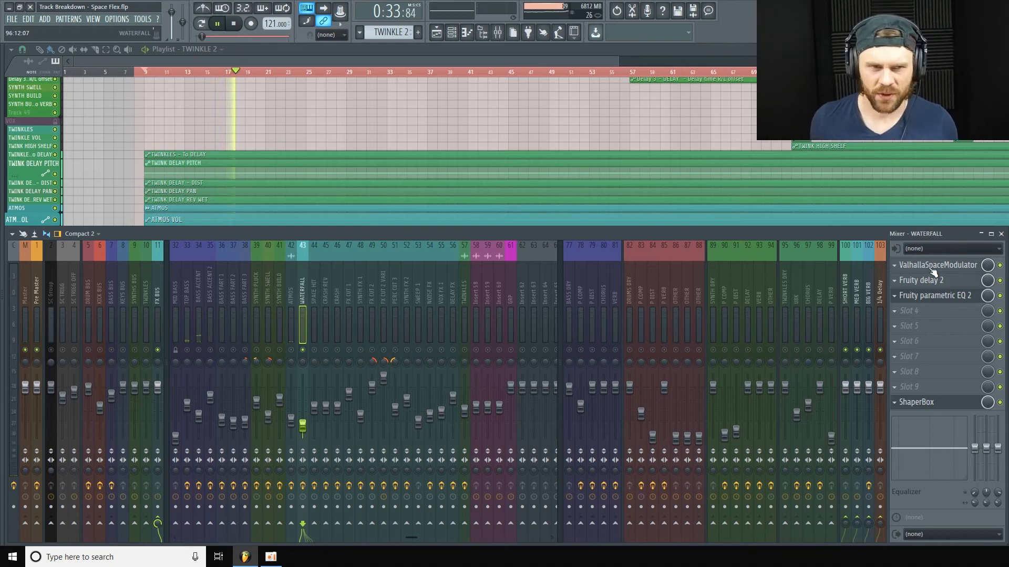
key("space")
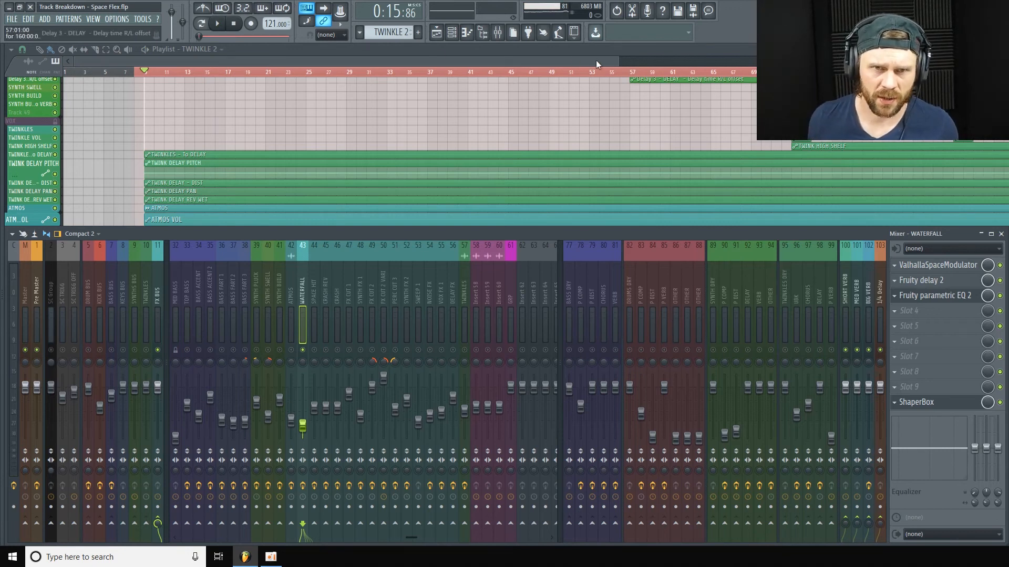
Review the ValhallaSpaceModulator, Fruity delay 2 and ShaperBox settings on the WATERFALL mixer track, closing ShaperBox when done
left_click(937, 265)
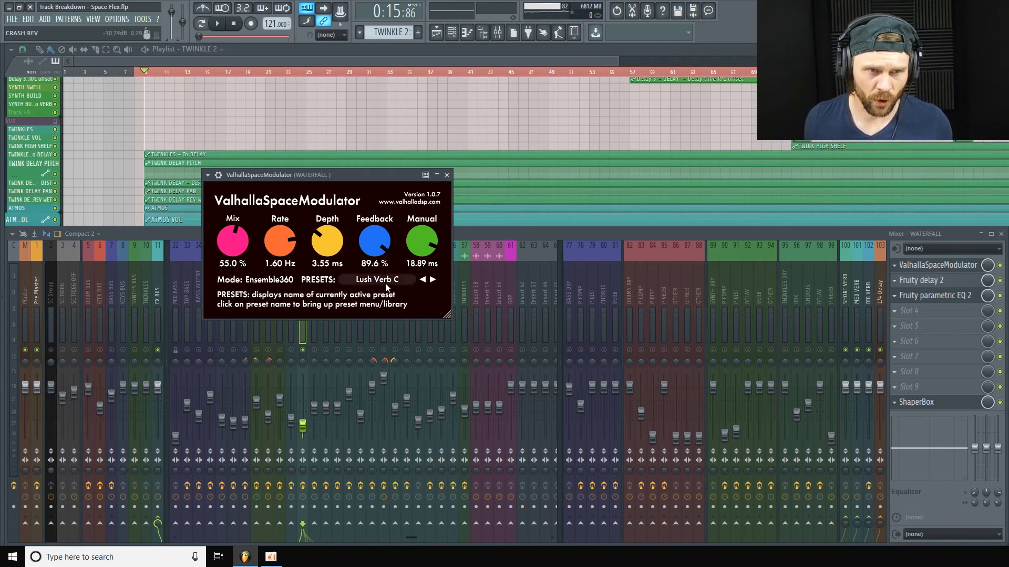
left_click_drag(319, 174, 272, 136)
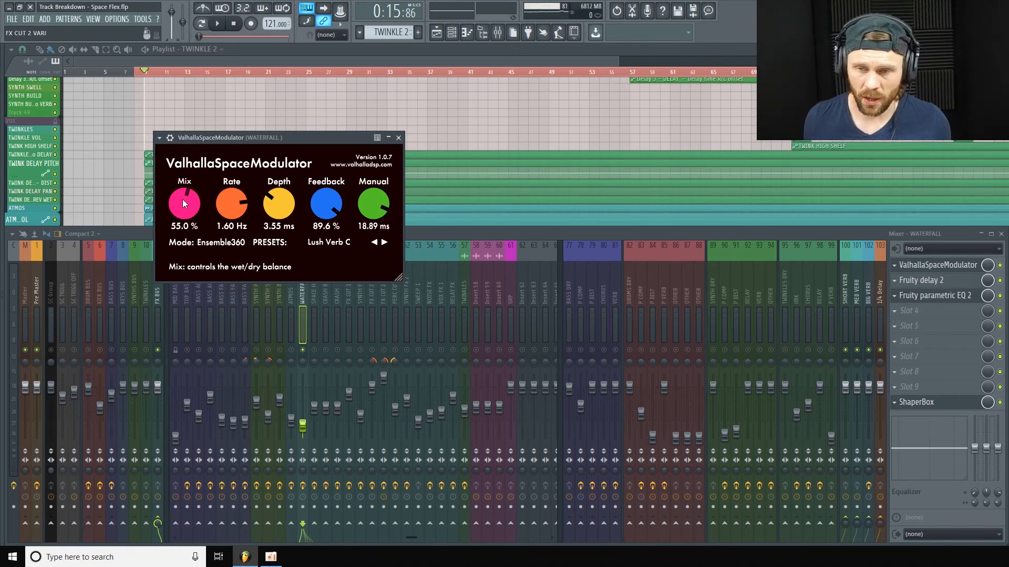
left_click(953, 284)
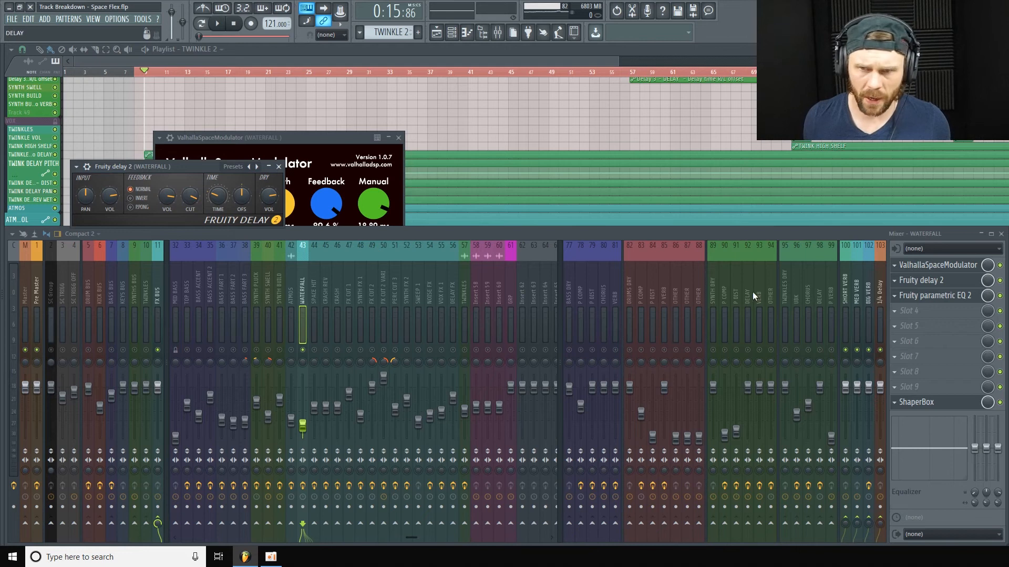
left_click(940, 307)
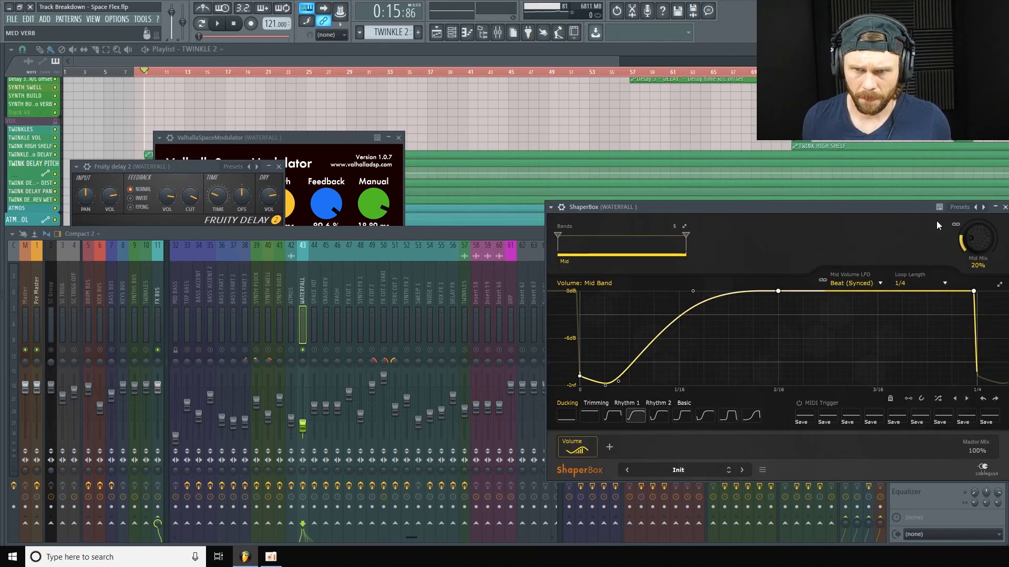
left_click_drag(910, 208, 866, 198)
left_click(960, 196)
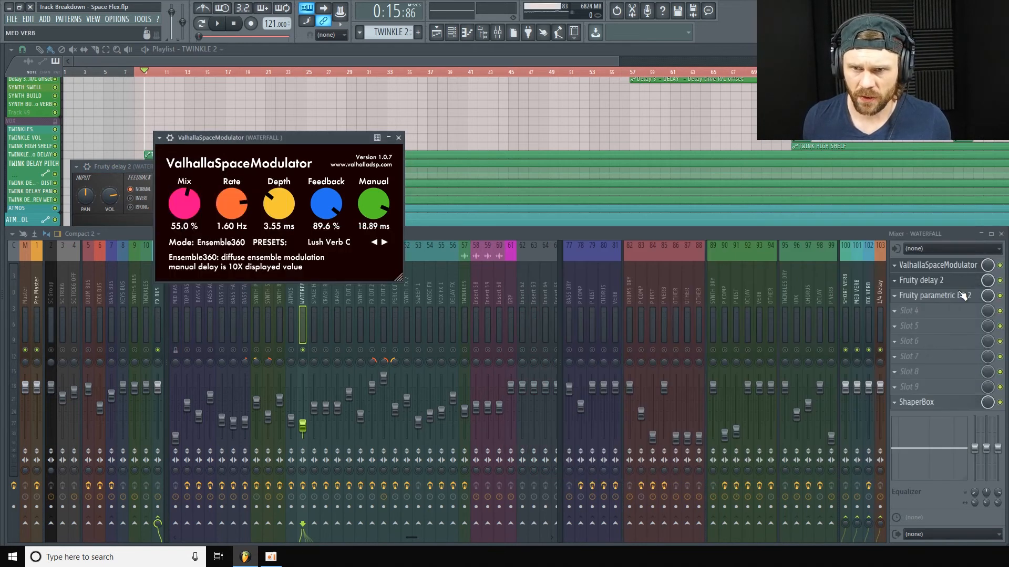
Check the Fruity parametric EQ 2 curve on the WATERFALL track, close it, and return to the full playlist
left_click(959, 298)
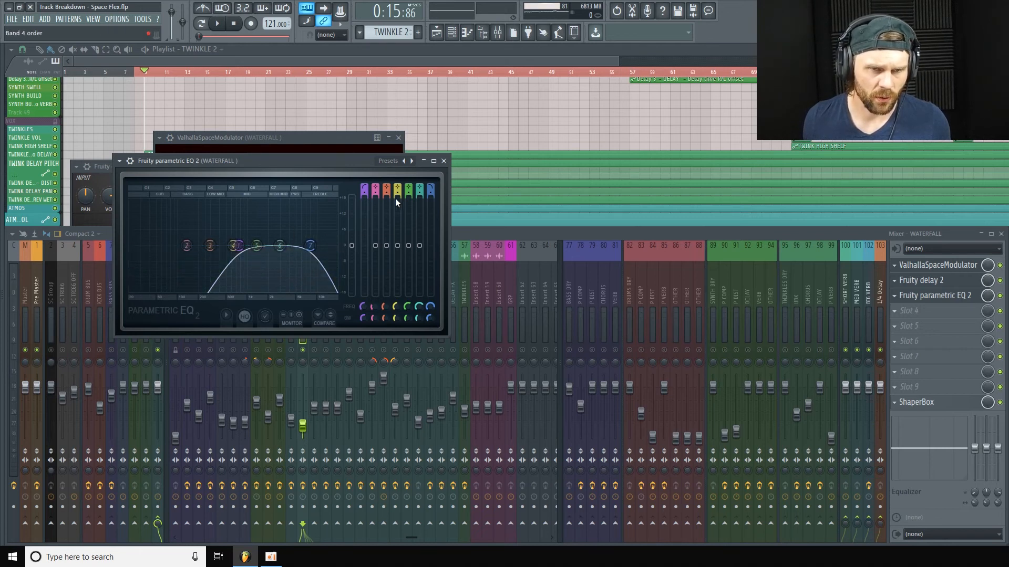
left_click(443, 161)
left_click(445, 57)
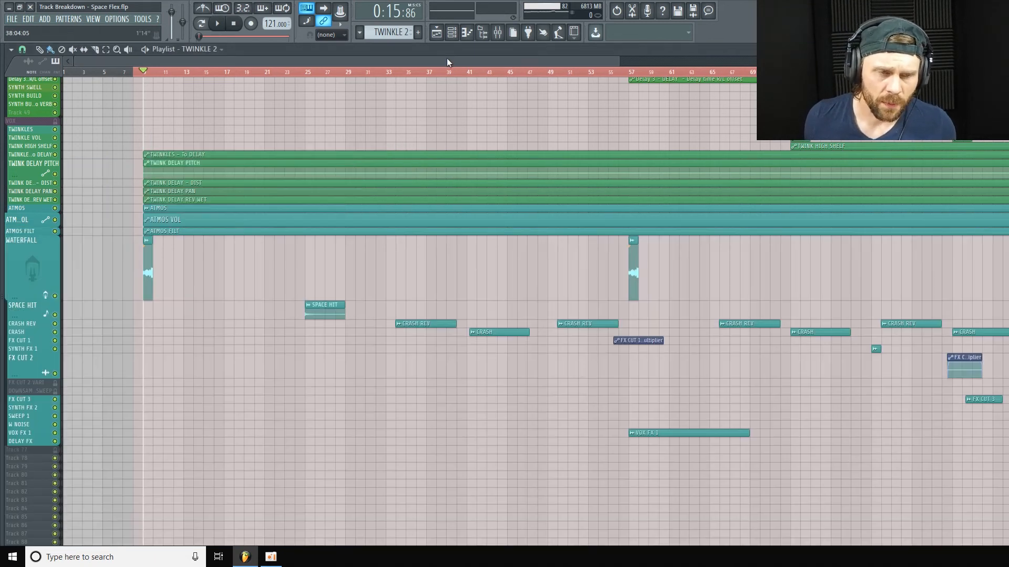
Reduce the WATERFALL track, enlarge the SPACE HIT track, and play briefly from bar 25
left_click_drag(23, 294, 36, 248)
scroll(48, 262, "down", 3)
left_click(306, 73)
key("space")
key("space")
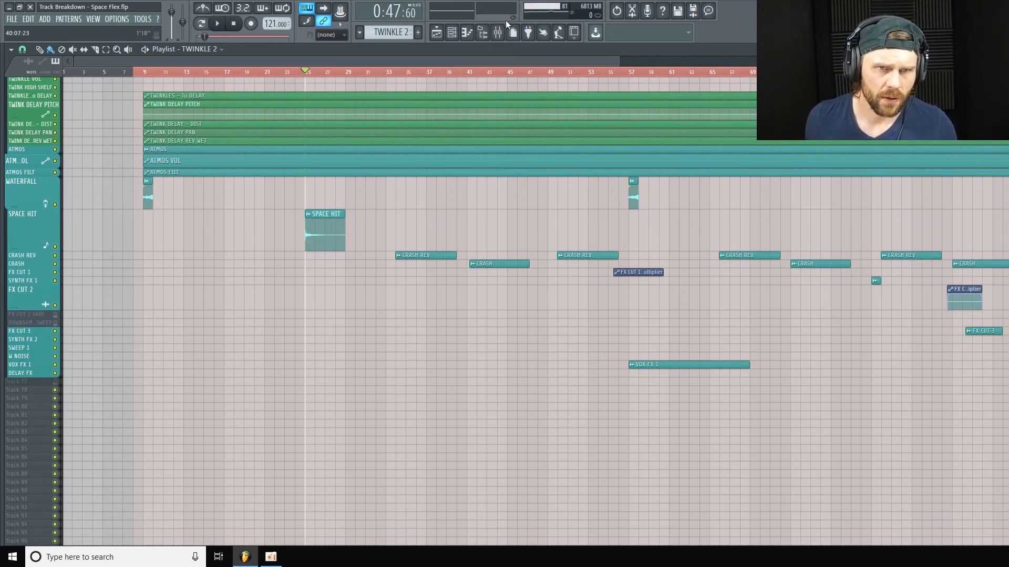
Bring back the full mix by clearing the WATERFALL solo and audition the SPACE HIT clip from bar 25
key("F9")
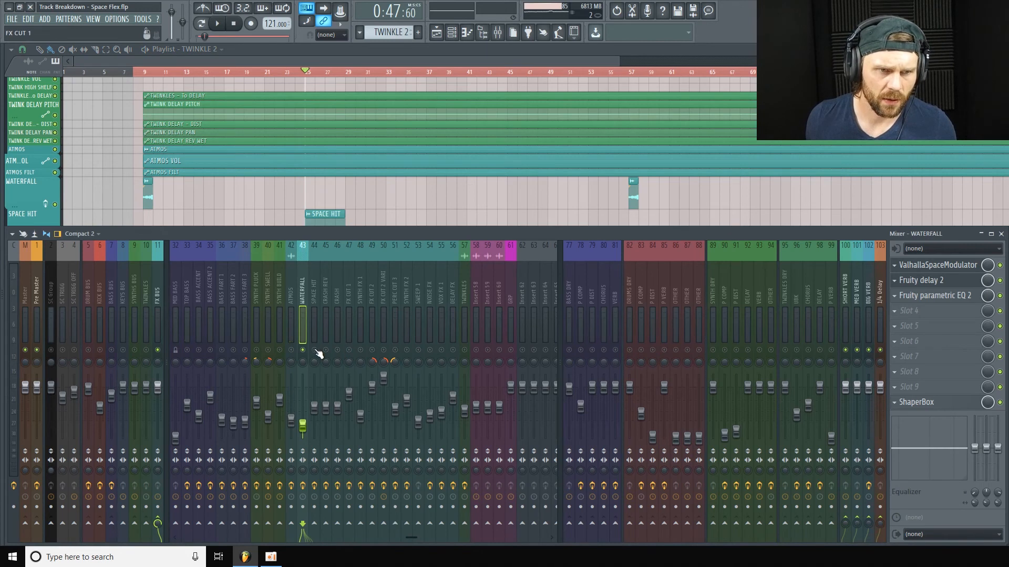
key("space")
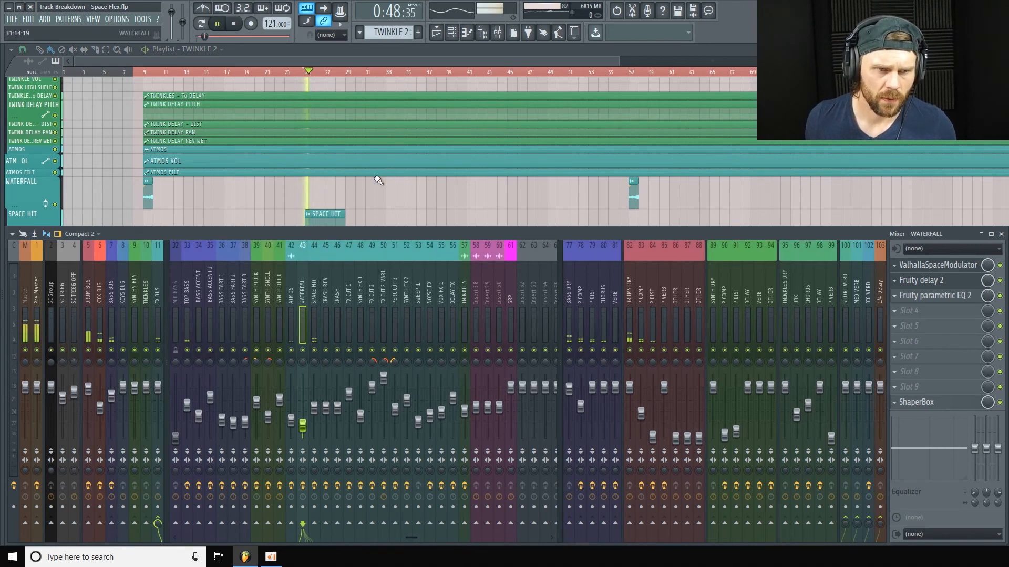
key("F9")
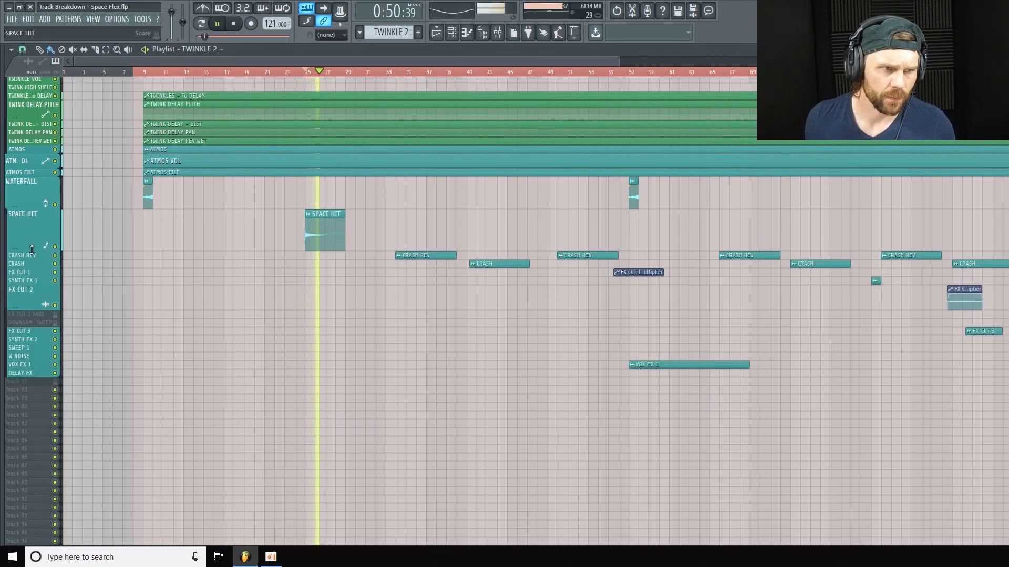
key("space")
key("space")
key("space")
Widen the timeline view, review the SPACE HIT mixer track's effects chain, and close the mixer
left_click_drag(618, 67, 723, 67)
left_click_drag(31, 249, 31, 237)
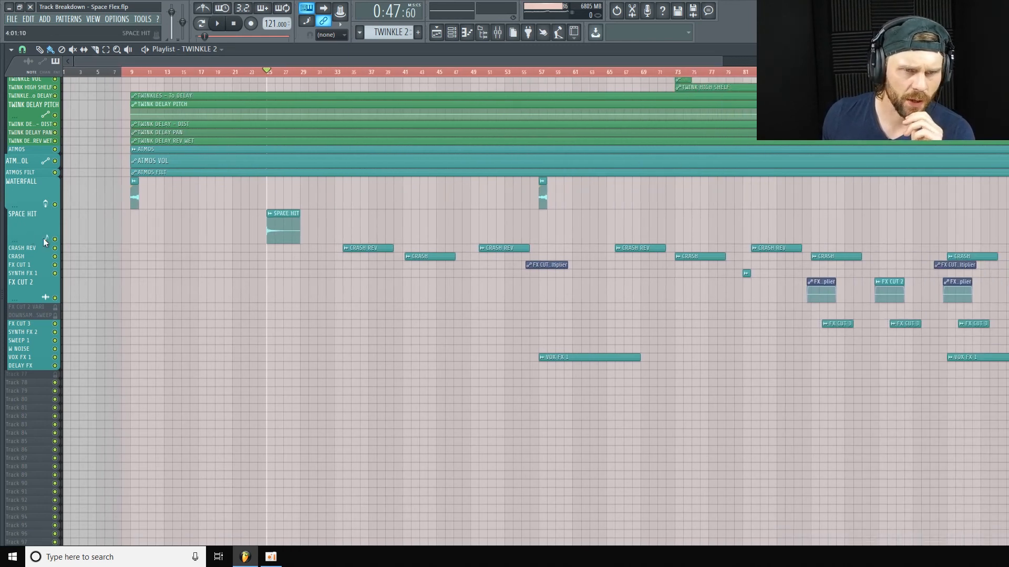
left_click(497, 32)
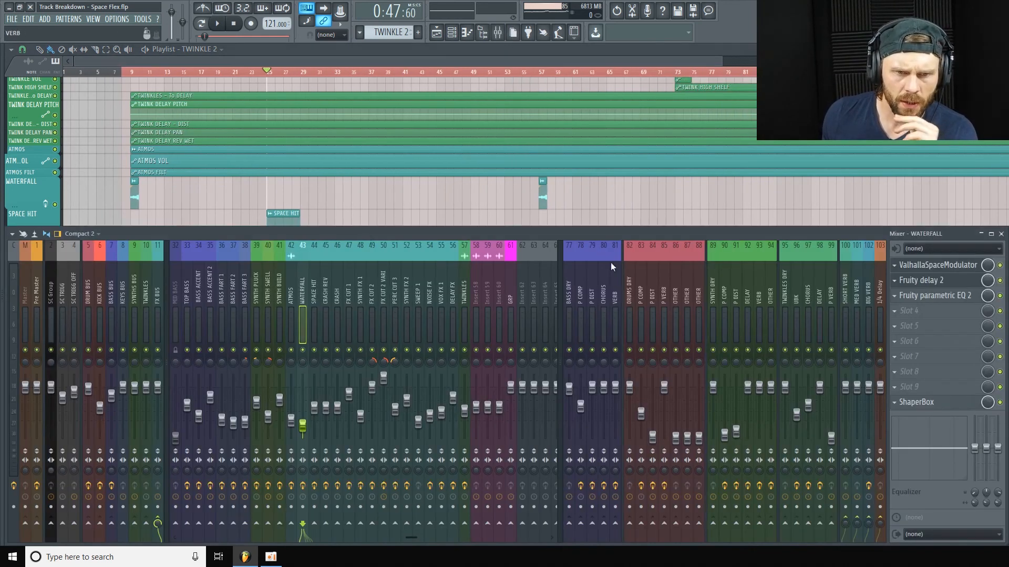
left_click(315, 297)
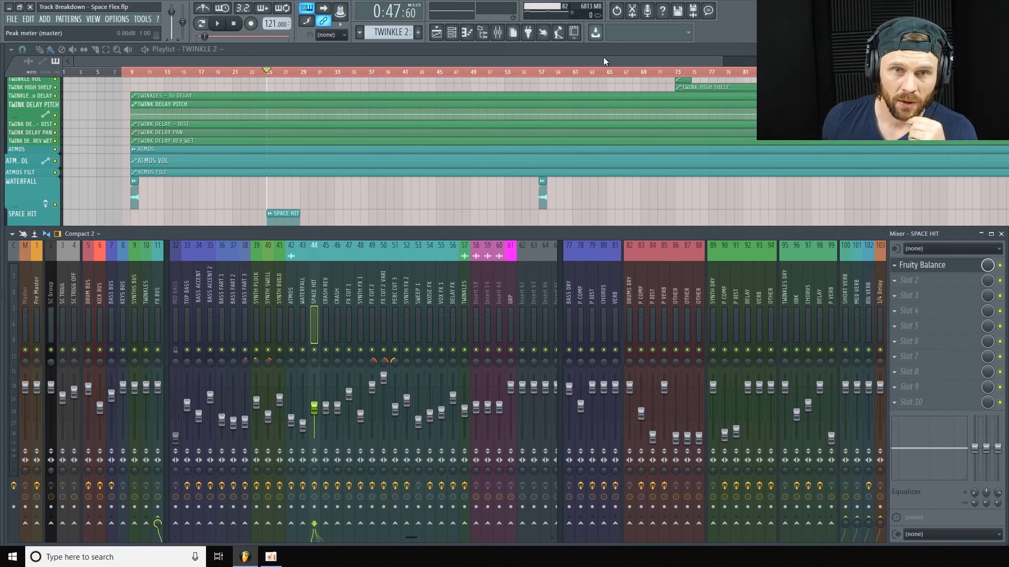
key("F9")
Reduce SPACE HIT and enlarge CRASH REV to inspect its clips, collapse it again, and enlarge the FX CUT 1 track
left_click_drag(29, 239, 26, 265)
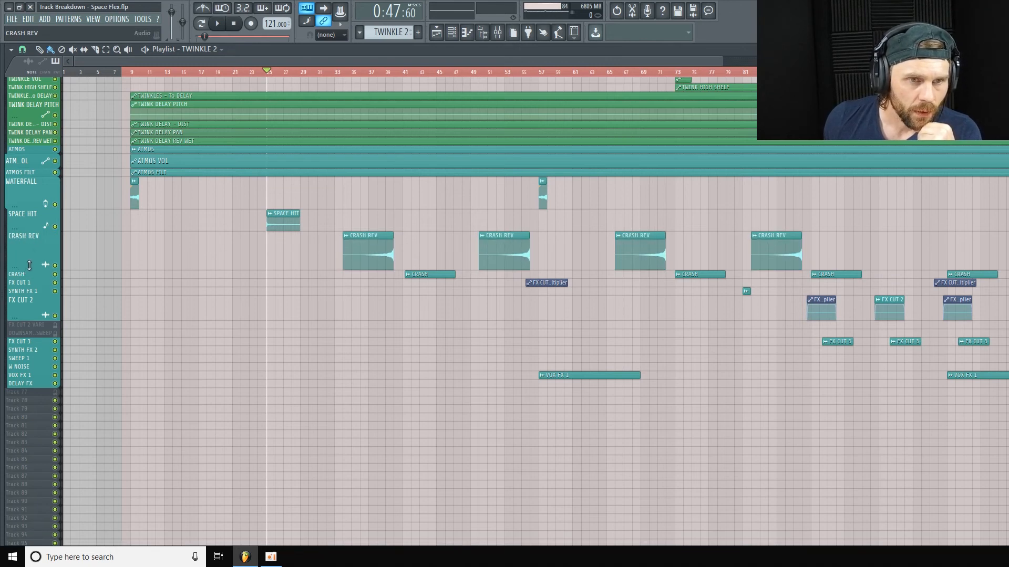
left_click_drag(269, 76, 377, 76)
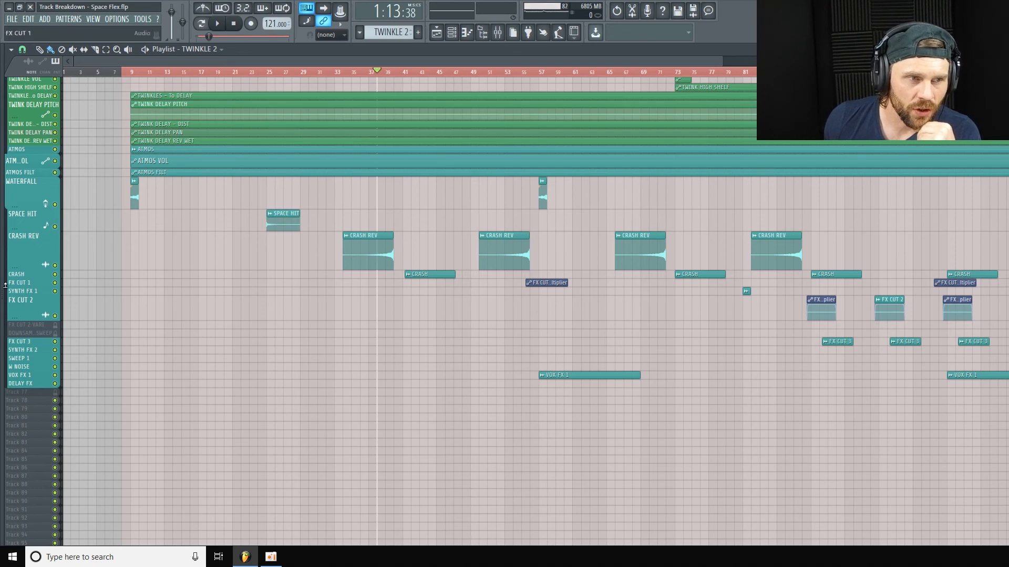
left_click_drag(32, 277, 33, 310)
left_click_drag(33, 270, 36, 295)
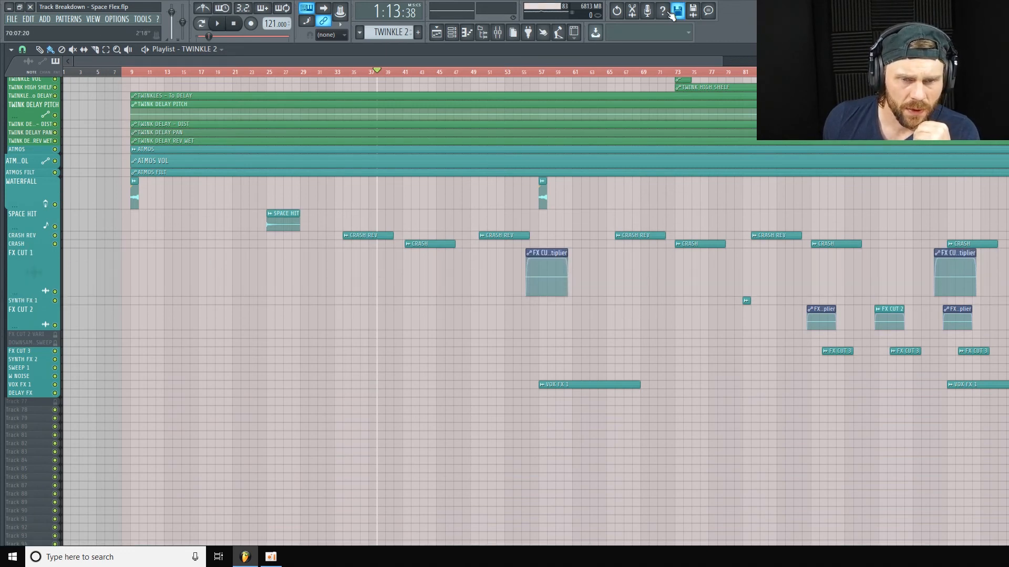
scroll(679, 58, "right", 5)
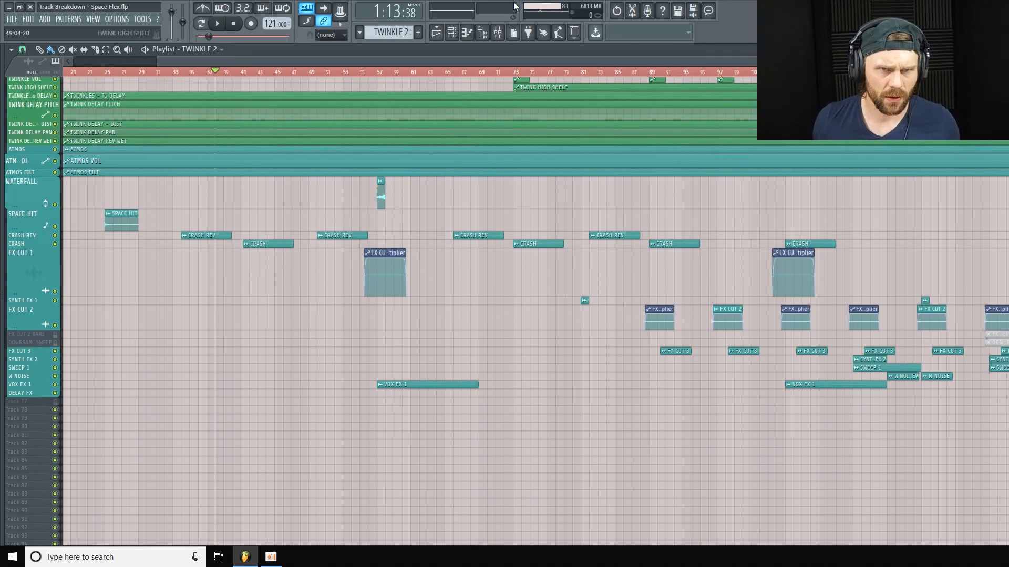
Solo the FX CUT 1 mixer track and play its first clip from bar 56
left_click(508, 33)
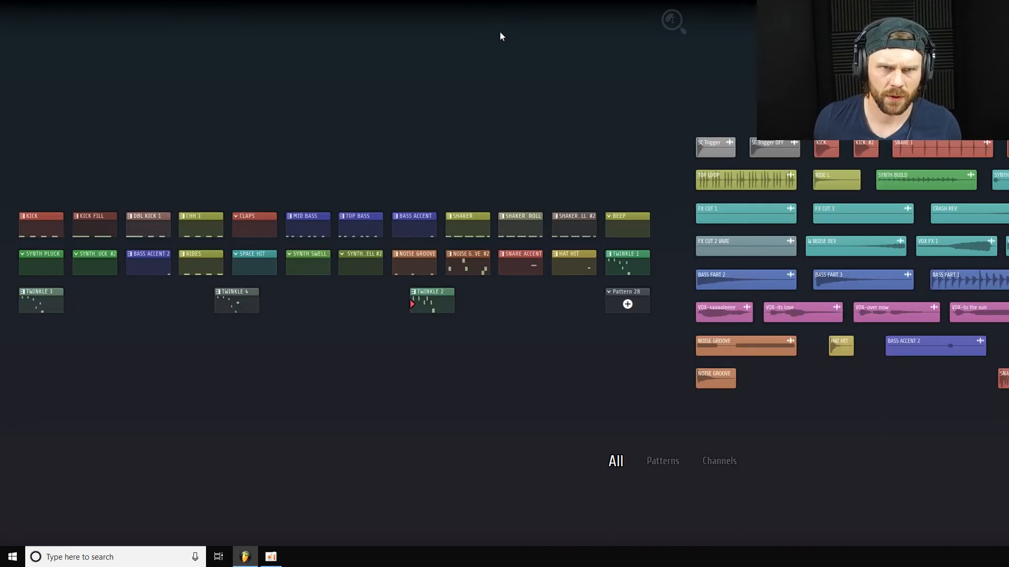
left_click(502, 33)
left_click(498, 32)
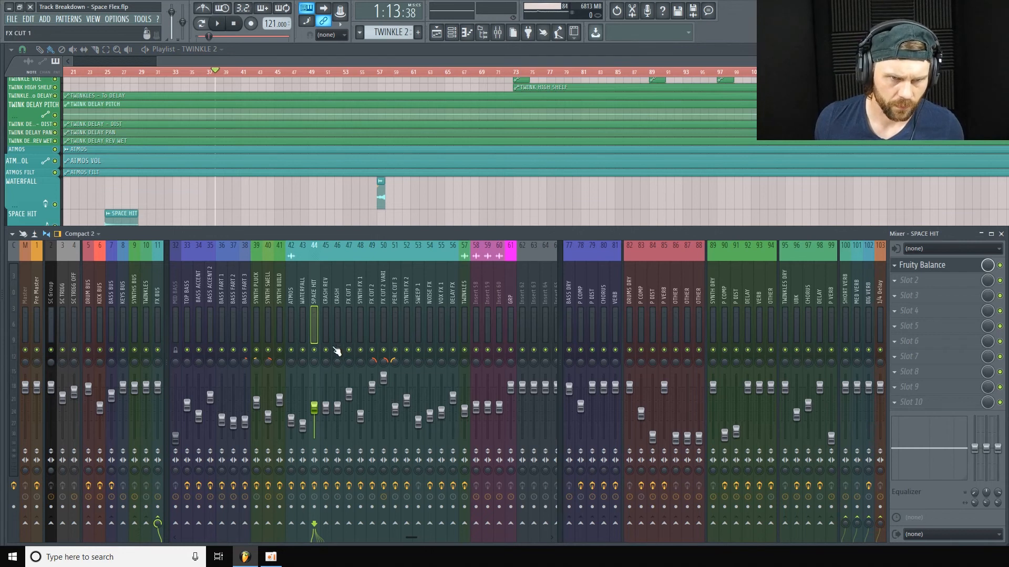
left_click(497, 32)
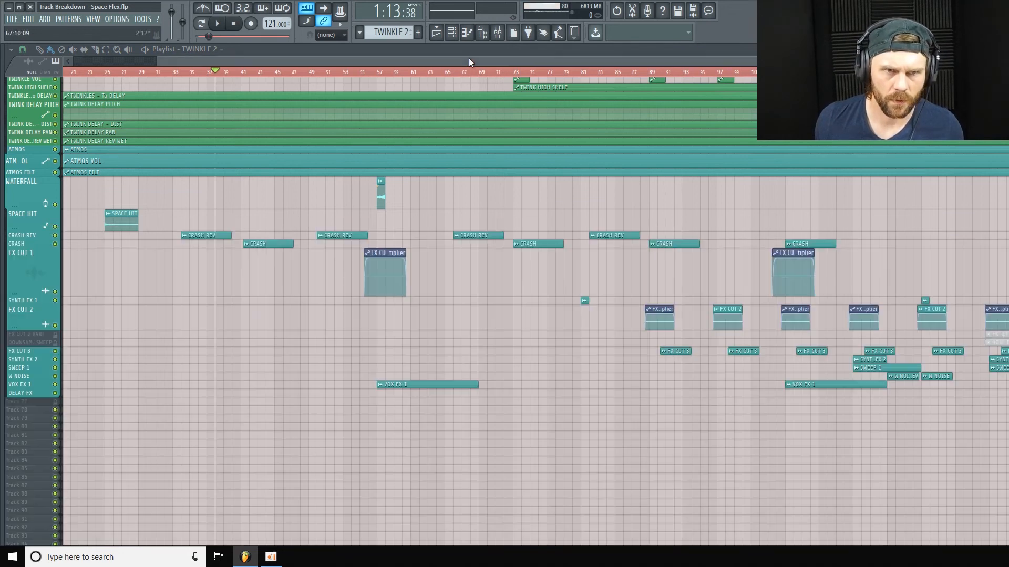
left_click_drag(214, 72, 374, 107)
key("space")
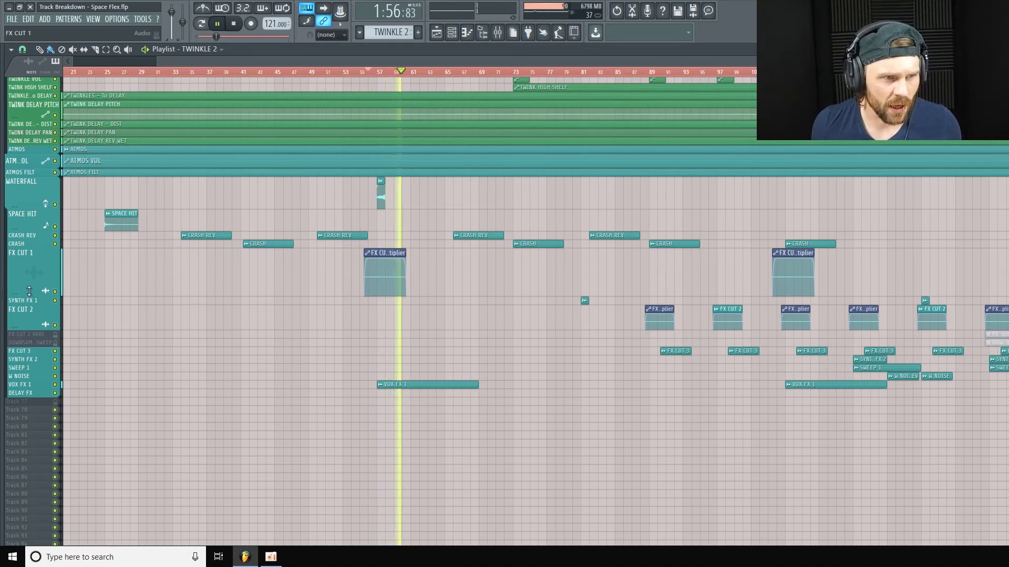
Select the FX CUT 1 mixer track, stop playback, and examine its Fruity parametric EQ 2 and Fruity delay 2 settings
key("F9")
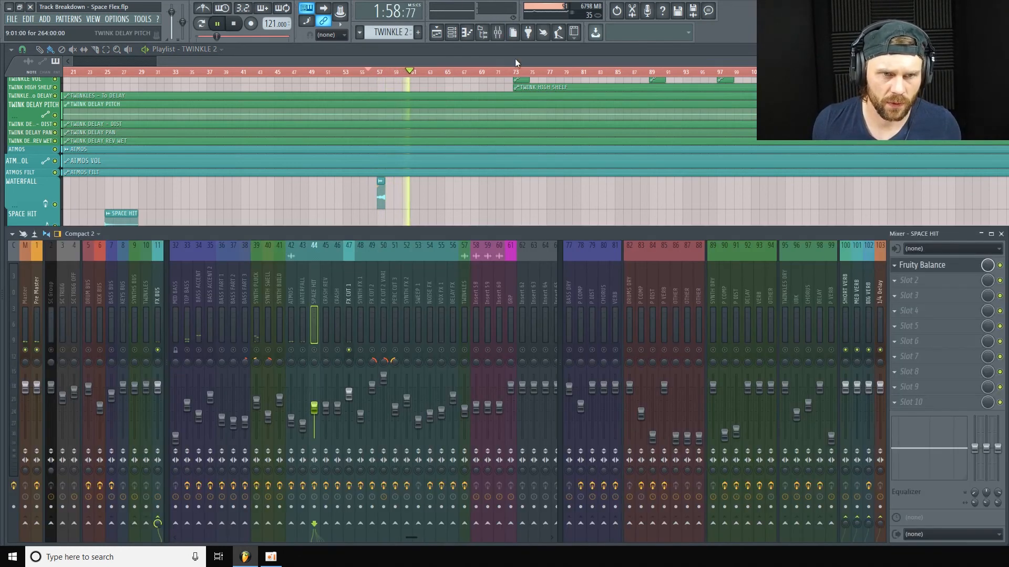
left_click(348, 273)
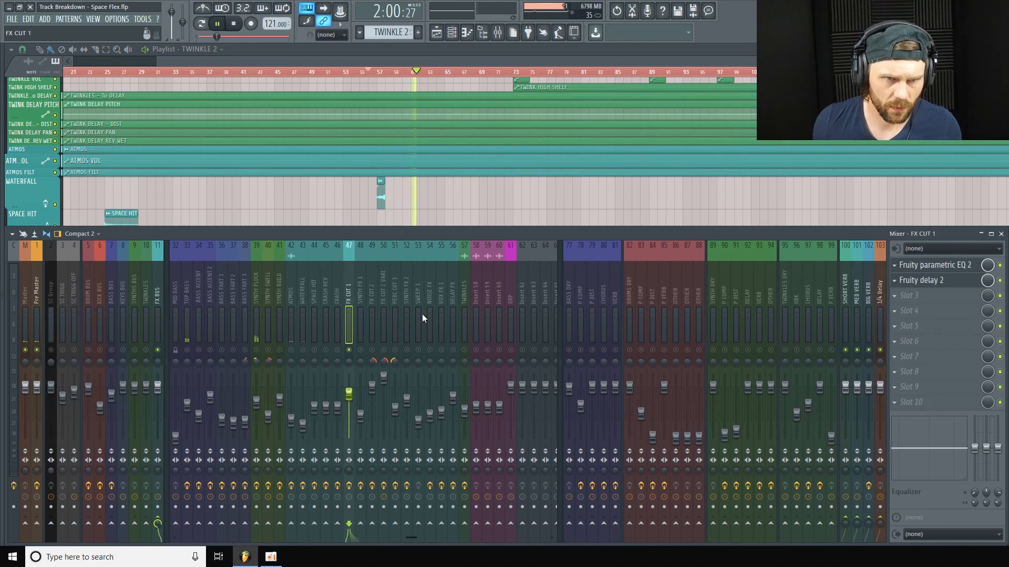
left_click(948, 278)
left_click(949, 268)
left_click_drag(555, 310, 611, 290)
key("space")
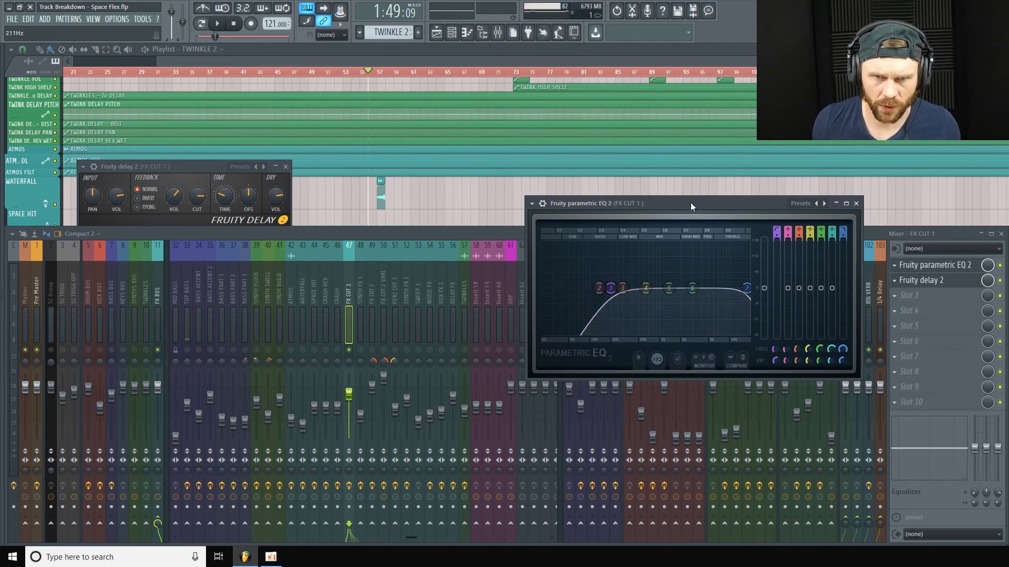
left_click_drag(691, 203, 554, 171)
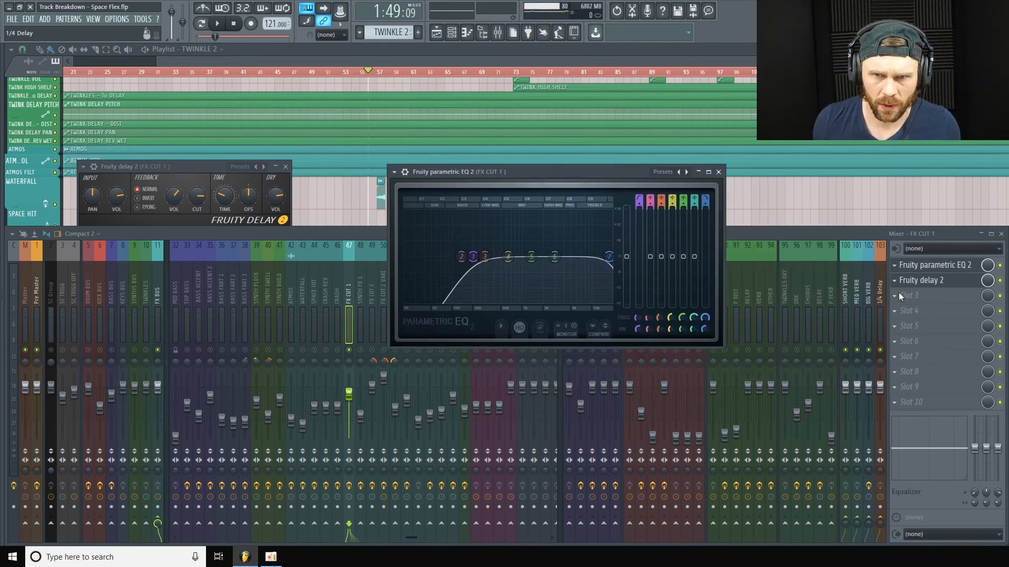
left_click(962, 284)
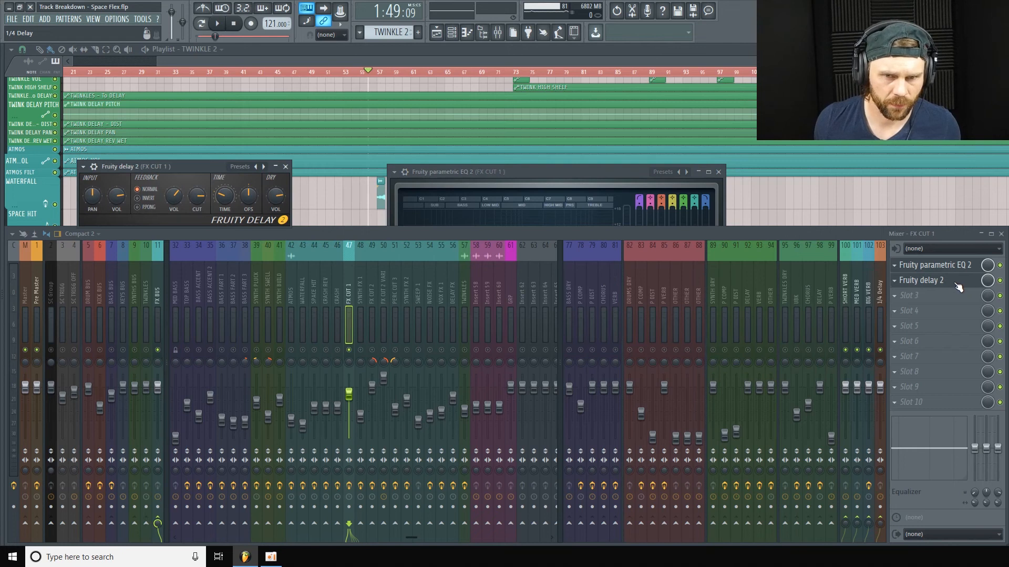
Replay the FX CUT 1 sound briefly from bar 56, stop playback, and close the mixer
key("space")
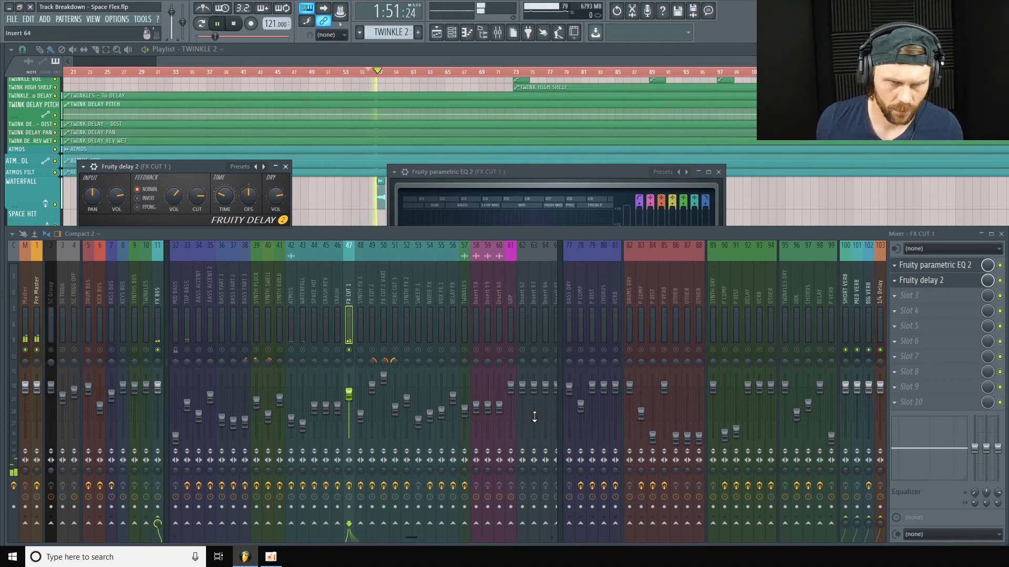
key("space")
left_click(468, 62)
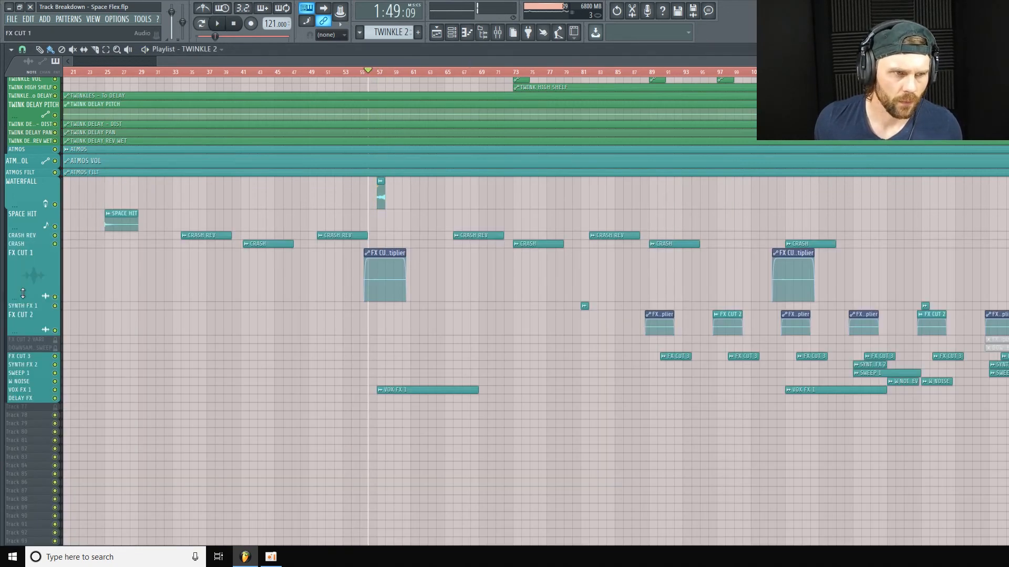
Collapse the FX CUT 1 track, enlarge the VOX FX 1 track, and place the playhead at bar 57
scroll(23, 293, "down", 5)
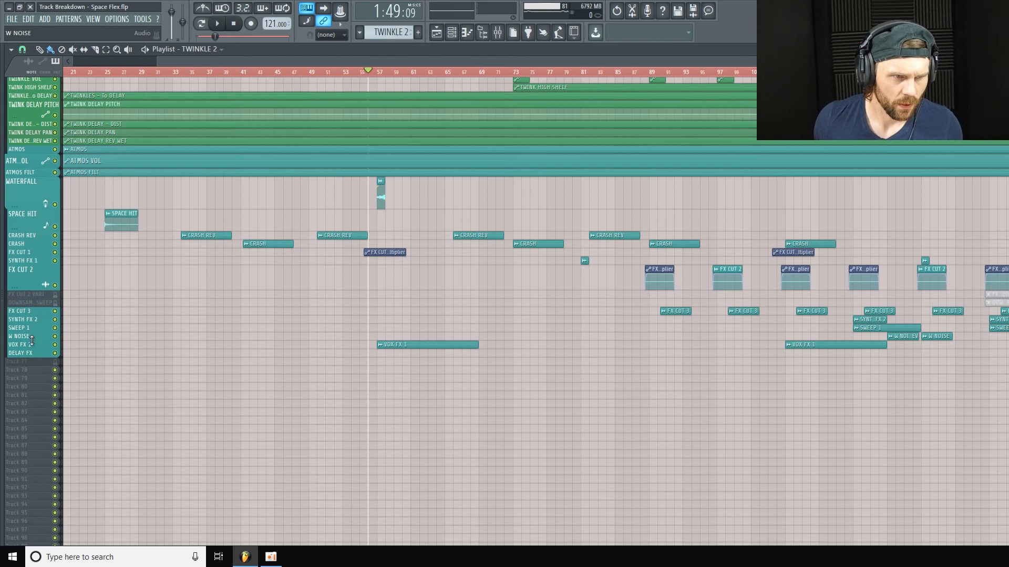
scroll(29, 345, "up", 4)
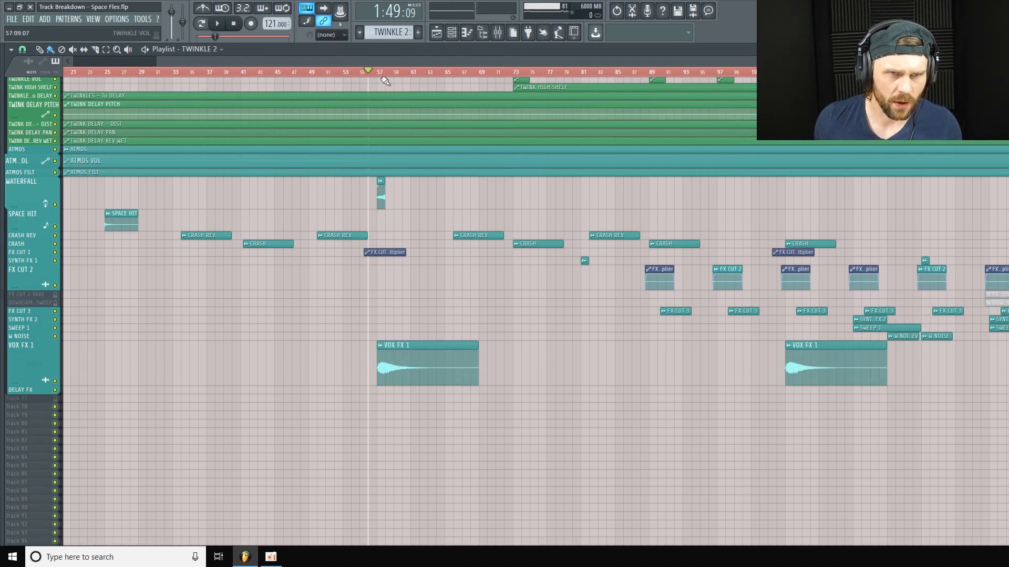
left_click(378, 72)
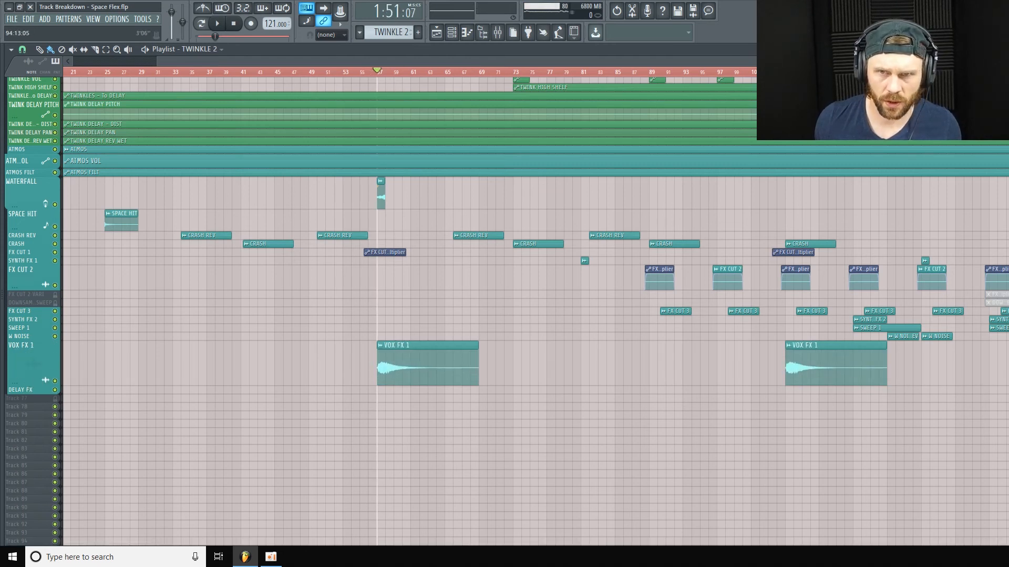
Reduce the VOX FX 1 track's height, open the mixer, and play the VOX FX 1 sound from bar 57
scroll(388, 218, "down", 3)
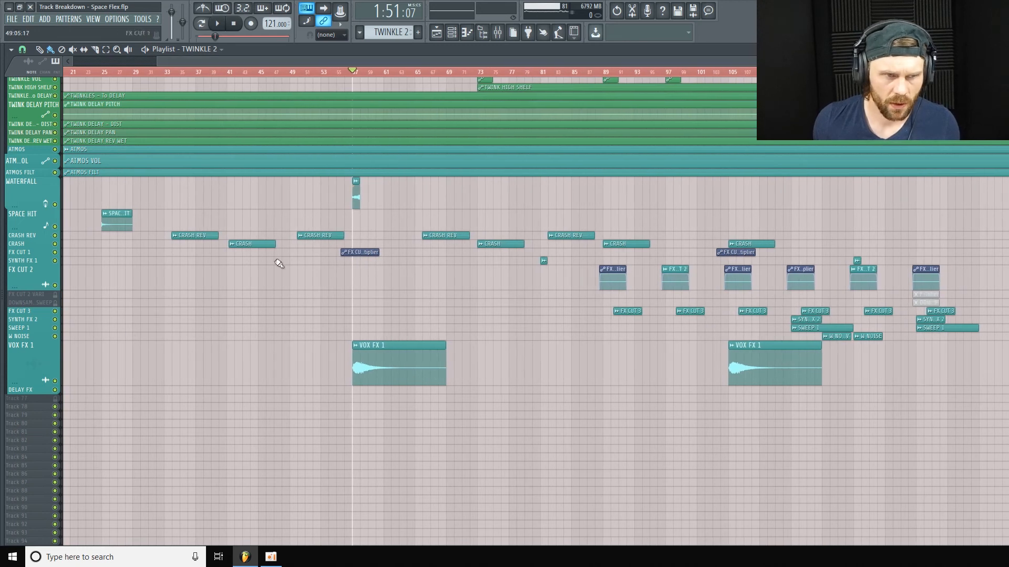
left_click_drag(29, 384, 29, 365)
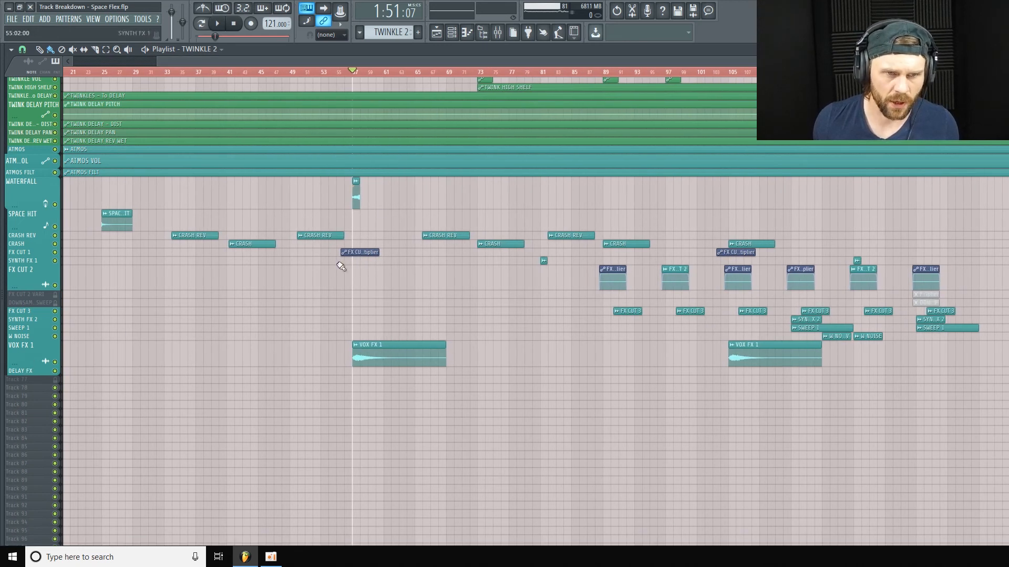
left_click(497, 33)
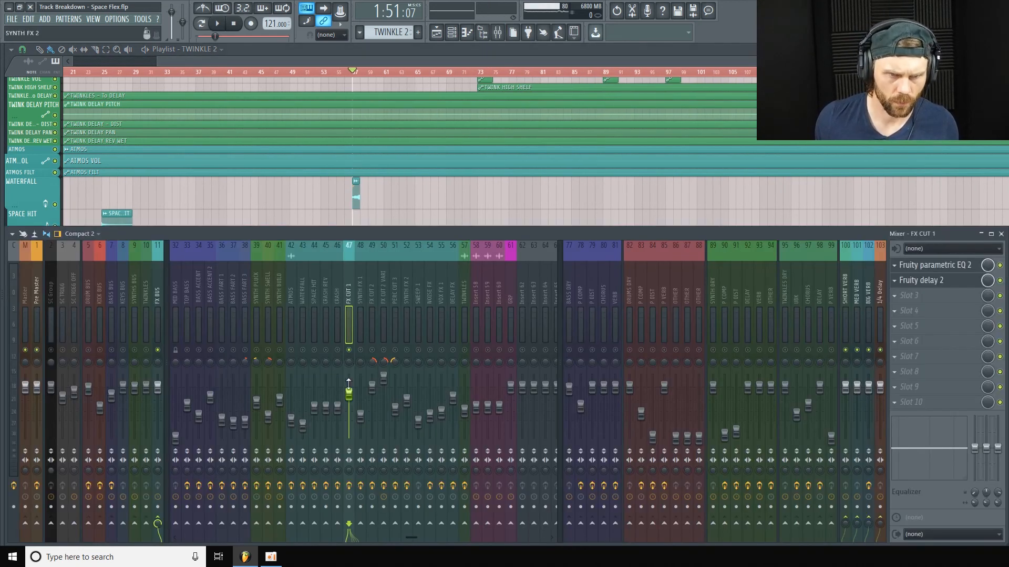
key("space")
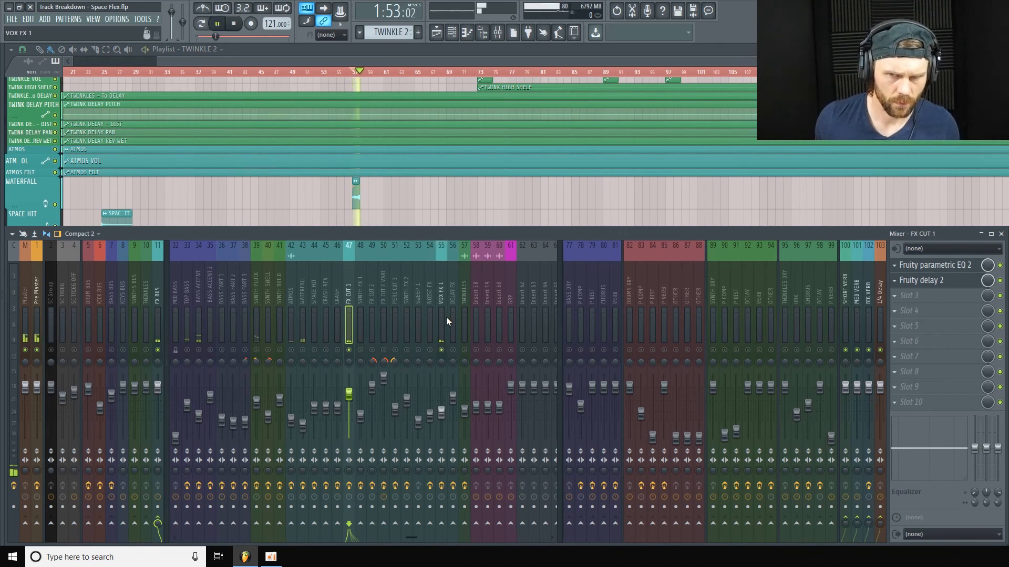
Select the VOX FX 1 mixer track, examine its PanCake2 and Fruity parametric EQ 2 settings, and stop playback
left_click(443, 294)
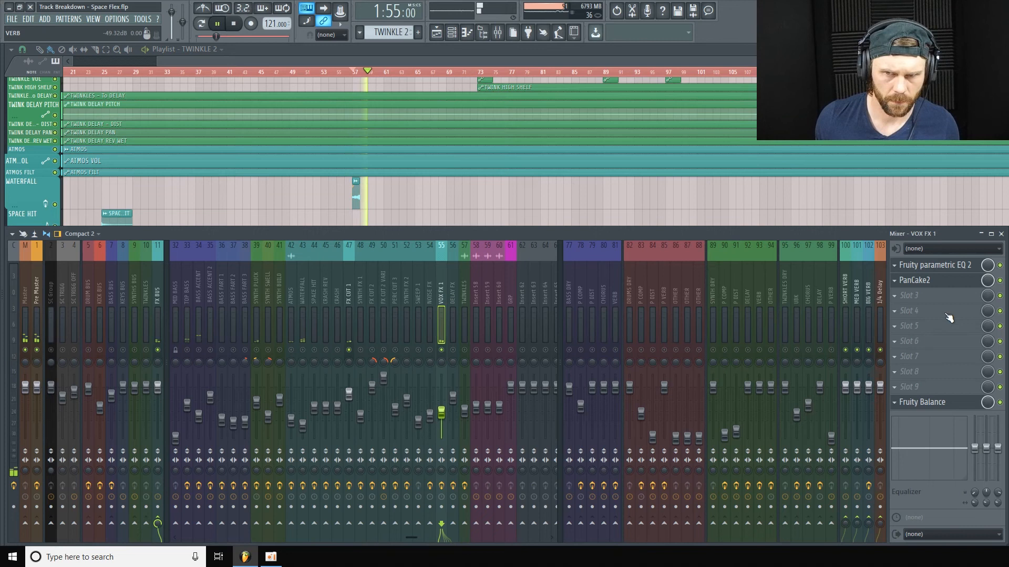
left_click(940, 275)
left_click(935, 266)
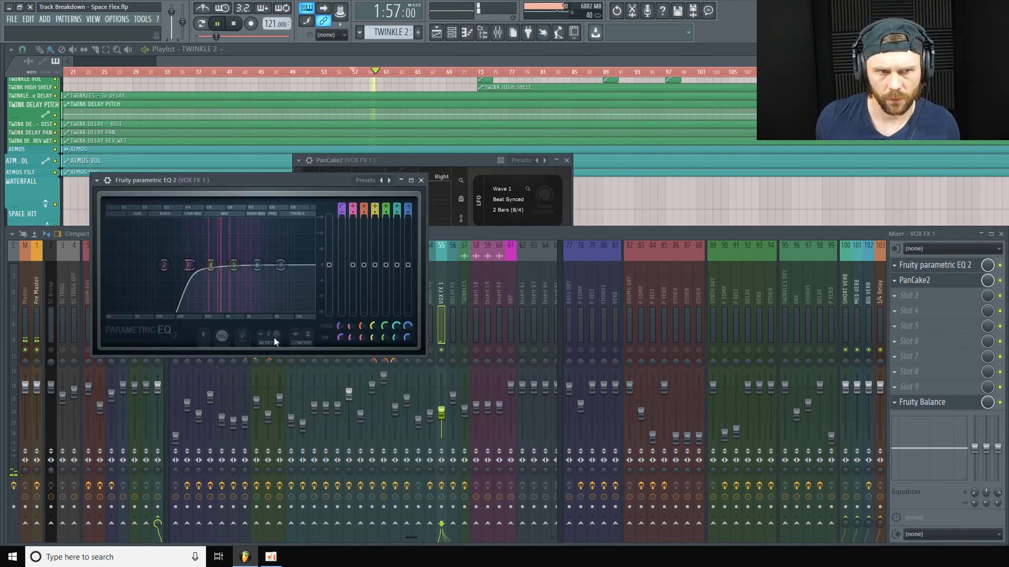
key("space")
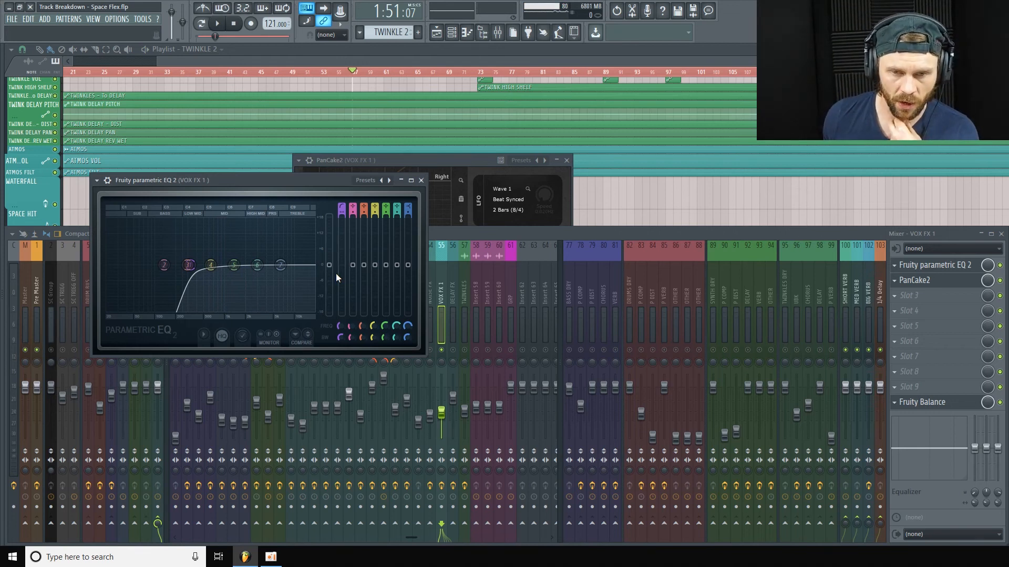
Solo the VOX FX 1 mixer track and replay it from bar 57, then close the mixer and slightly enlarge its playlist track
left_click(446, 354)
key("space")
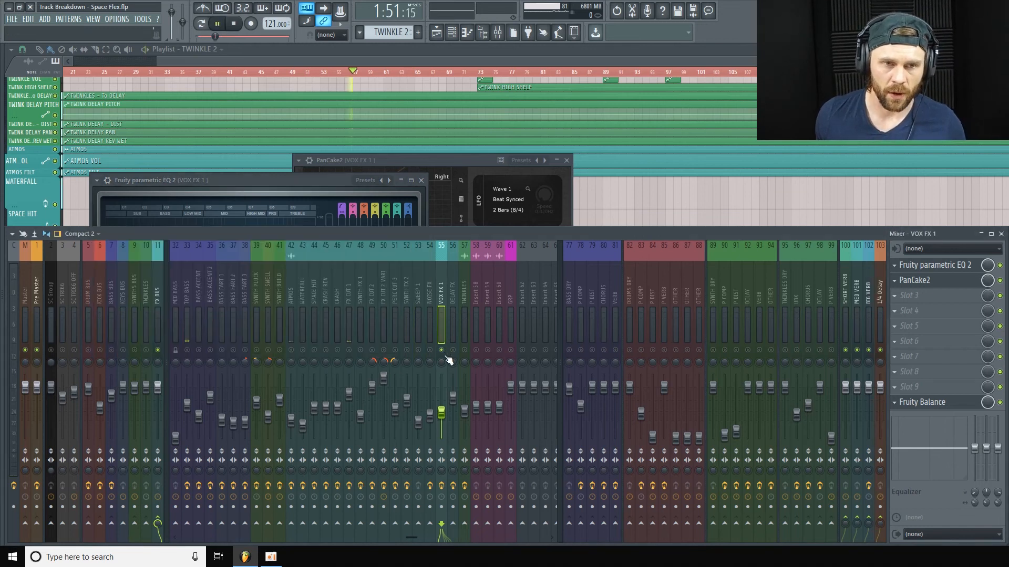
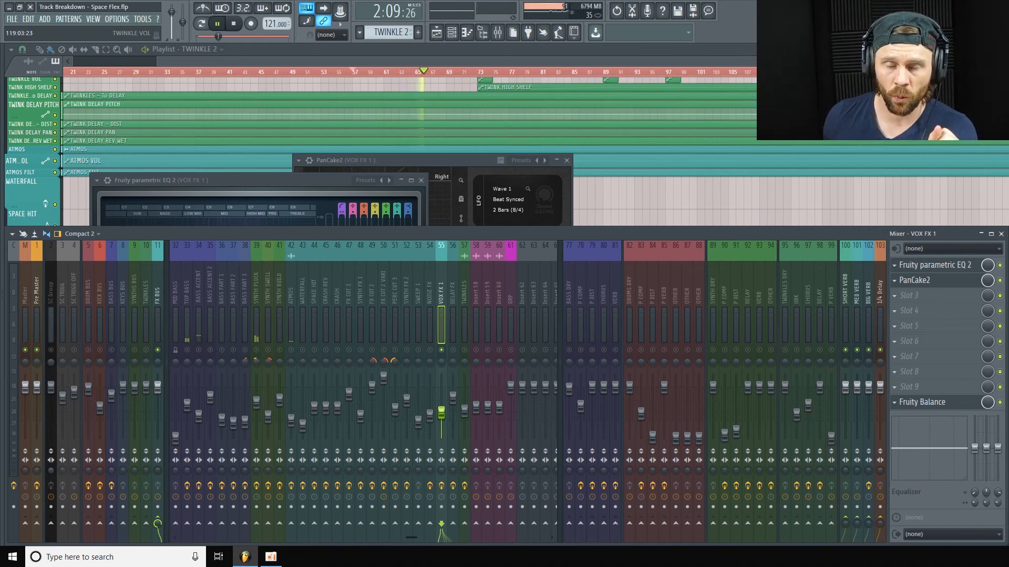
key("F9")
scroll(200, 316, "down", 2)
scroll(200, 317, "down", 4)
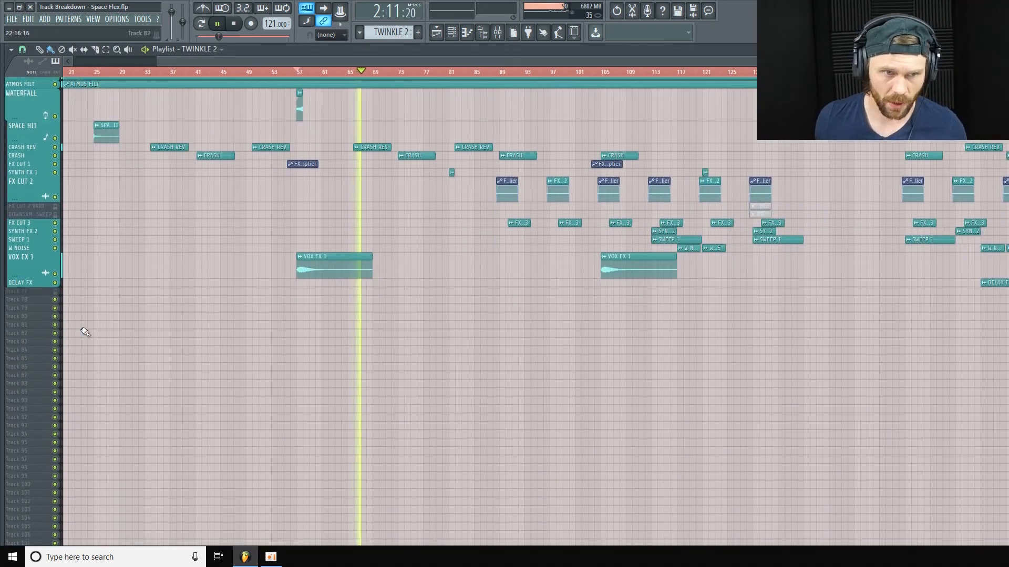
mouse_move(27, 280)
left_mouse_down()
mouse_move(30, 300)
mouse_move(32, 279)
left_mouse_up()
key("space")
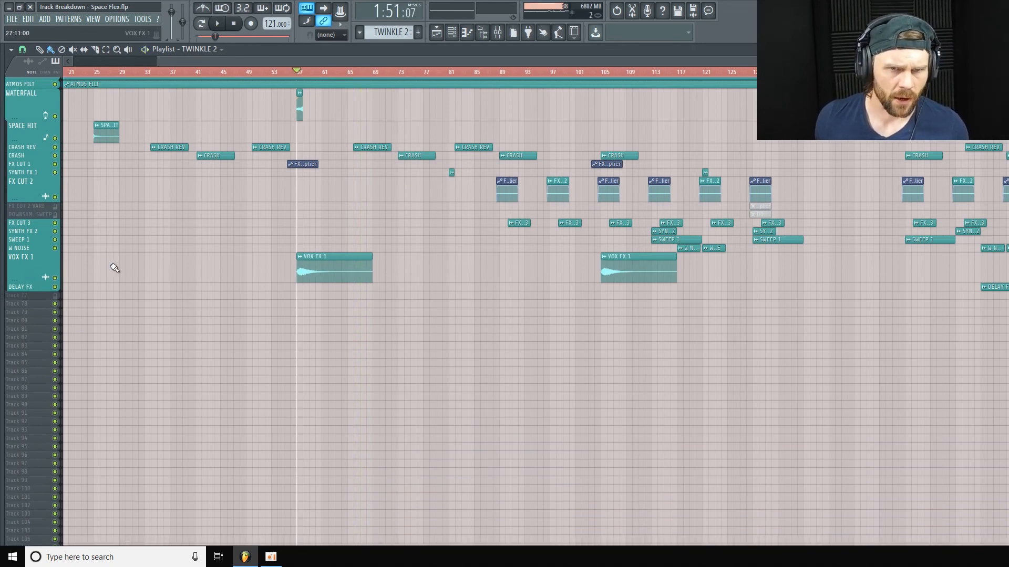
Examine the panning curve and mix settings of PanCake2 on the VOX FX 1 mixer track, then close the open windows
left_click(503, 34)
left_click(950, 282)
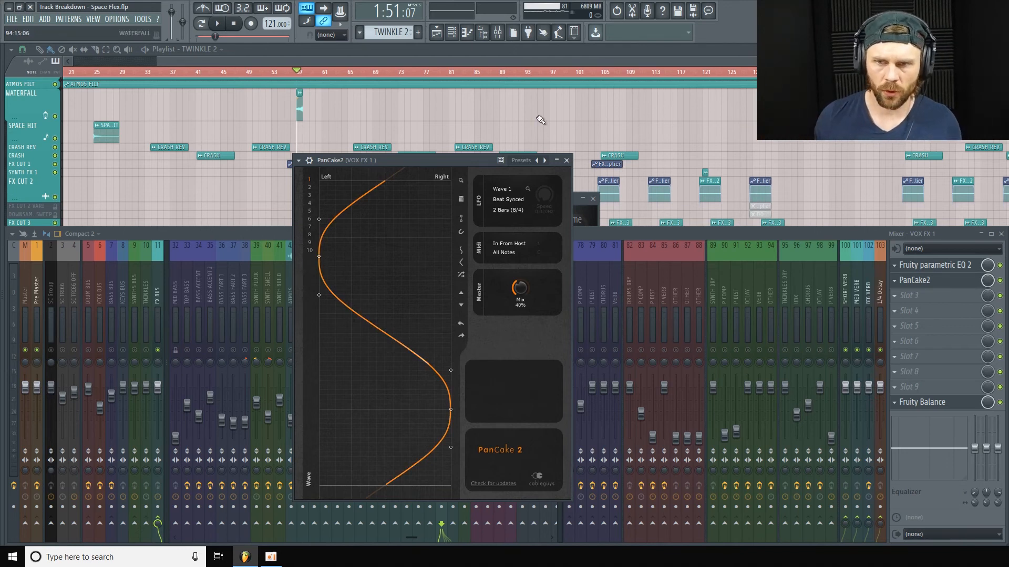
key("F12")
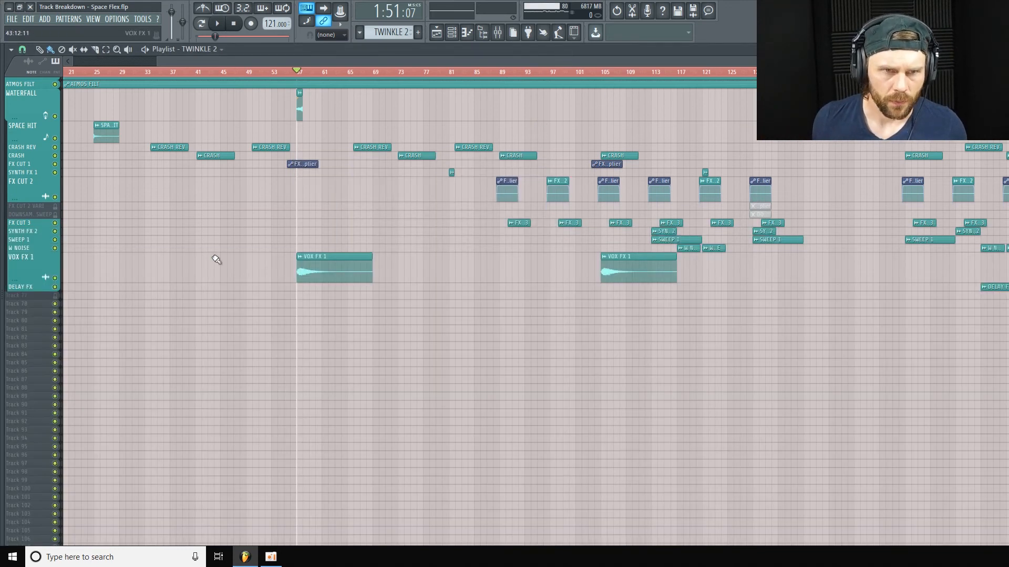
Enlarge the SYNTH FX 1 track, collapse the VOX FX 1 track, and place the playhead at bar 81
left_click_drag(27, 177, 28, 200)
left_click_drag(30, 307, 29, 286)
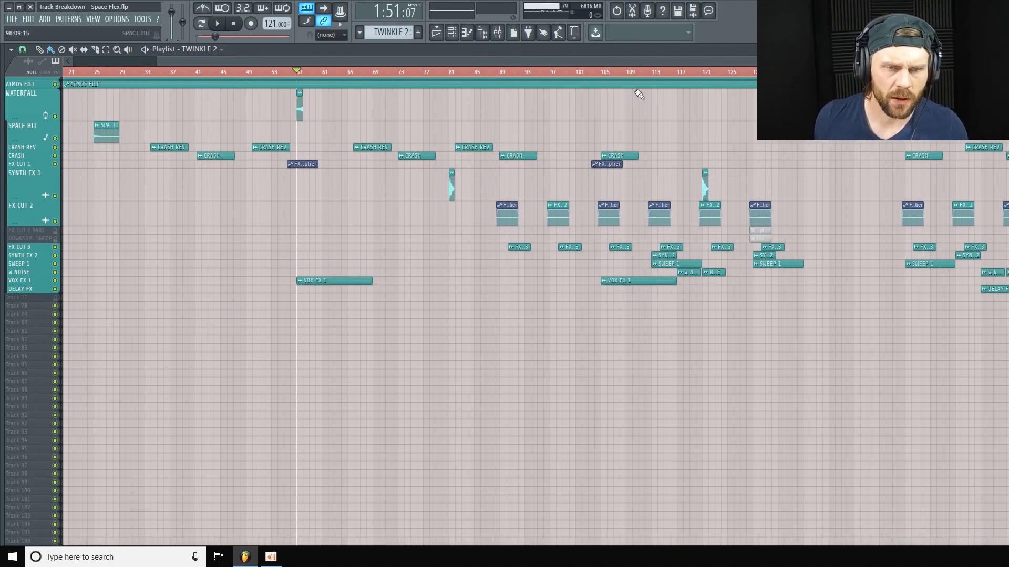
scroll(410, 316, "right", 5)
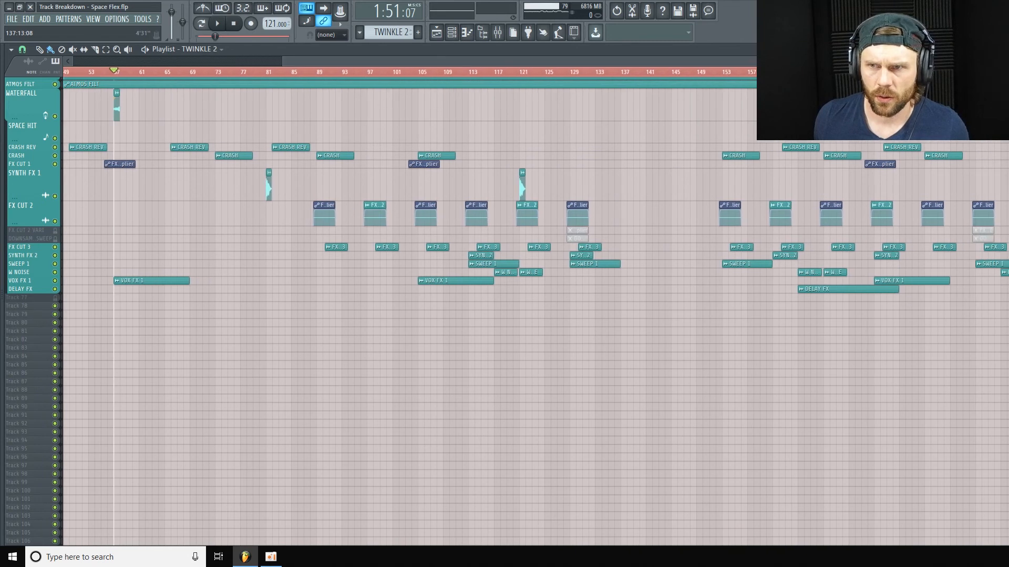
scroll(435, 84, "up", 3)
left_click(409, 72)
Solo and select the SYNTH FX 1 mixer track, playing its sound from bar 81 and restarting it once
left_click(497, 33)
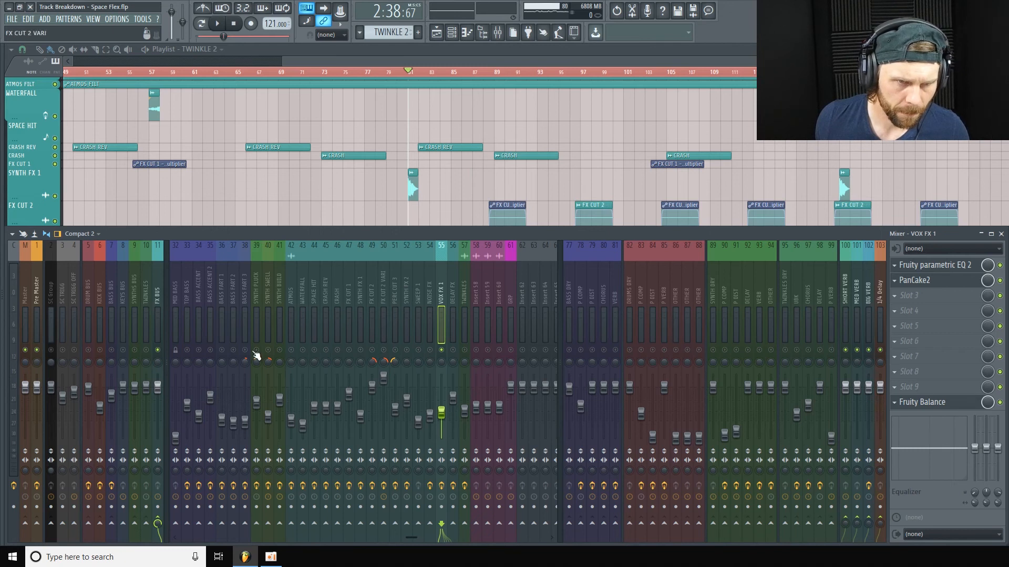
left_click(365, 356)
key("space")
left_click(361, 304)
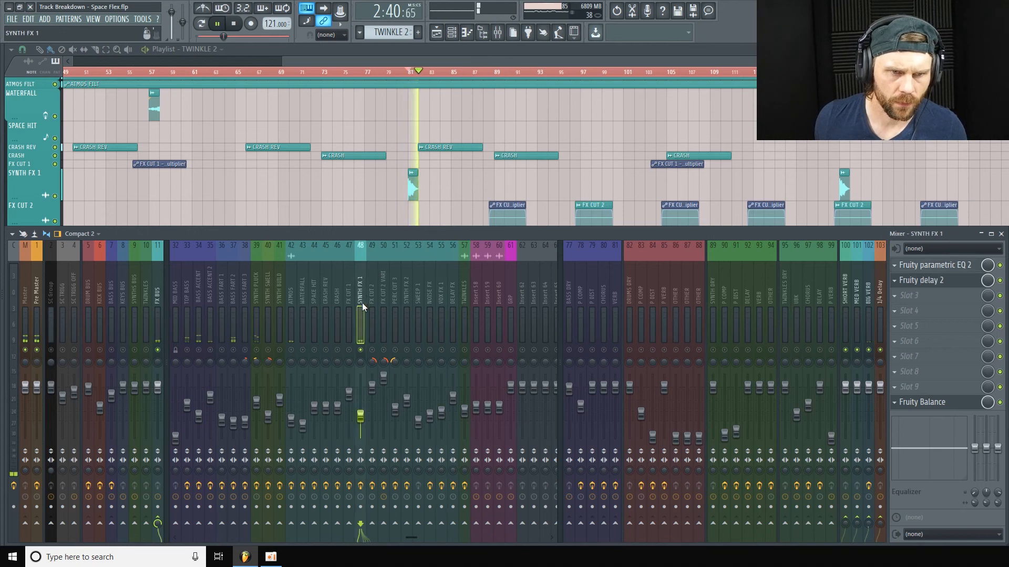
key("space")
key("space")
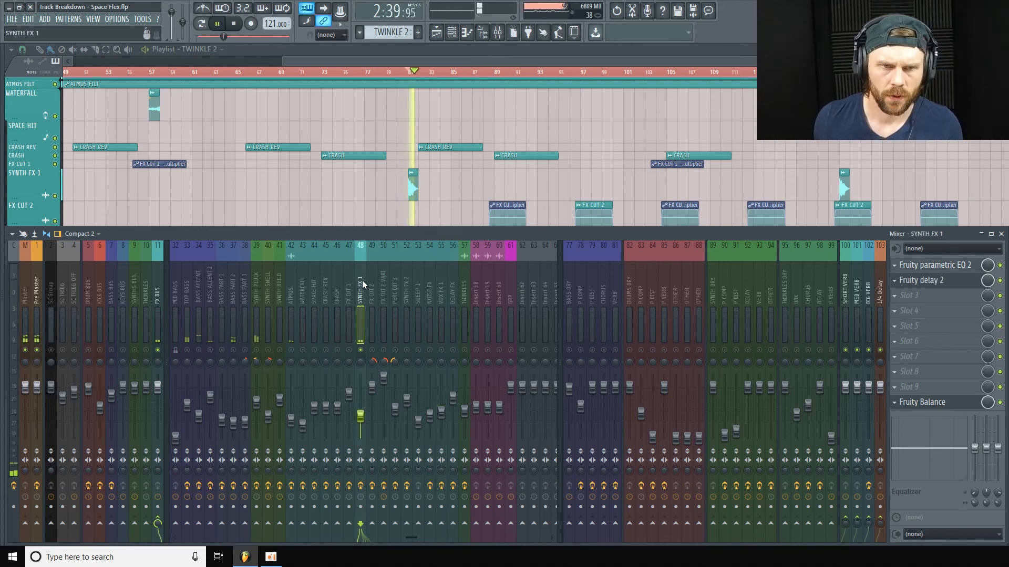
Examine the Fruity parametric EQ 2, Fruity Balance and Fruity delay 2 settings on SYNTH FX 1, stopping playback meanwhile
left_click(932, 266)
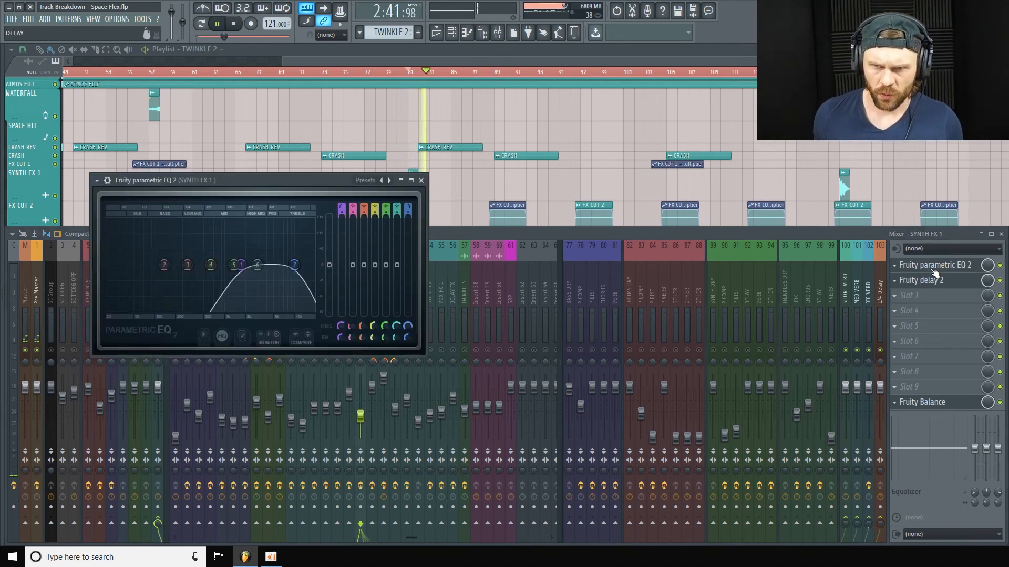
left_click_drag(281, 185, 332, 151)
key("space")
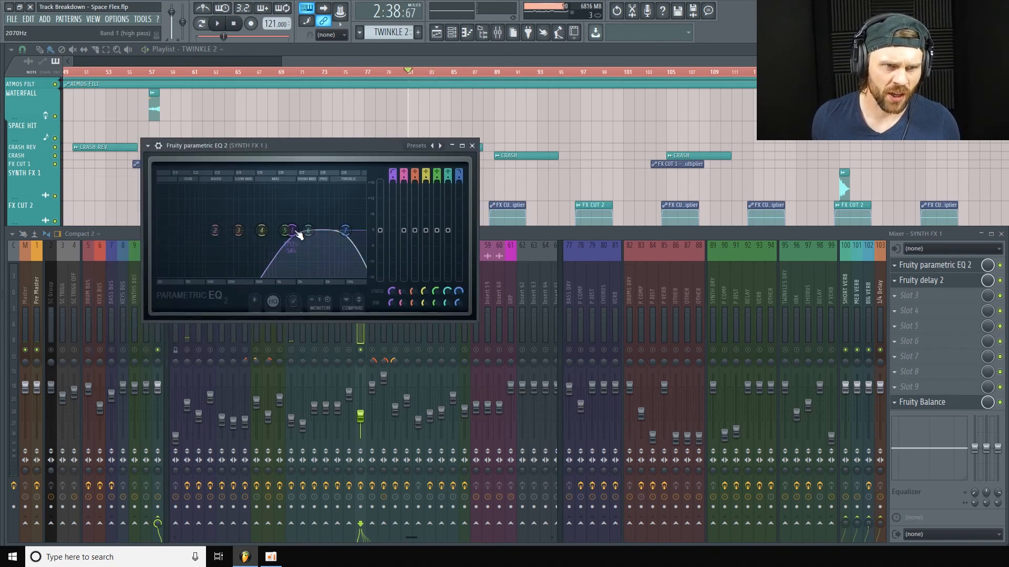
left_click_drag(298, 235, 297, 242)
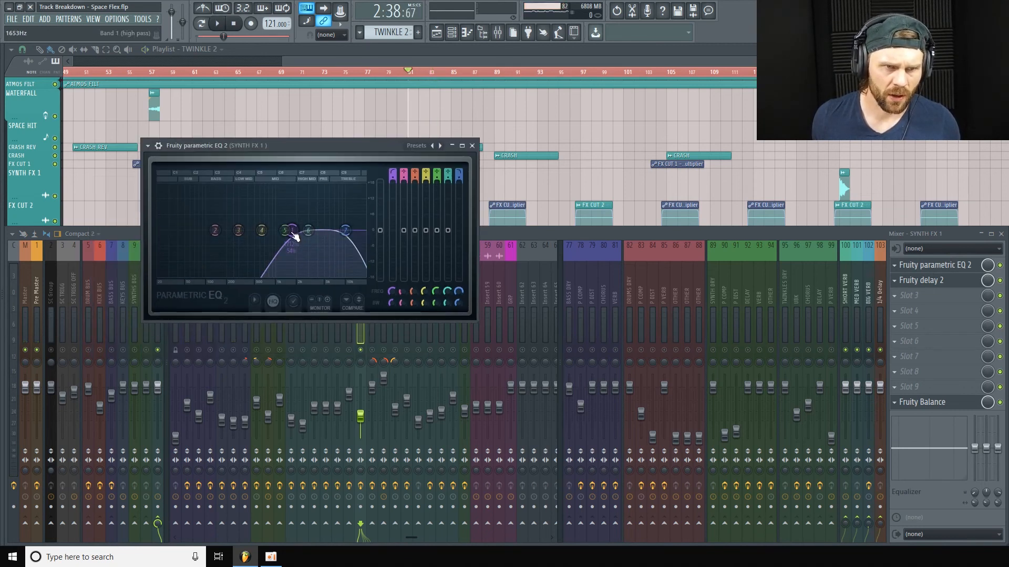
left_click(960, 290)
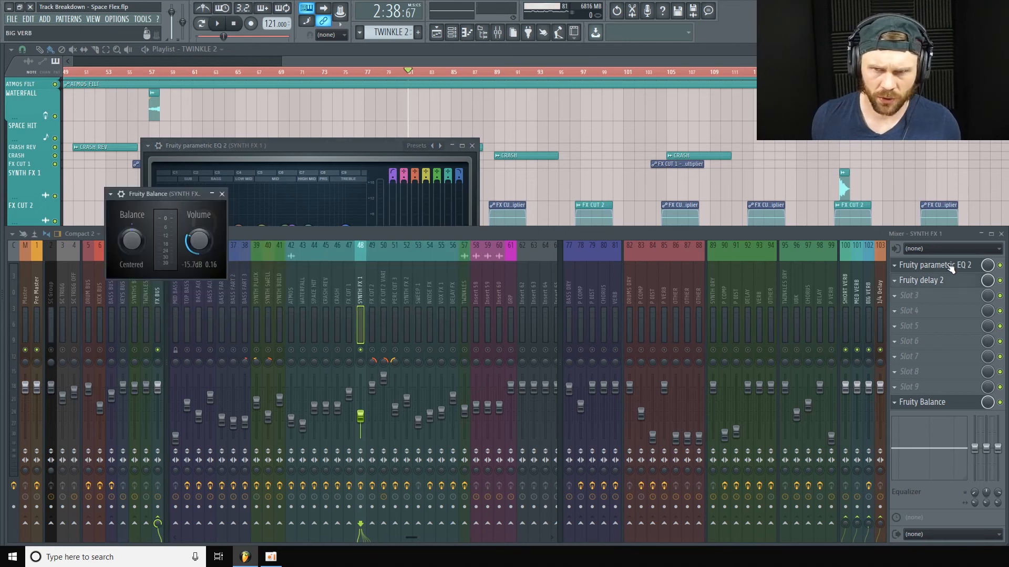
left_click(961, 285)
left_click(960, 286)
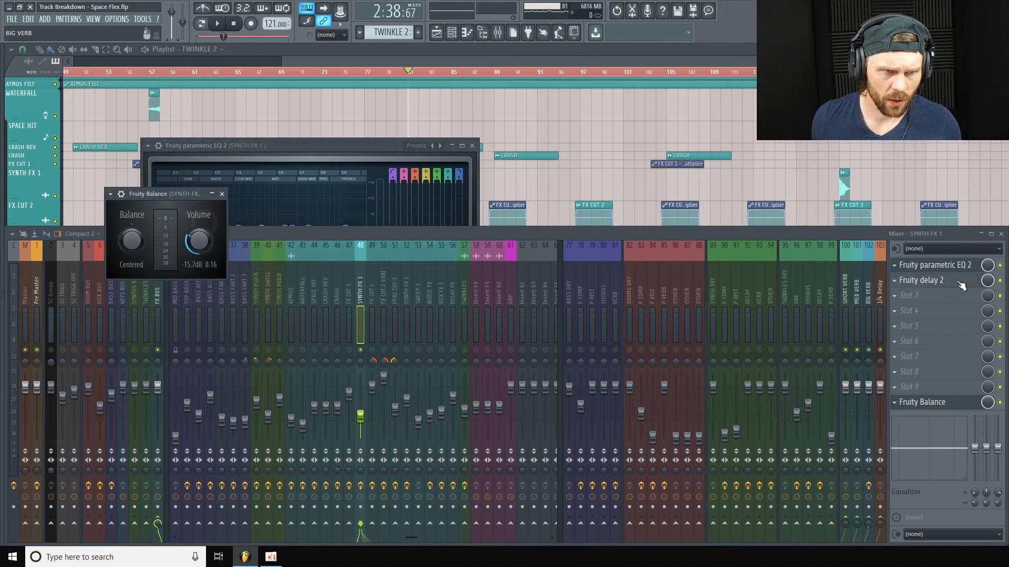
left_click(960, 284)
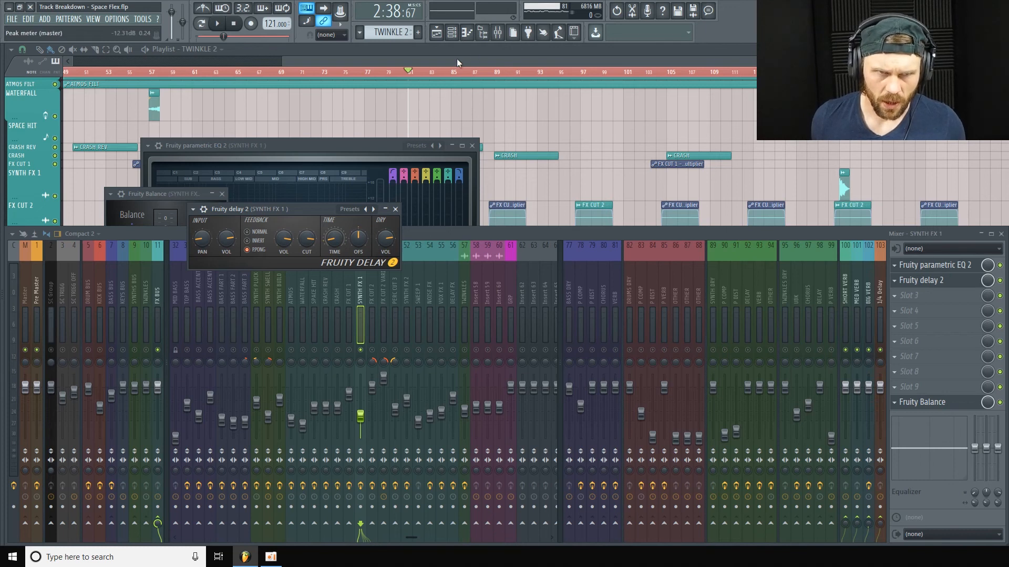
Close the mixer and enlarge the BASS FARTS track in the playlist
left_click(494, 58)
scroll(366, 176, "up", 8)
scroll(368, 177, "up", 2)
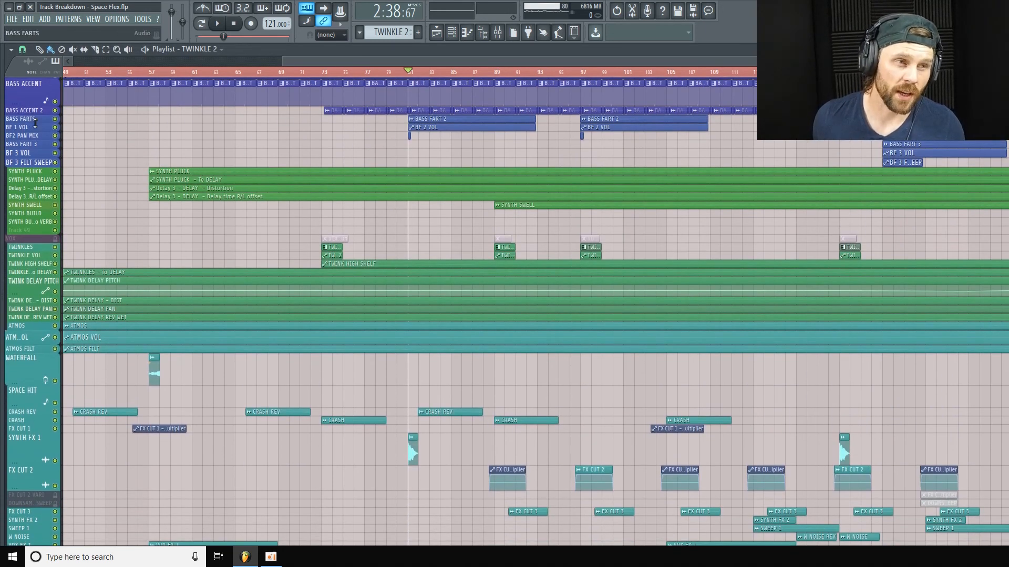
left_click_drag(34, 124, 33, 137)
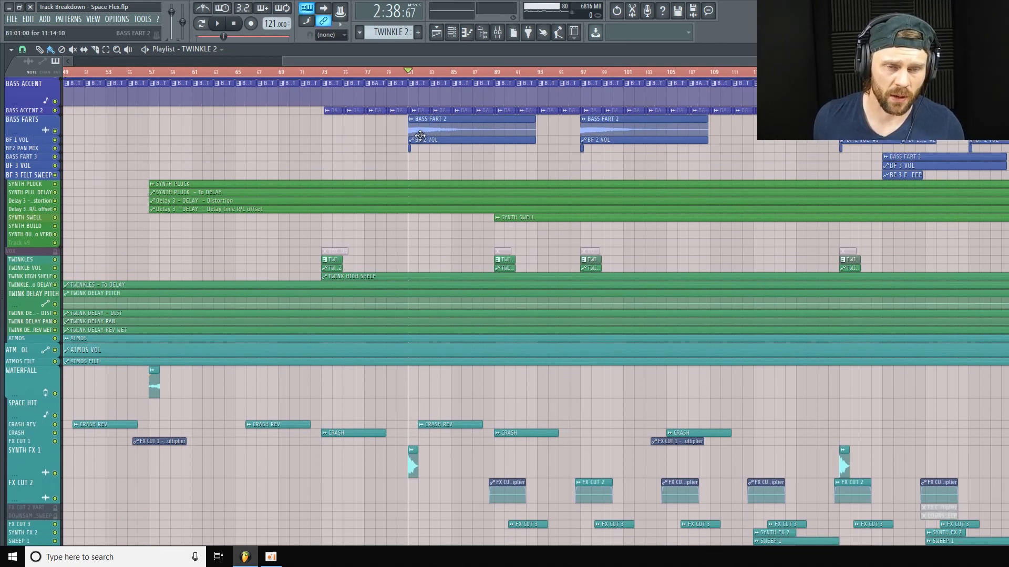
Unmute the BASS FART 2 mixer track alongside SYNTH FX 1 and play both sounds together from bar 81
left_click(497, 33)
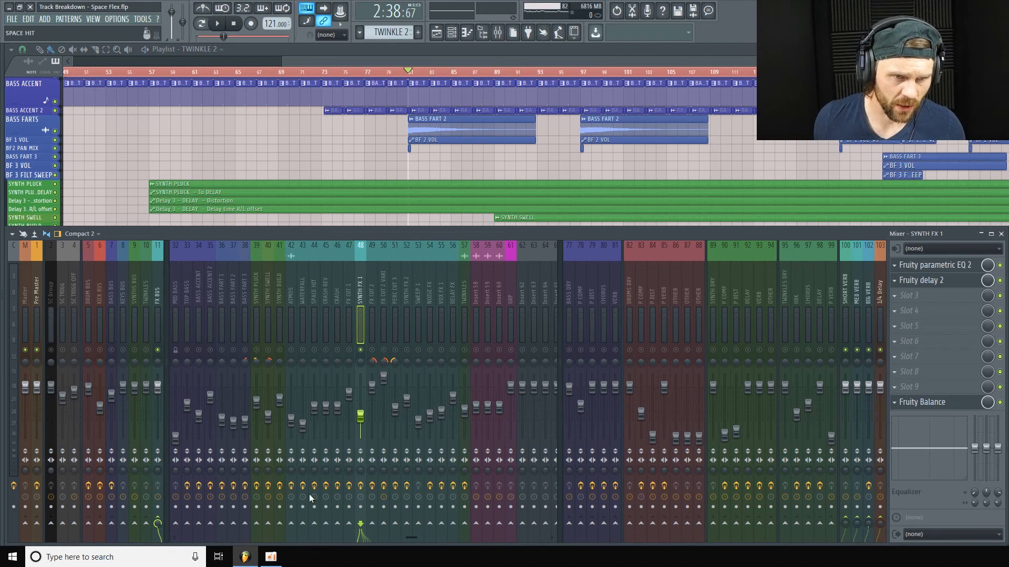
left_click_drag(412, 539, 349, 538)
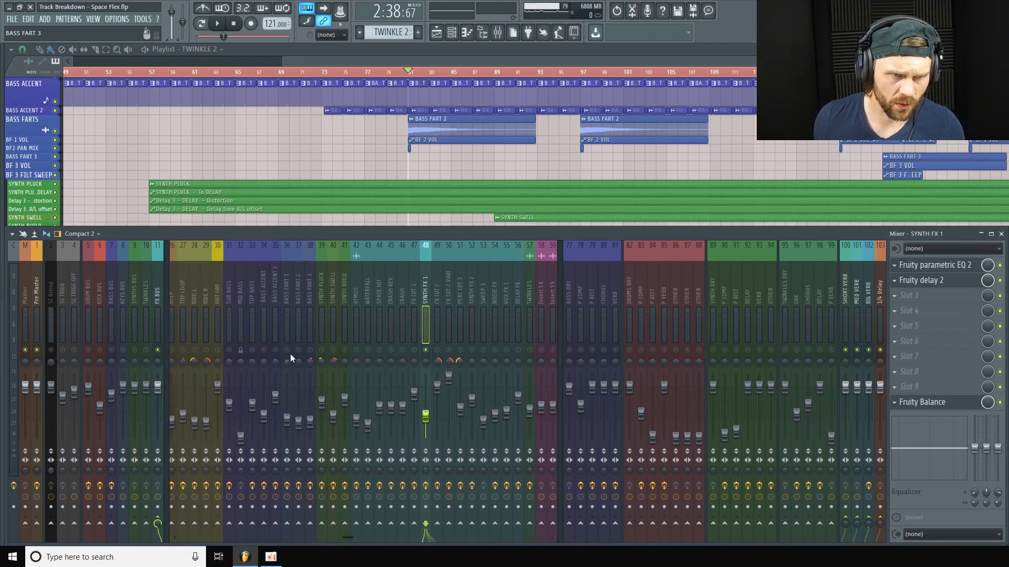
key("space")
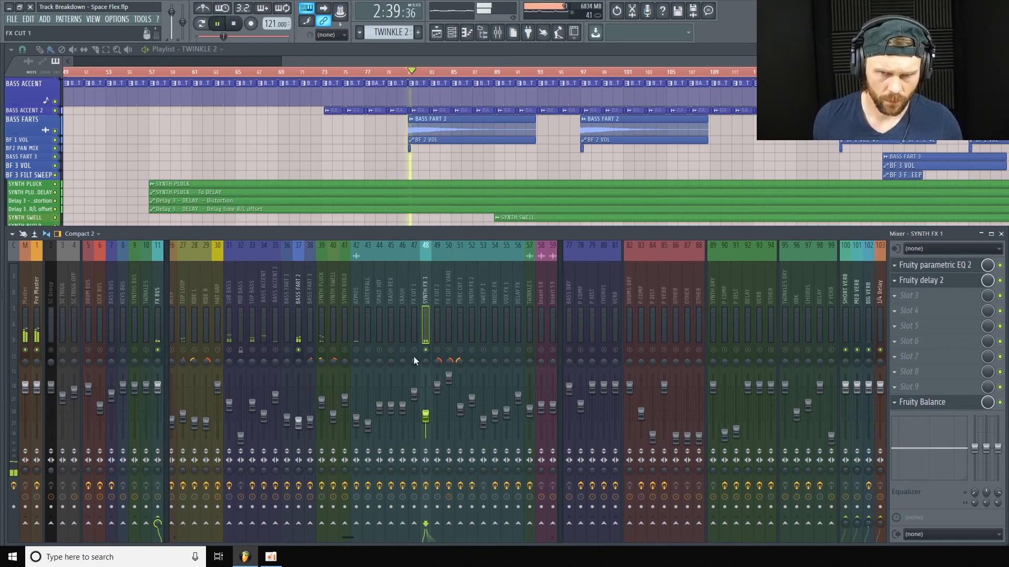
key("space")
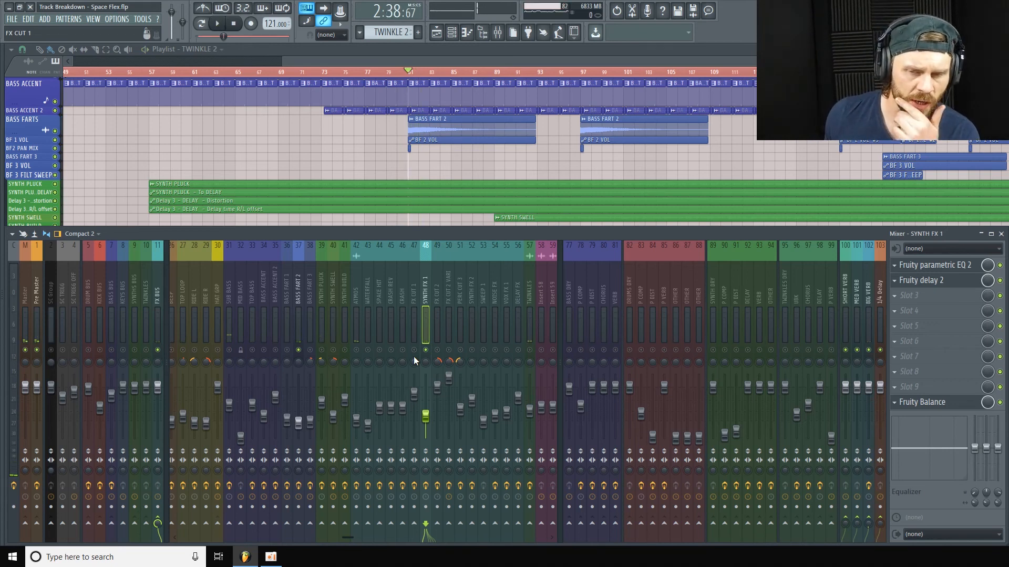
Close the mixer, enlarge the BASS FARTS track further, and look over the BASS FART 2 clips across the arrangement
key("F9")
scroll(410, 352, "down", 2)
scroll(517, 248, "up", 2)
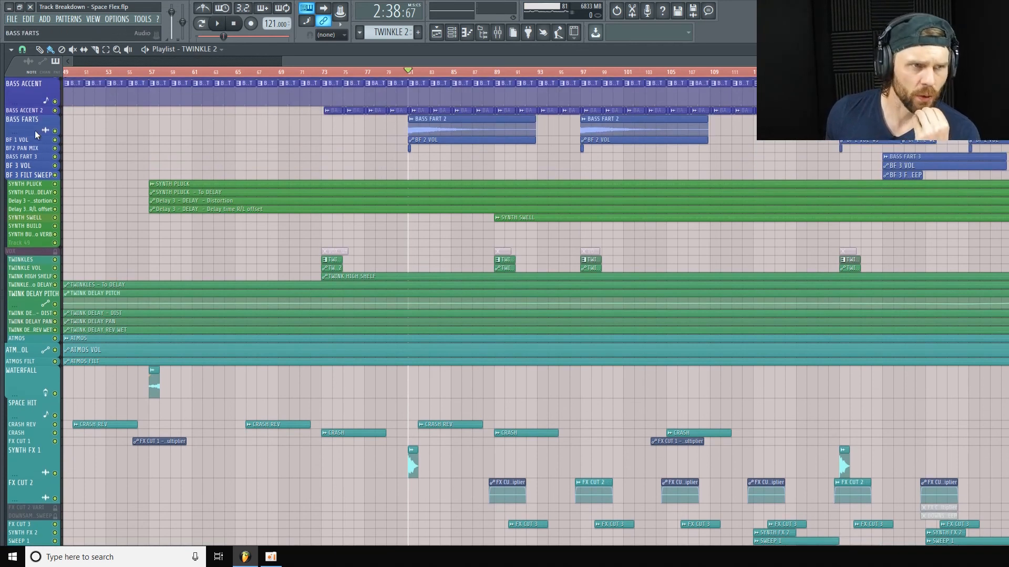
left_click_drag(35, 134, 35, 141)
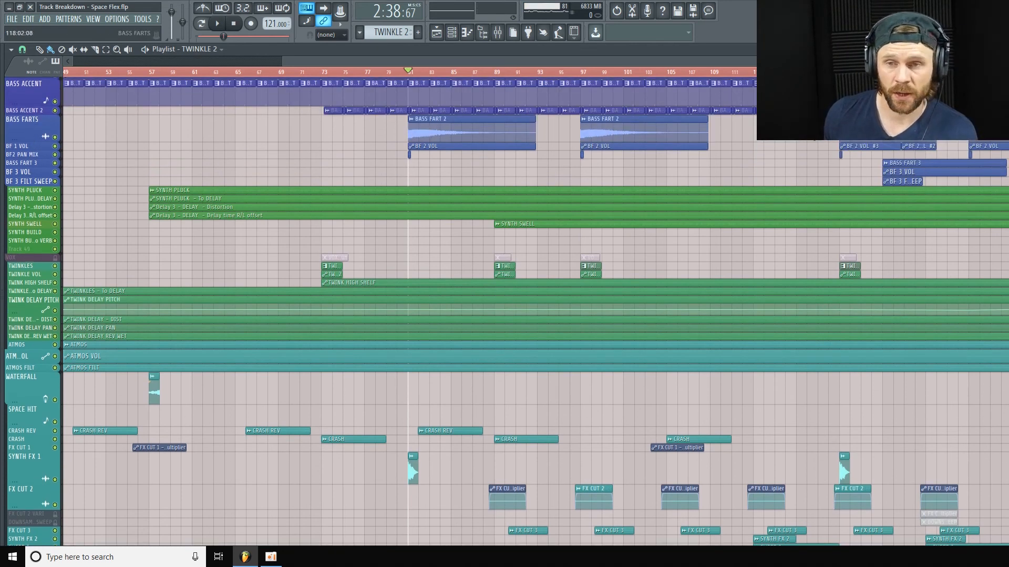
scroll(2, 492, "down", 1)
scroll(2, 492, "up", 1)
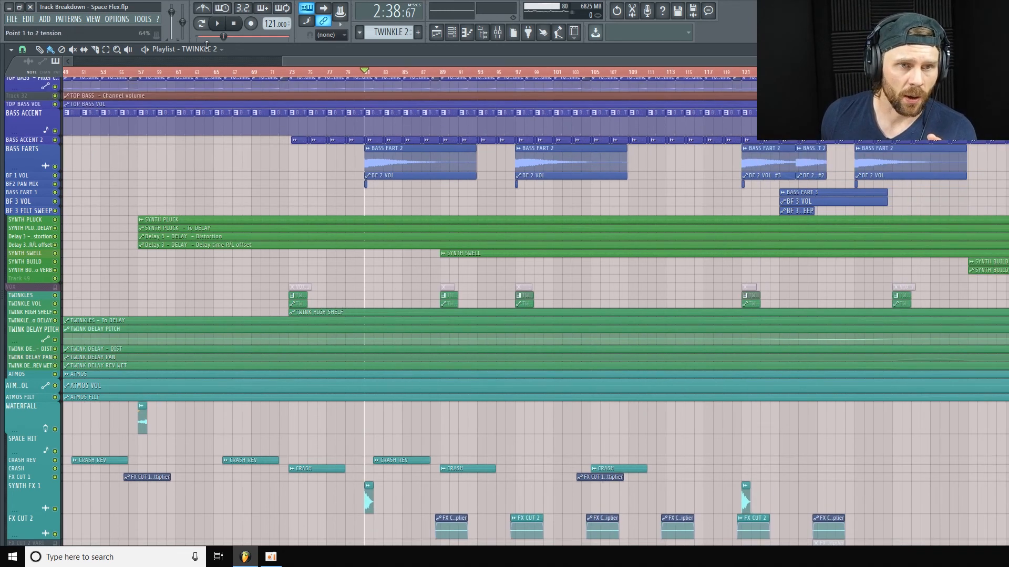
Slightly reduce the SYNTH FX 1 track's height and display the channel rack
scroll(1, 492, "down", 2)
left_click_drag(29, 455, 29, 451)
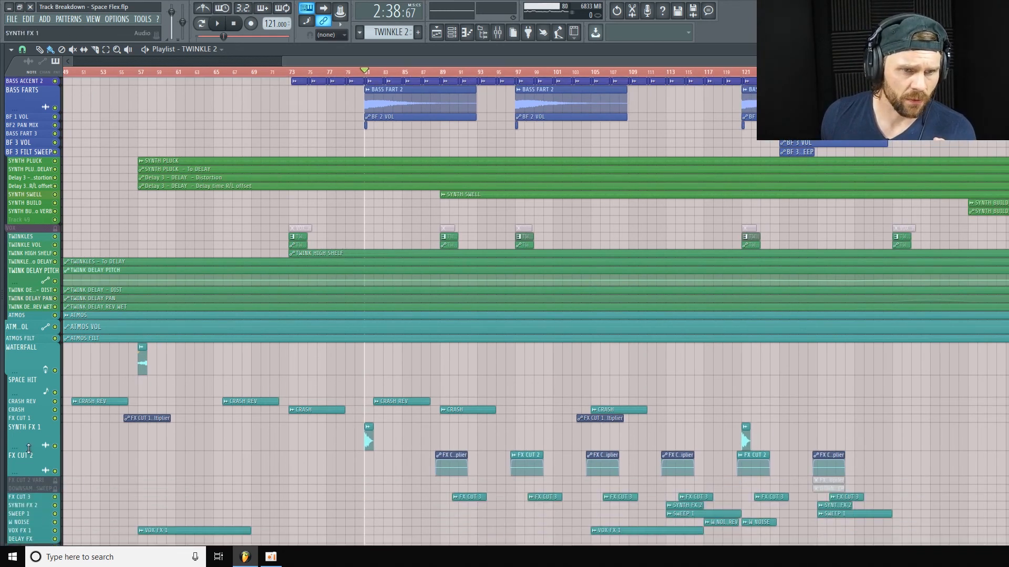
left_click(453, 33)
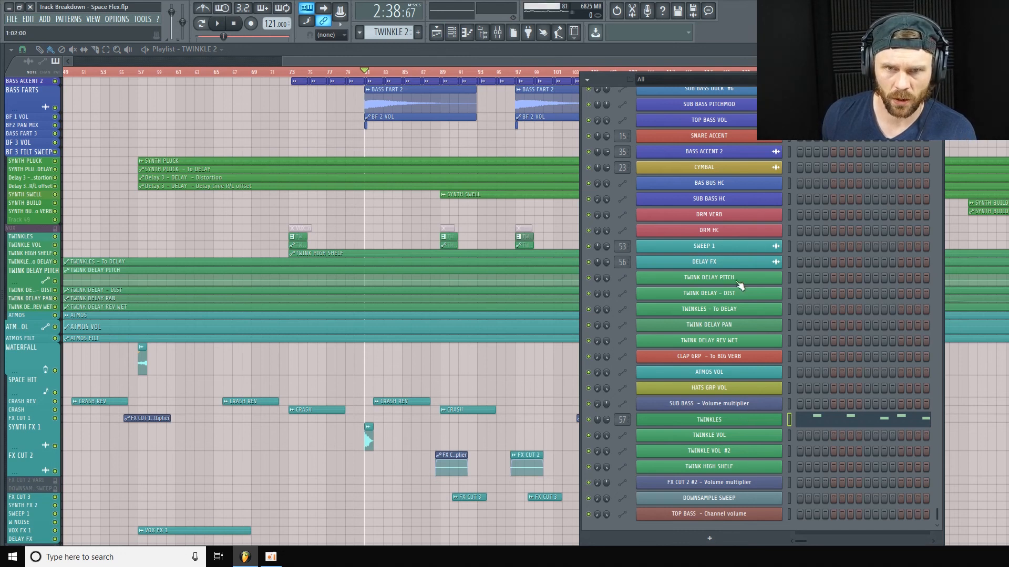
Find SYNTH FX 1 in the channel rack, open its sample settings, and audition the sample
scroll(740, 285, "up", 15)
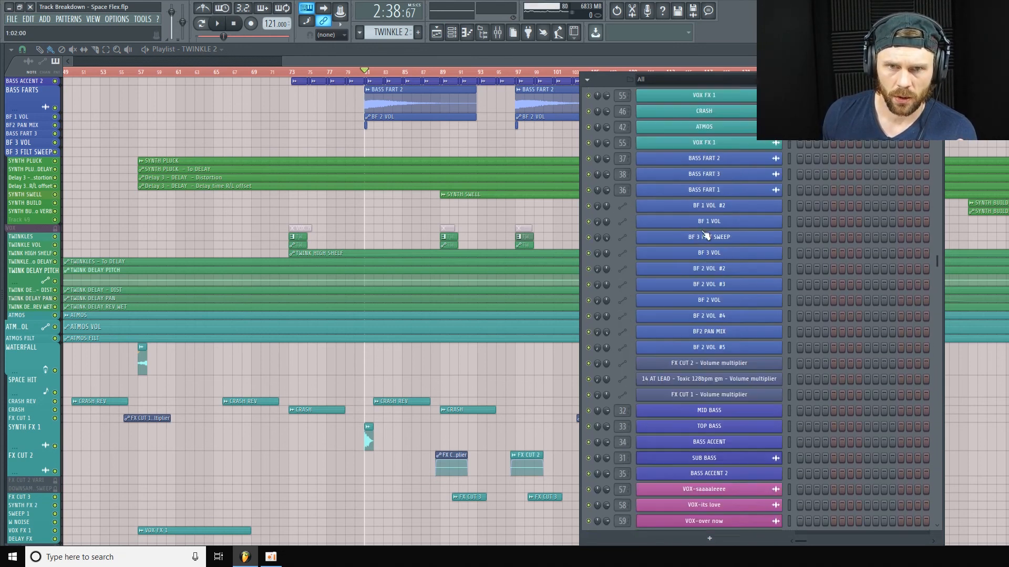
scroll(722, 215, "up", 5)
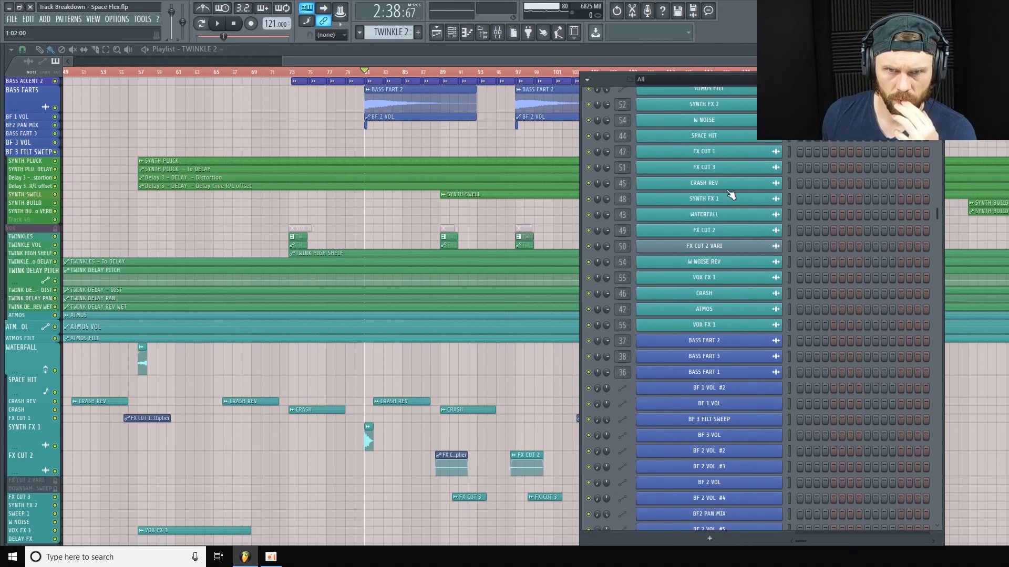
scroll(713, 296, "up", 6)
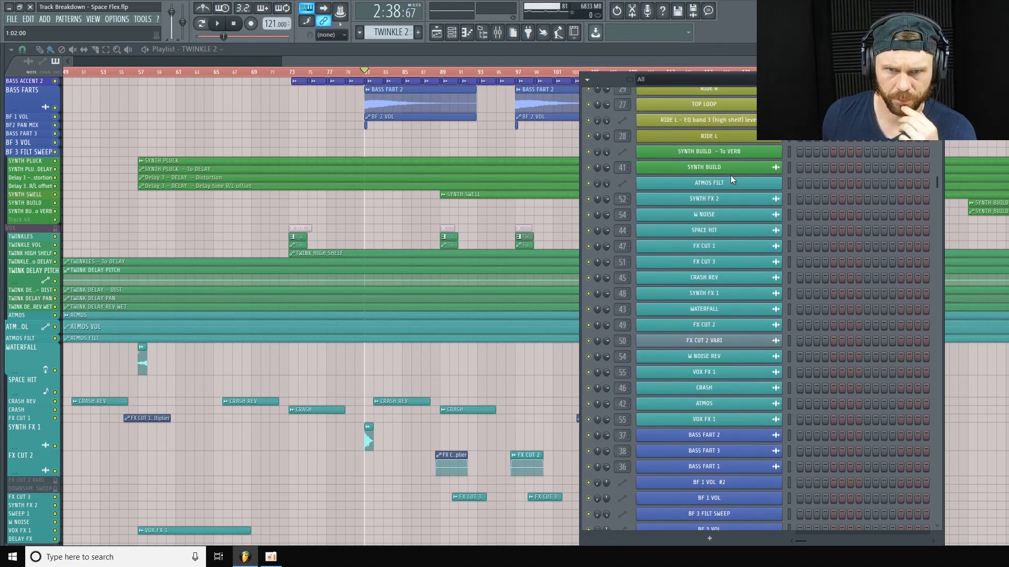
left_click(723, 297)
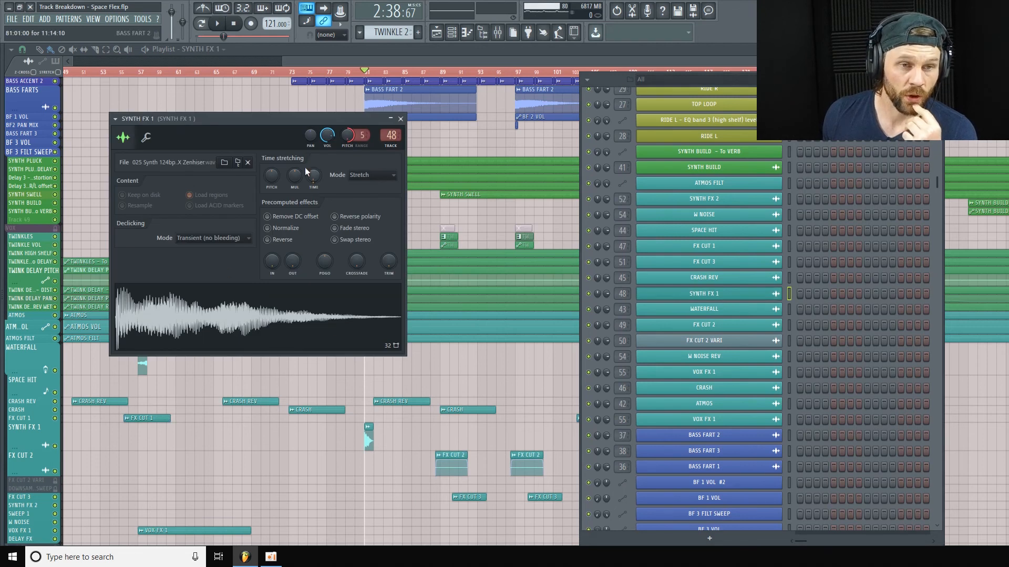
left_click_drag(294, 117, 284, 85)
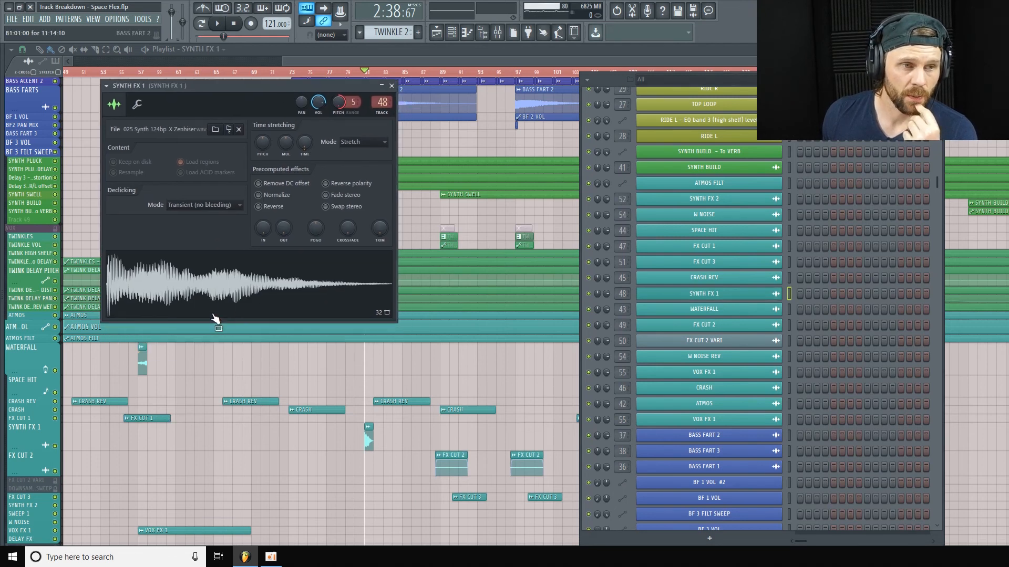
left_click(237, 294)
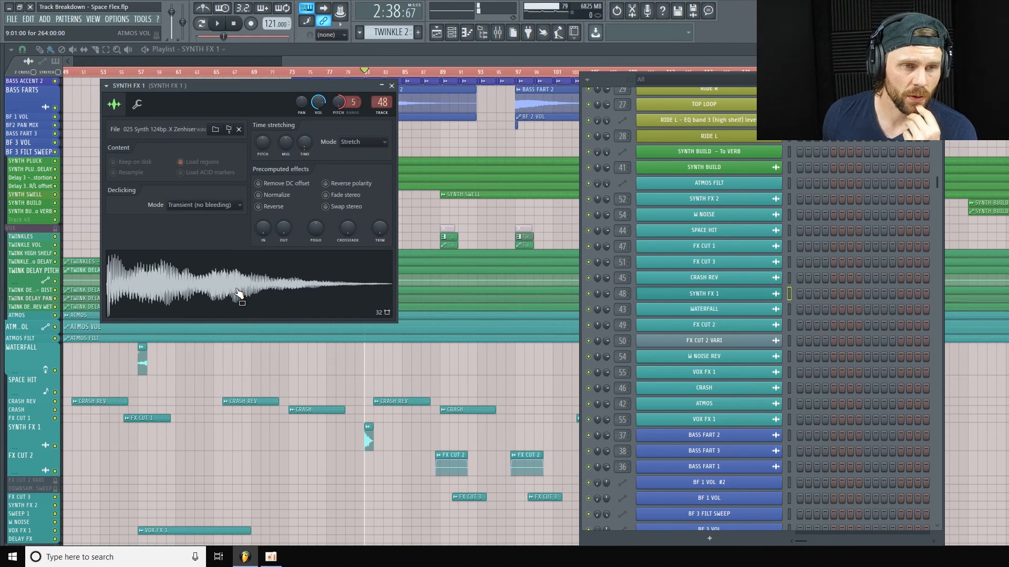
Audition the SYNTH FX 1 sample at 0 cents pitch, restore the pitch to +500 cents, and close the channel windows
left_click_drag(339, 102, 339, 92)
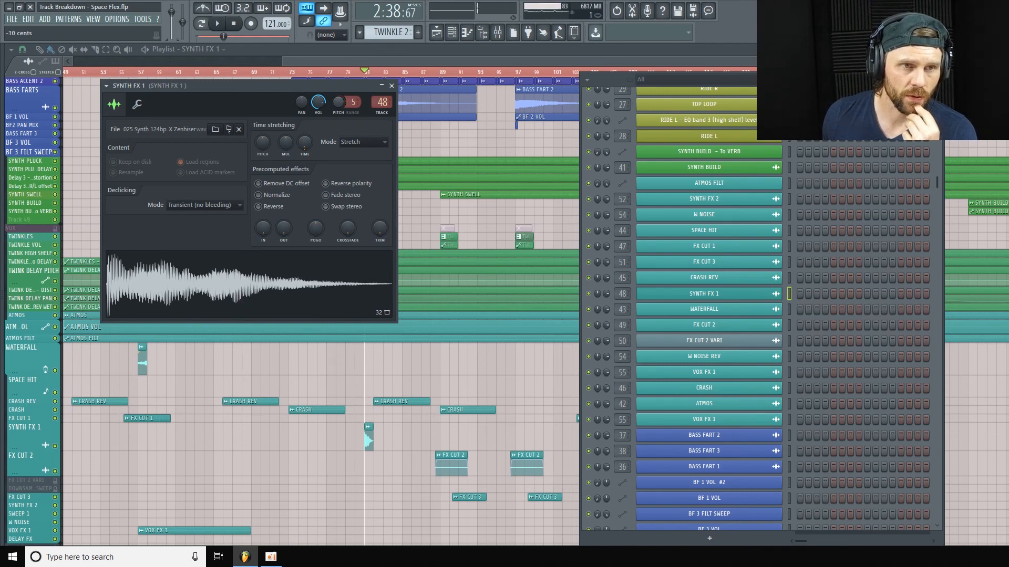
left_click(259, 286)
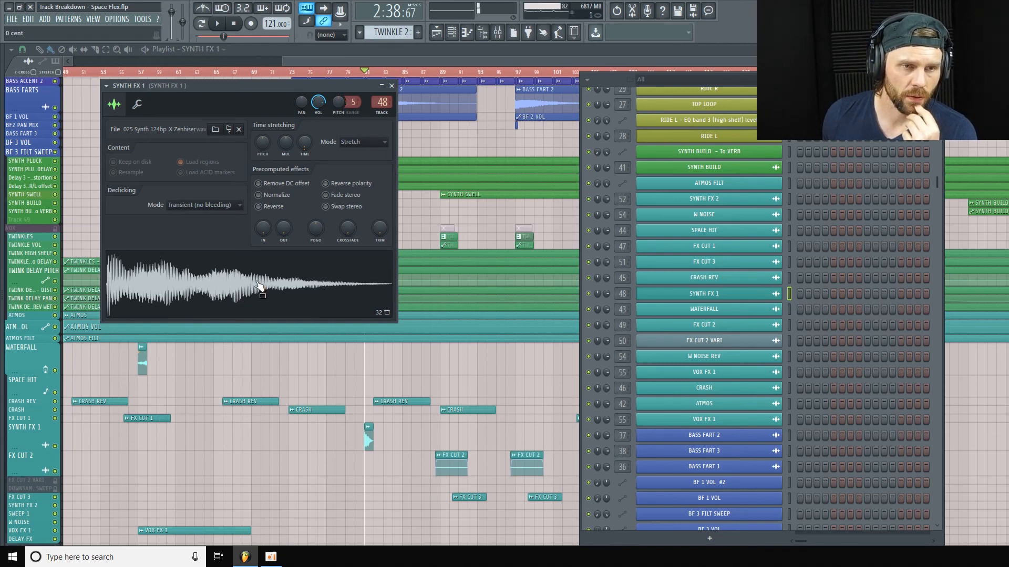
left_click_drag(339, 102, 339, 91)
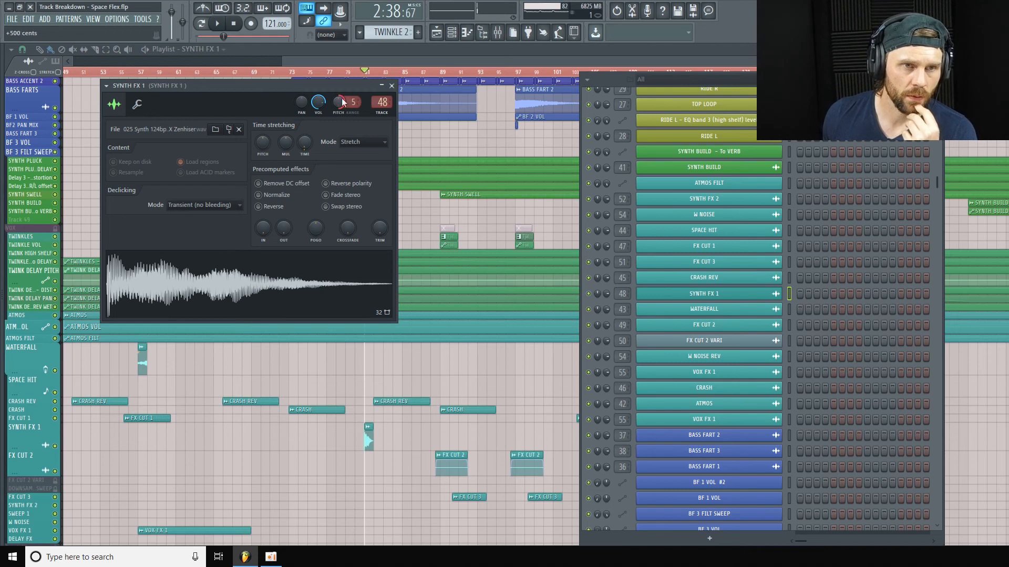
left_click(448, 59)
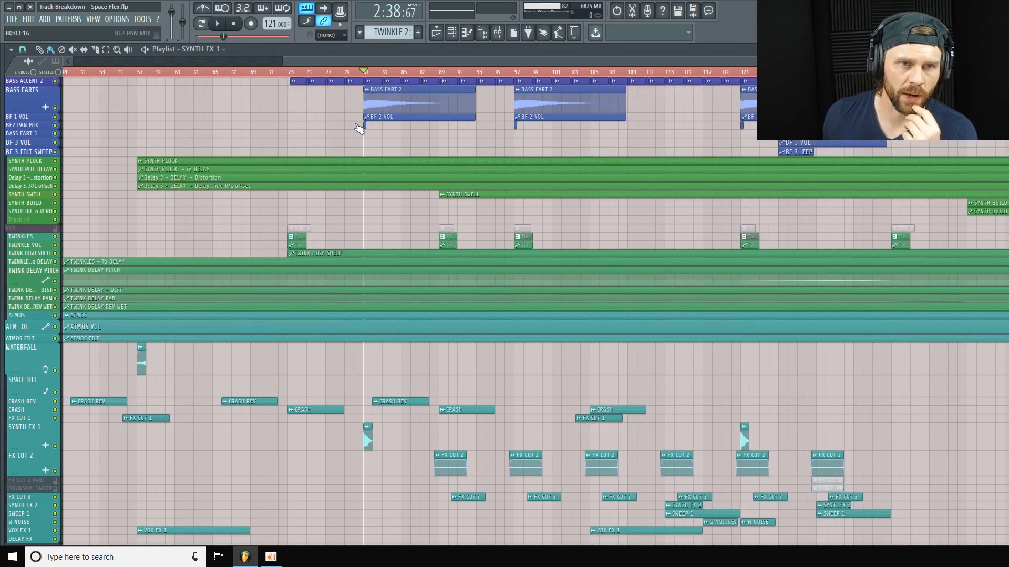
Open the mixer and examine the Fruity parametric EQ 2 and Fruity delay 2 settings on SYNTH FX 1
scroll(53, 210, "down", 1)
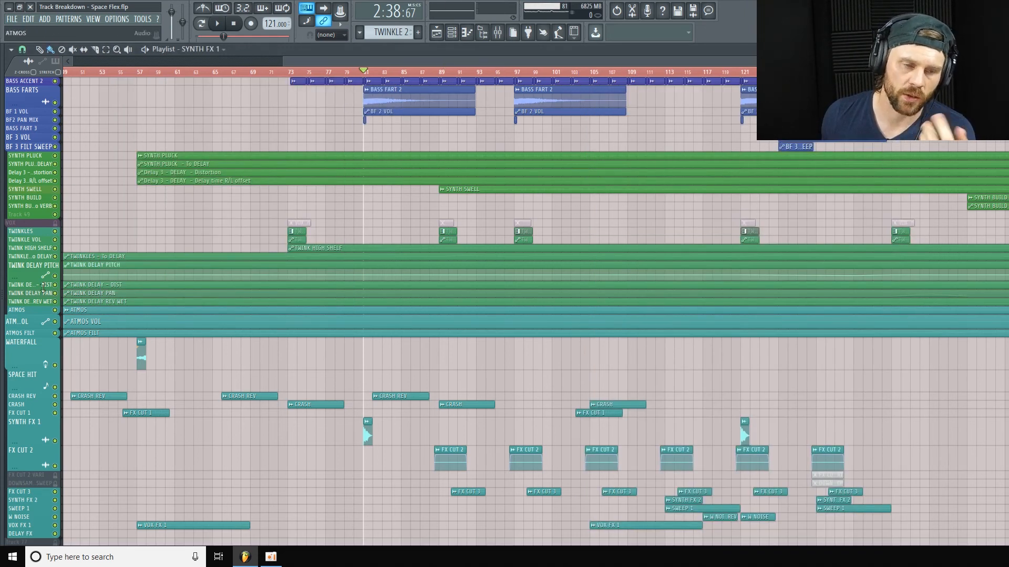
scroll(49, 239, "down", 4)
scroll(55, 331, "up", 3)
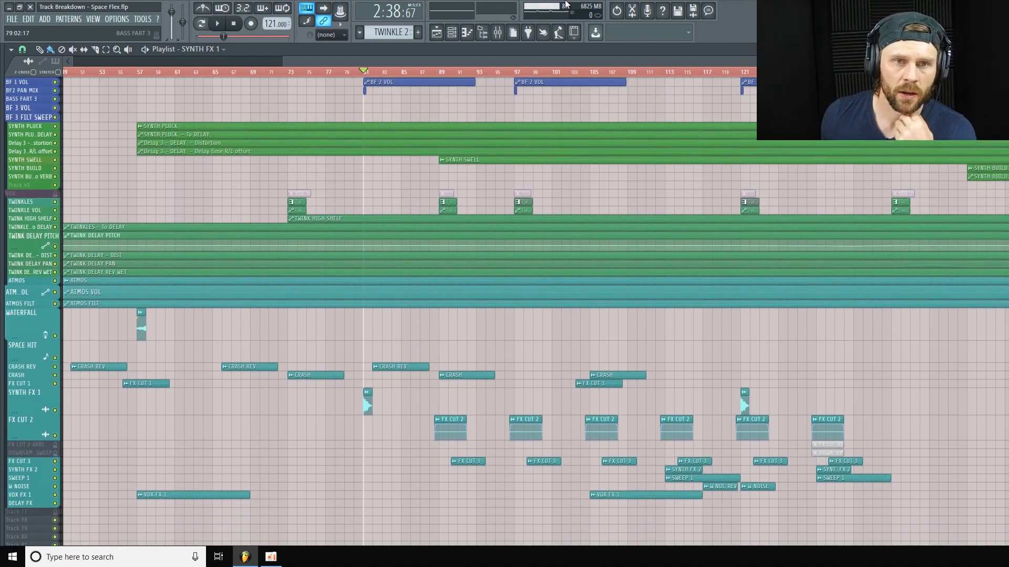
left_click(497, 32)
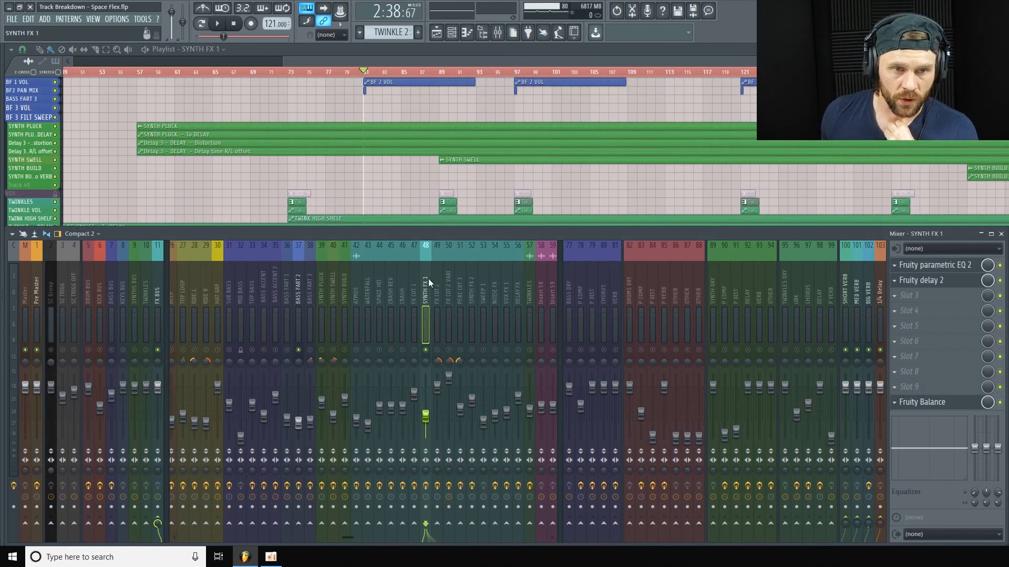
left_click(935, 265)
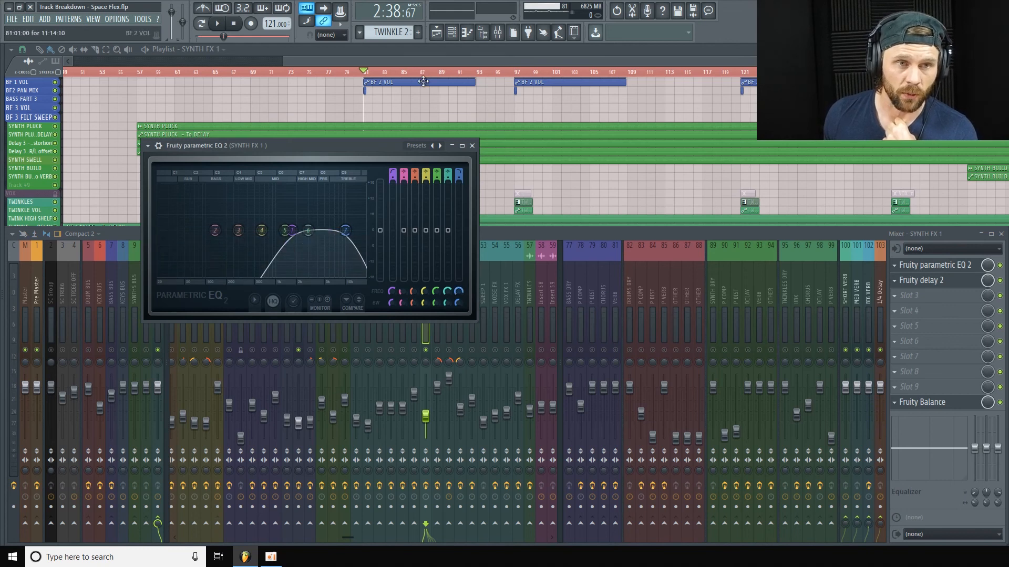
scroll(383, 100, "up", 2)
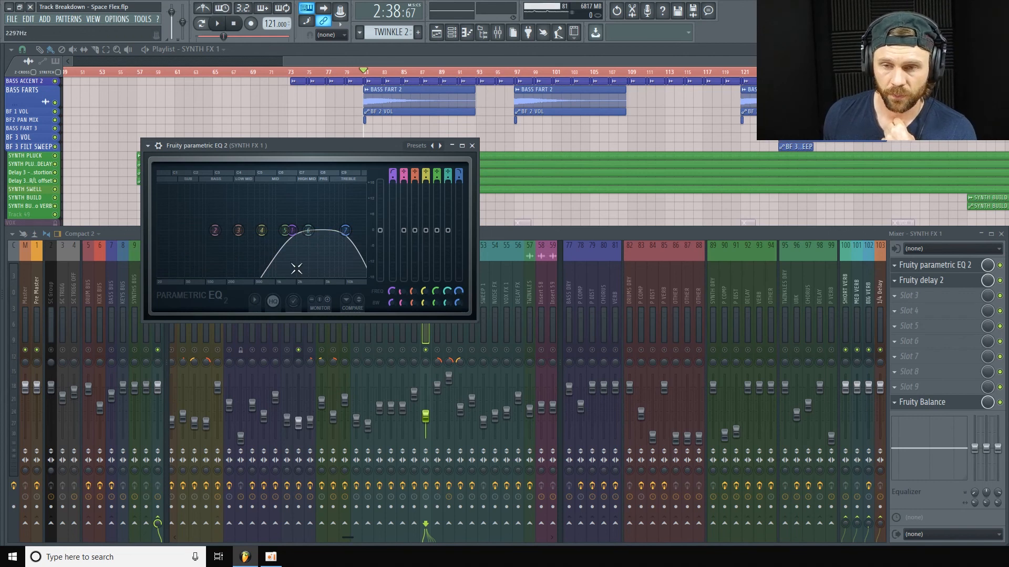
left_click(472, 146)
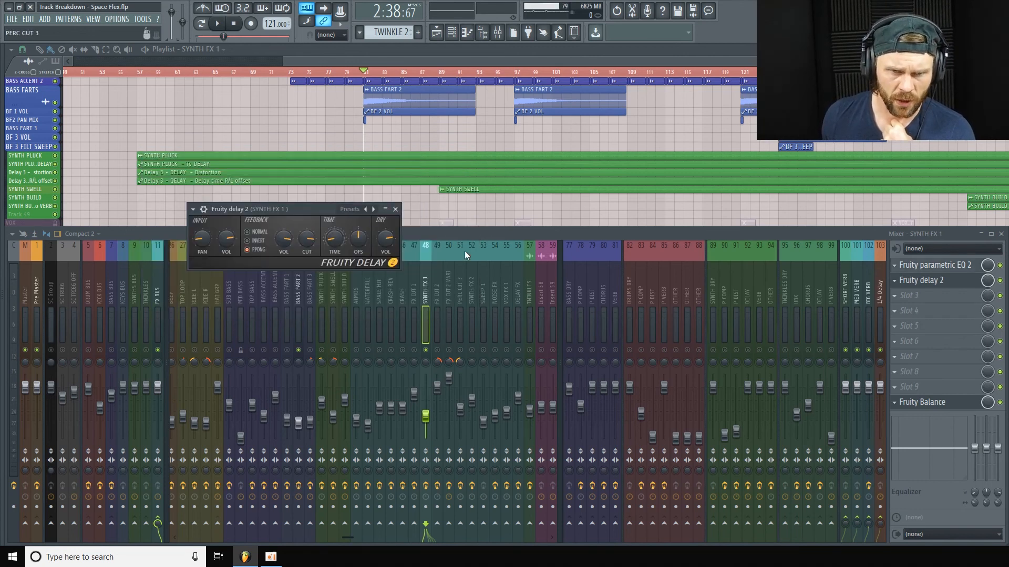
Select the BIG VERB mixer track and examine its Fruity parametric EQ 2 curve and ShaperBox ducking, closing both plugins
left_click(870, 298)
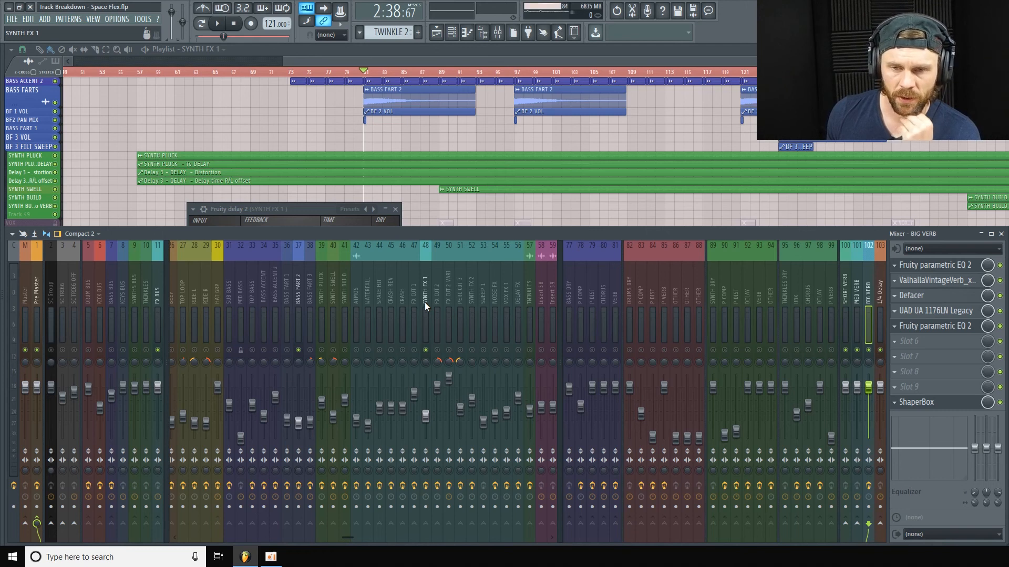
left_click(956, 268)
mouse_move(509, 171)
left_mouse_down()
mouse_move(495, 155)
mouse_move(513, 152)
left_mouse_up()
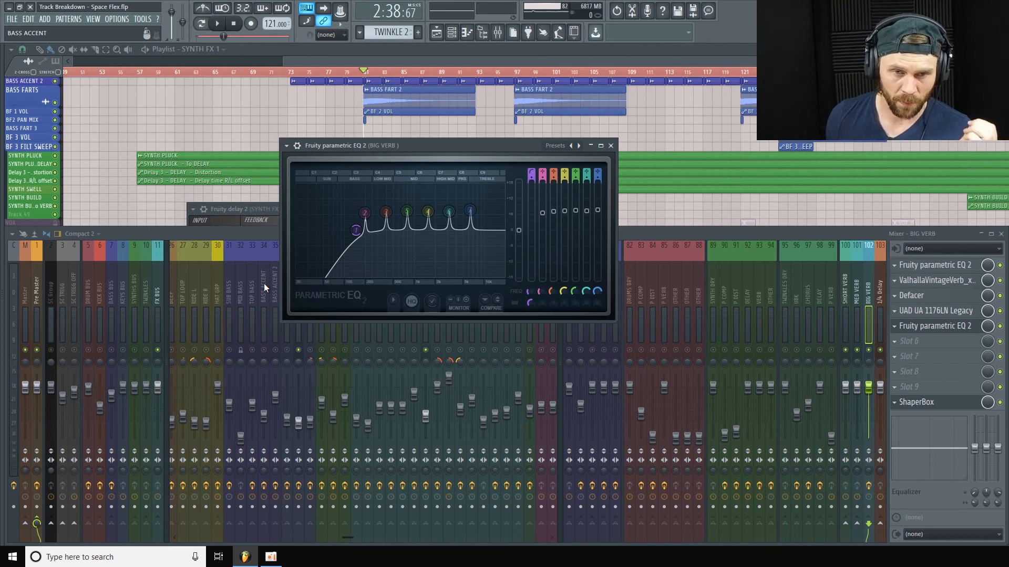
left_click(611, 145)
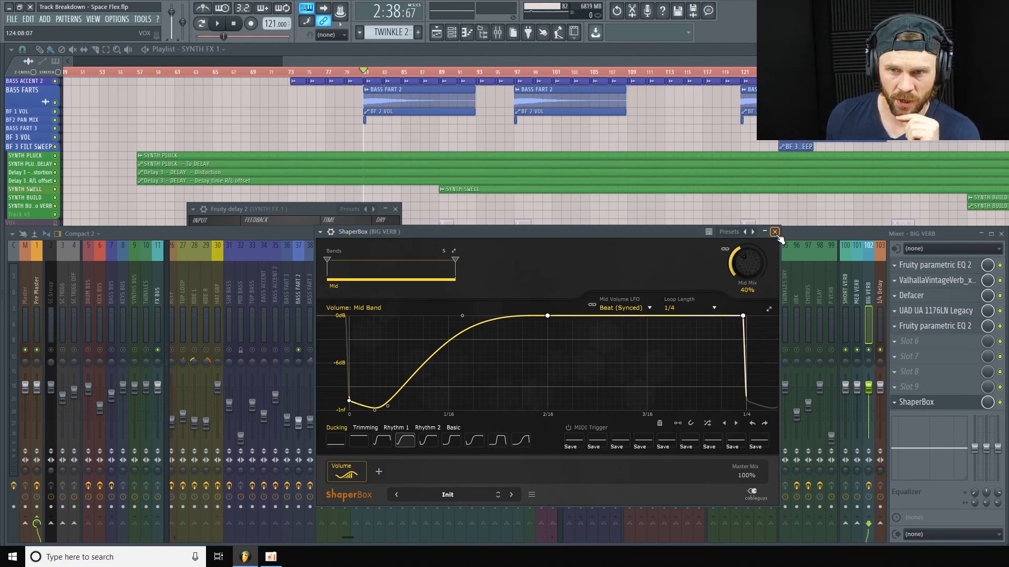
left_click(774, 232)
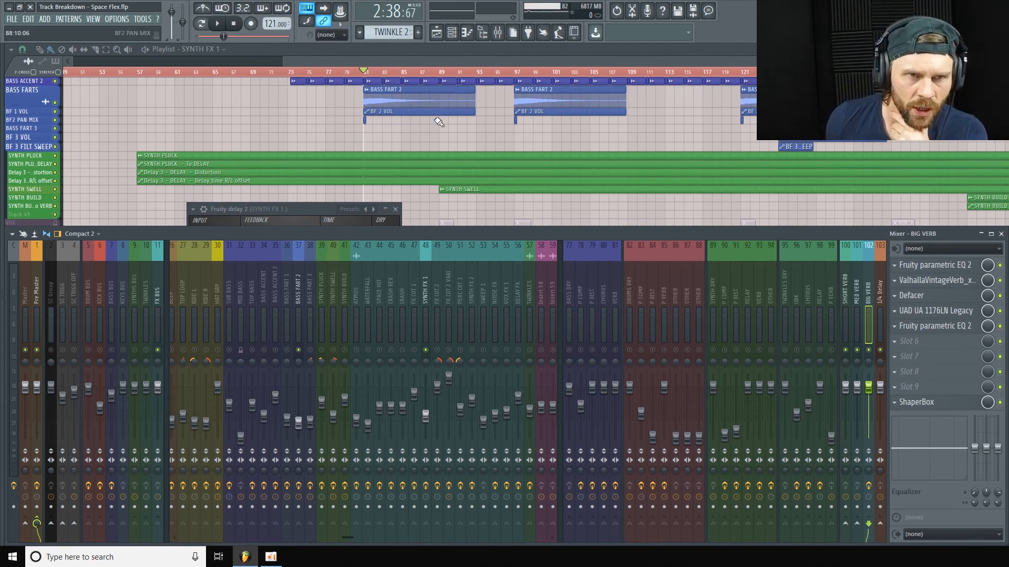
Close the mixer, shrink the SYNTH FX 1 track, and enlarge the FX CUT 2 and FX CUT 3 tracks in the playlist
key("F9")
scroll(349, 299, "down", 5)
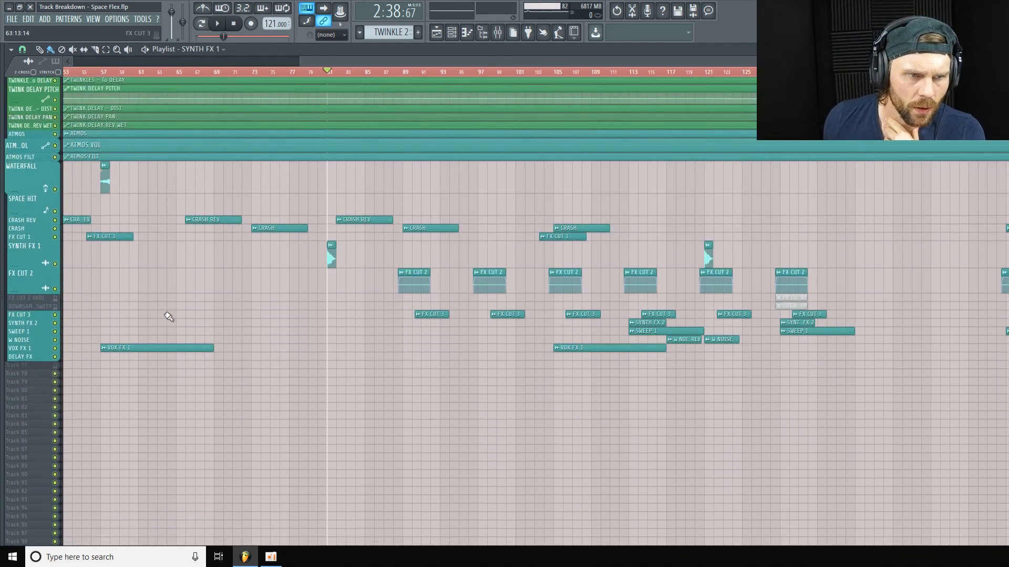
scroll(32, 262, "down", 4)
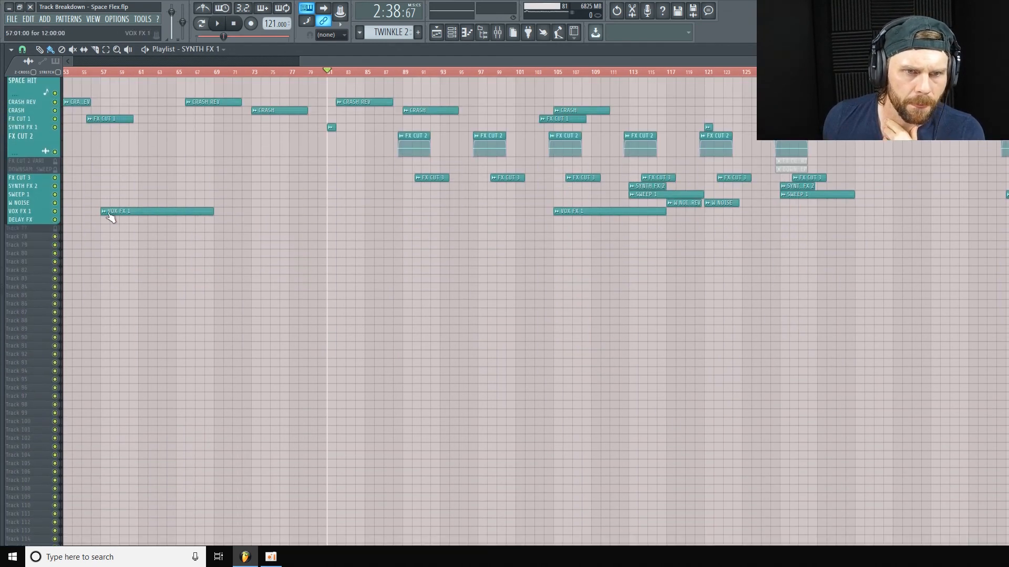
left_click_drag(29, 147, 29, 211)
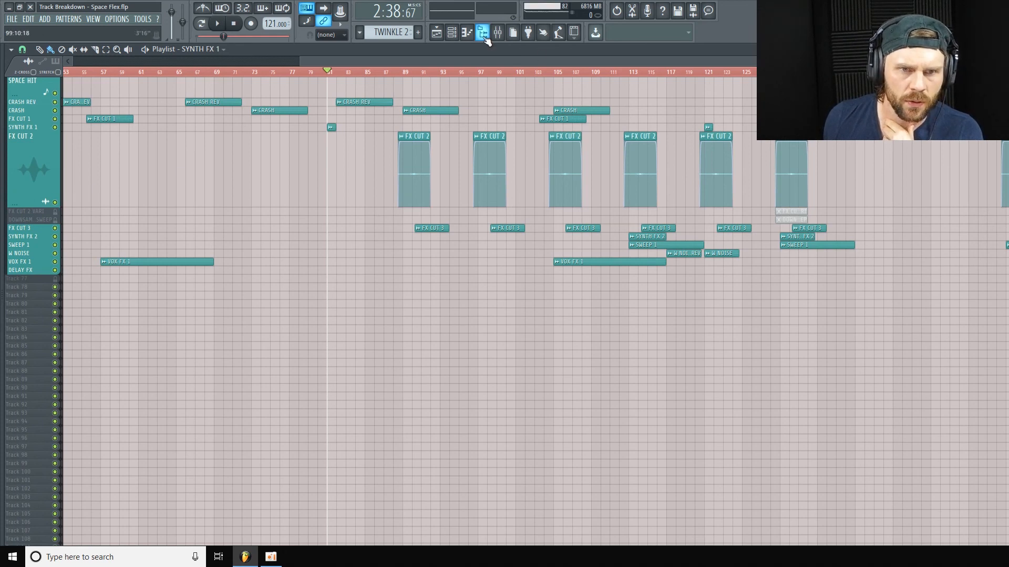
scroll(475, 82, "up", 3)
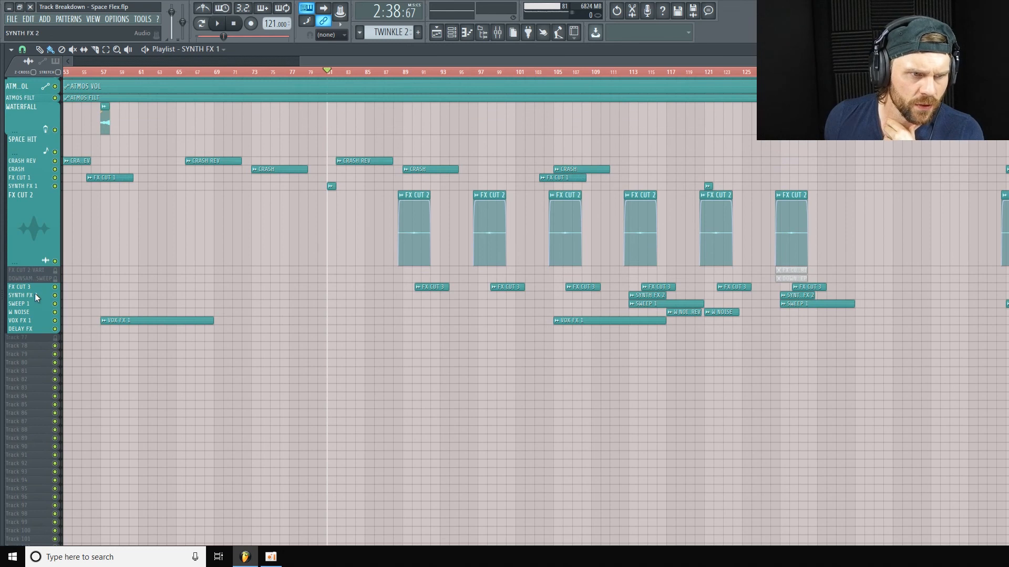
left_click_drag(35, 290, 54, 341)
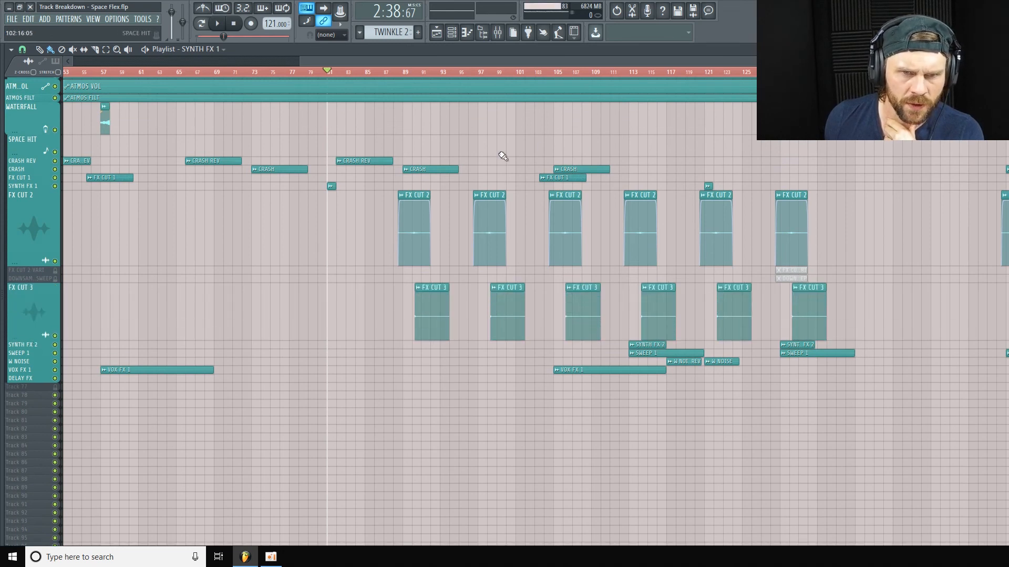
Solo the FX CUT 2, FX CUT 2 VARI and PERC CUT 3 mixer tracks and play them from bar 88
left_click(497, 34)
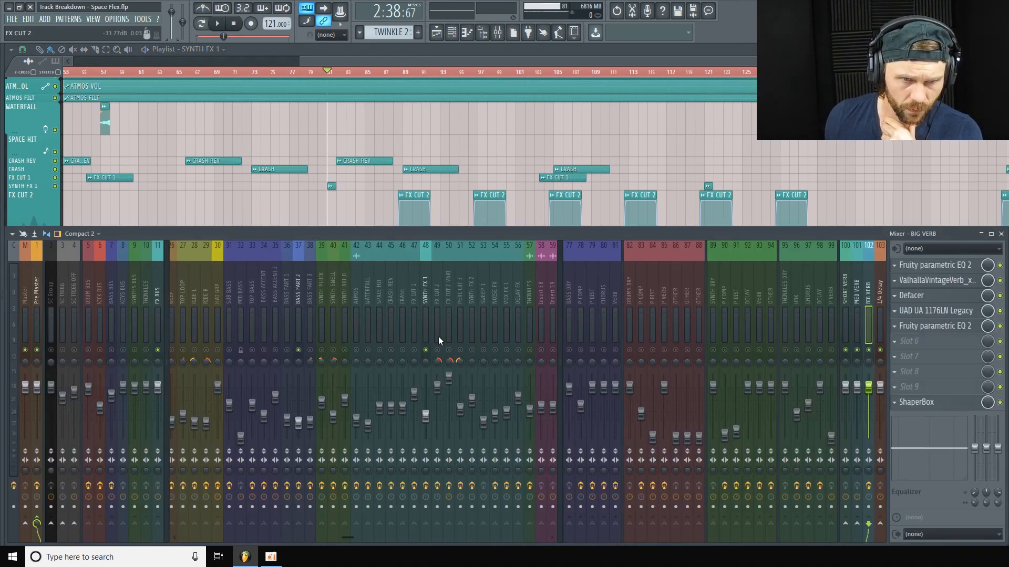
left_click(441, 351)
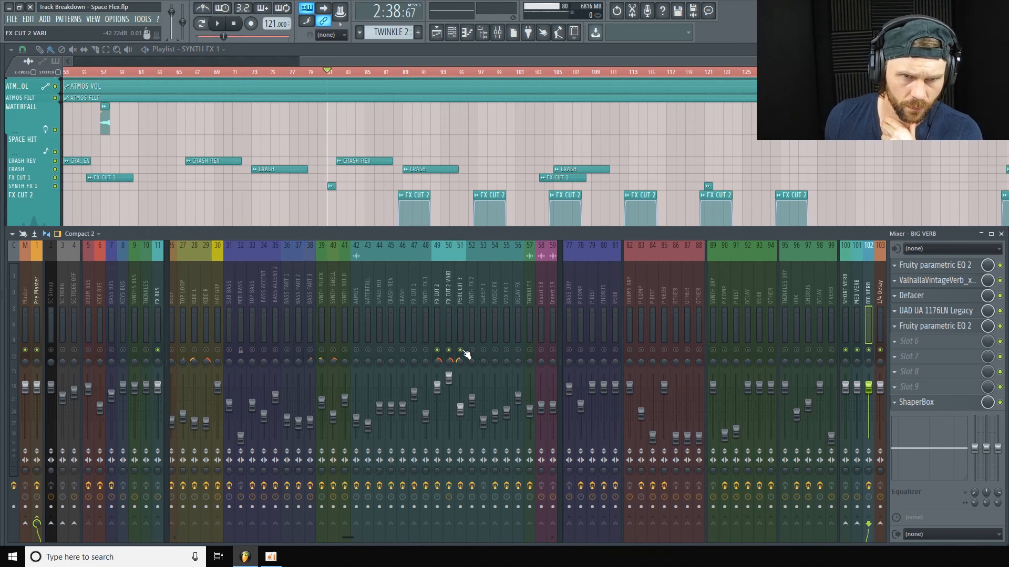
key("F9")
left_click(405, 74)
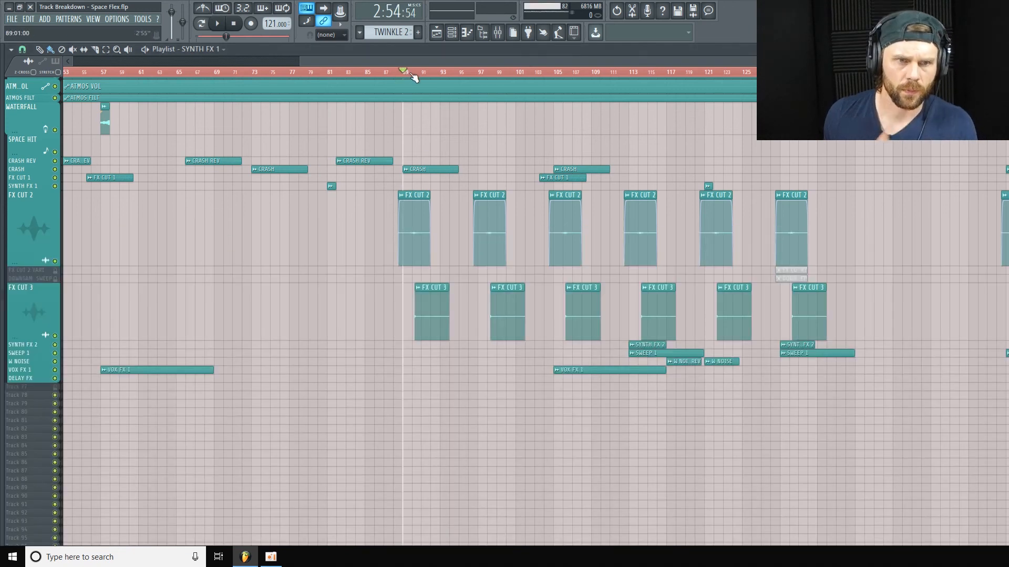
left_click(400, 73)
key("space")
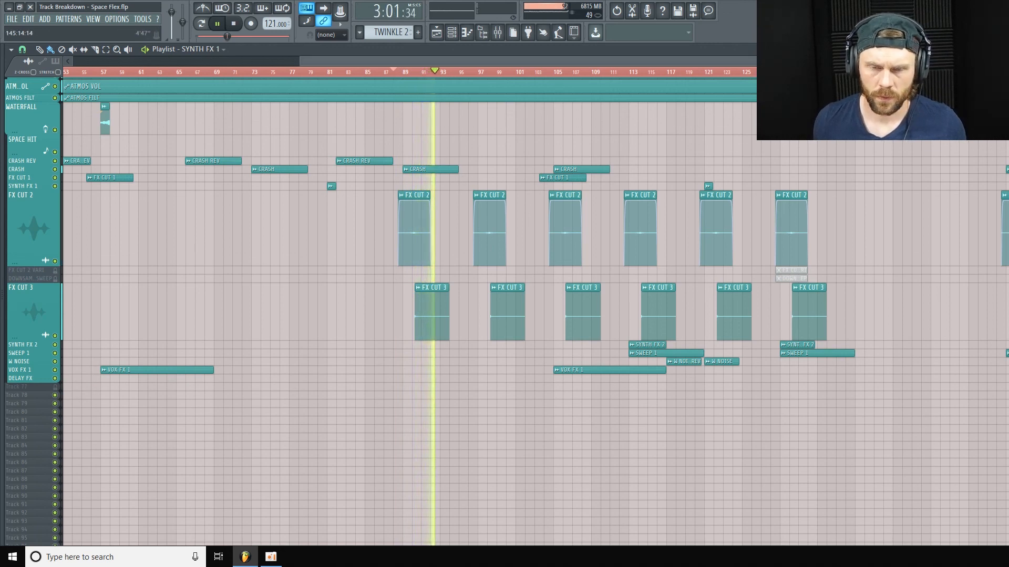
Reduce the FX CUT 2 track's height in the playlist and stop playback with the mixer displayed
scroll(37, 265, "down", 2)
left_click_drag(37, 265, 37, 235)
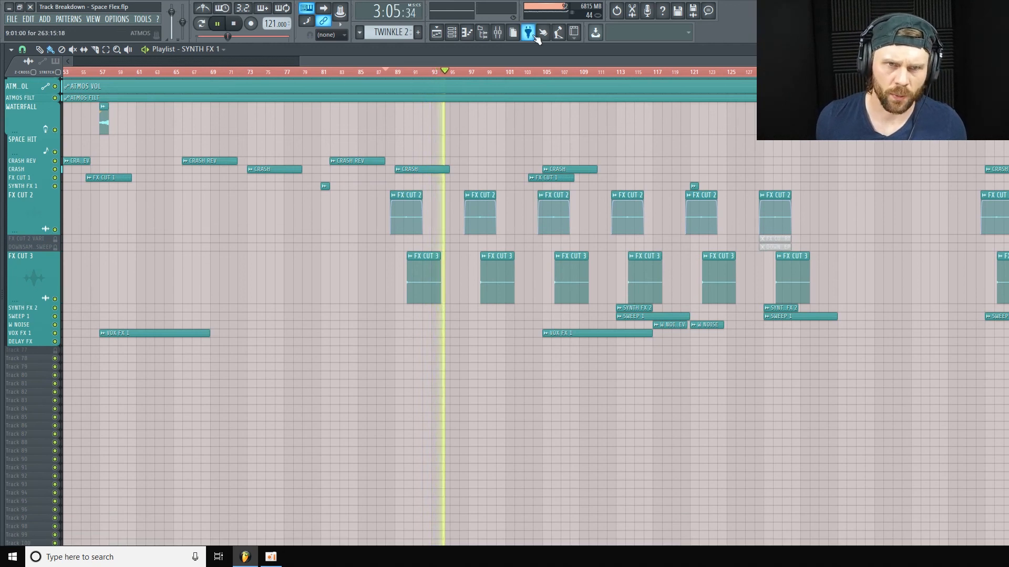
key("F9")
key("space")
Examine the Fruity parametric EQ 2 on the FX CUT 2 mixer track, and look over the effects on FX CUT 2 VARI
left_click(440, 294)
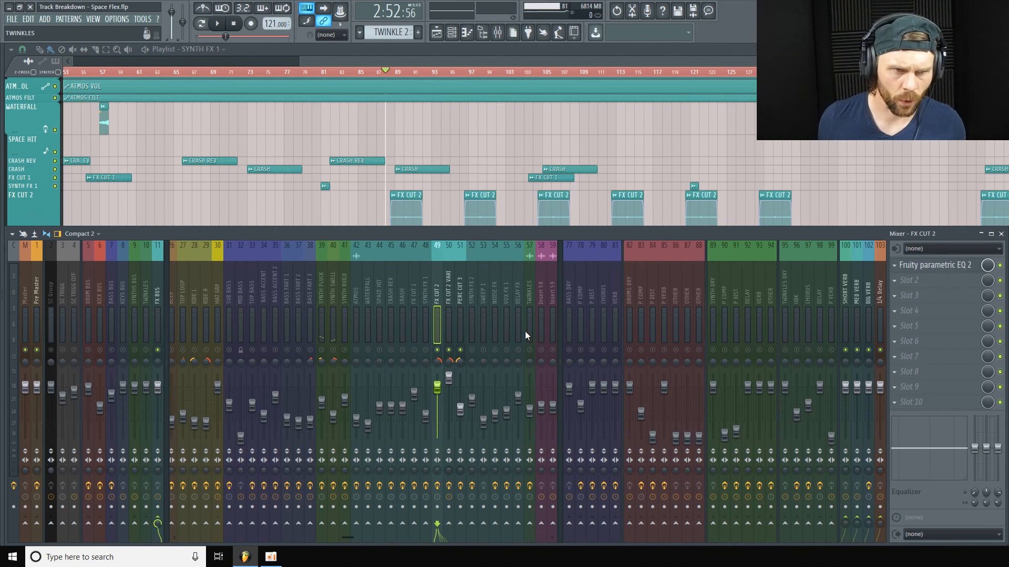
left_click_drag(349, 538, 374, 536)
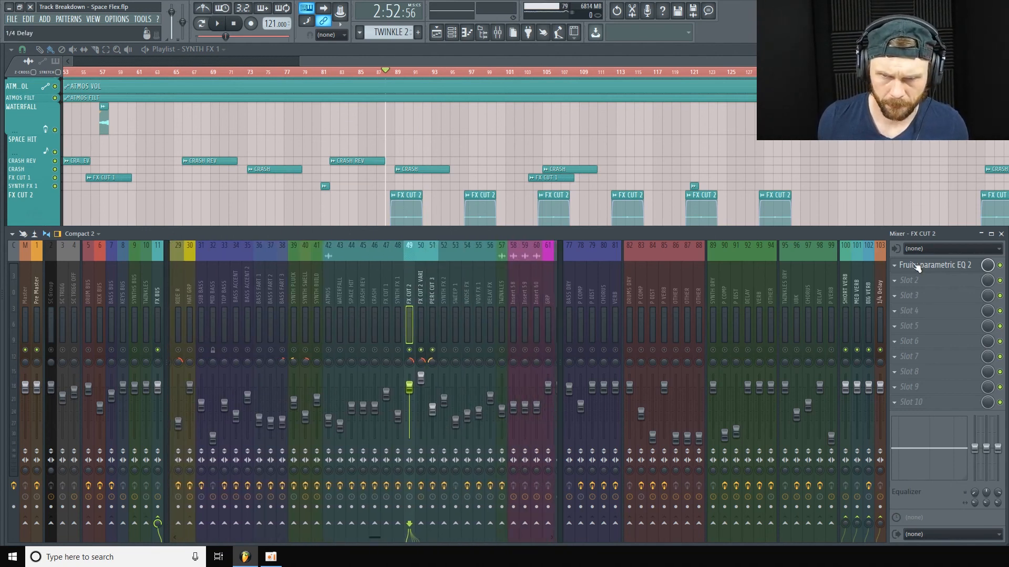
left_click(944, 267)
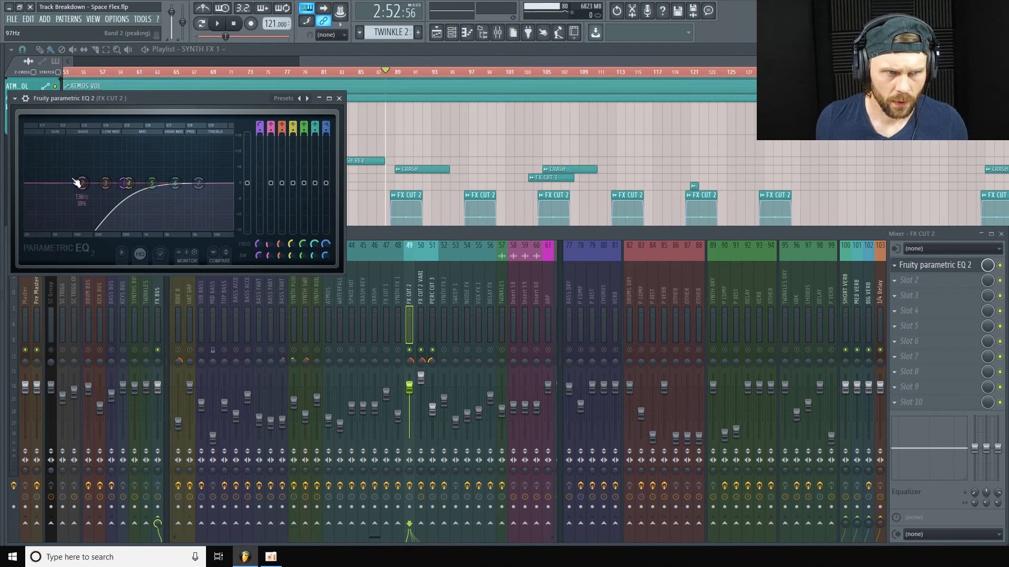
left_click(423, 285)
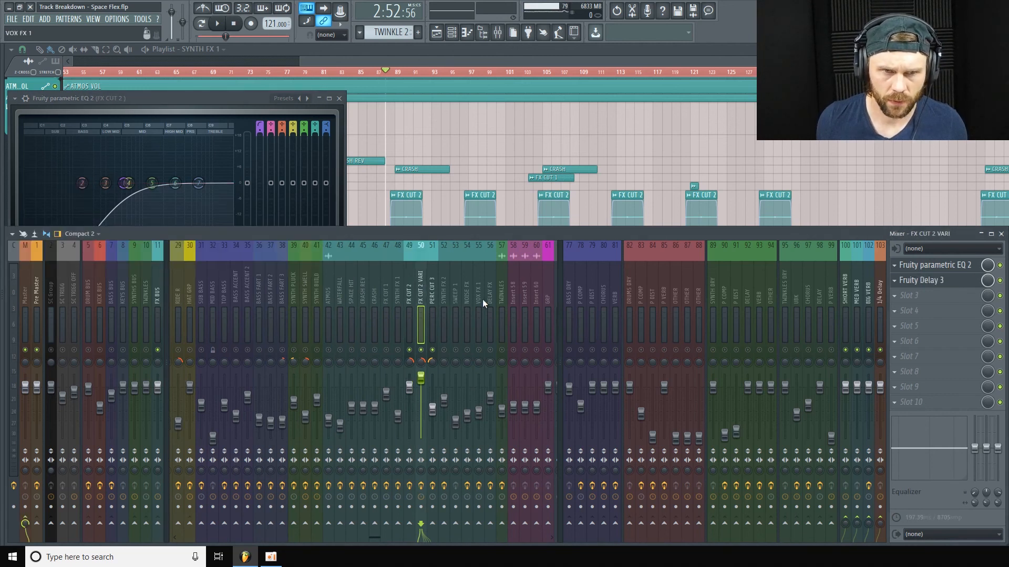
left_click(429, 293)
left_click(421, 292)
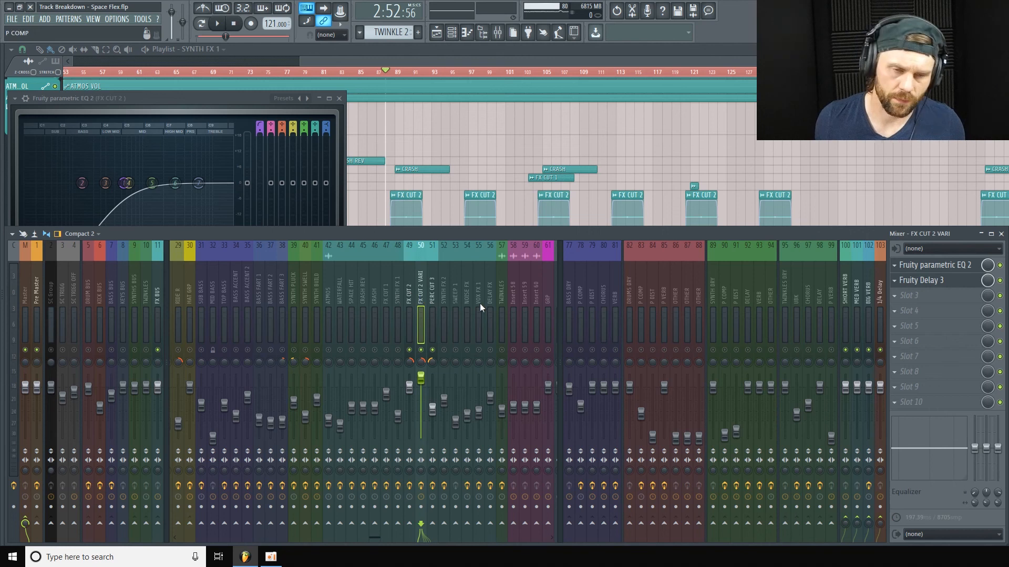
Examine the Fruity parametric EQ 2 and Fruity Delay 3 on FX CUT 2 VARI, check PERC CUT 3's effects, and close the open windows
left_click(935, 265)
left_click(933, 280)
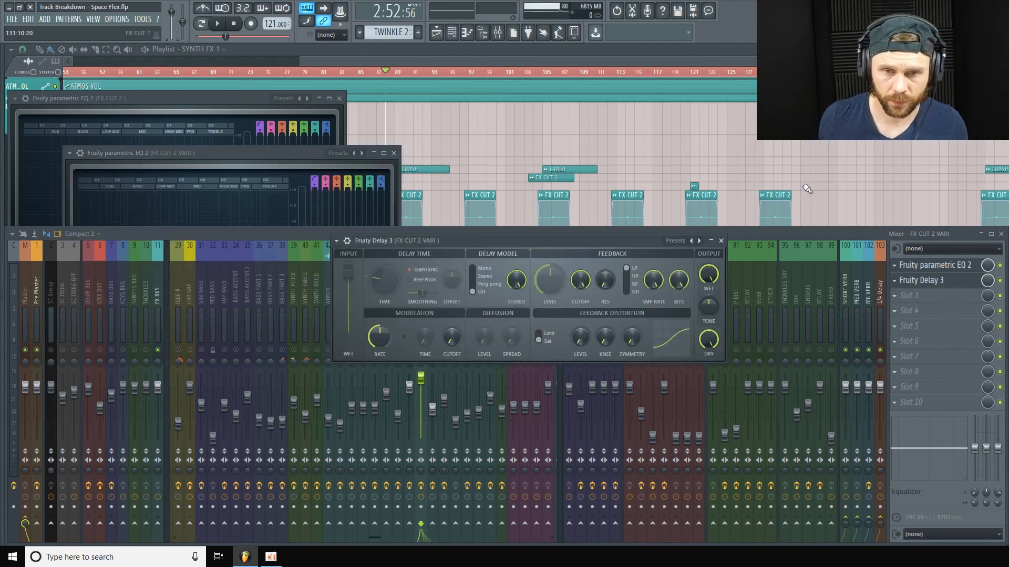
left_click(722, 240)
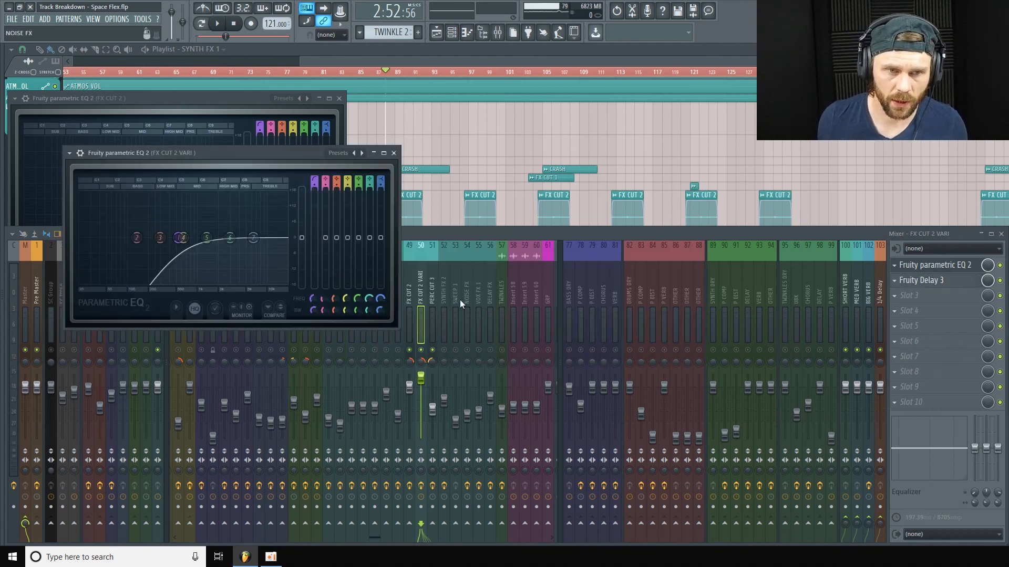
left_click(443, 276)
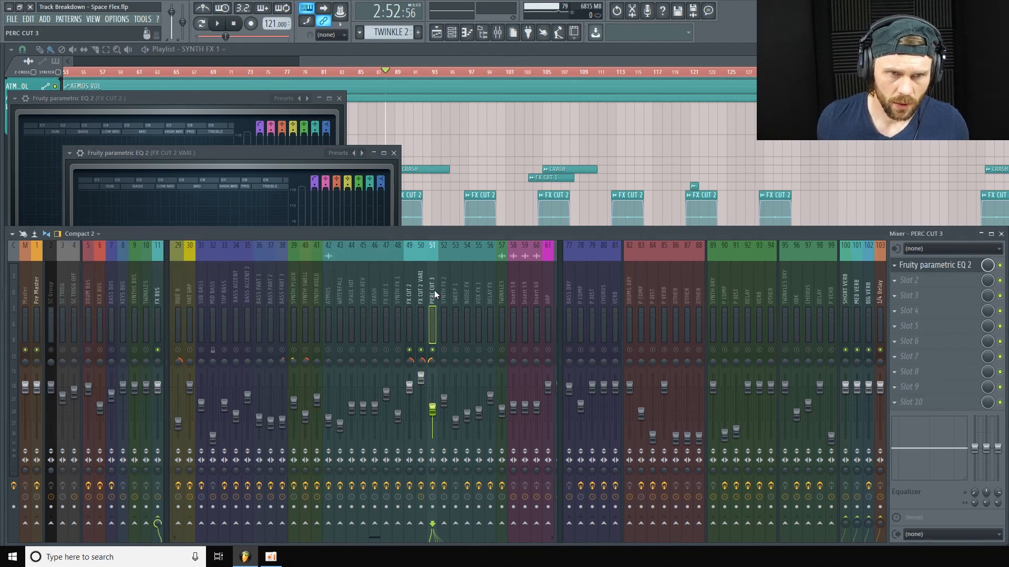
key("F12")
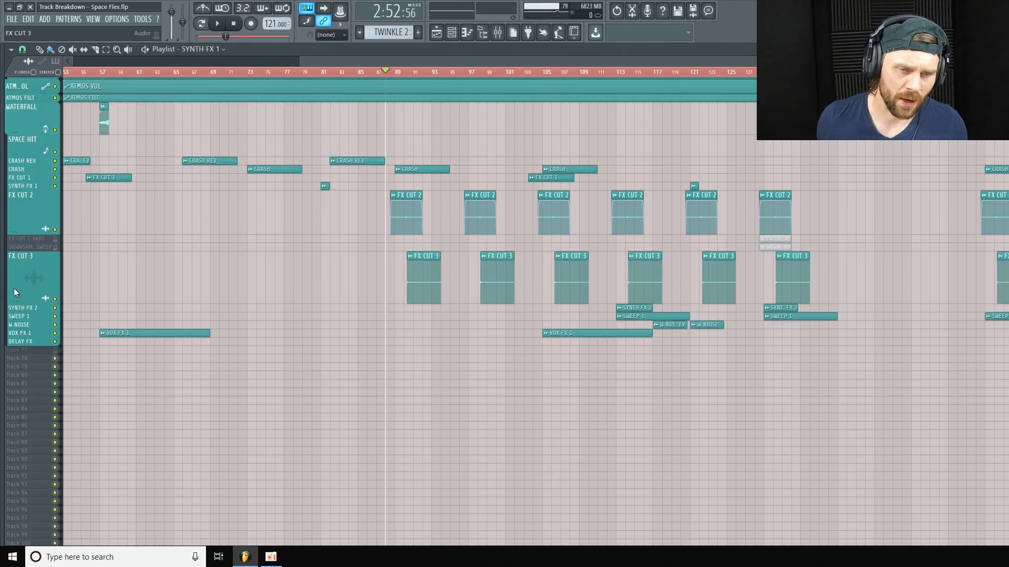
Shrink the FX CUT 2 and FX CUT 3 tracks and enlarge the SWEEP 1 and SYNTH FX 2 tracks in the playlist
scroll(20, 292, "down", 1)
scroll(22, 231, "down", 4)
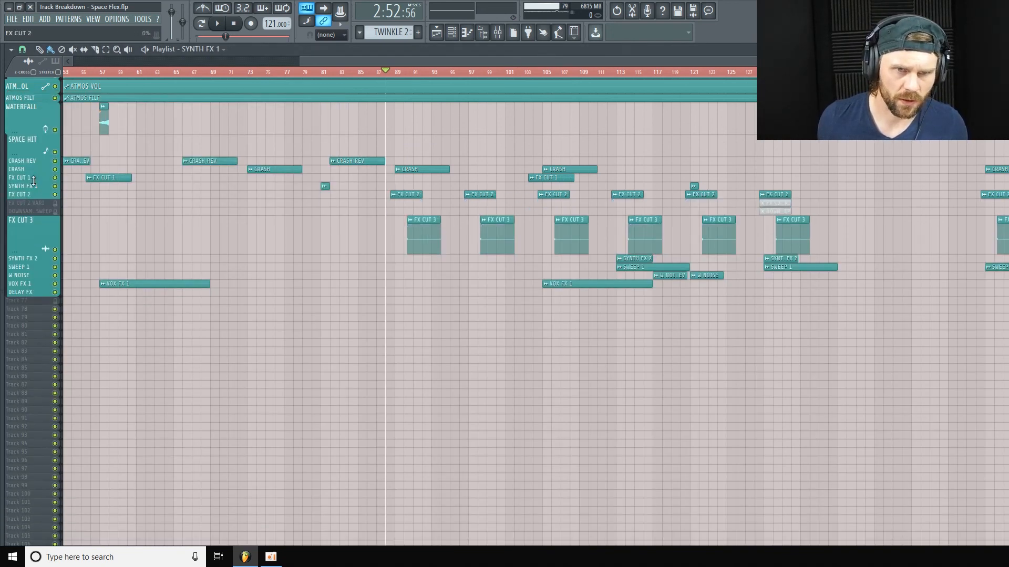
scroll(22, 249, "down", 3)
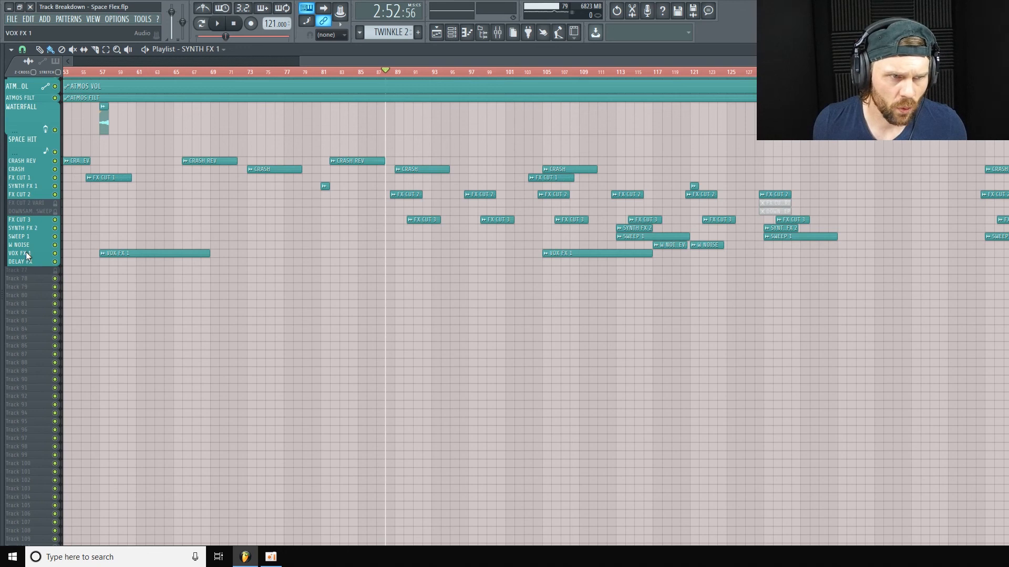
left_click_drag(30, 250, 38, 294)
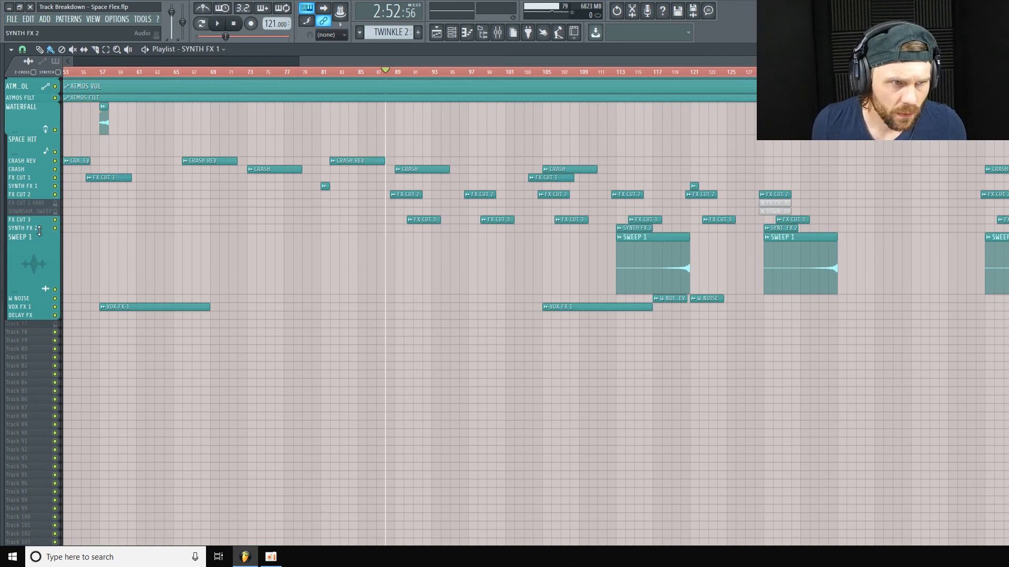
left_click_drag(38, 229, 65, 265)
Solo the SYNTH FX 2 mixer track, play it from bar 113, and stop with the mixer closed
left_click(620, 73)
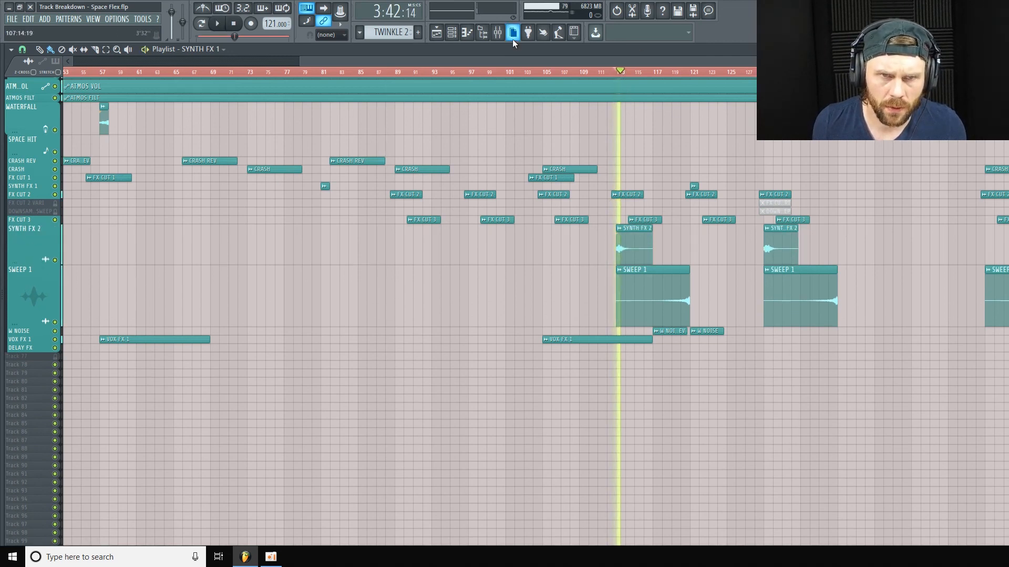
left_click(497, 32)
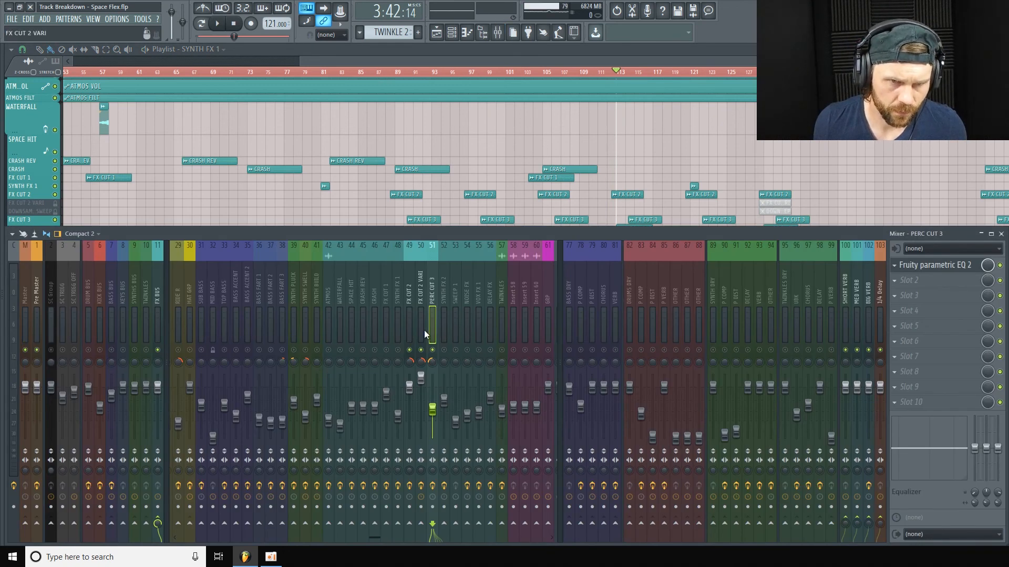
key("space")
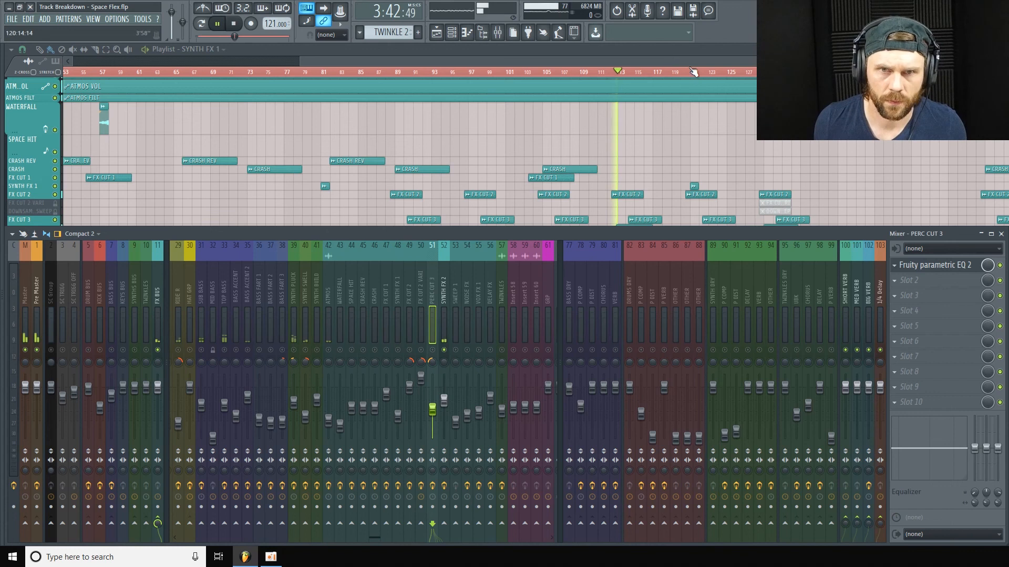
key("F9")
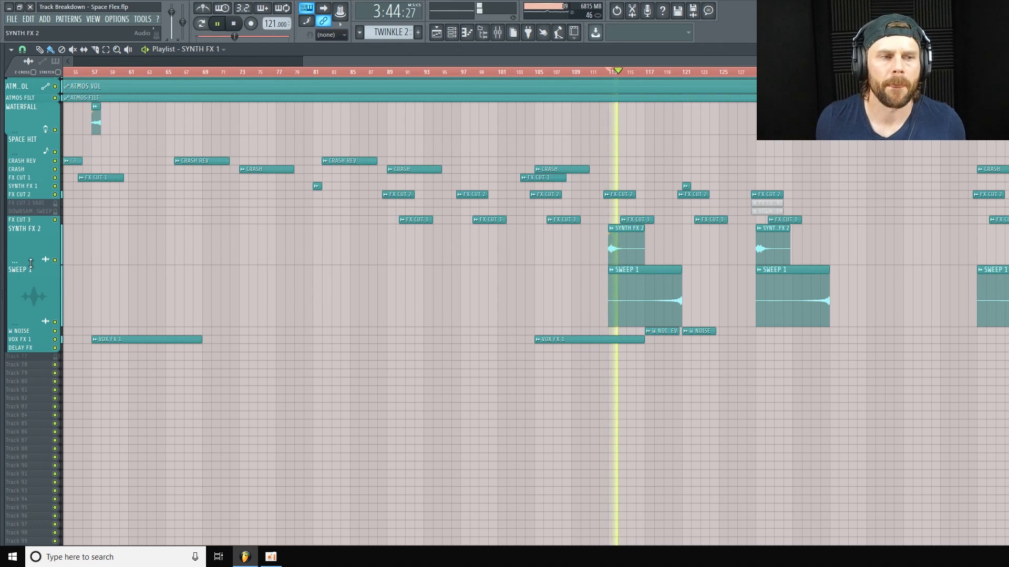
key("space")
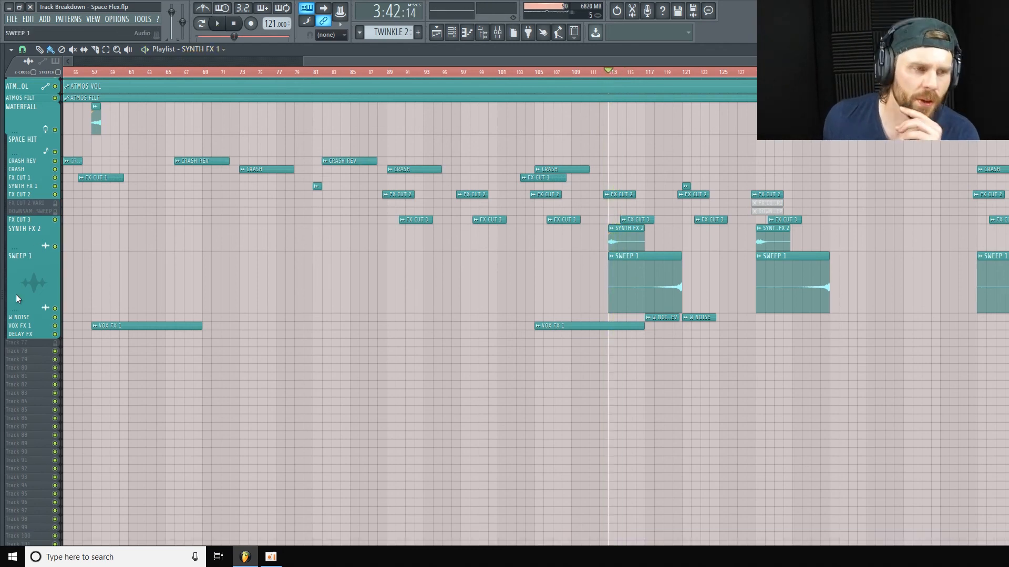
Adjust the SWEEP 1 track's height in the playlist and look over its clips along the timeline
left_click_drag(22, 313, 23, 289)
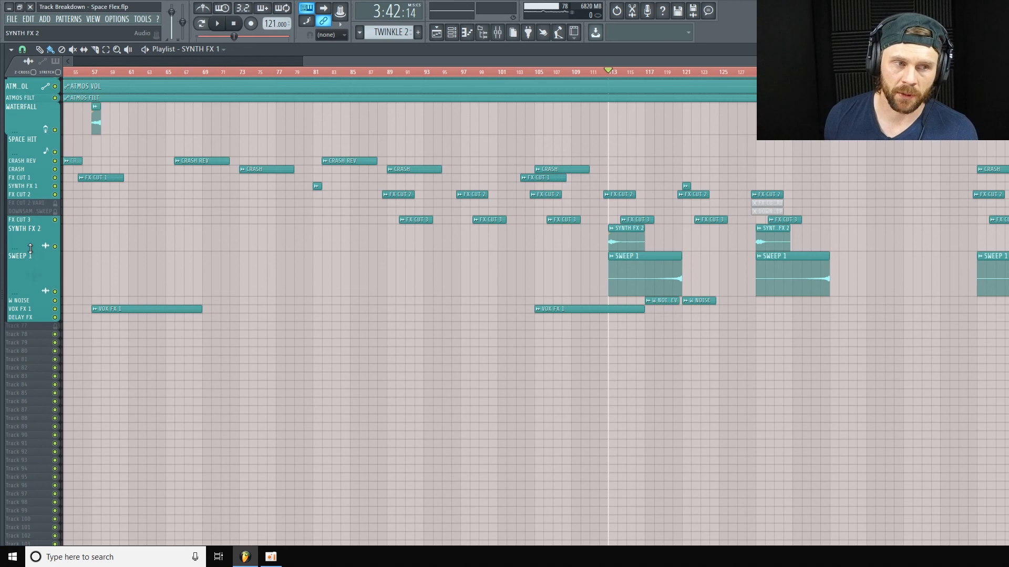
mouse_move(21, 296)
left_mouse_down()
mouse_move(24, 275)
mouse_move(25, 290)
left_mouse_up()
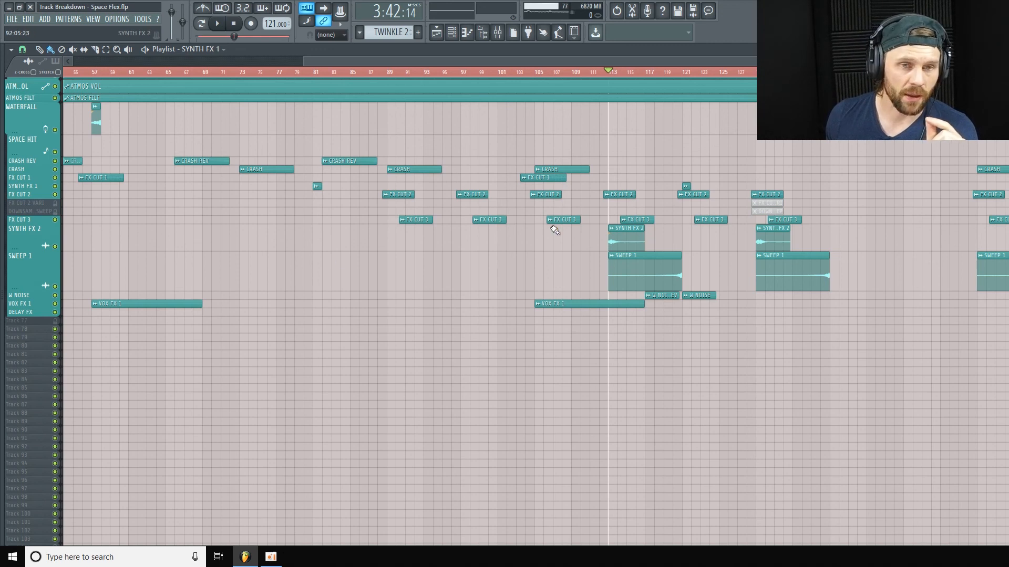
scroll(575, 299, "up", 2)
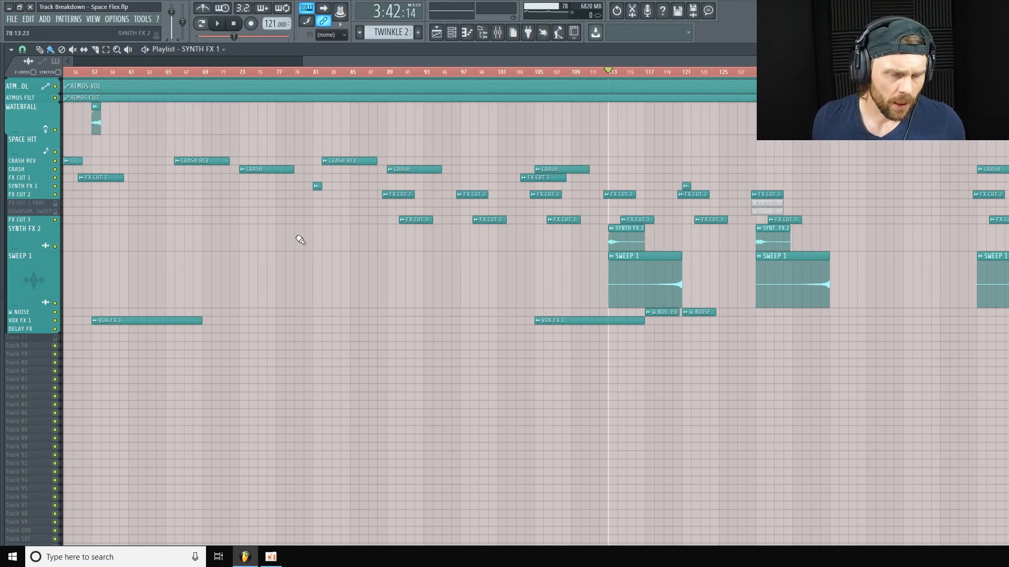
scroll(65, 314, "down", 1)
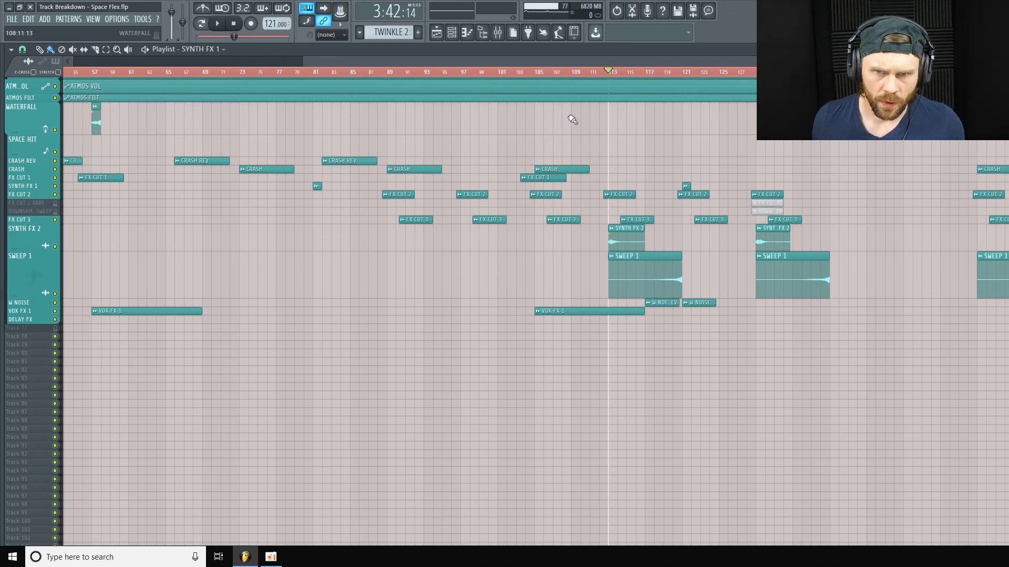
scroll(573, 119, "right", 5)
scroll(169, 340, "left", 1)
scroll(168, 340, "right", 1)
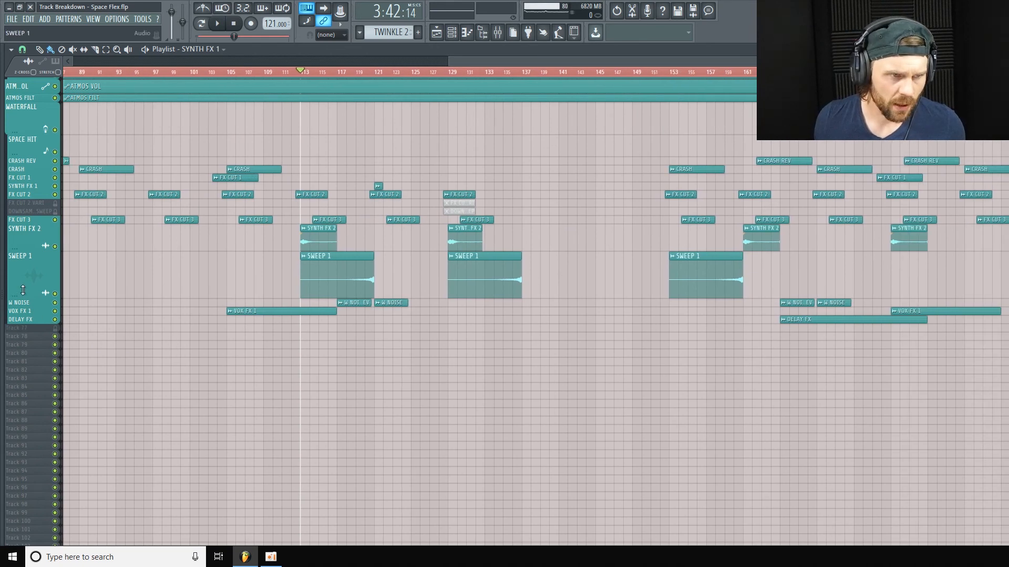
left_click_drag(23, 291, 23, 301)
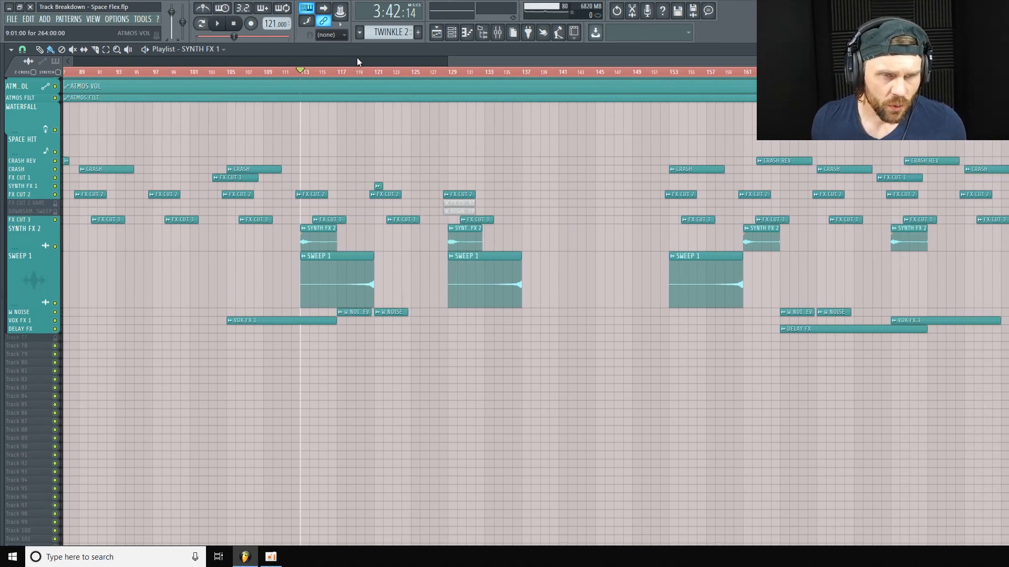
Solo the SWEEP 1 mixer track, close the mixer, and play the end of the sweep from bar 119
left_click(498, 33)
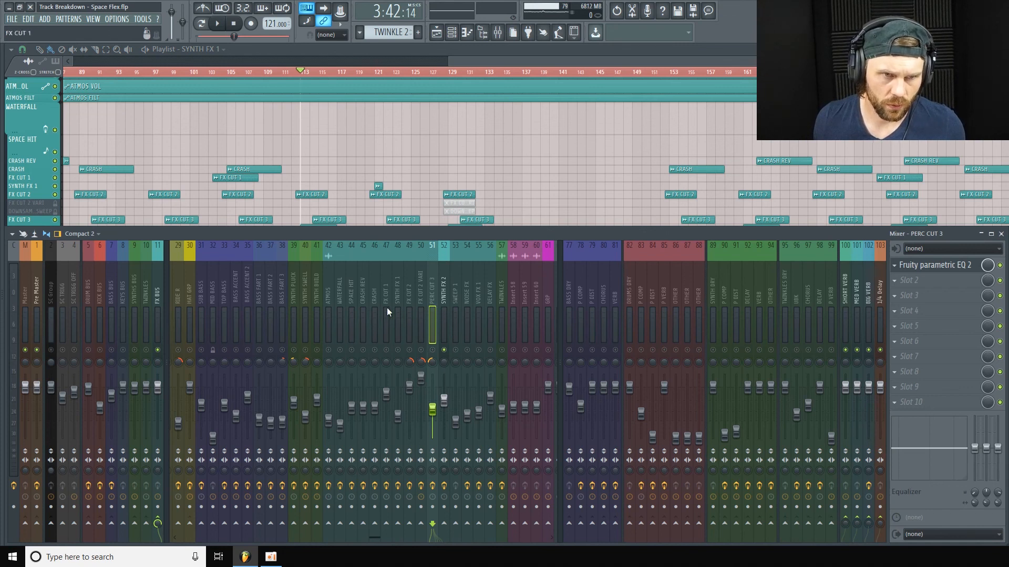
left_click(455, 350)
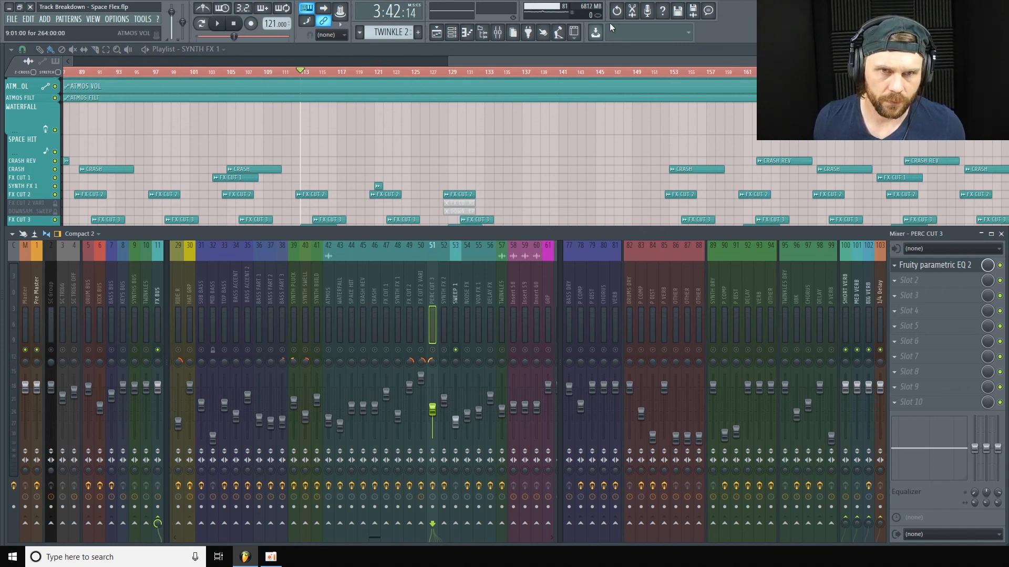
key("F9")
key("space")
left_click(365, 73)
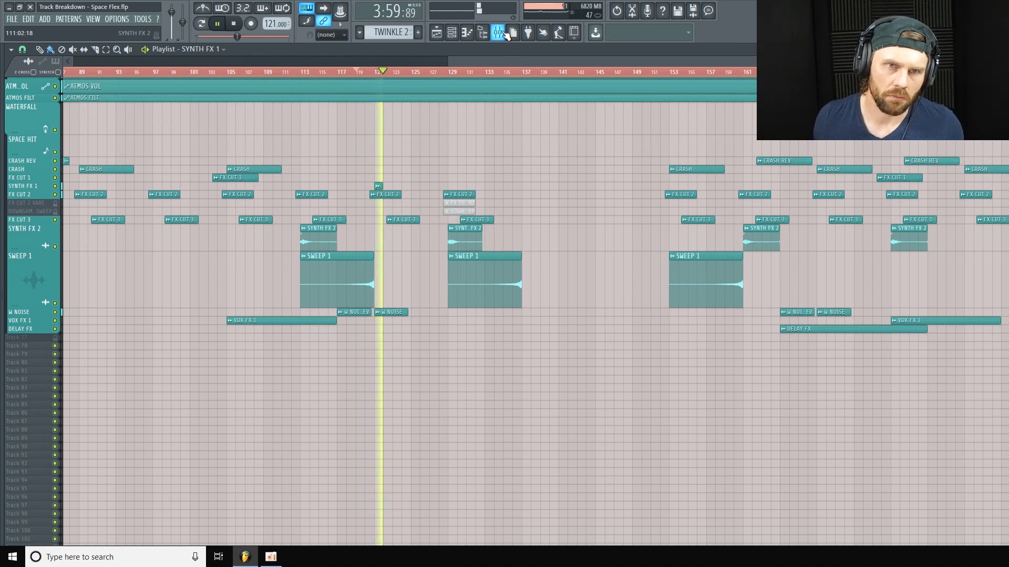
Check the SWEEP 1 mixer track for effects, stop playback, and close the mixer
key("F9")
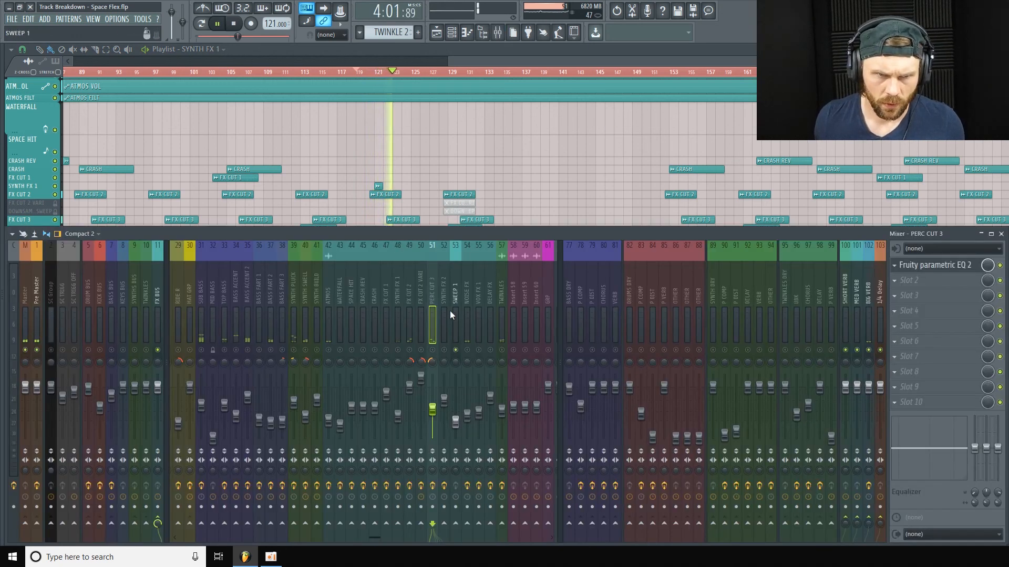
left_click(455, 294)
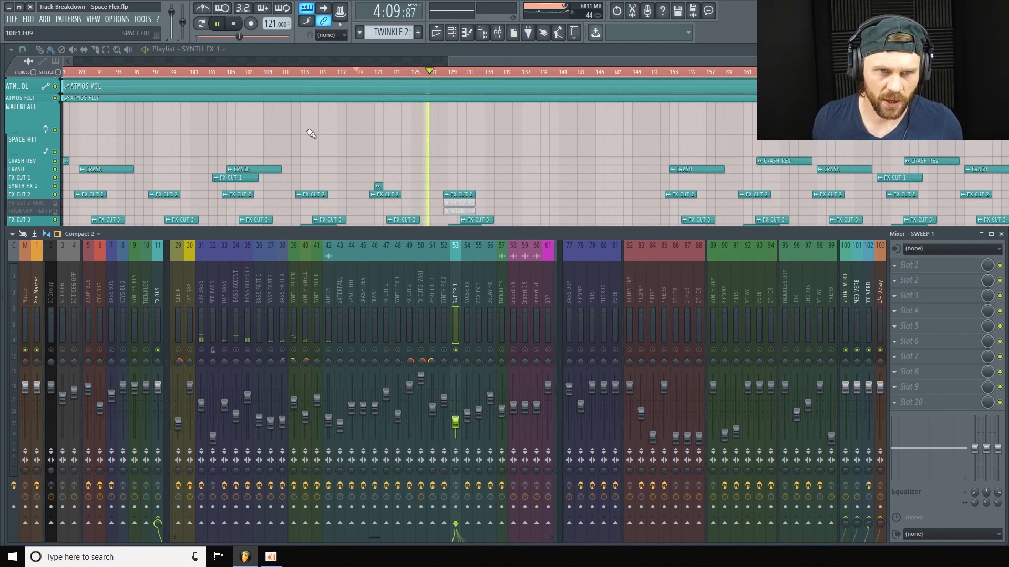
key("space")
key("F9")
Shrink the SWEEP 1 and SYNTH FX 2 tracks in the playlist
left_click_drag(23, 304, 35, 279)
scroll(55, 263, "down", 4)
scroll(504, 310, "up", 8)
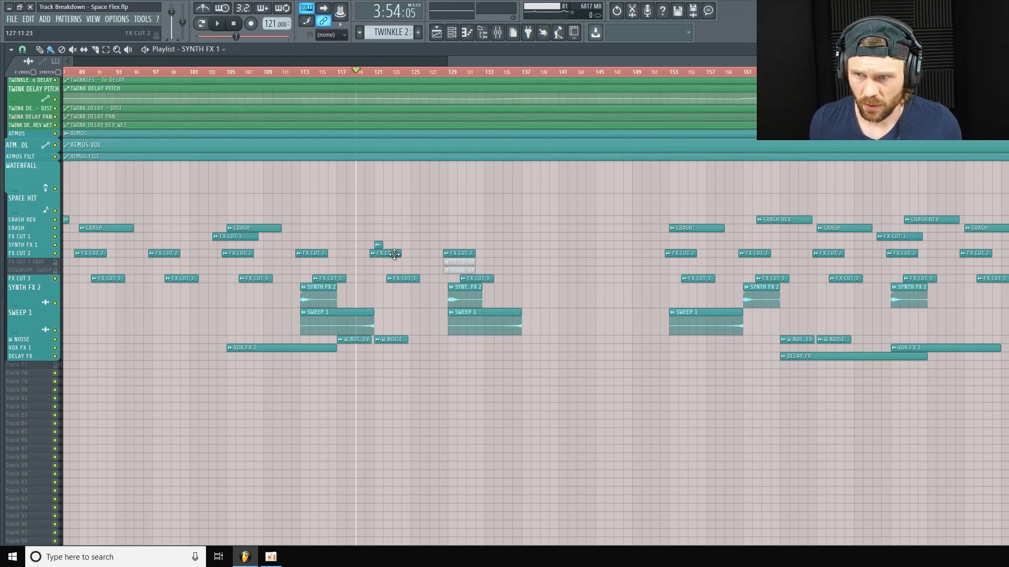
scroll(852, 176, "down", 2)
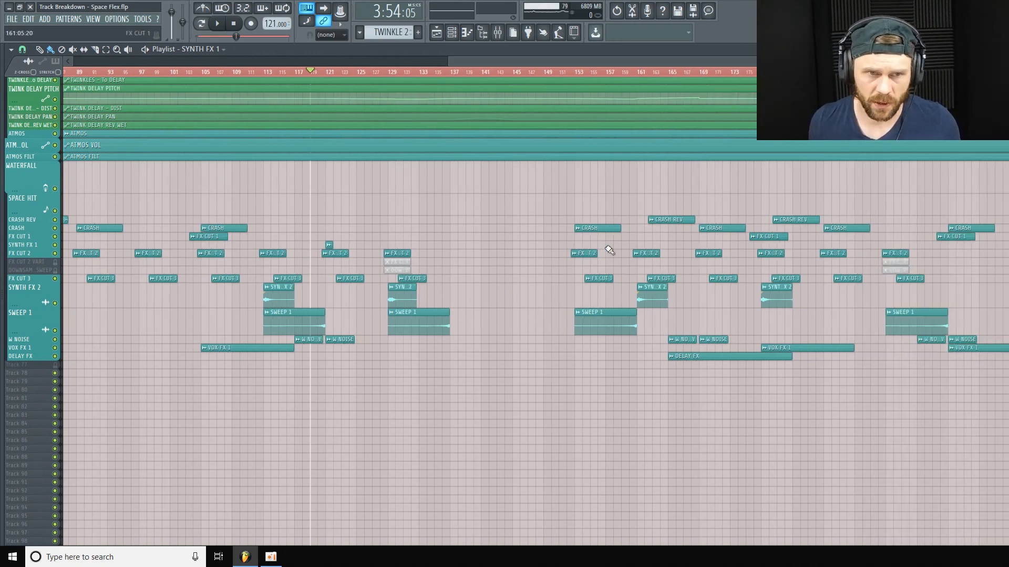
mouse_move(35, 308)
left_mouse_down()
mouse_move(30, 274)
mouse_move(32, 296)
left_mouse_up()
Slightly reduce the heights of the NOISE GROOVE and PERC RHYTHM tracks and return to the FX tracks in the playlist
scroll(27, 310, "up", 5)
scroll(72, 262, "up", 4)
scroll(72, 261, "up", 8)
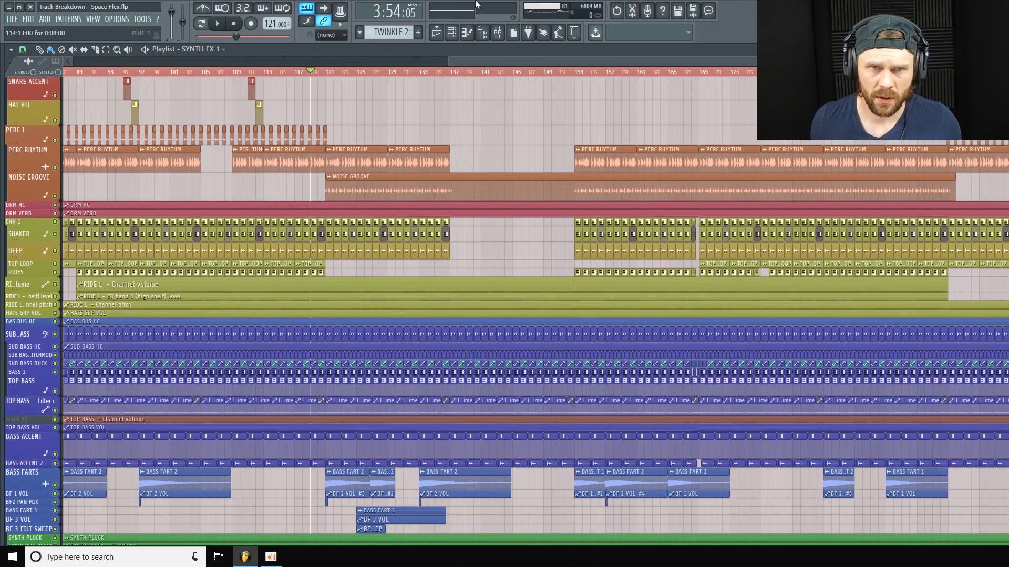
scroll(245, 103, "up", 10)
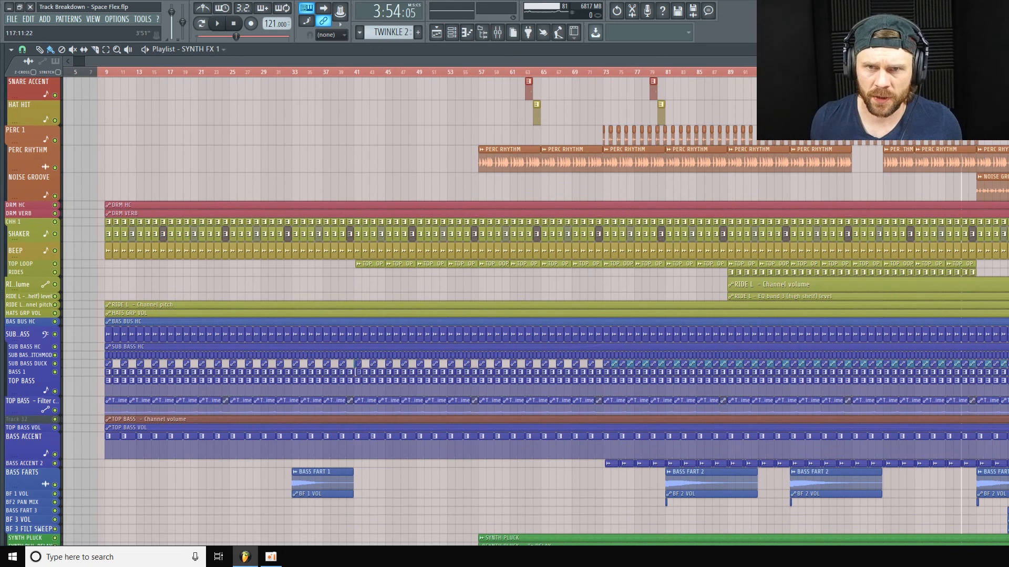
scroll(556, 306, "down", 5)
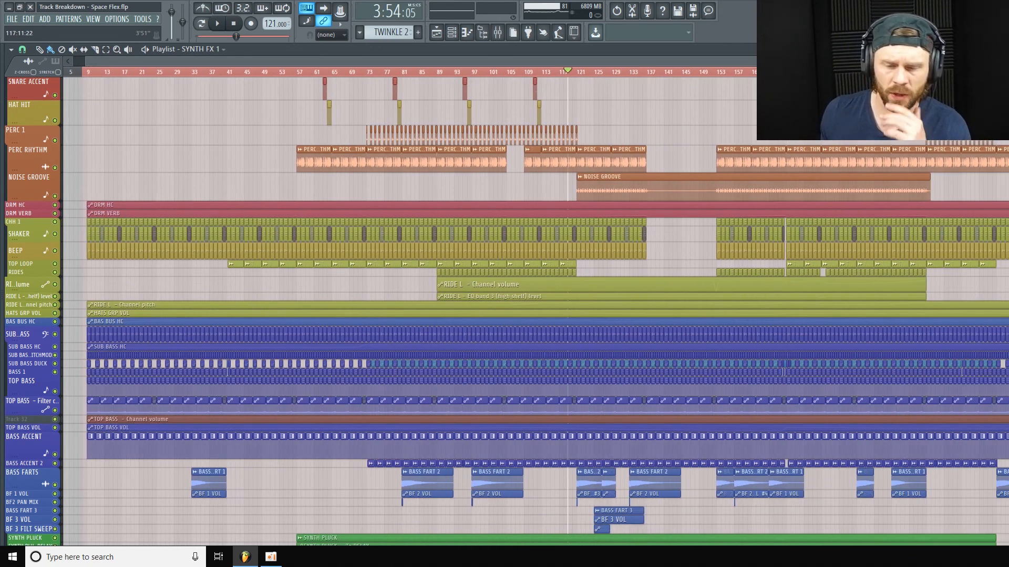
scroll(578, 304, "up", 3)
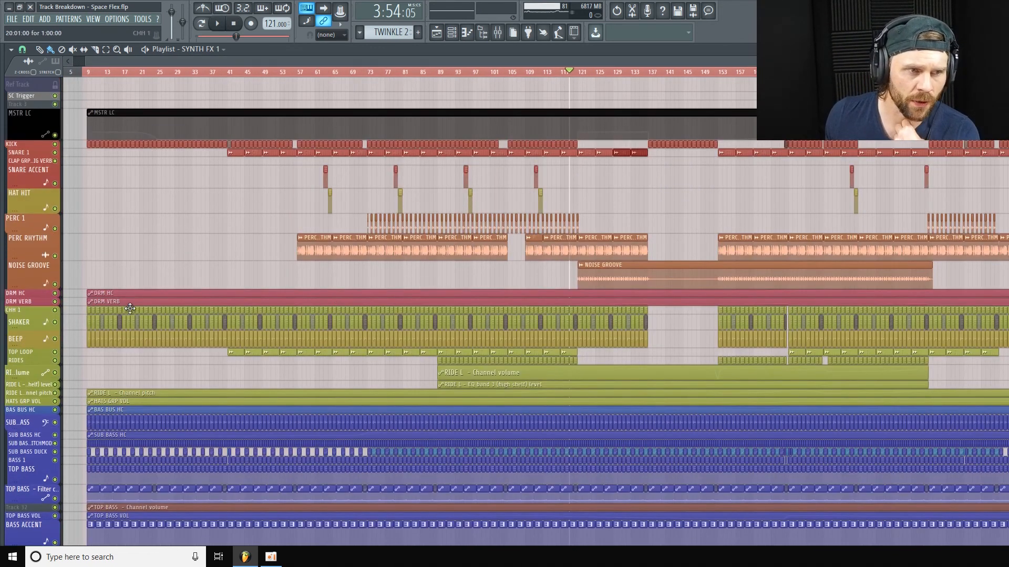
left_click_drag(24, 289, 26, 283)
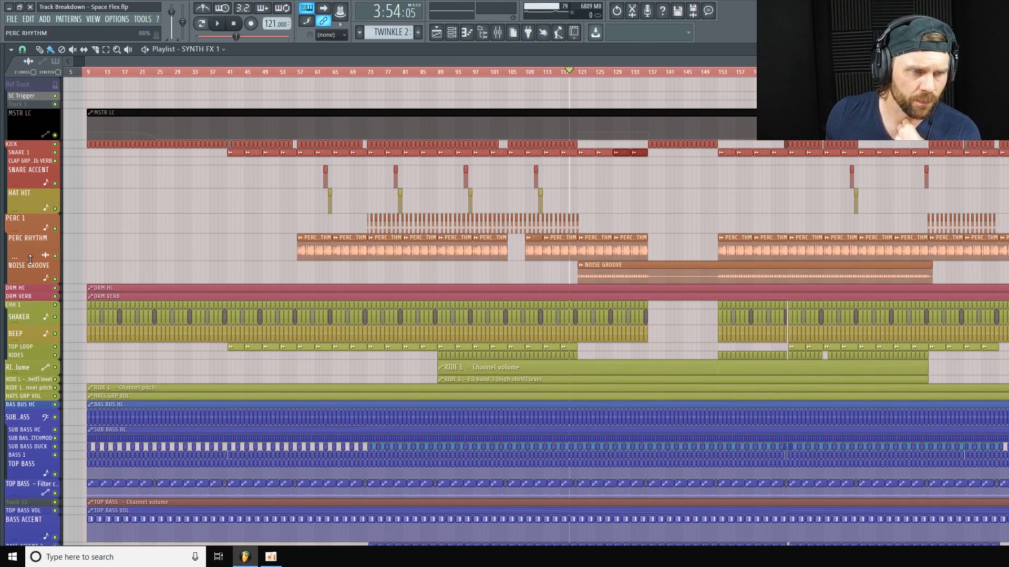
left_click_drag(29, 259, 29, 256)
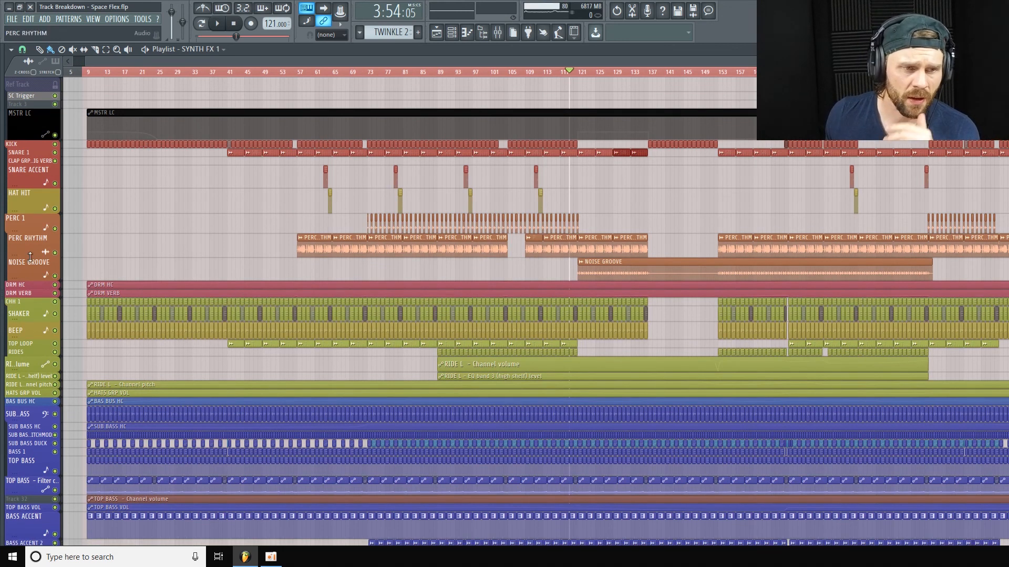
scroll(32, 357, "down", 15)
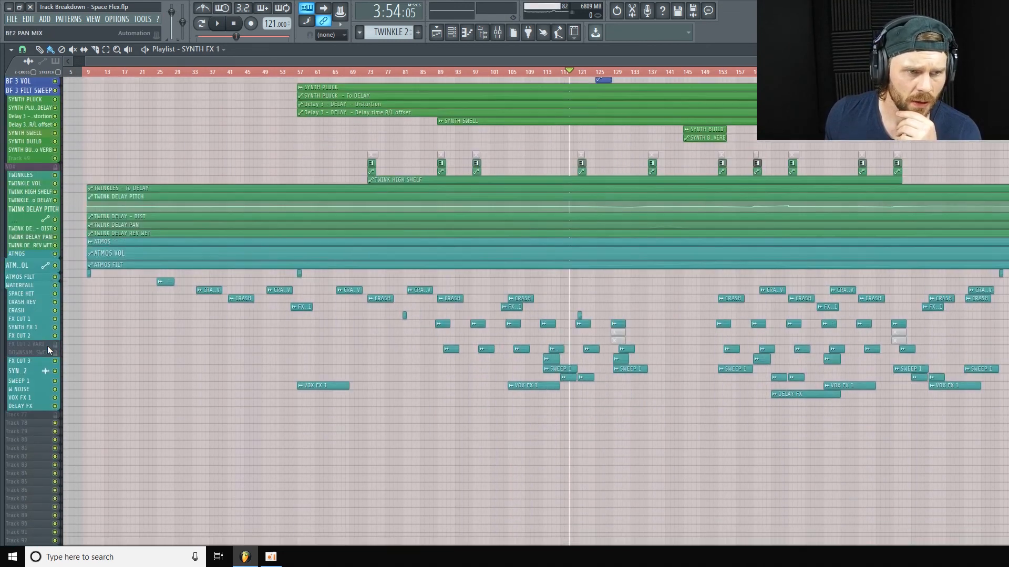
scroll(47, 346, "down", 3)
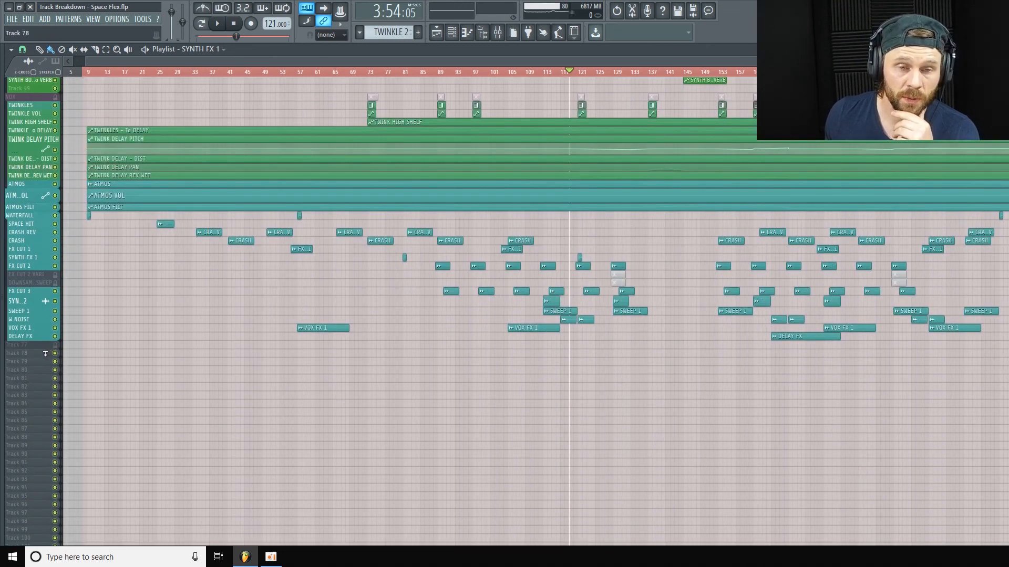